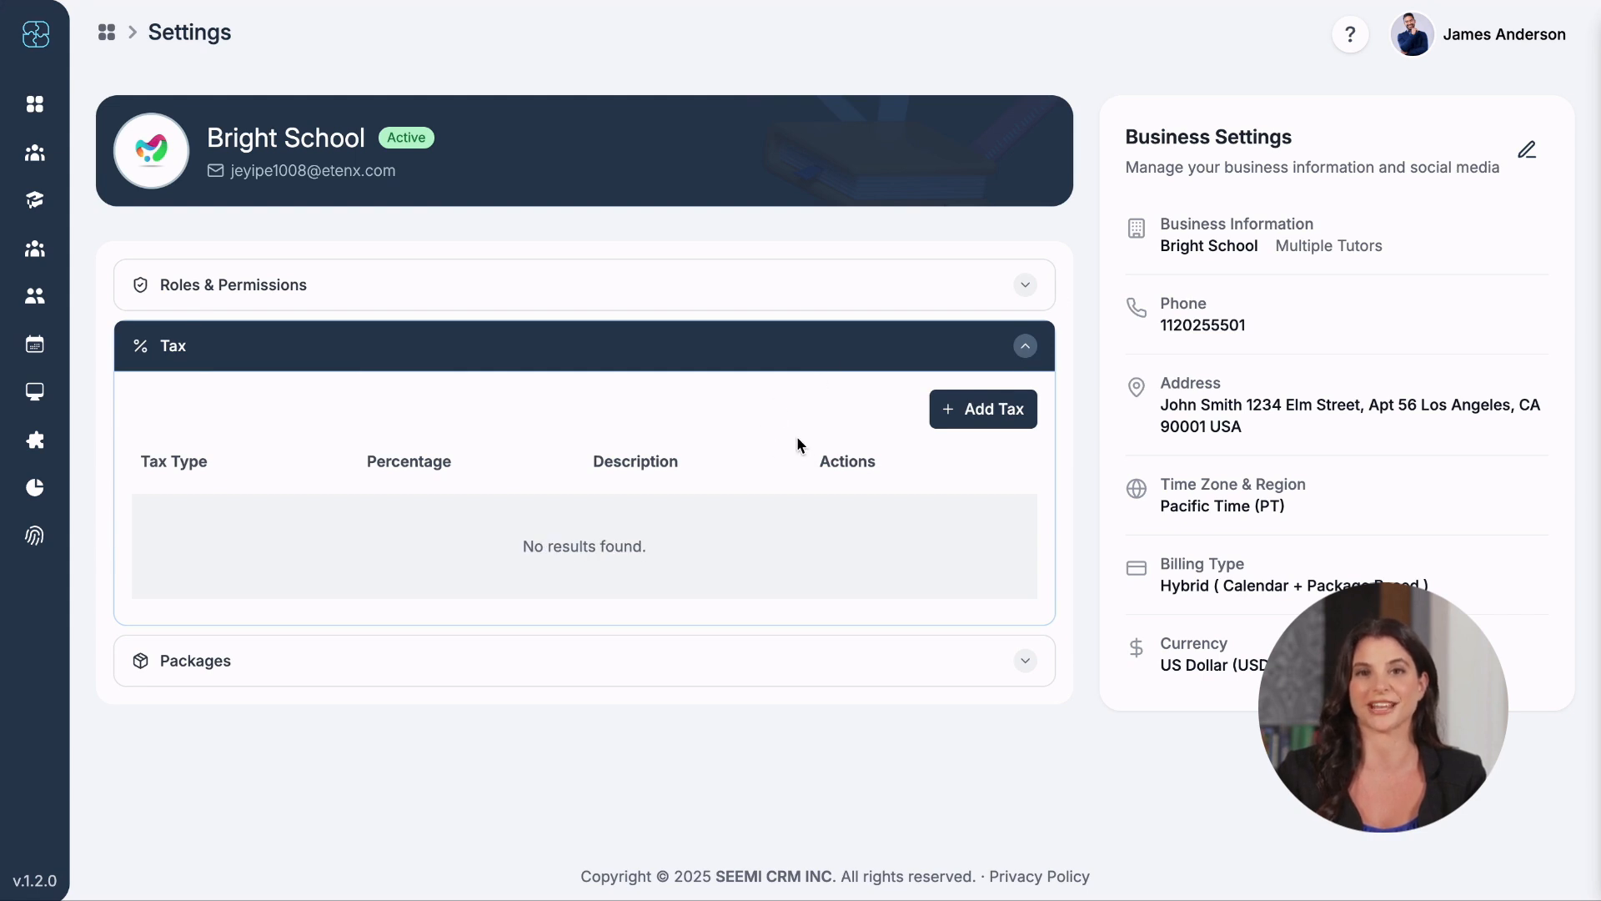
- Add a VAT tax type at 10 percent with description 'VAT' and save it
click(964, 412)
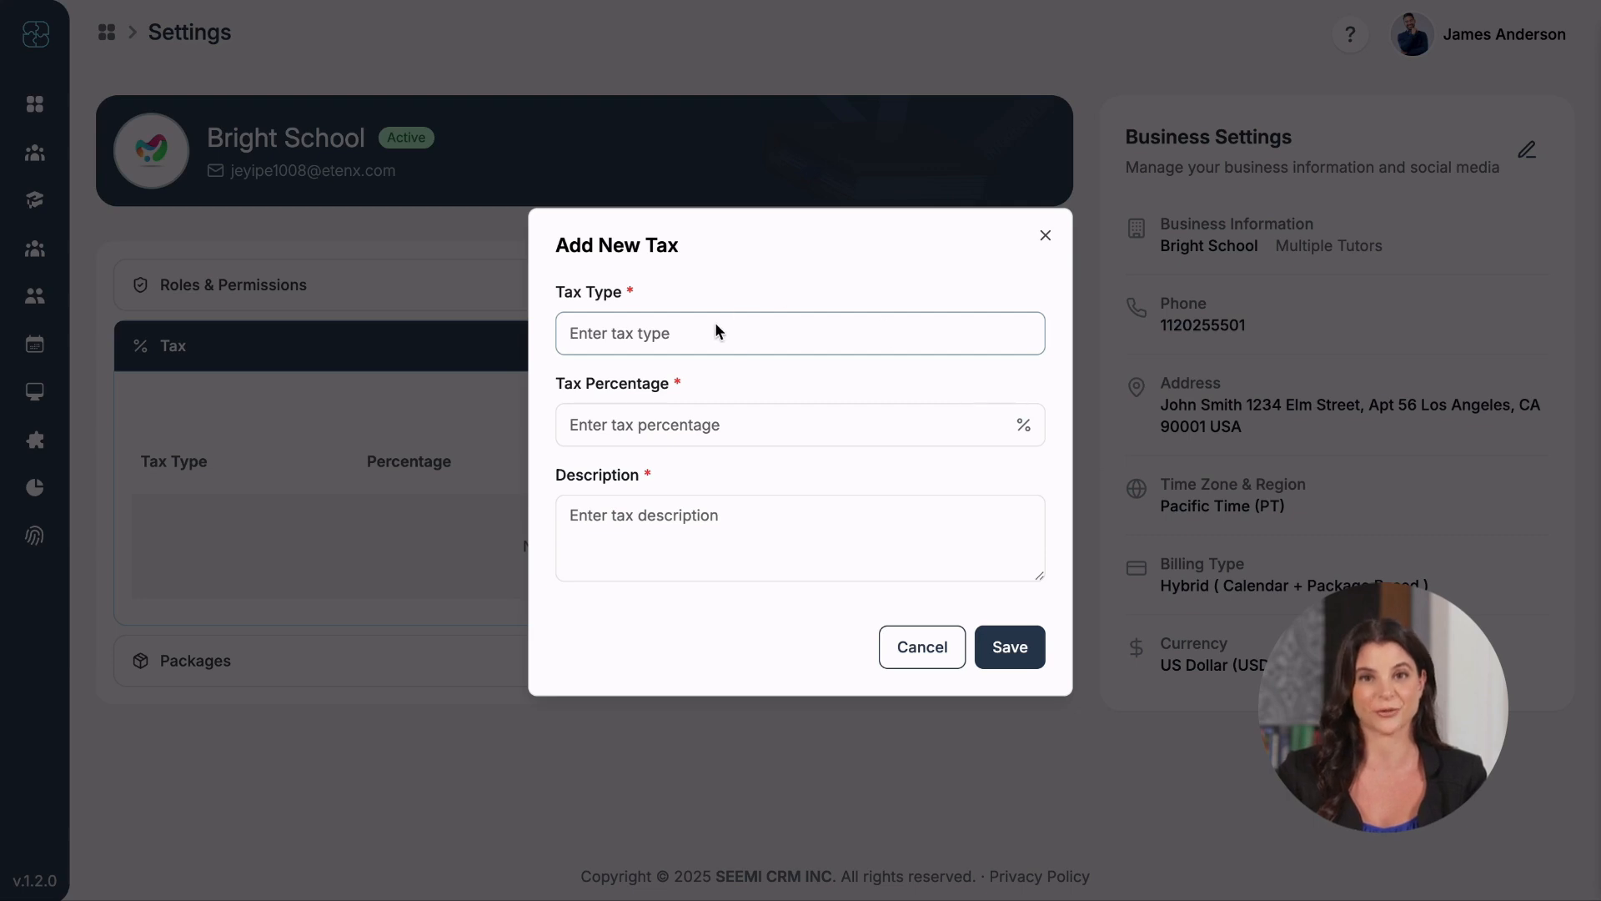
click(711, 335)
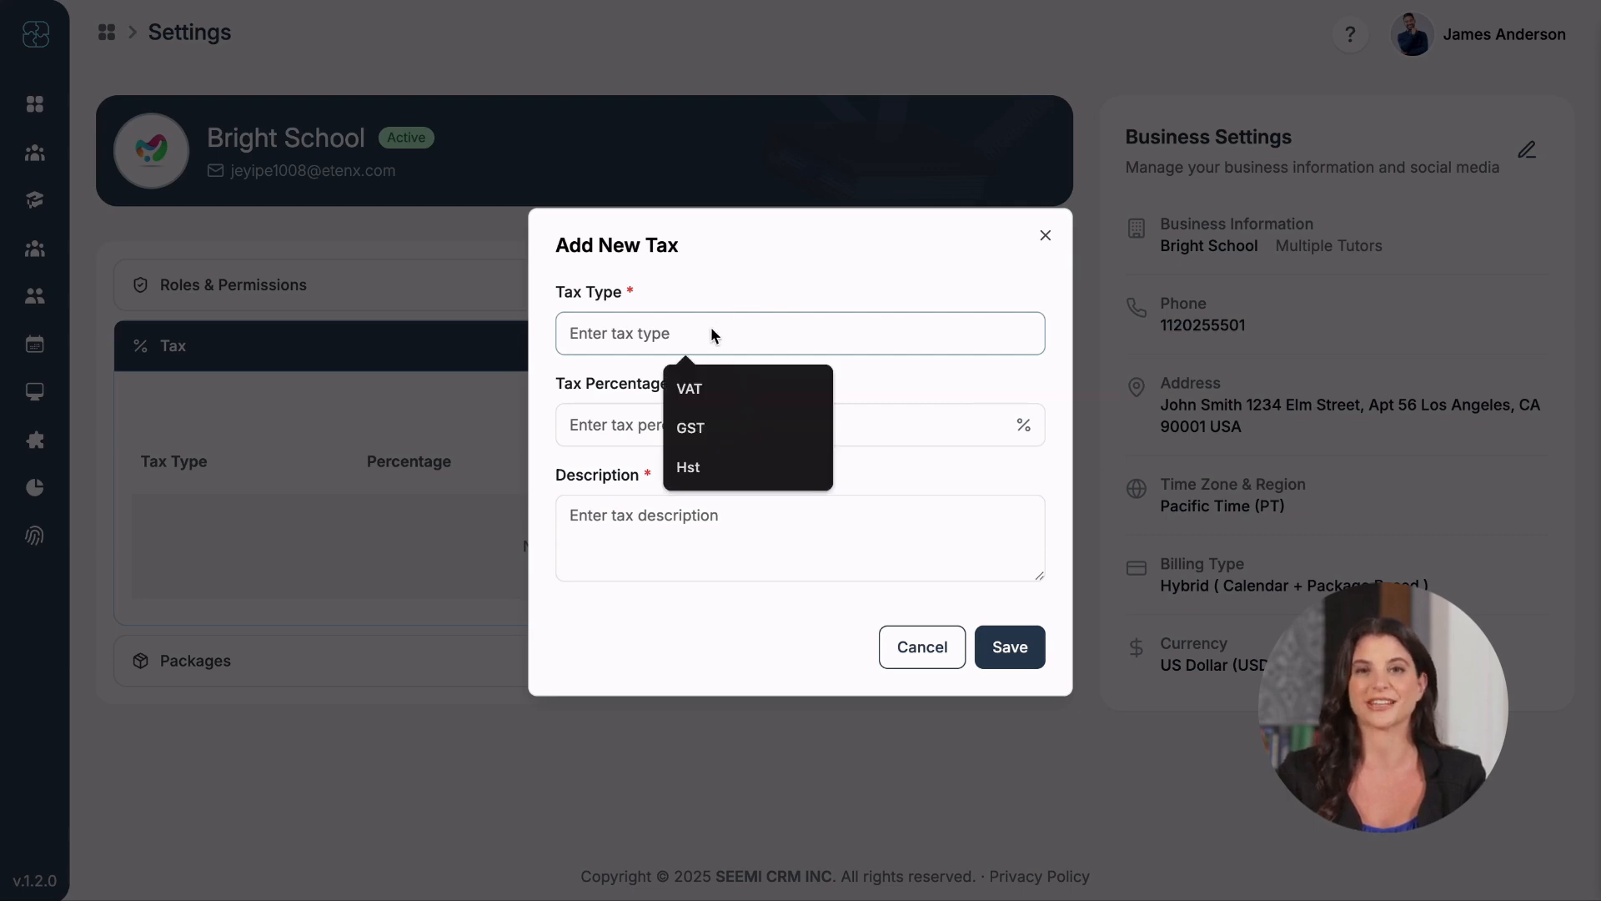
click(712, 377)
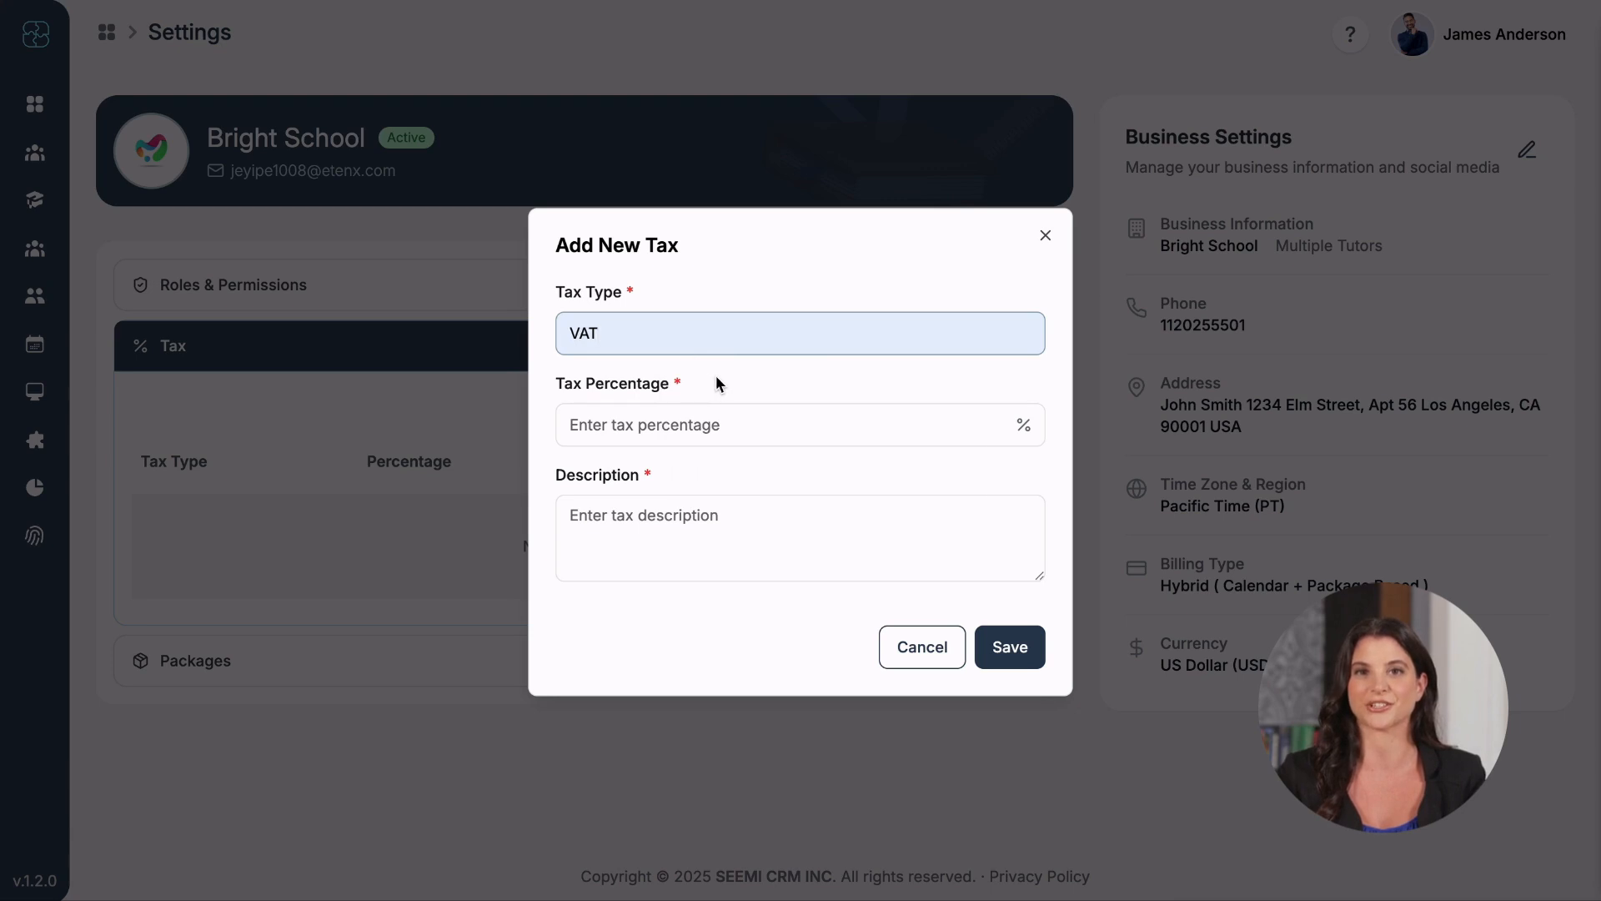
click(677, 423)
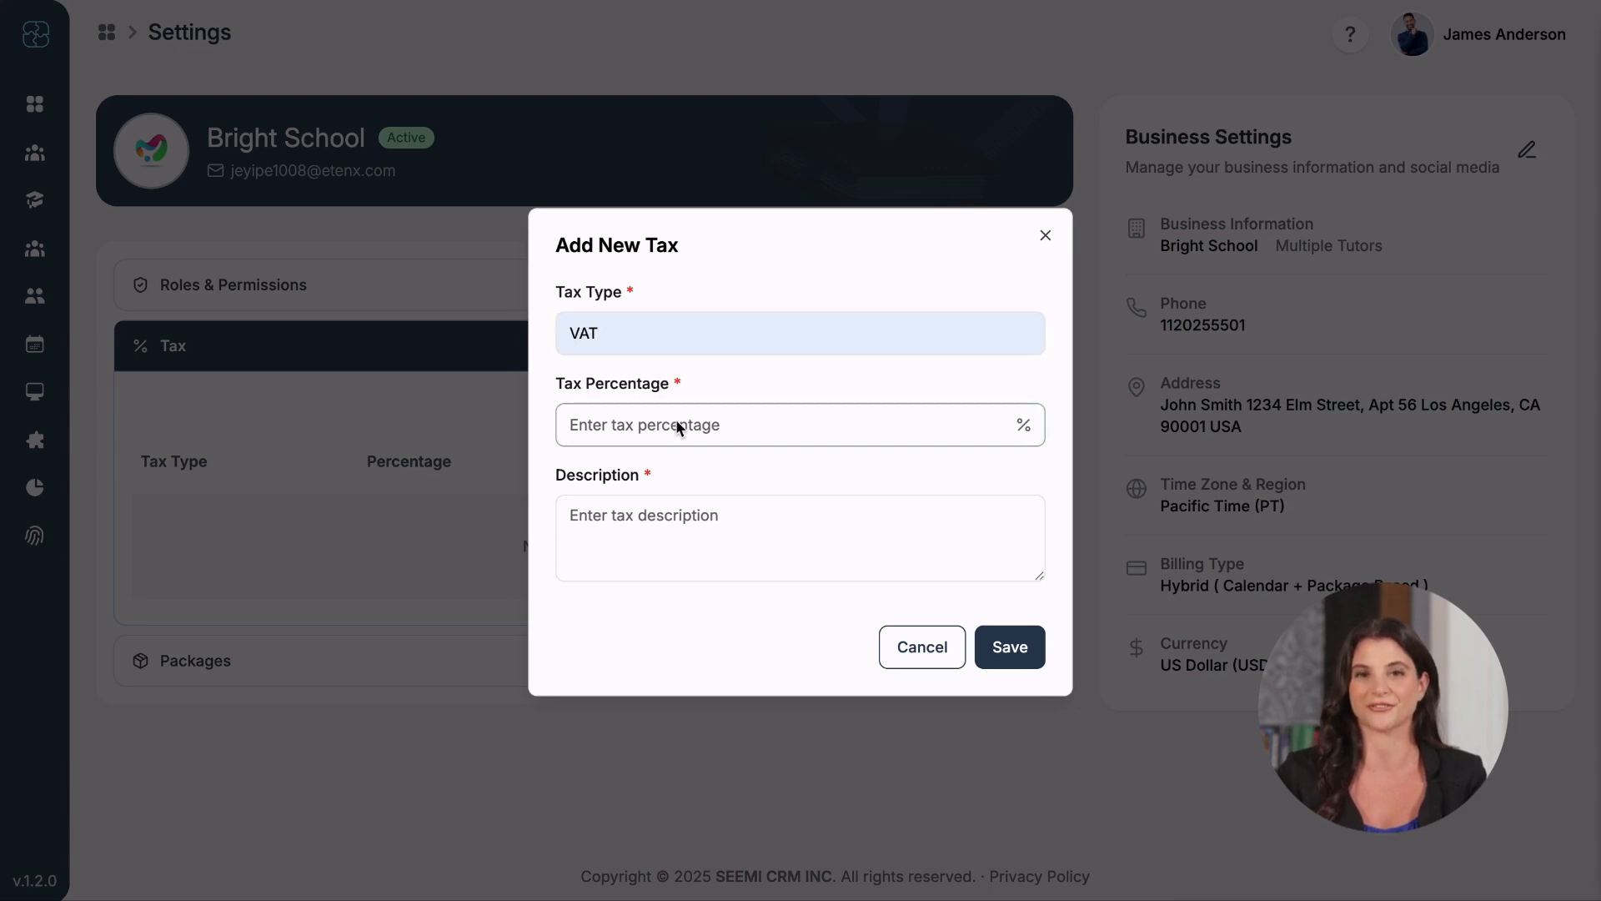
text(10)
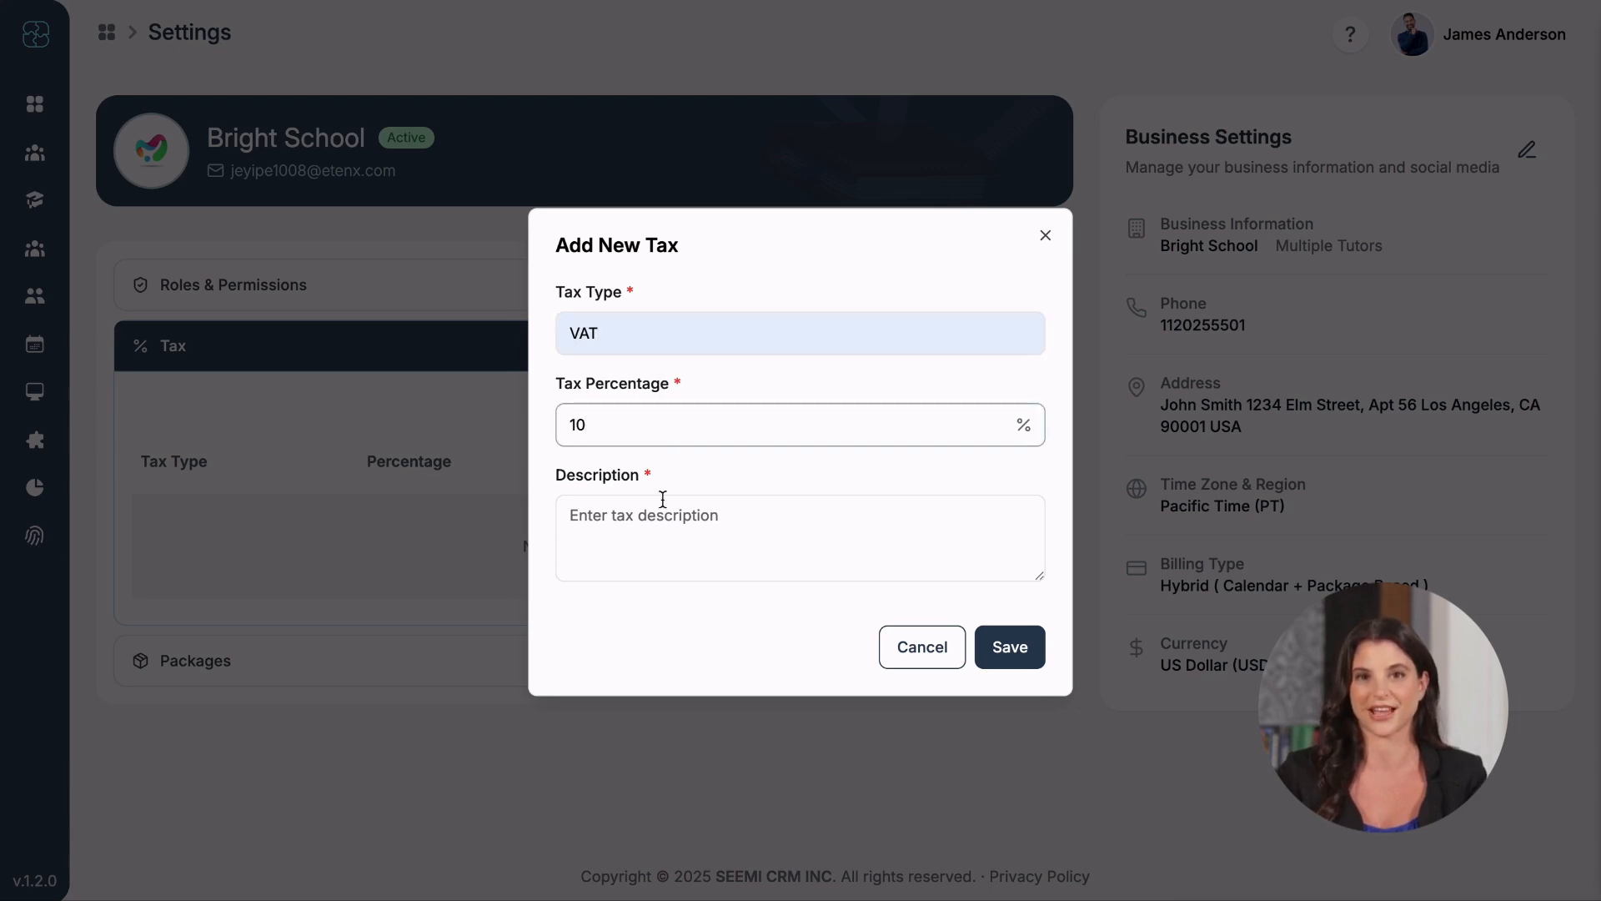
click(647, 515)
text(VAT)
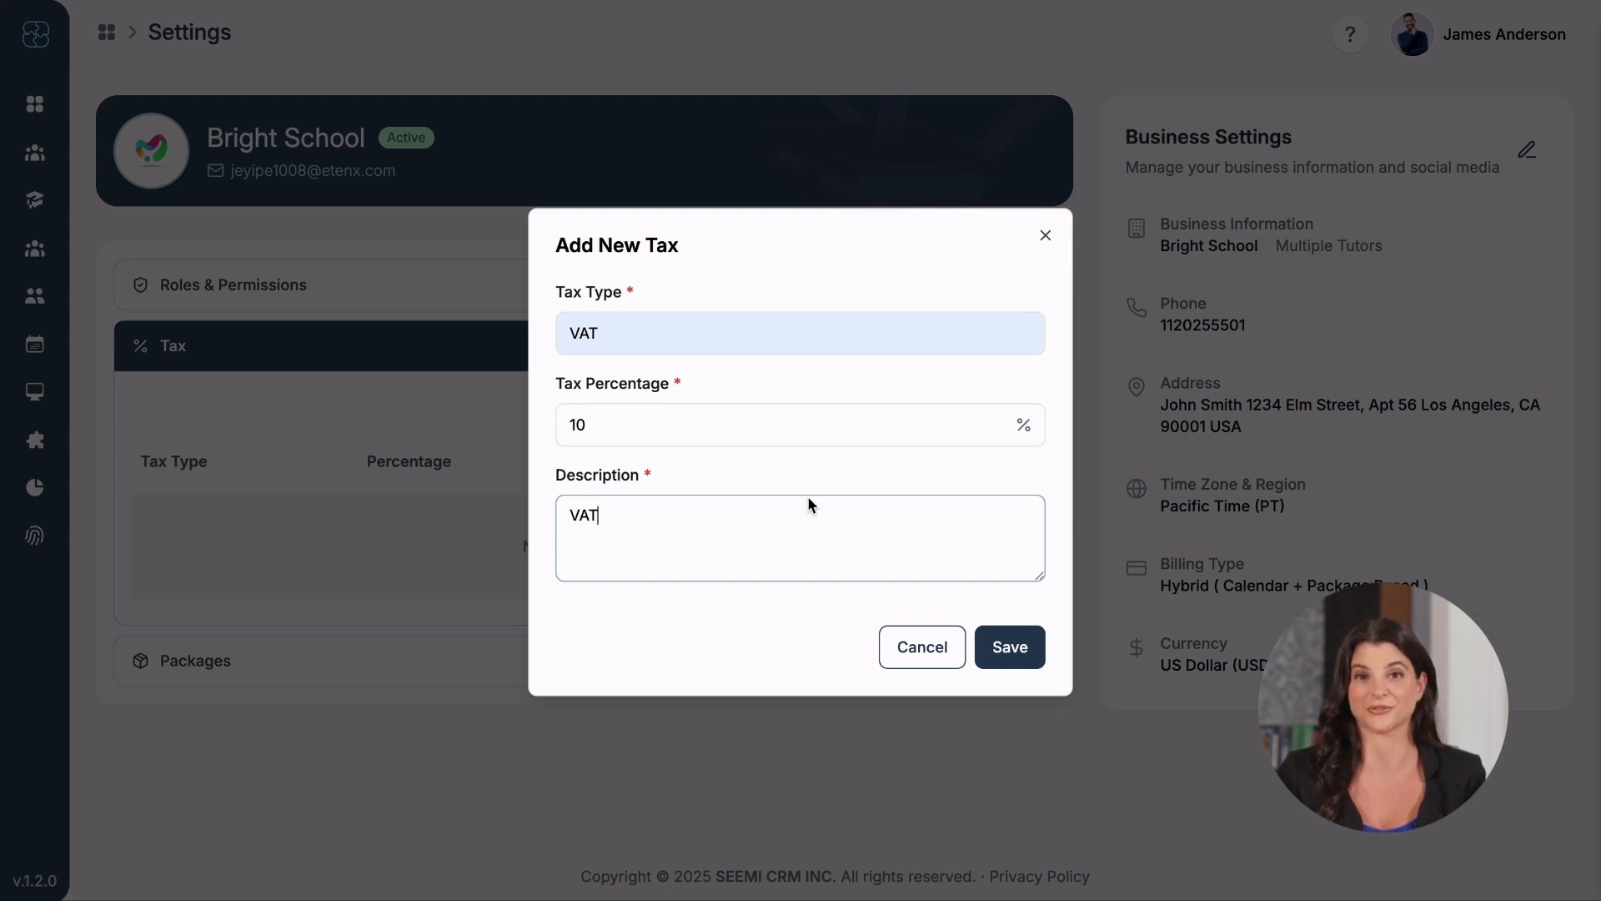
click(1010, 648)
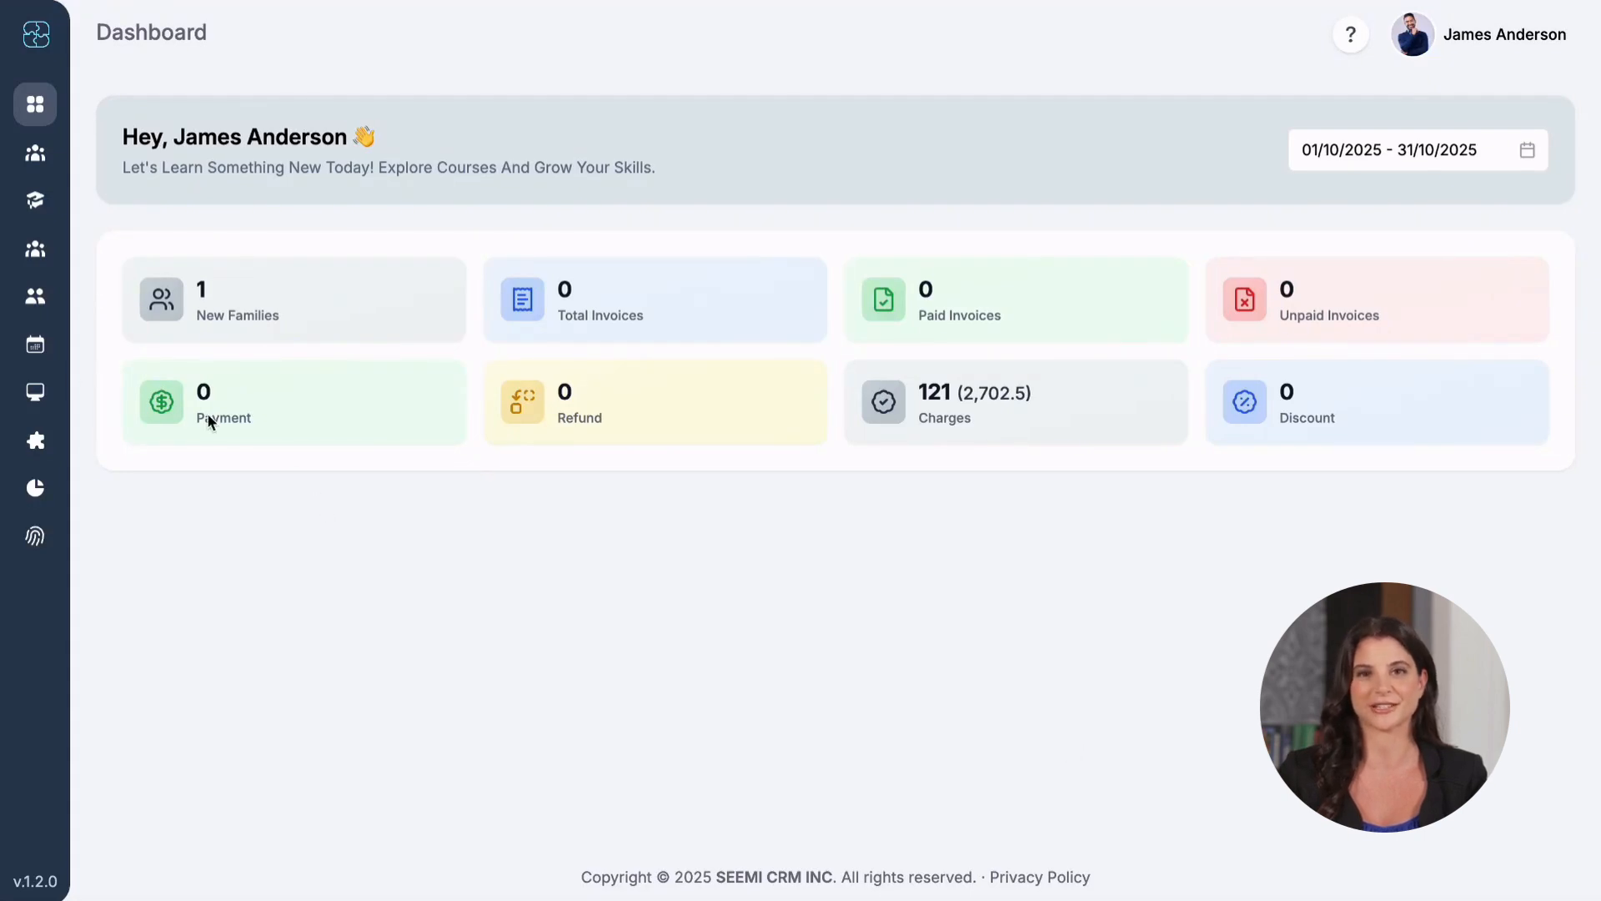
- Open the Integrations page from the sidebar and start connecting the Stripe payment gateway
mouse_move(7, 399)
click(97, 444)
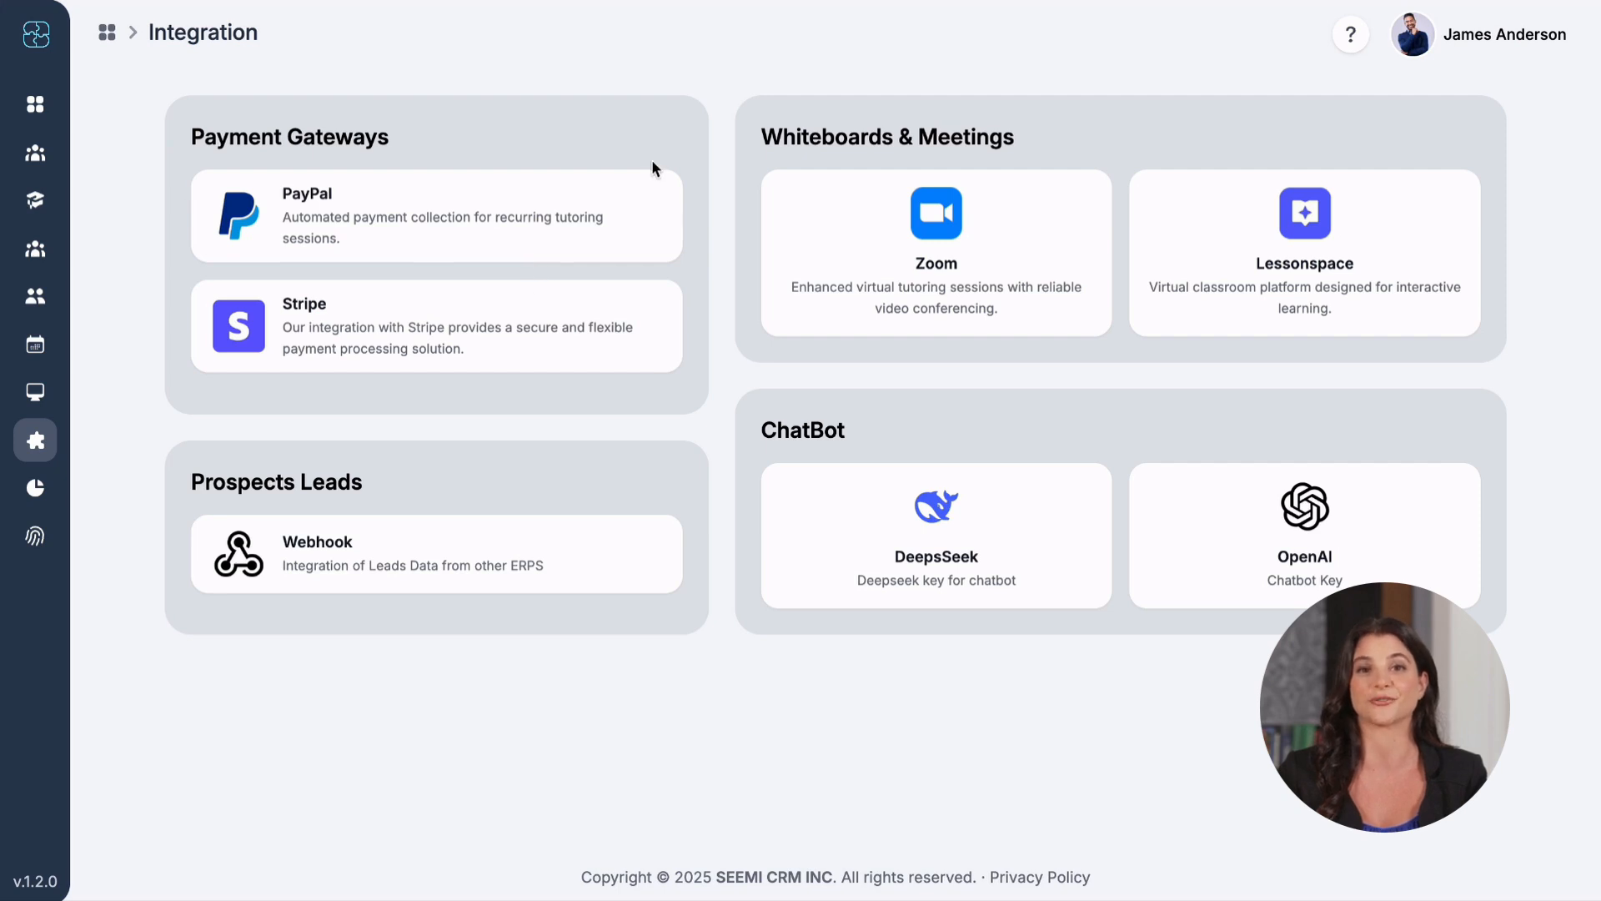
click(340, 320)
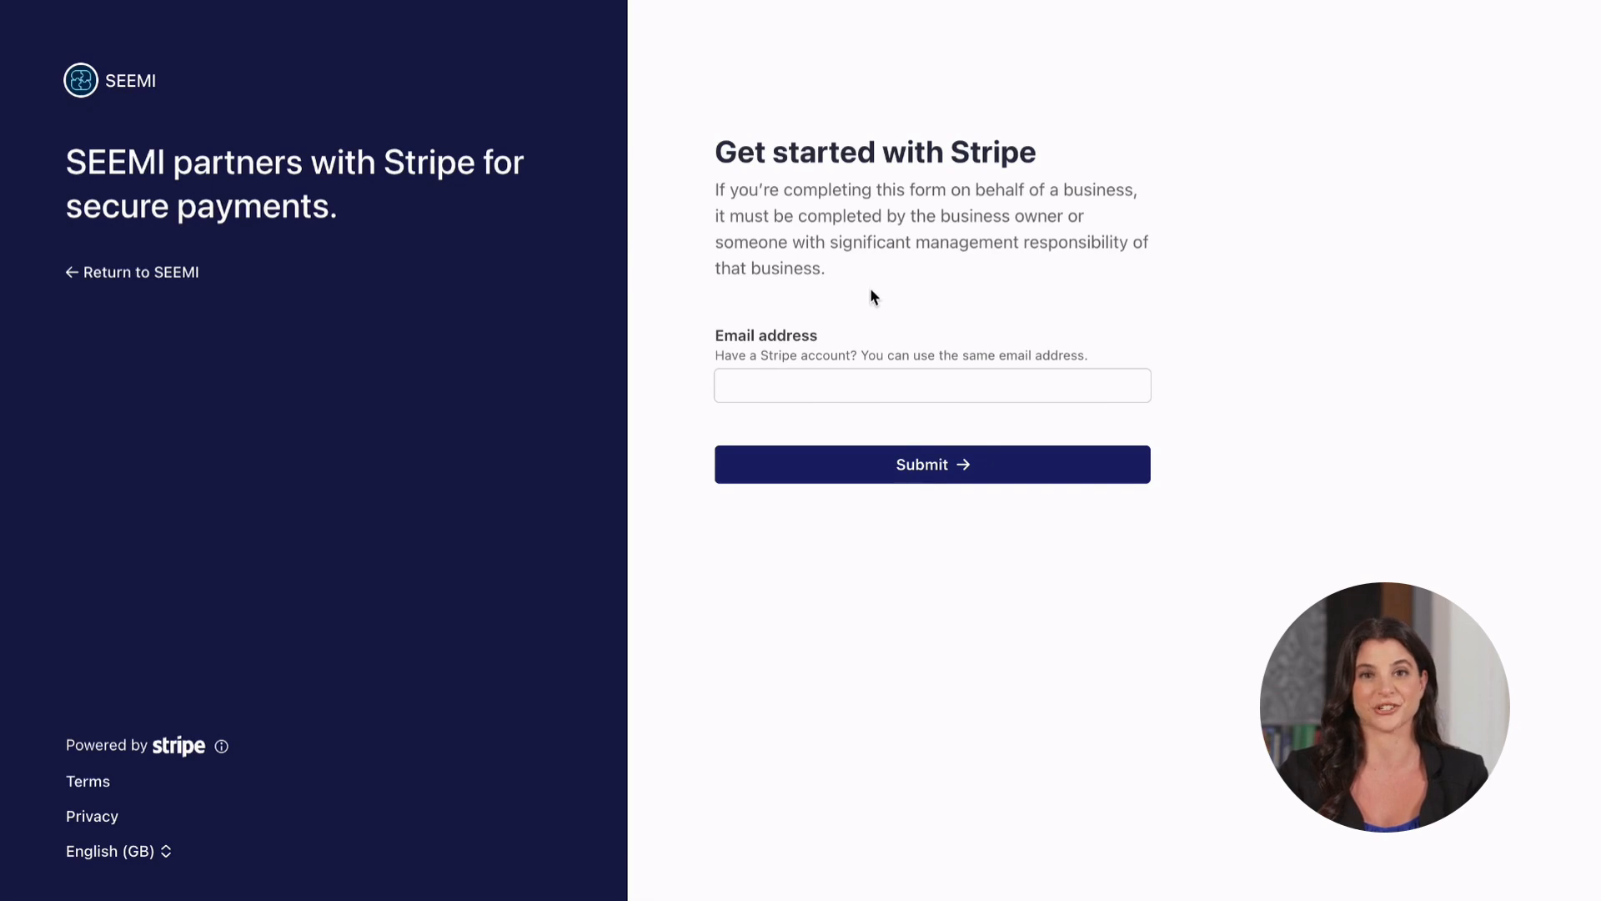
- Enter the Stripe login verification code and connect the Stripe account to Seemi
click(853, 381)
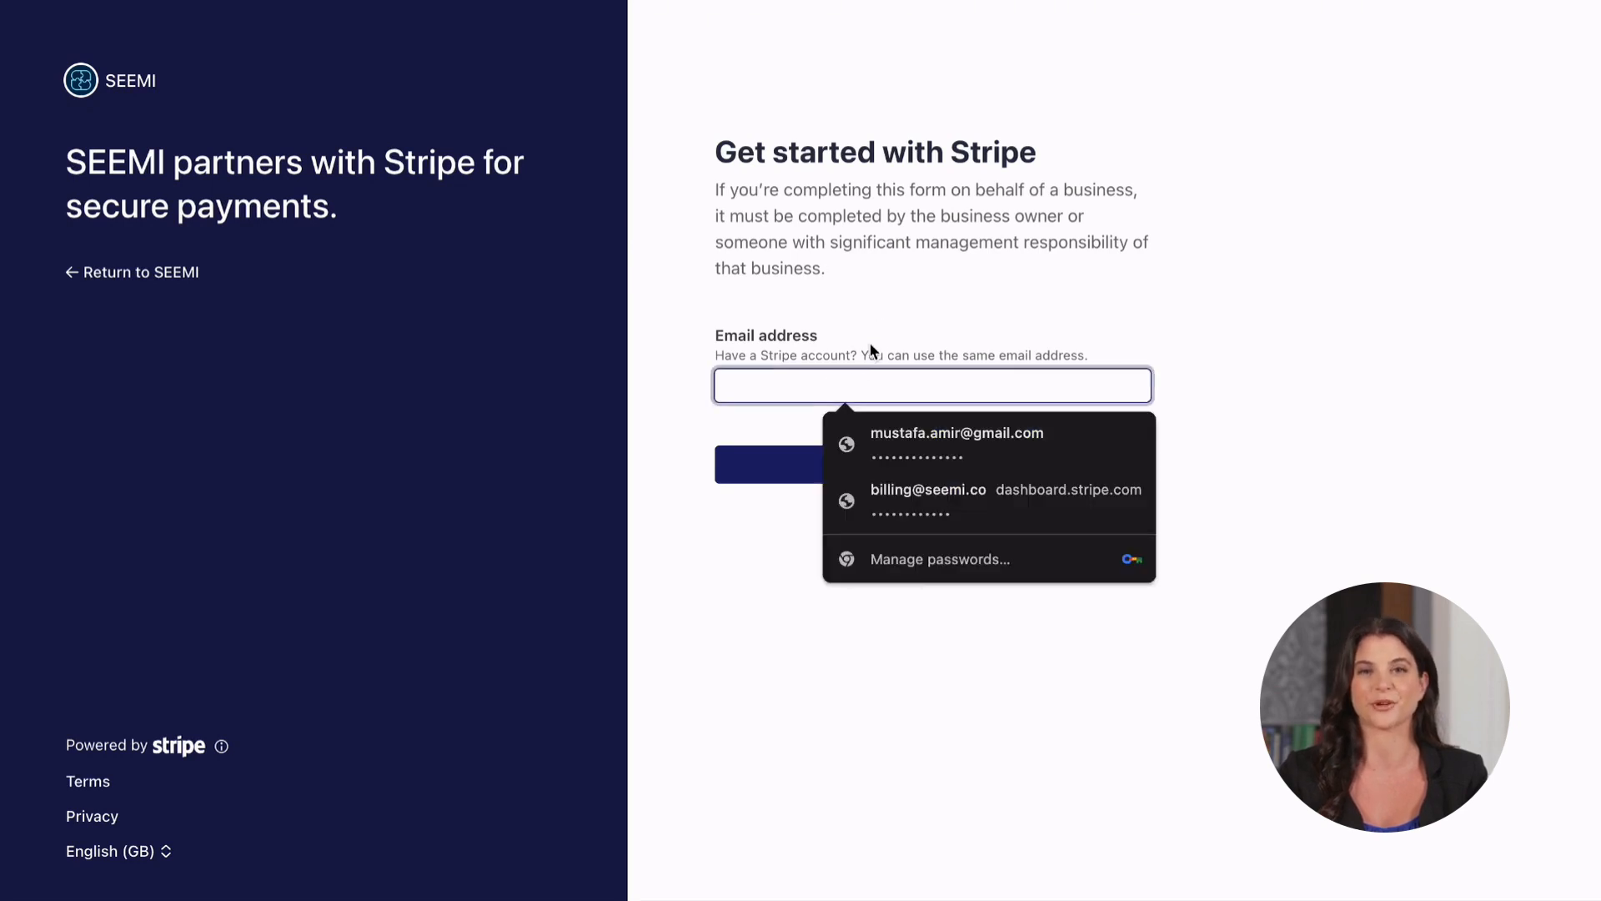
click(878, 315)
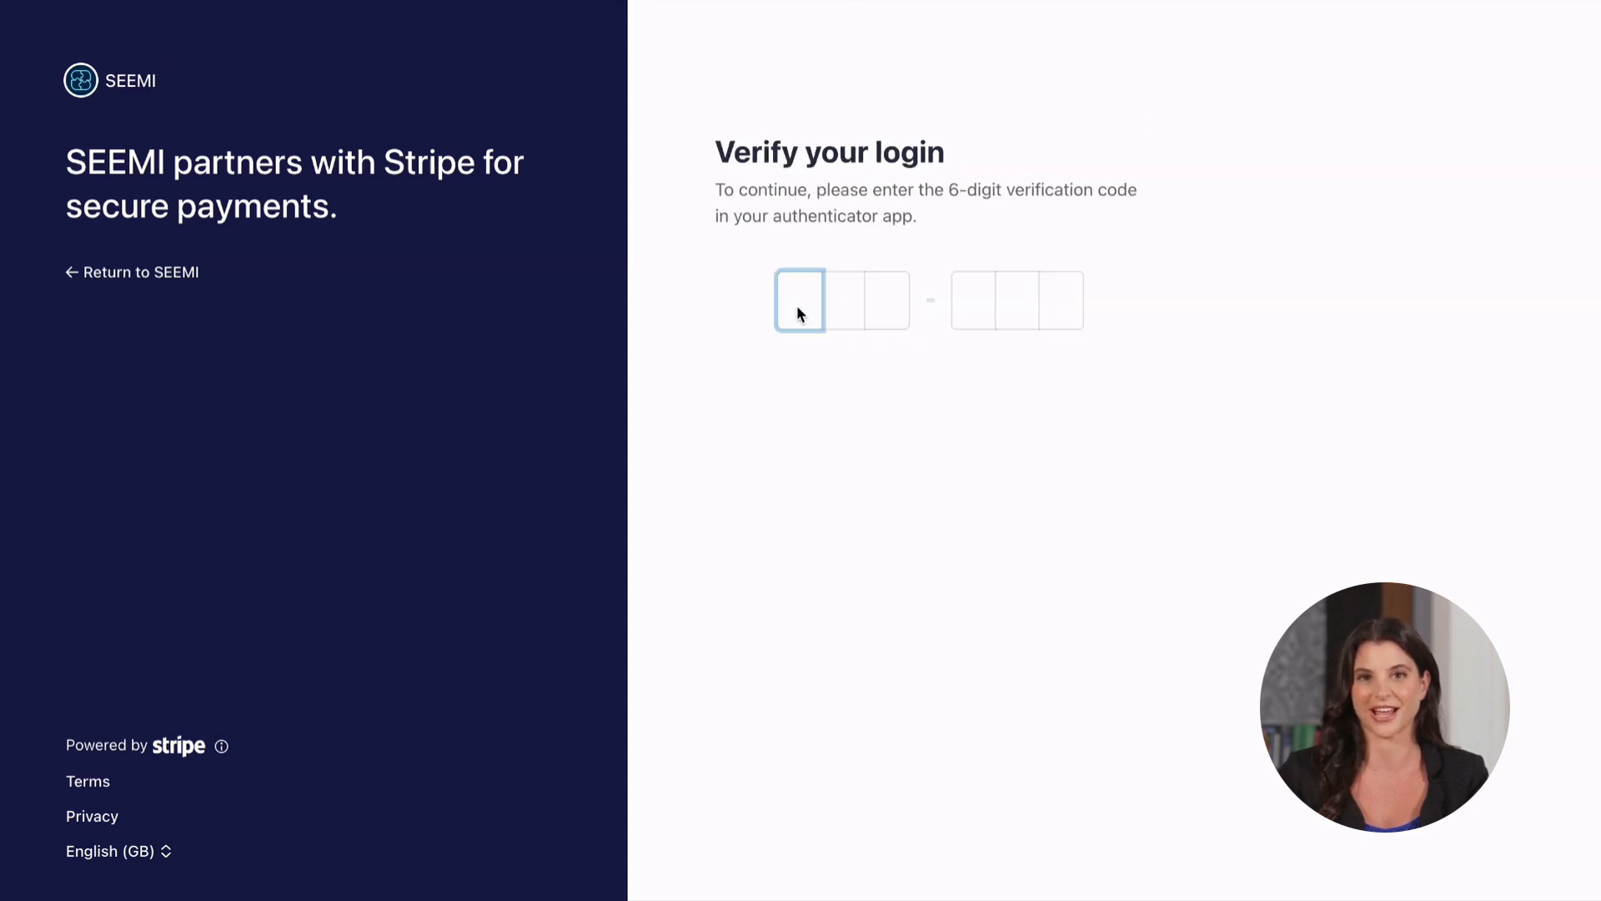
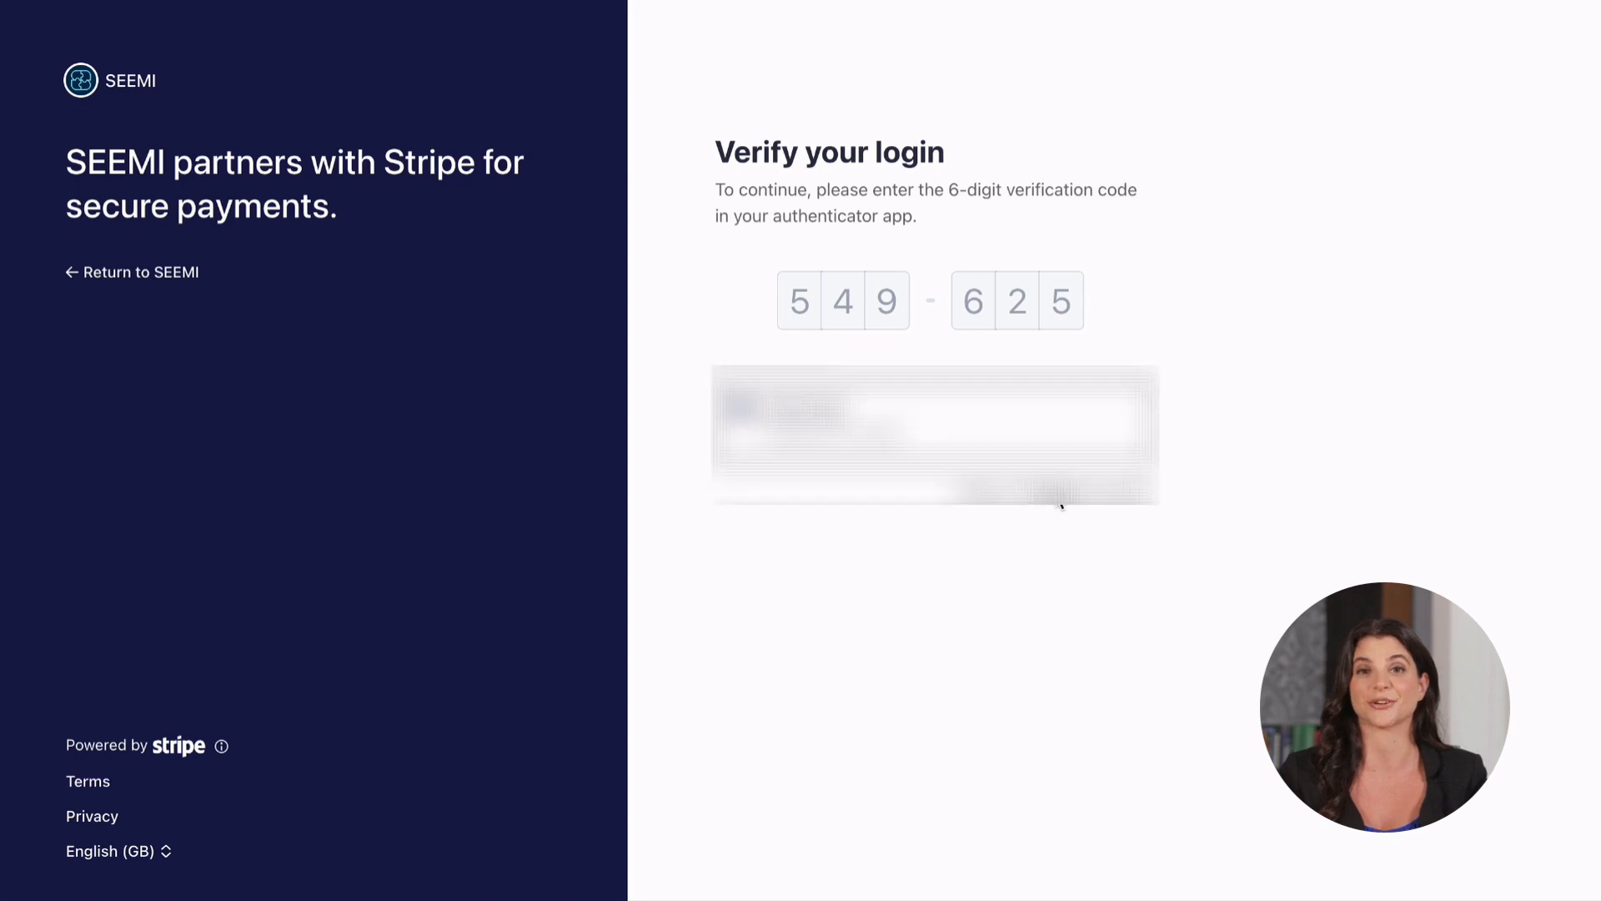
click(946, 547)
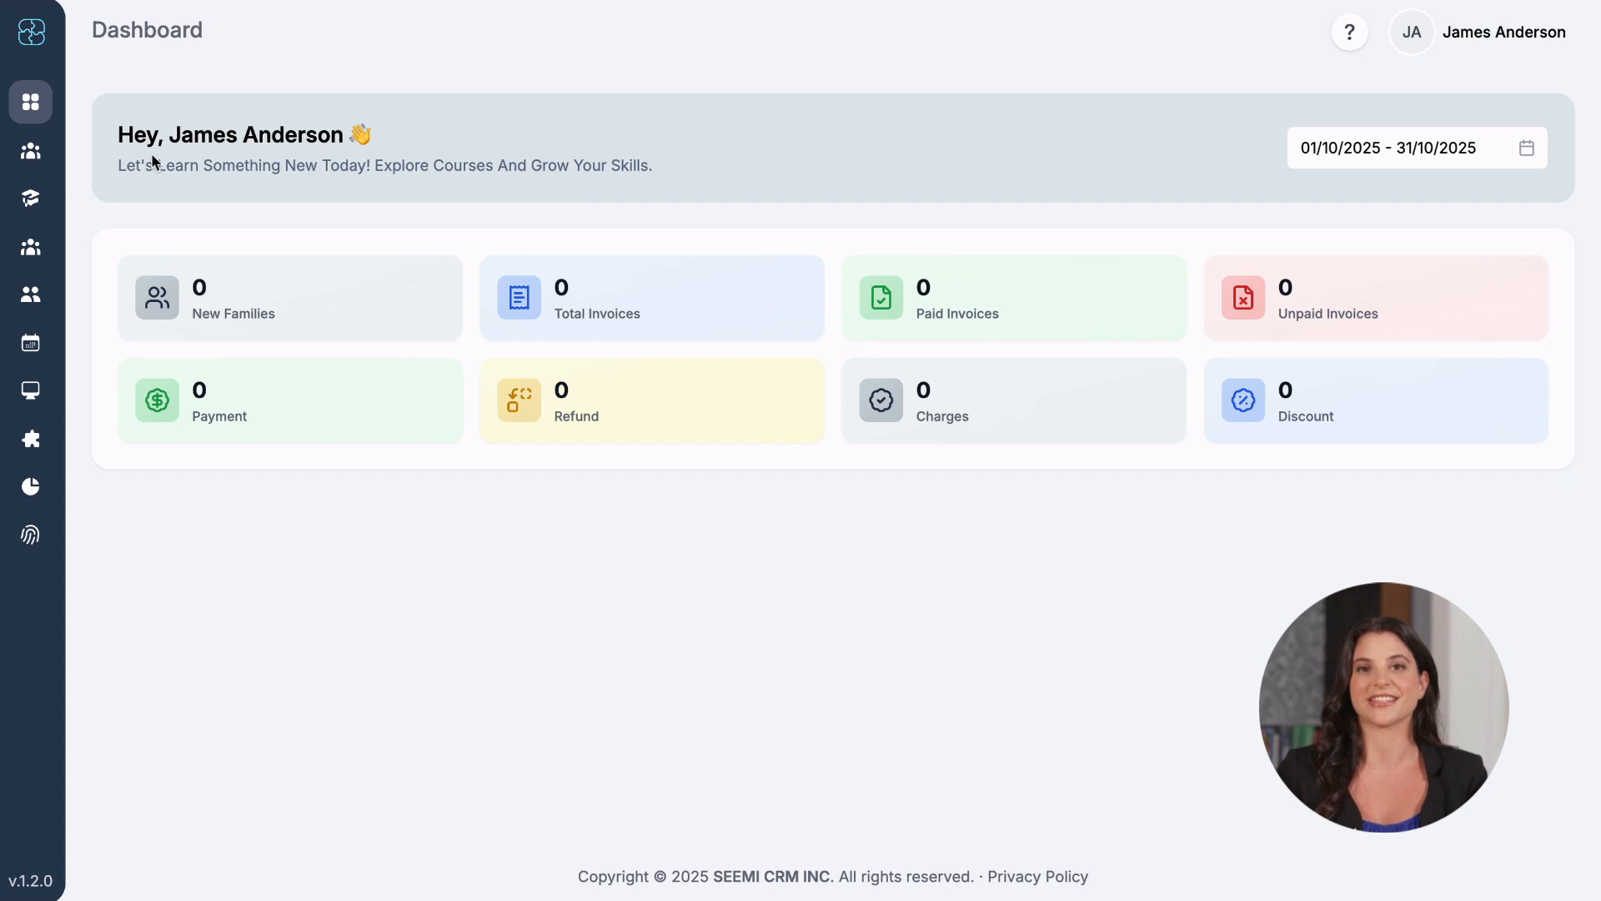
mouse_move(27, 218)
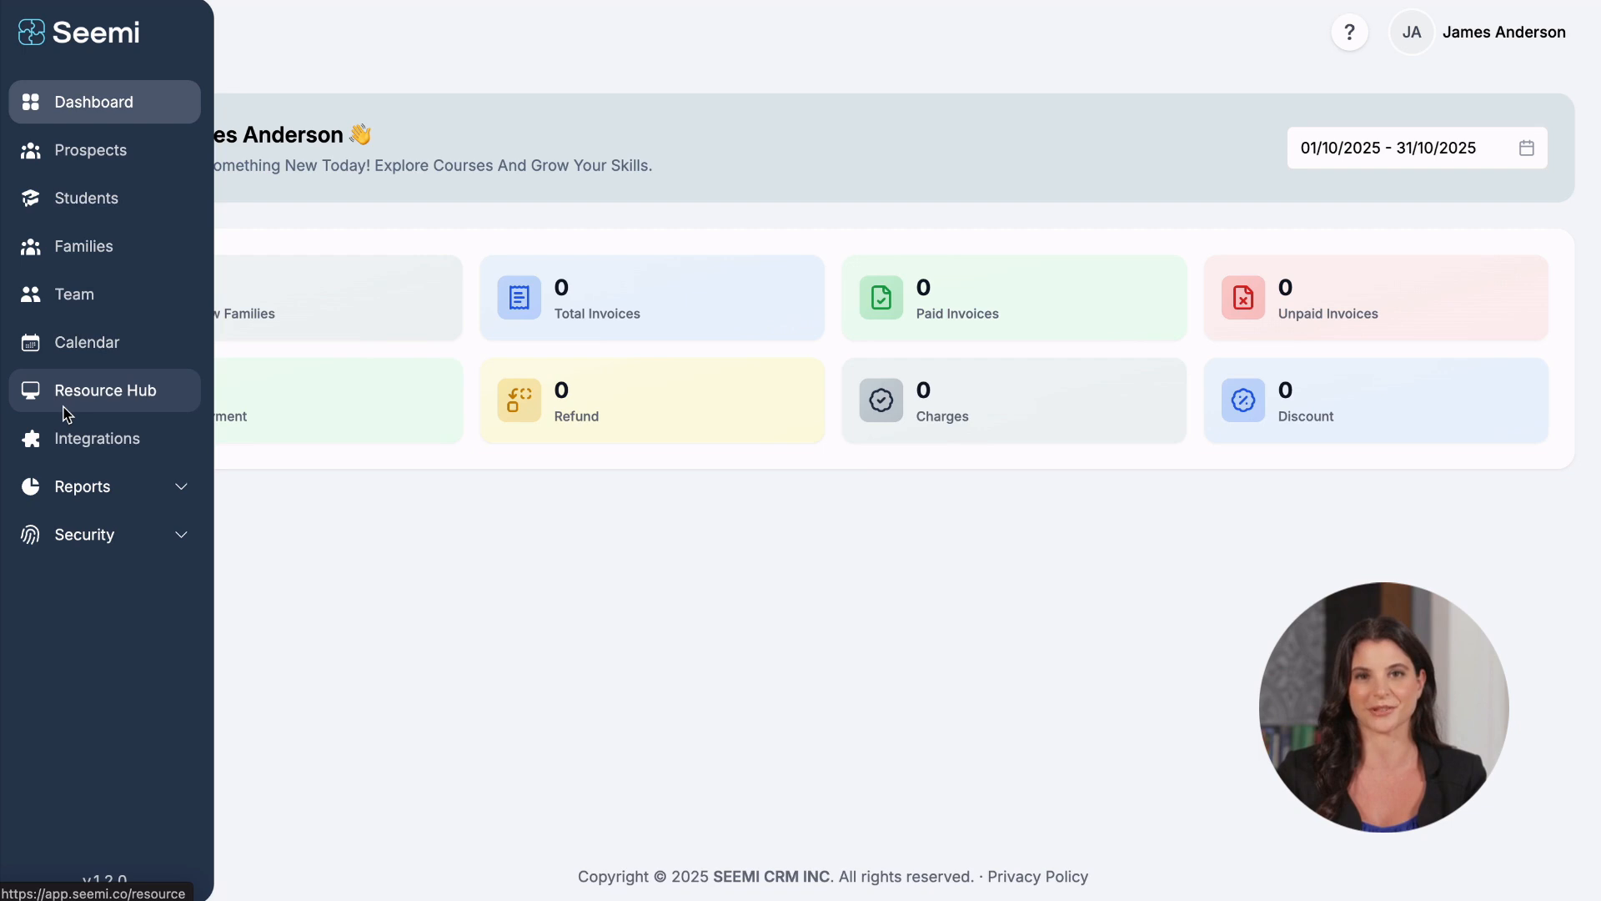
click(64, 500)
click(102, 677)
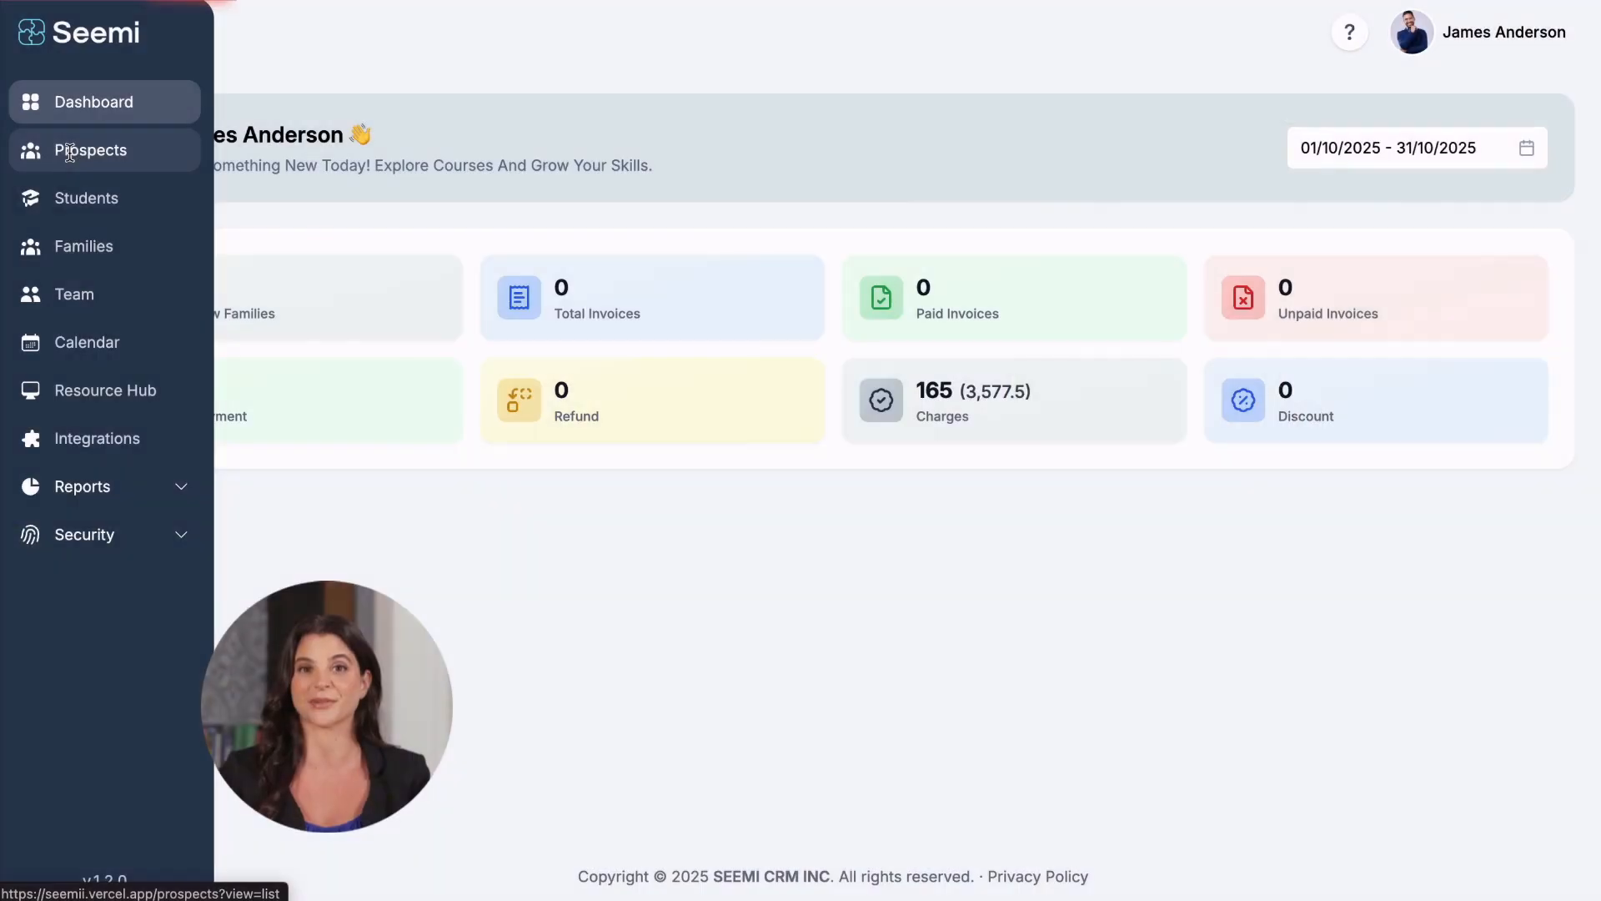
- Browse the Prospects list of ten registered prospects and start a new prospect entry
click(72, 157)
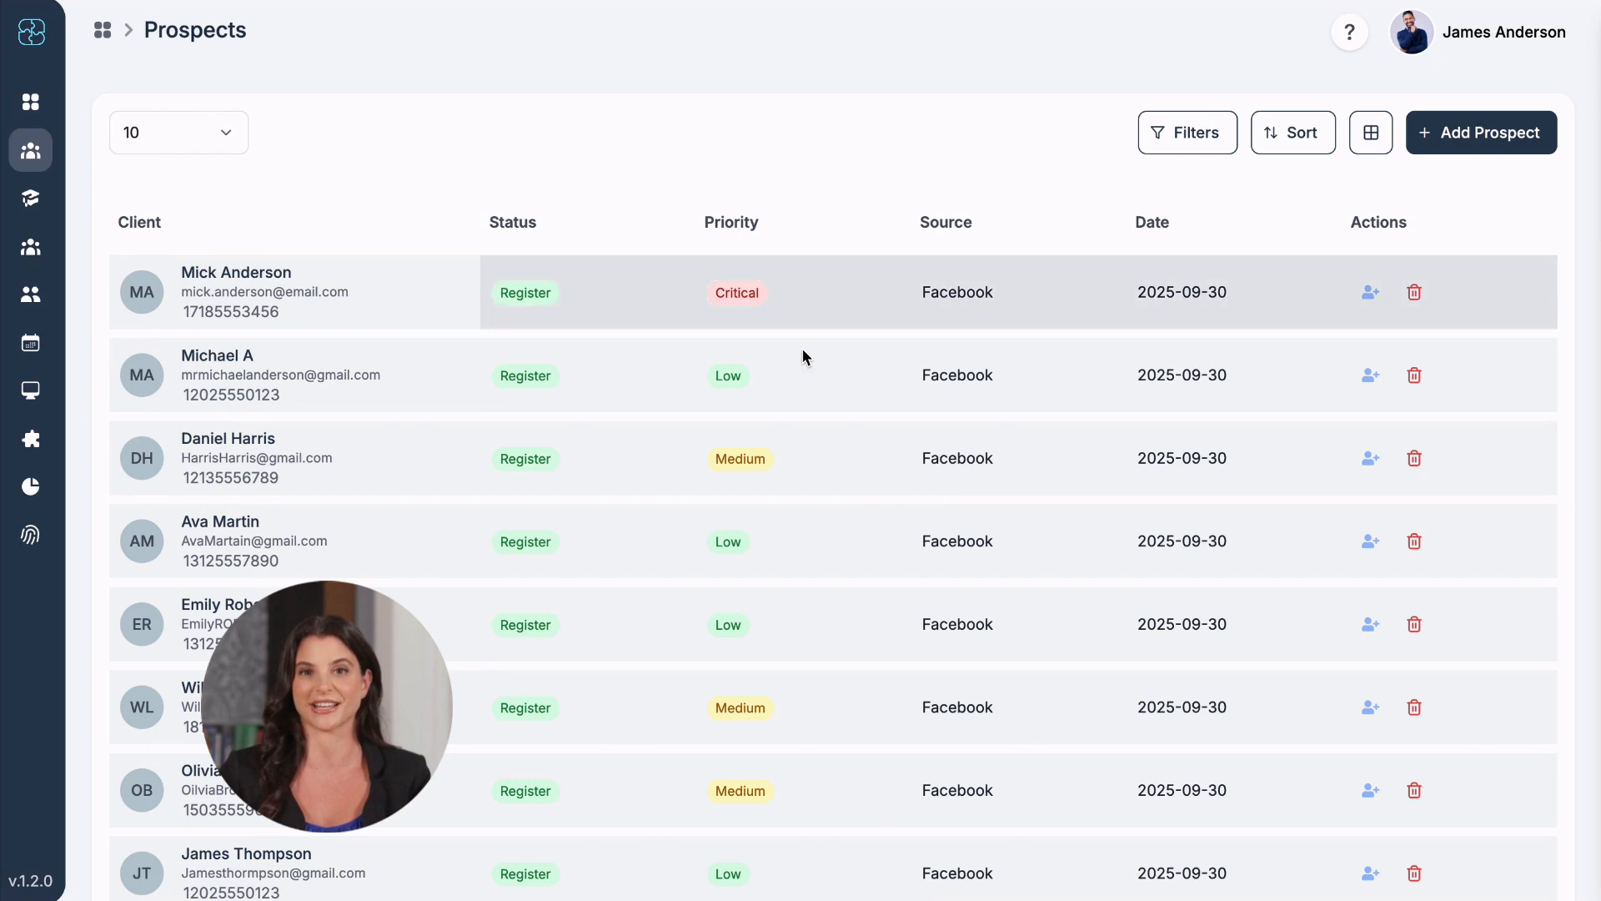
scroll(804, 367, down, 2)
scroll(804, 377, down, 2)
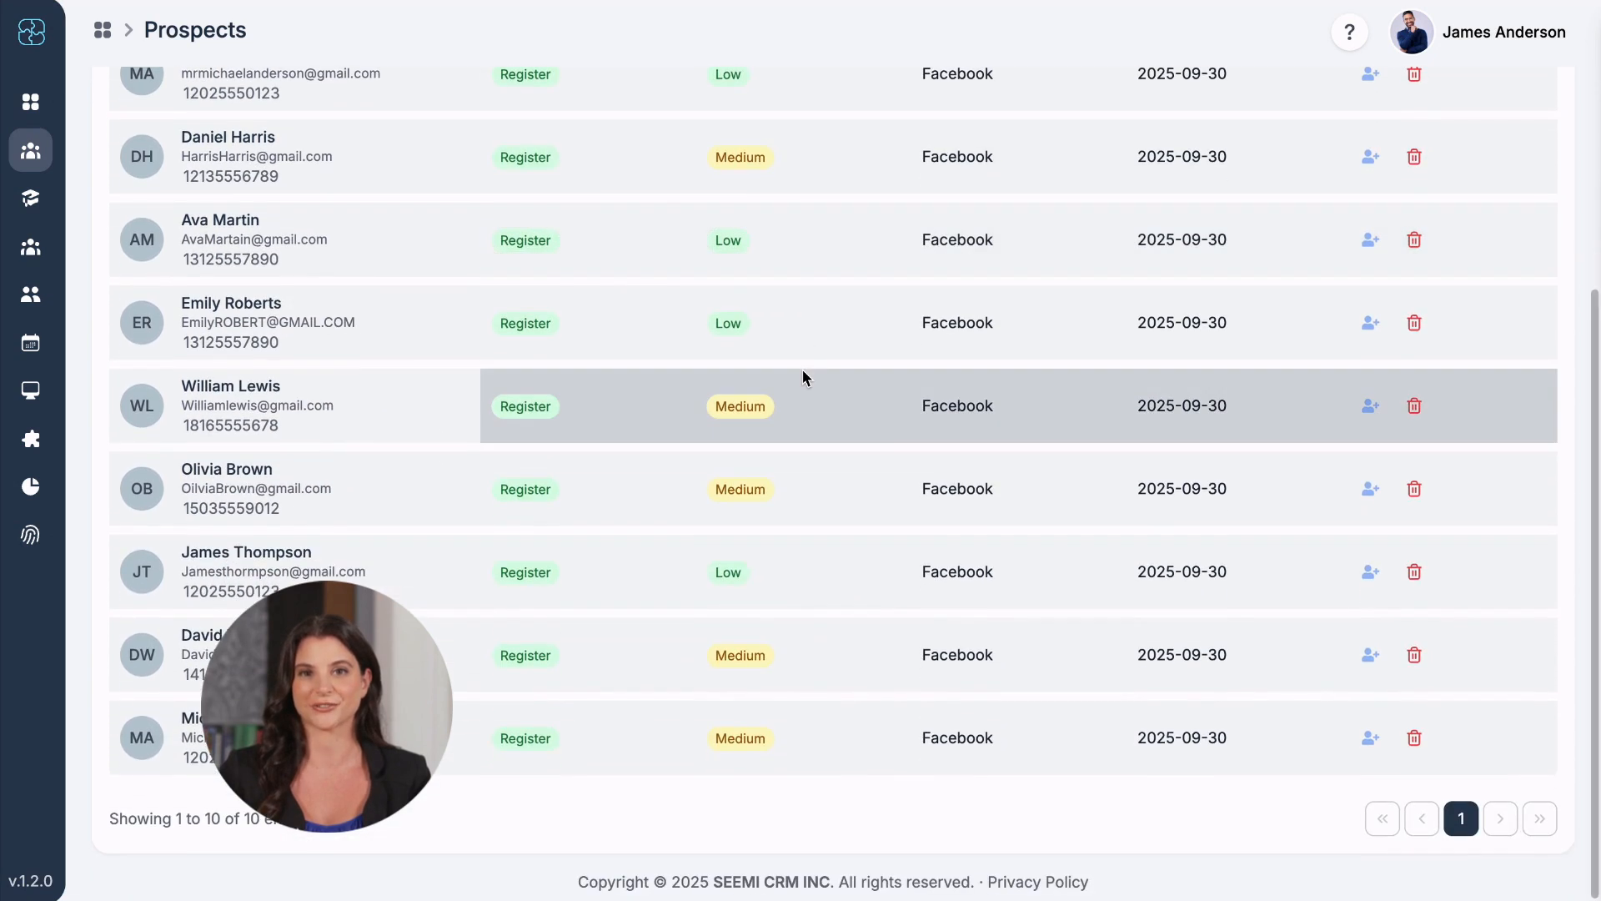
scroll(804, 376, up, 4)
scroll(803, 373, up, 1)
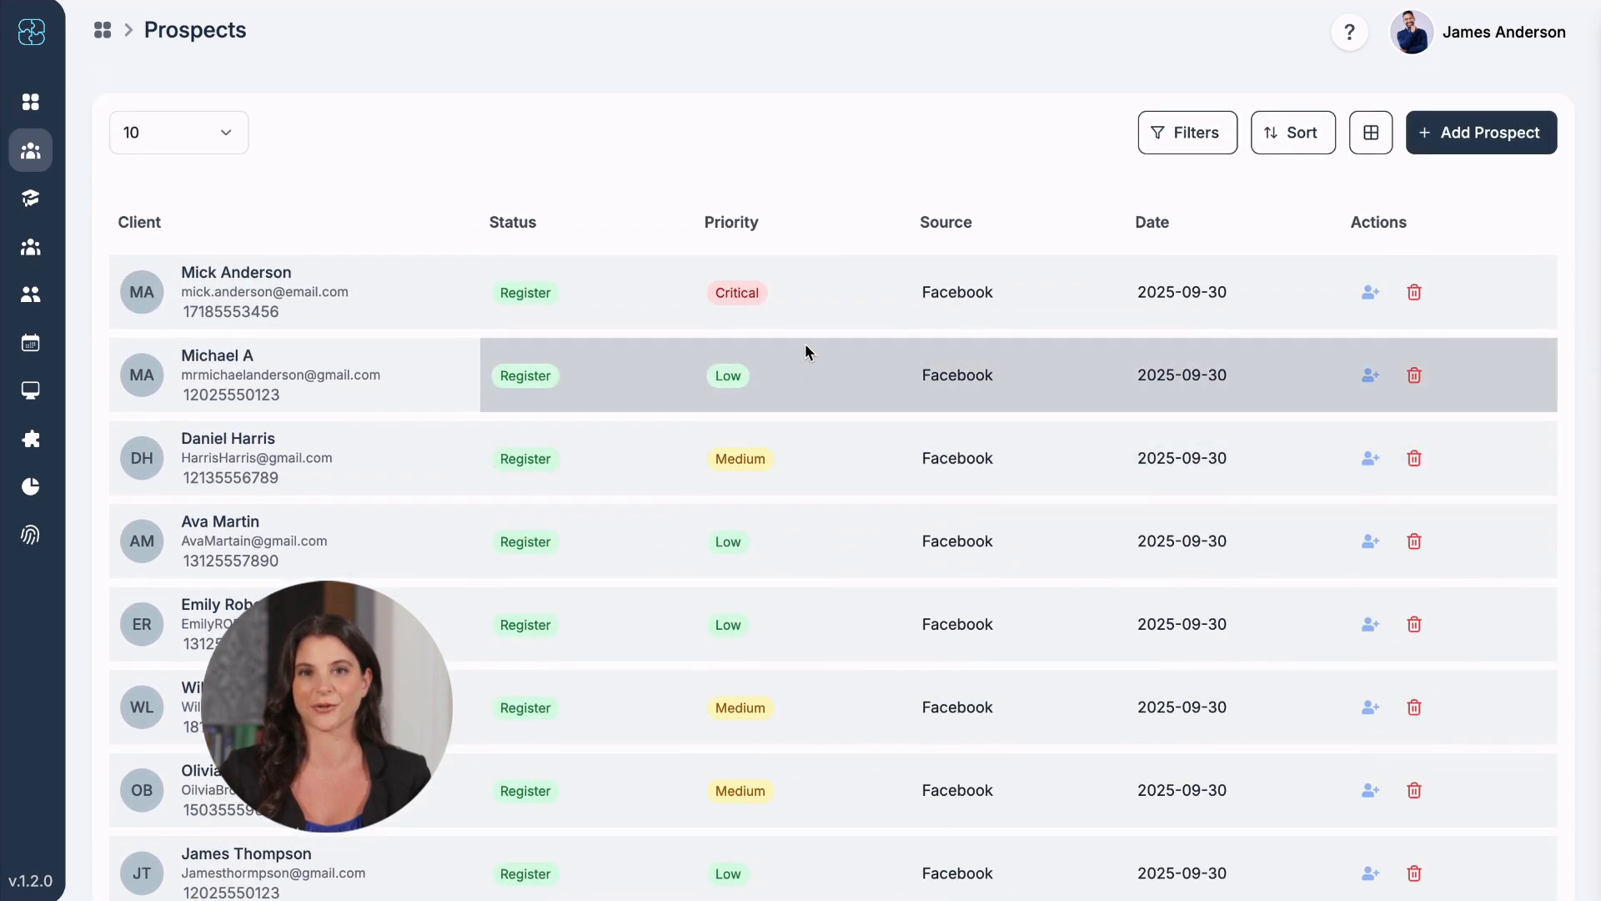
click(1453, 133)
- Enter the new prospect's first name, surname and e-mail address
click(1317, 143)
key(Tab)
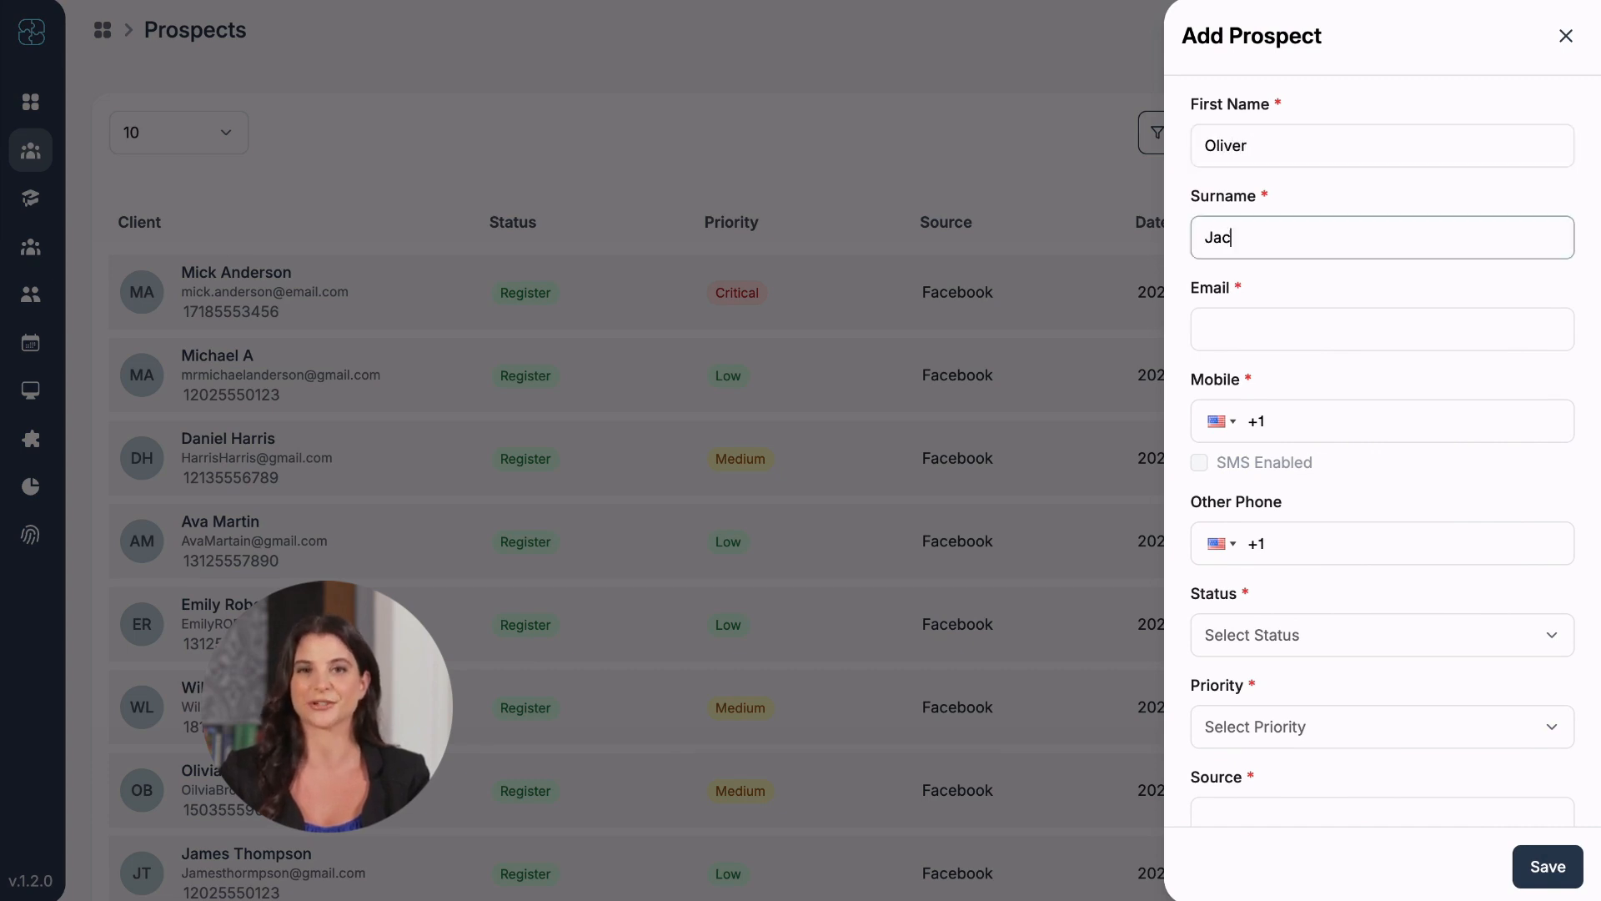
click(1274, 327)
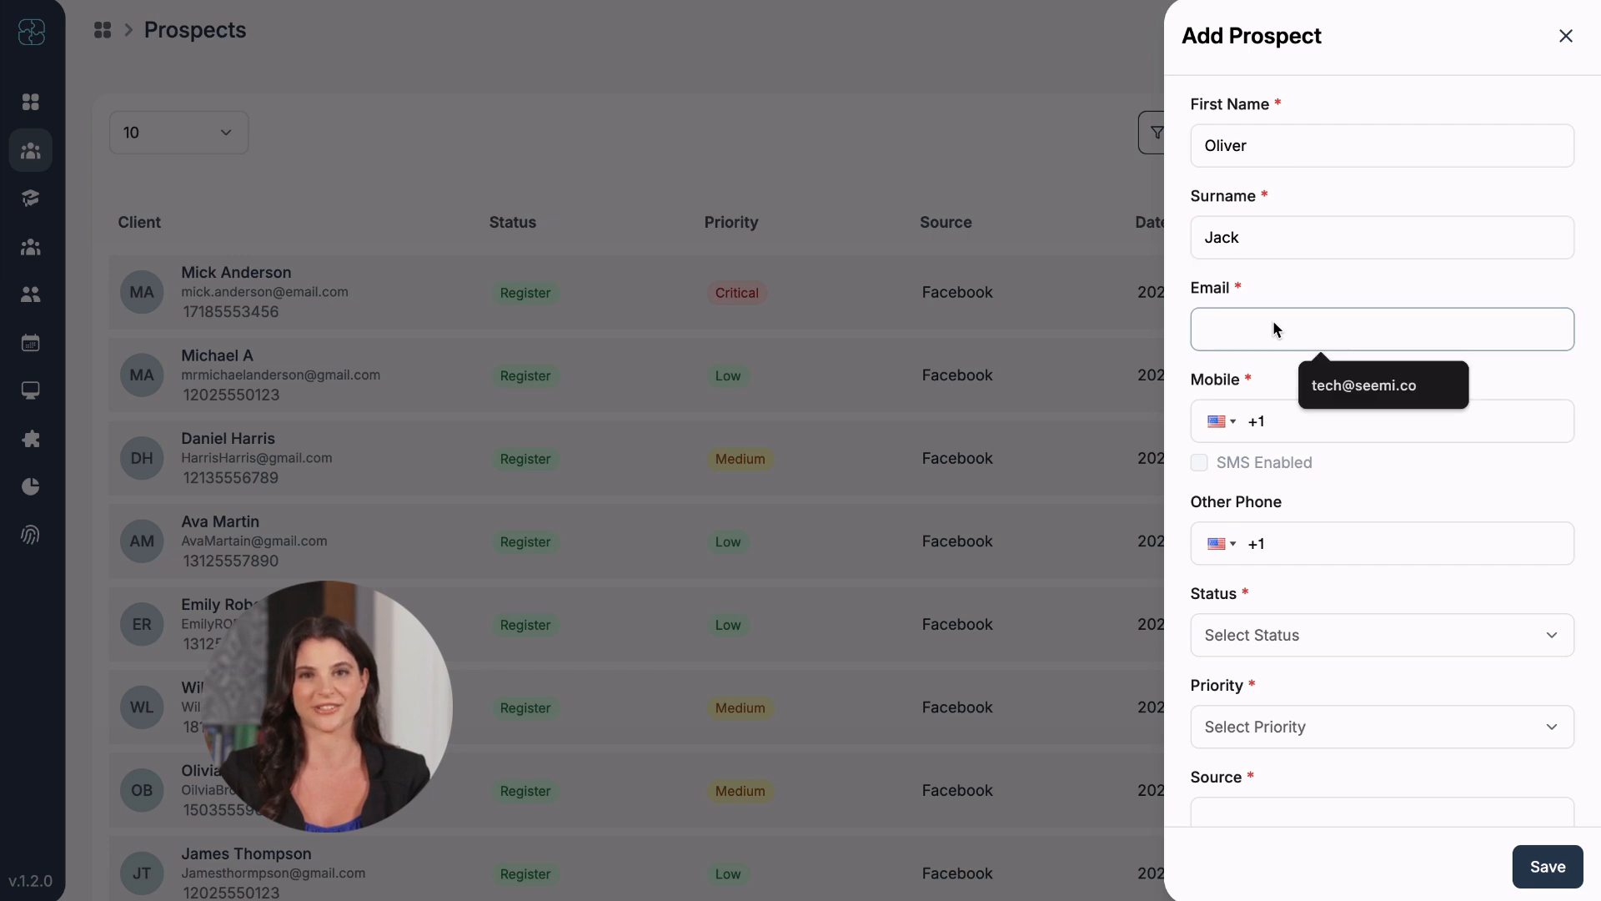
- Add the prospect's mobile number with SMS enabled and a corrected other phone number
click(1303, 429)
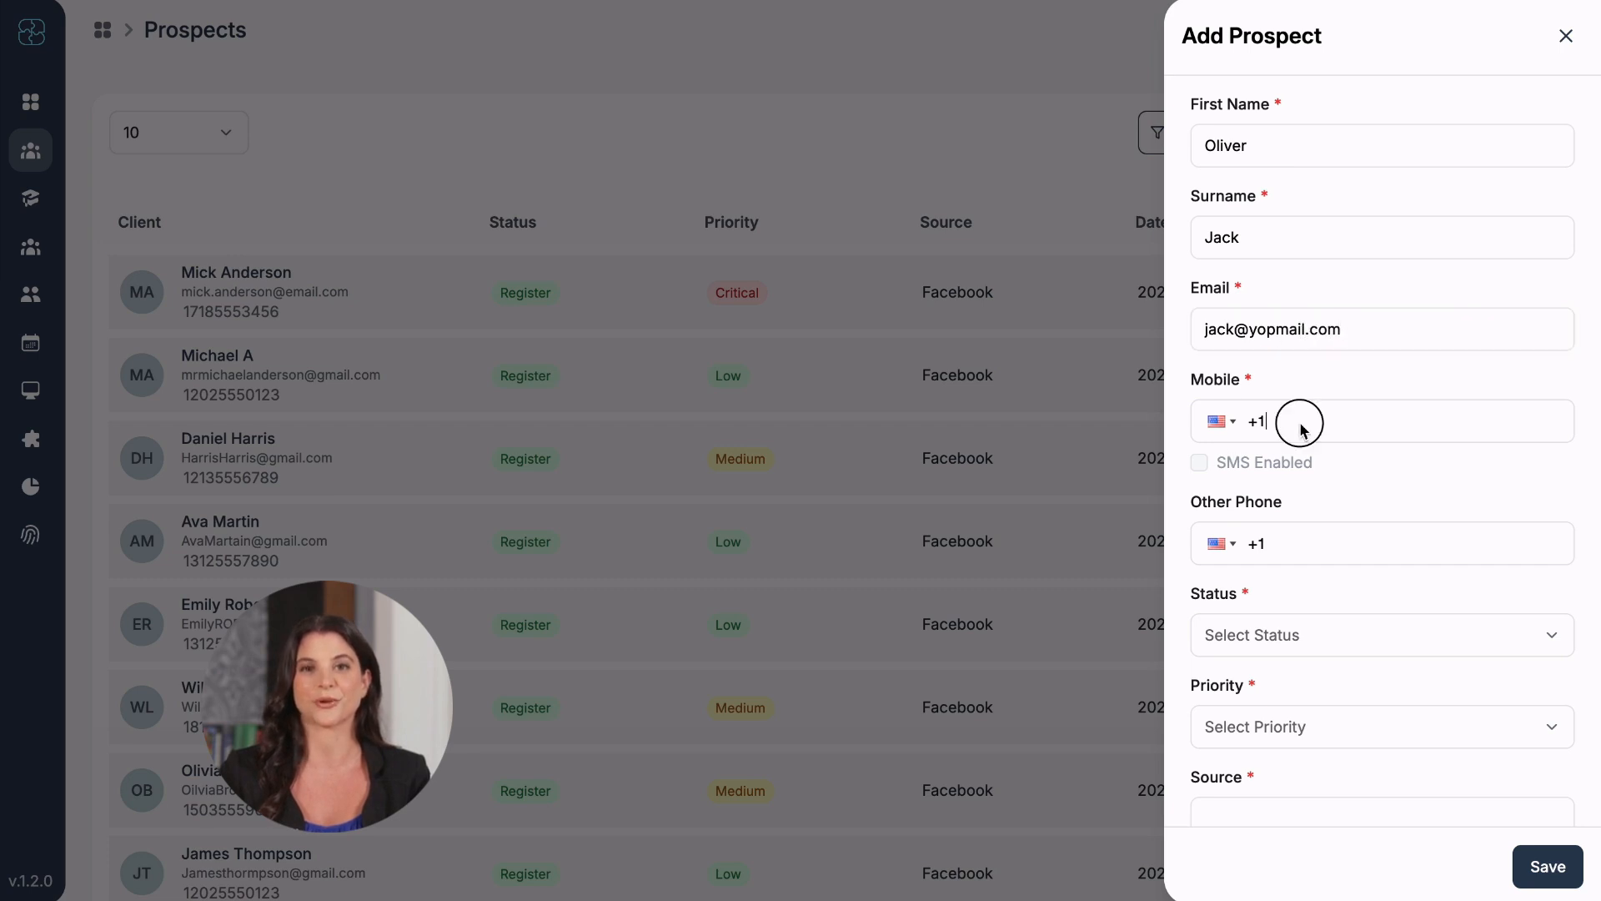
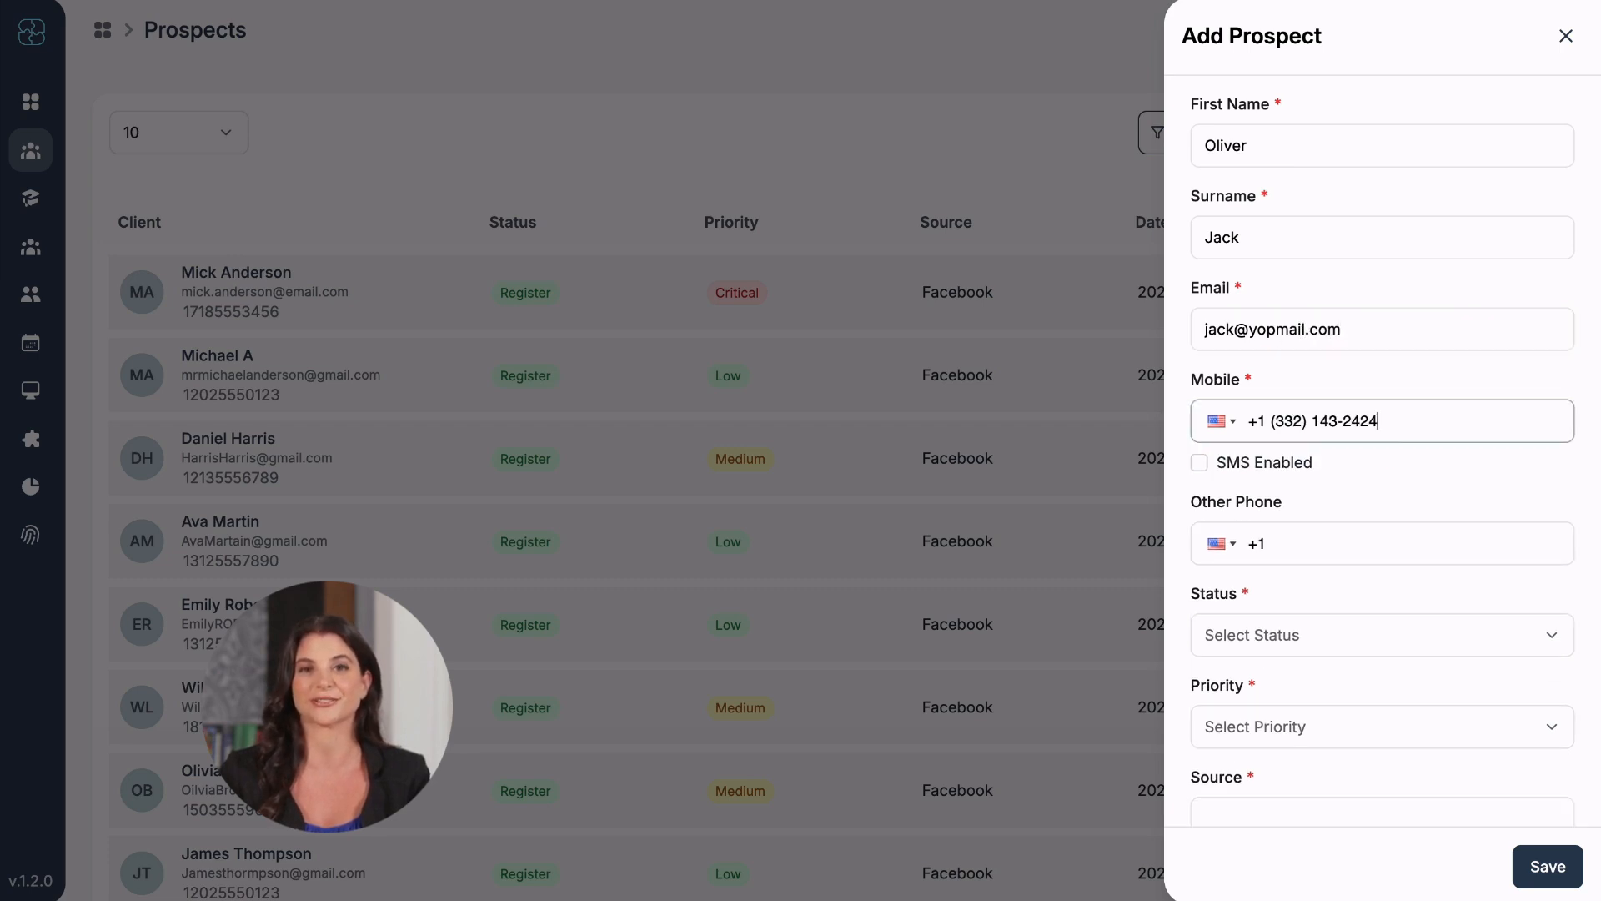
click(1199, 462)
click(1312, 542)
triple_click(1273, 550)
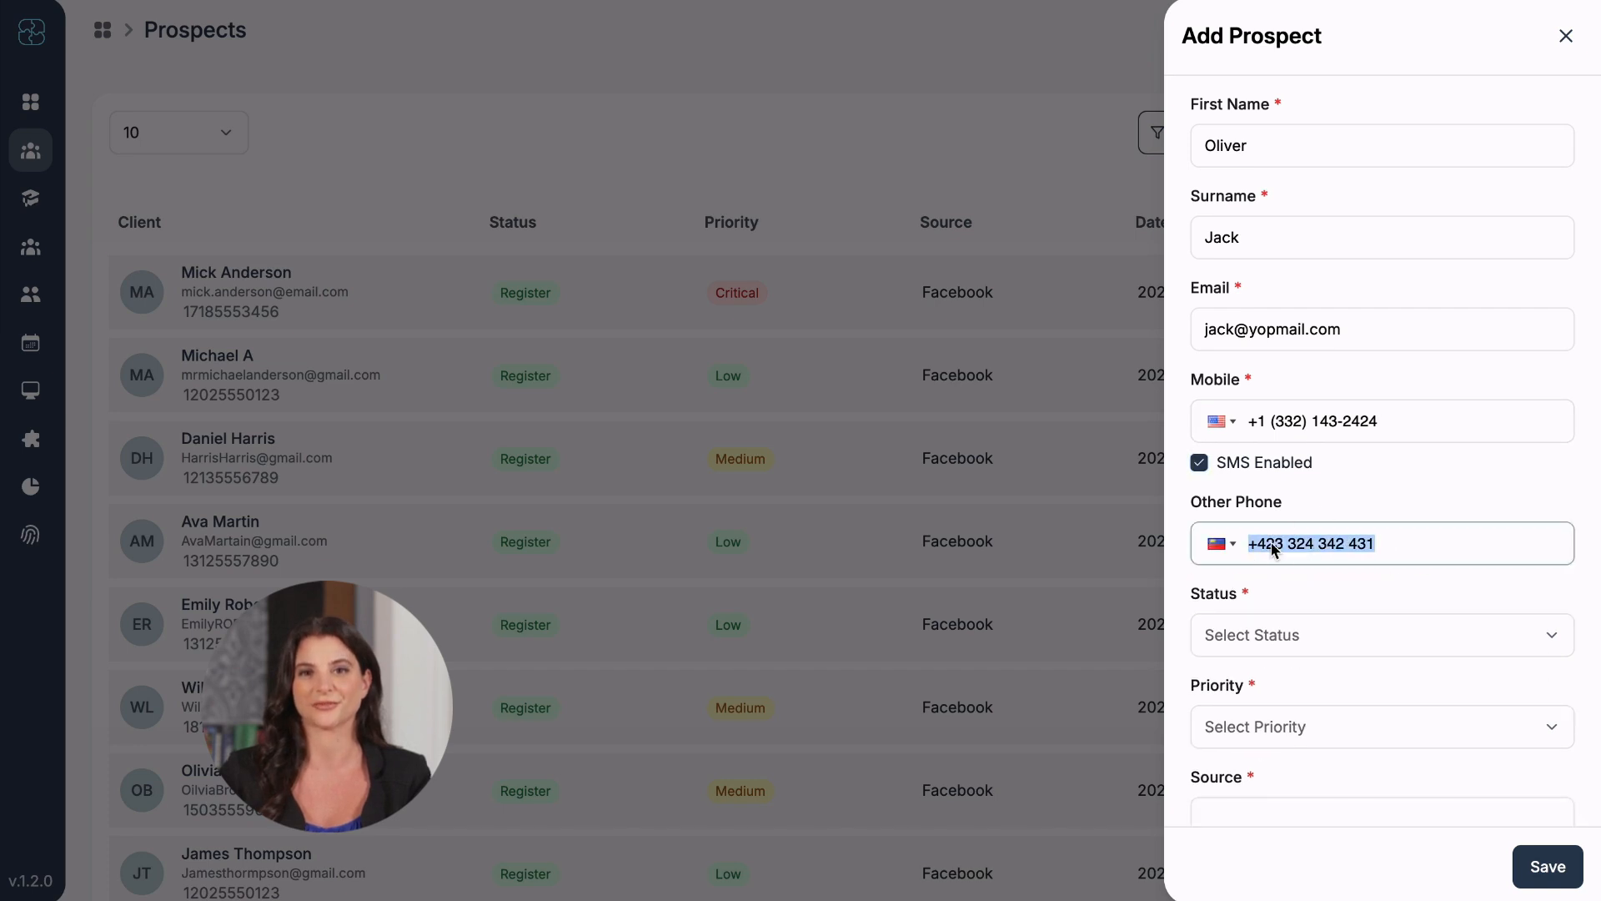
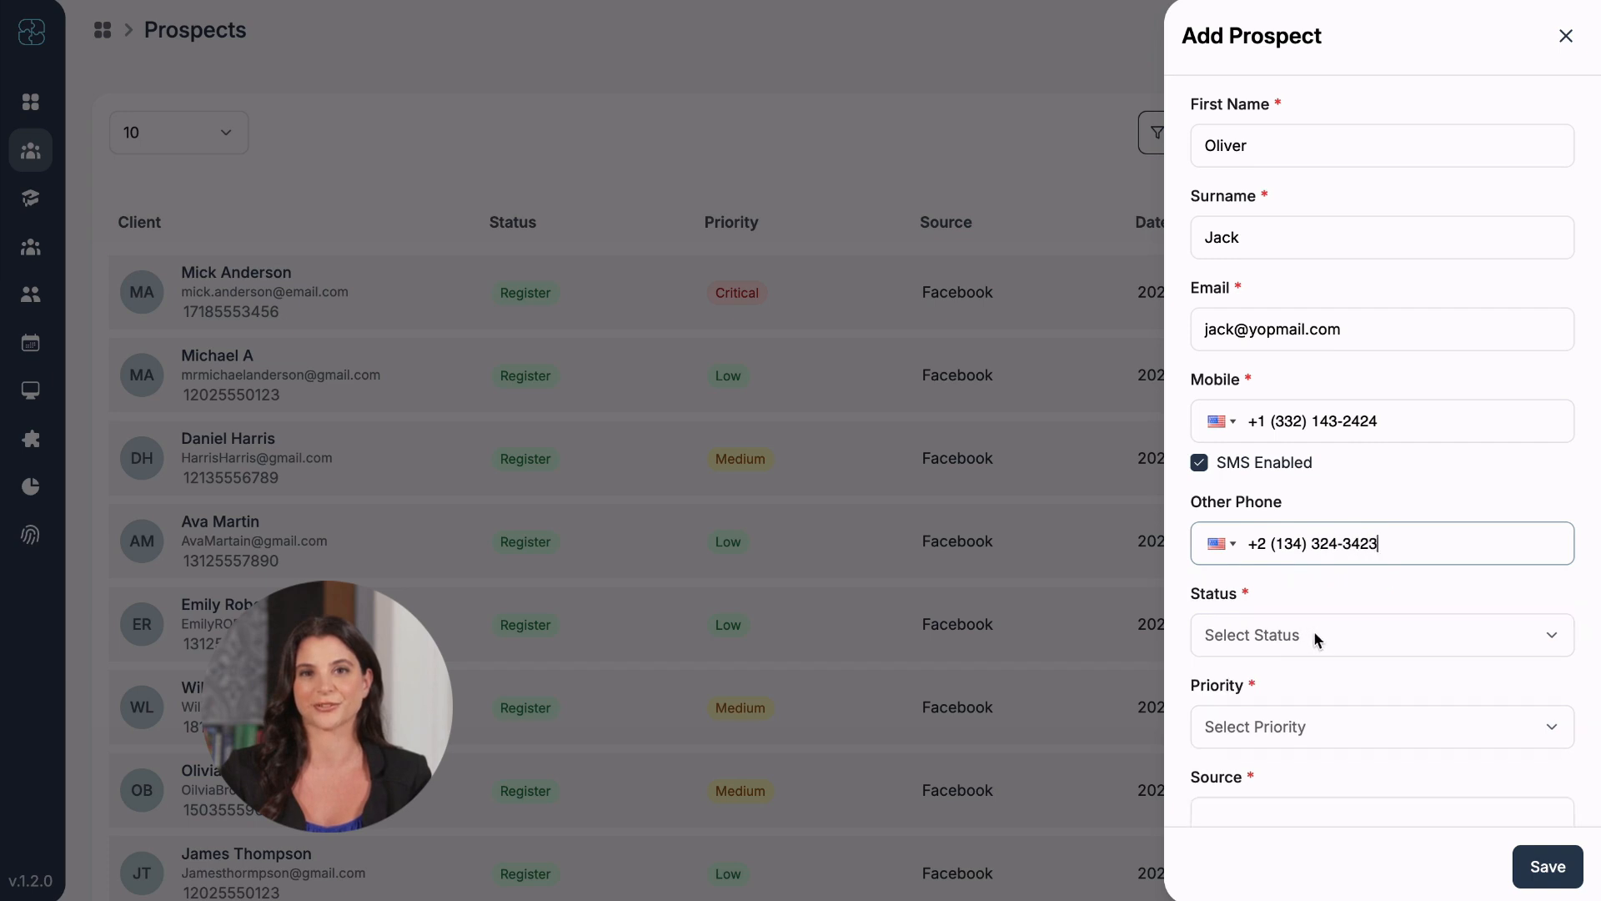
- Set the prospect's status to Pending, priority to Medium and source to Facebook
click(1288, 638)
click(1282, 685)
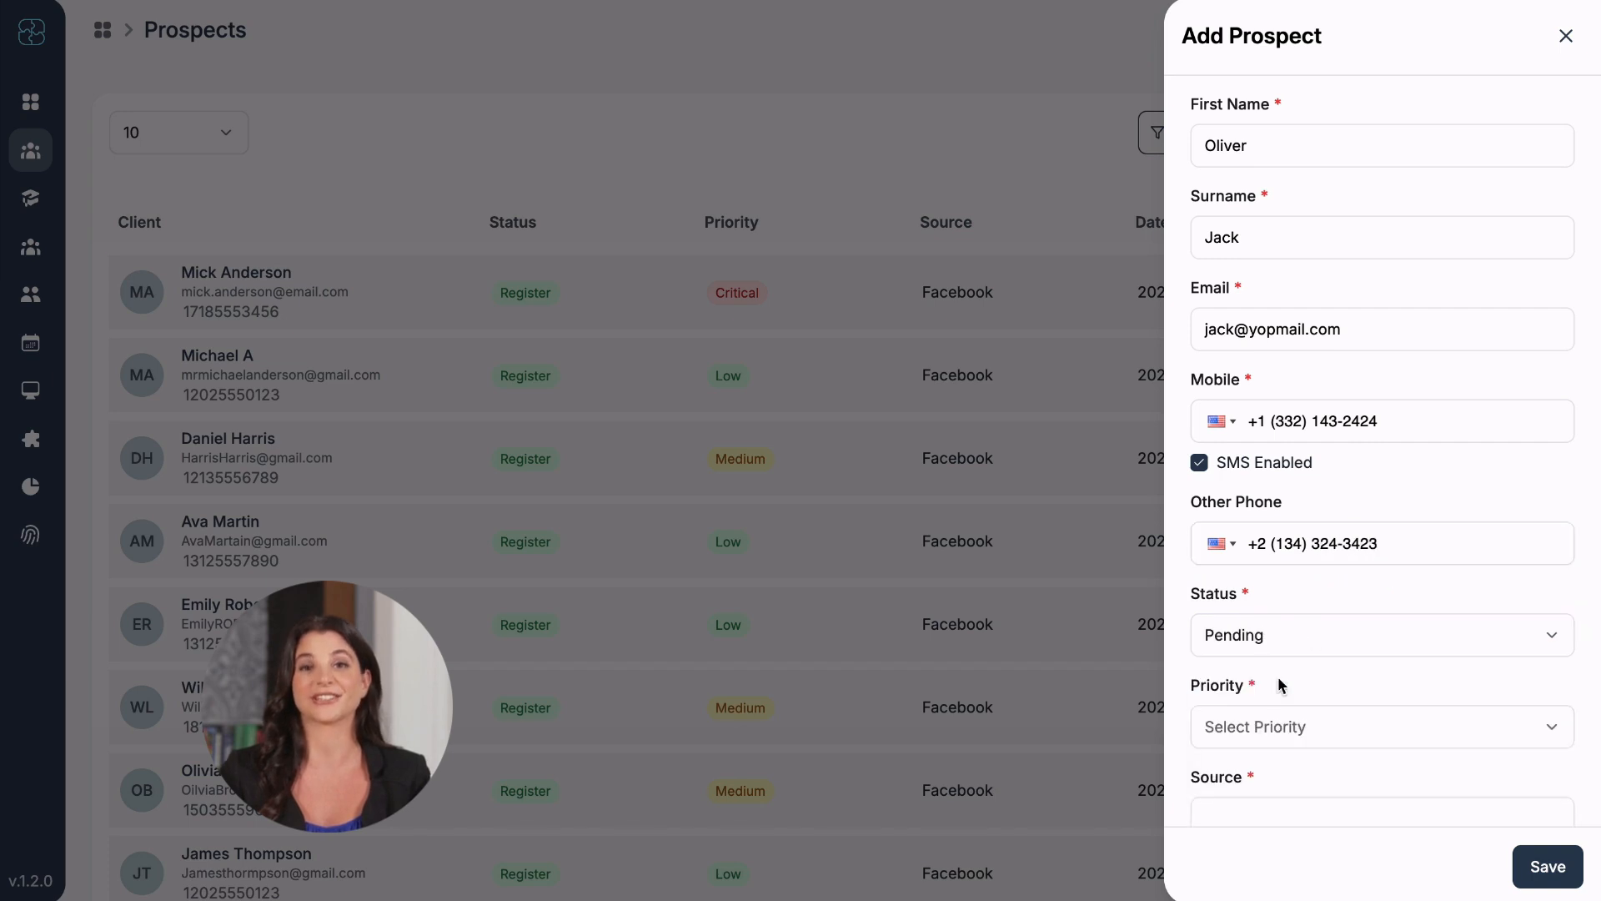
click(1326, 727)
click(1282, 612)
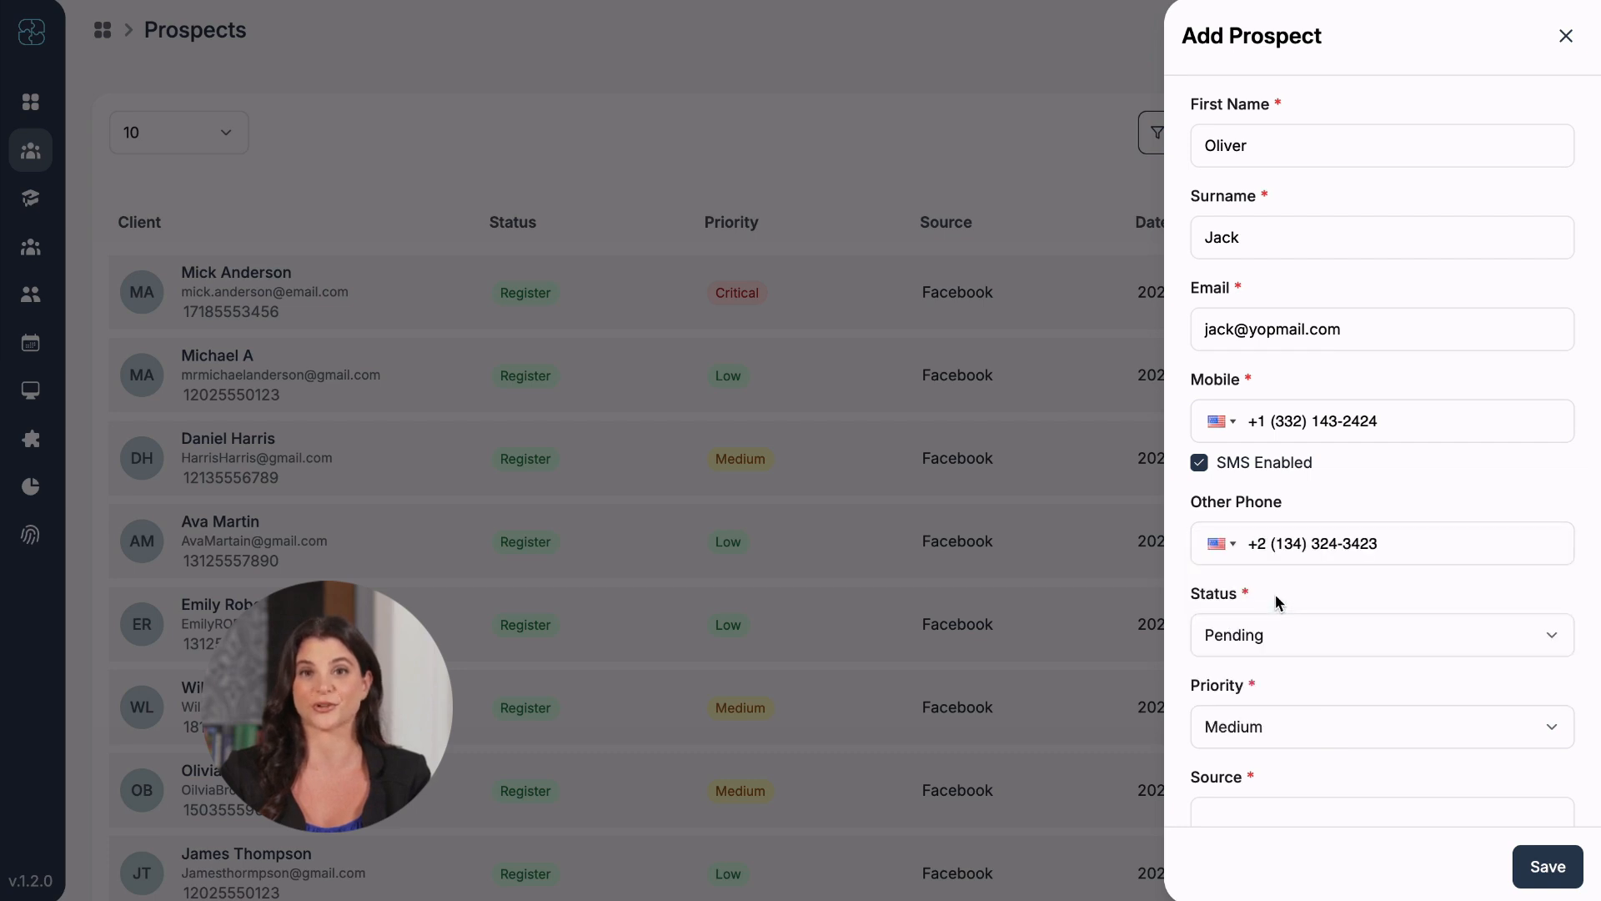
scroll(1295, 790, down, 2)
click(1274, 682)
text(F)
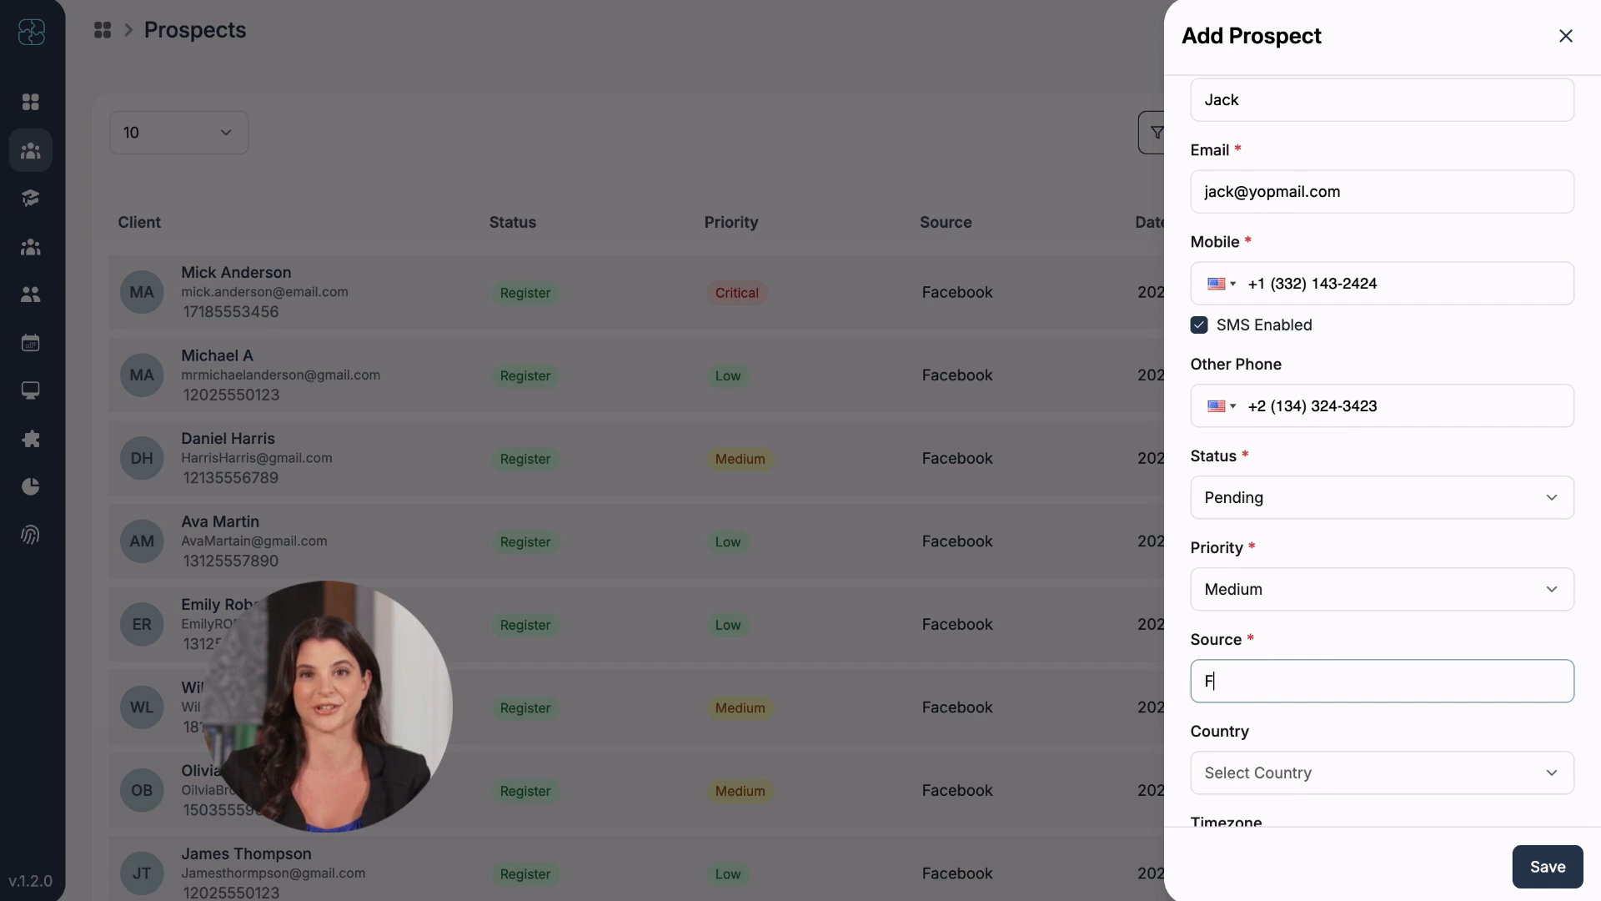
text(acebook)
- Set country to United States and time zone to Pacific Time (PT), then save the prospect
click(1295, 780)
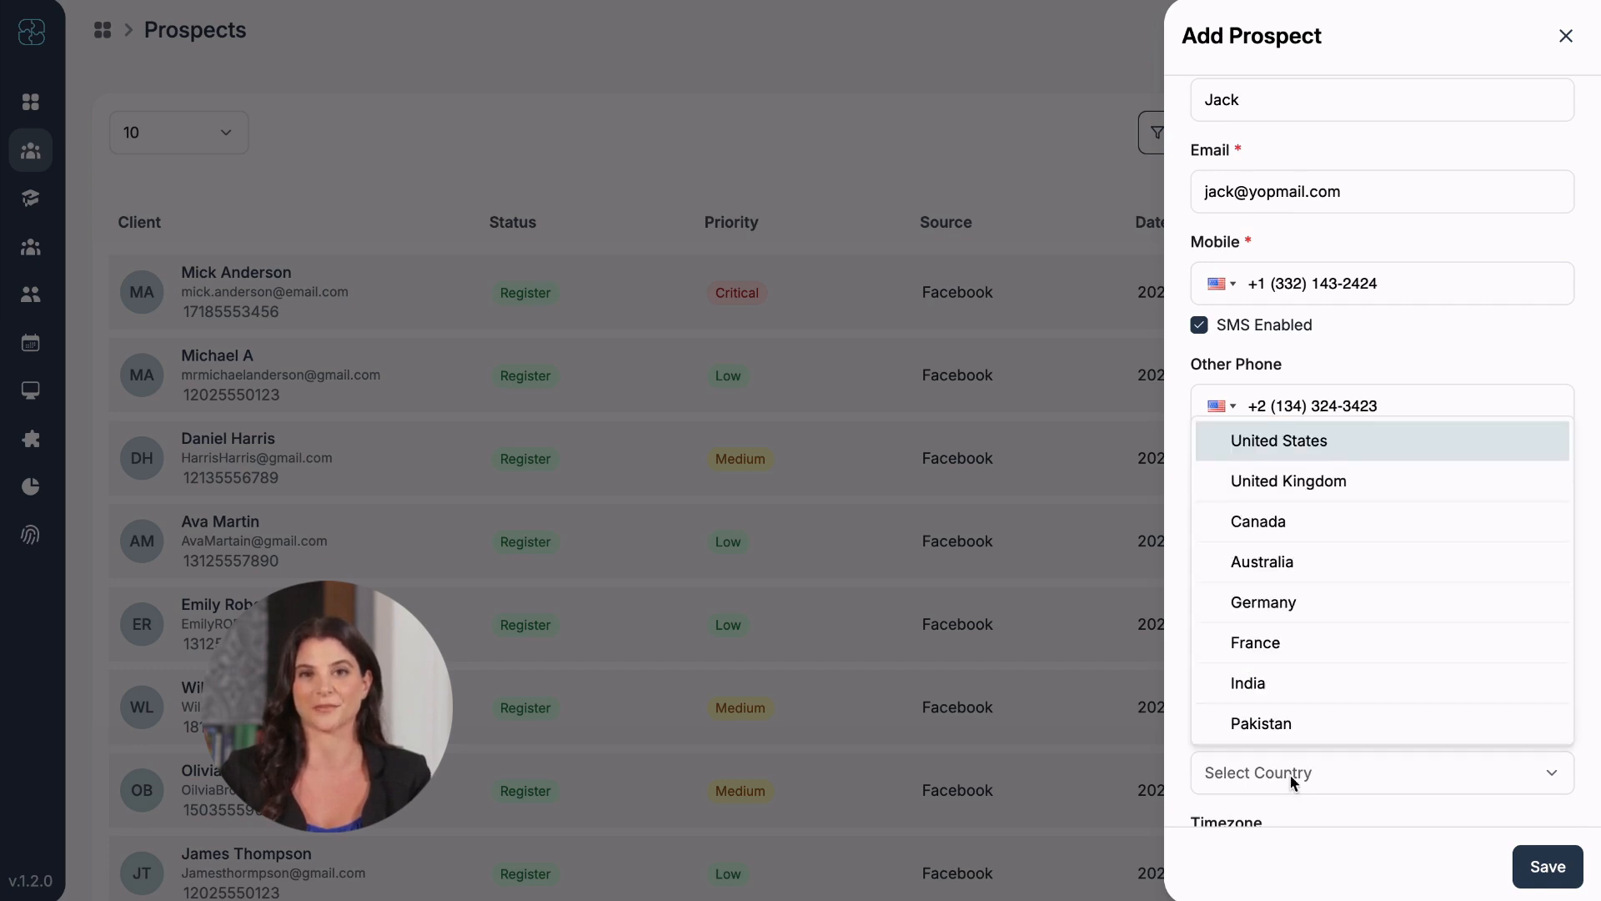
click(1257, 447)
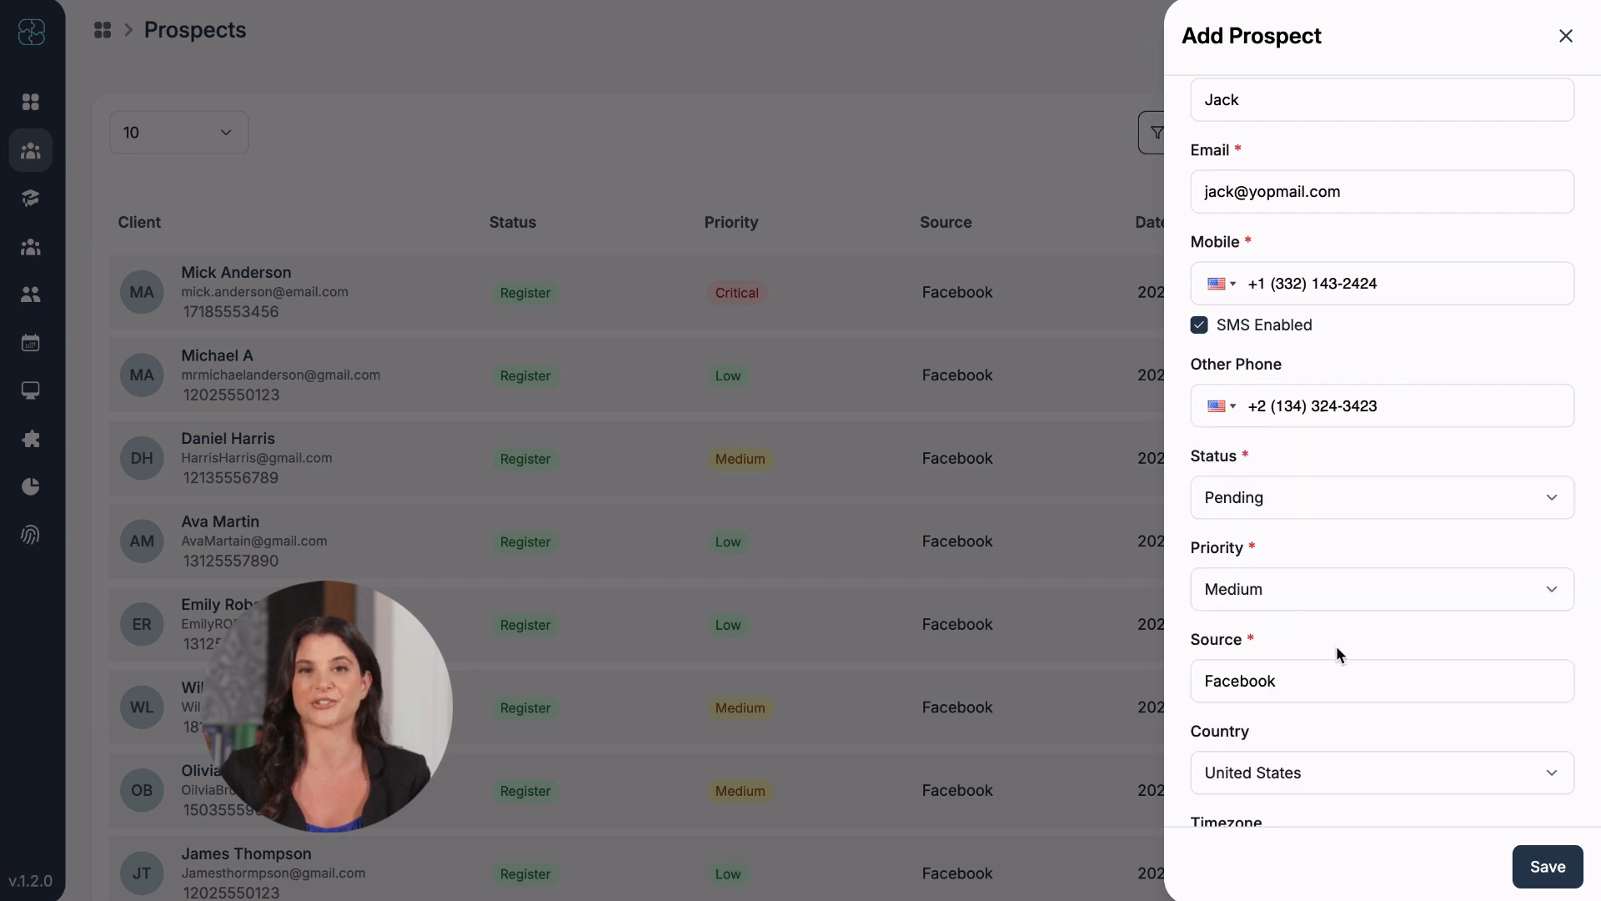
scroll(1335, 654, down, 3)
click(1297, 567)
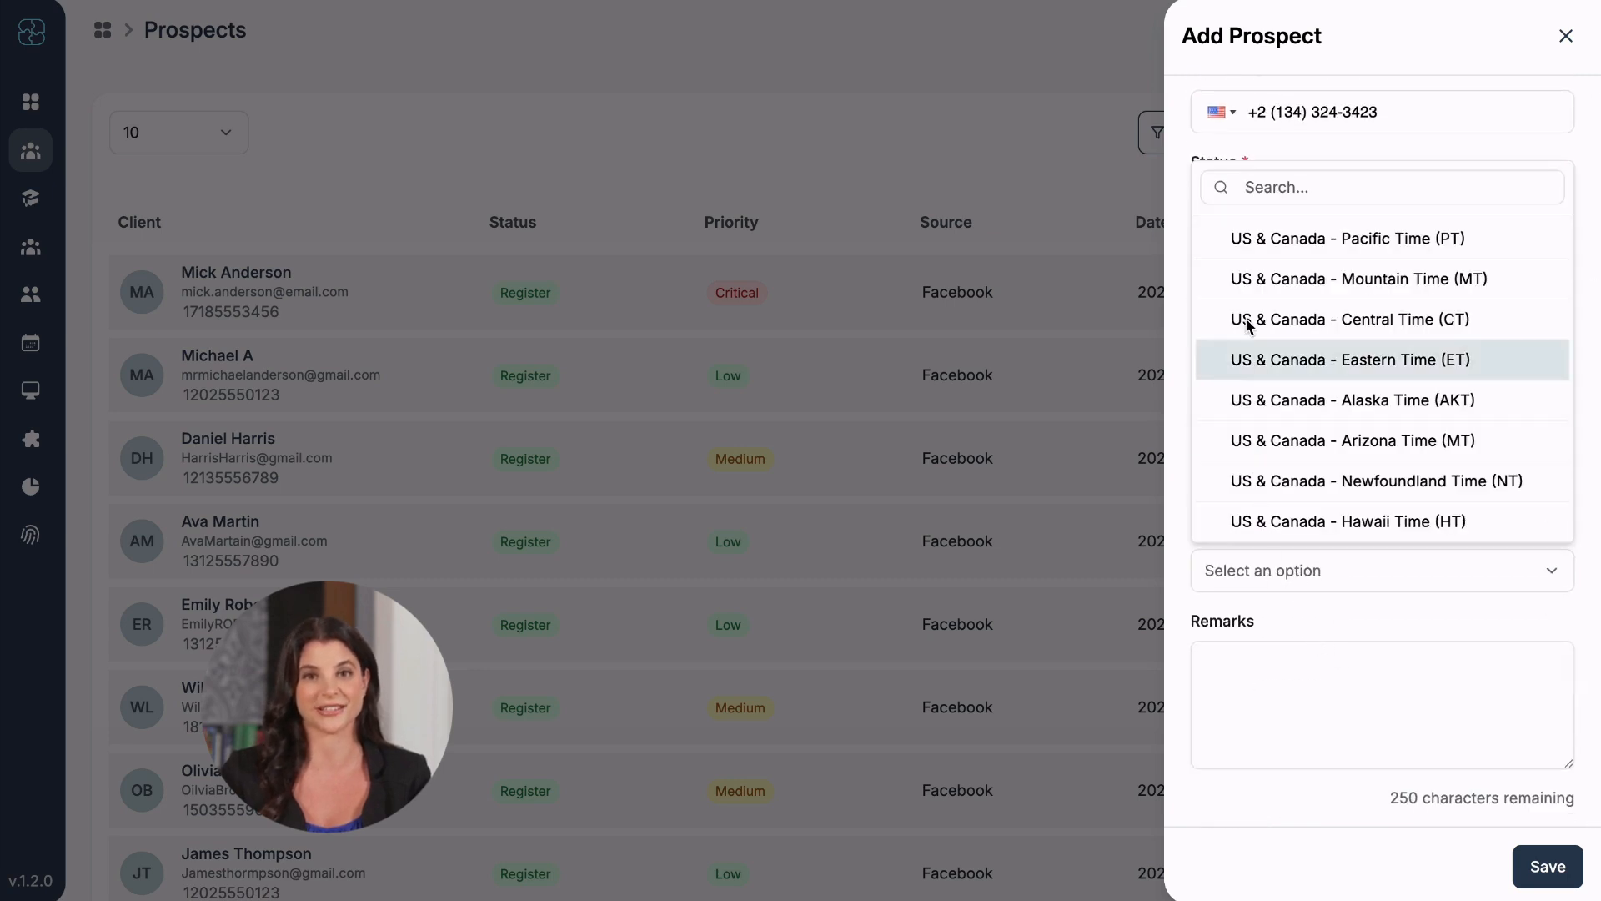
click(1256, 237)
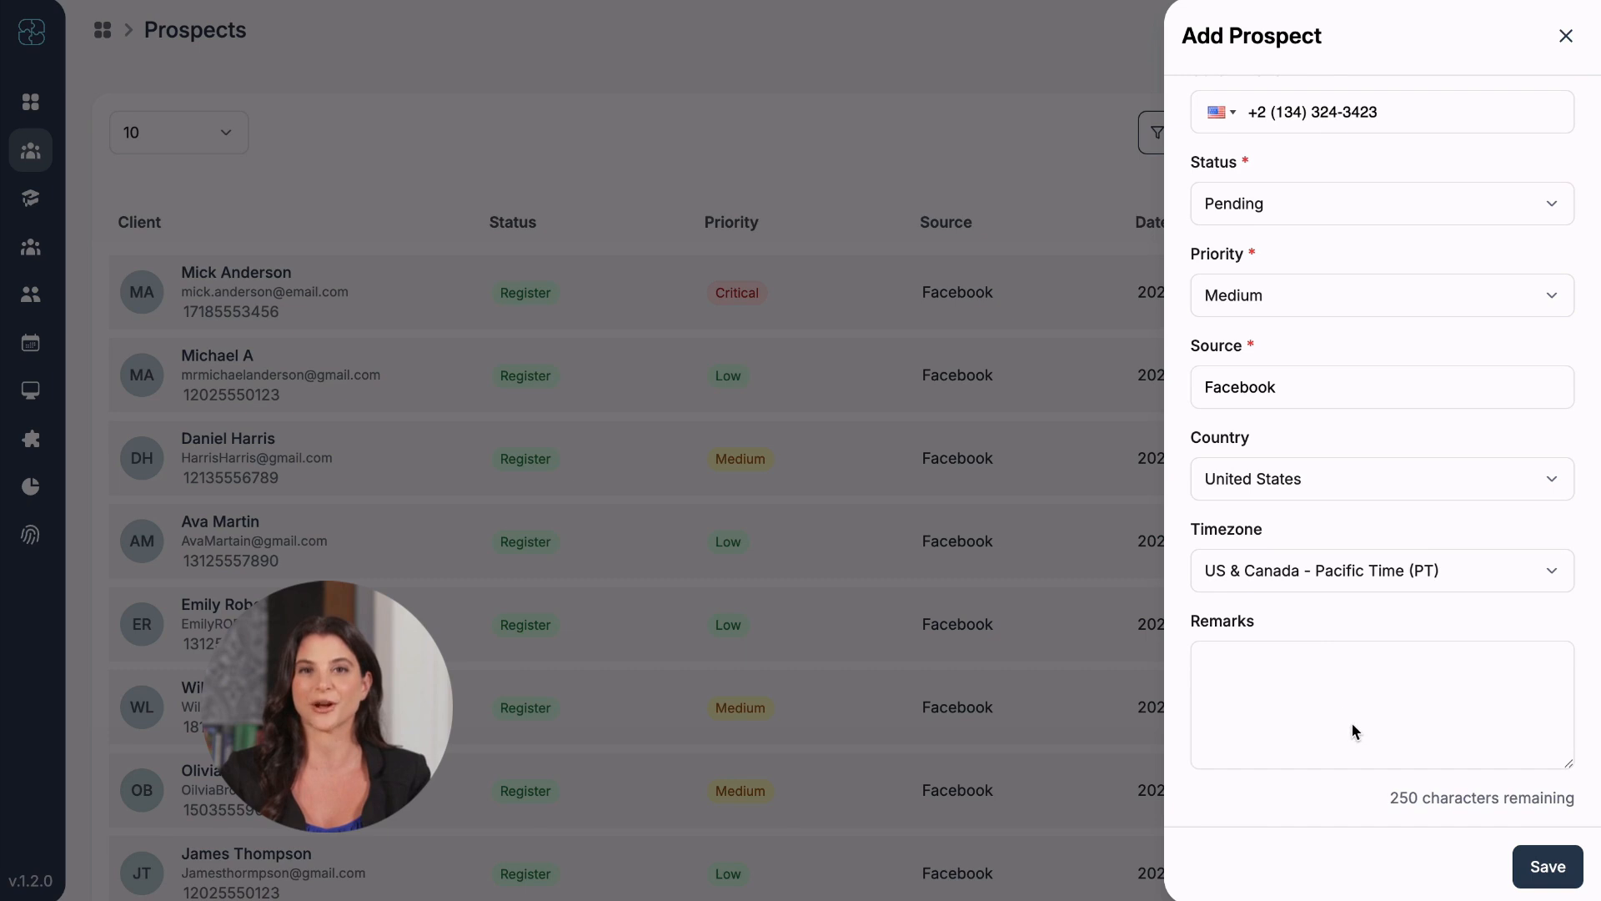
click(1540, 867)
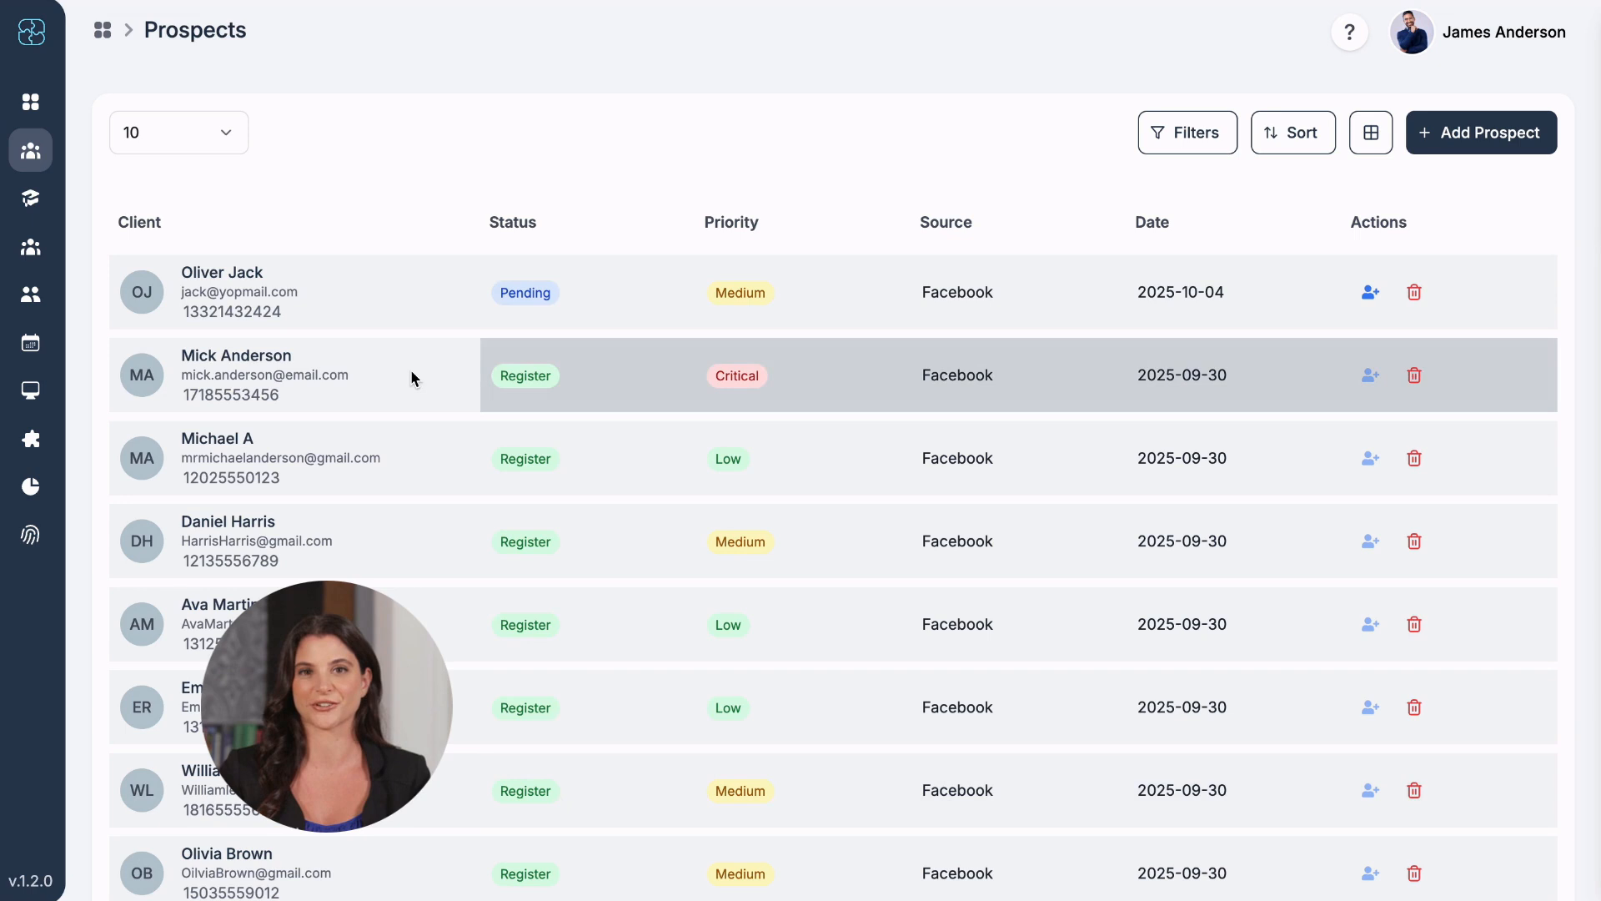
- On the new prospect's profile, edit Profile Information to set priority Low and save
click(213, 274)
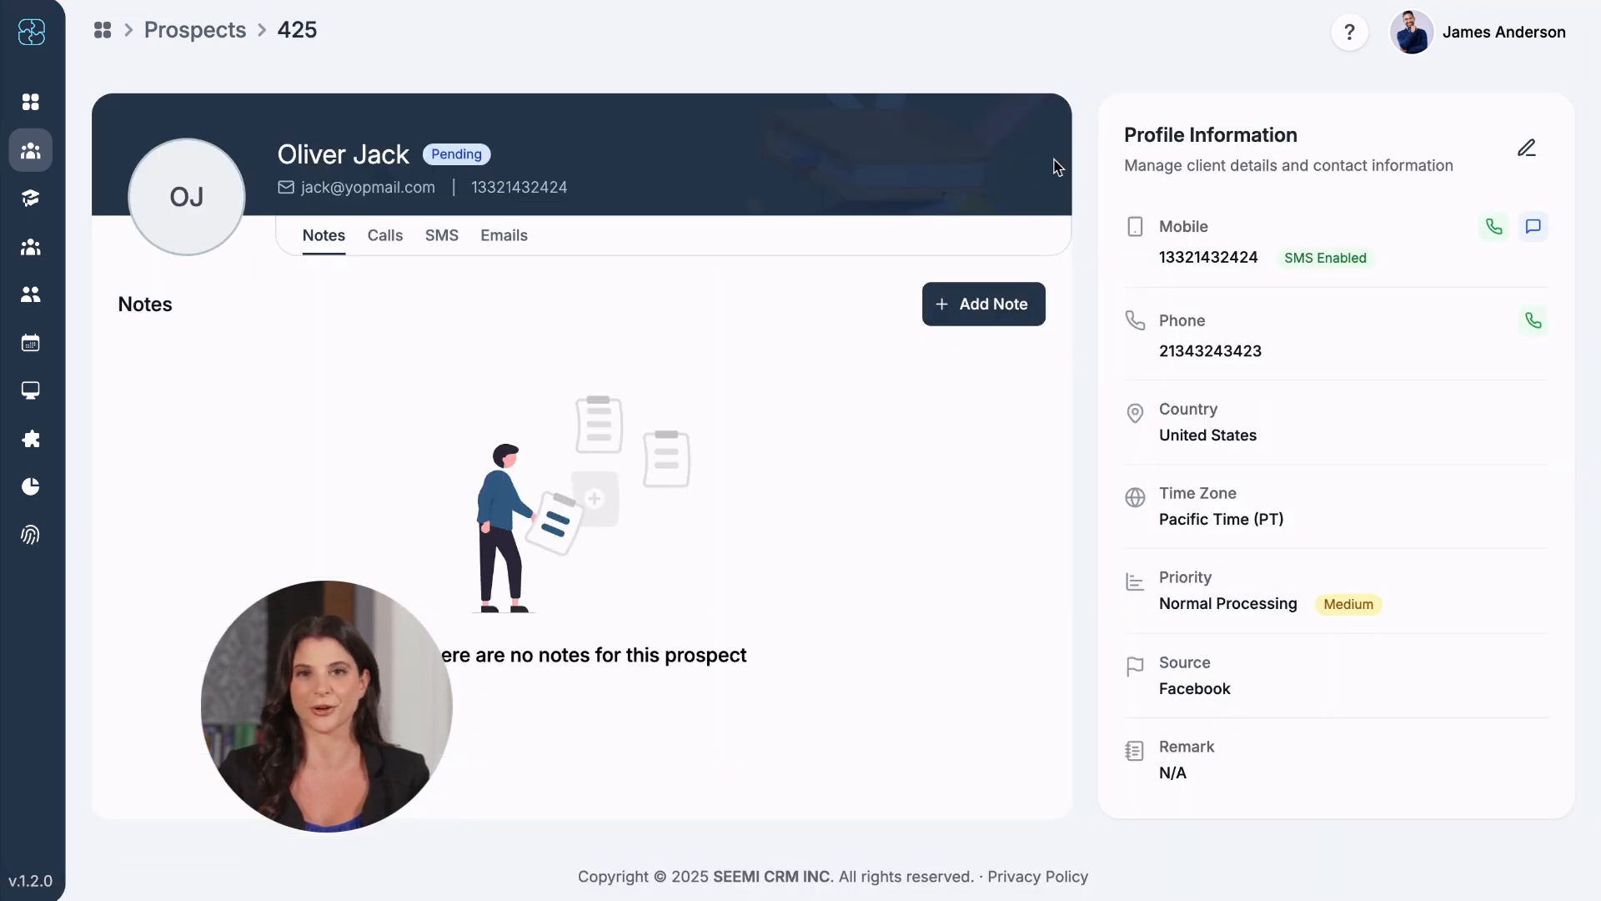
click(1525, 149)
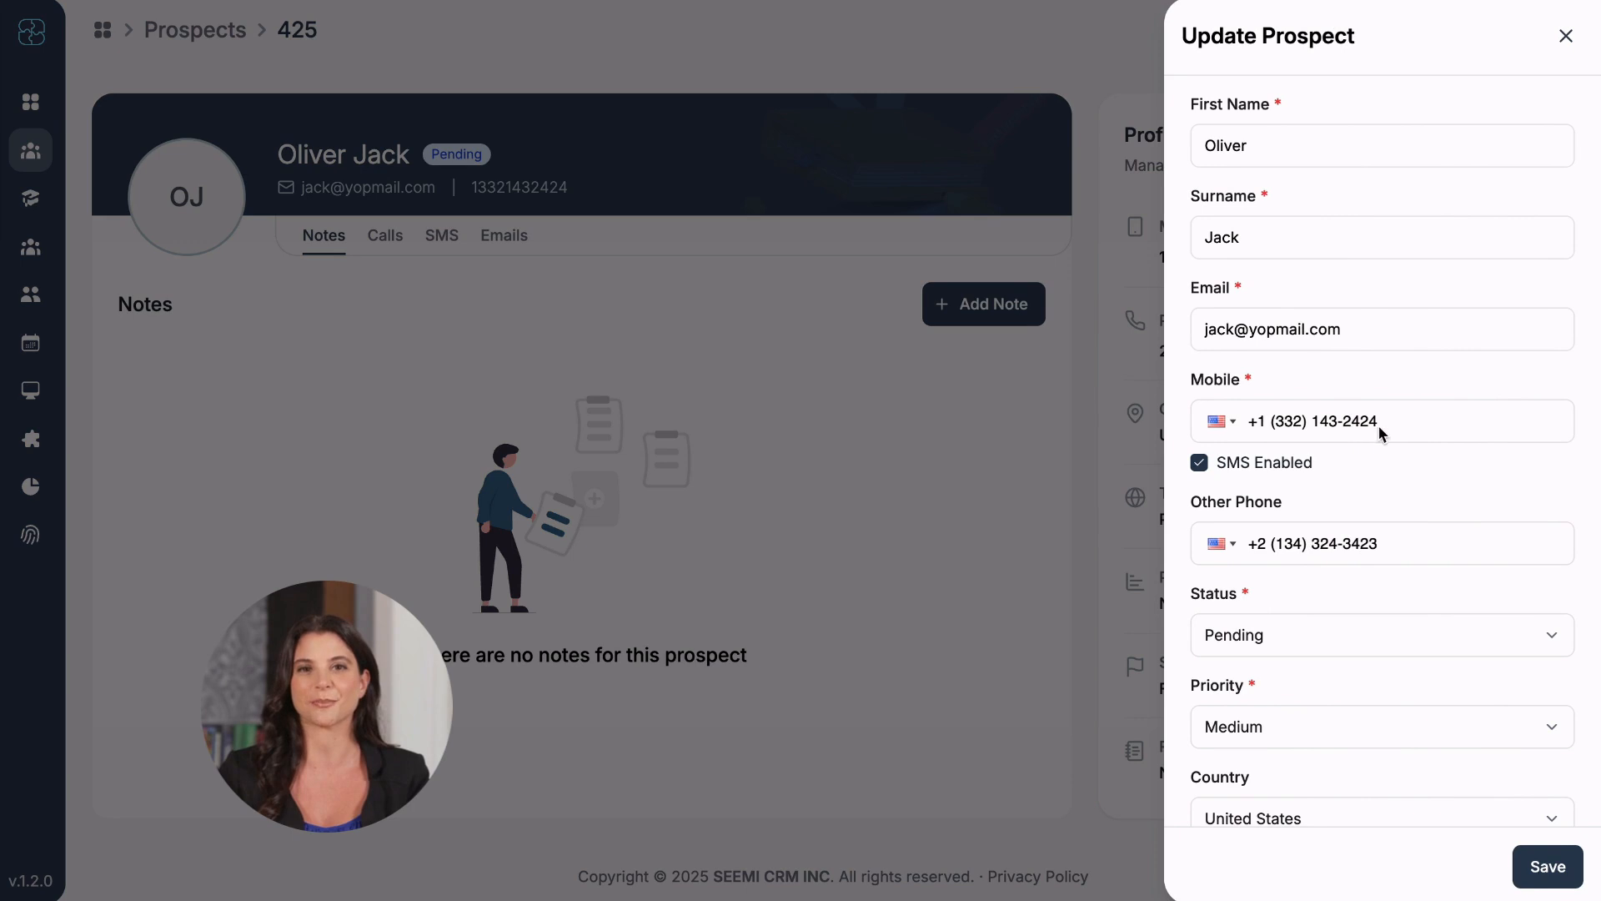
scroll(1350, 672, down, 3)
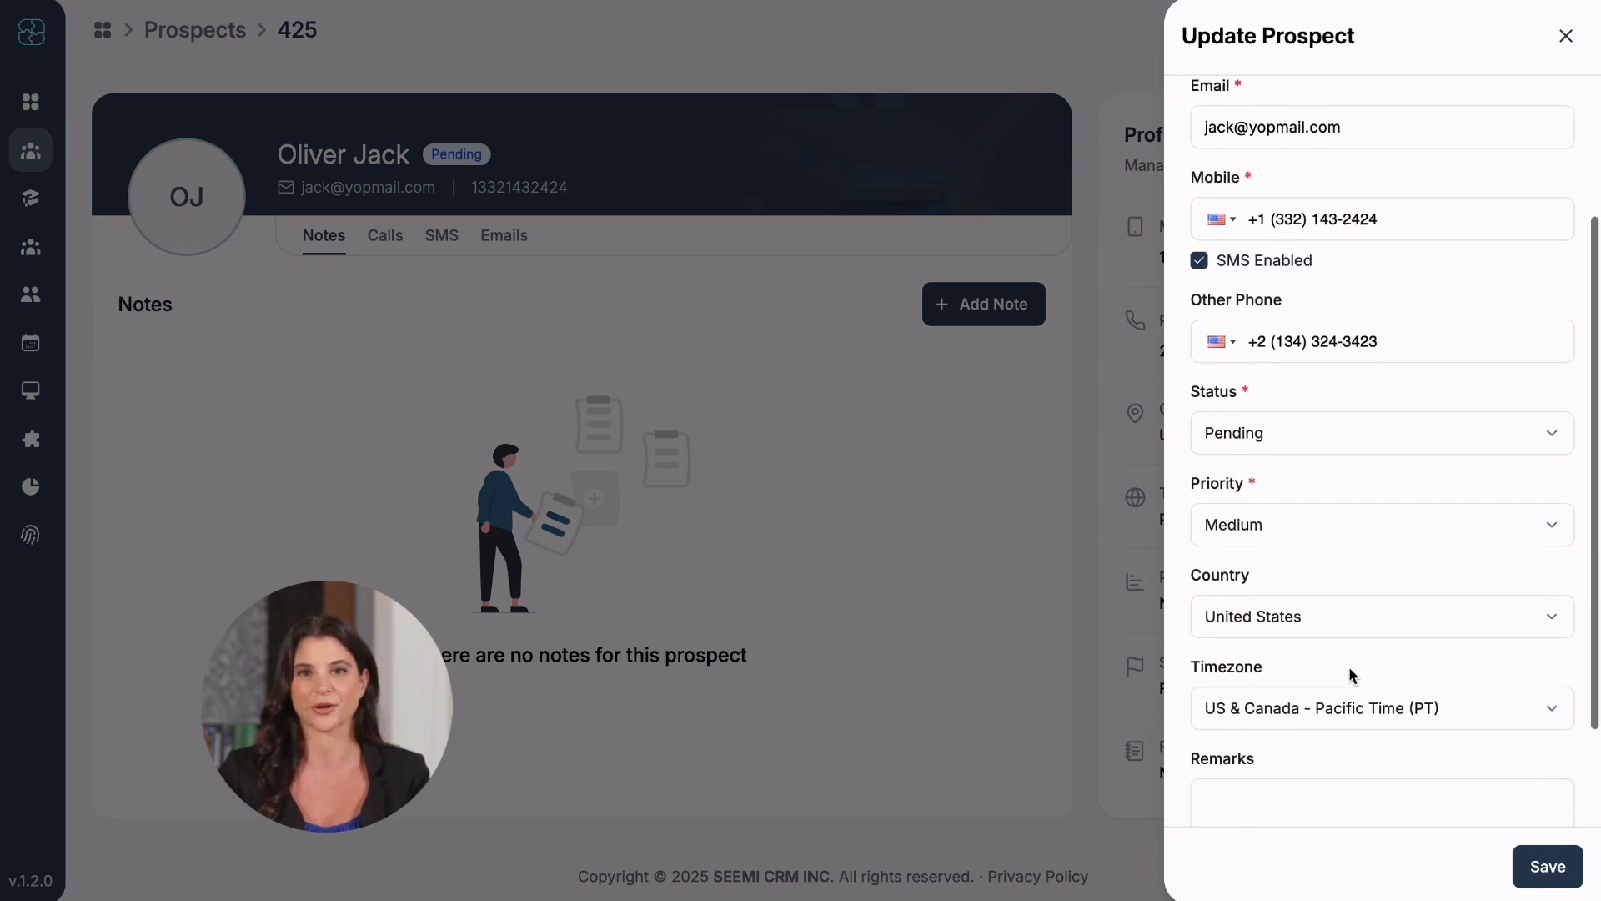
click(1393, 497)
click(1393, 497)
click(1280, 512)
click(1271, 542)
click(1560, 872)
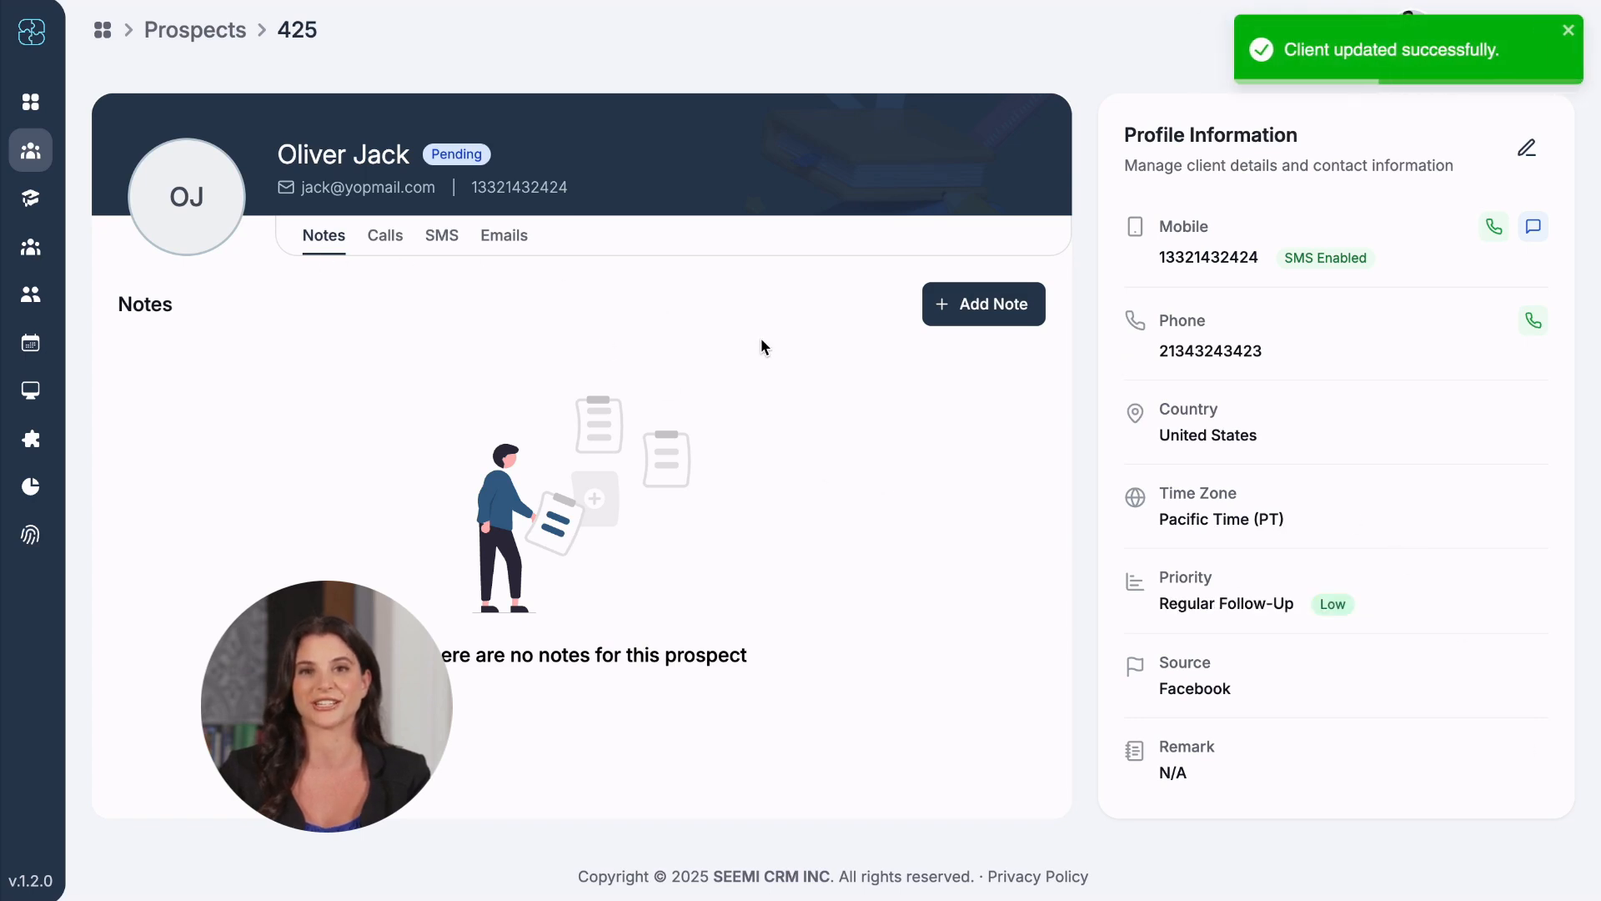
- Add a note with disposition Call Back and description 'Call BAck', and save it
click(977, 312)
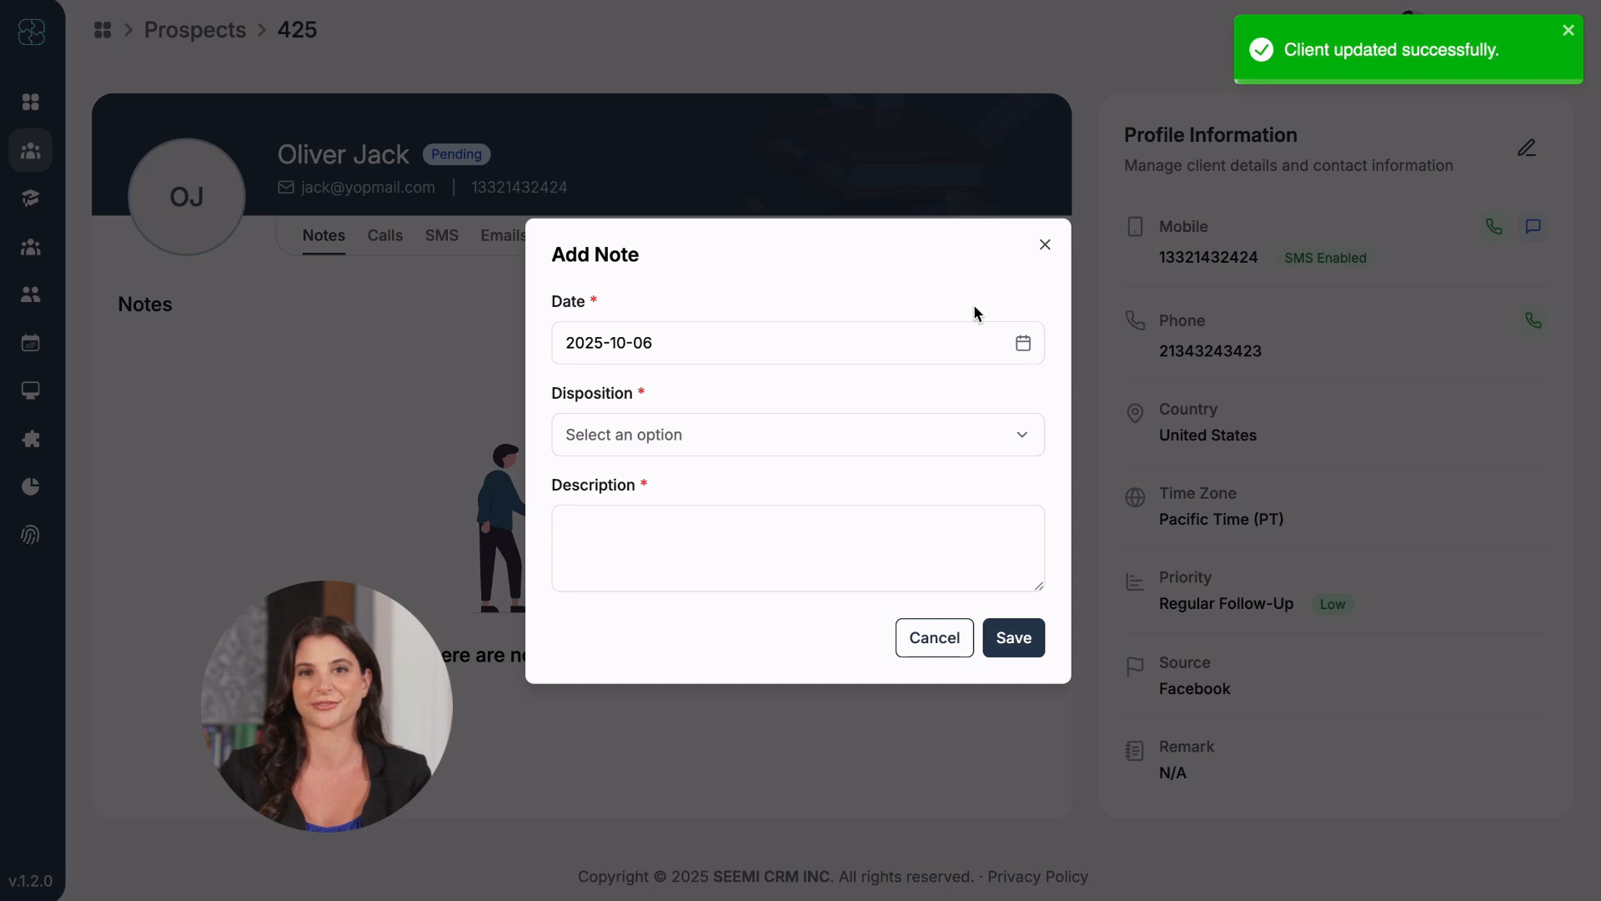
click(729, 428)
click(666, 479)
click(621, 560)
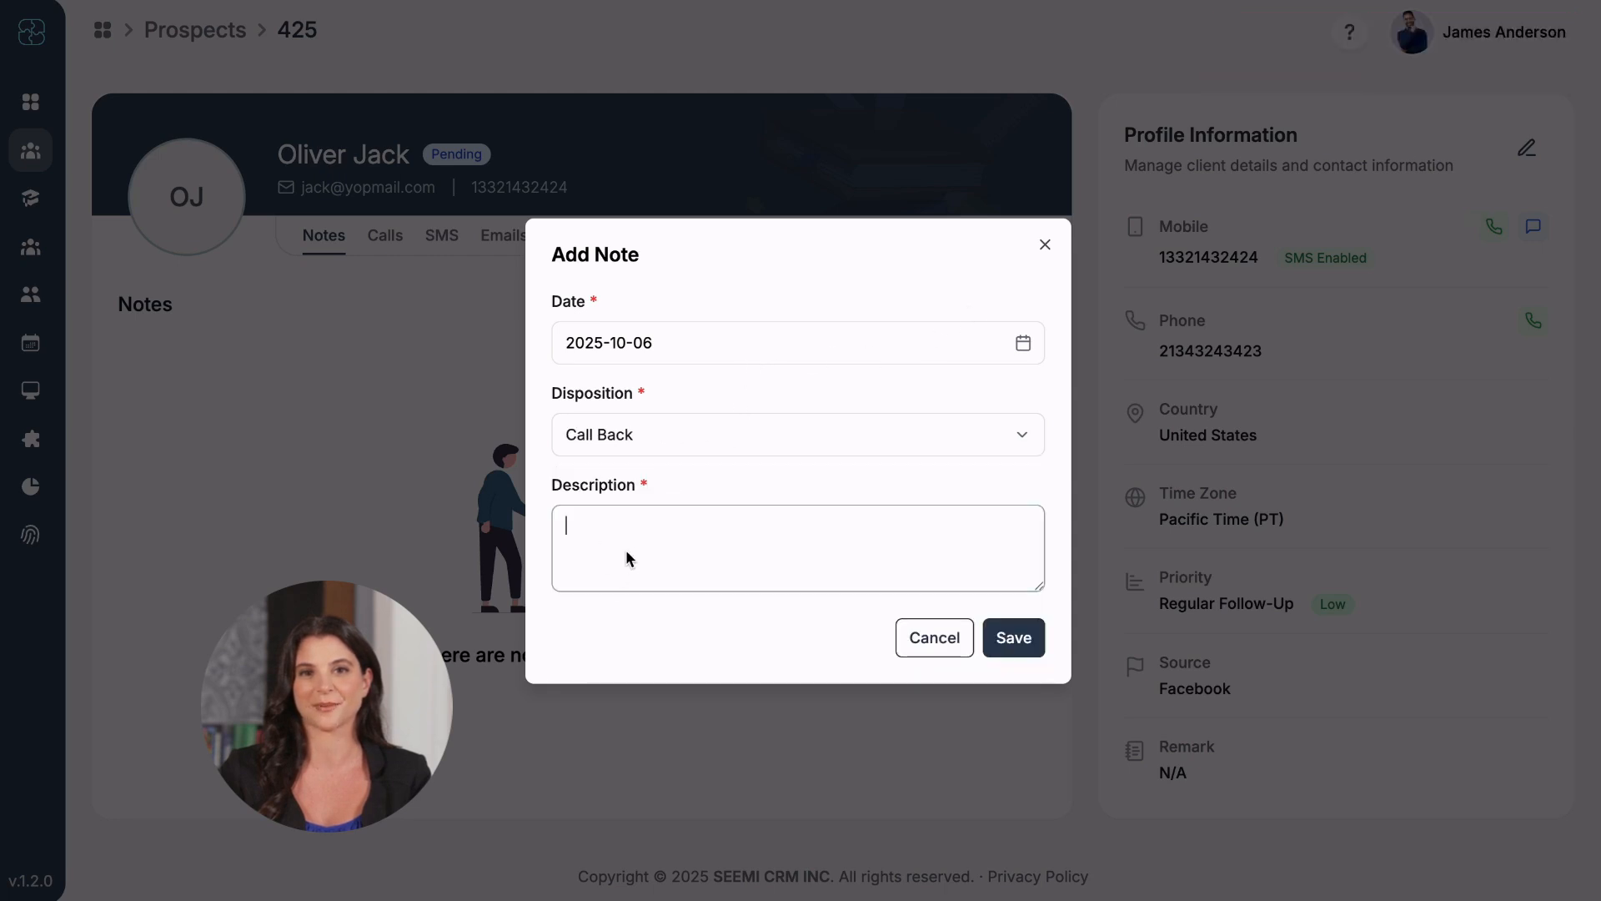
text(Ca)
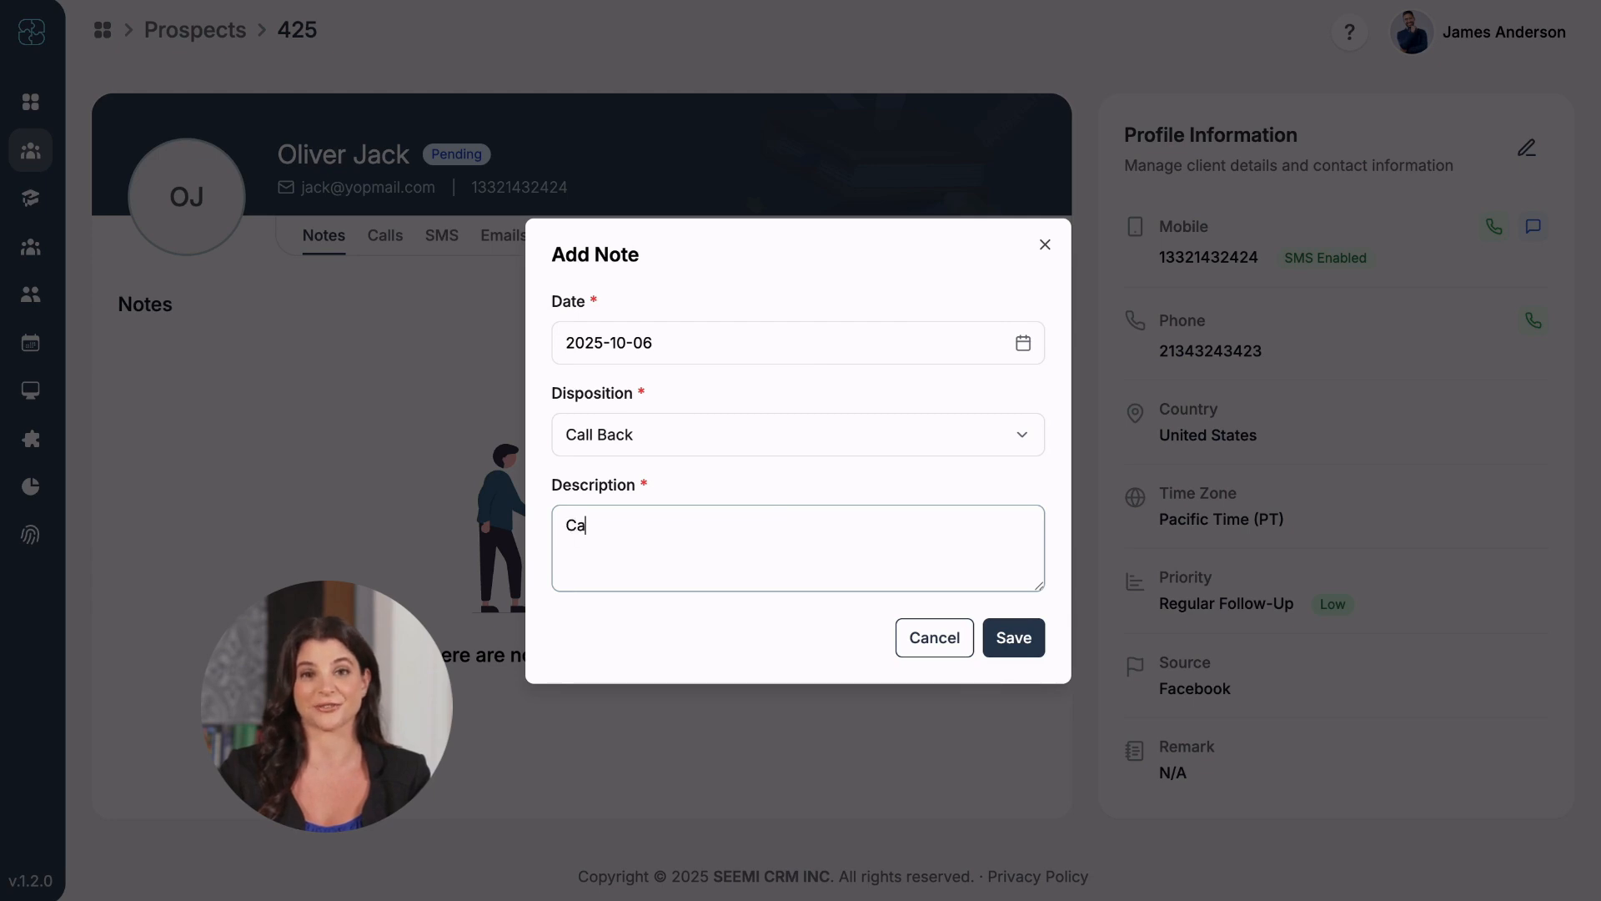
text(ll BAc)
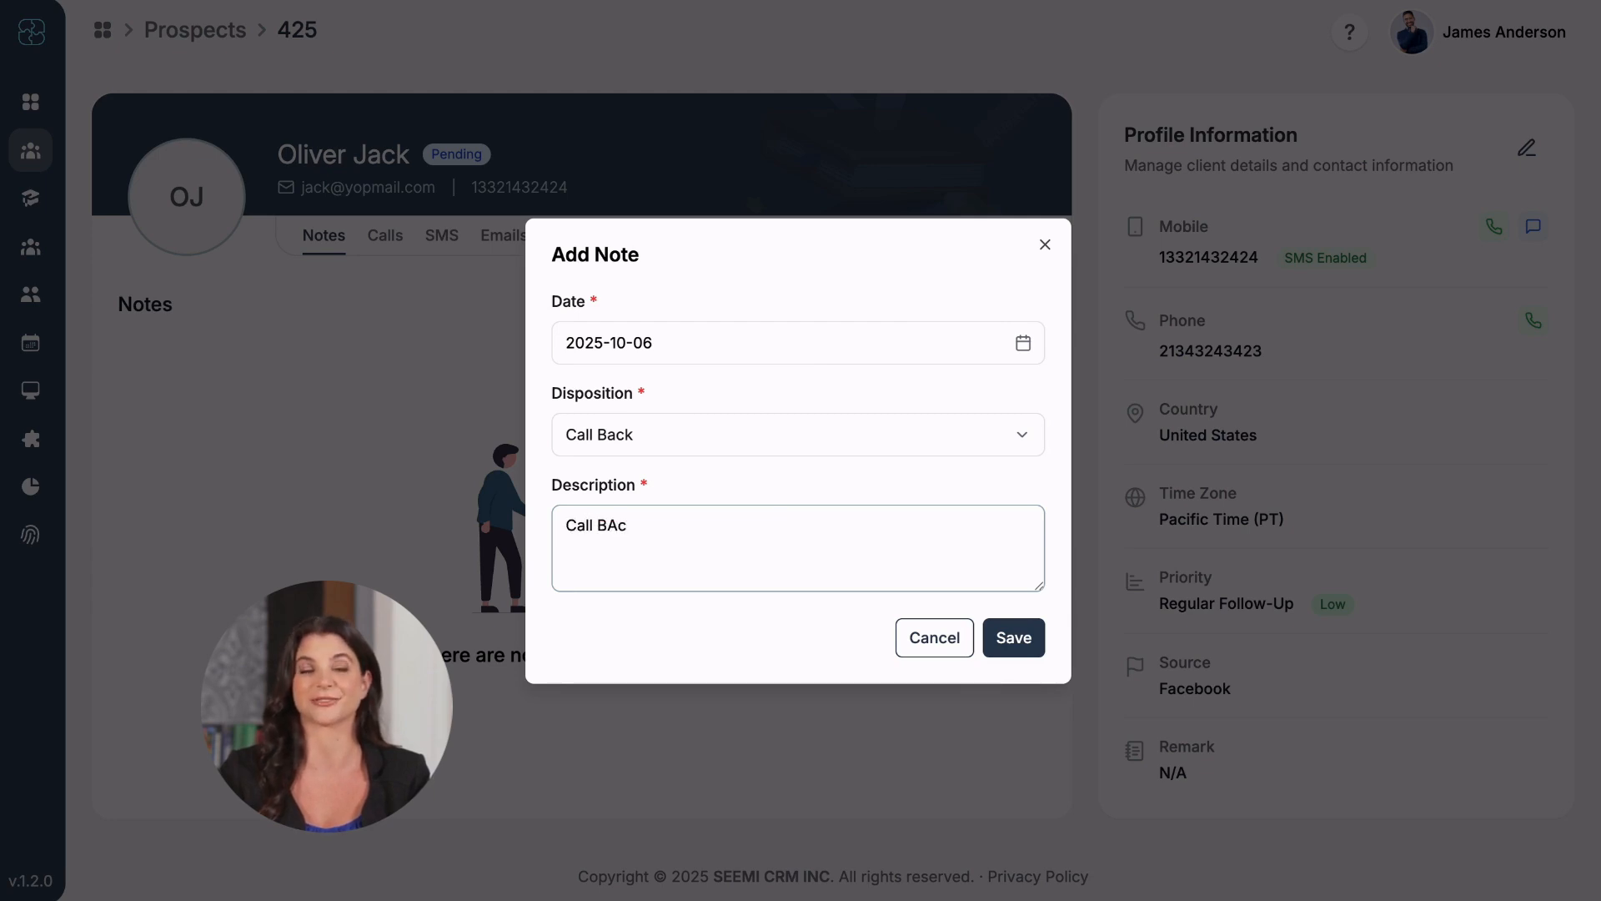
text(k)
click(1015, 640)
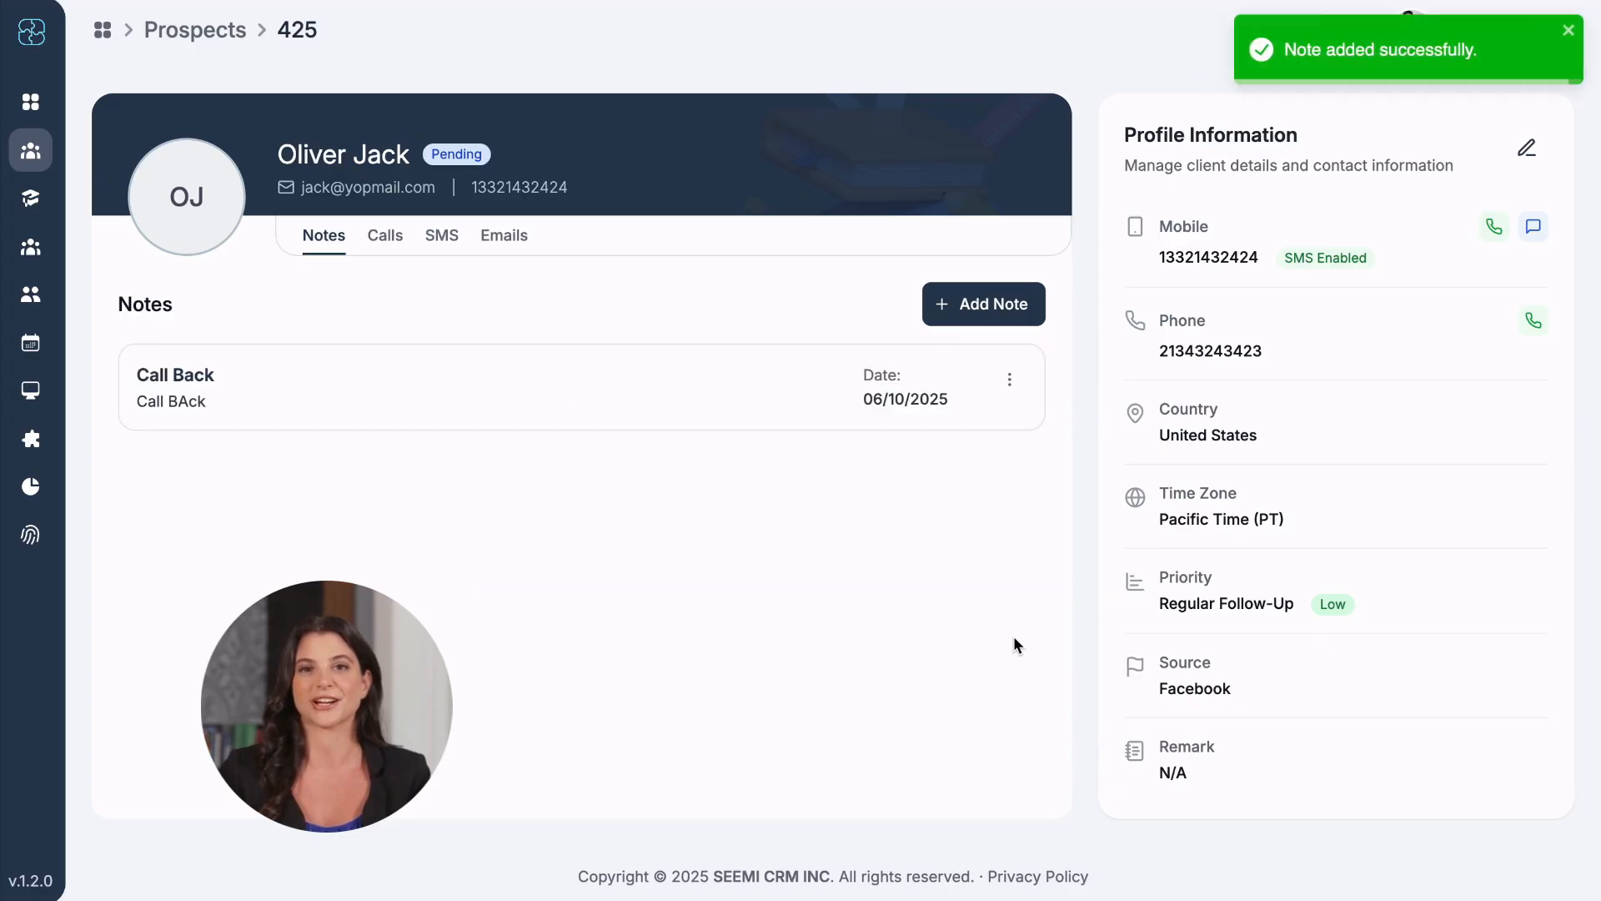
- Email the prospect with subject 'Demo session' and the pasted demo-offer message
click(499, 241)
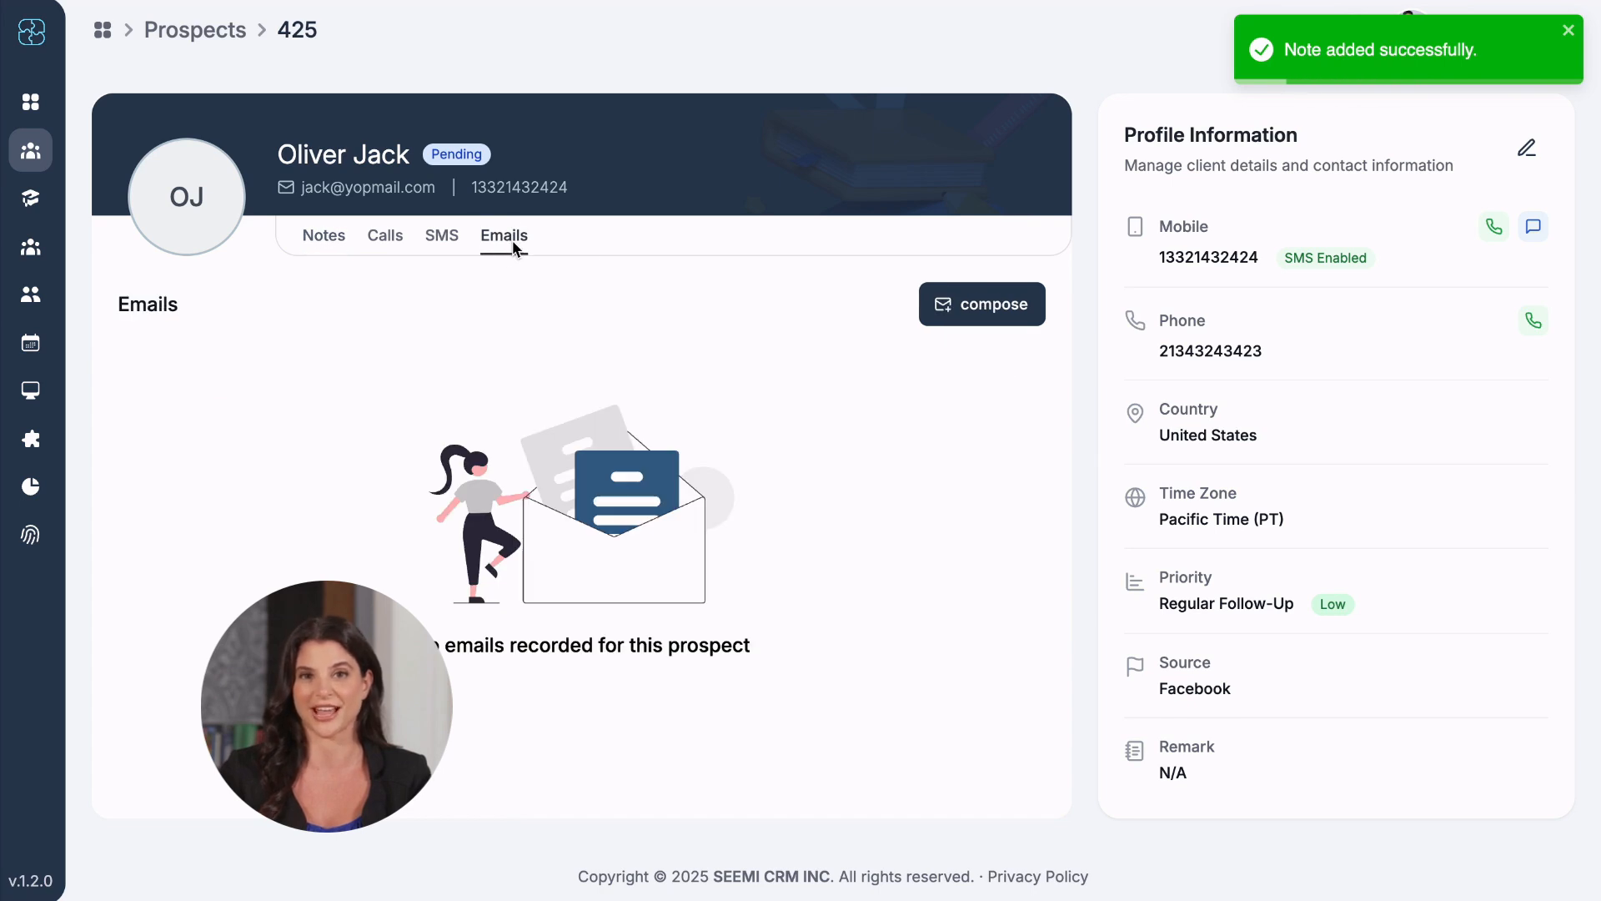
click(944, 309)
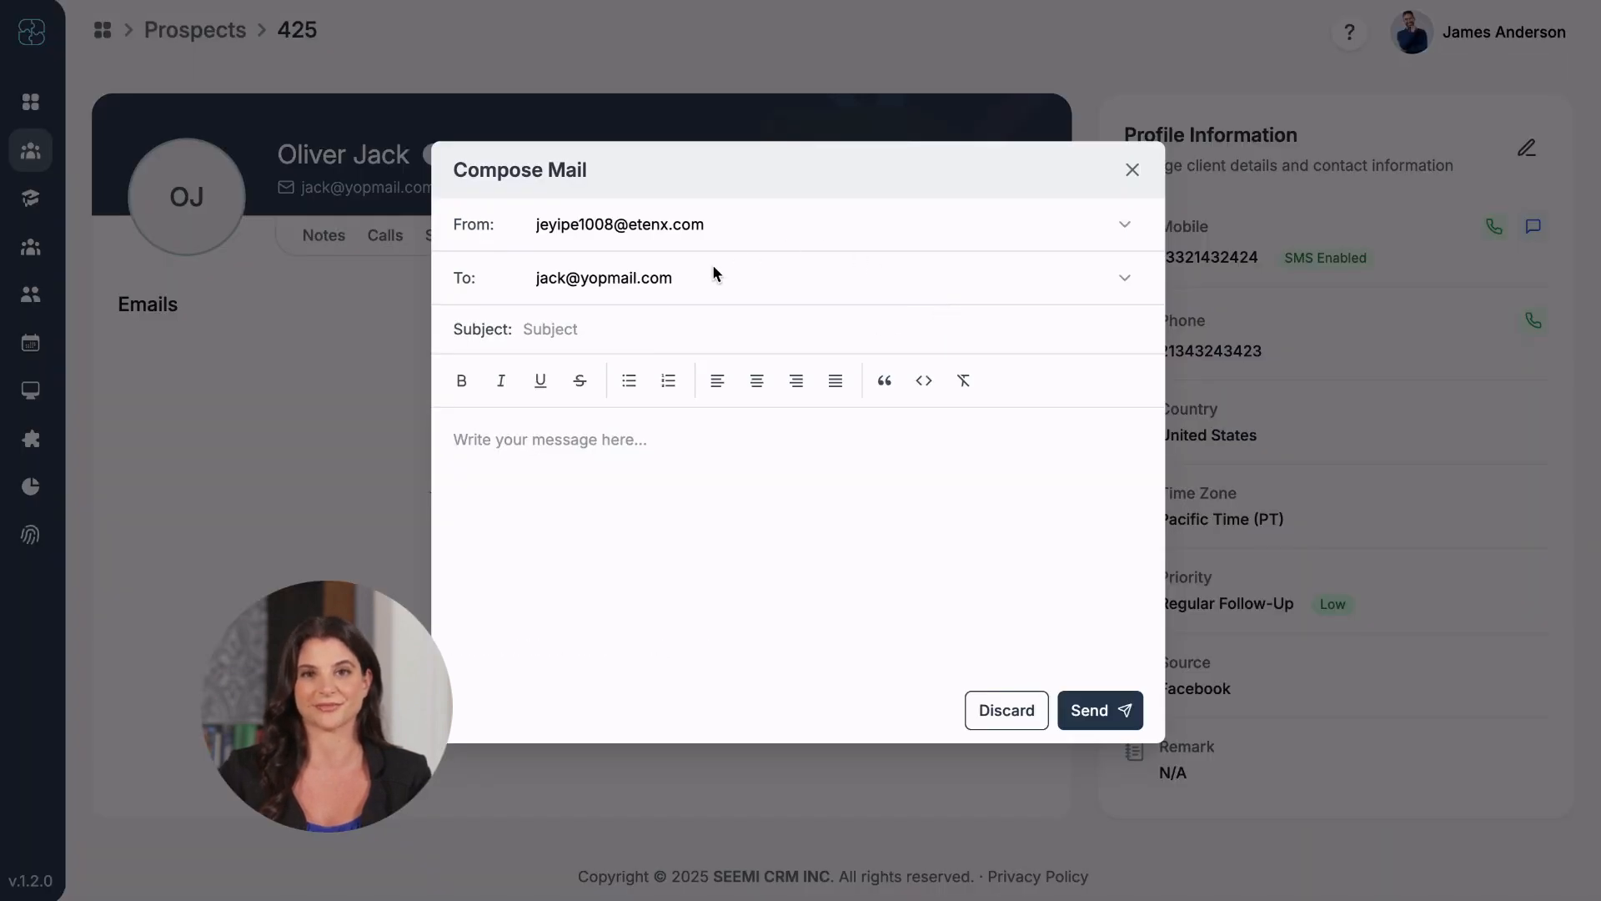
text(Dem)
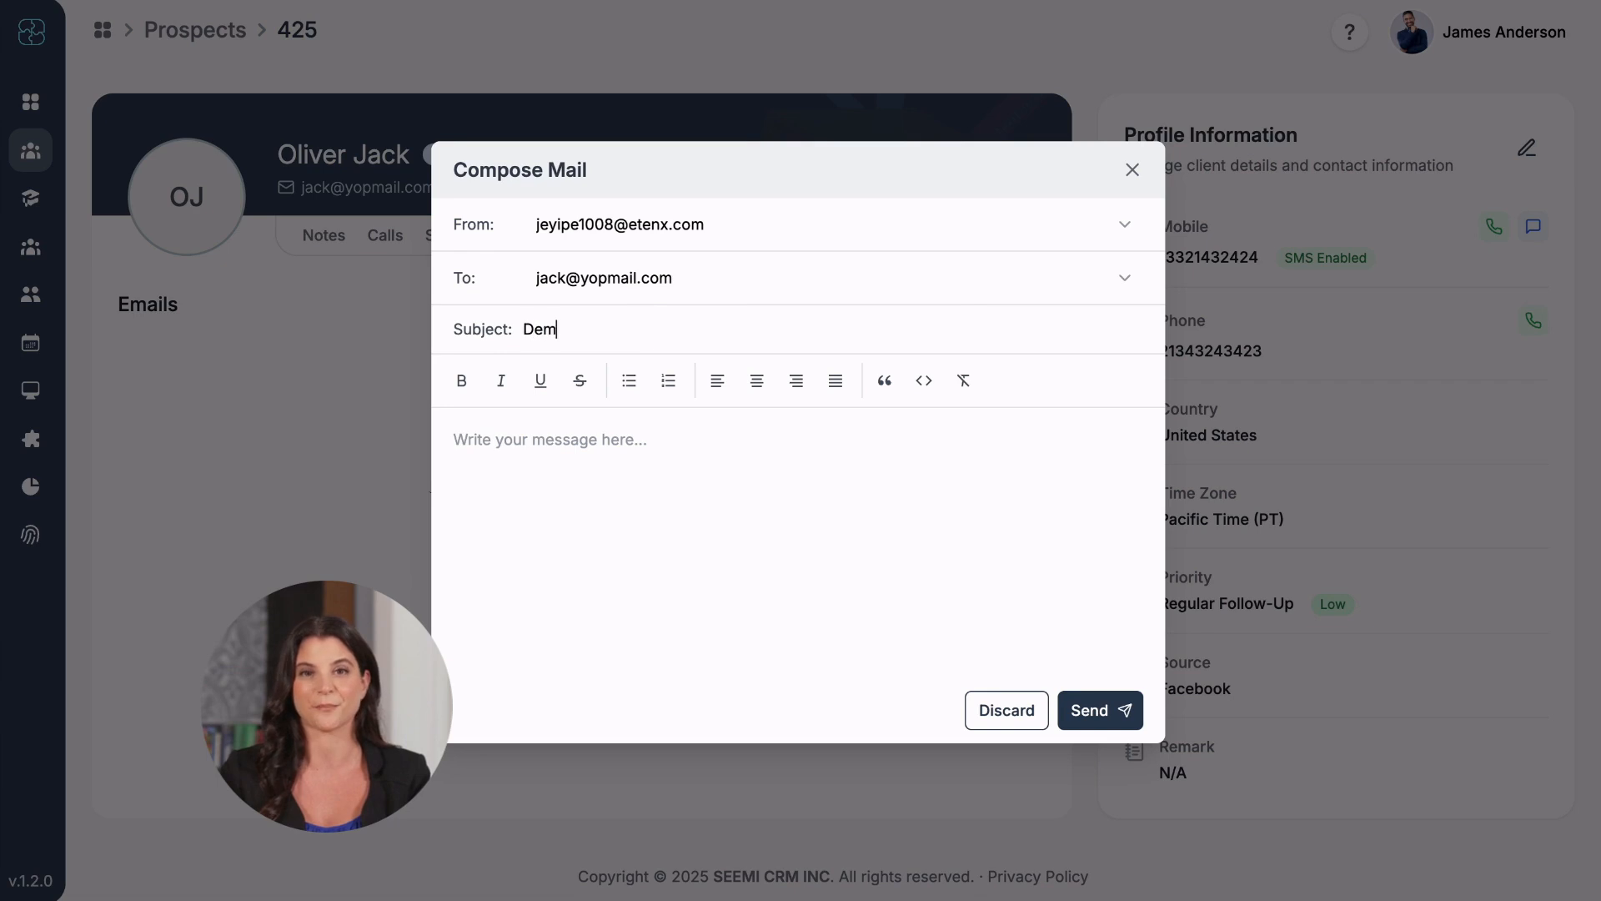
text(o session)
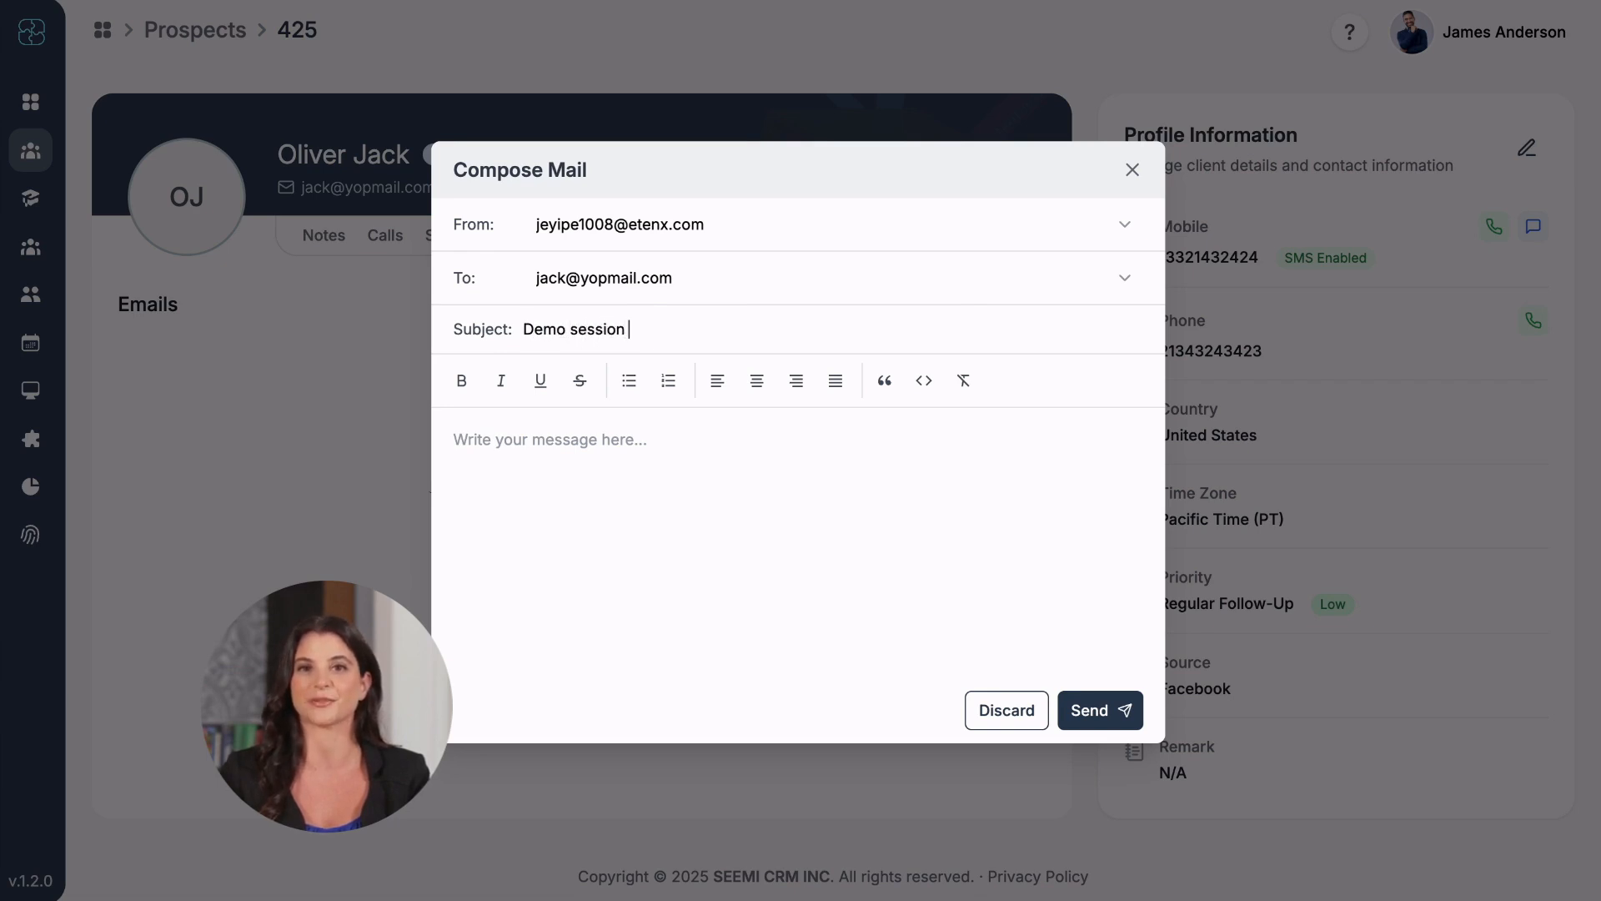
click(589, 461)
text(I hope you’re doing well. I’d like to schedule a demo session to walk you through SEEMI CRM and show how it can help meet your requirements. Please let me know your availability this week, and I’ll arrange the session accordingly. Alternatively, I can suggest a few suitable time slots if that’s more convenient. Looking forward to your confirmation. Best regards, Team Seemi)
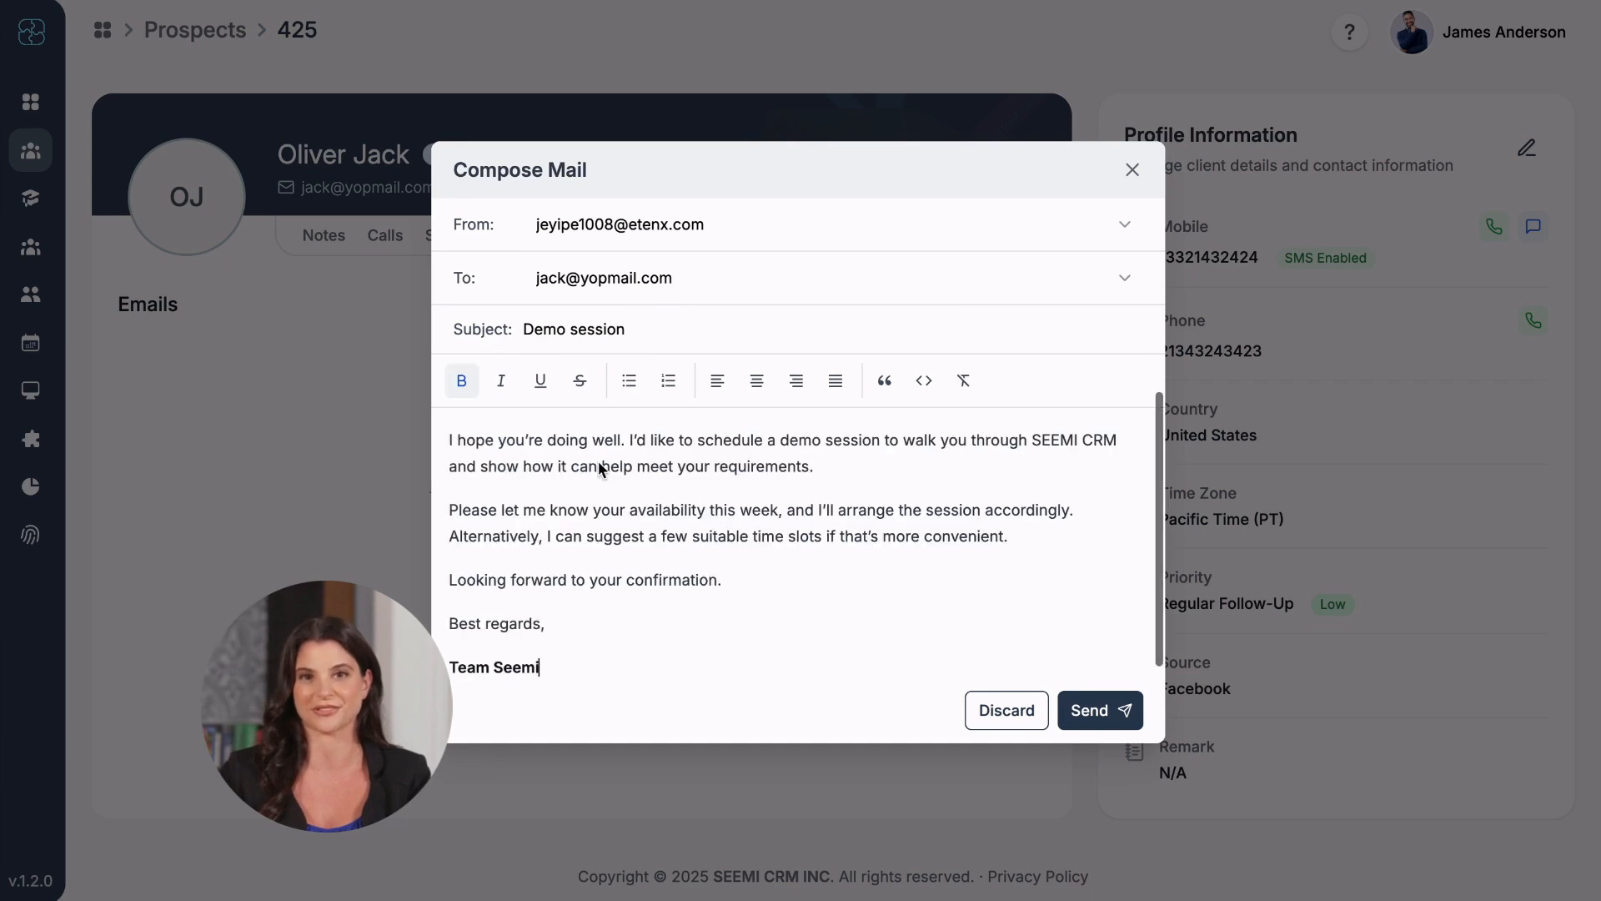
scroll(783, 429, up, 1)
scroll(939, 607, down, 2)
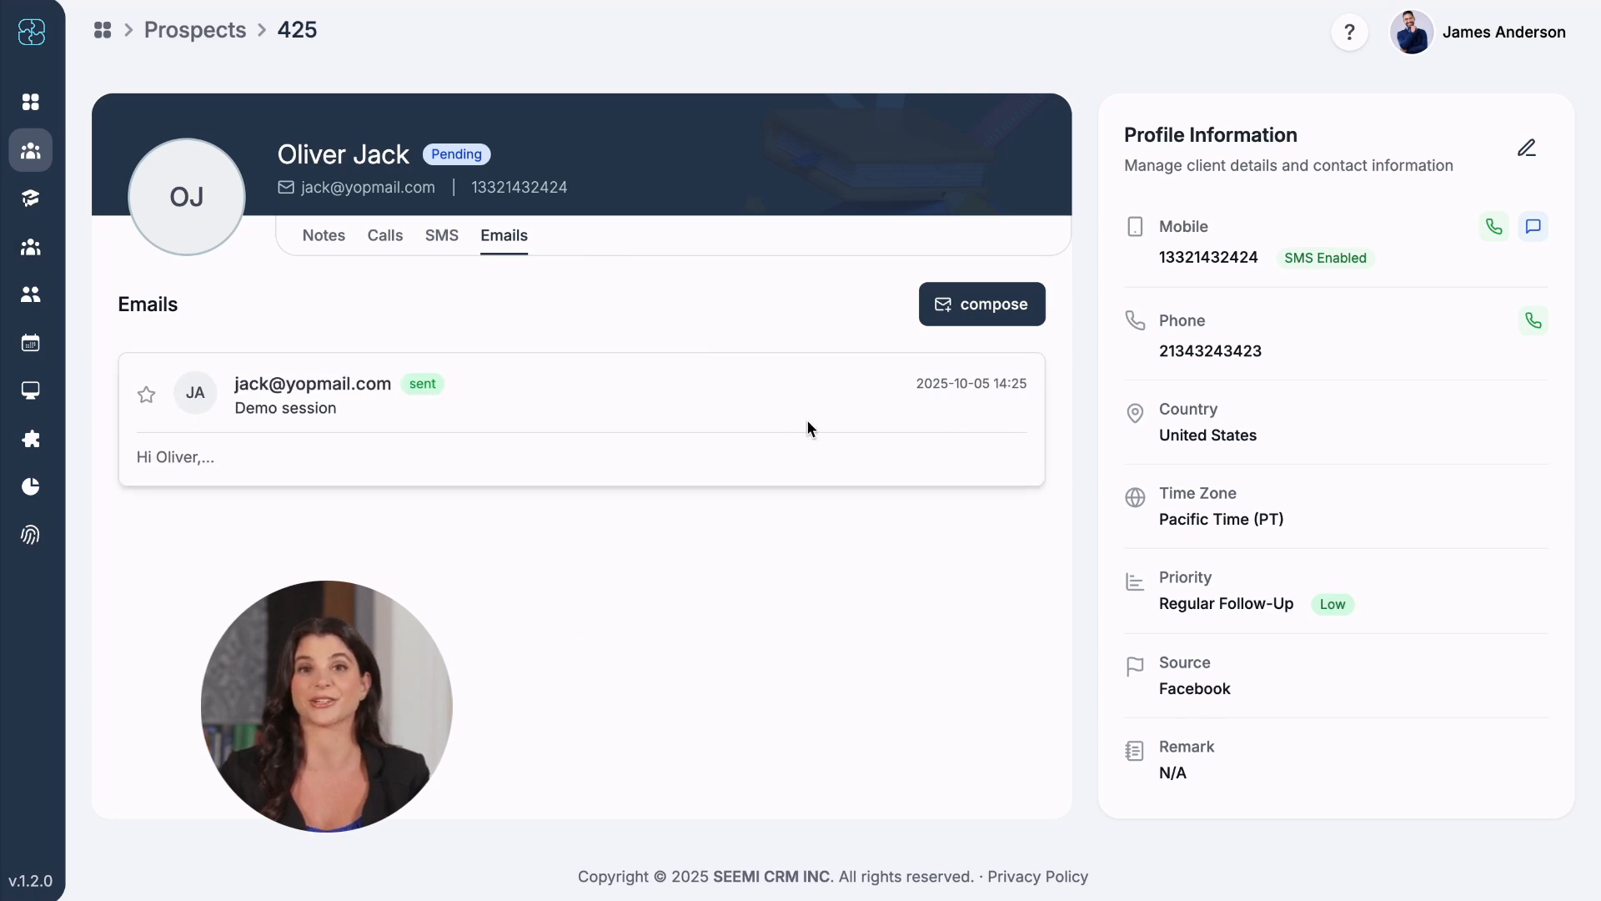
- Review the sent Demo session email, then check the prospect's call log and SMS history
click(333, 383)
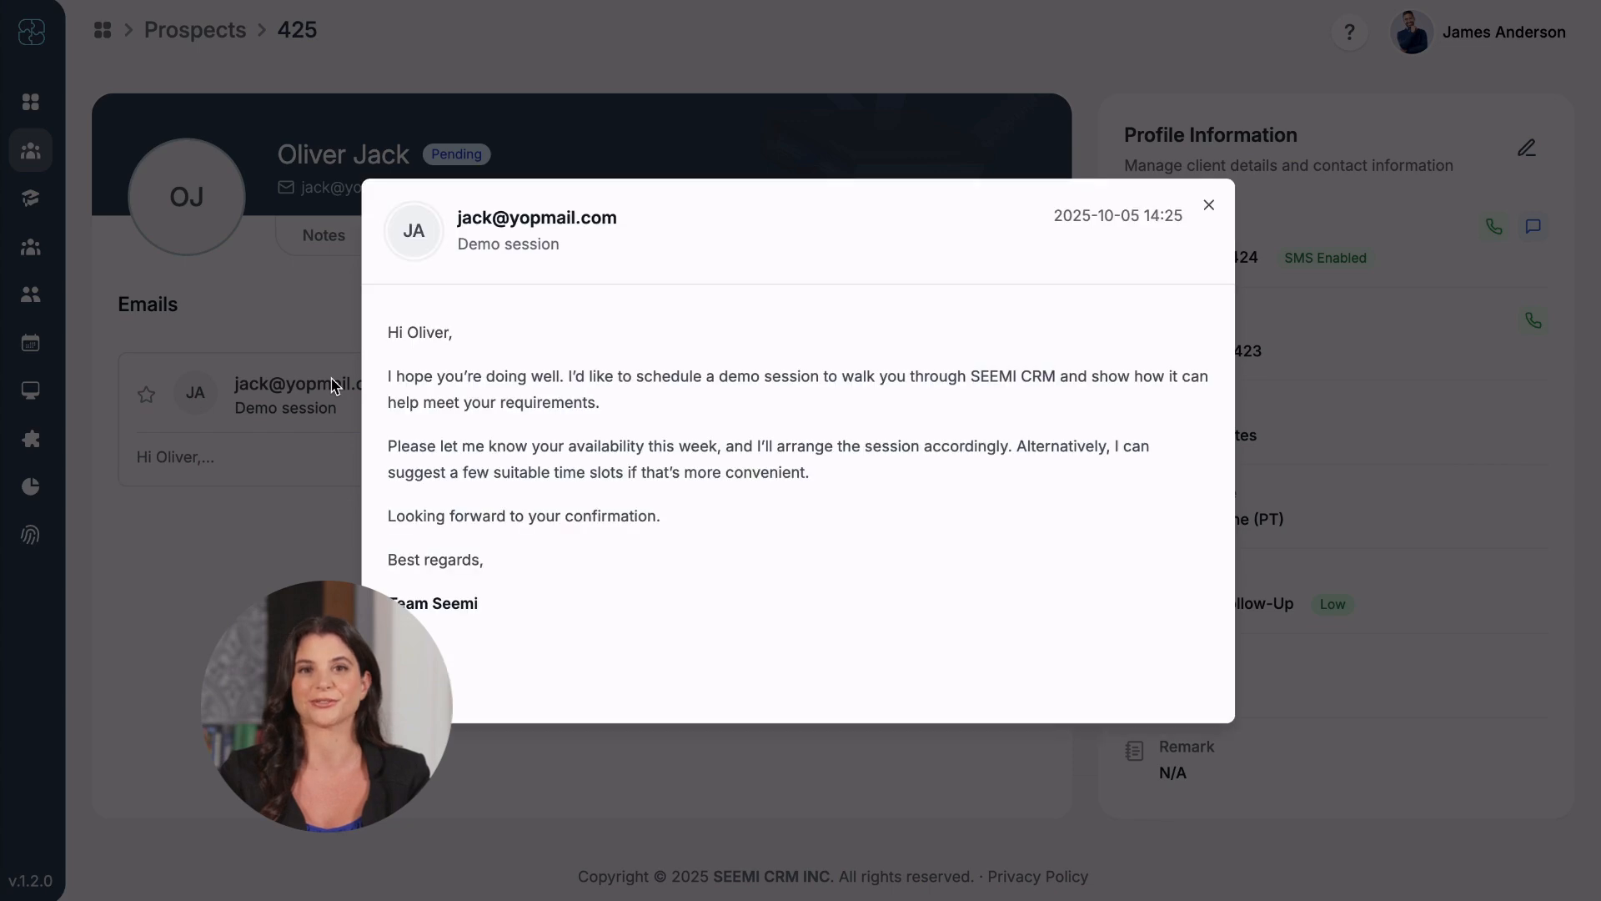
click(1209, 207)
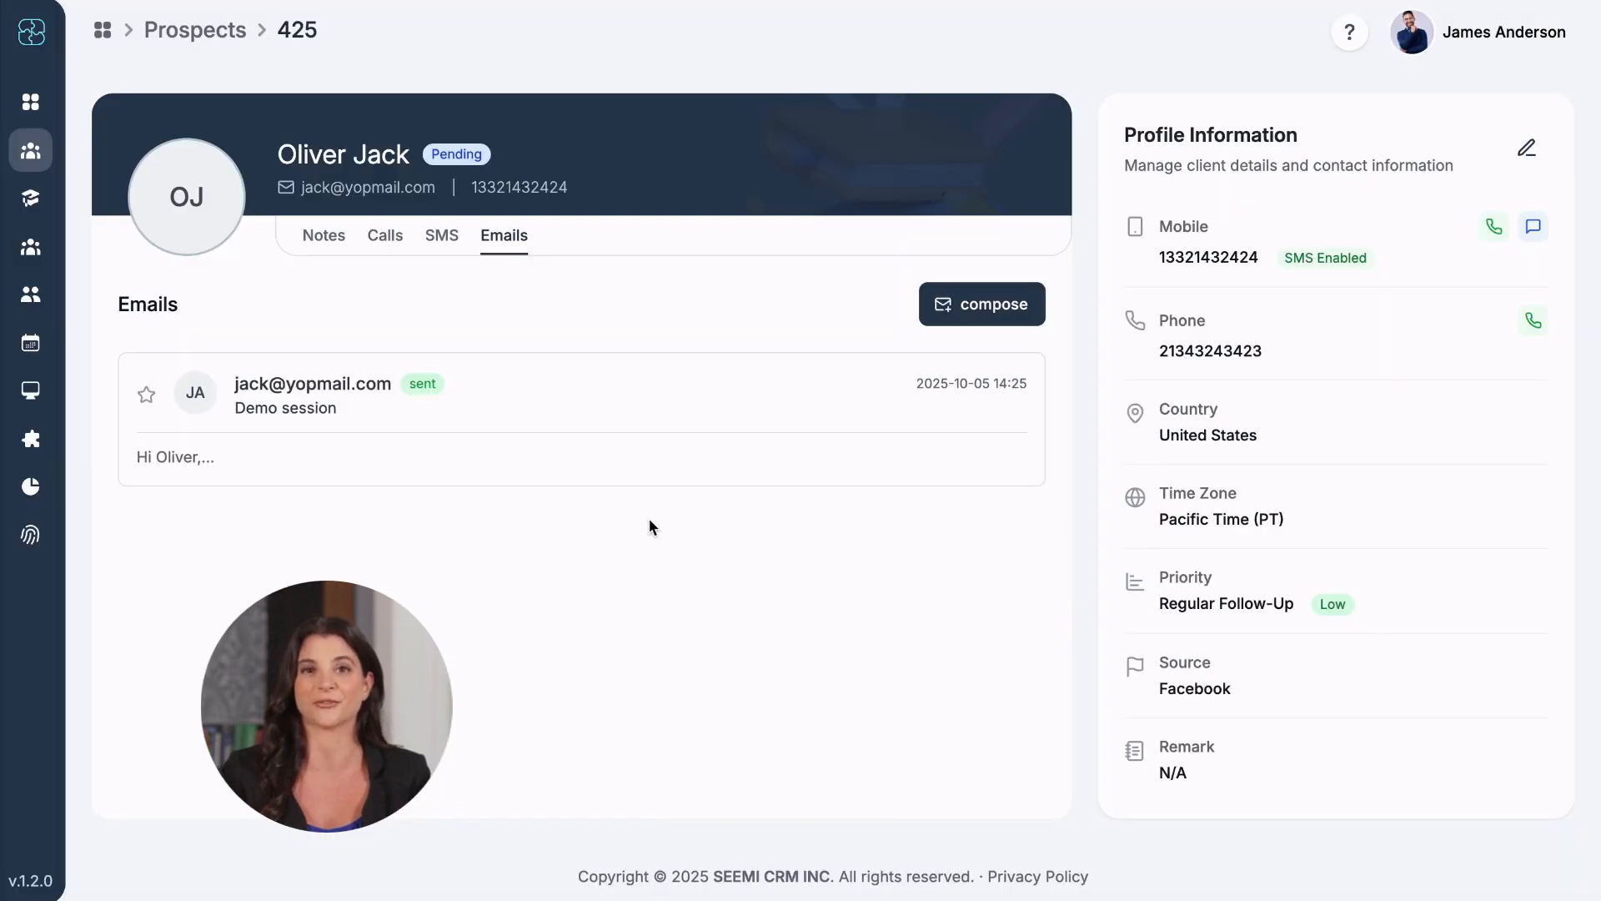
click(383, 237)
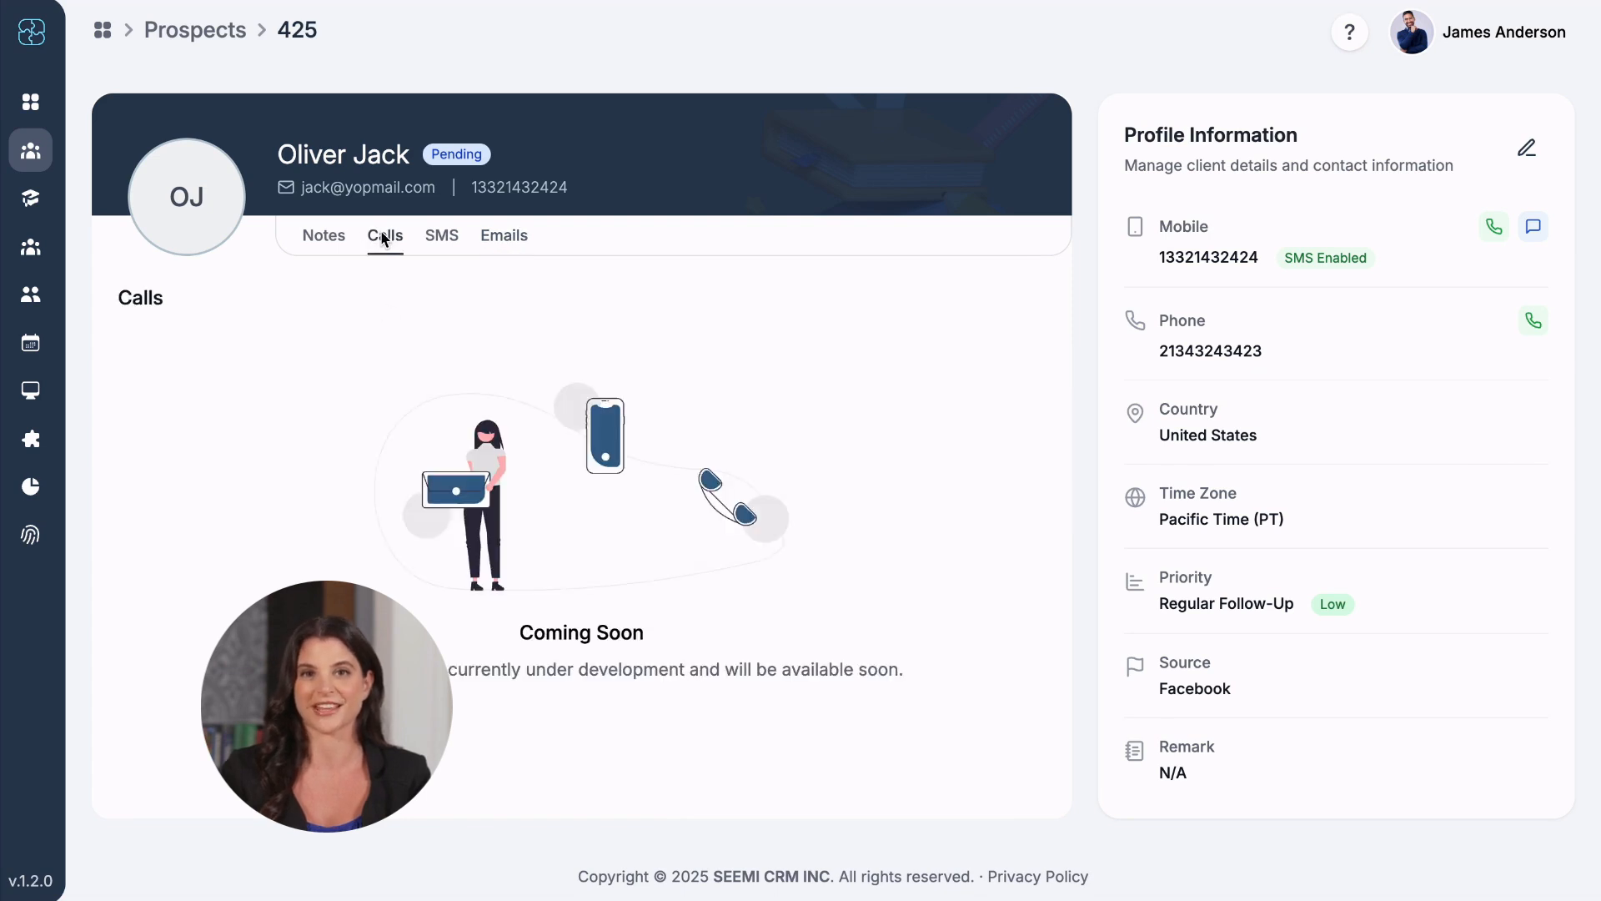
click(439, 236)
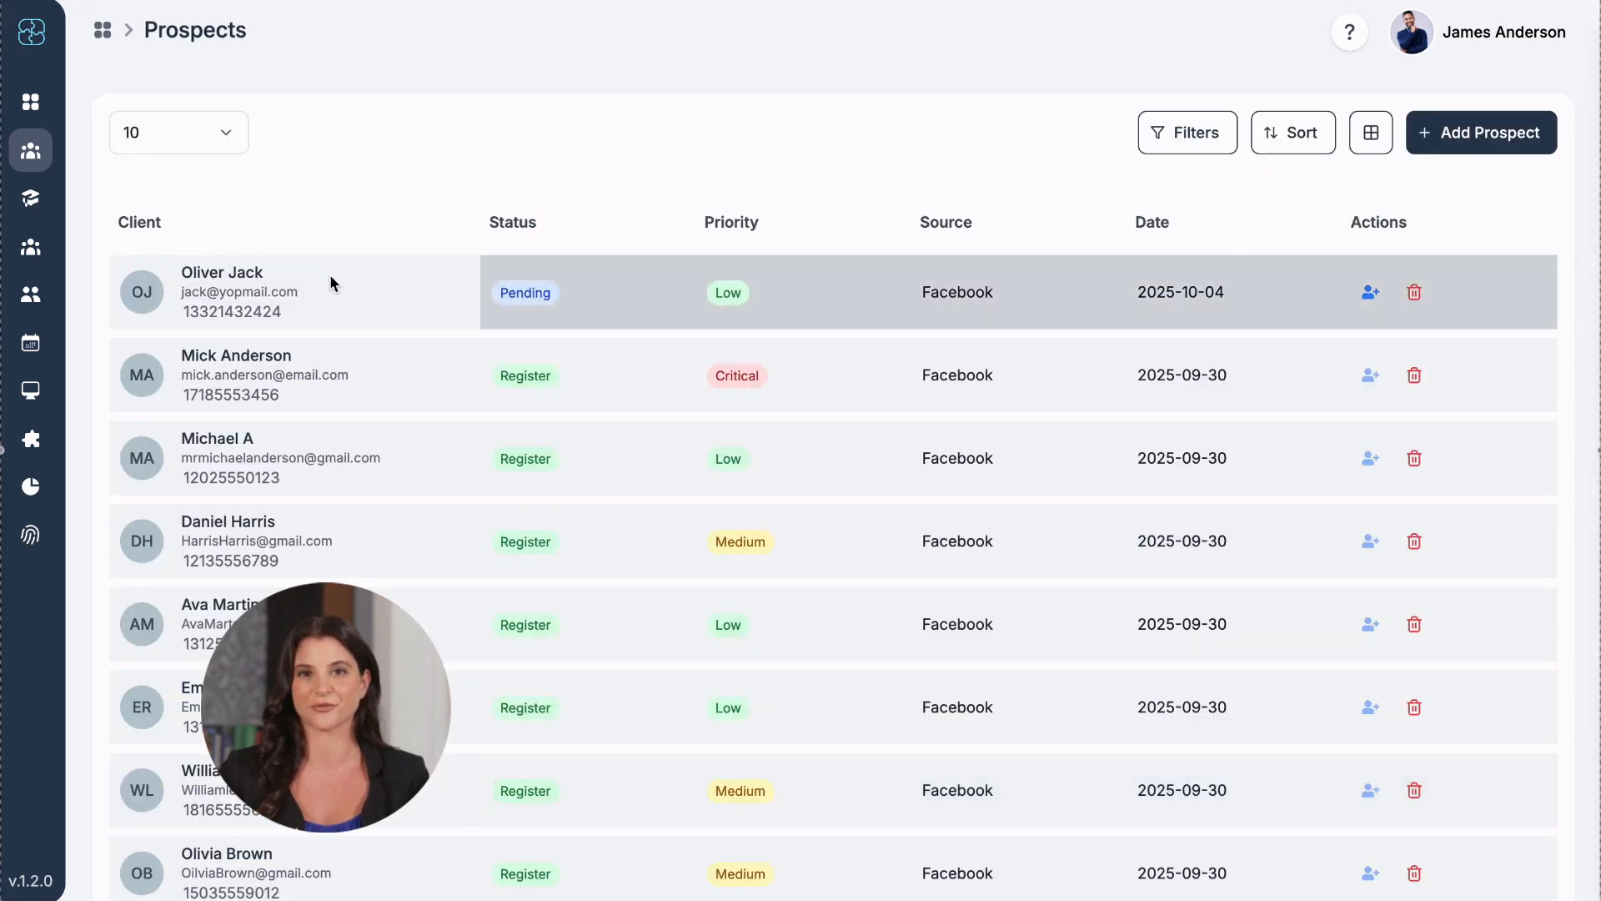
- Assign the prospect as a student under a new family with prefilled details and SMS enabled
click(1376, 301)
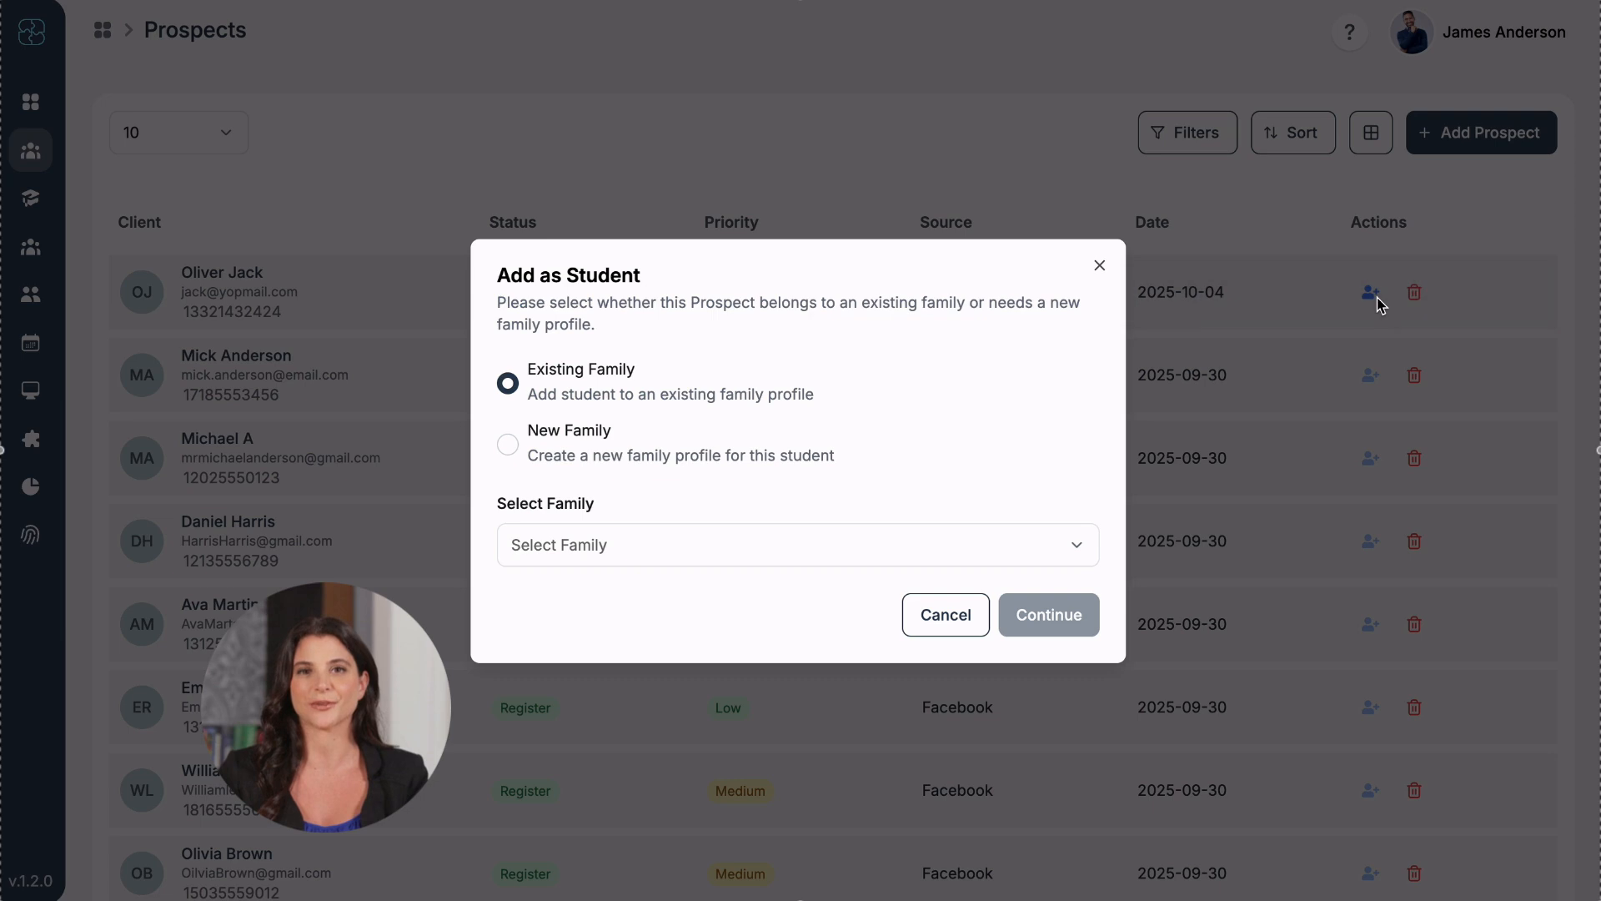
click(638, 540)
click(640, 546)
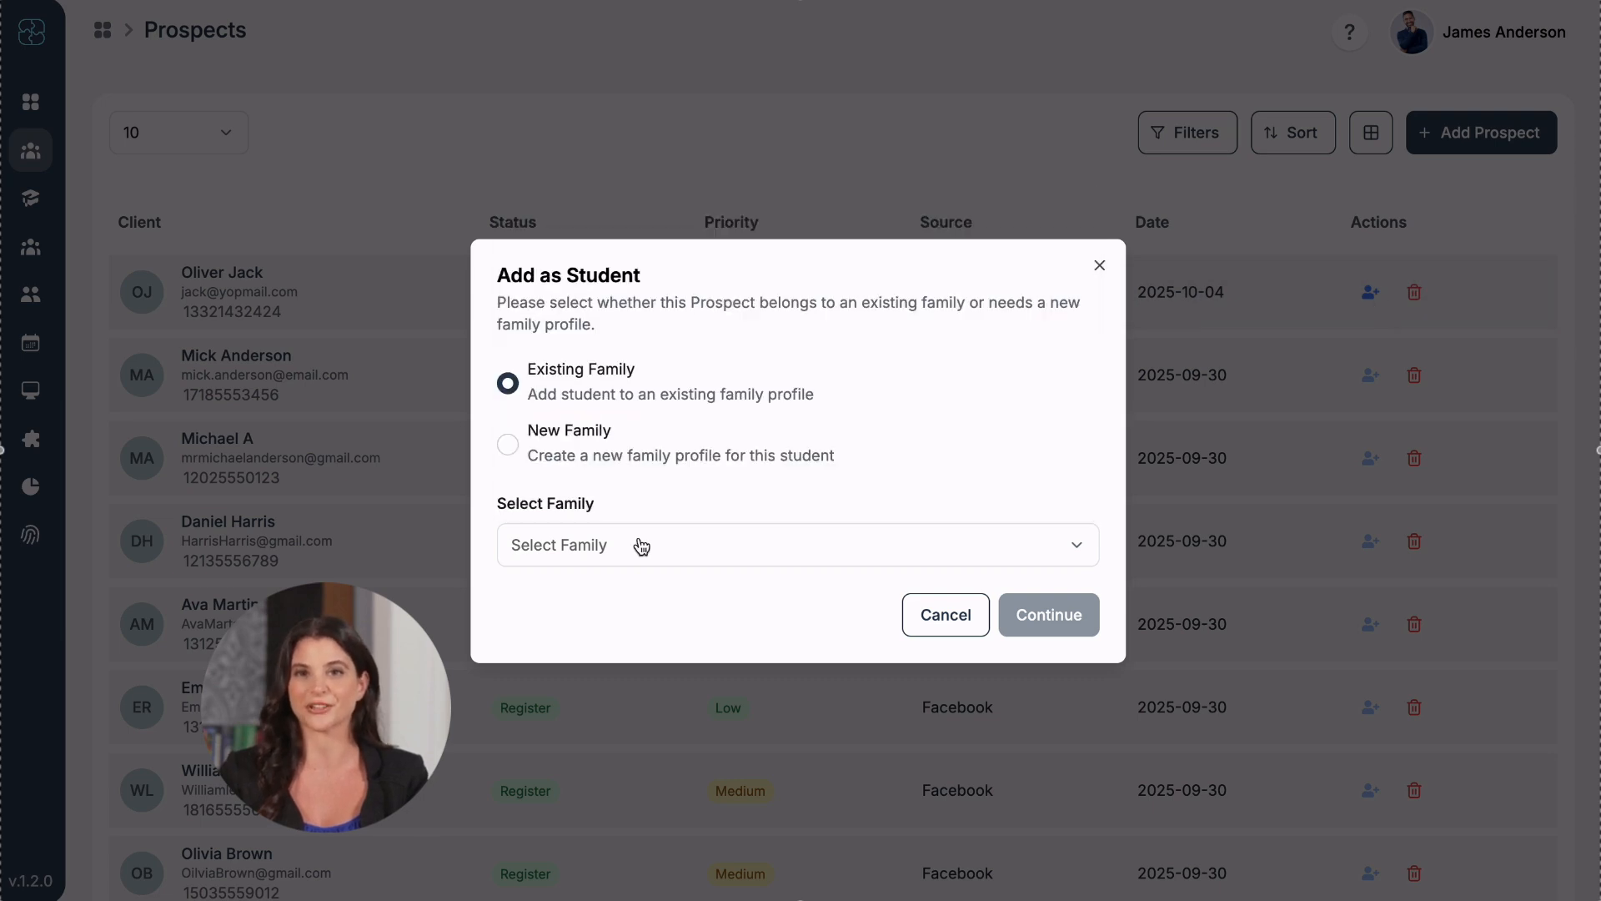
click(507, 444)
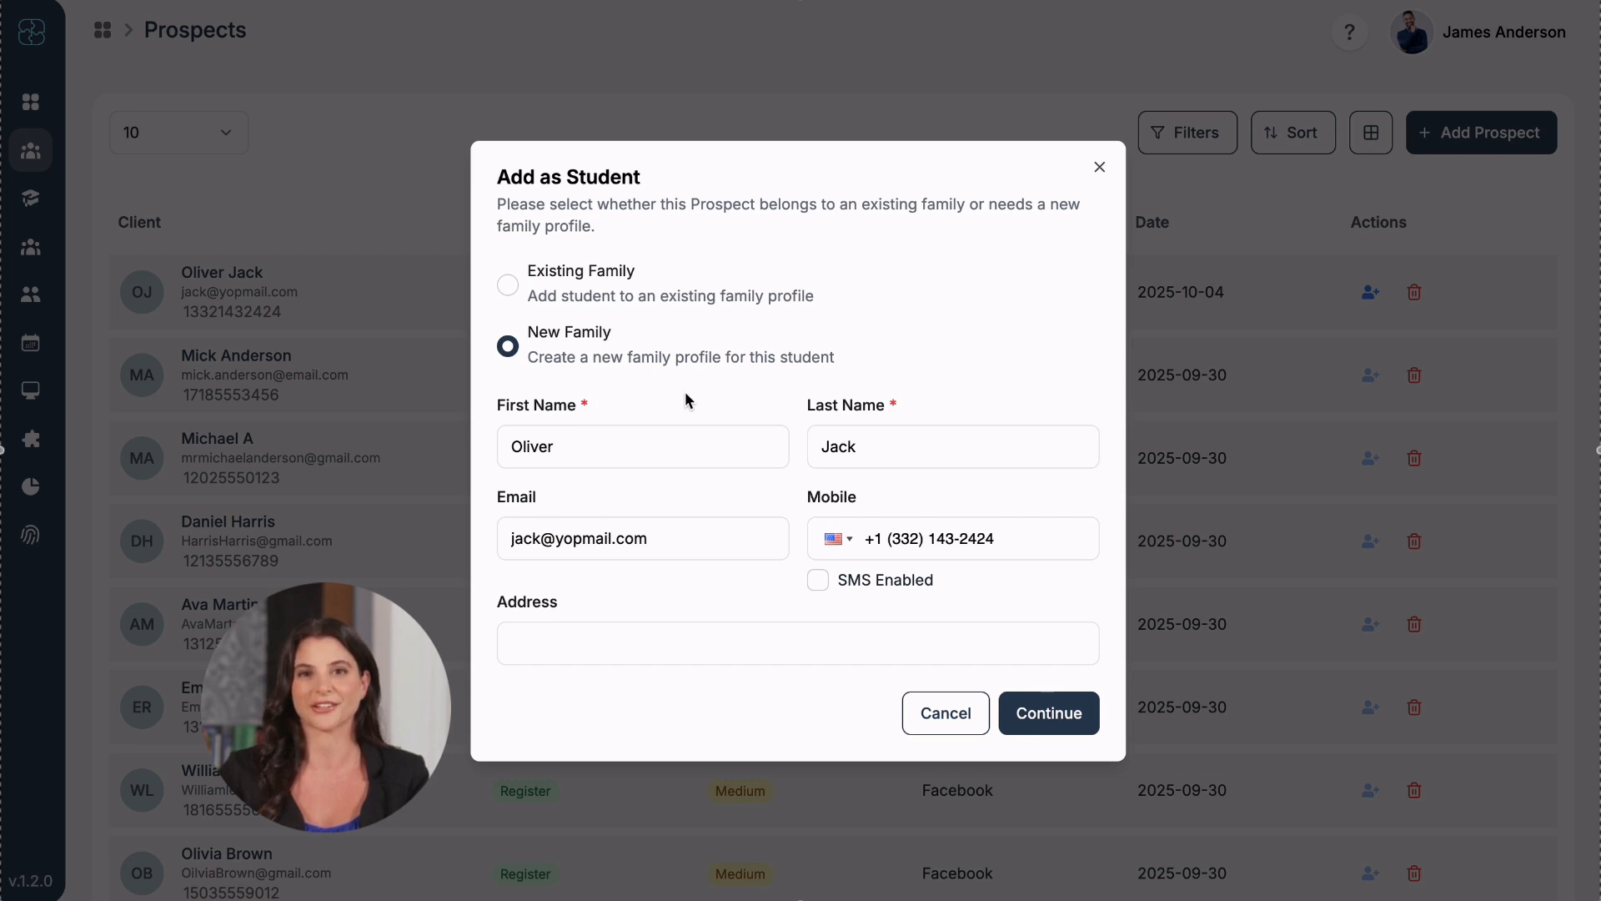
click(730, 444)
click(897, 446)
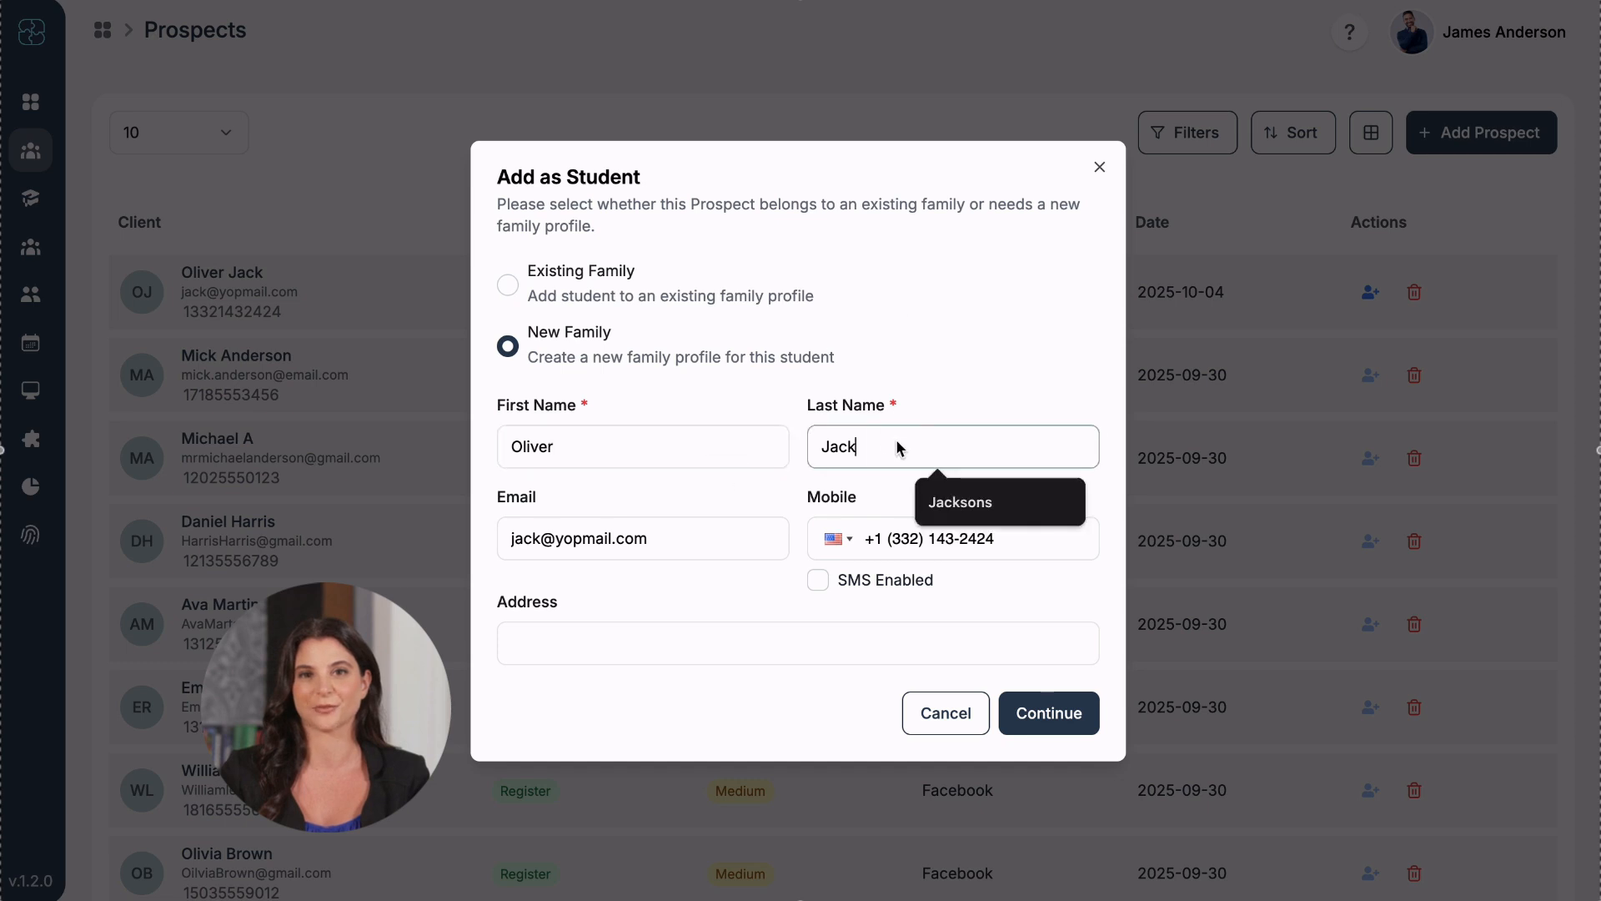
click(657, 542)
click(817, 580)
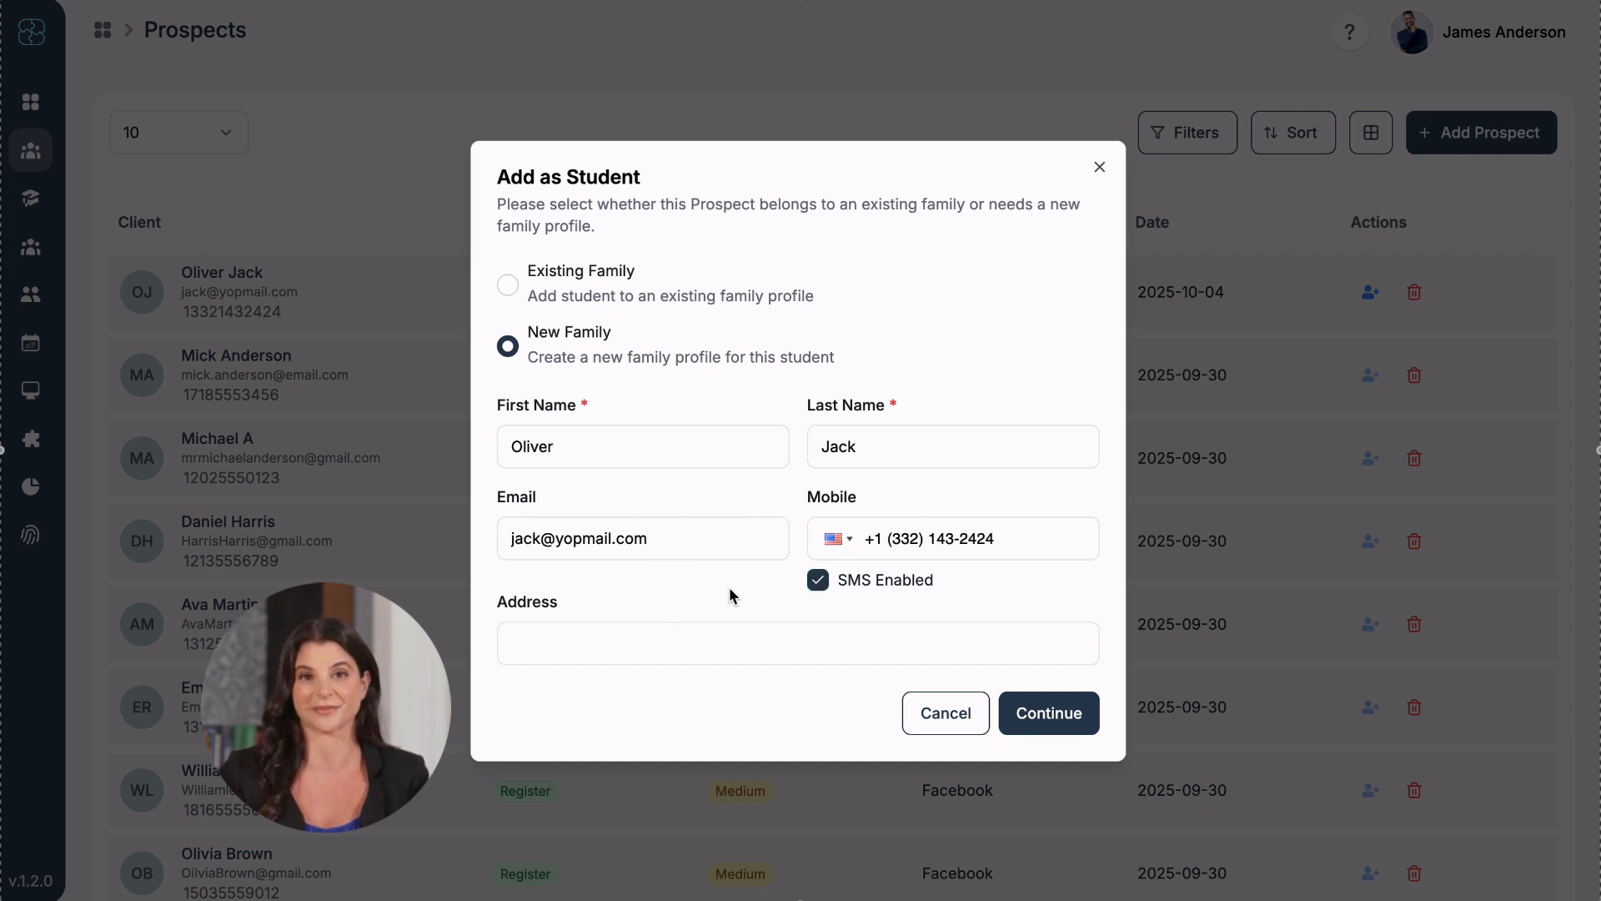
click(1052, 713)
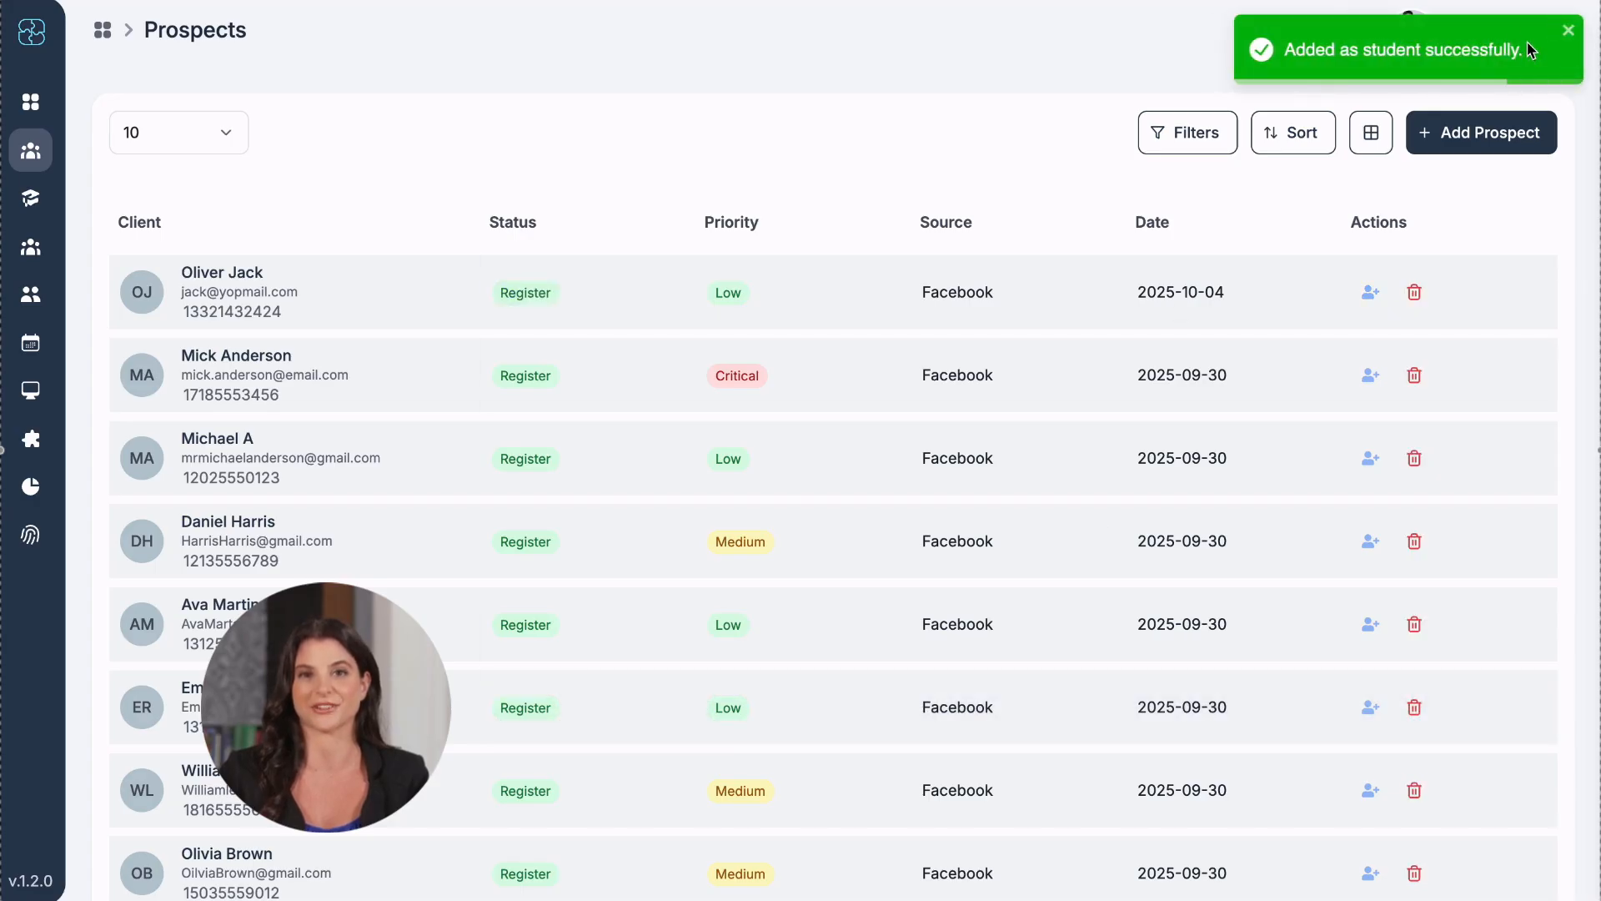
- Check the Students and Families lists, then open the new student's profile
mouse_move(62, 205)
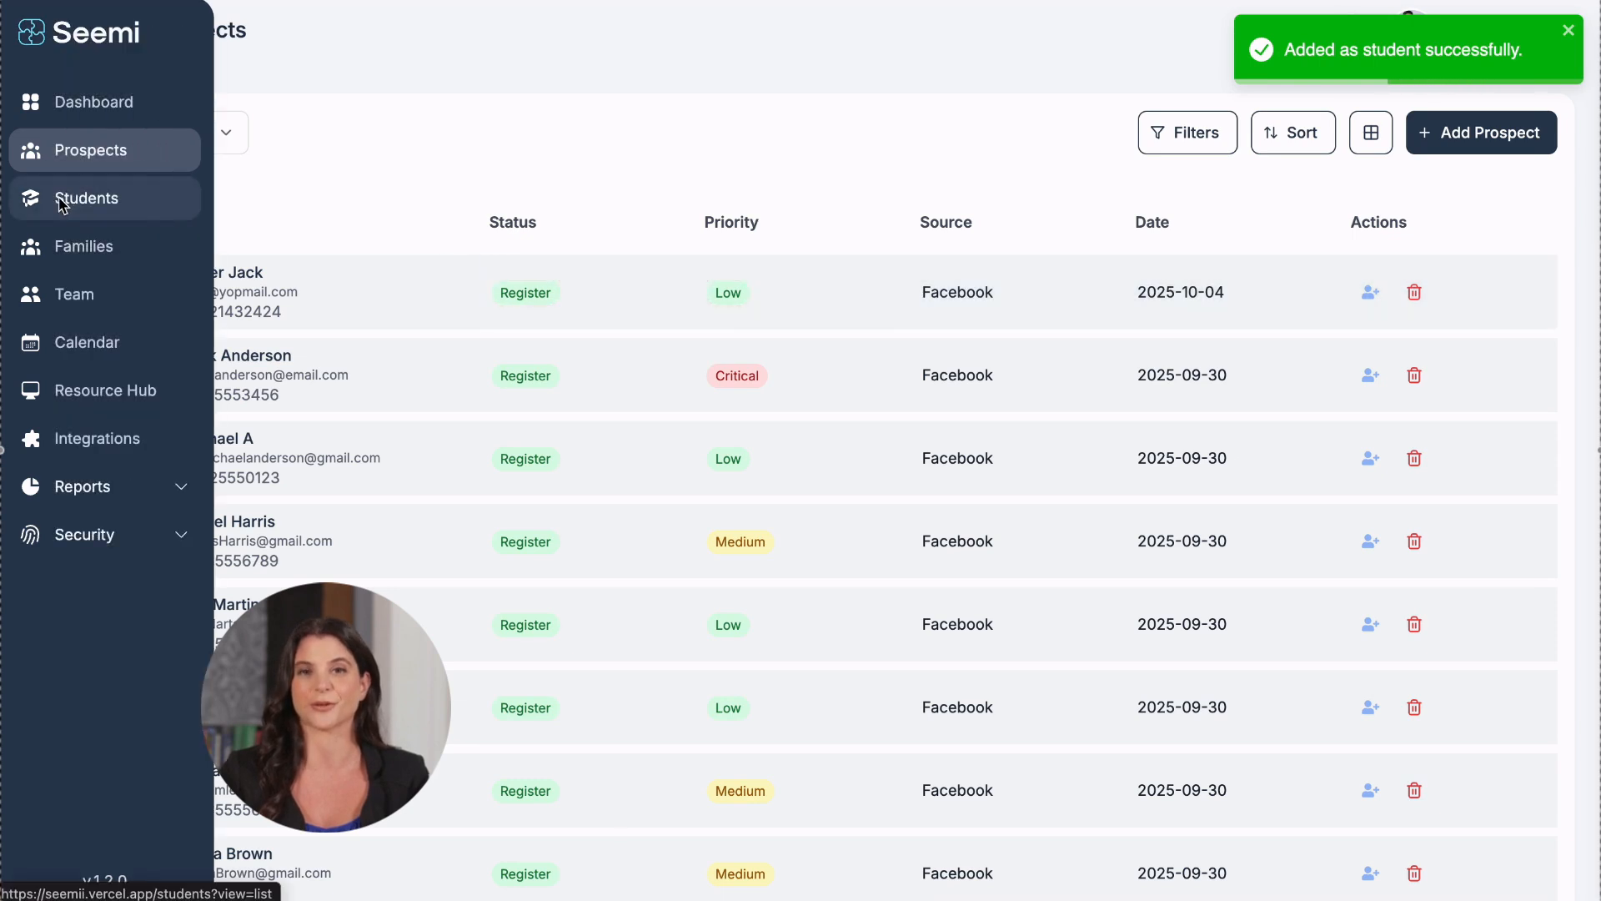
click(61, 202)
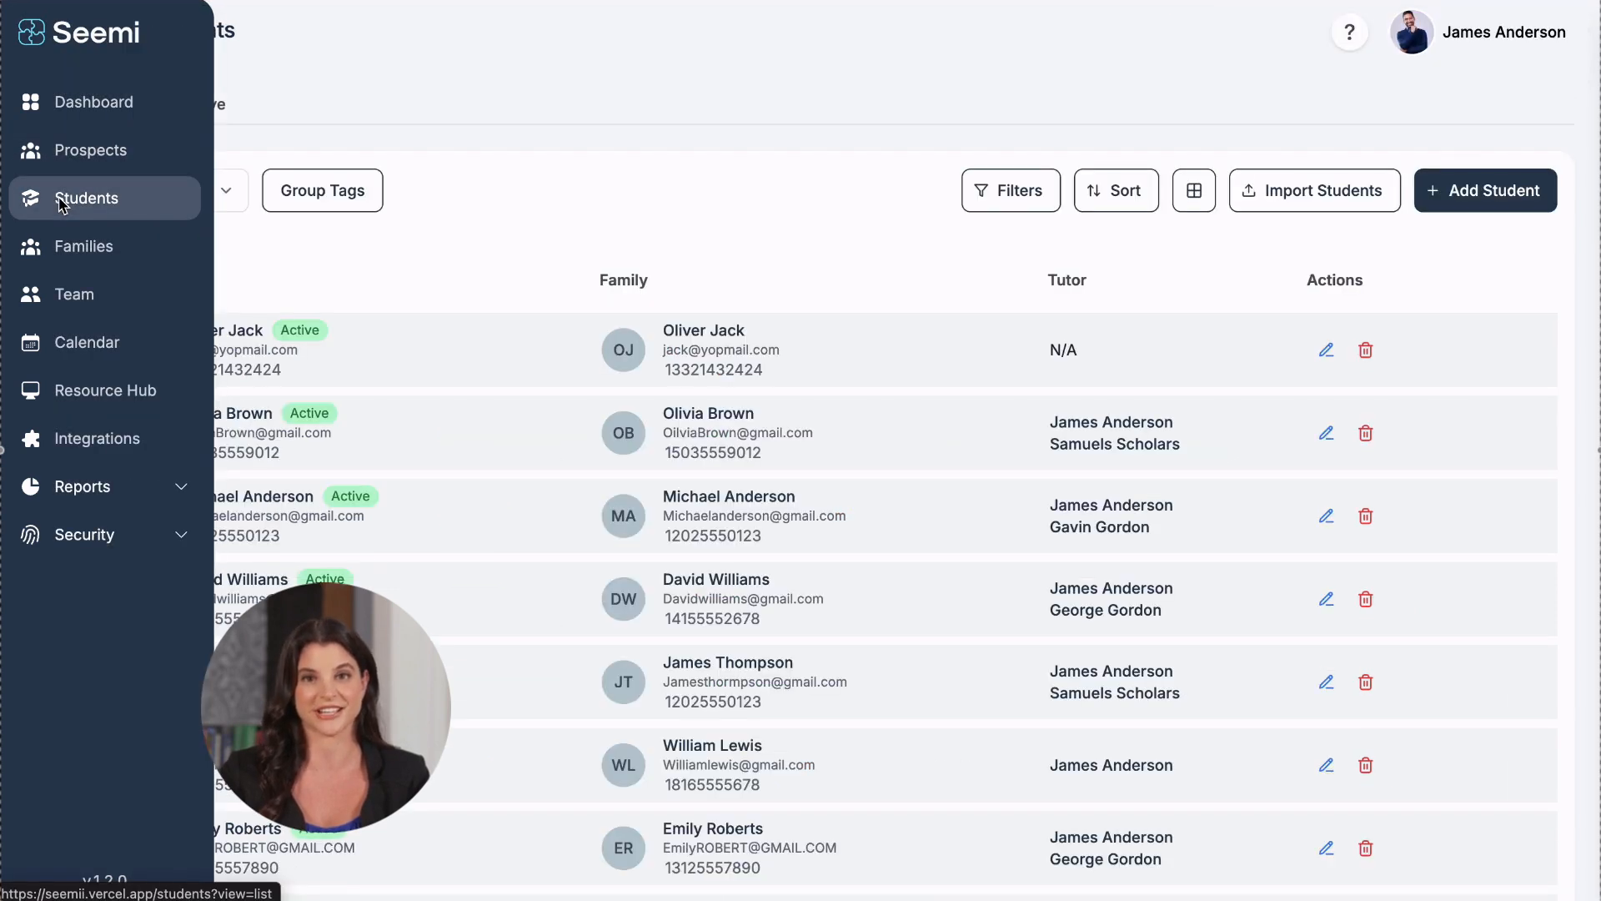
click(52, 250)
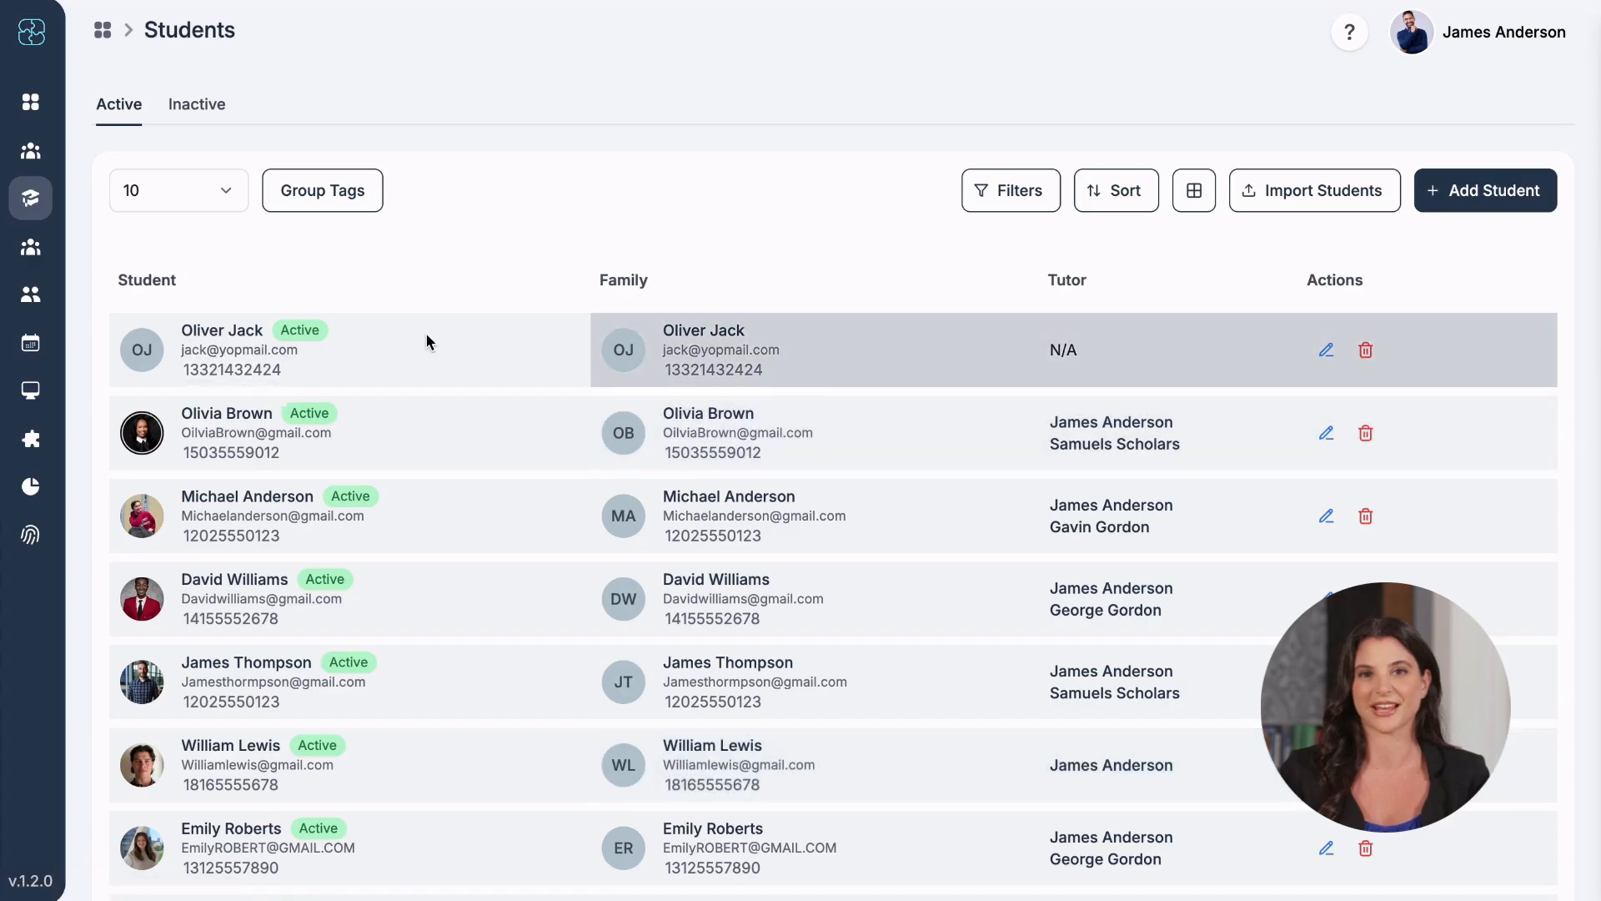
click(209, 329)
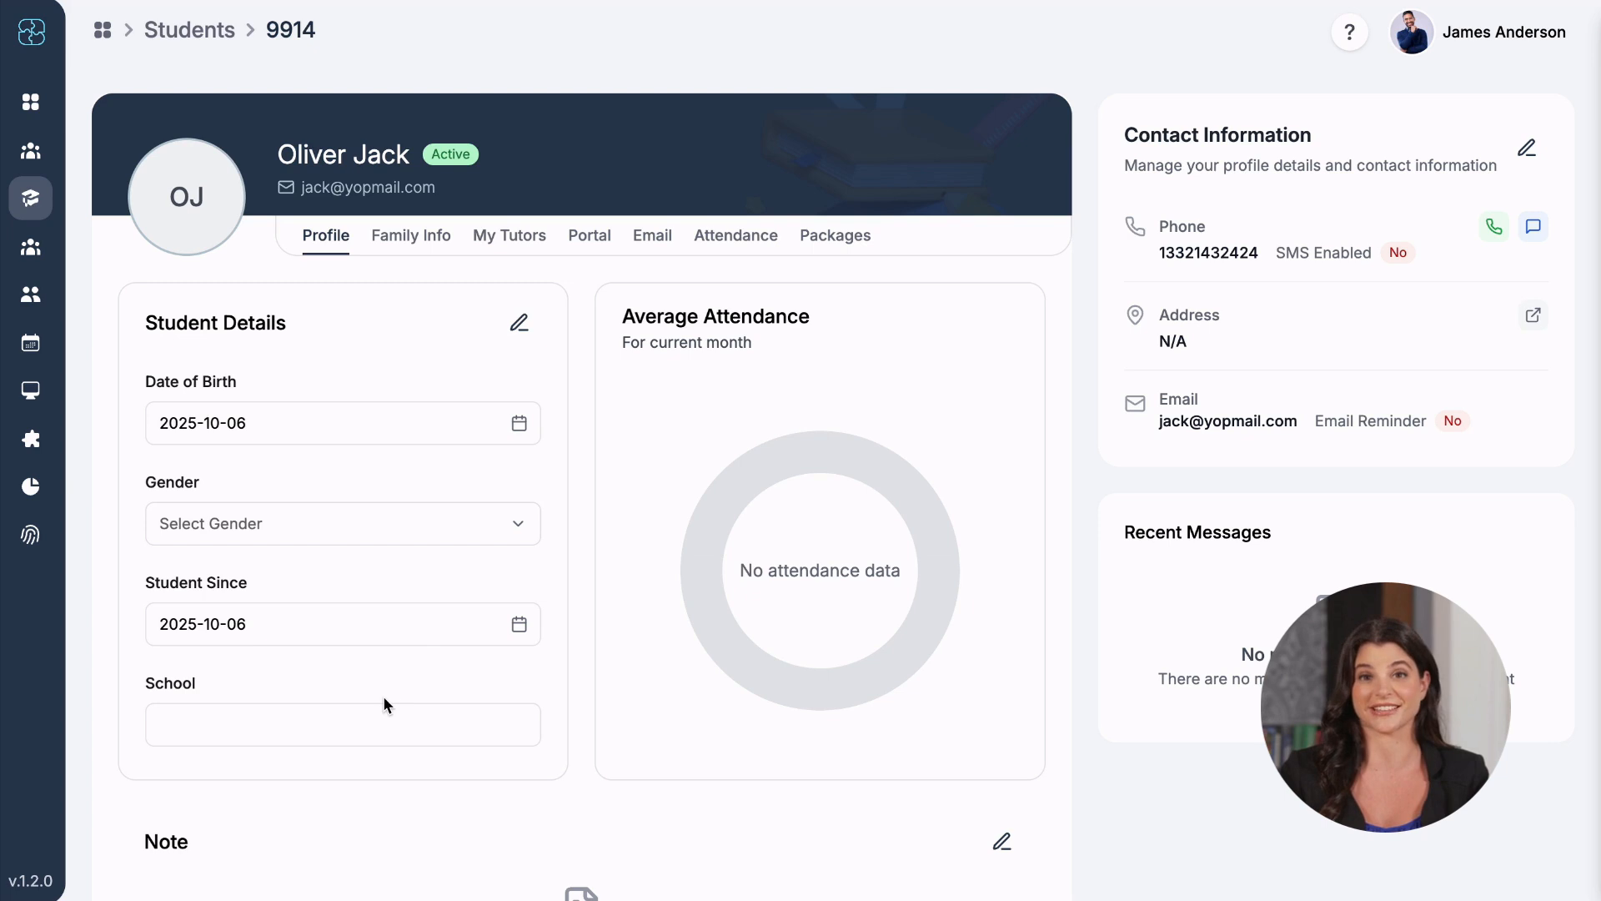
- Set the student's gender to Male in Student Details and save
click(522, 329)
click(354, 533)
click(265, 575)
click(521, 323)
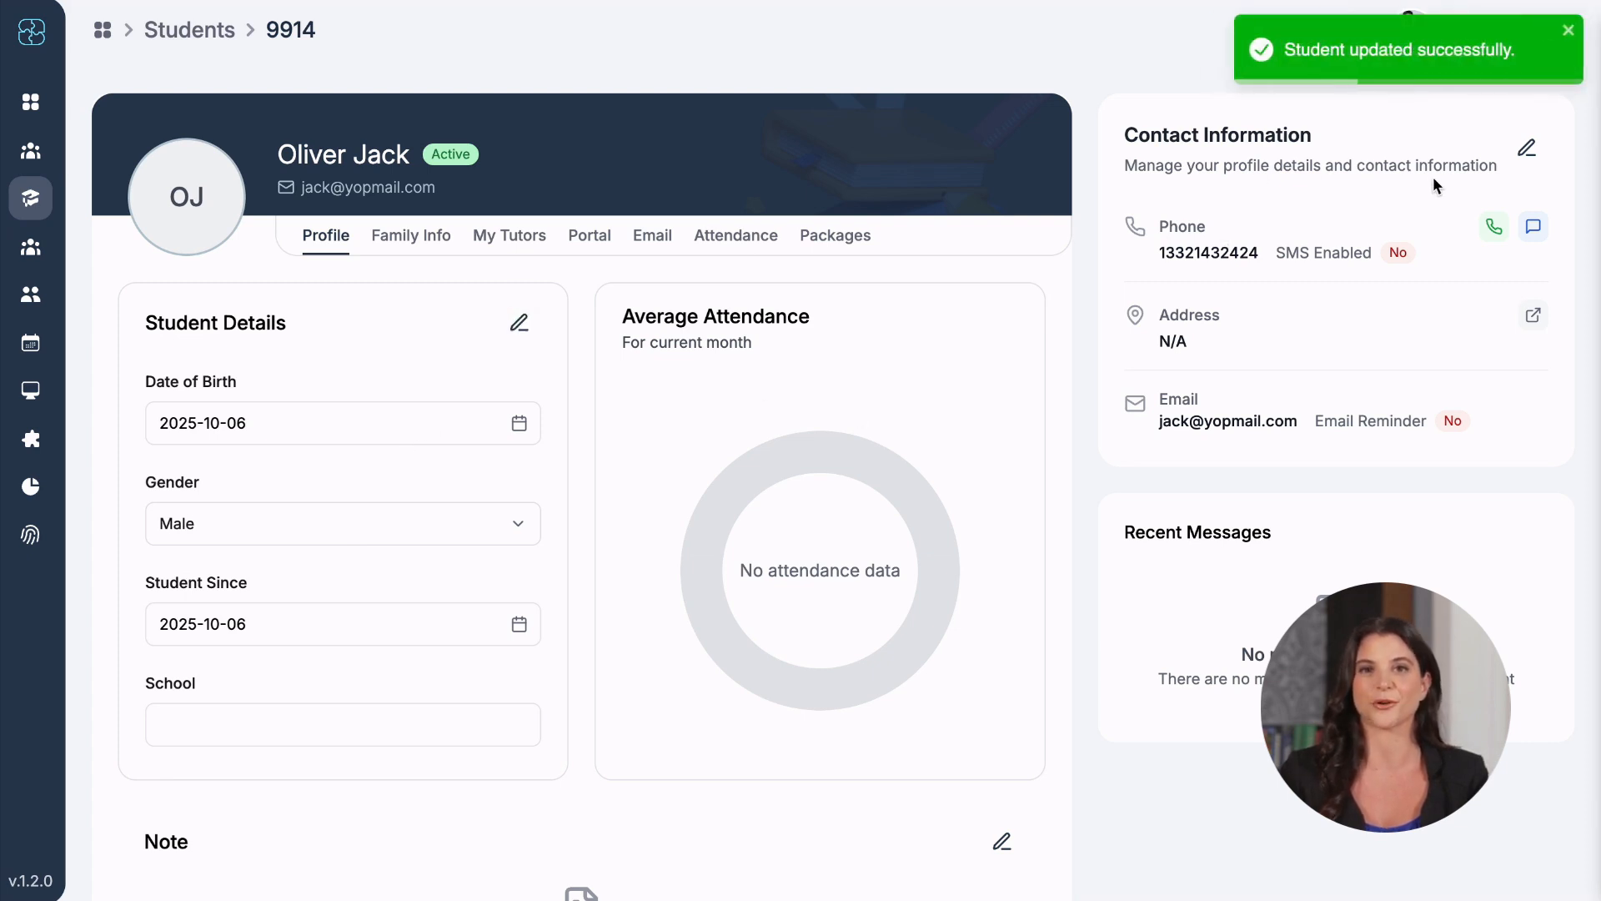
- Enable SMS and Email Reminder in the student's contact information and update it
click(1526, 148)
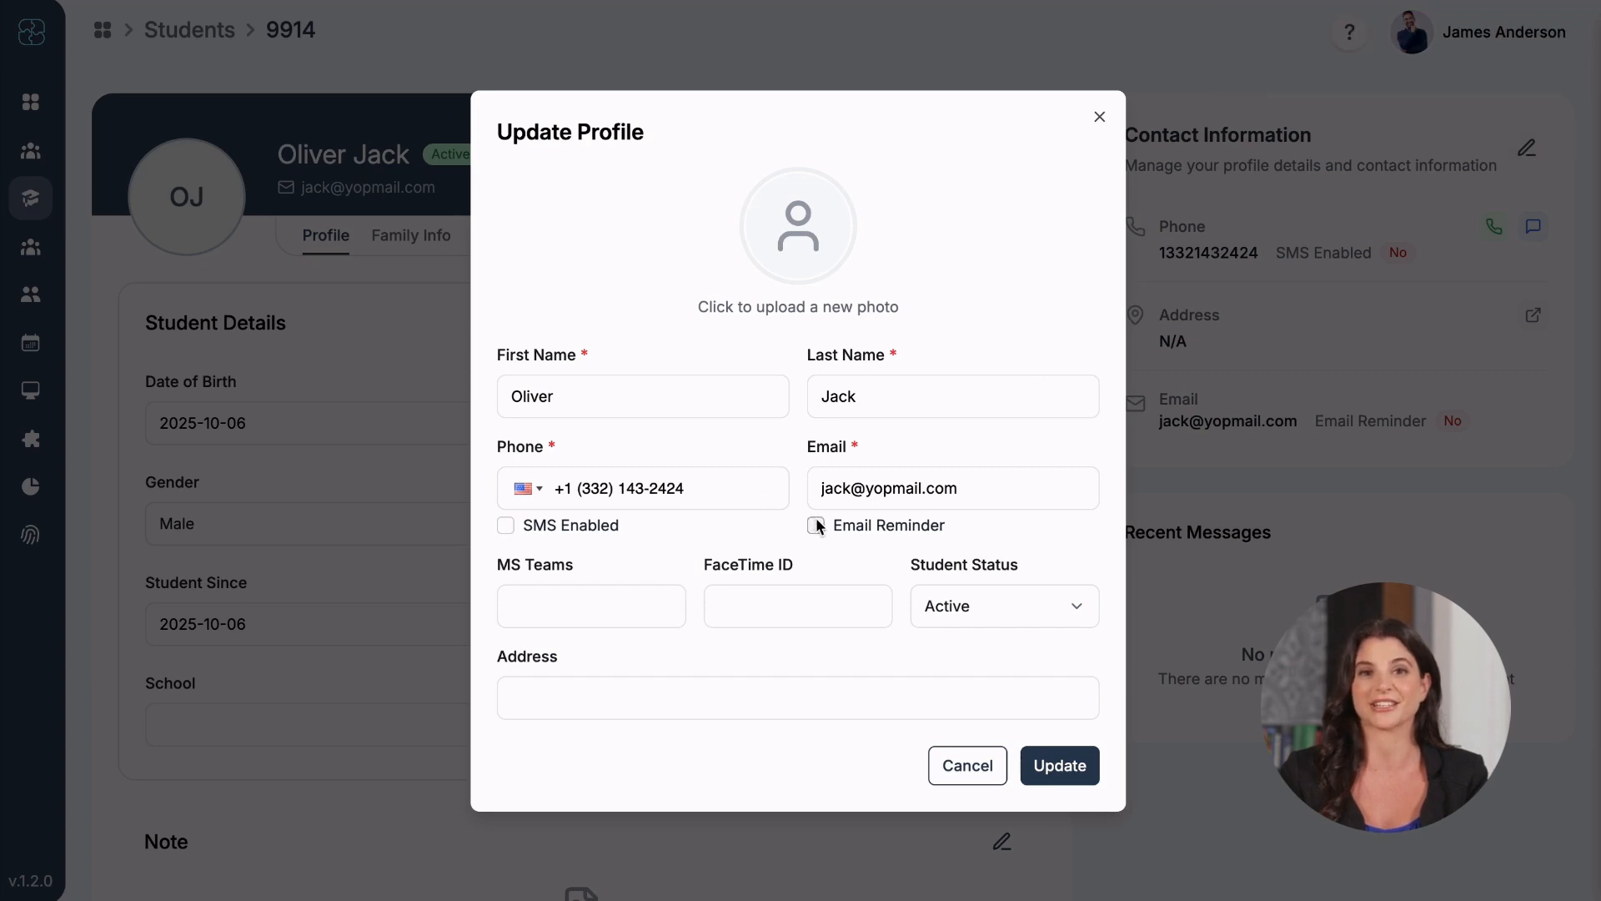
click(506, 525)
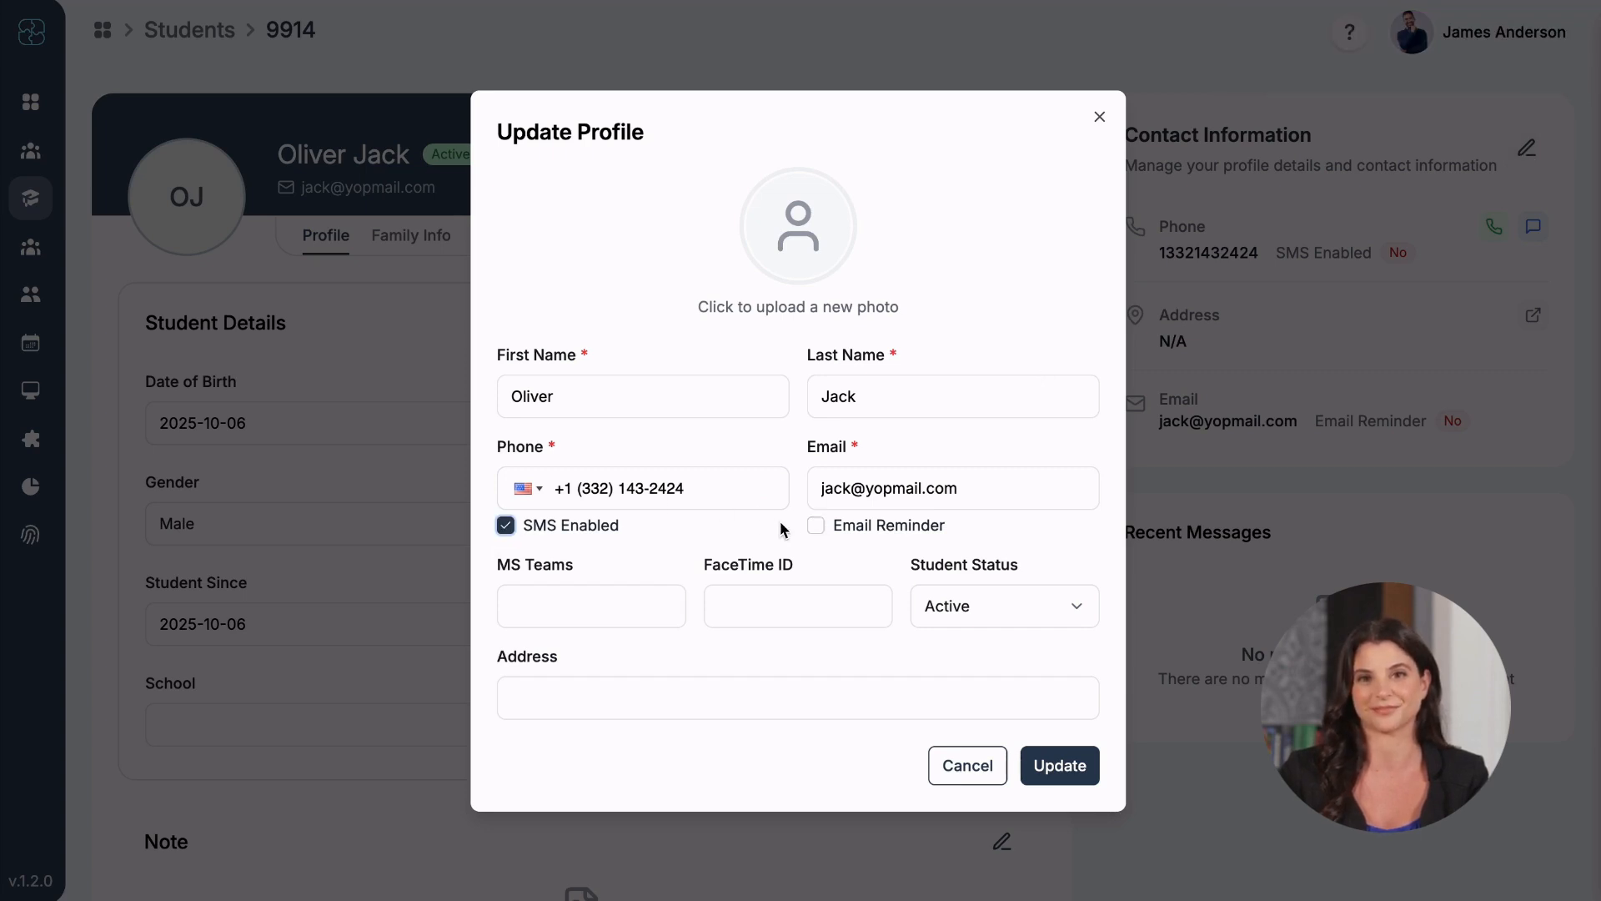
click(816, 526)
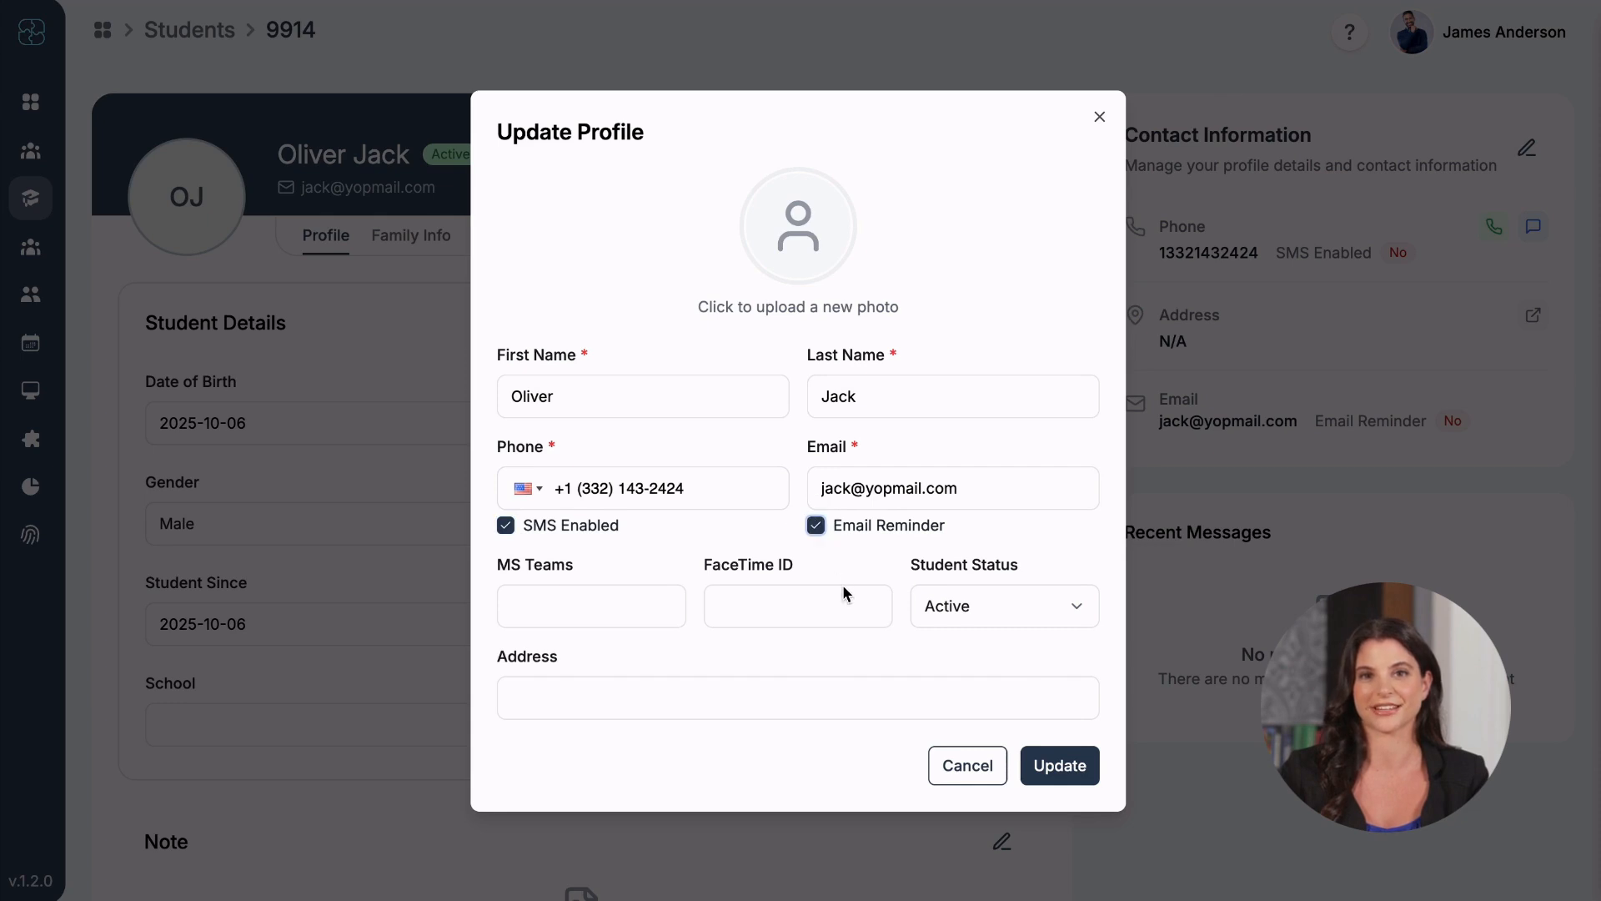
click(1057, 764)
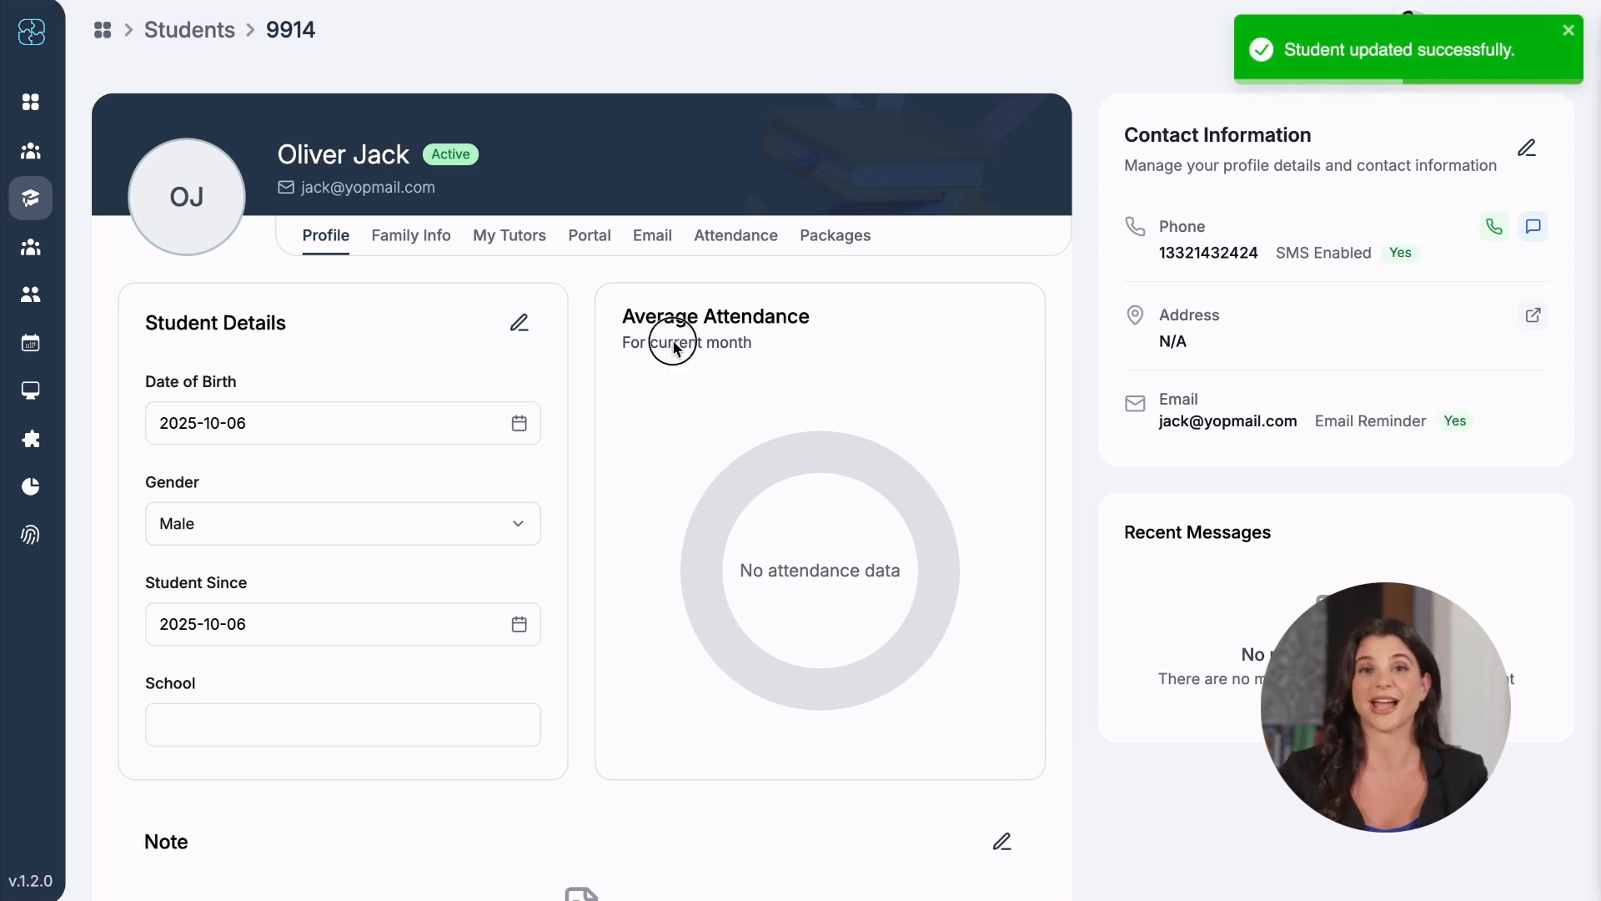
scroll(619, 597, down, 3)
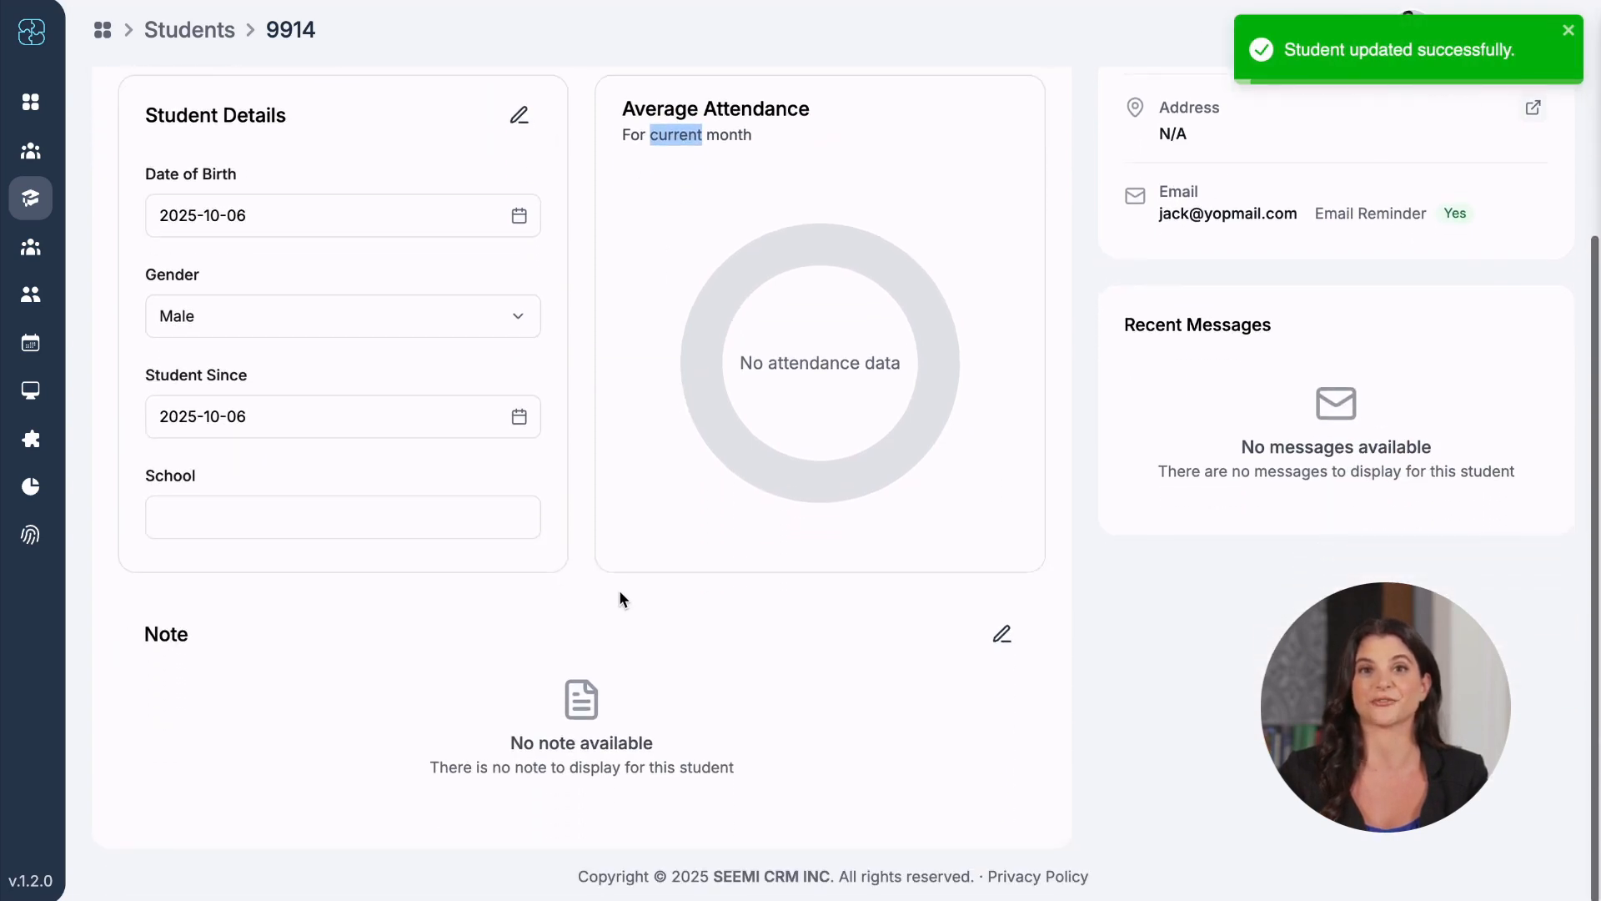
- Cancel a new note, then browse the Family Info, Portal, Email, Attendance and Packages tabs
click(1003, 632)
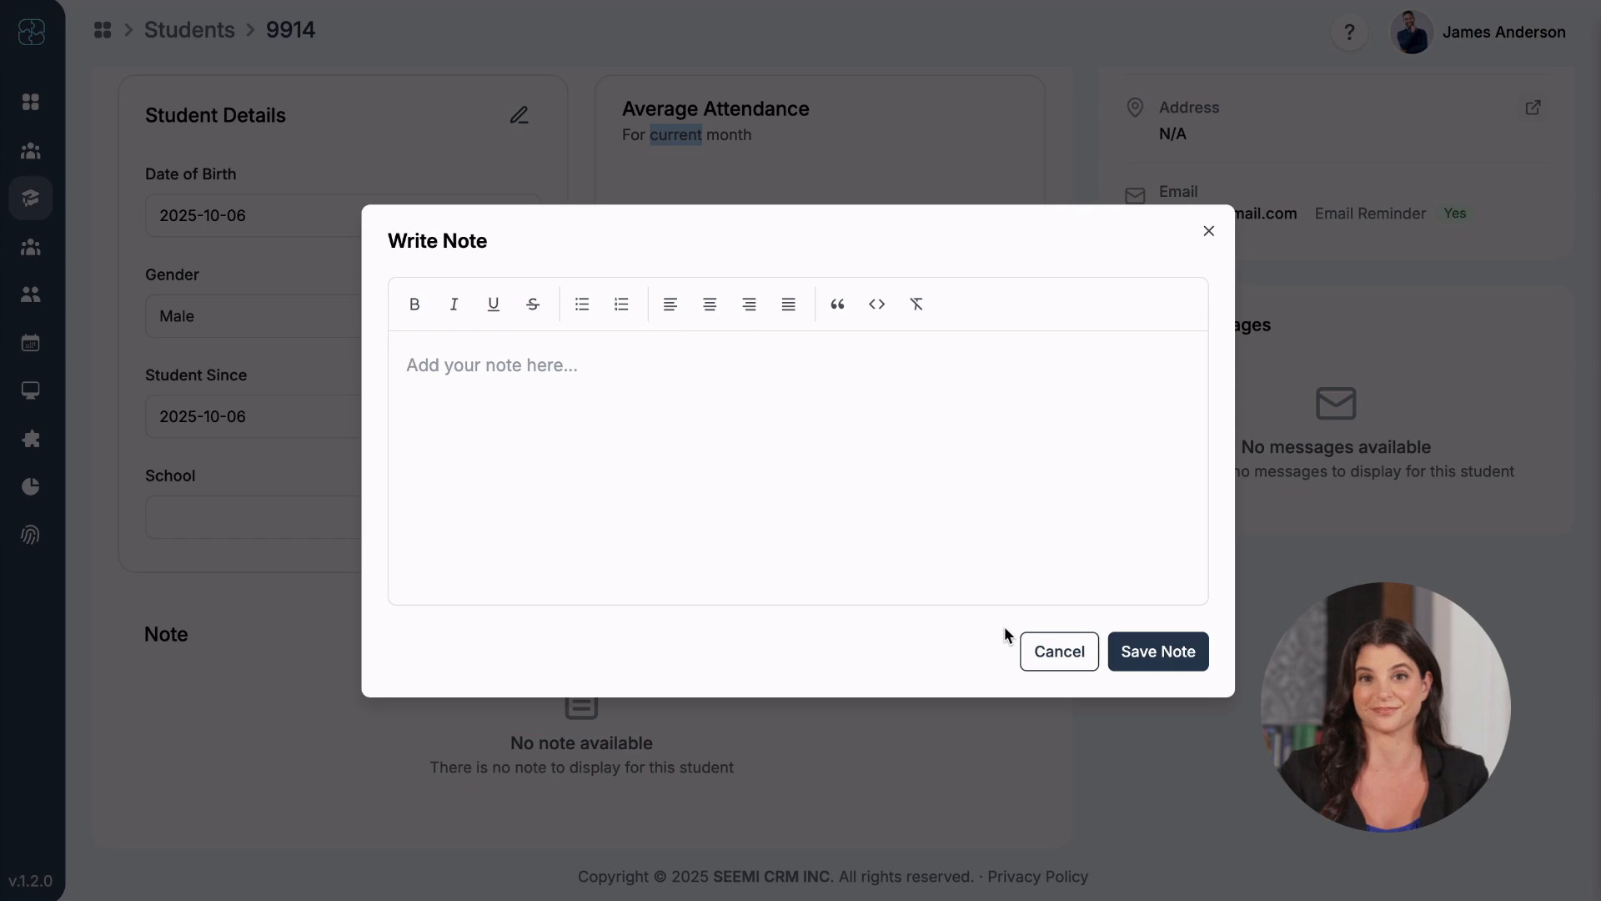
click(1034, 647)
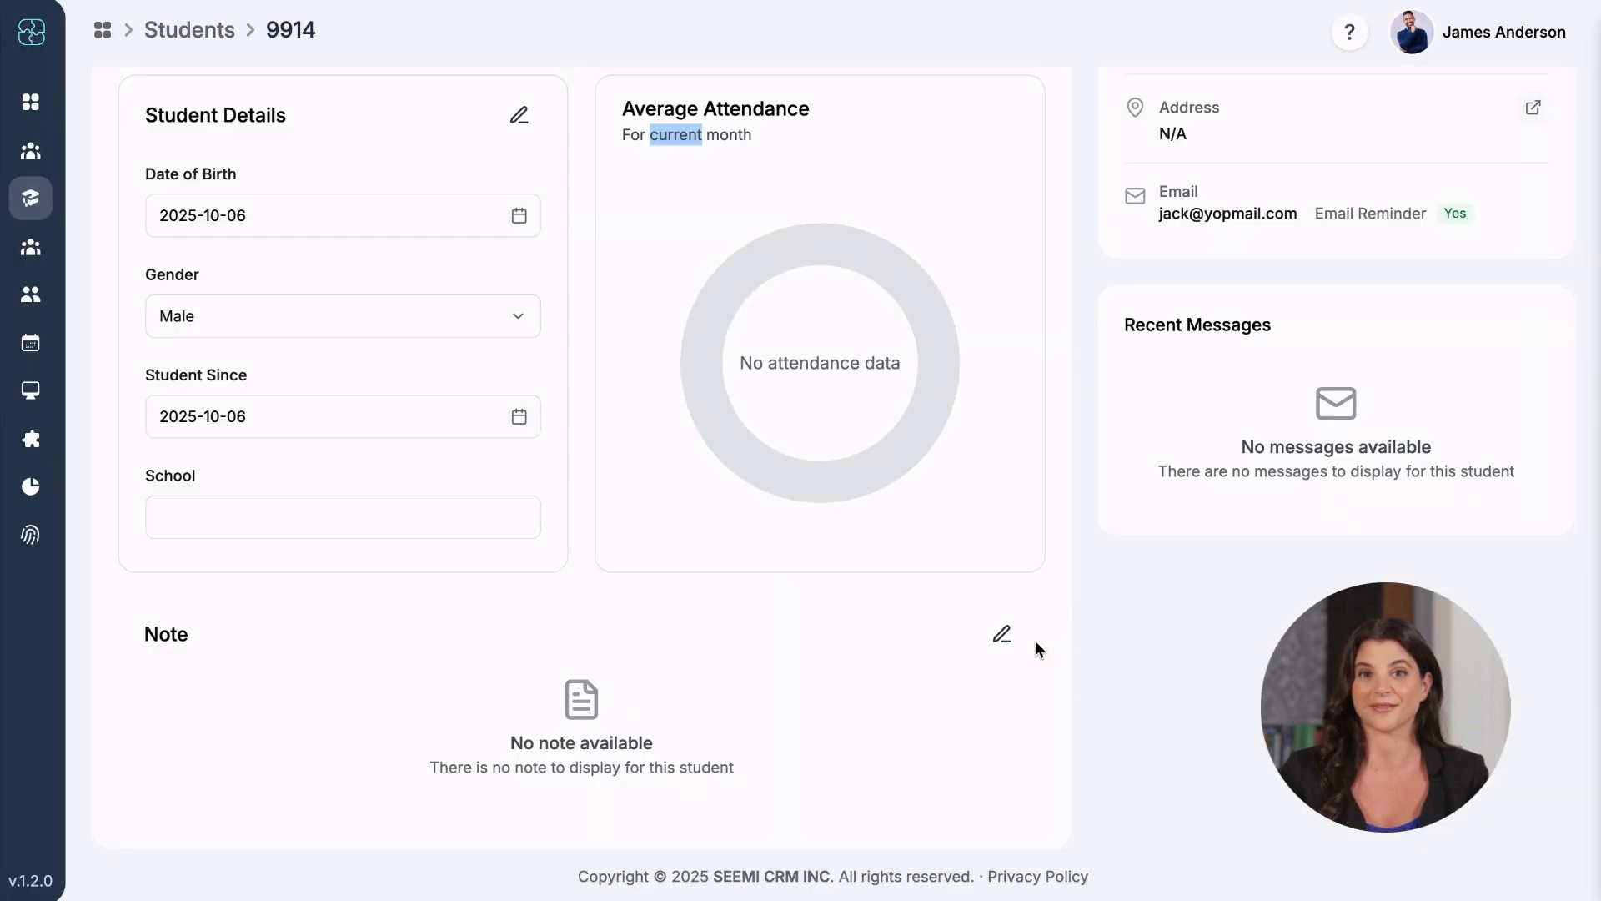
scroll(1034, 639, up, 3)
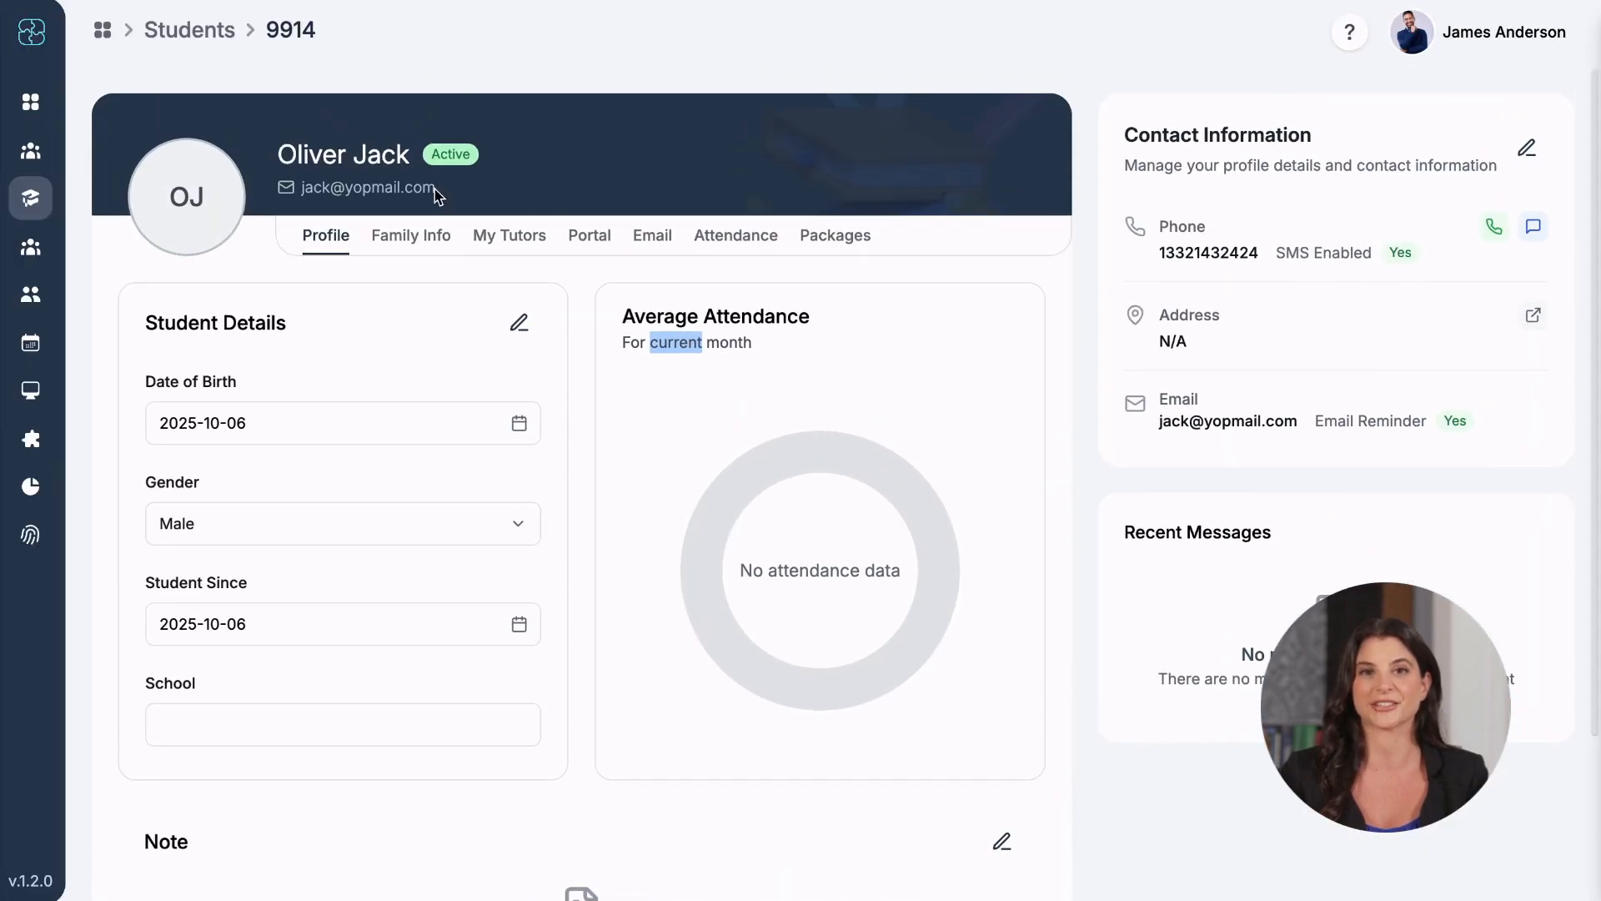
click(408, 236)
click(504, 232)
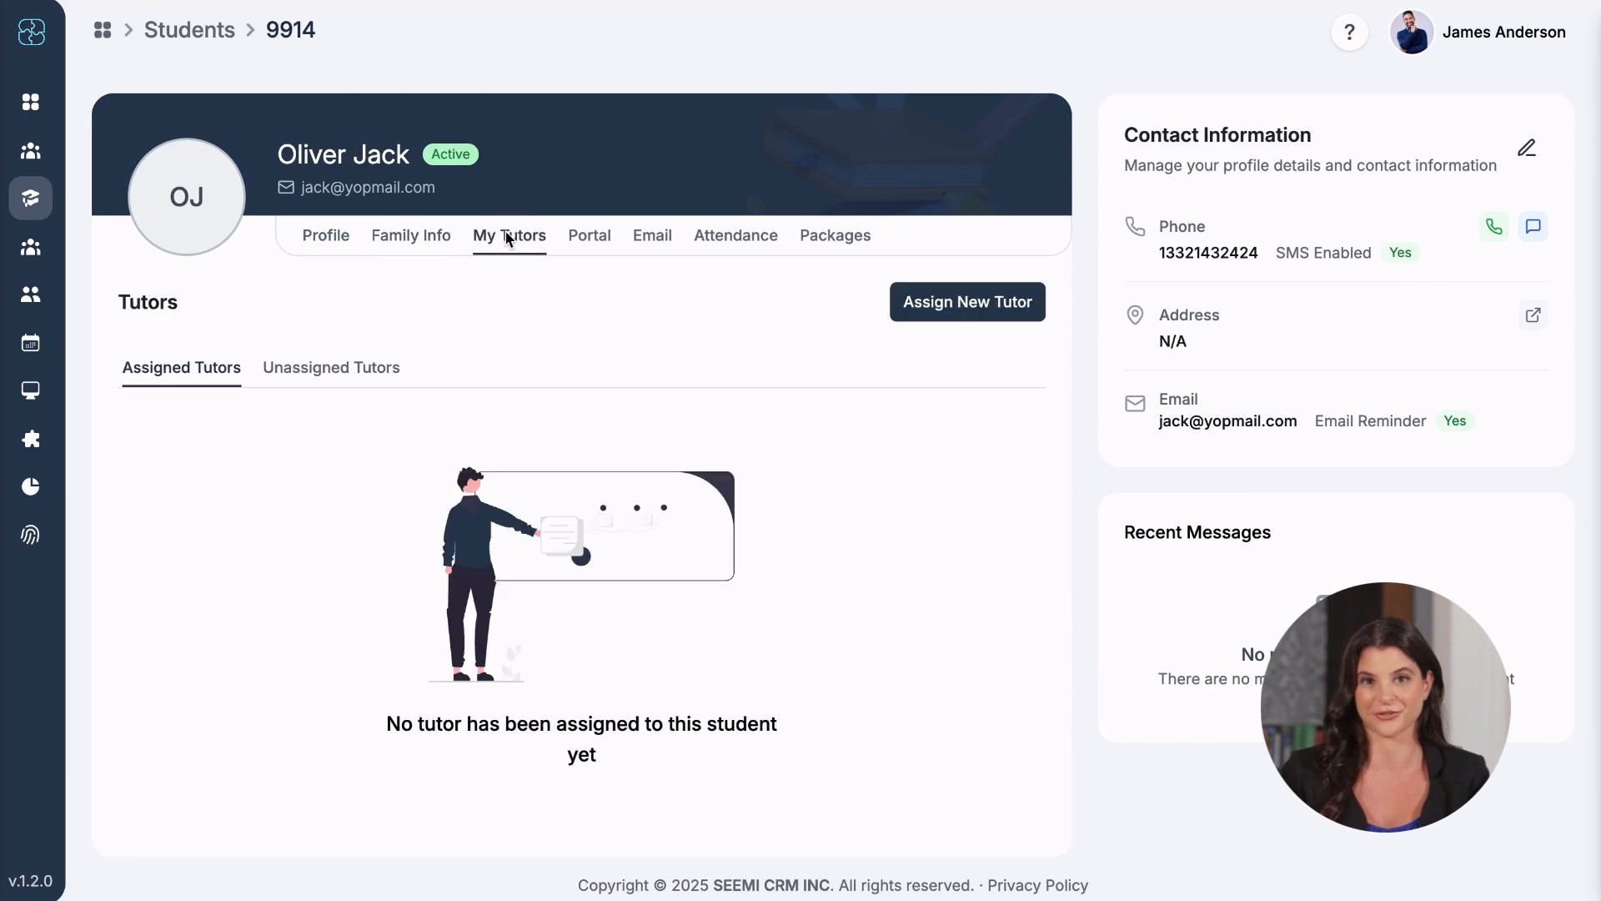
click(607, 244)
click(668, 240)
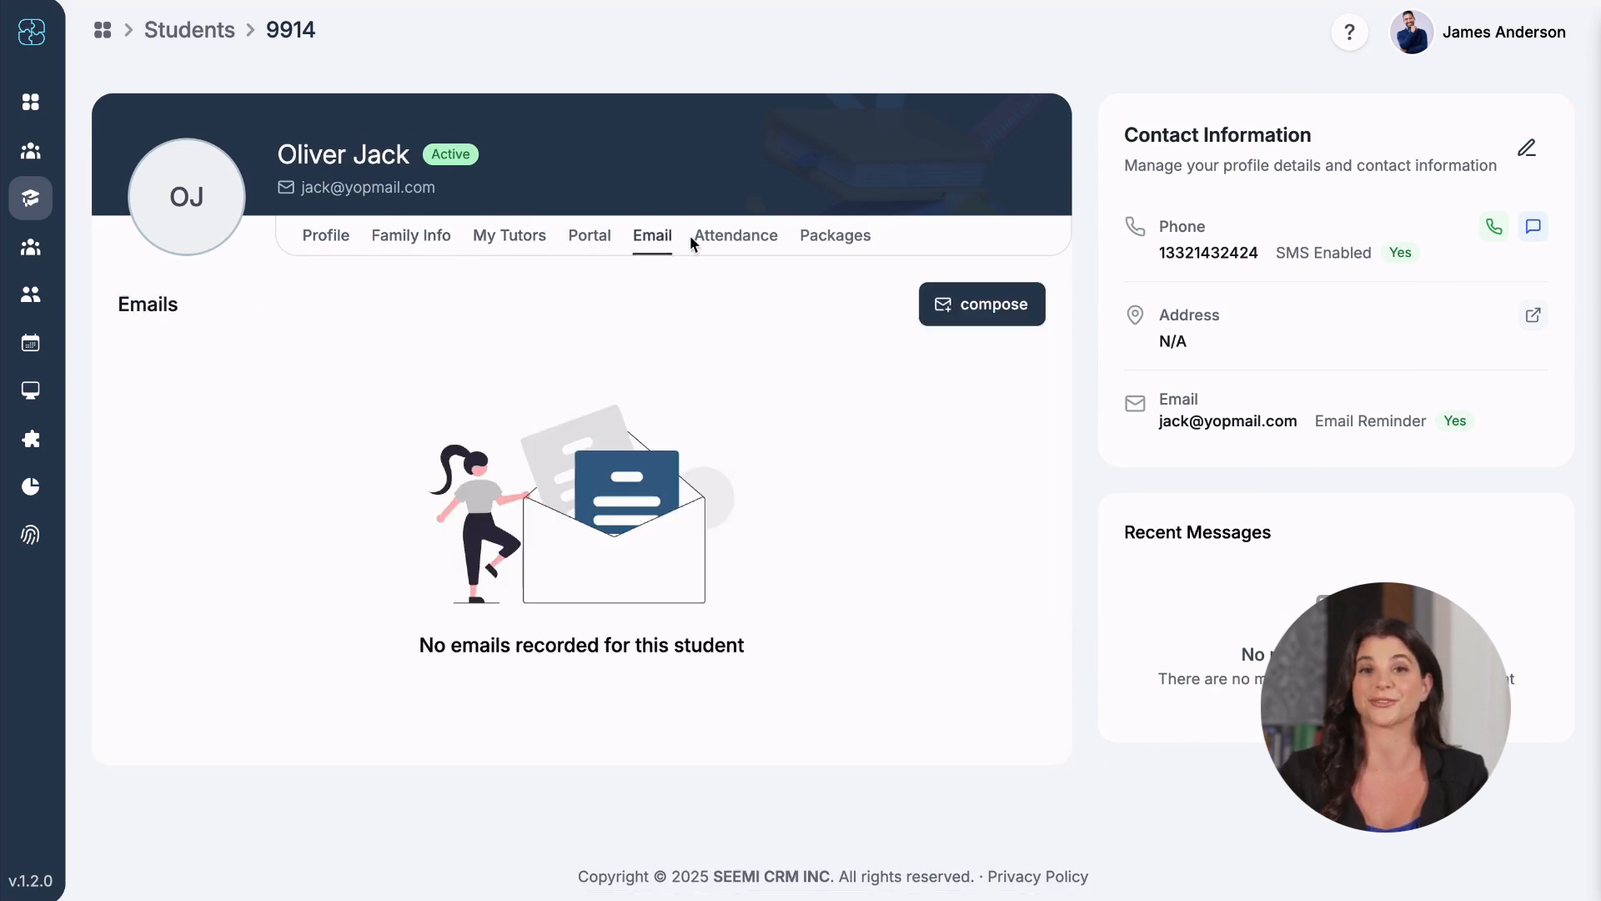
click(761, 233)
click(823, 237)
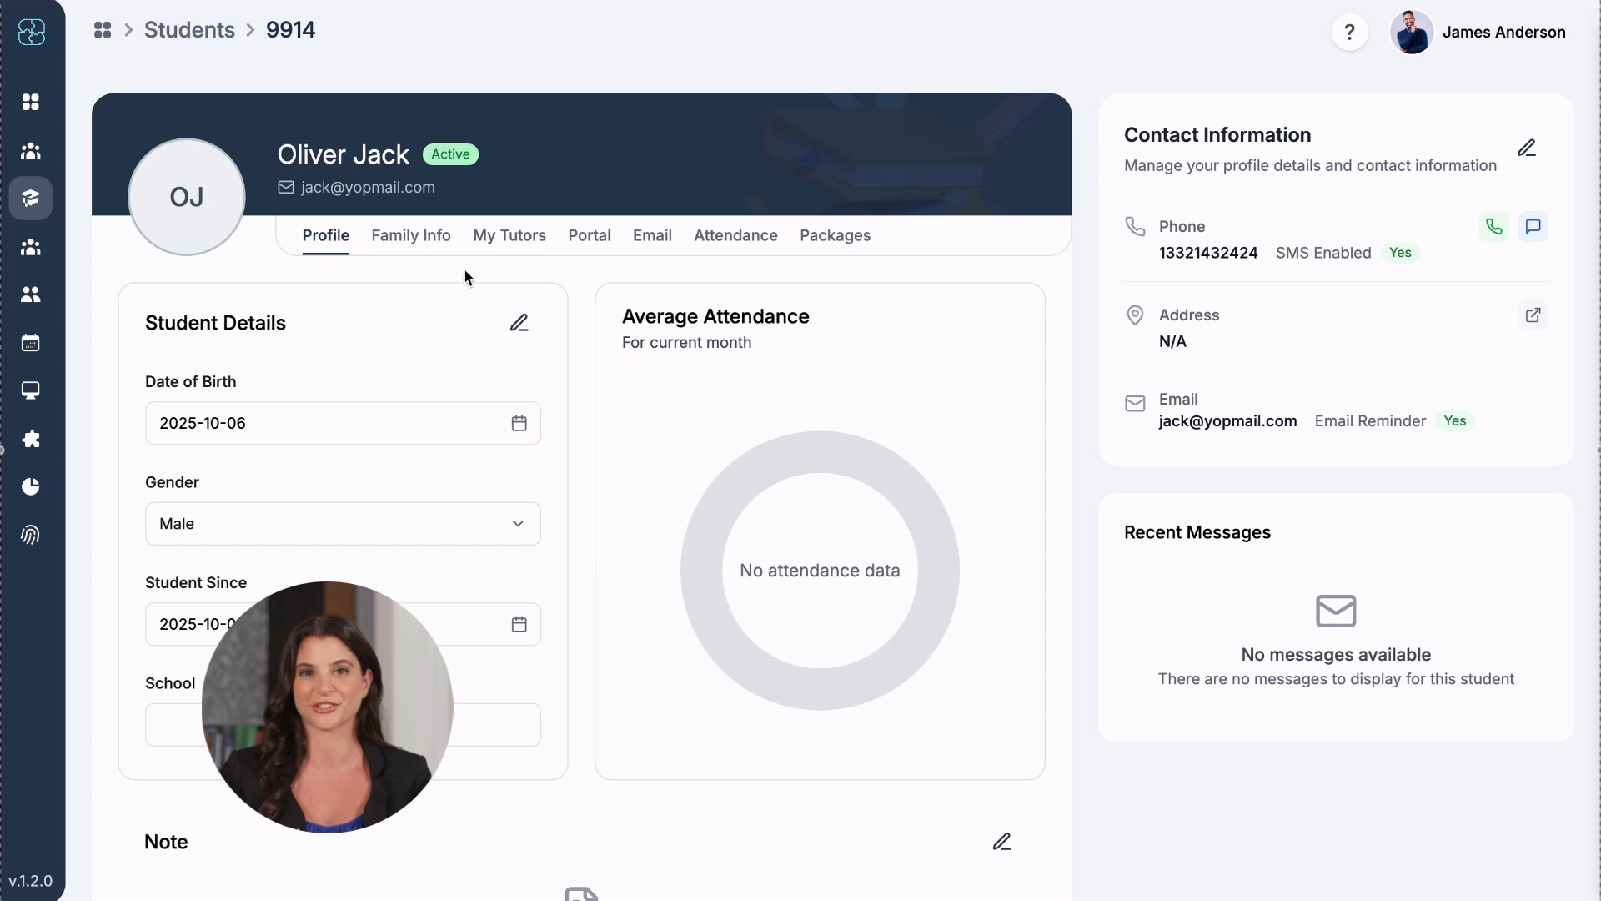
- Show My Tutors and switch between the unassigned and assigned tutor lists
click(516, 238)
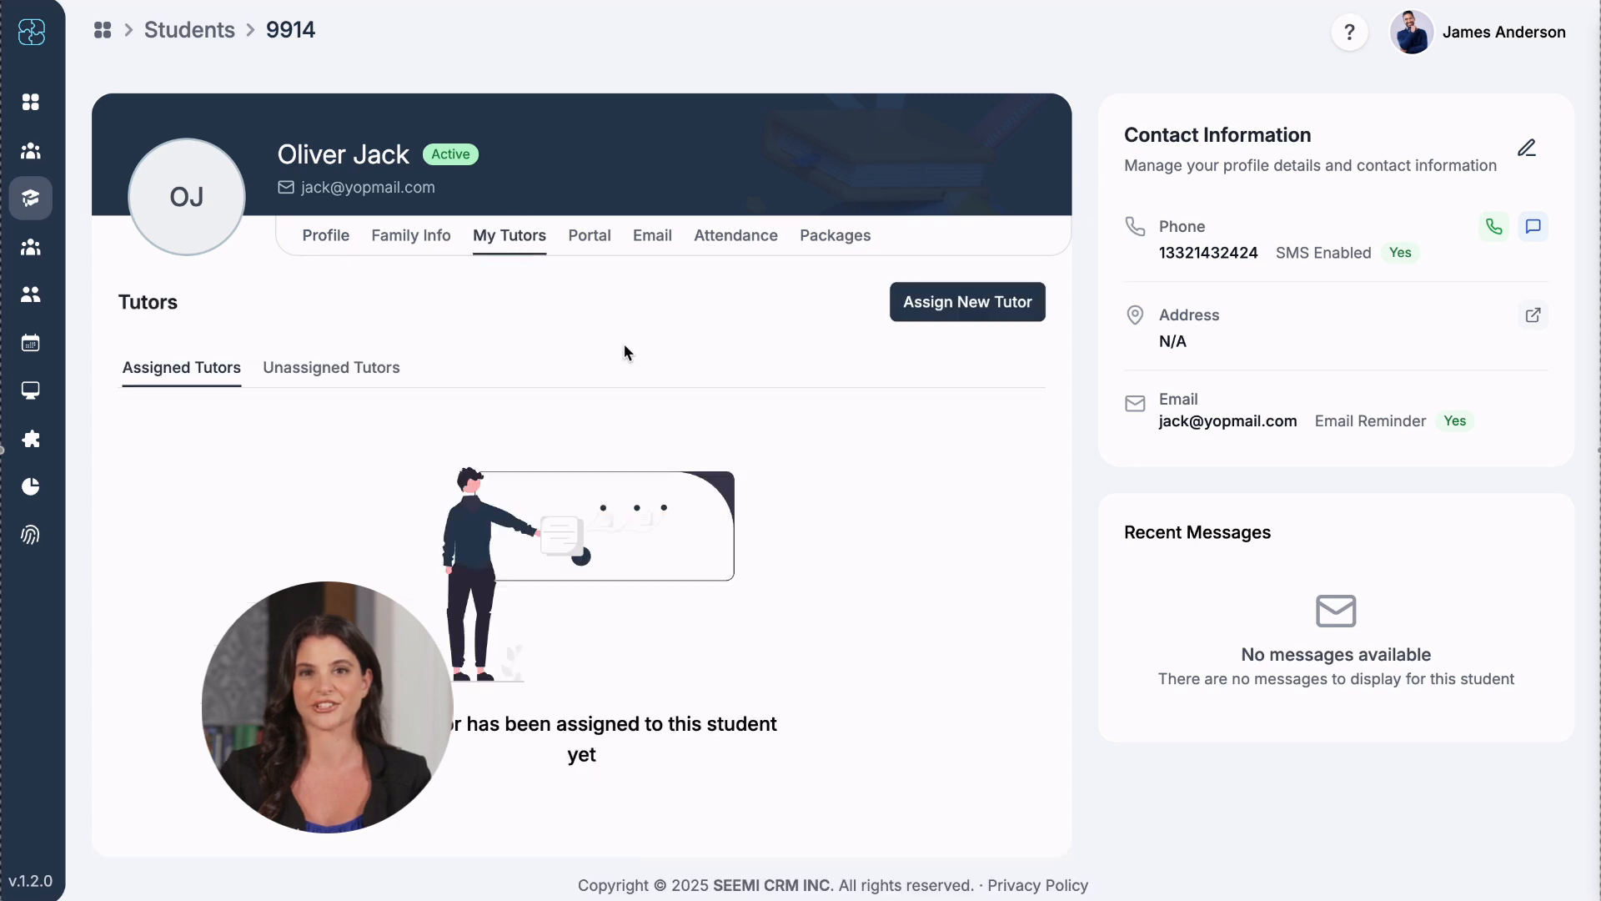
click(350, 372)
click(197, 368)
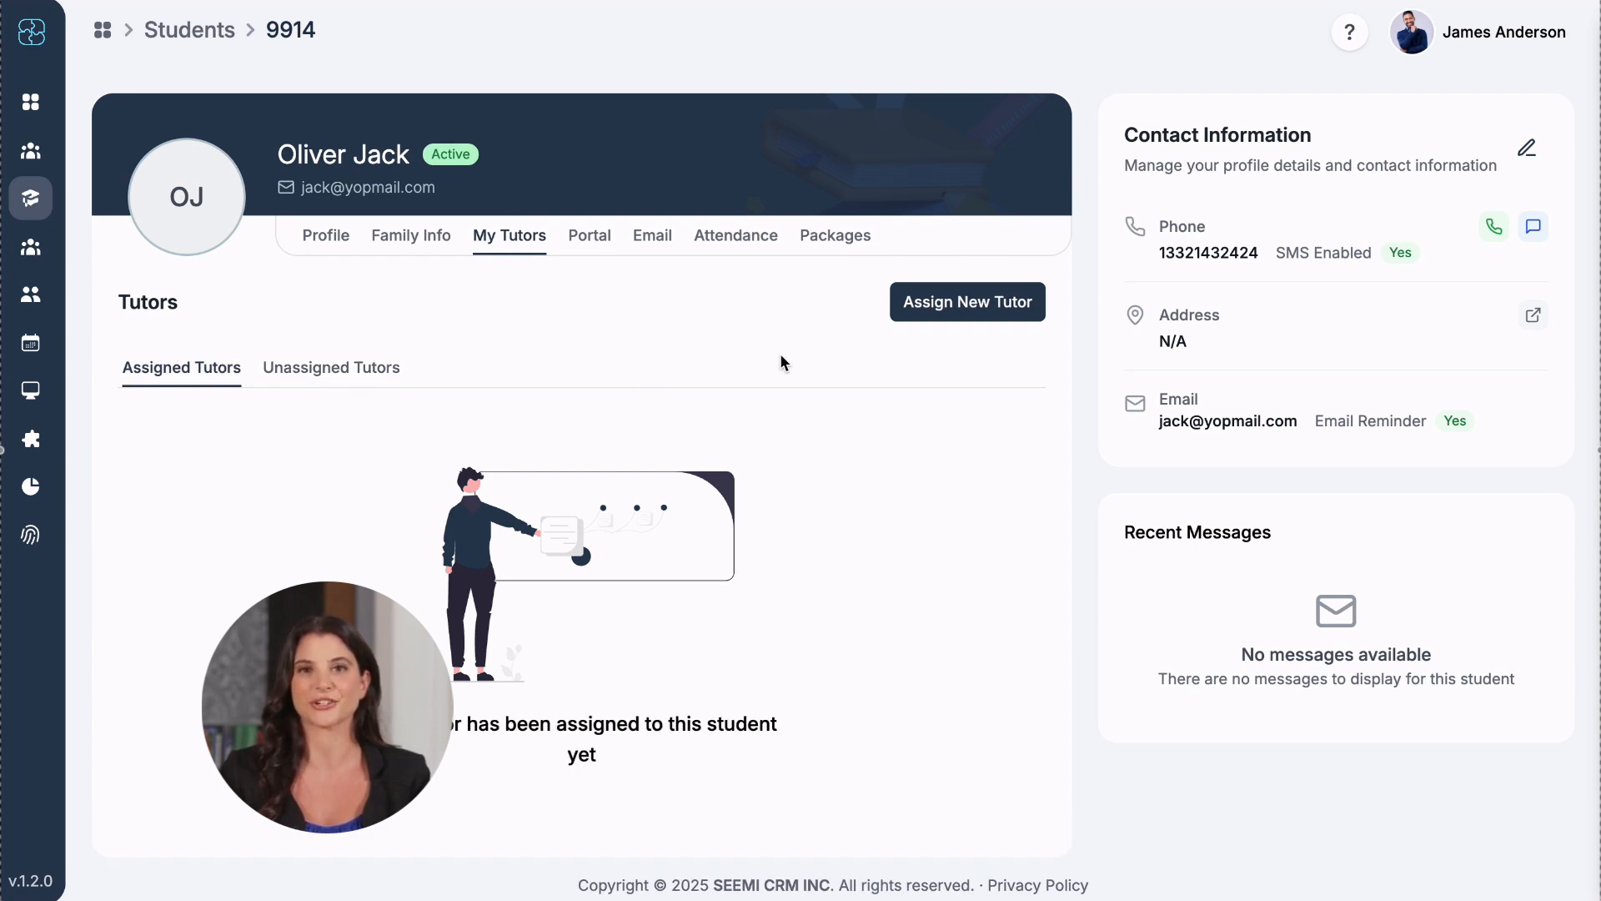
- Assign the first-listed tutor in the Lesson category with 30-minute lessons
click(972, 309)
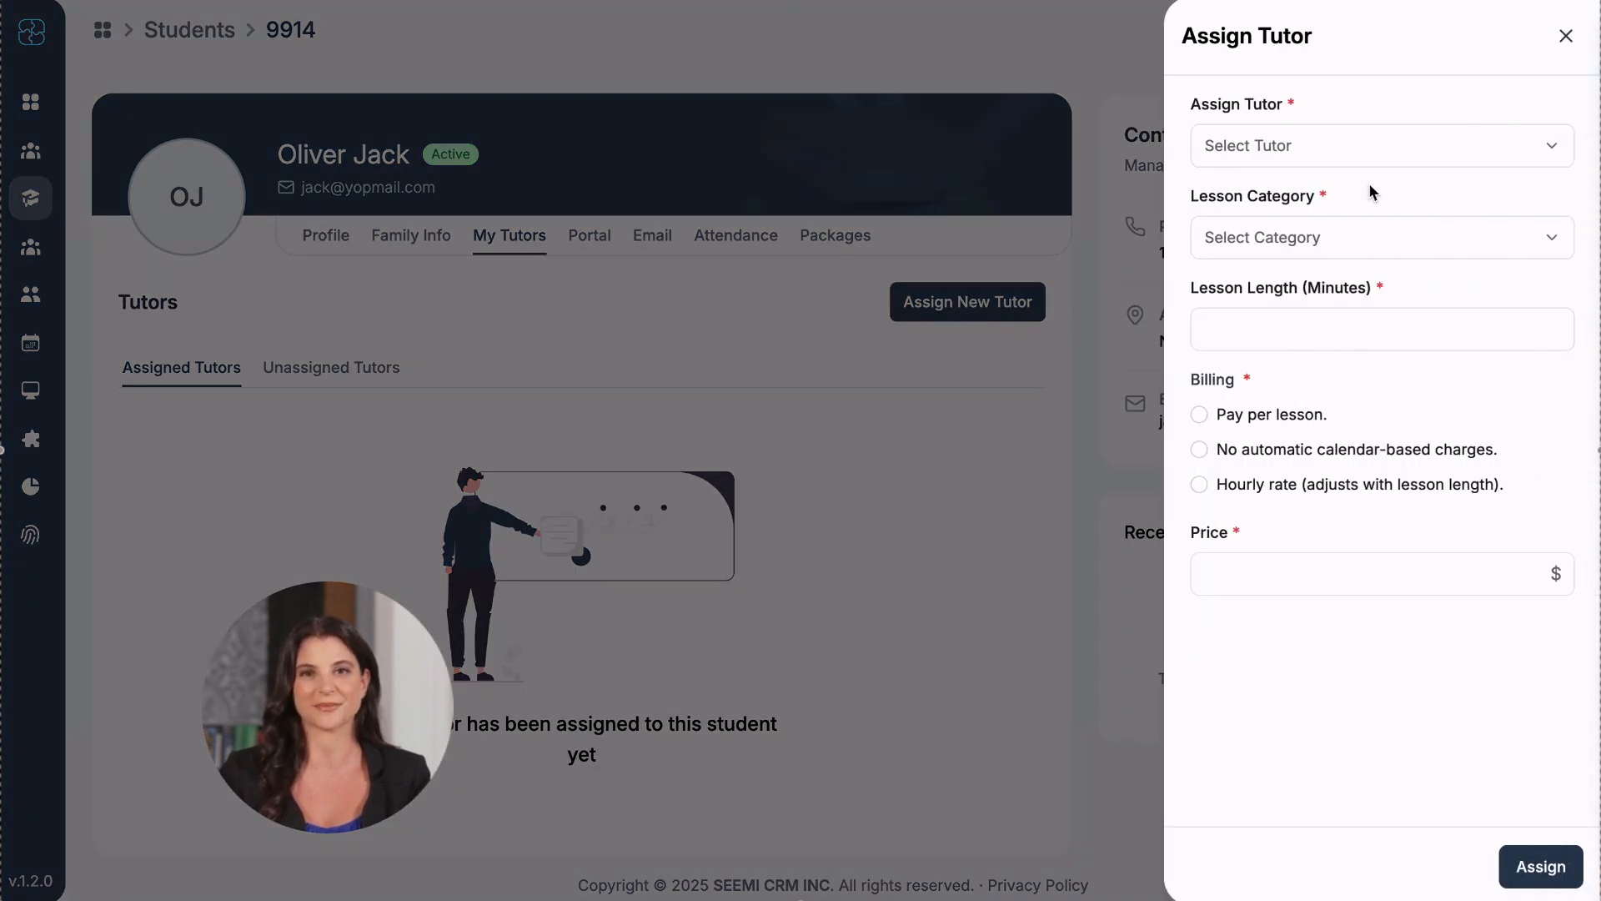
click(1358, 152)
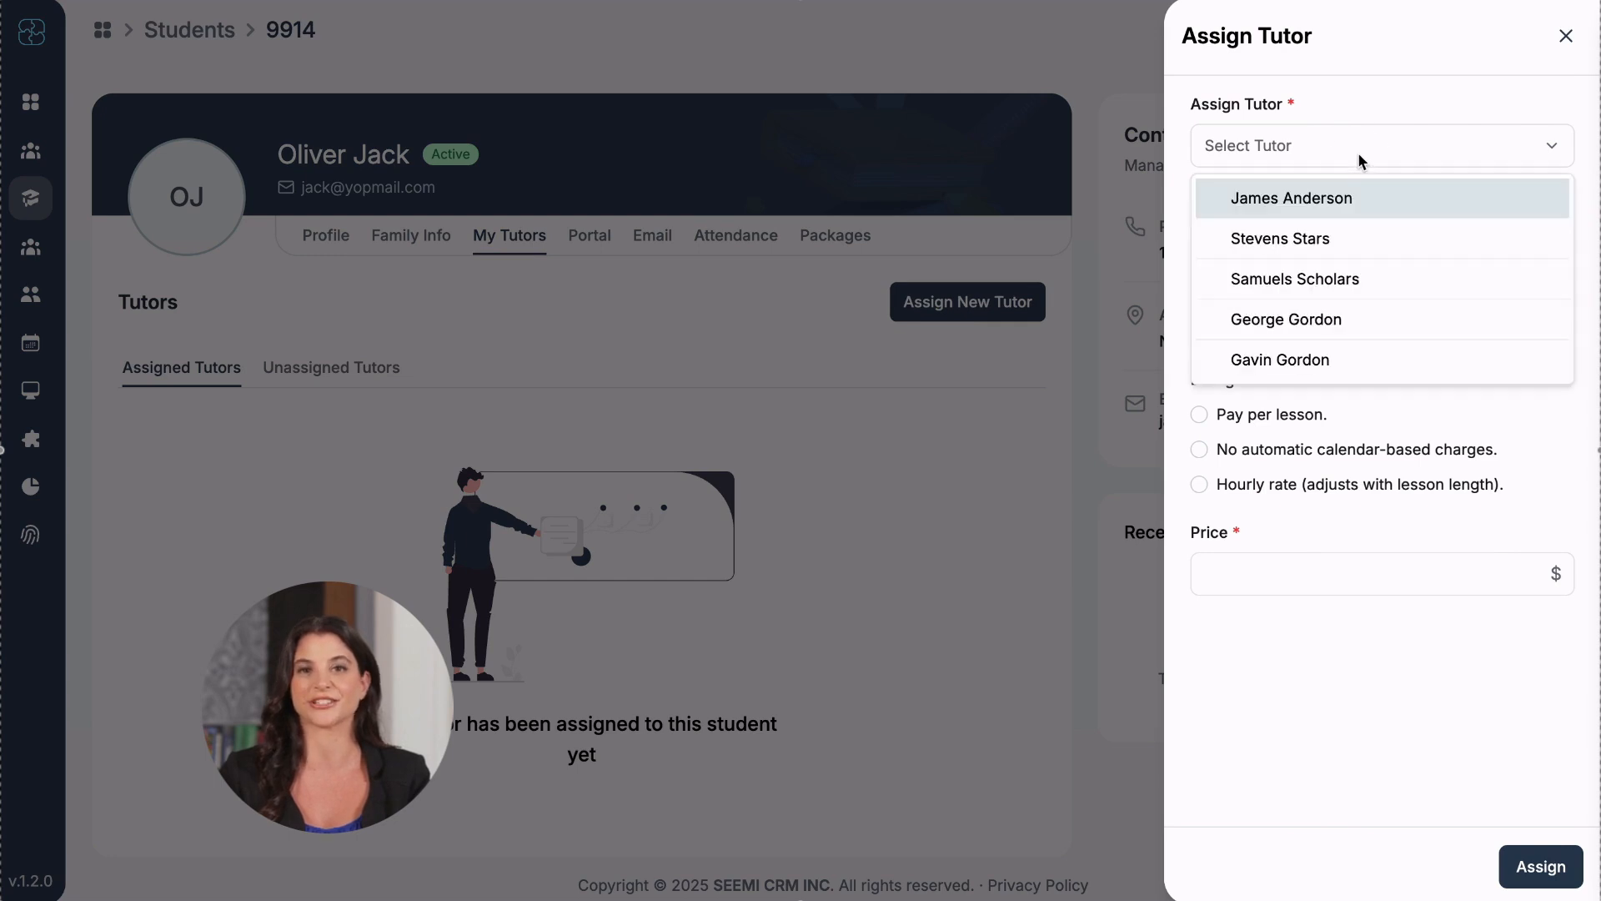
click(1333, 198)
click(1317, 238)
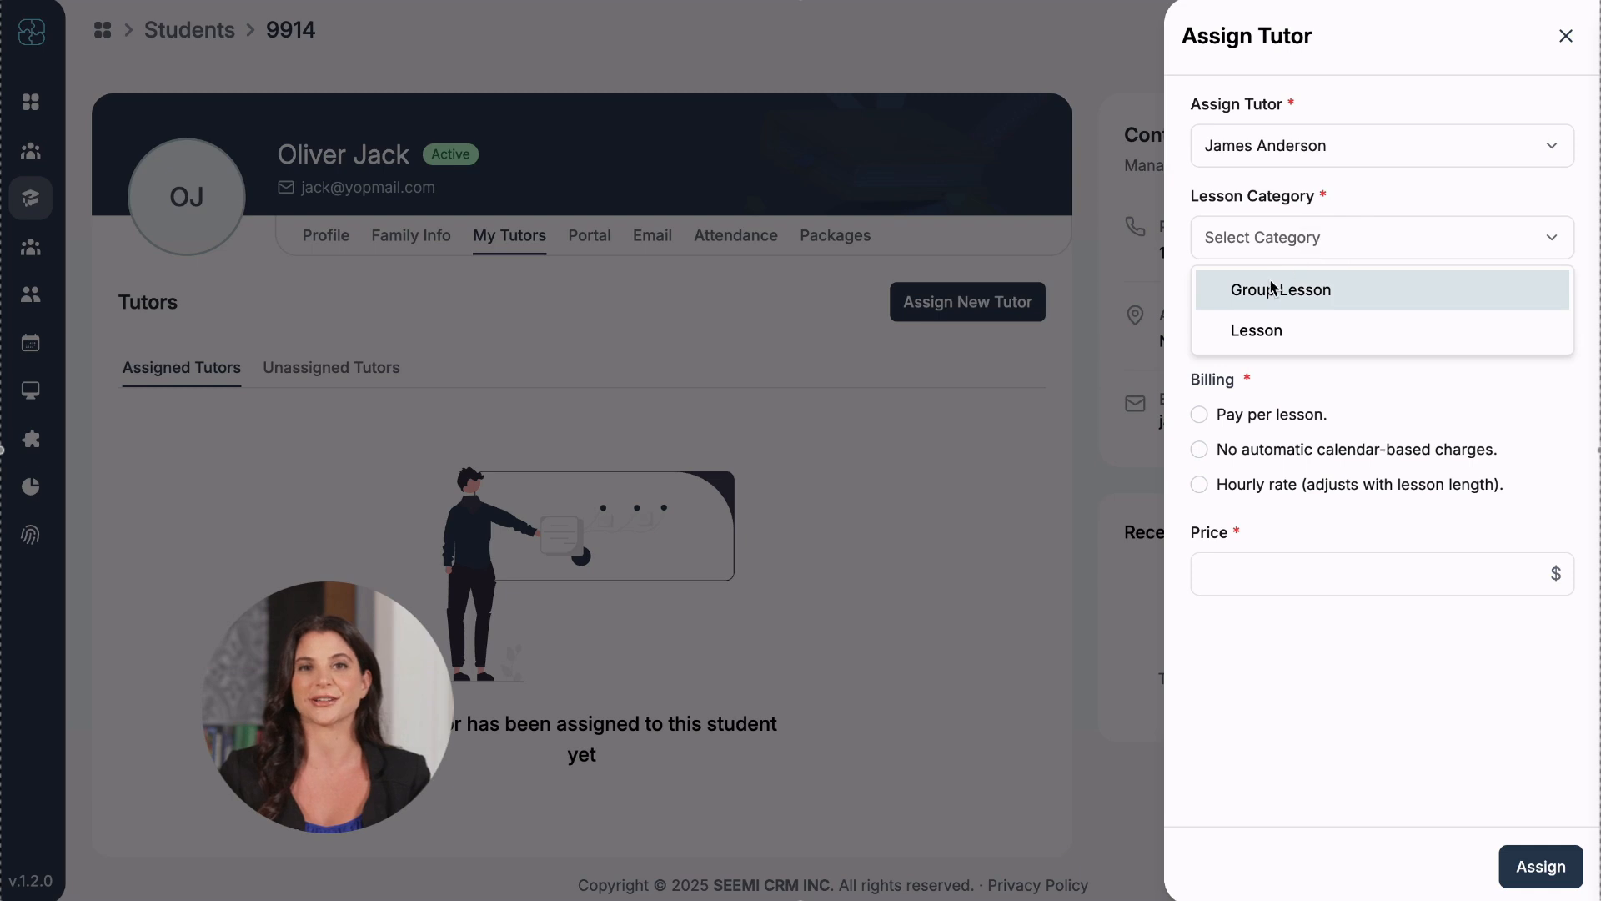
click(1246, 338)
click(1244, 329)
text(30)
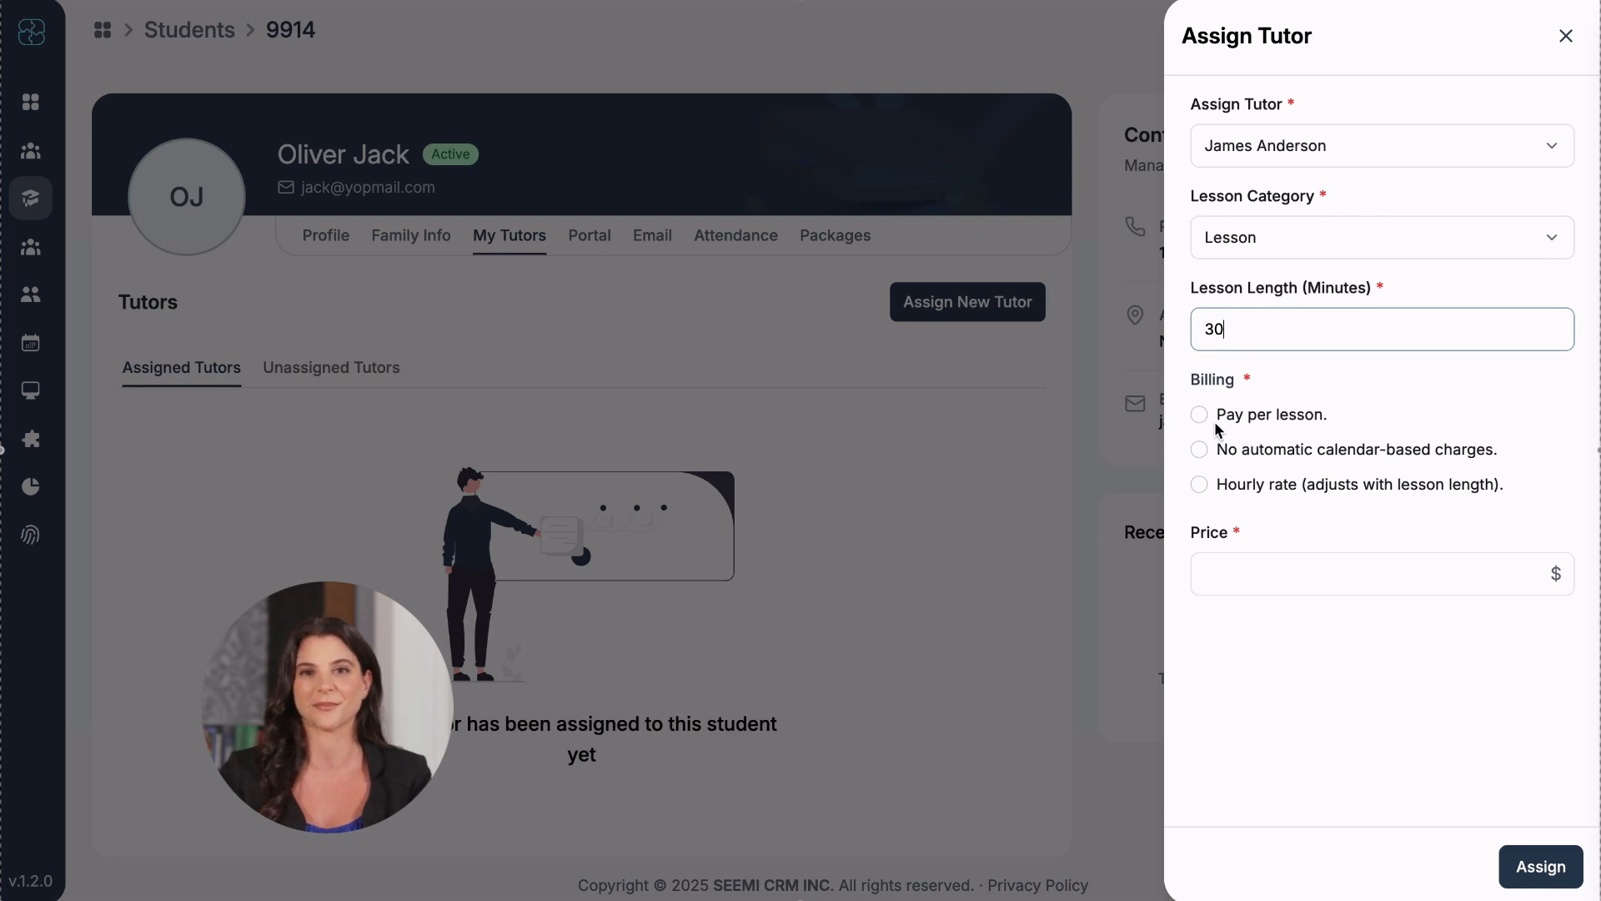
- Bill the tutor's lessons hourly at $20, confirm the assignment, and begin another
click(1201, 484)
click(1227, 567)
text(20)
click(1552, 867)
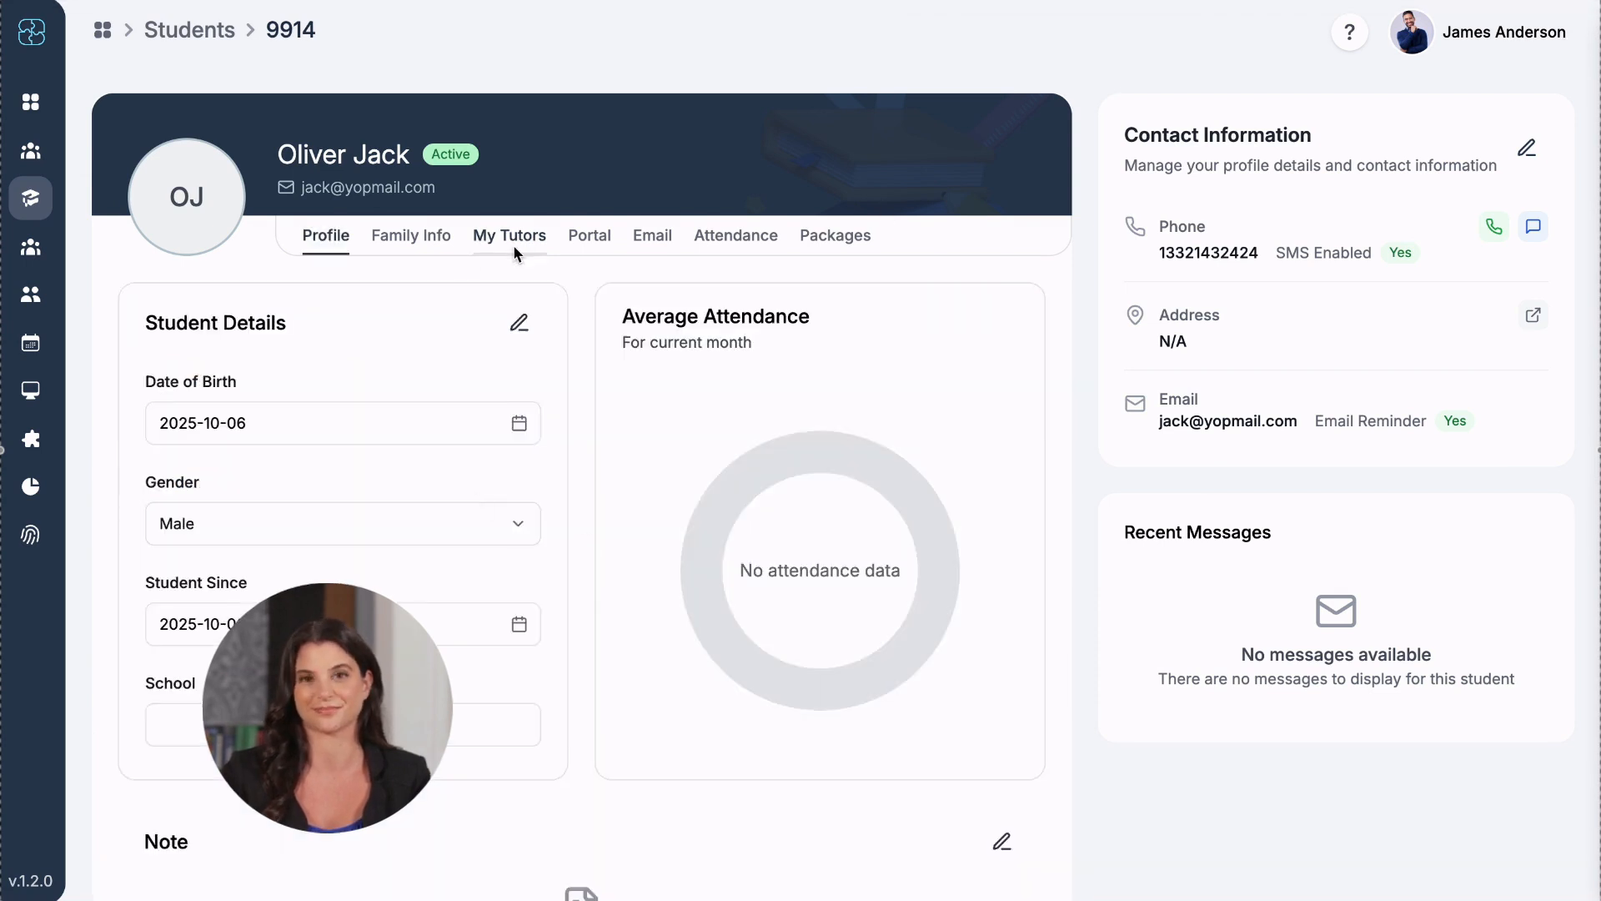
click(511, 237)
click(971, 305)
- Fill in another tutor assignment with Lesson category, 30 minutes and hourly rate
click(1367, 148)
click(1329, 204)
text(30)
click(1199, 484)
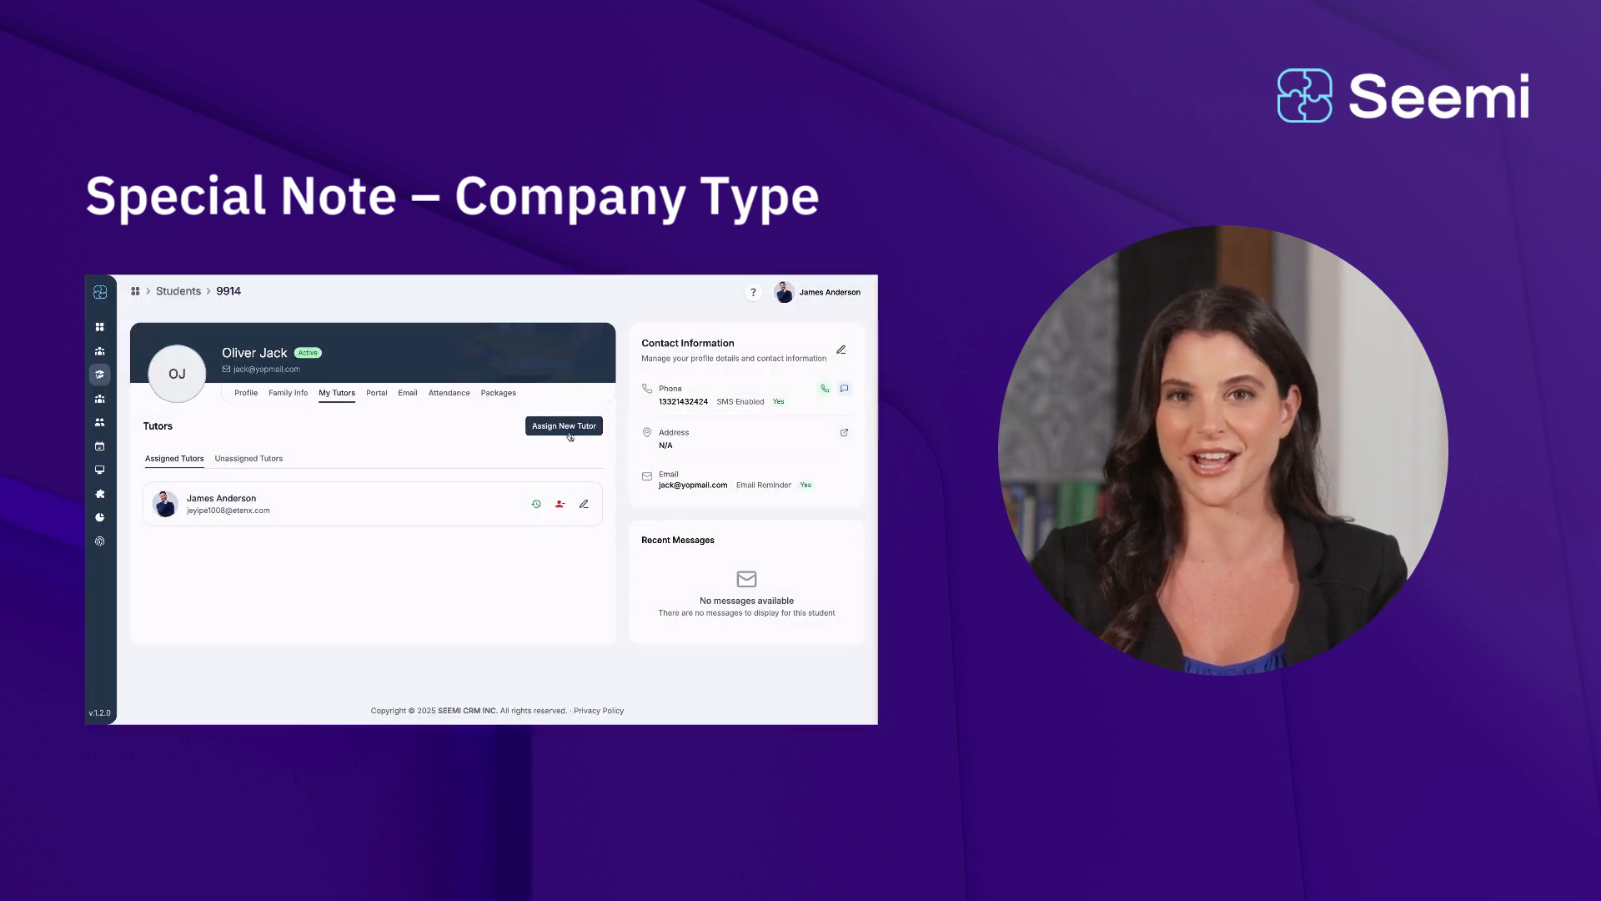
click(569, 426)
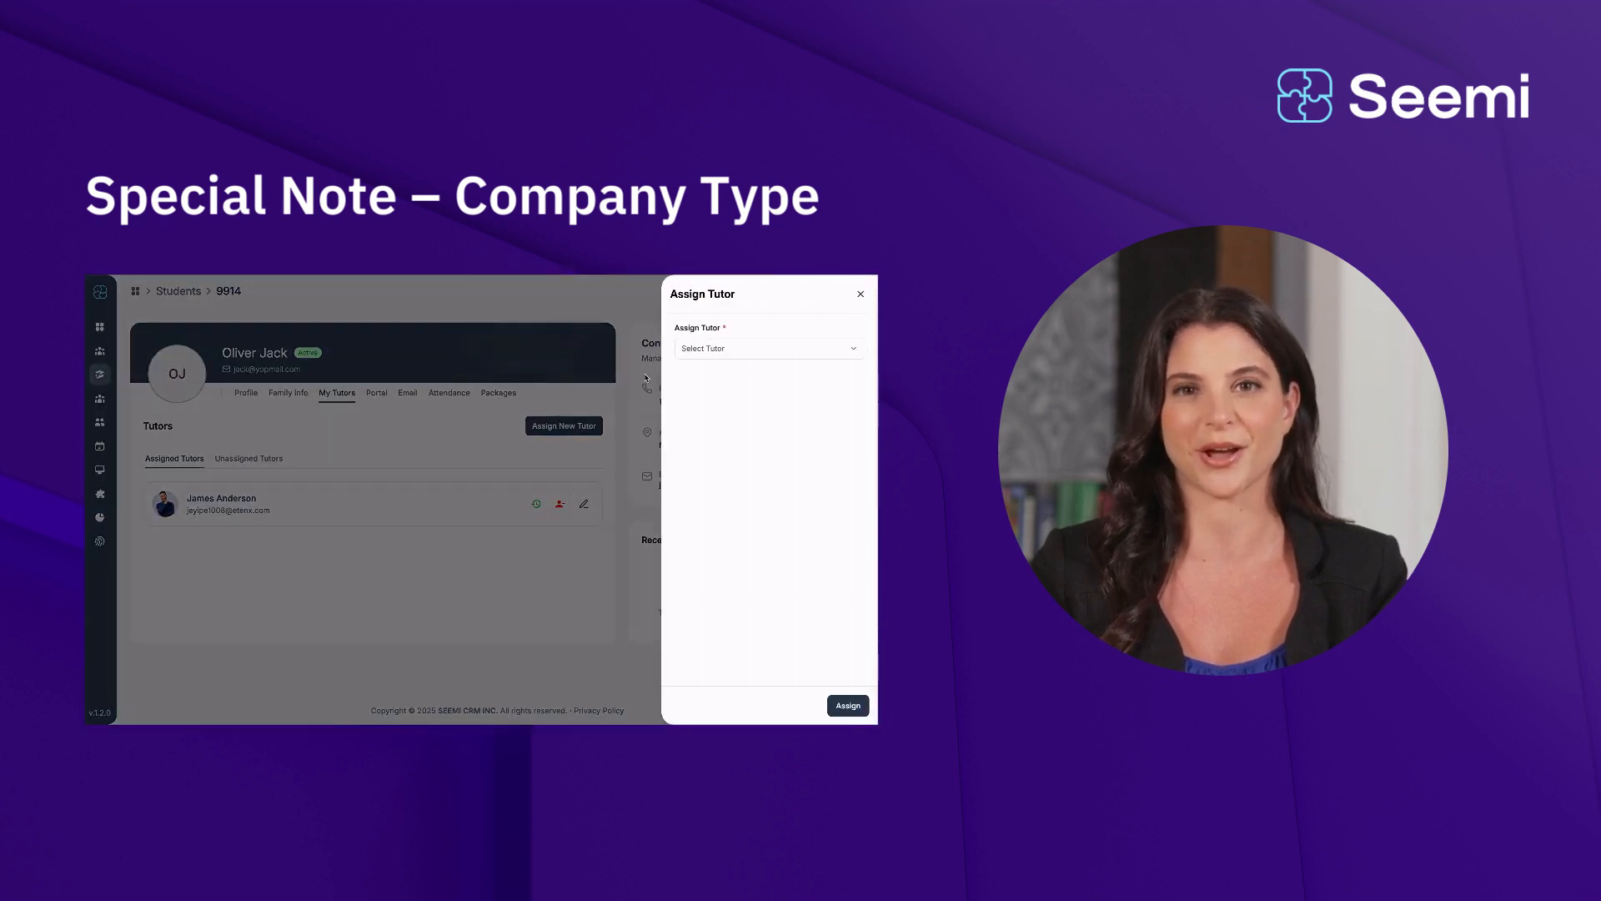
click(722, 349)
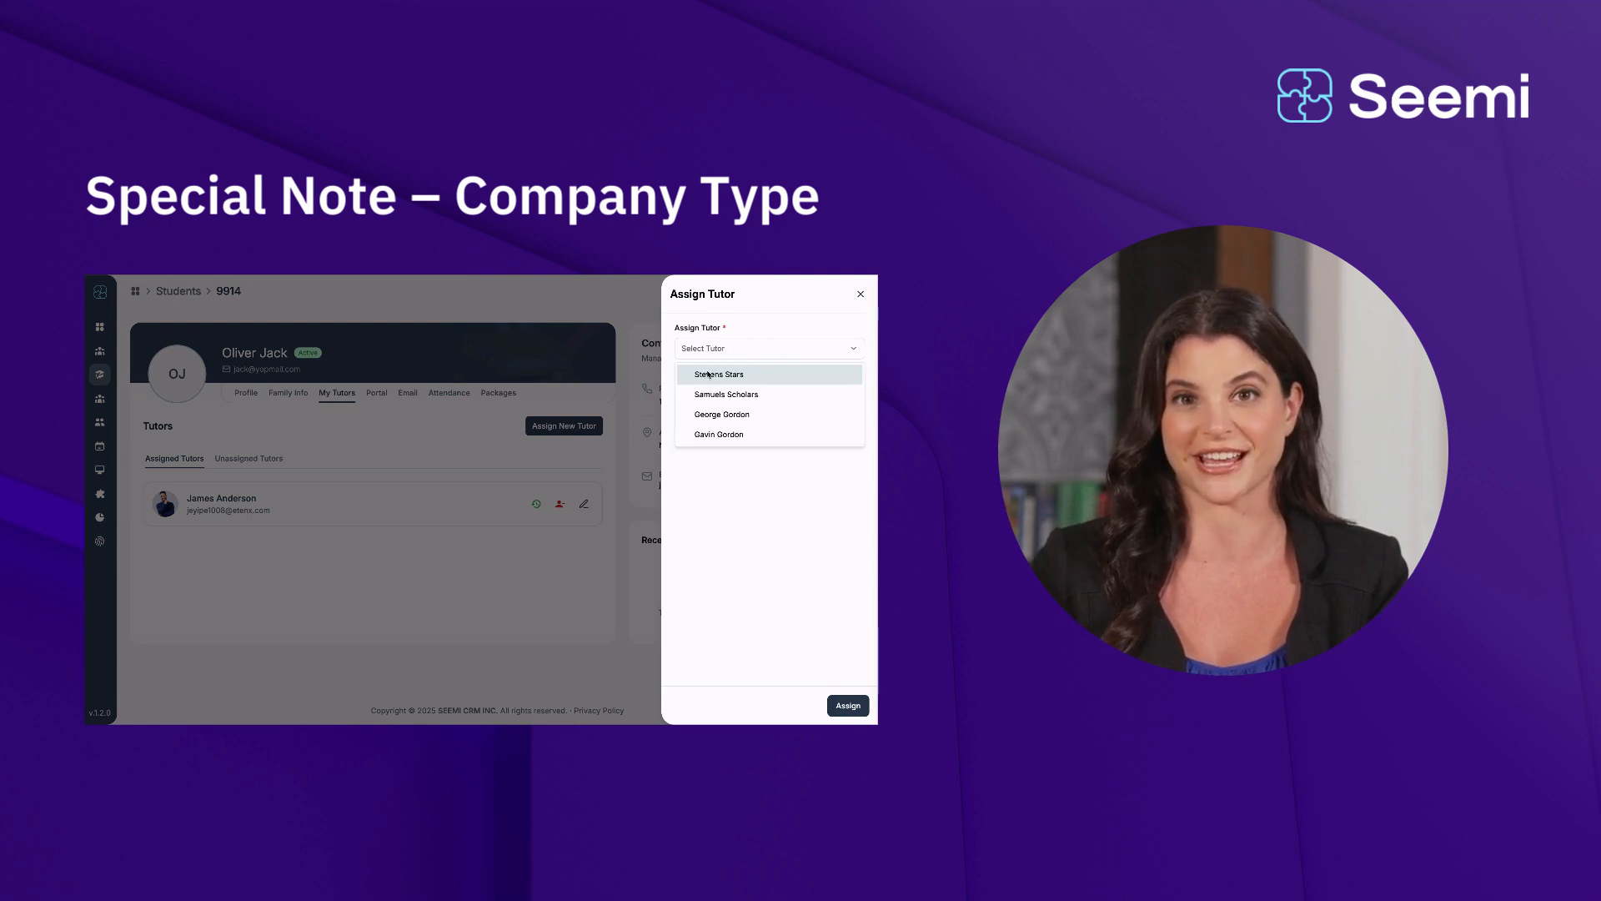
click(708, 376)
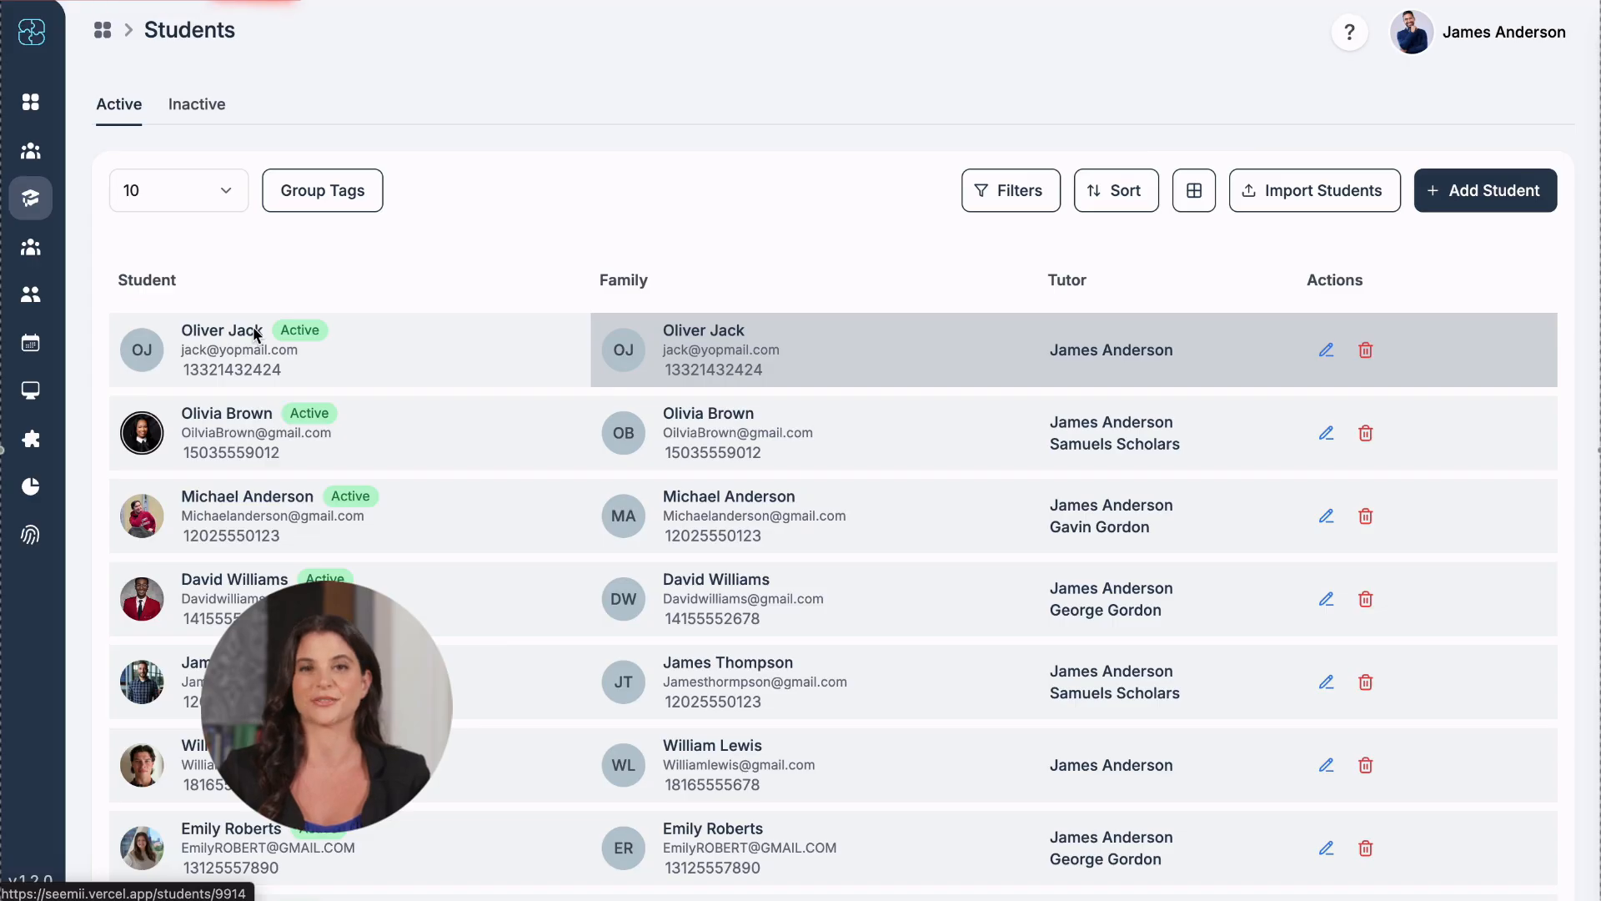
click(253, 326)
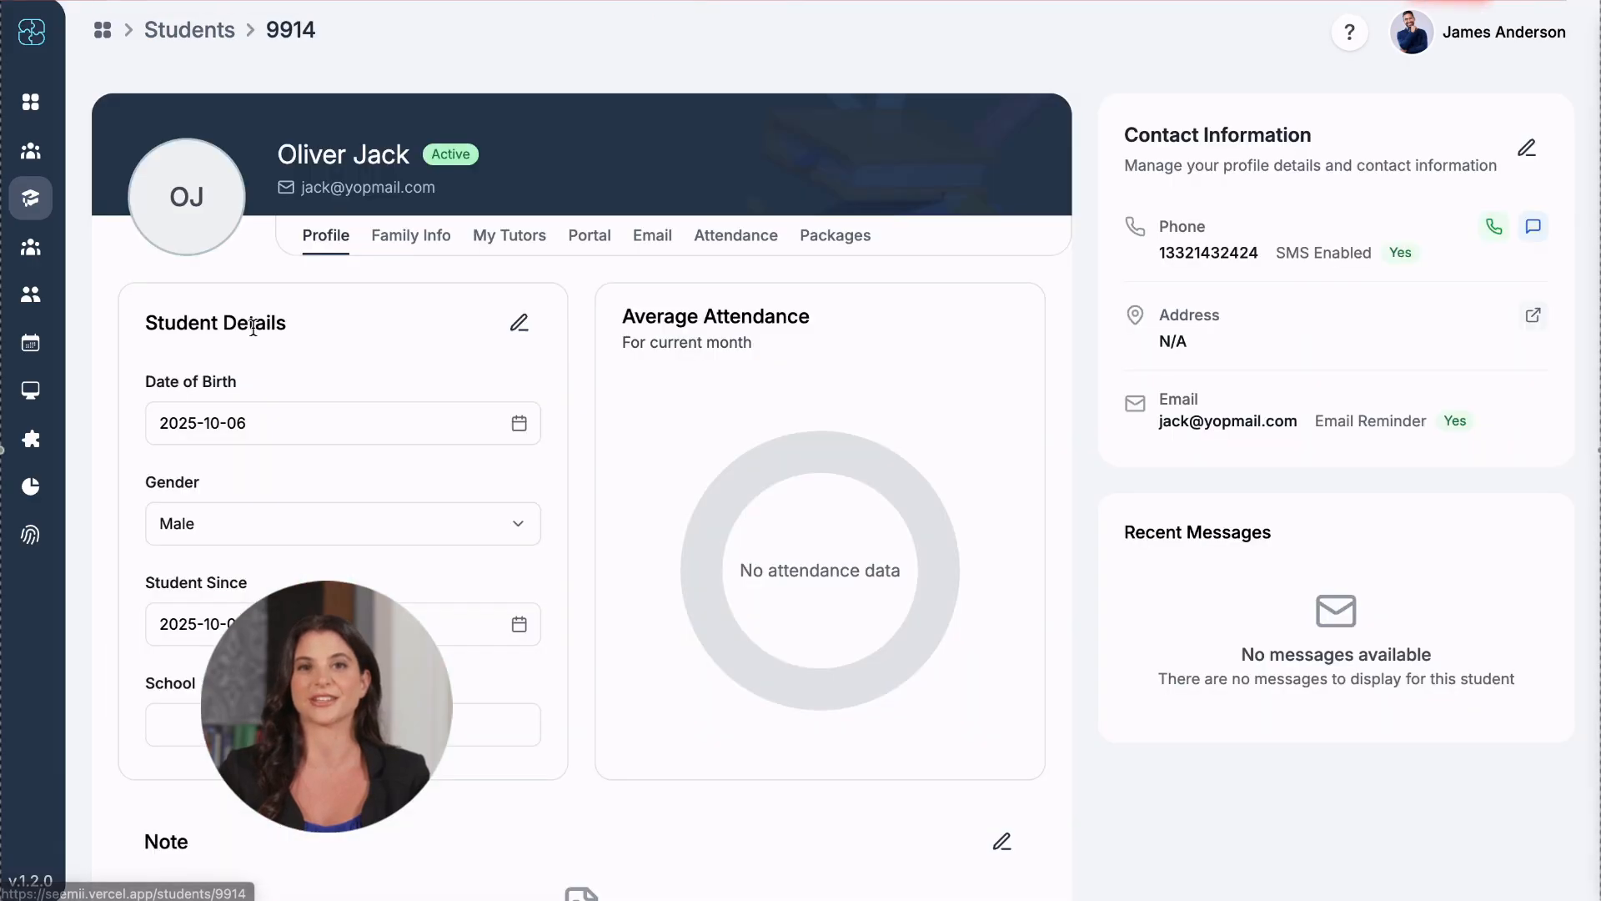
- Check that Bright School's business billing type stays Hybrid (Calendar + Package Based), without saving changes
click(502, 236)
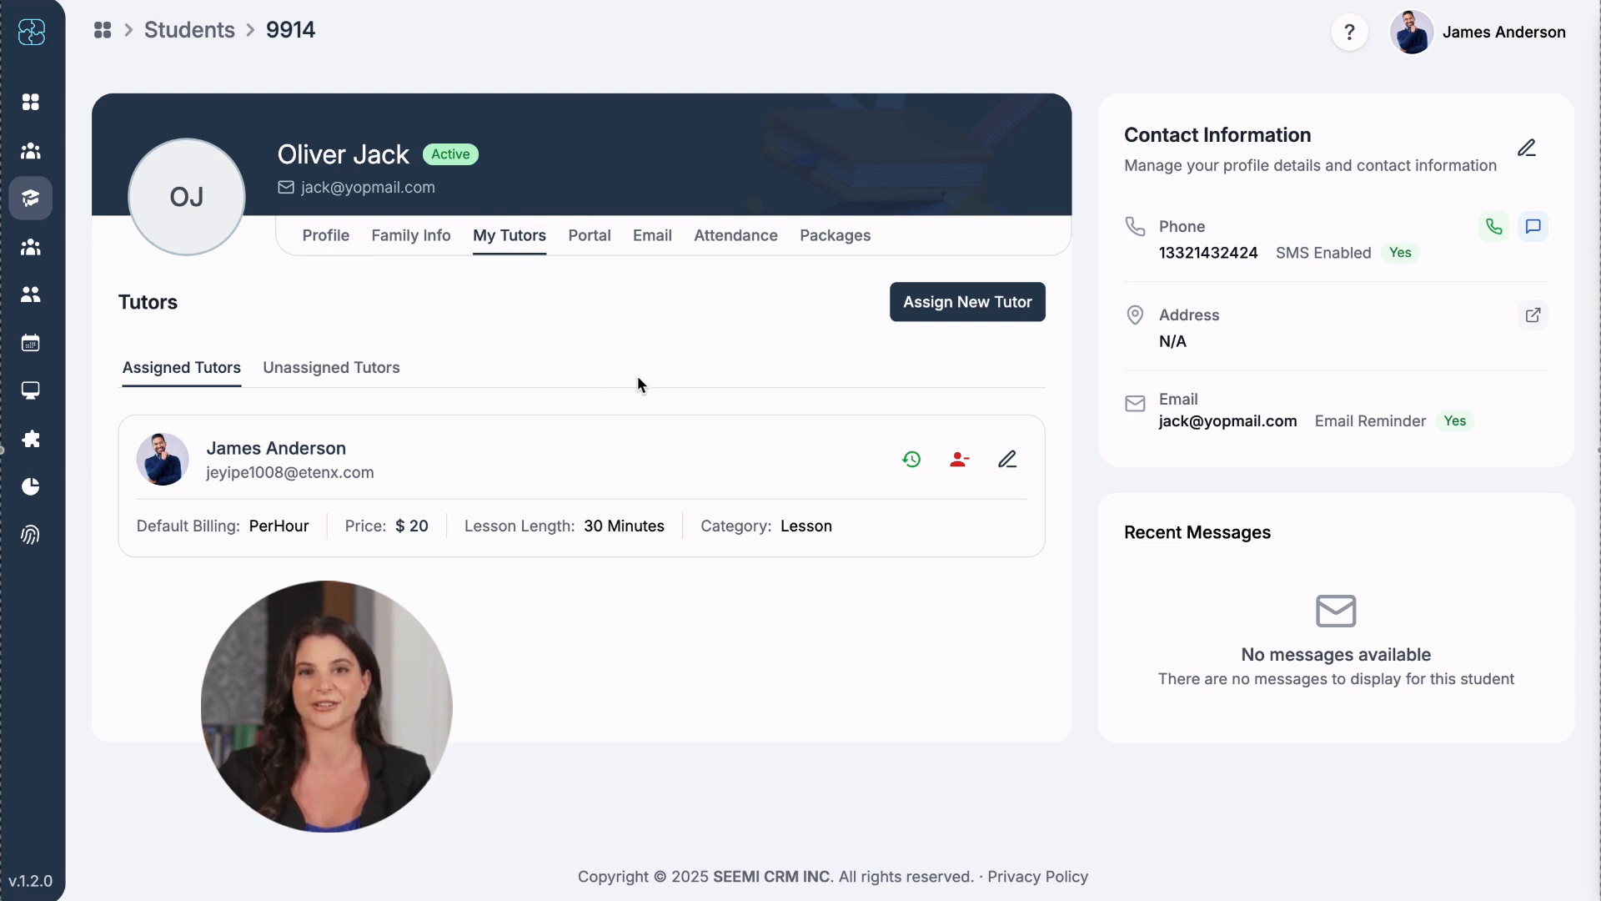
click(1532, 34)
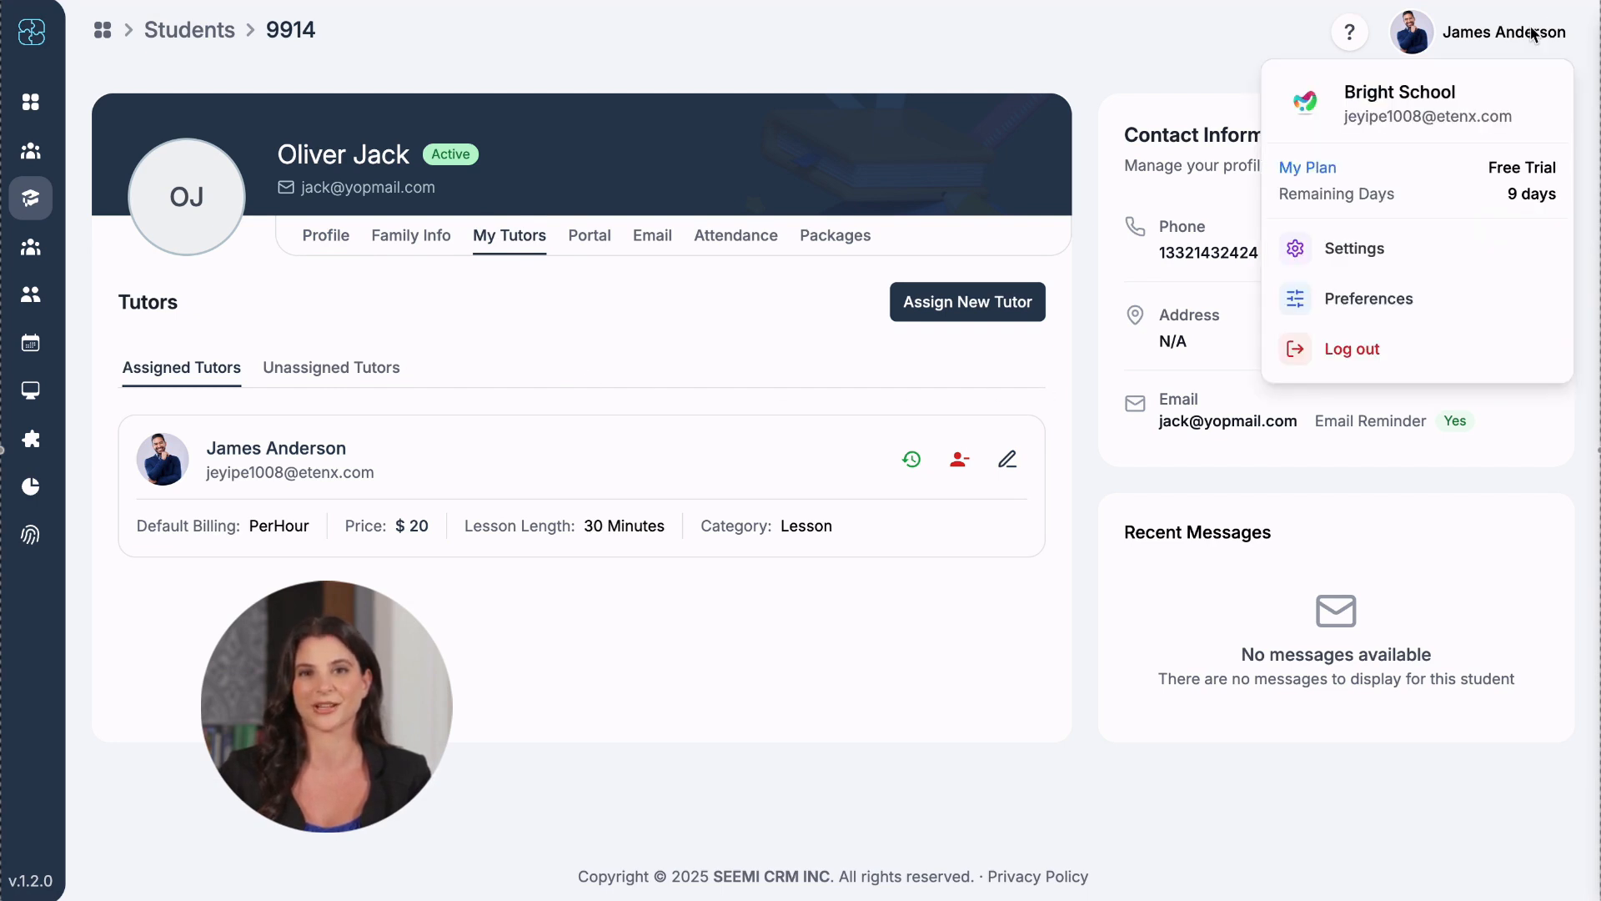
click(1383, 238)
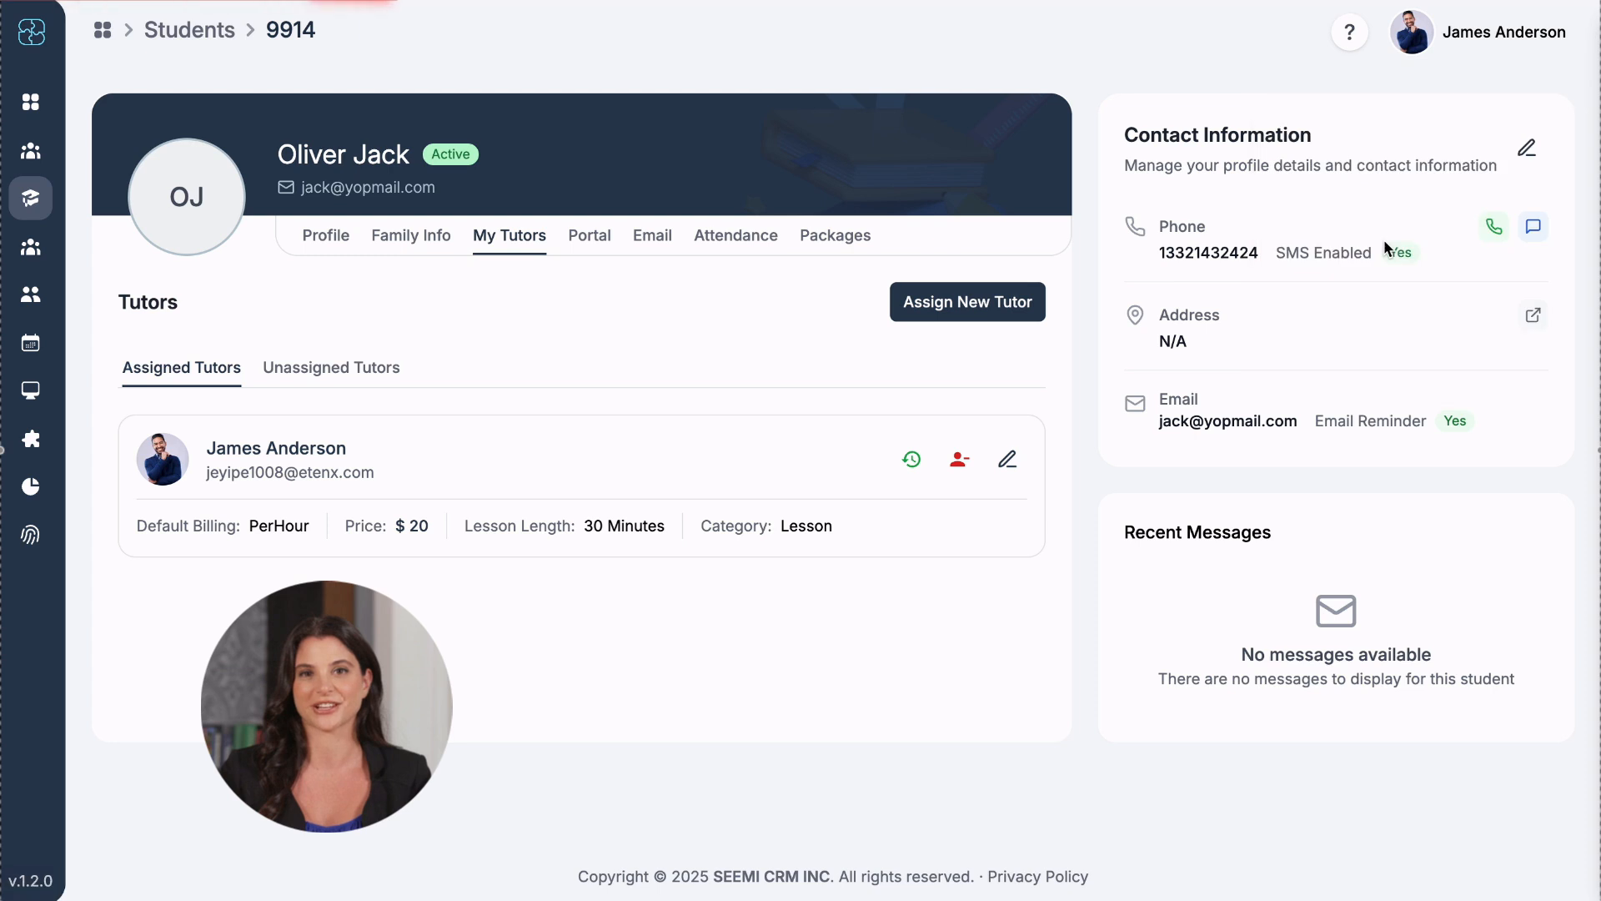
click(1526, 149)
scroll(1338, 526, down, 1)
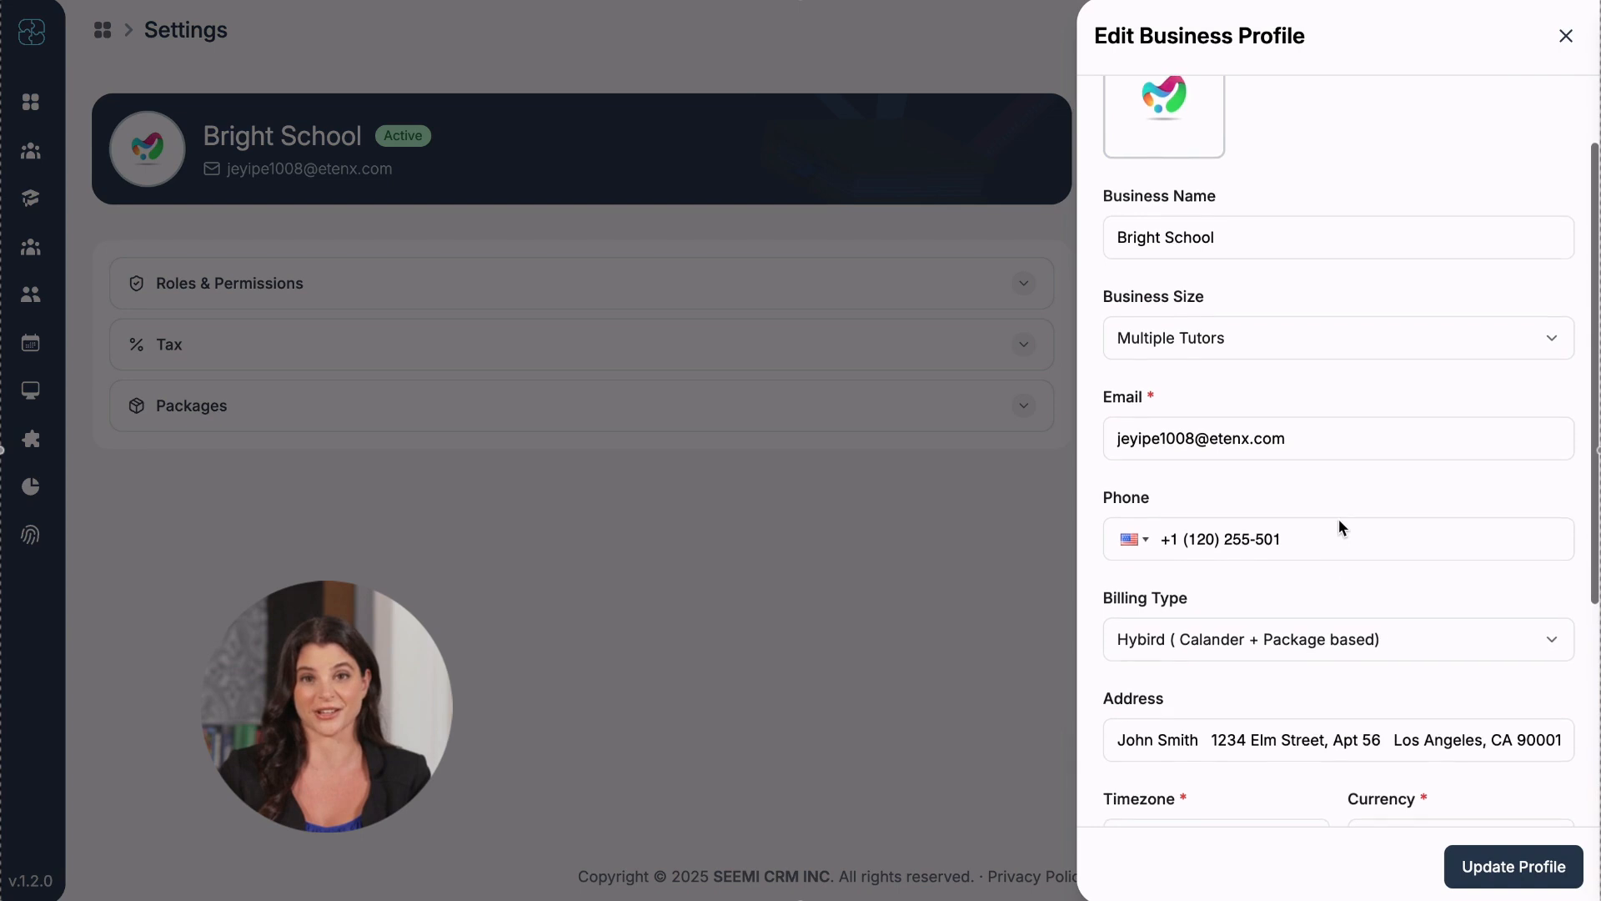
click(1303, 640)
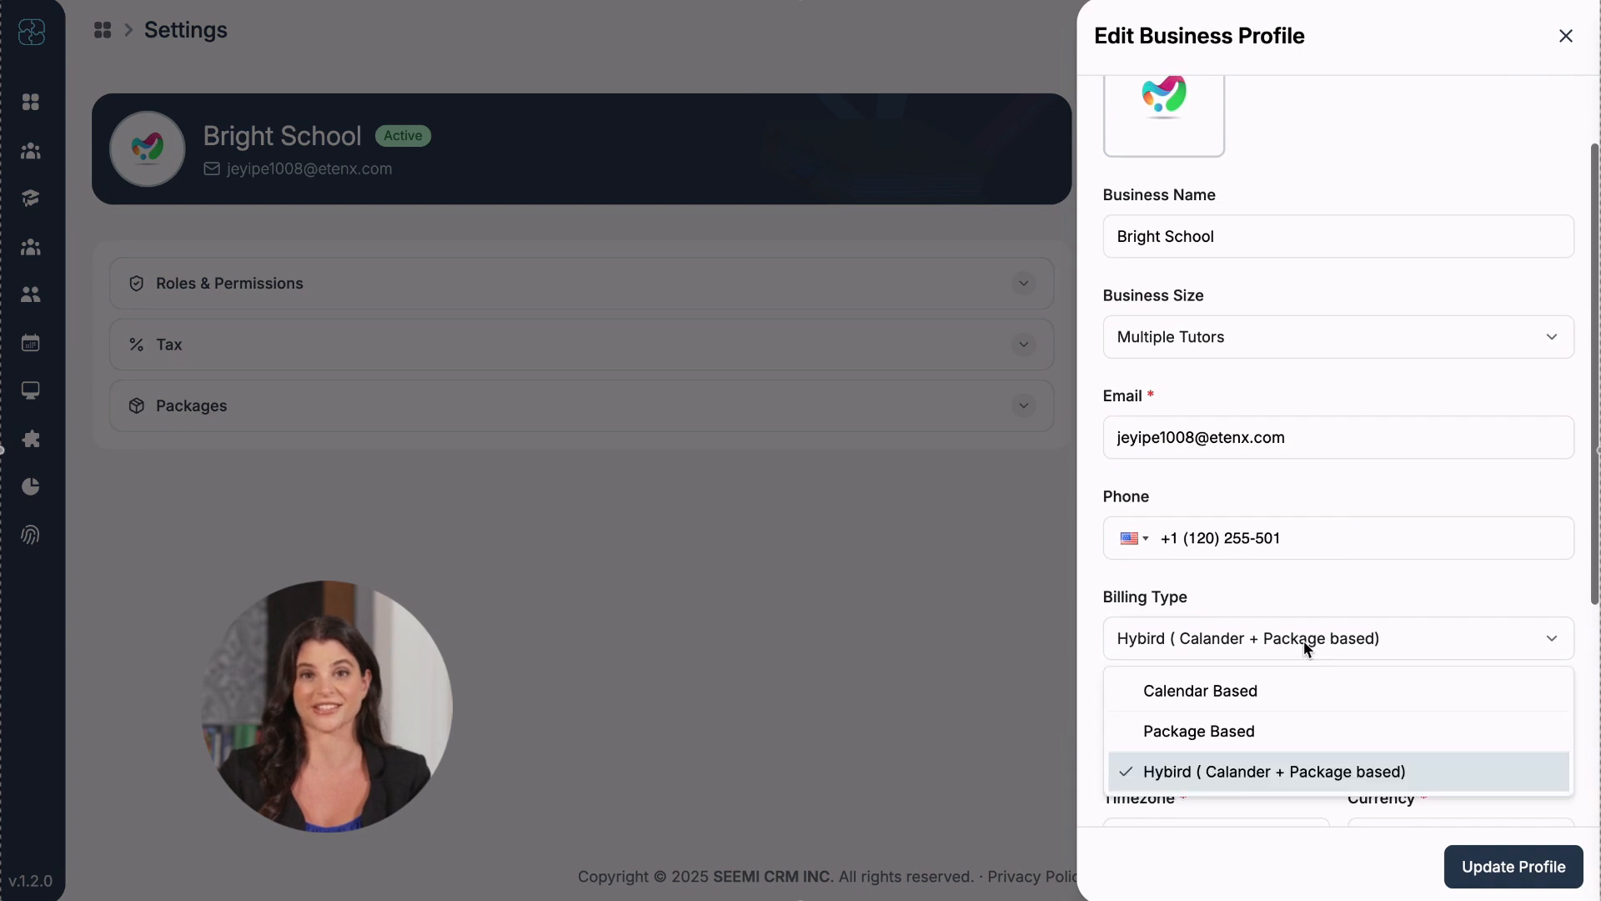
click(1234, 773)
scroll(1310, 625, down, 2)
scroll(1308, 621, down, 1)
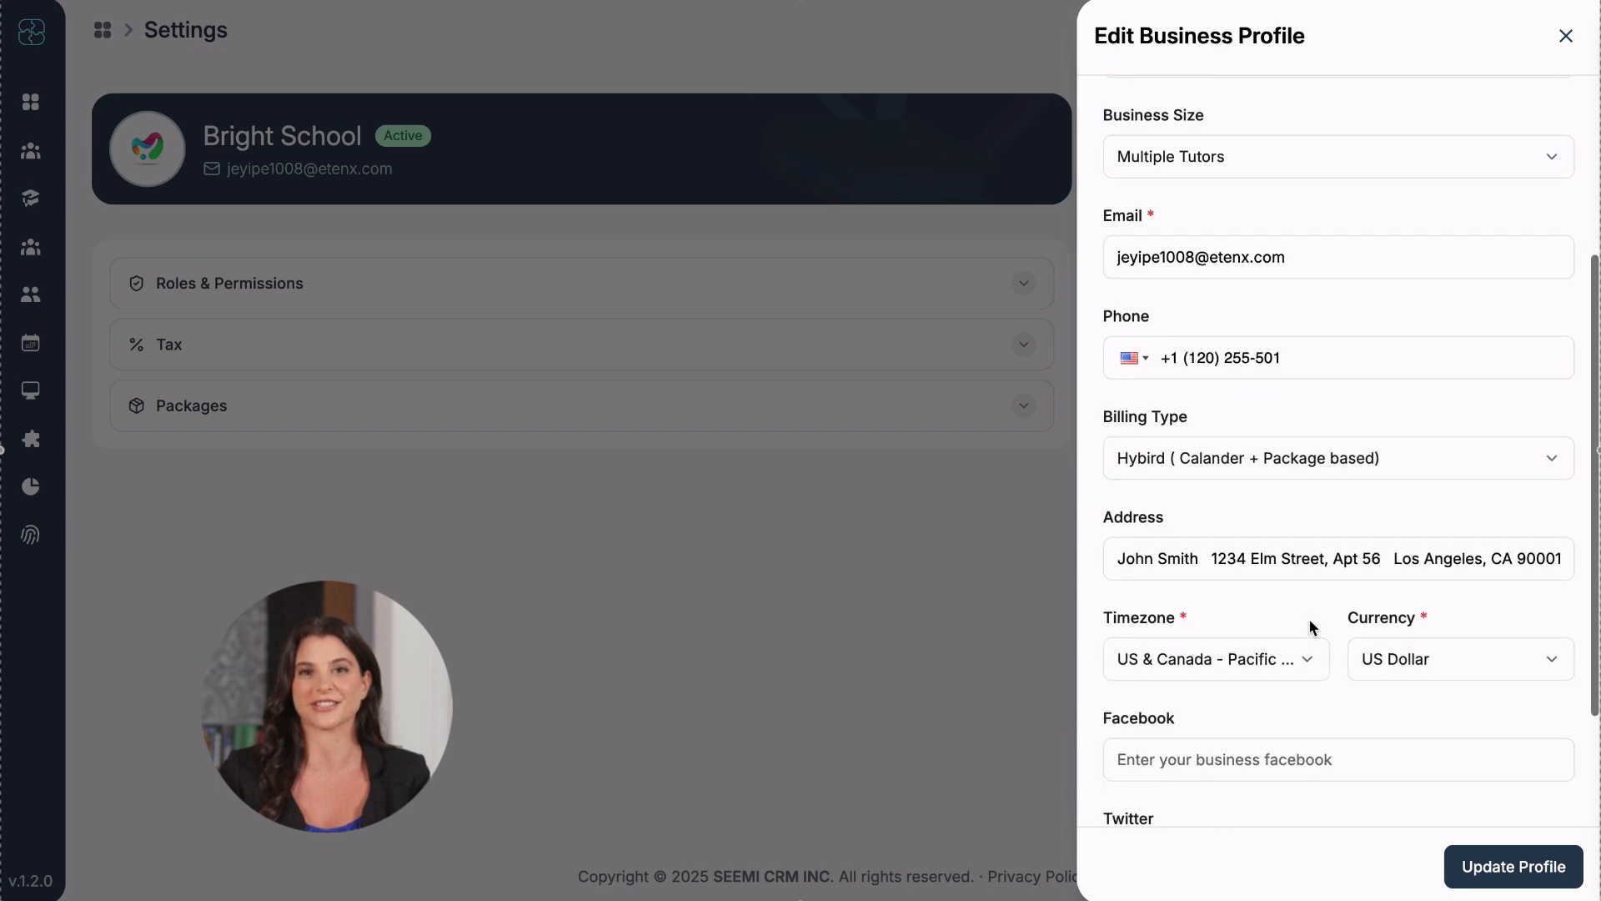
click(837, 711)
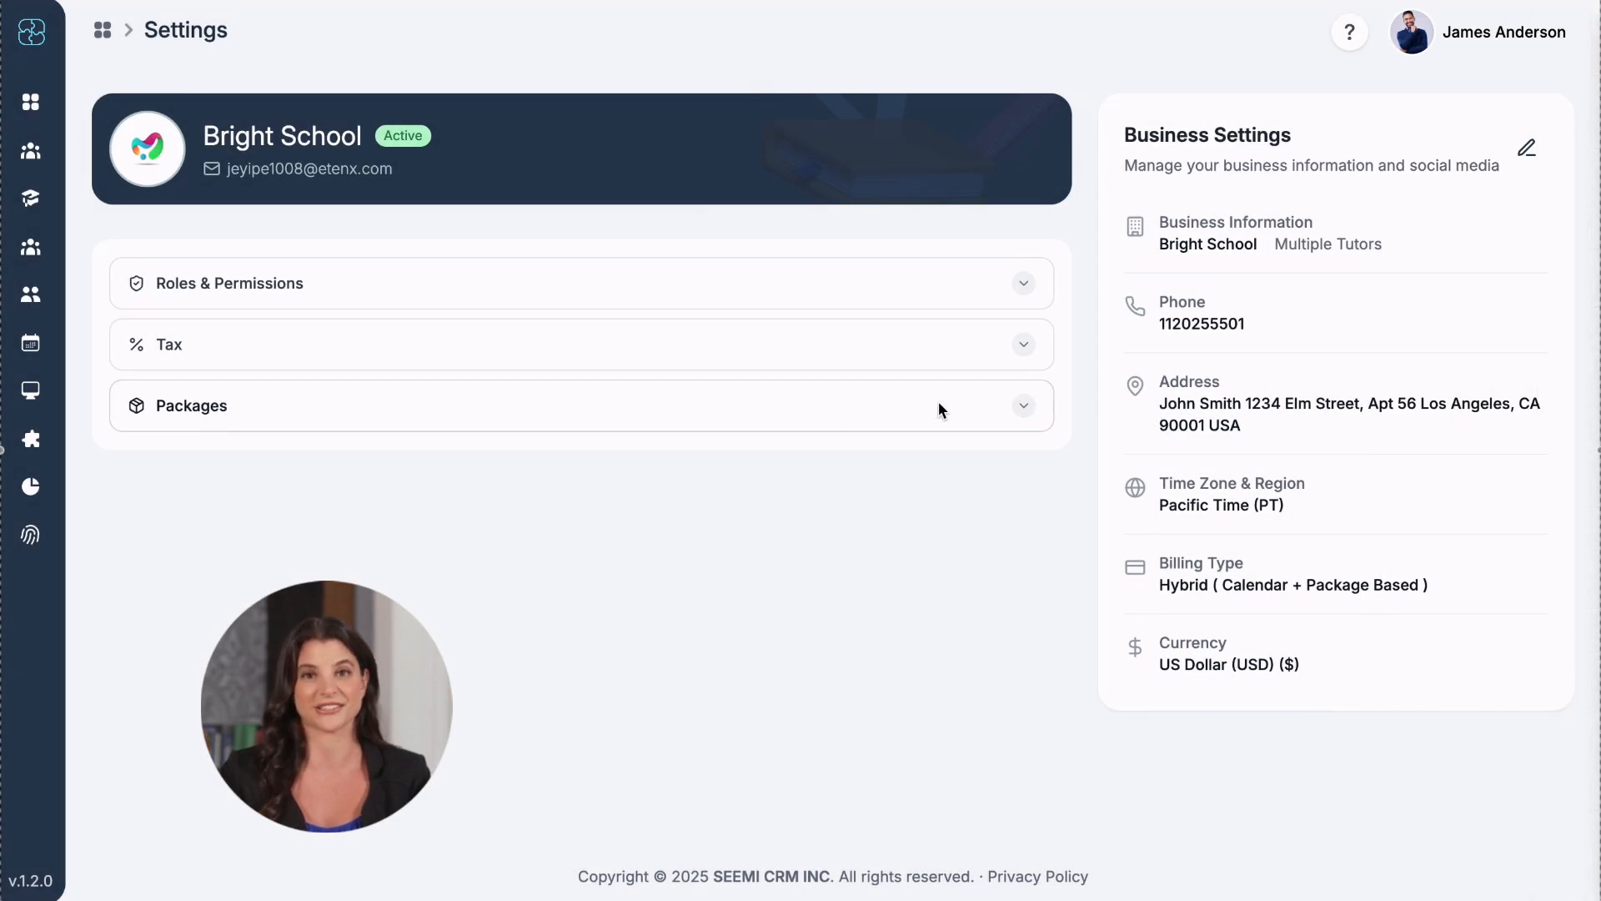
- Expand the Packages settings section and begin adding a package
click(1023, 405)
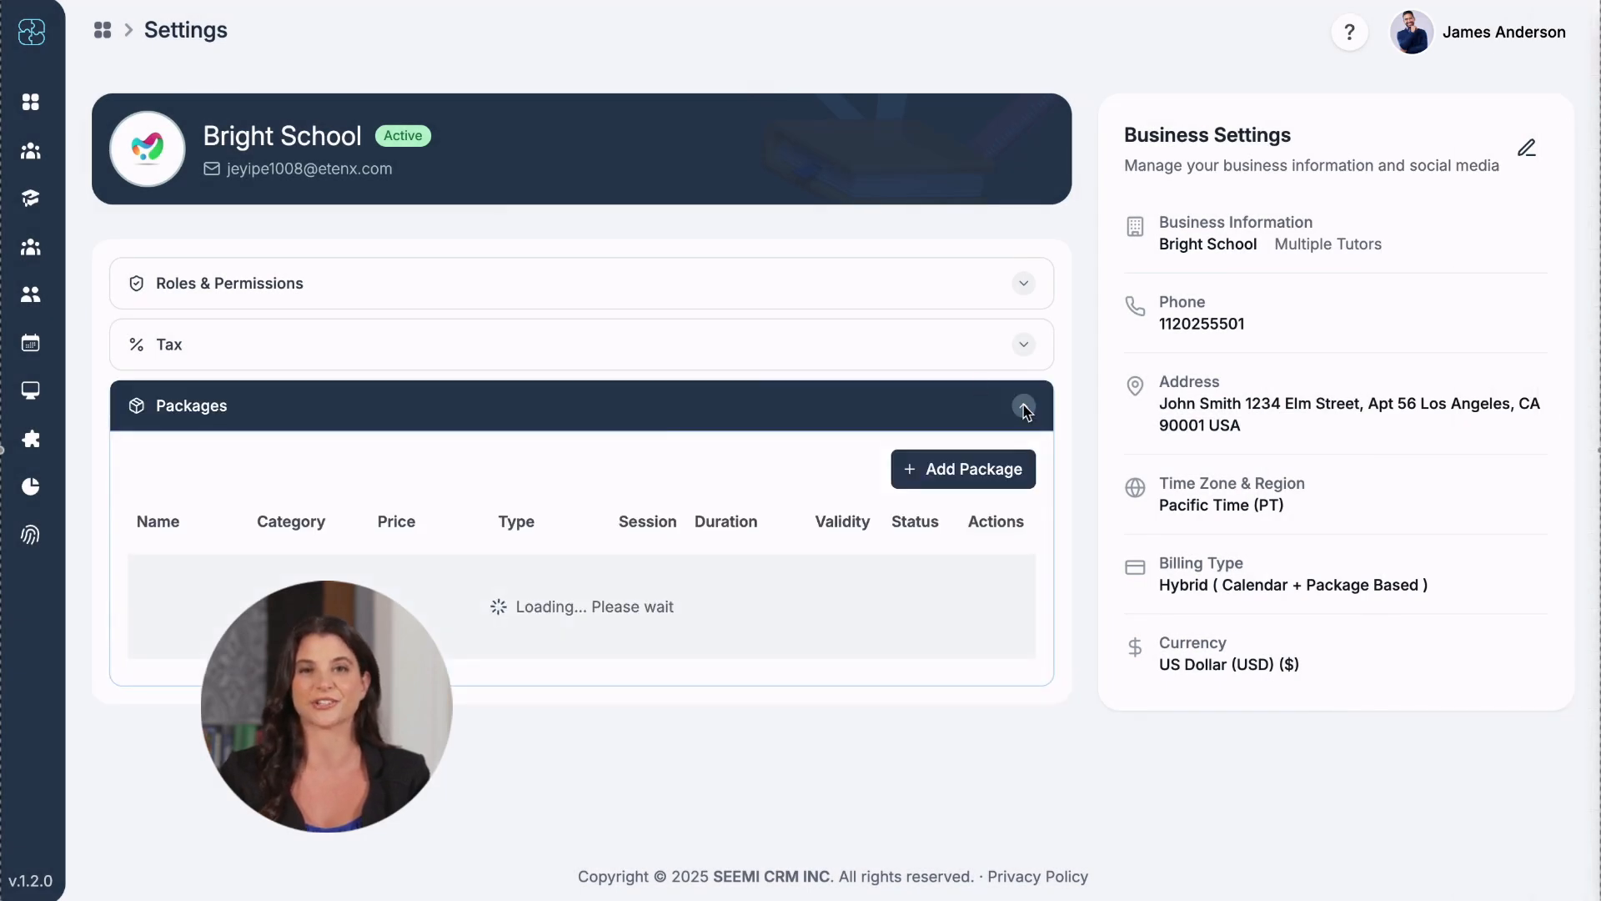
click(948, 472)
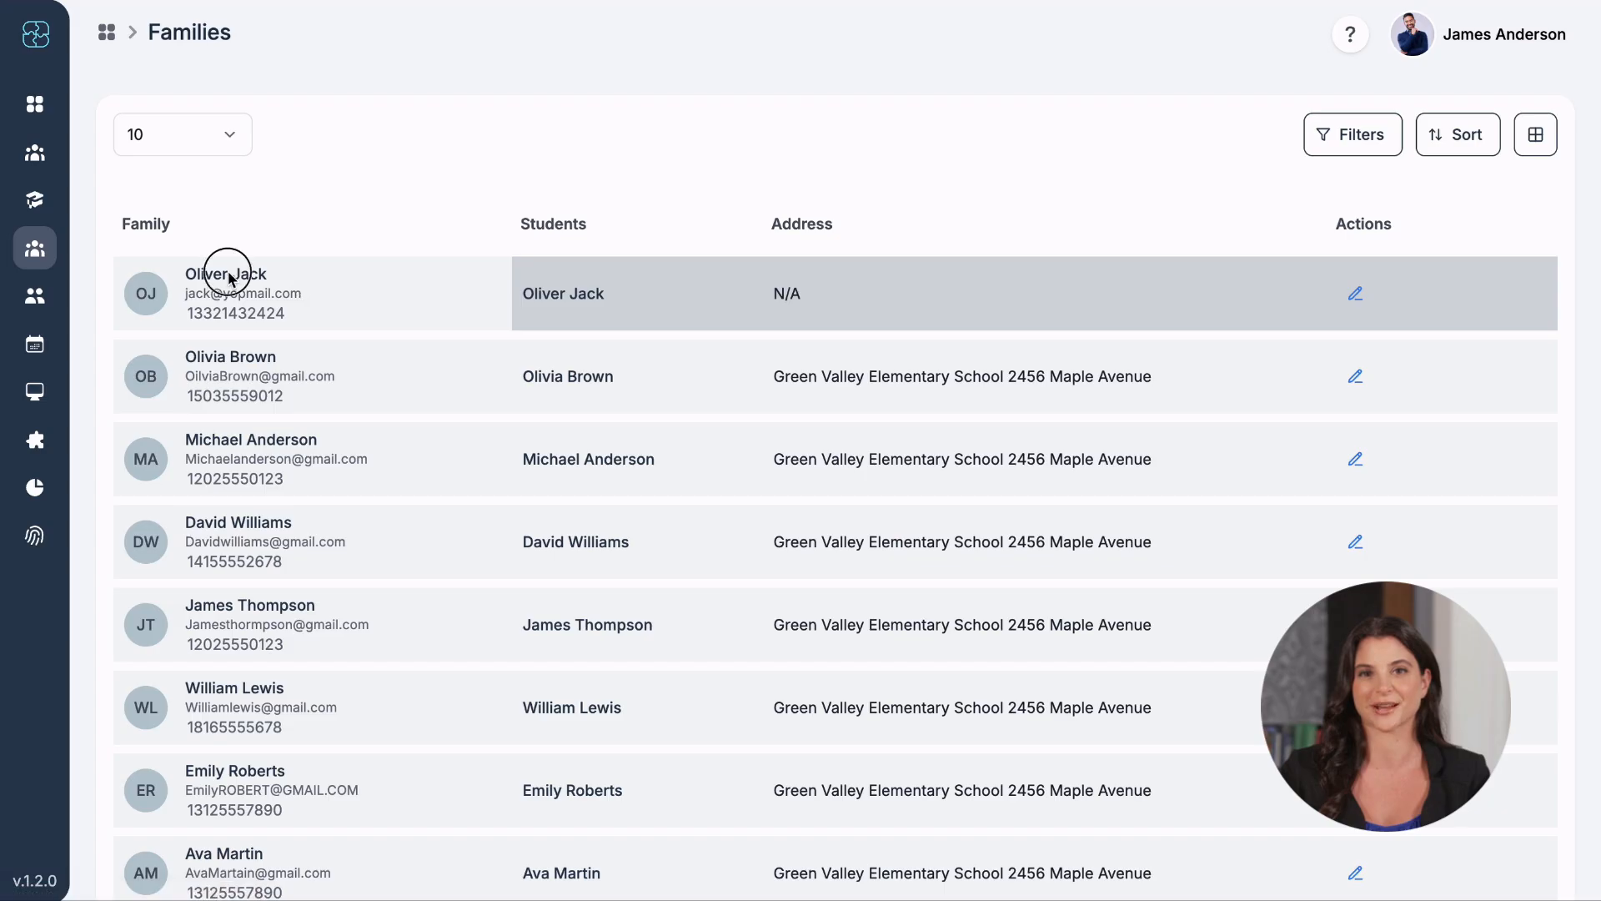
click(228, 274)
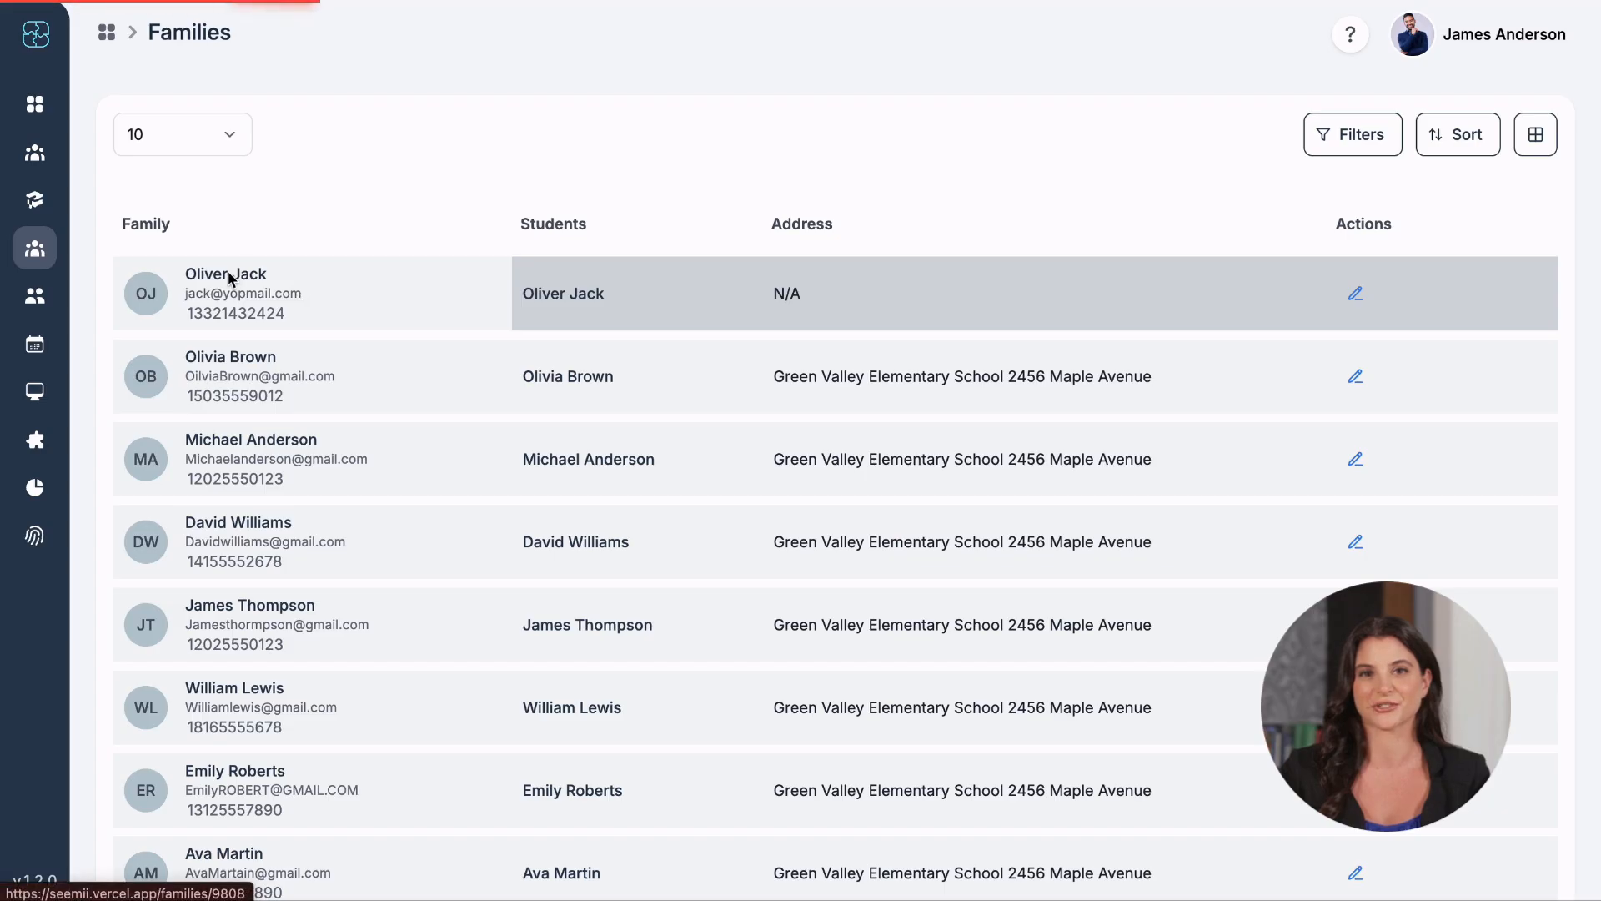
click(491, 239)
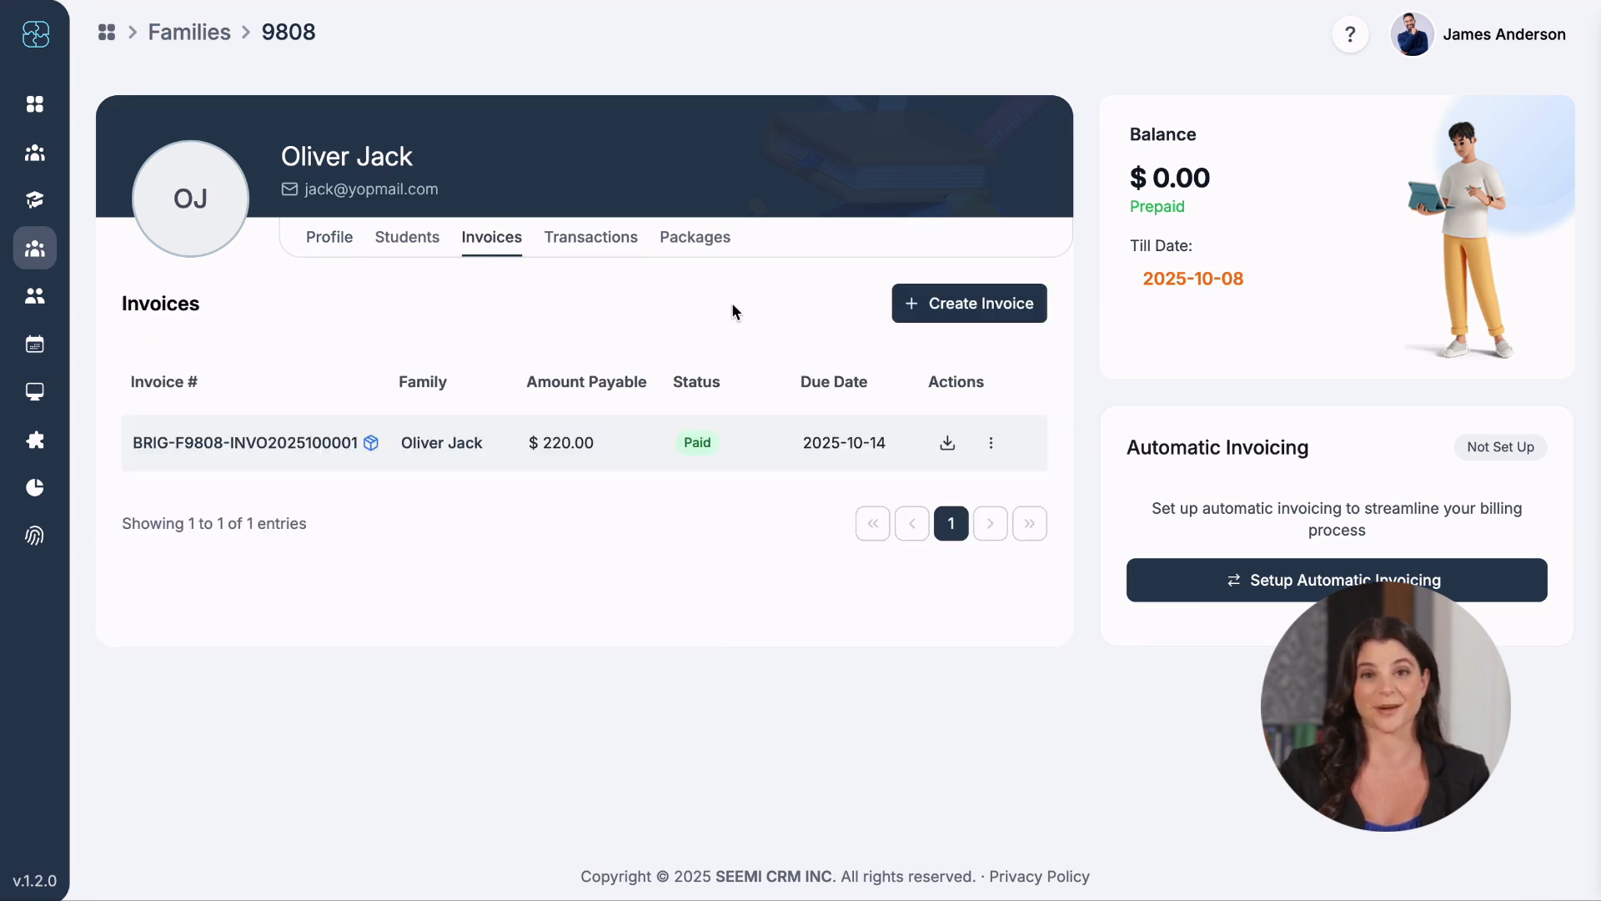
click(957, 307)
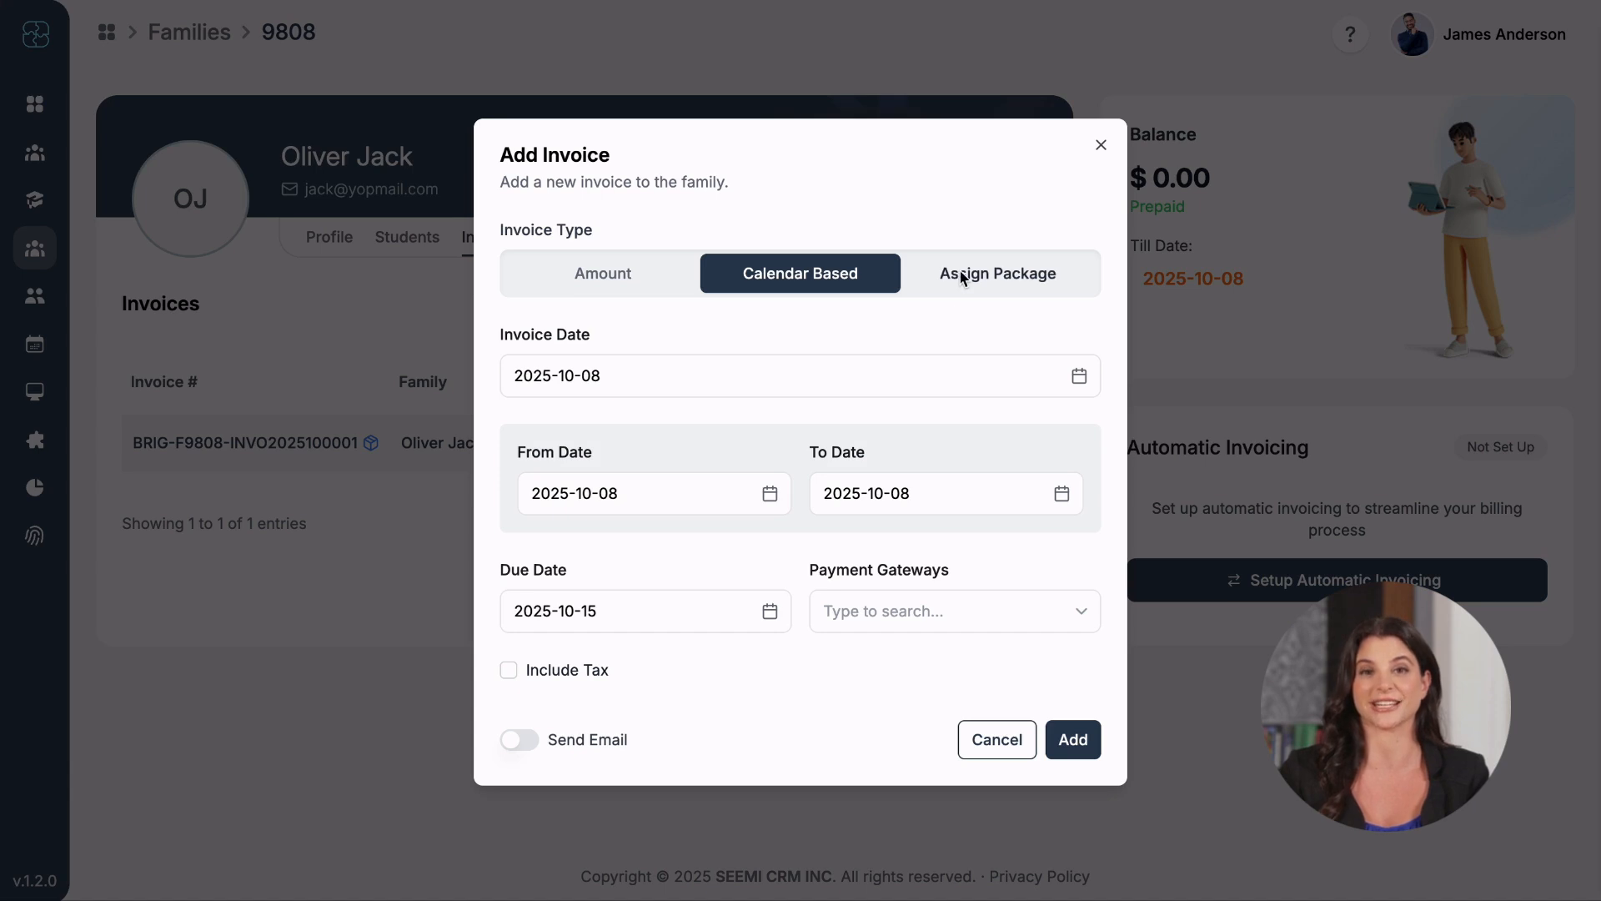
click(958, 273)
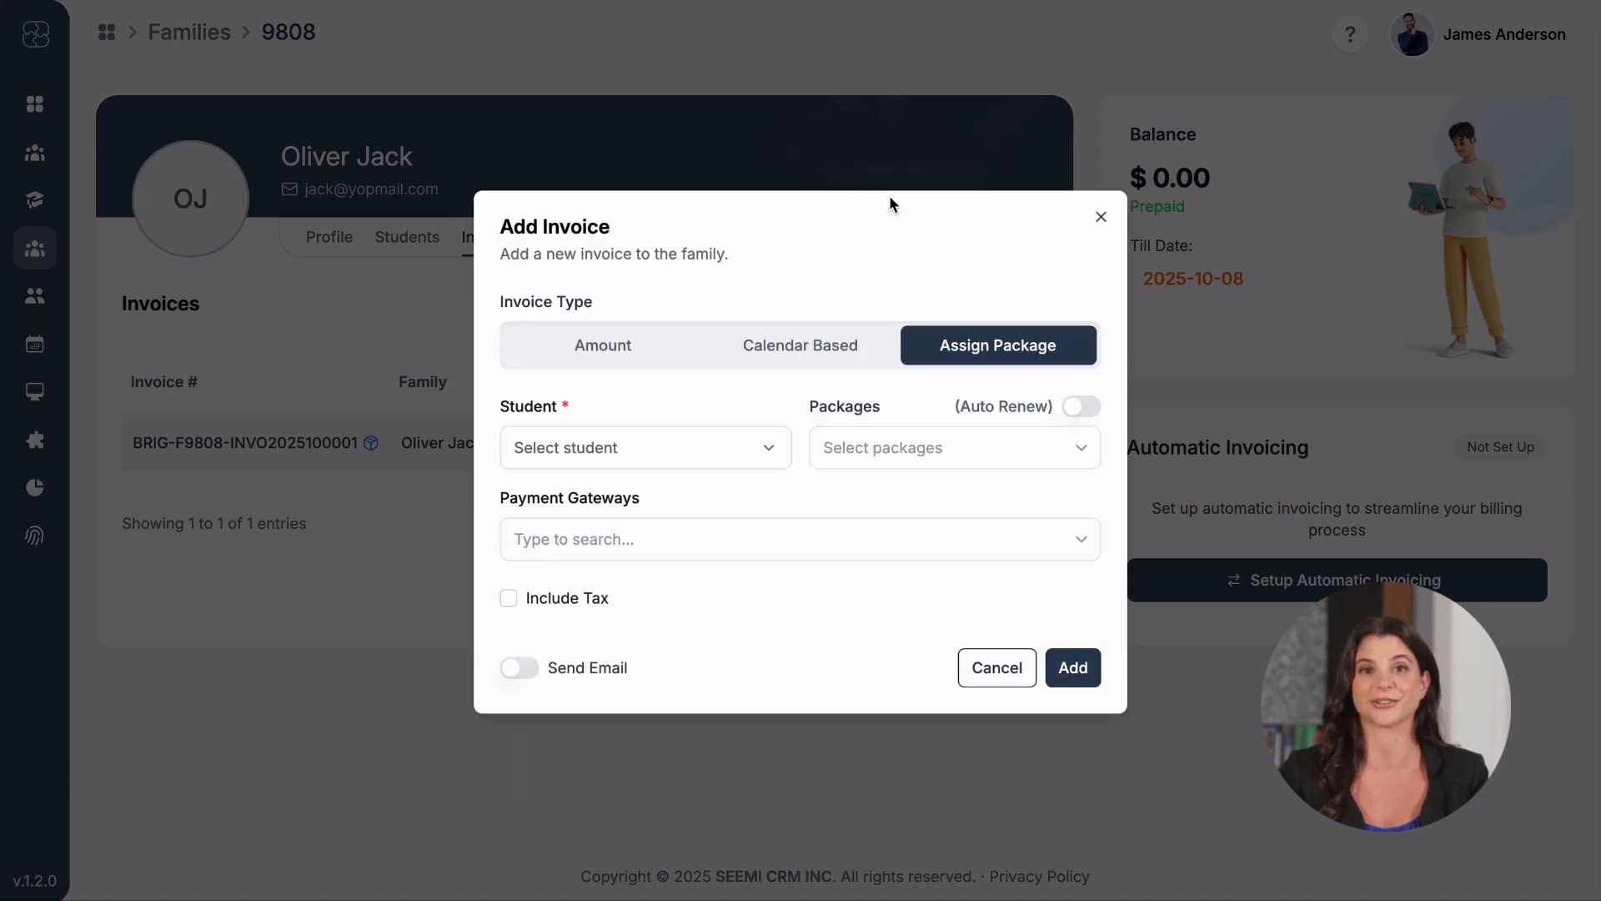
click(673, 443)
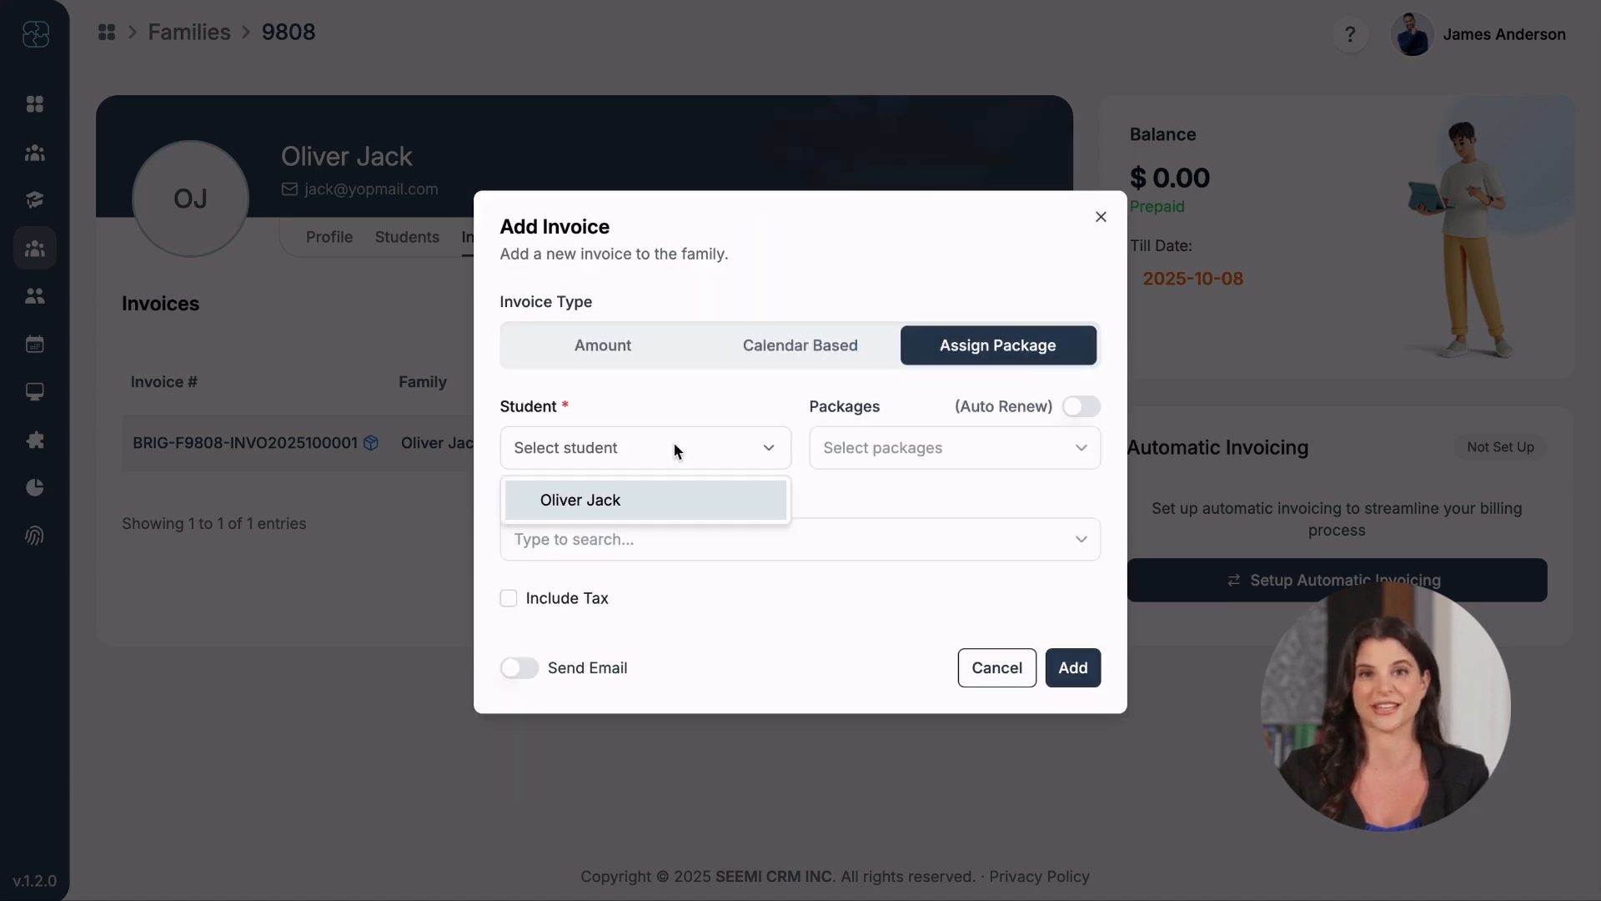
click(581, 505)
click(841, 448)
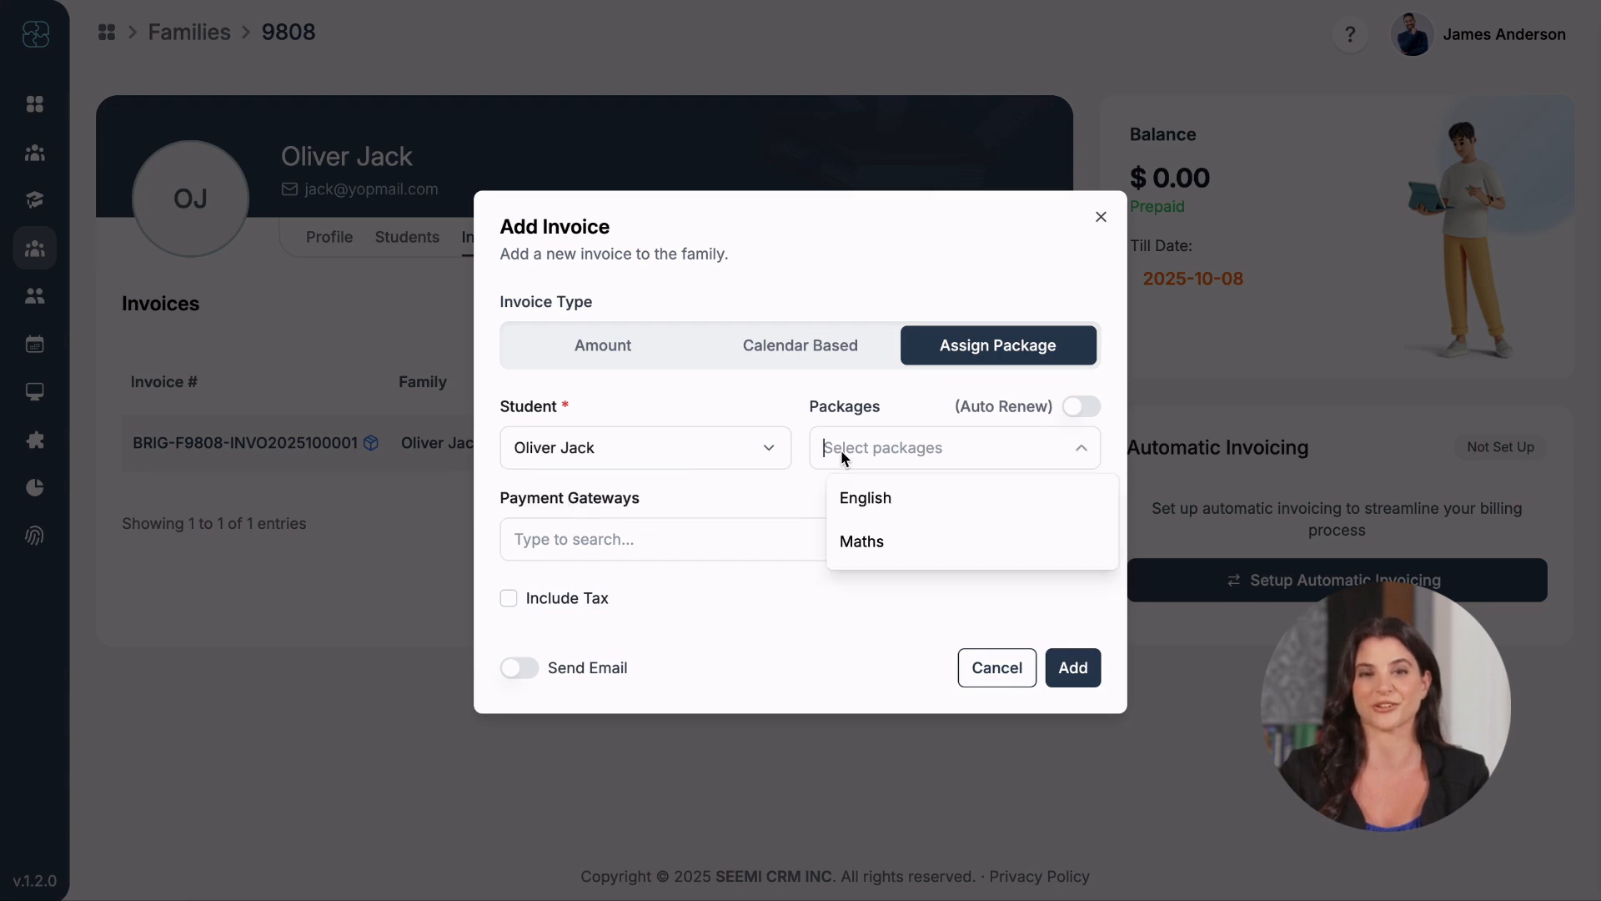
click(847, 495)
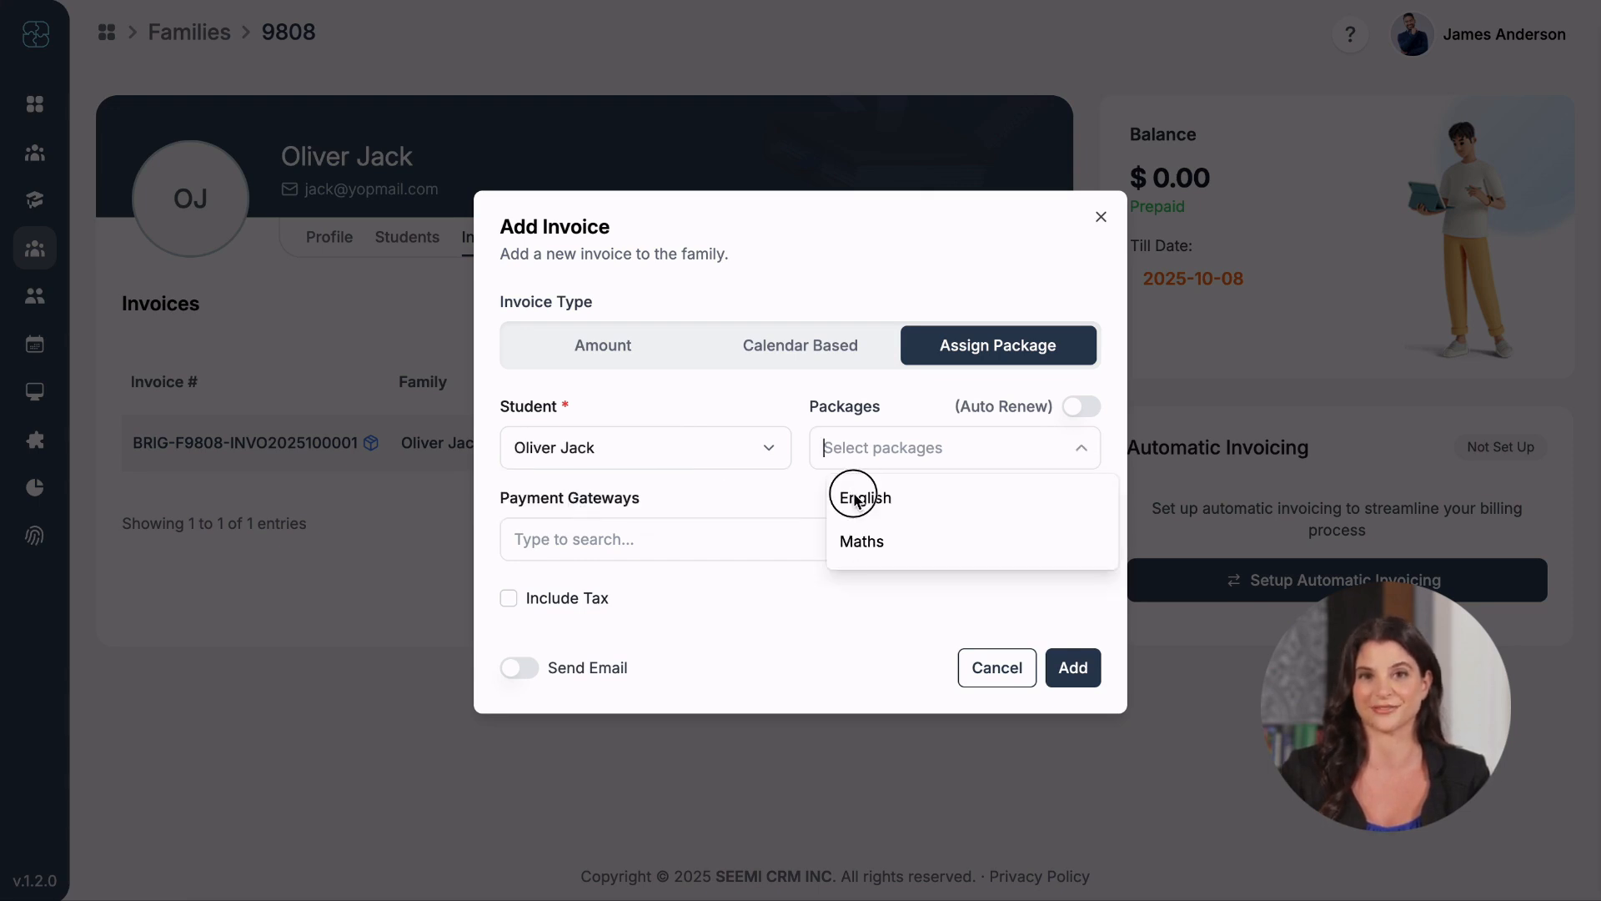
click(788, 477)
- Bill via Stripe with VAT (10%), email the family, and create the $330.00 invoice
click(1076, 406)
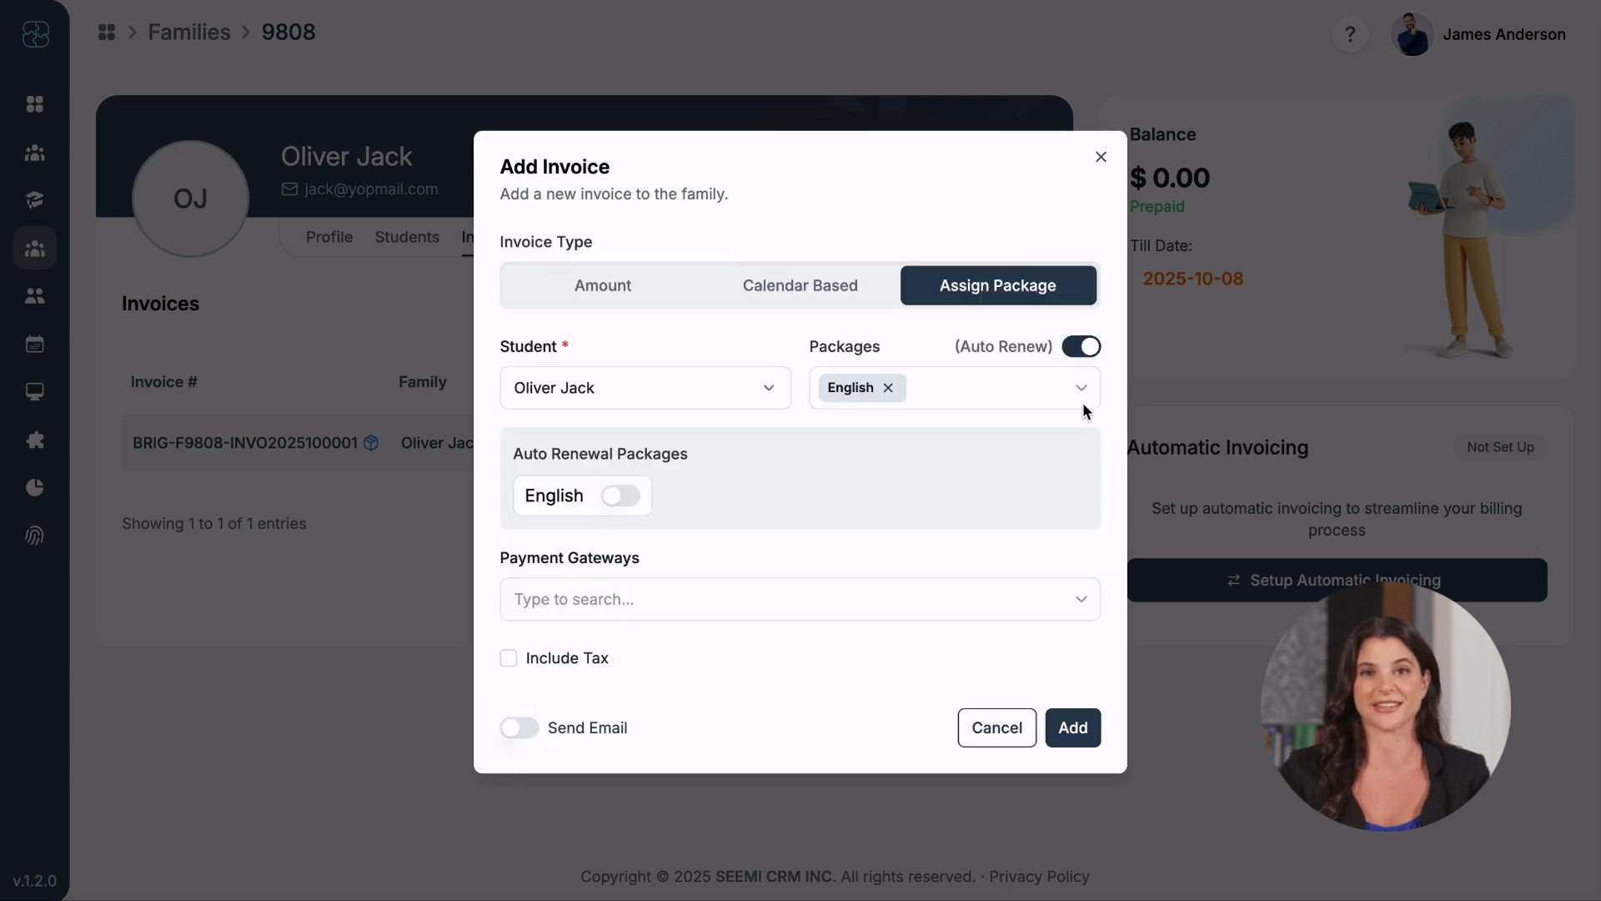
click(1080, 356)
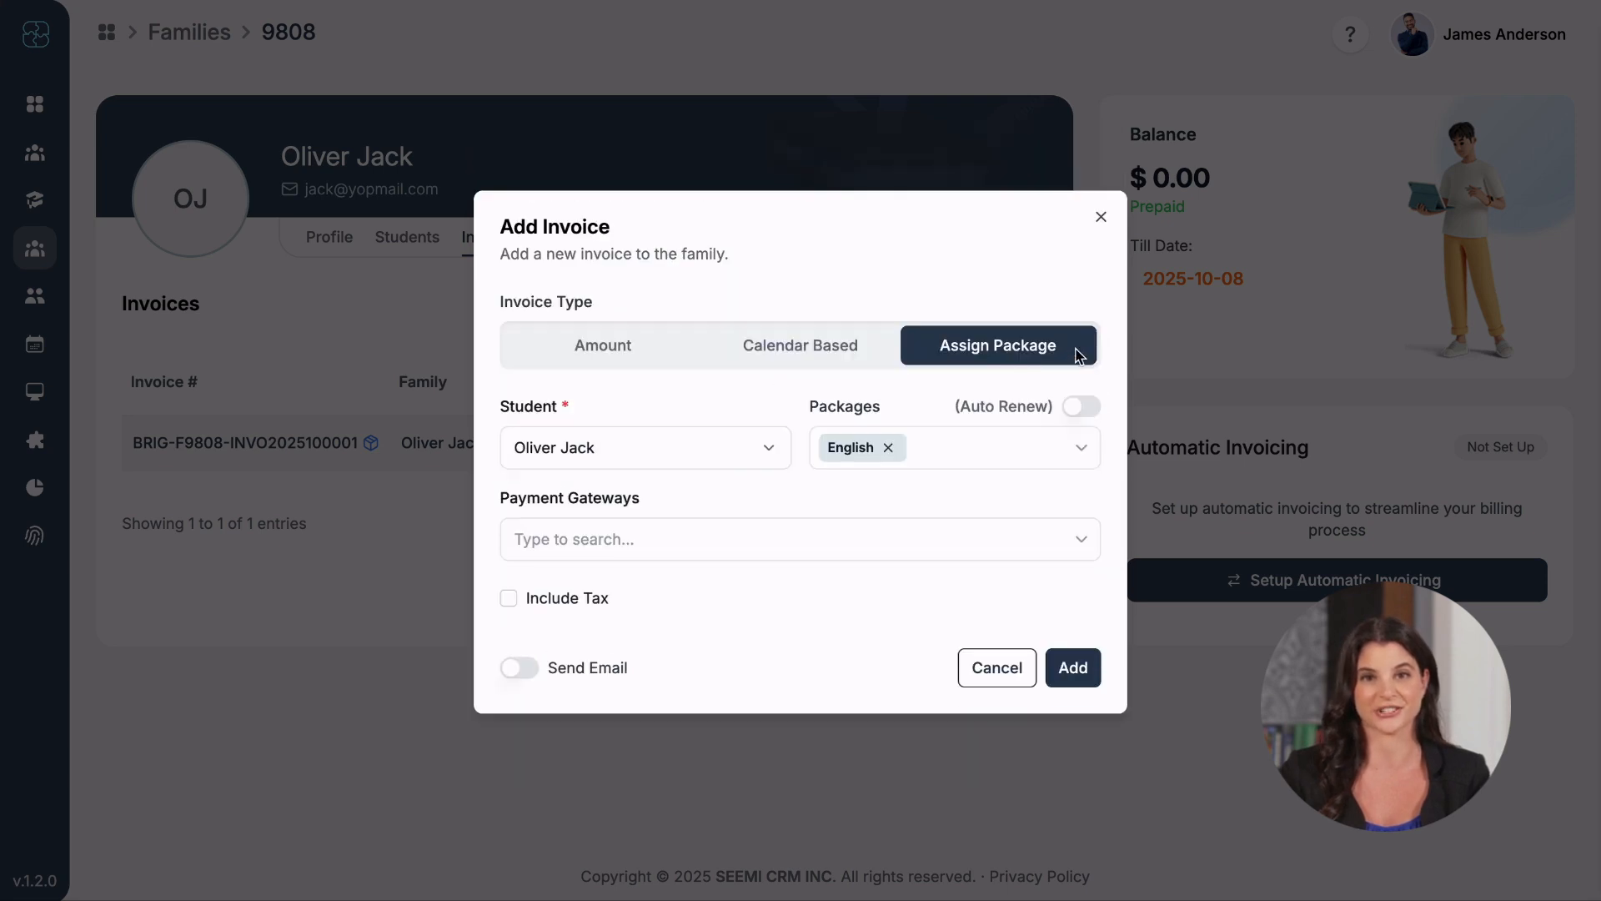
click(674, 539)
click(570, 592)
click(652, 634)
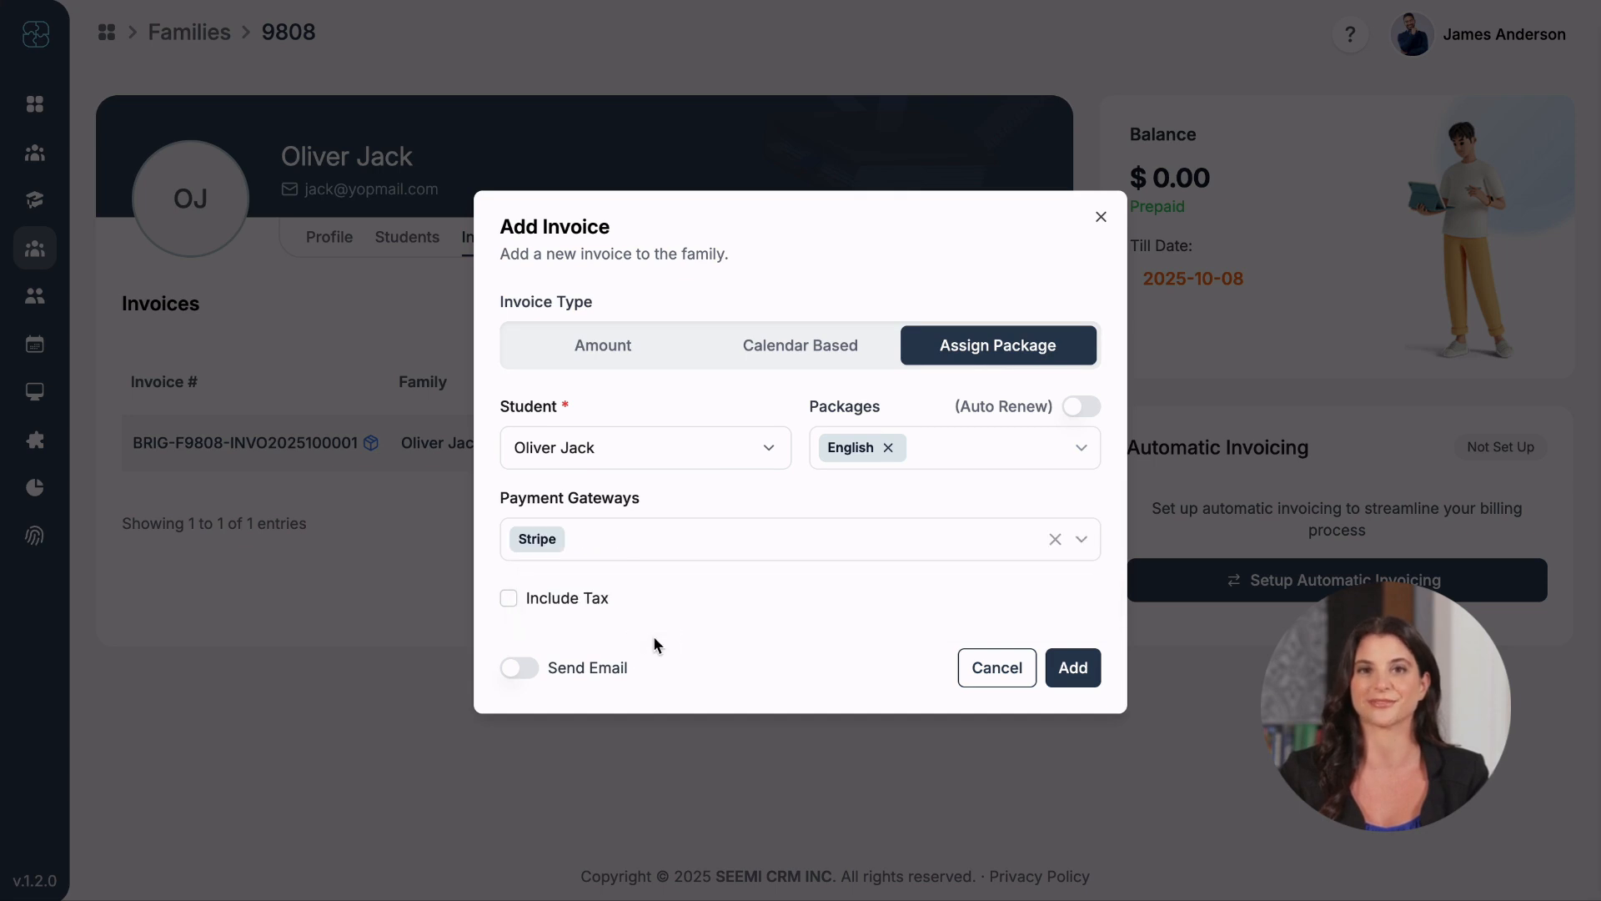
click(509, 599)
click(550, 687)
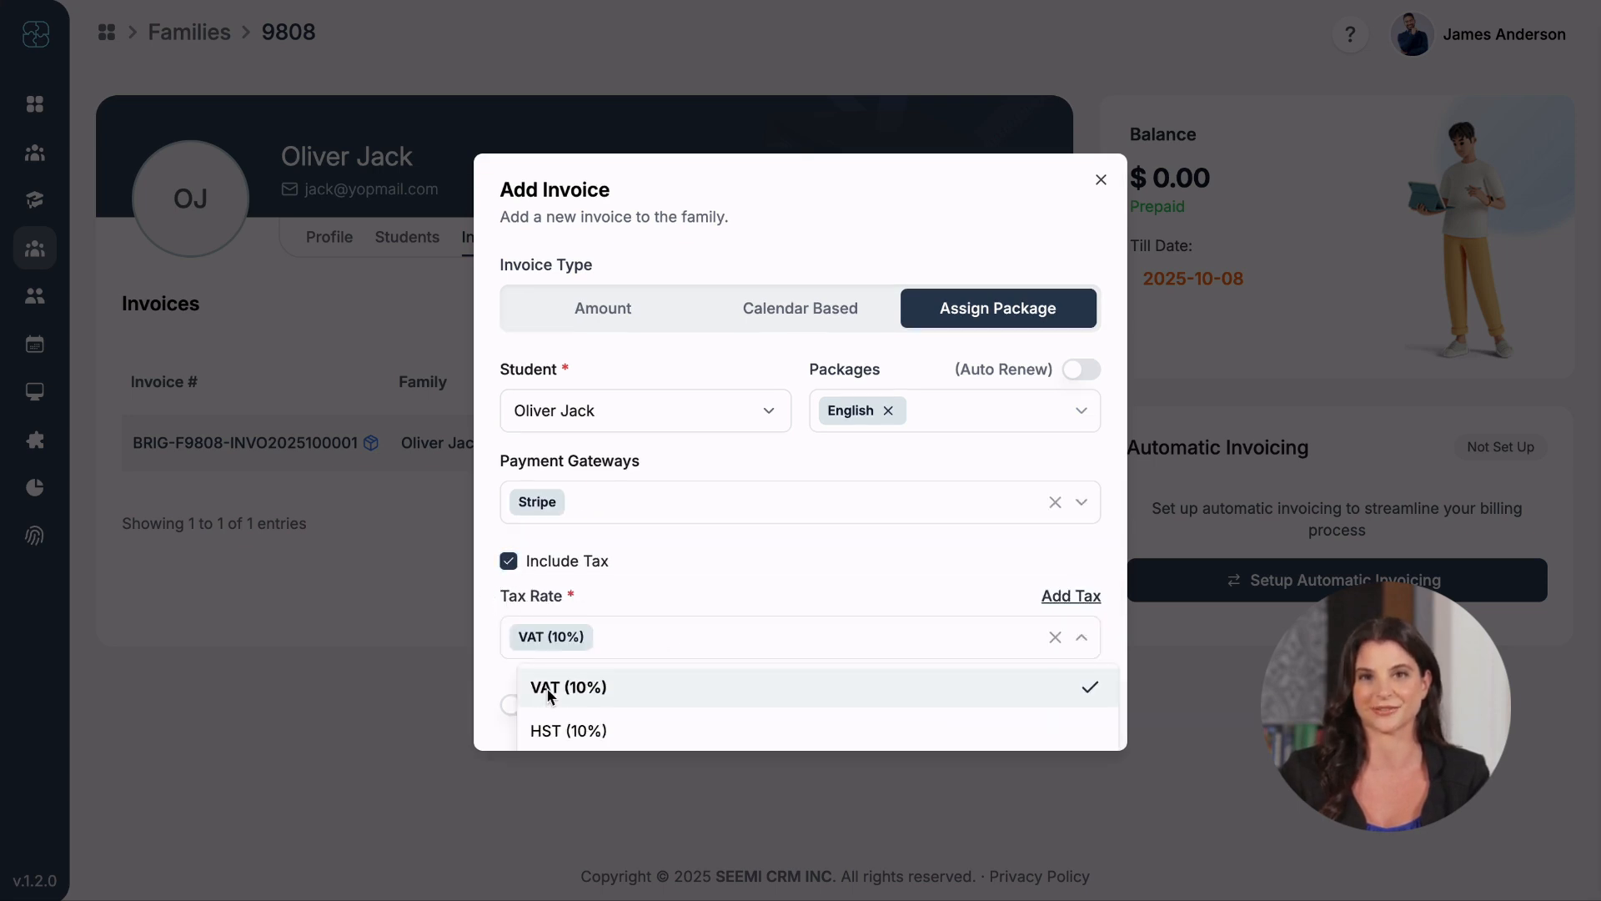
click(531, 714)
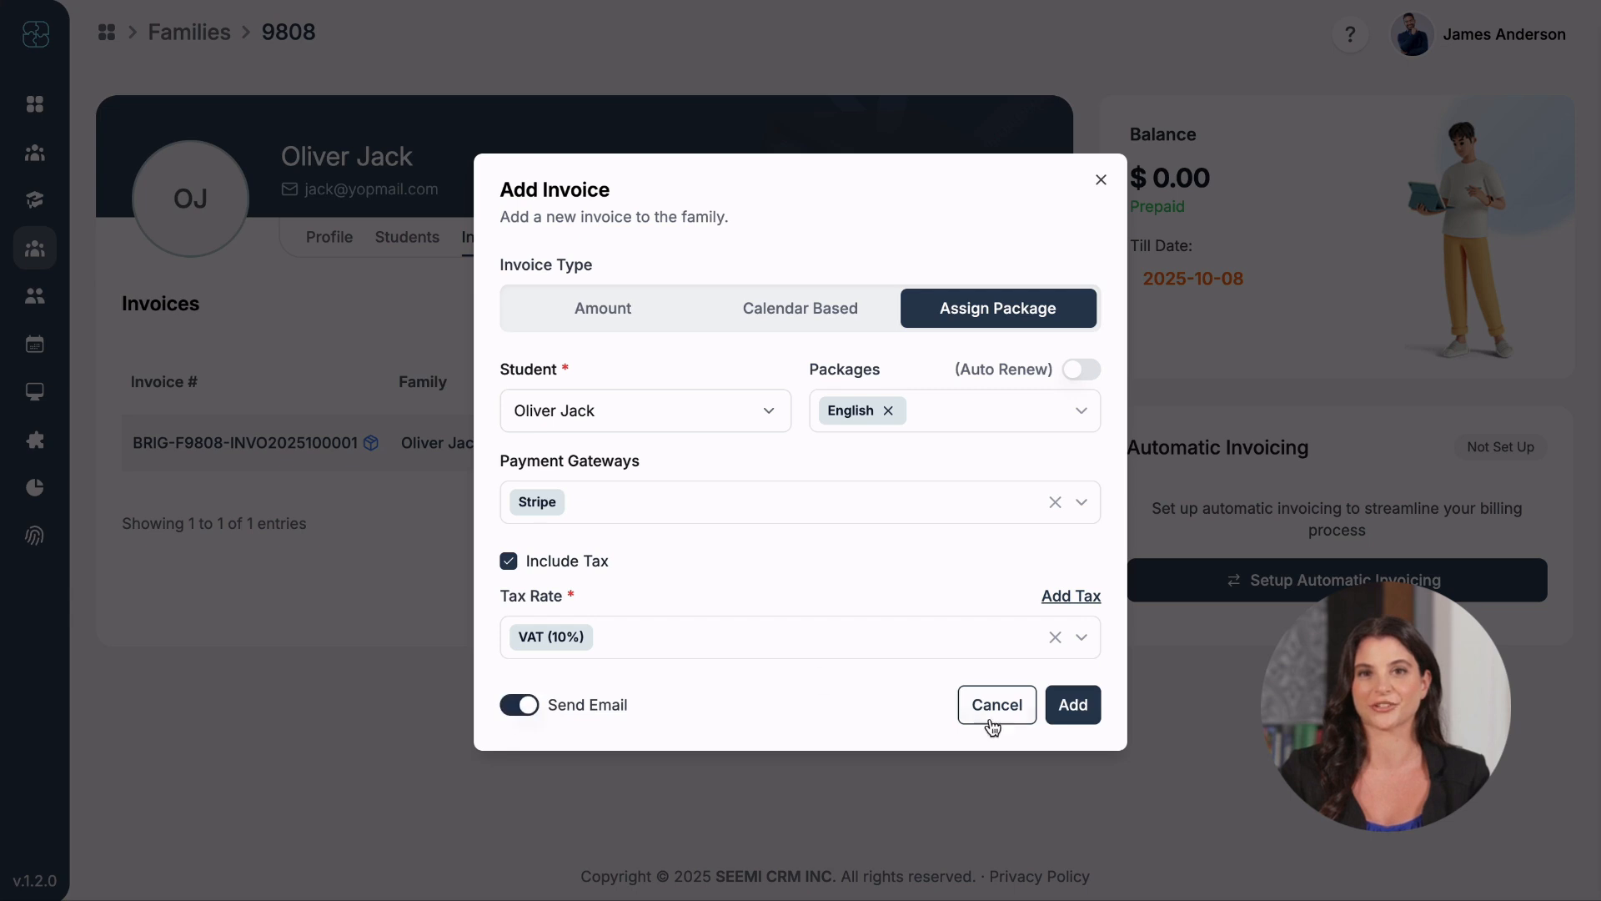
click(1069, 705)
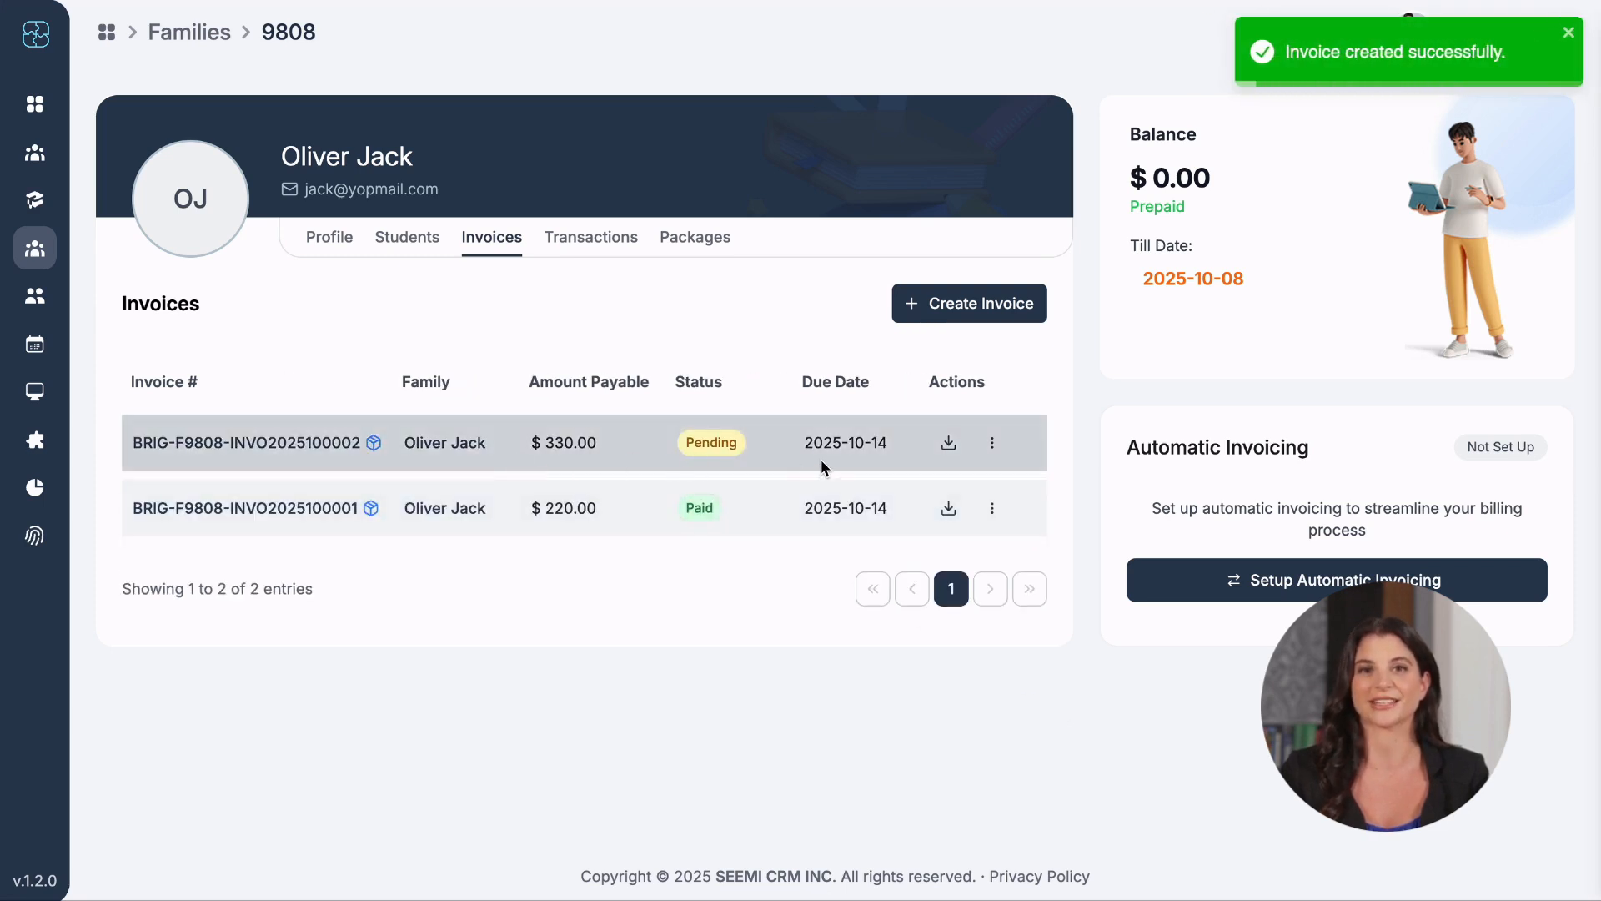
click(707, 248)
click(699, 365)
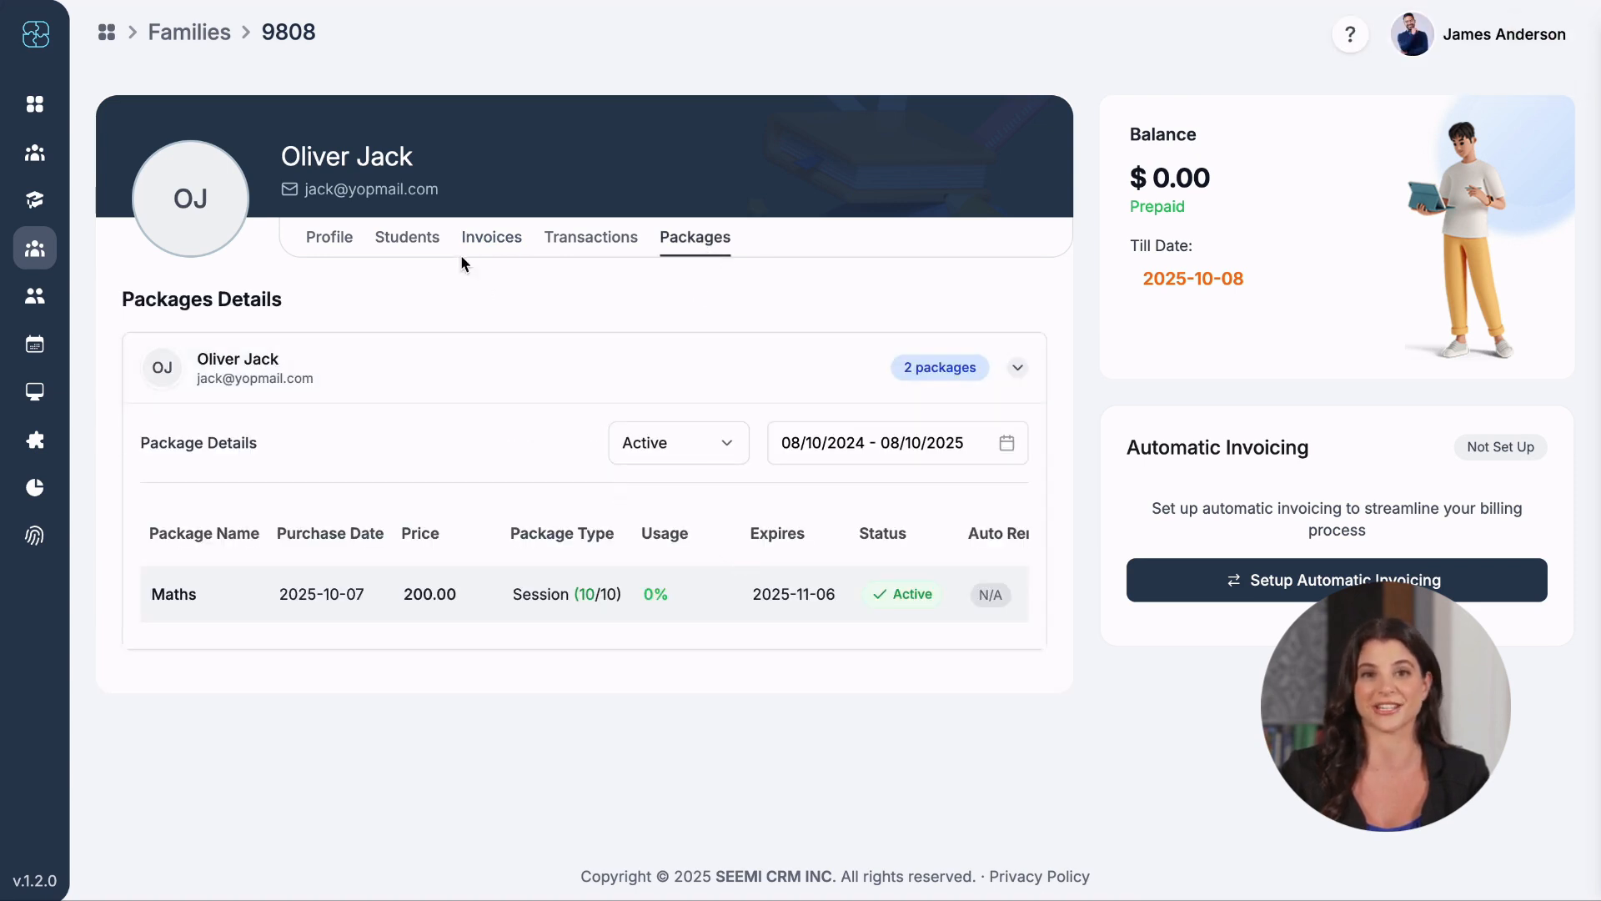
click(480, 239)
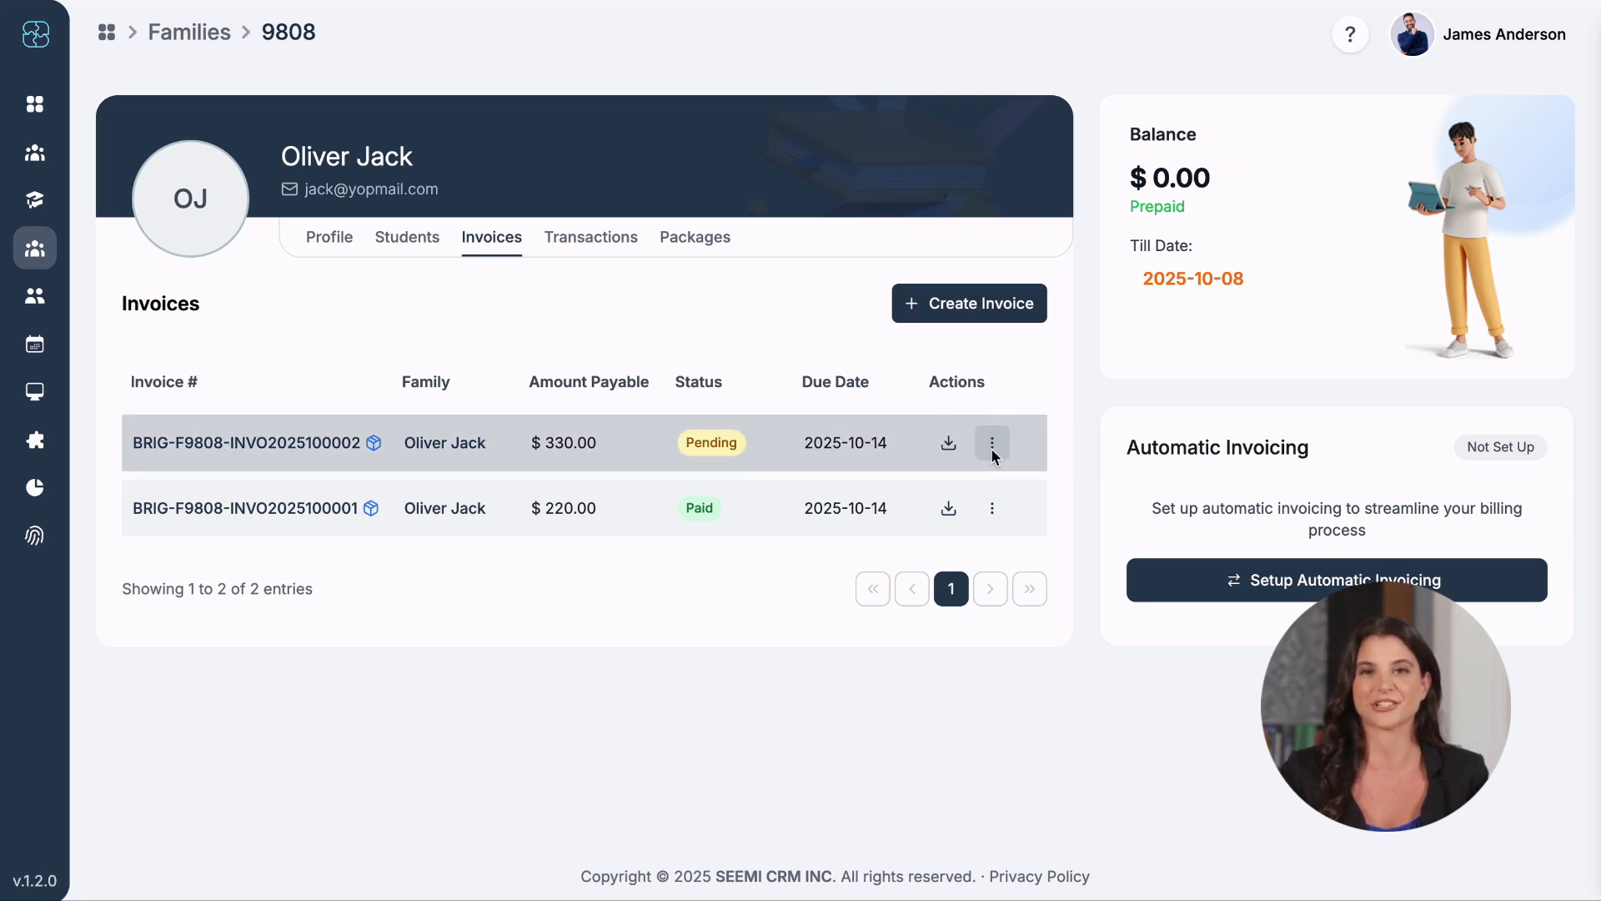
- Change the $330.00 invoice status to Paid and show the family's packages
click(992, 447)
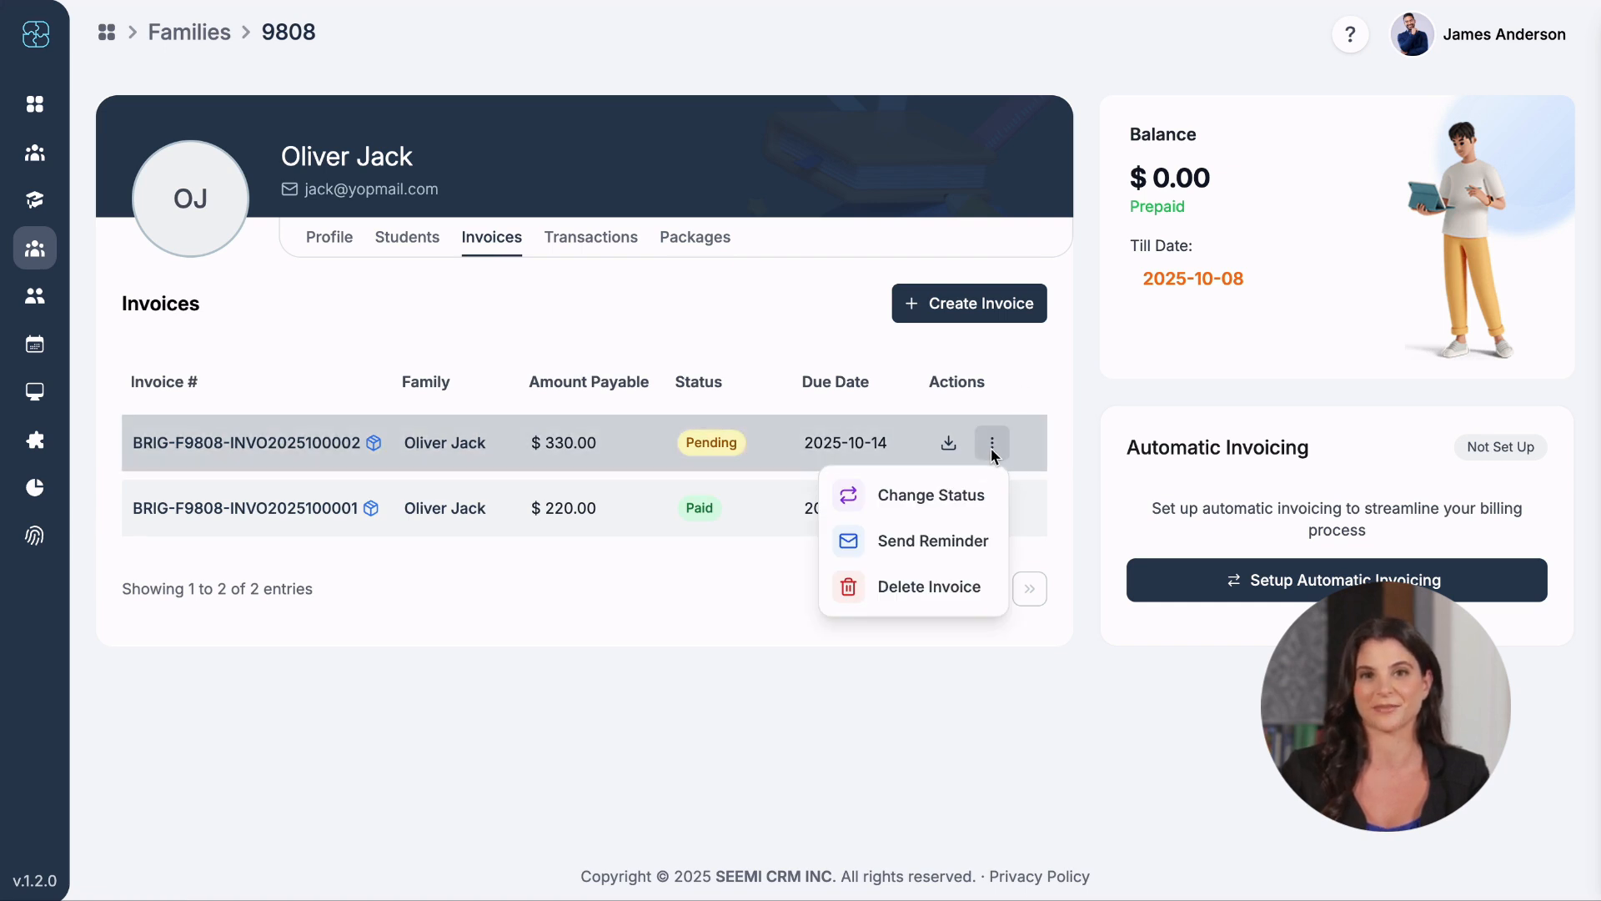
click(935, 502)
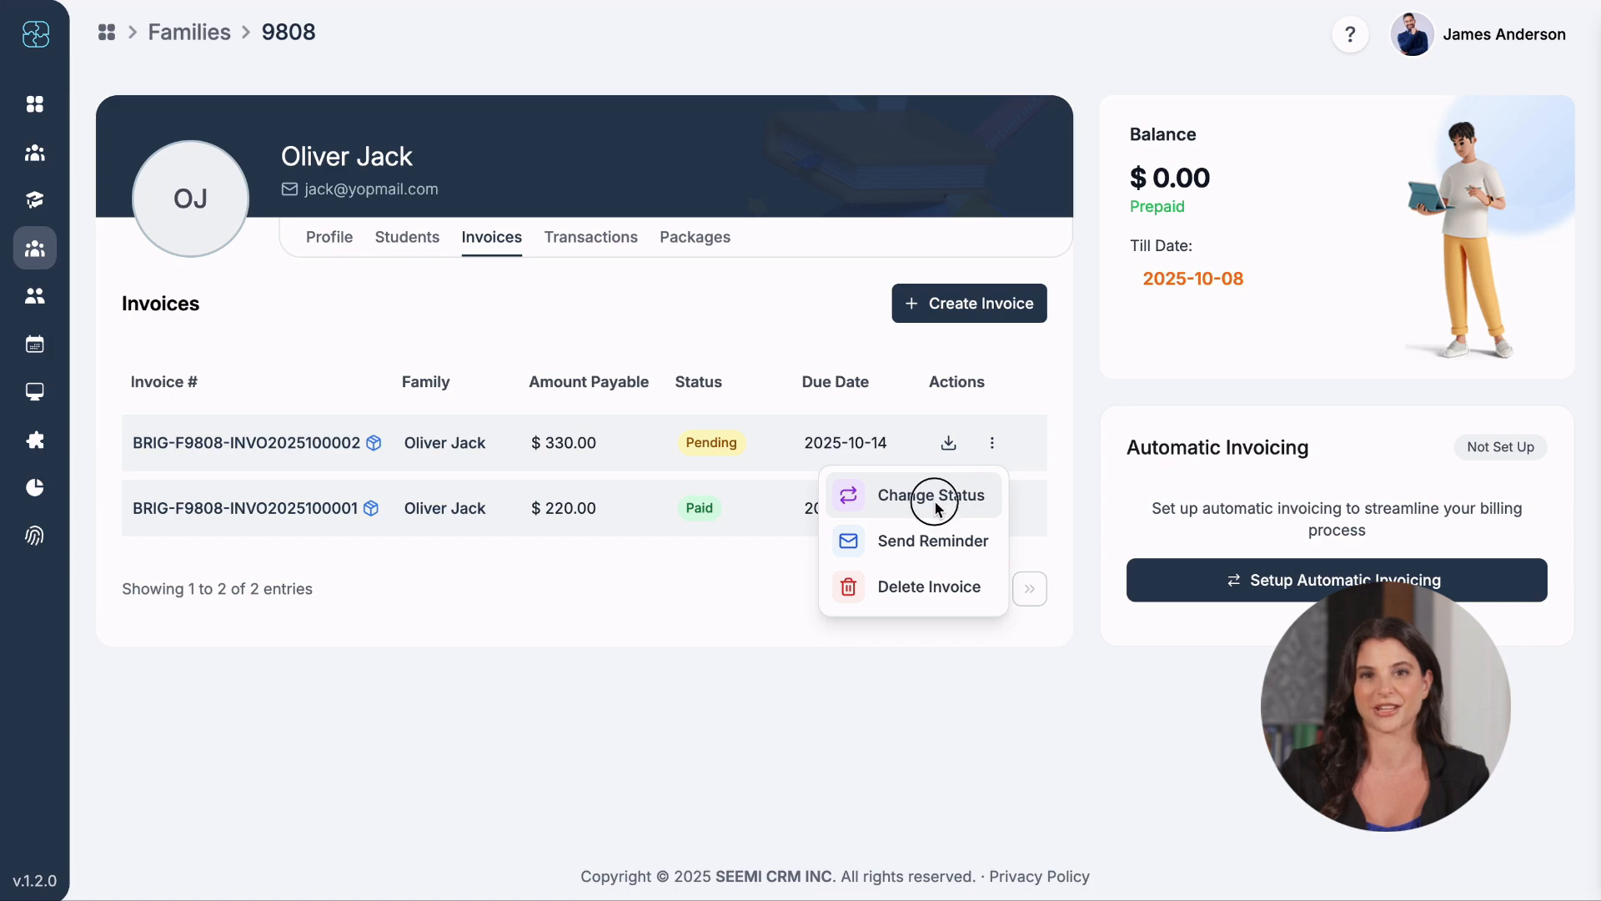
click(706, 399)
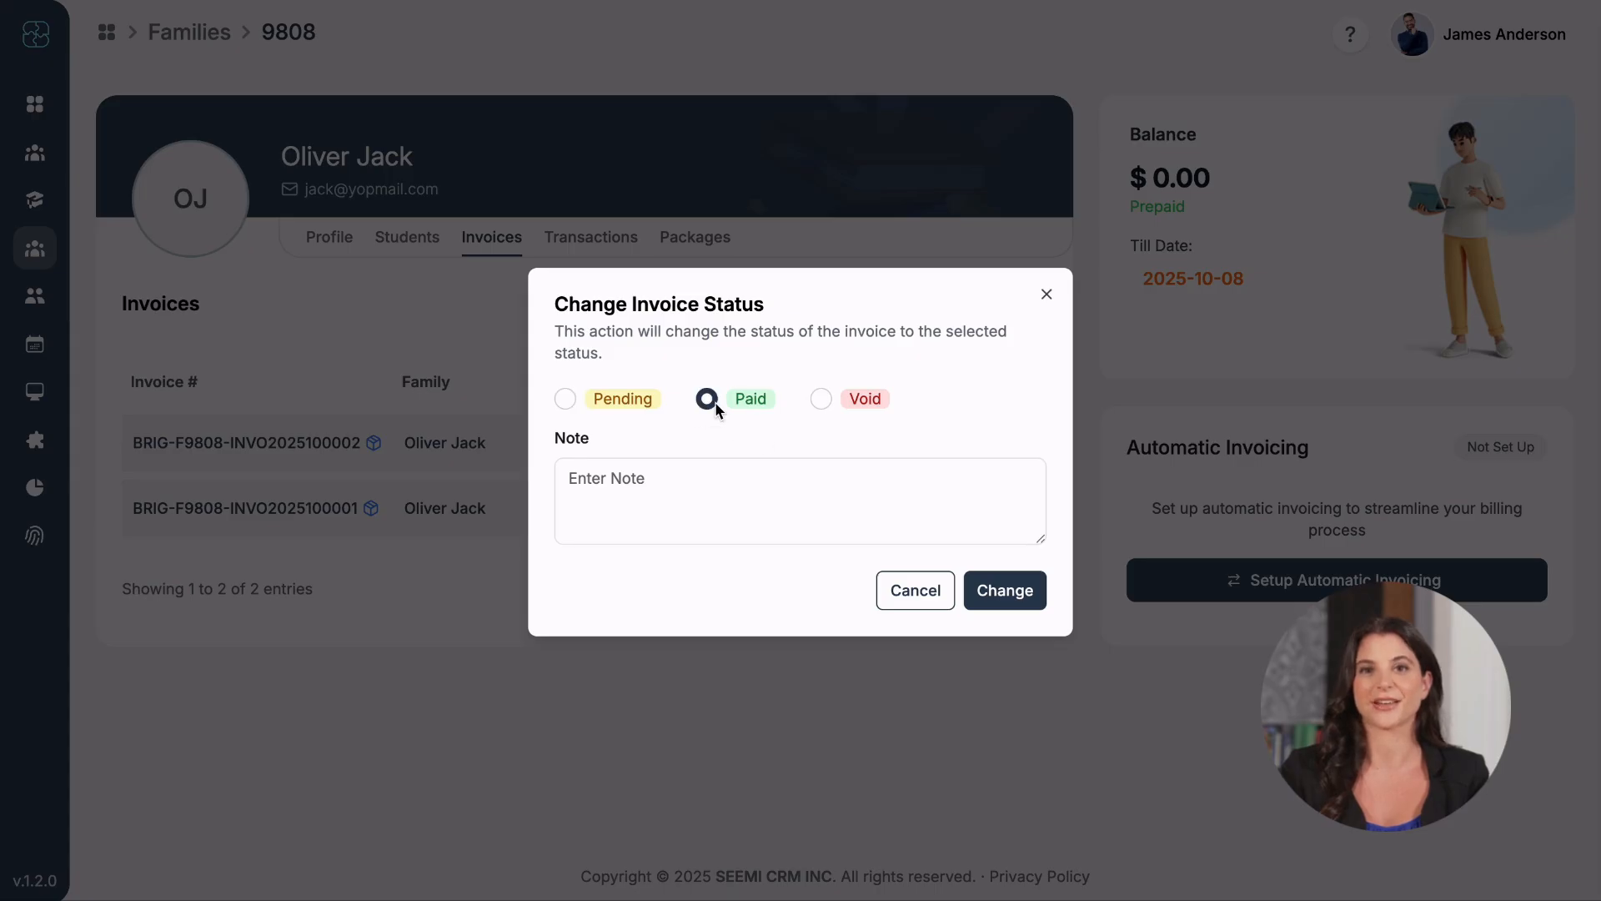
click(1005, 594)
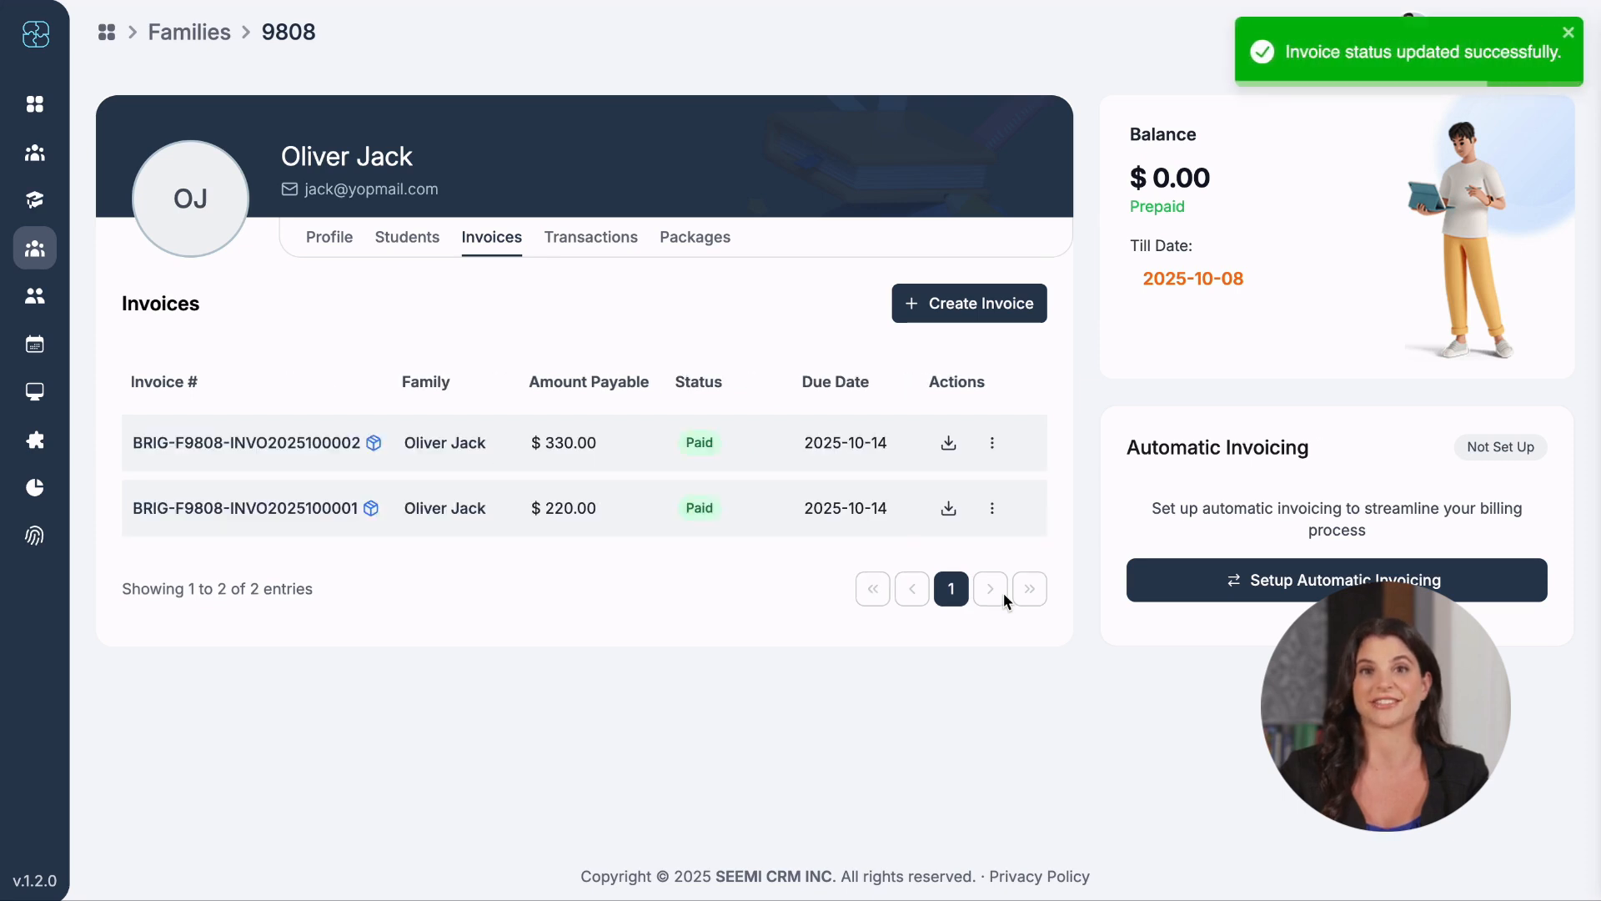
click(678, 241)
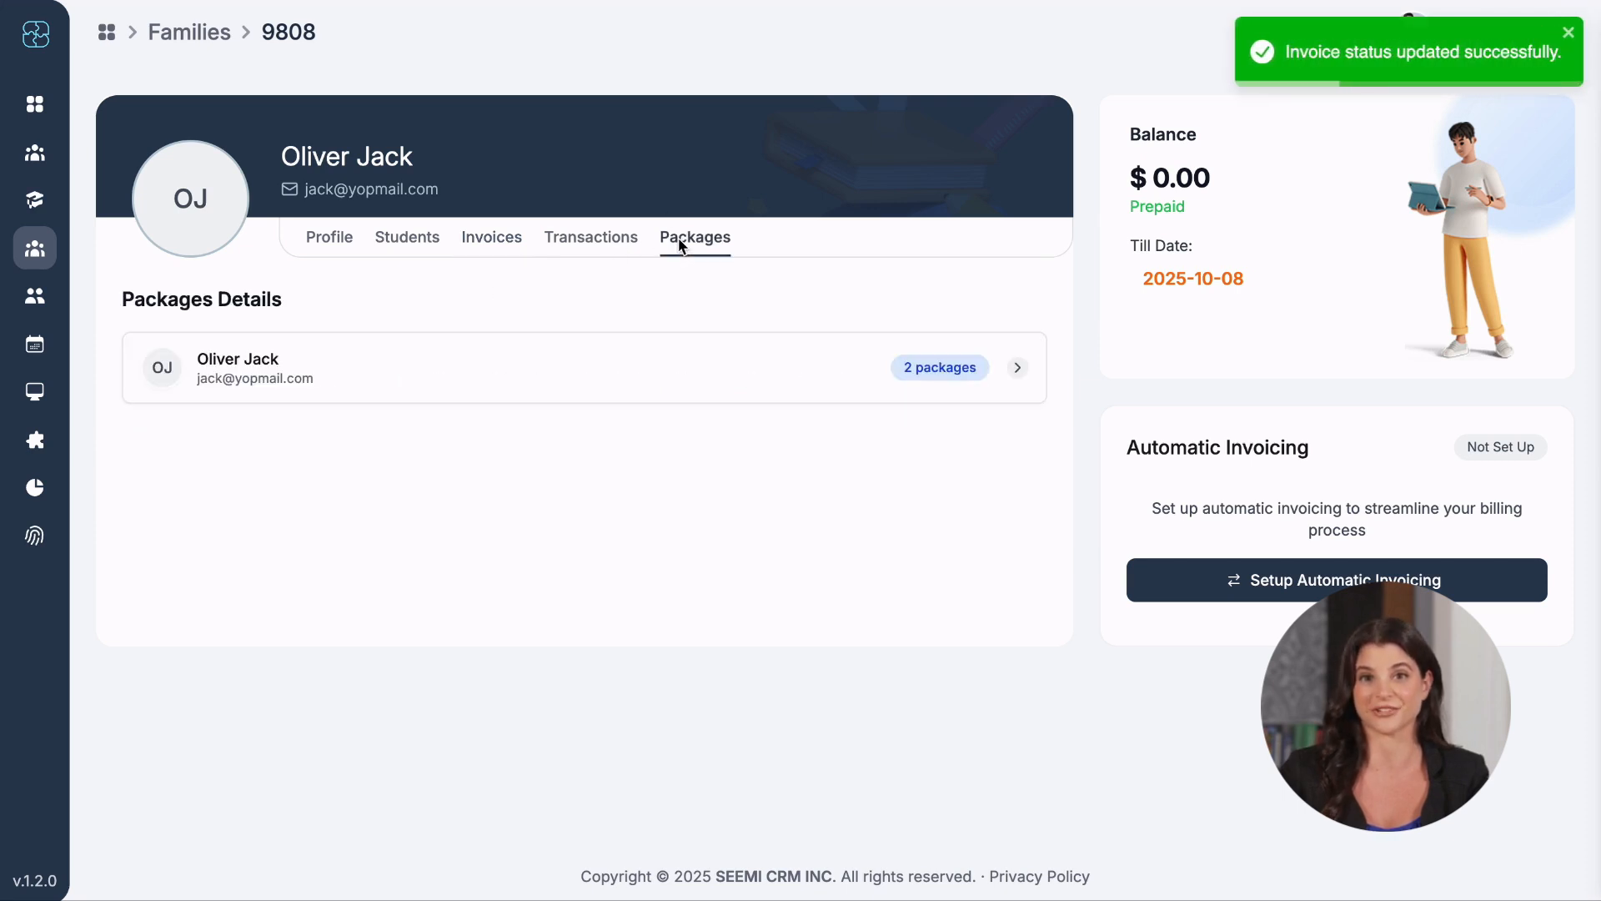
click(881, 365)
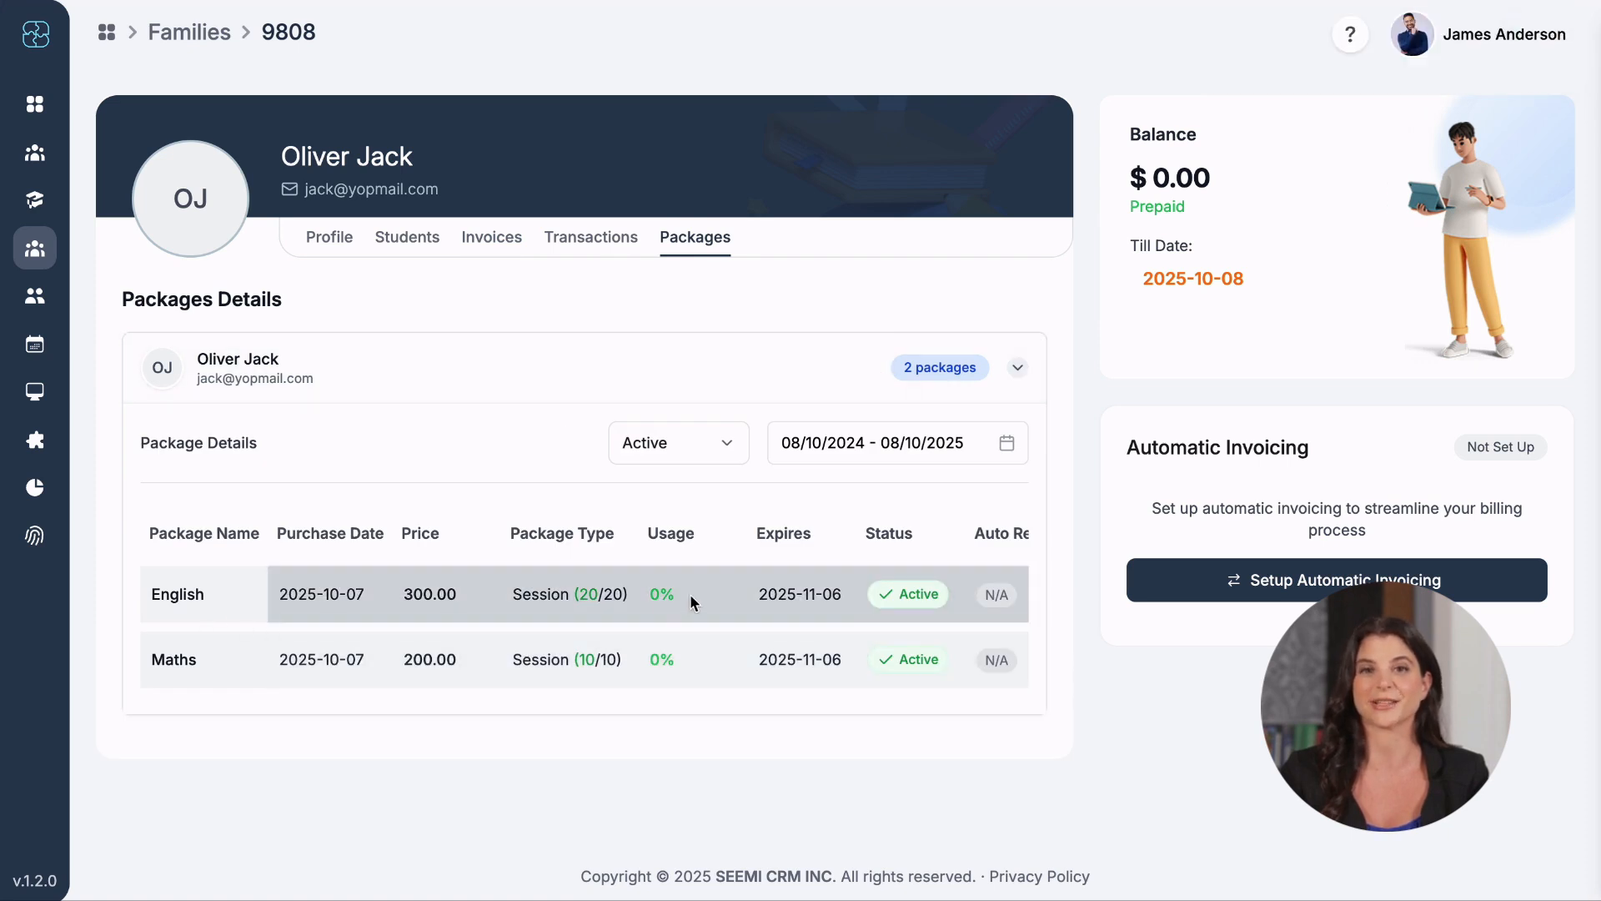
scroll(691, 594, right, 5)
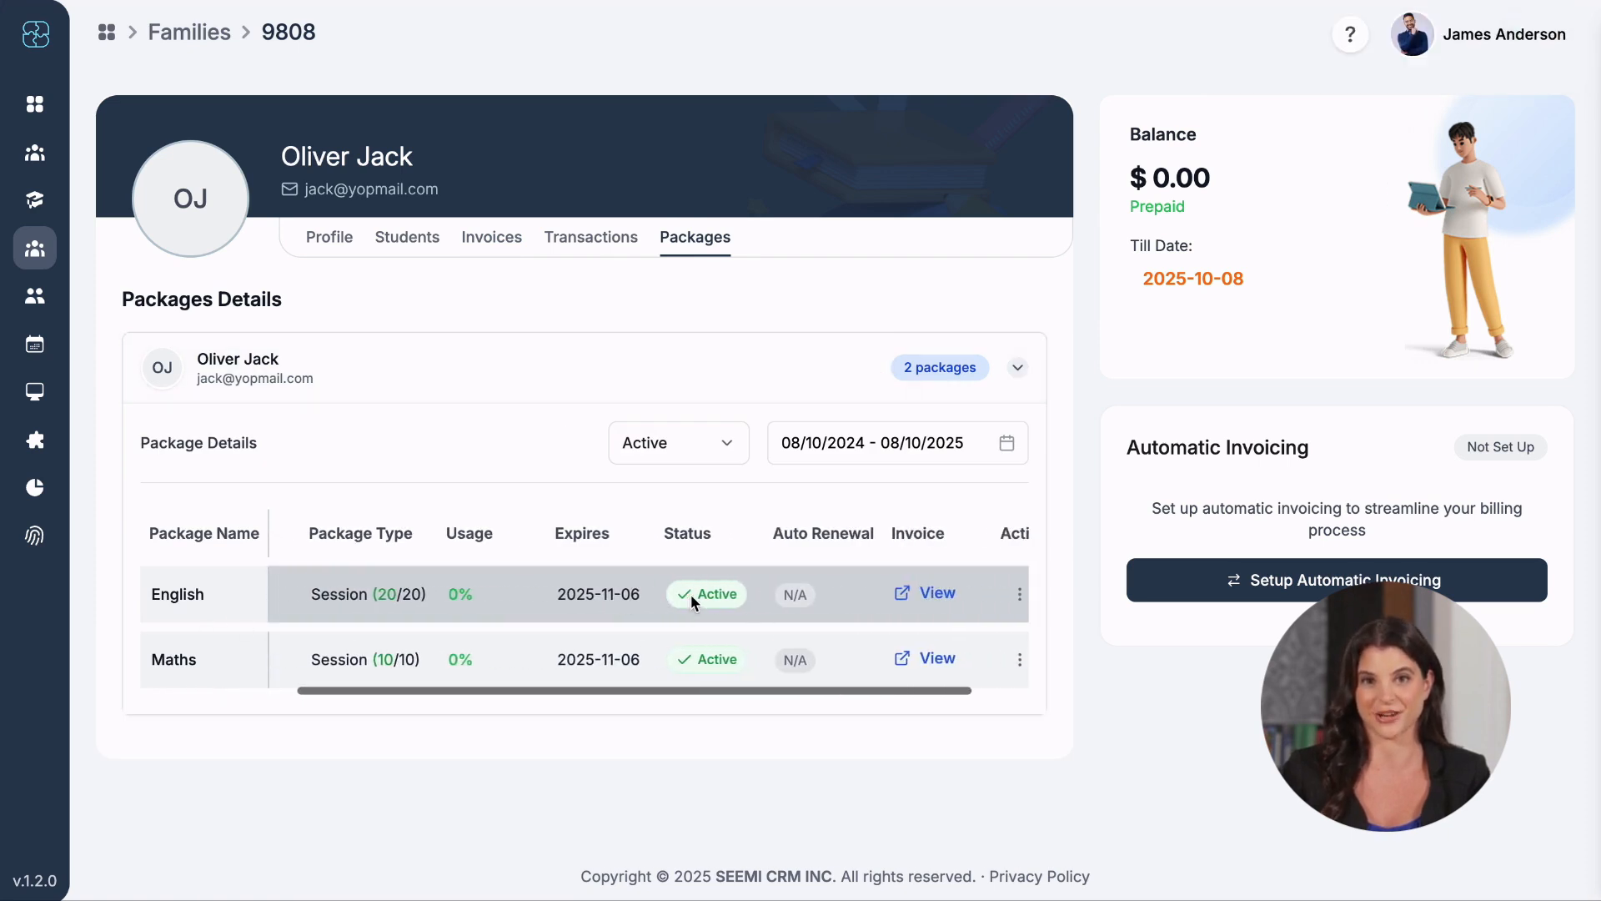
scroll(690, 594, right, 1)
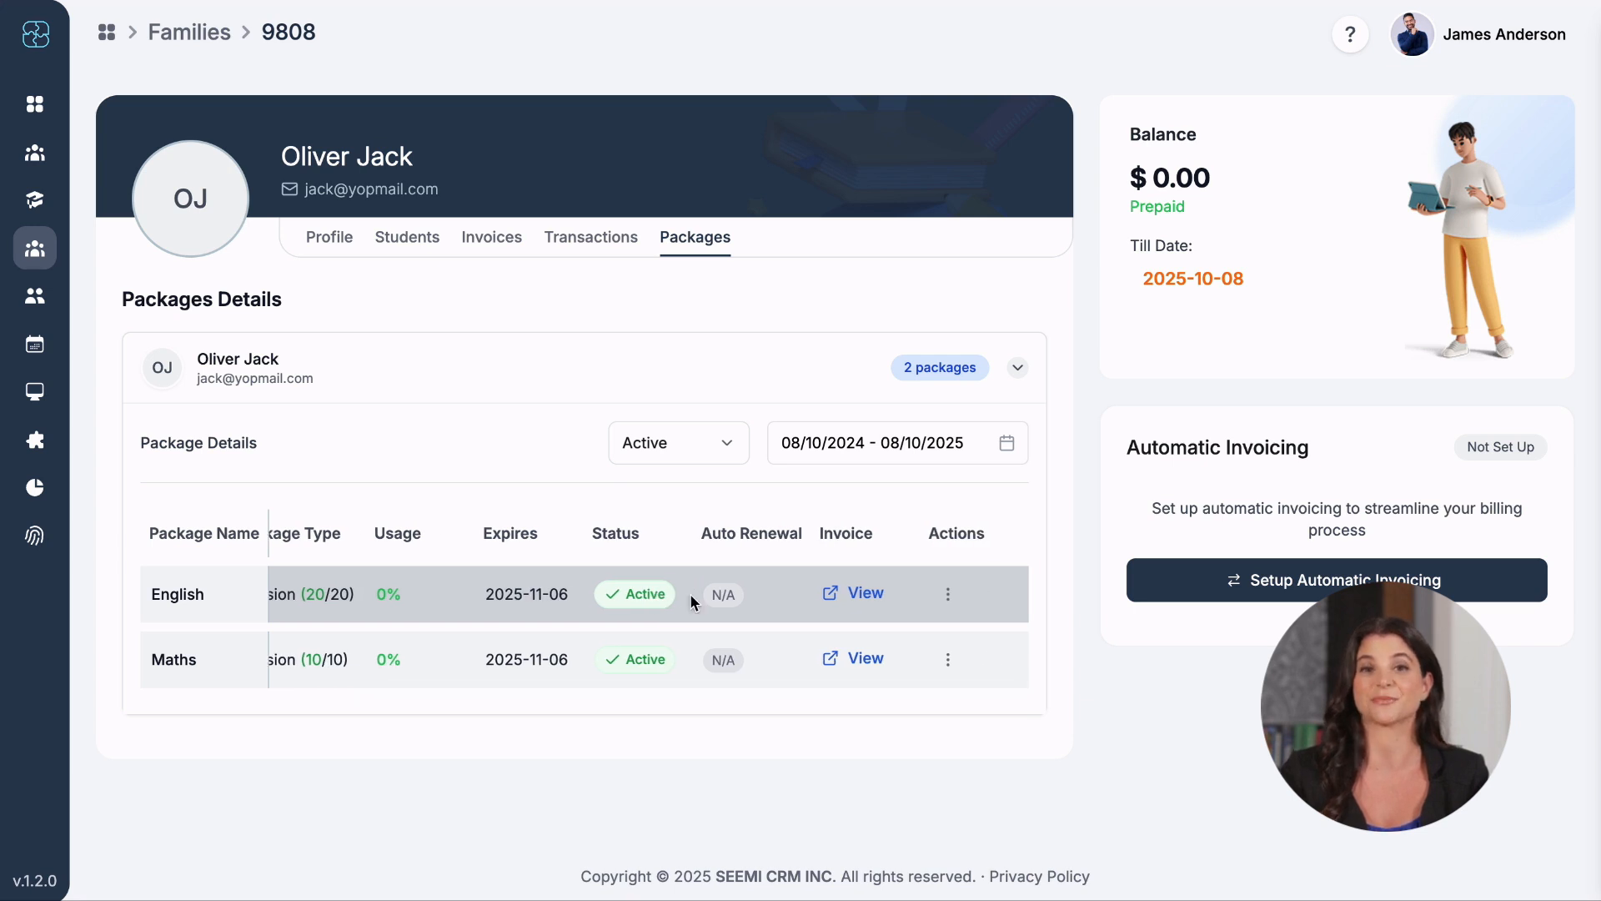
scroll(690, 596, left, 1)
scroll(689, 593, left, 5)
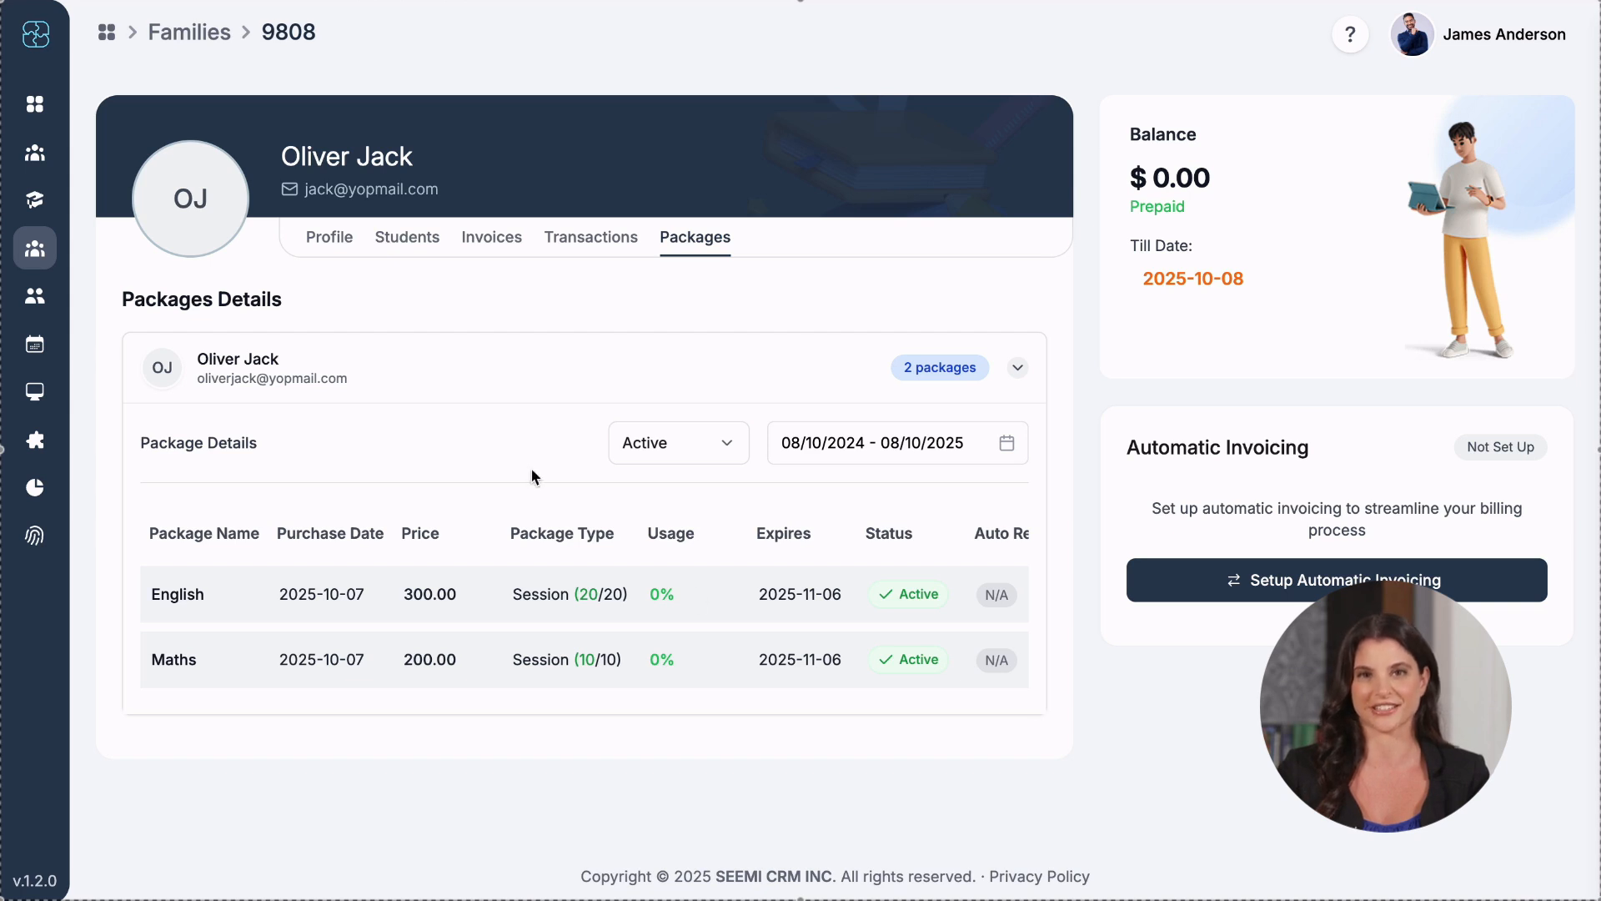
mouse_move(29, 277)
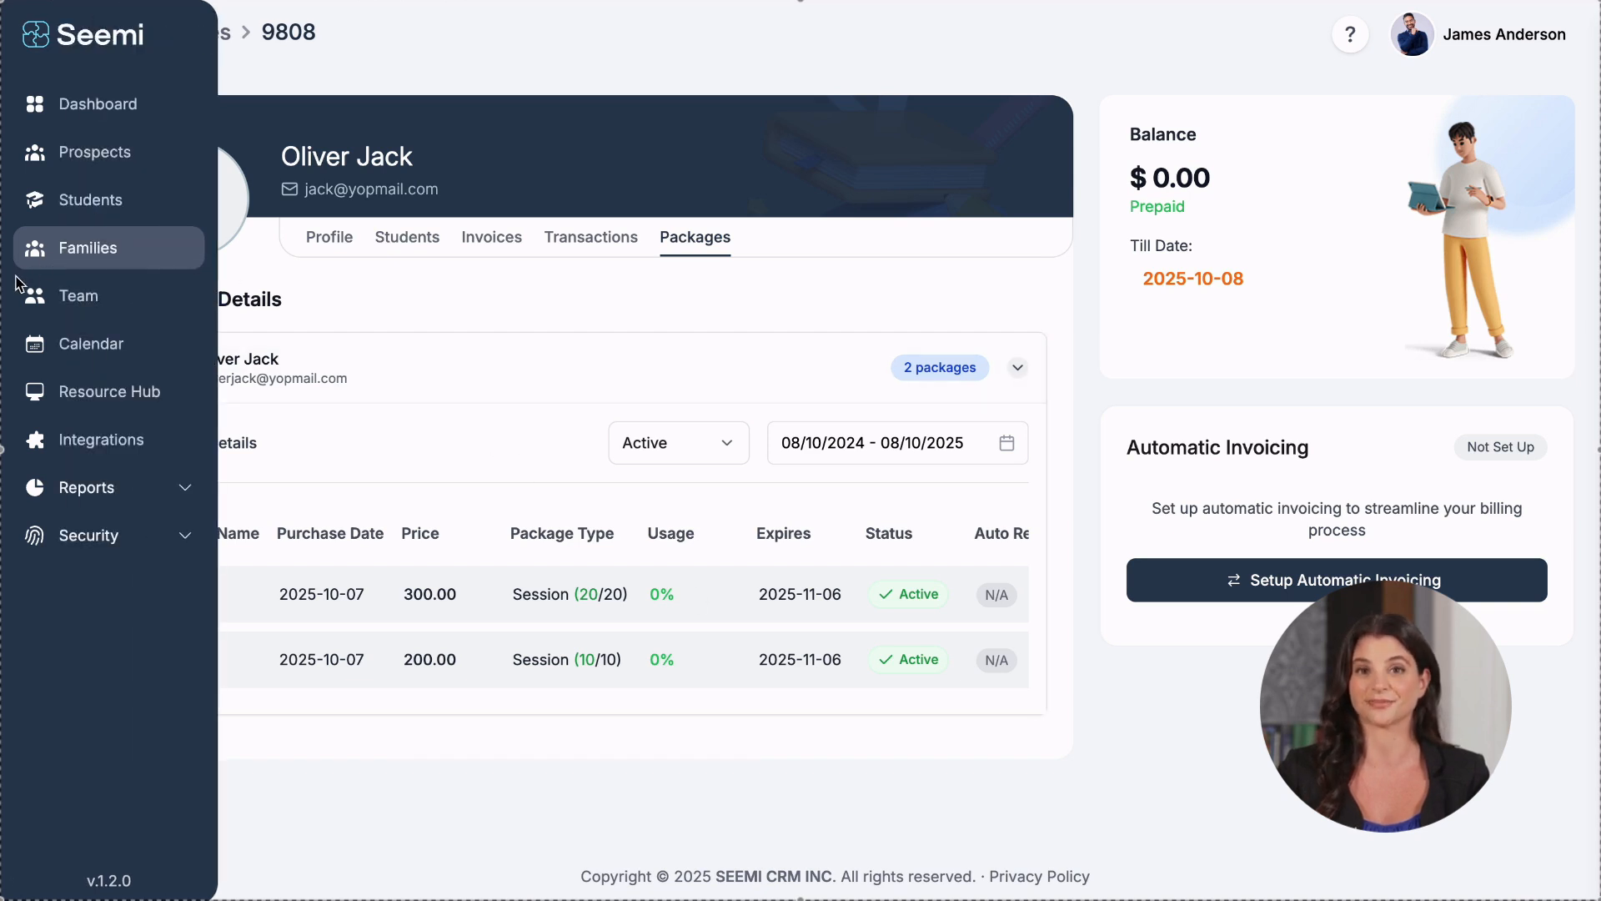
click(71, 350)
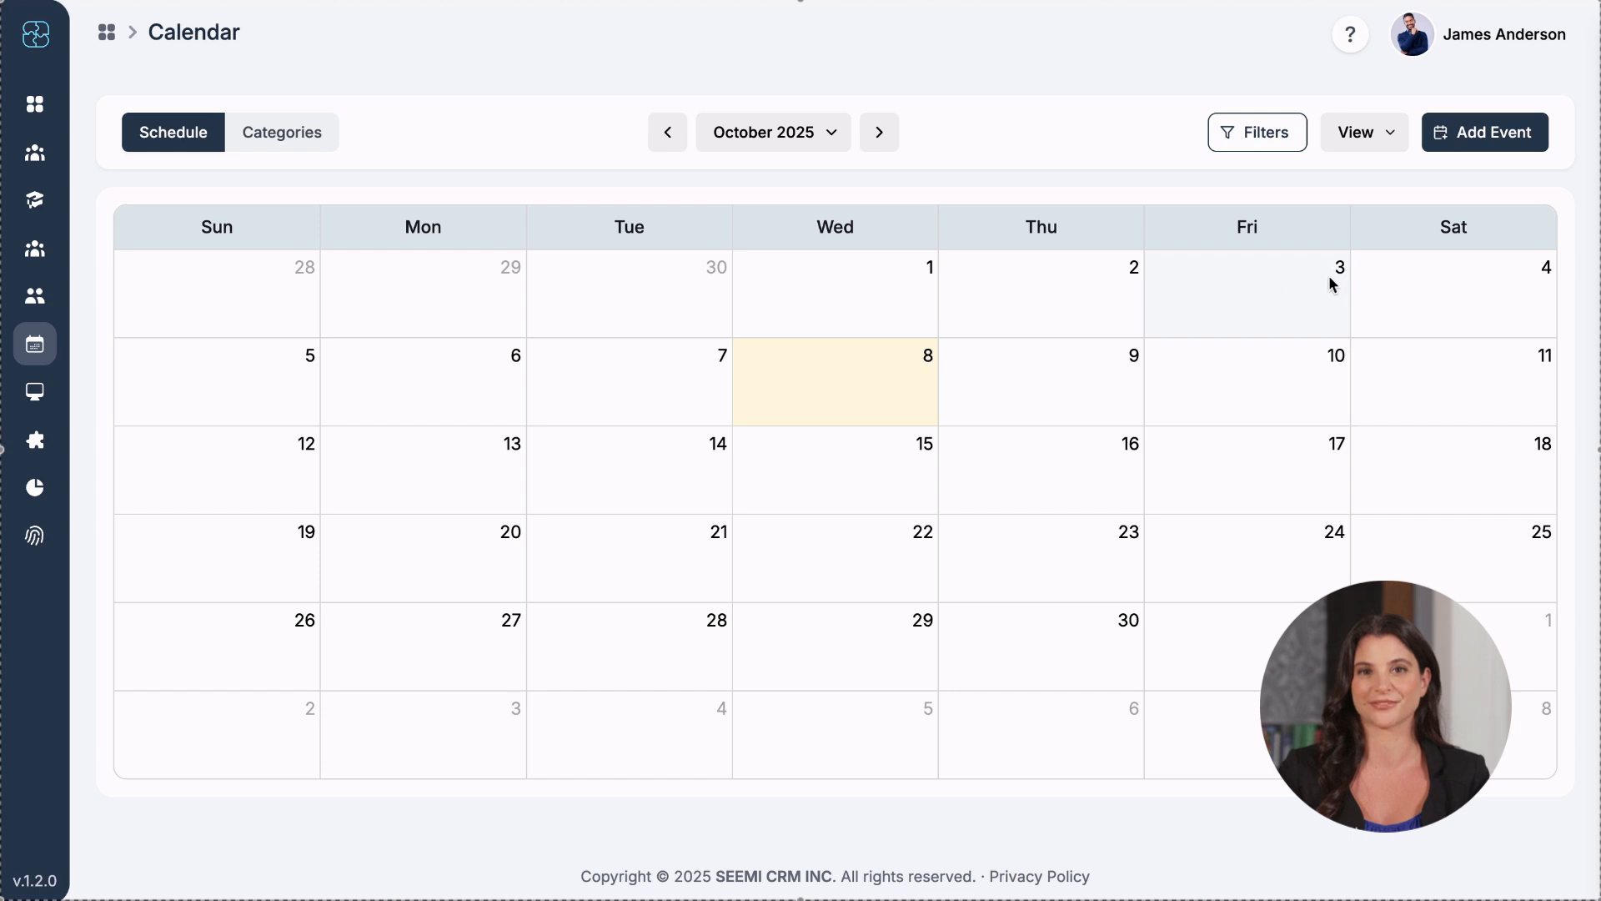
click(1457, 142)
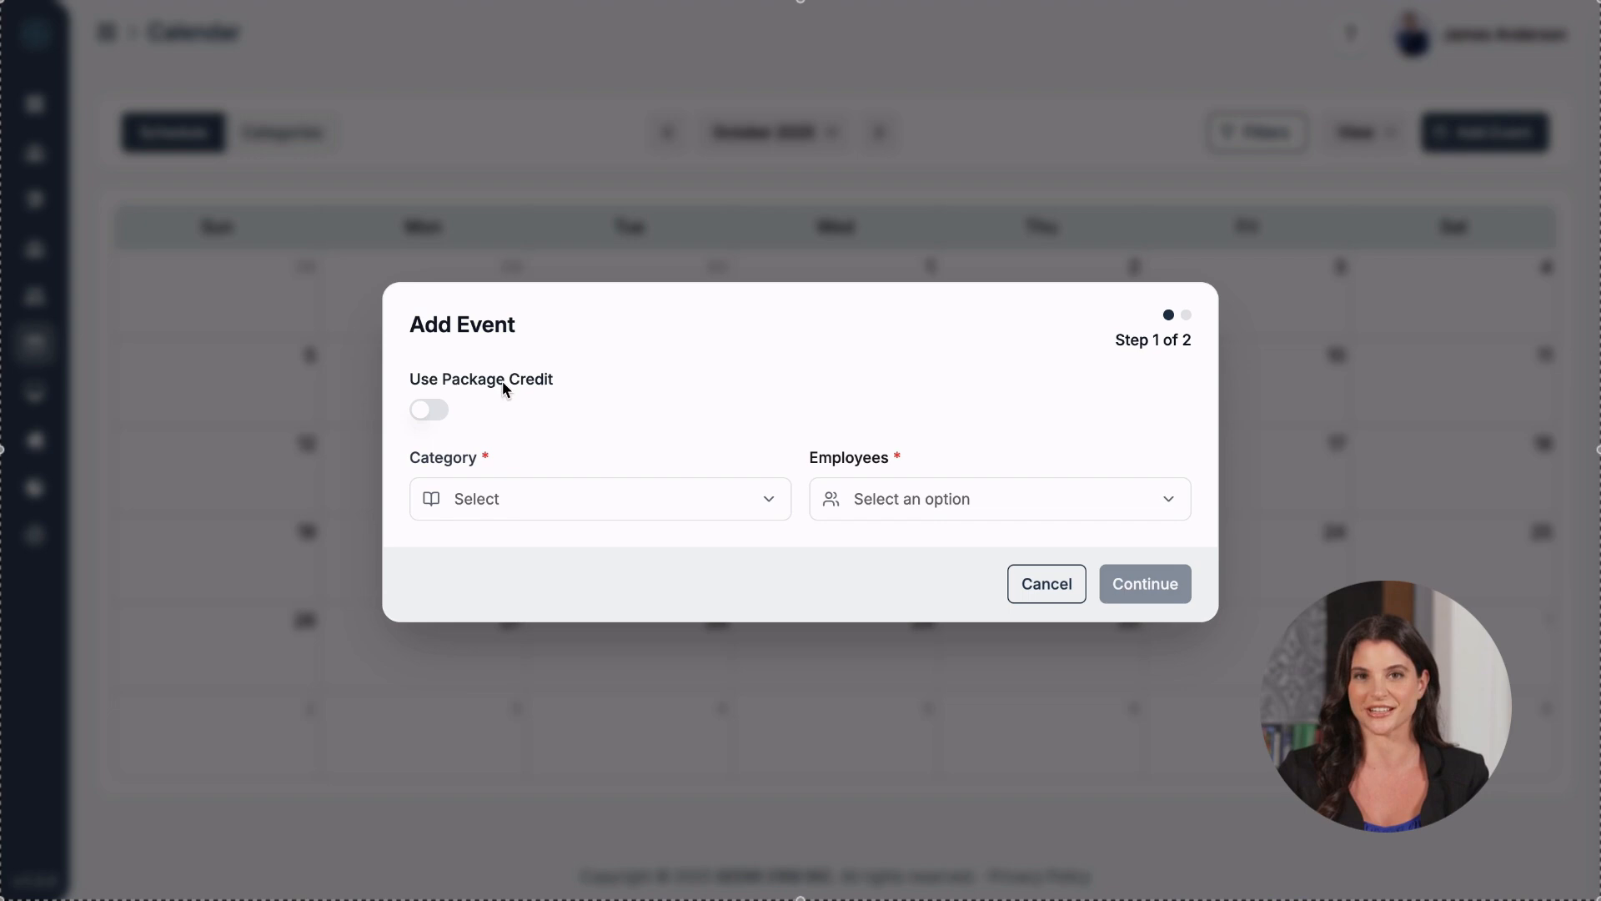
click(441, 413)
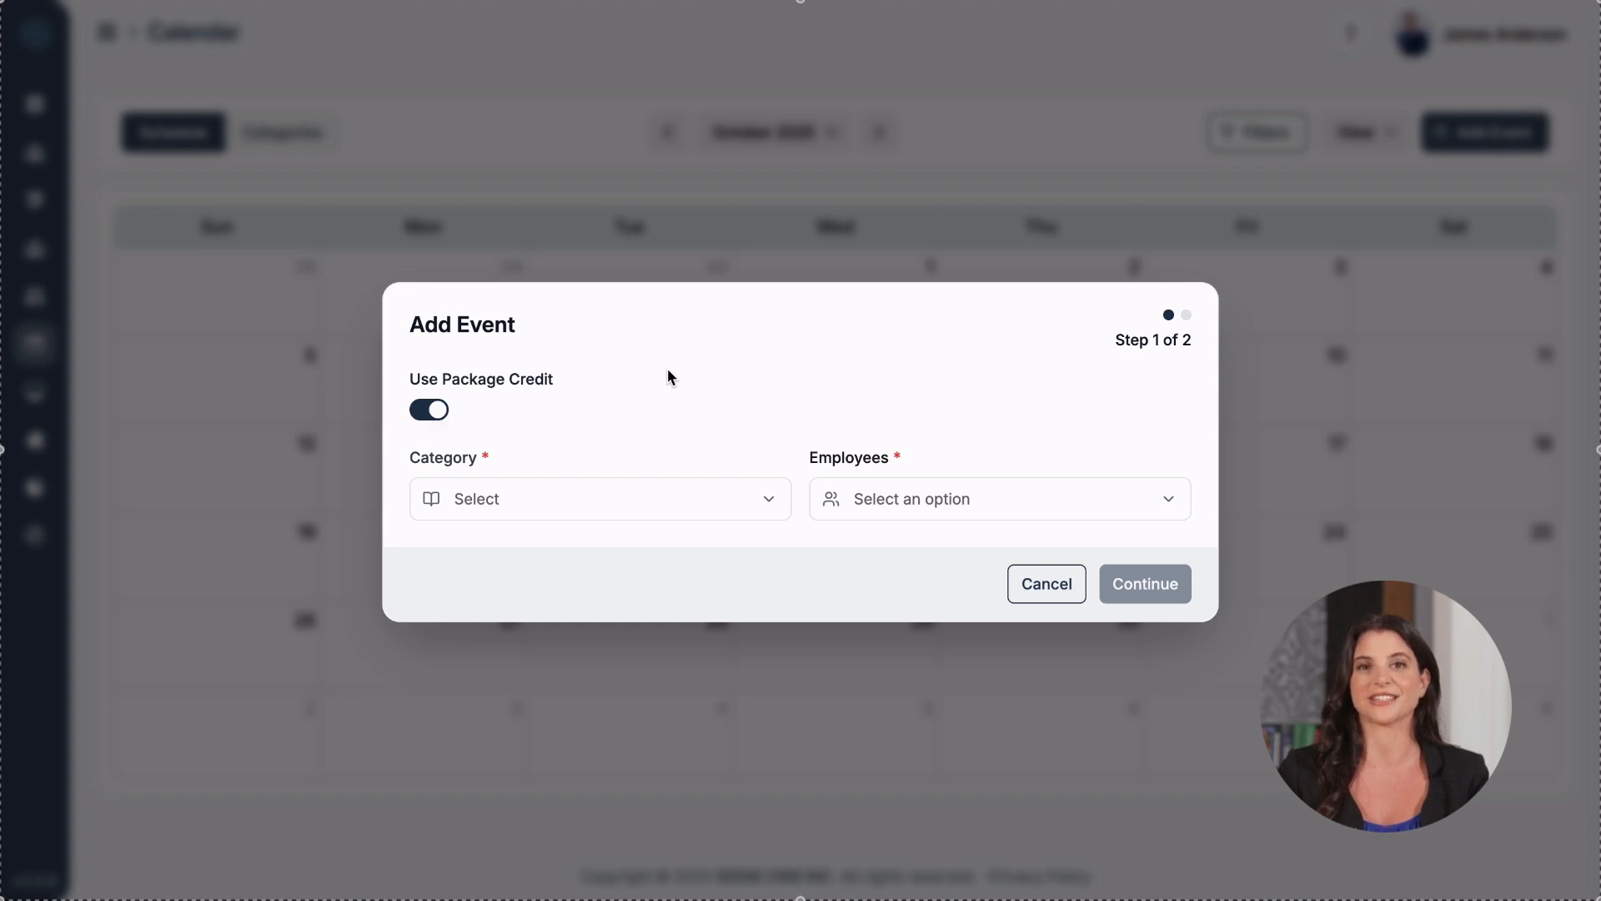
click(617, 500)
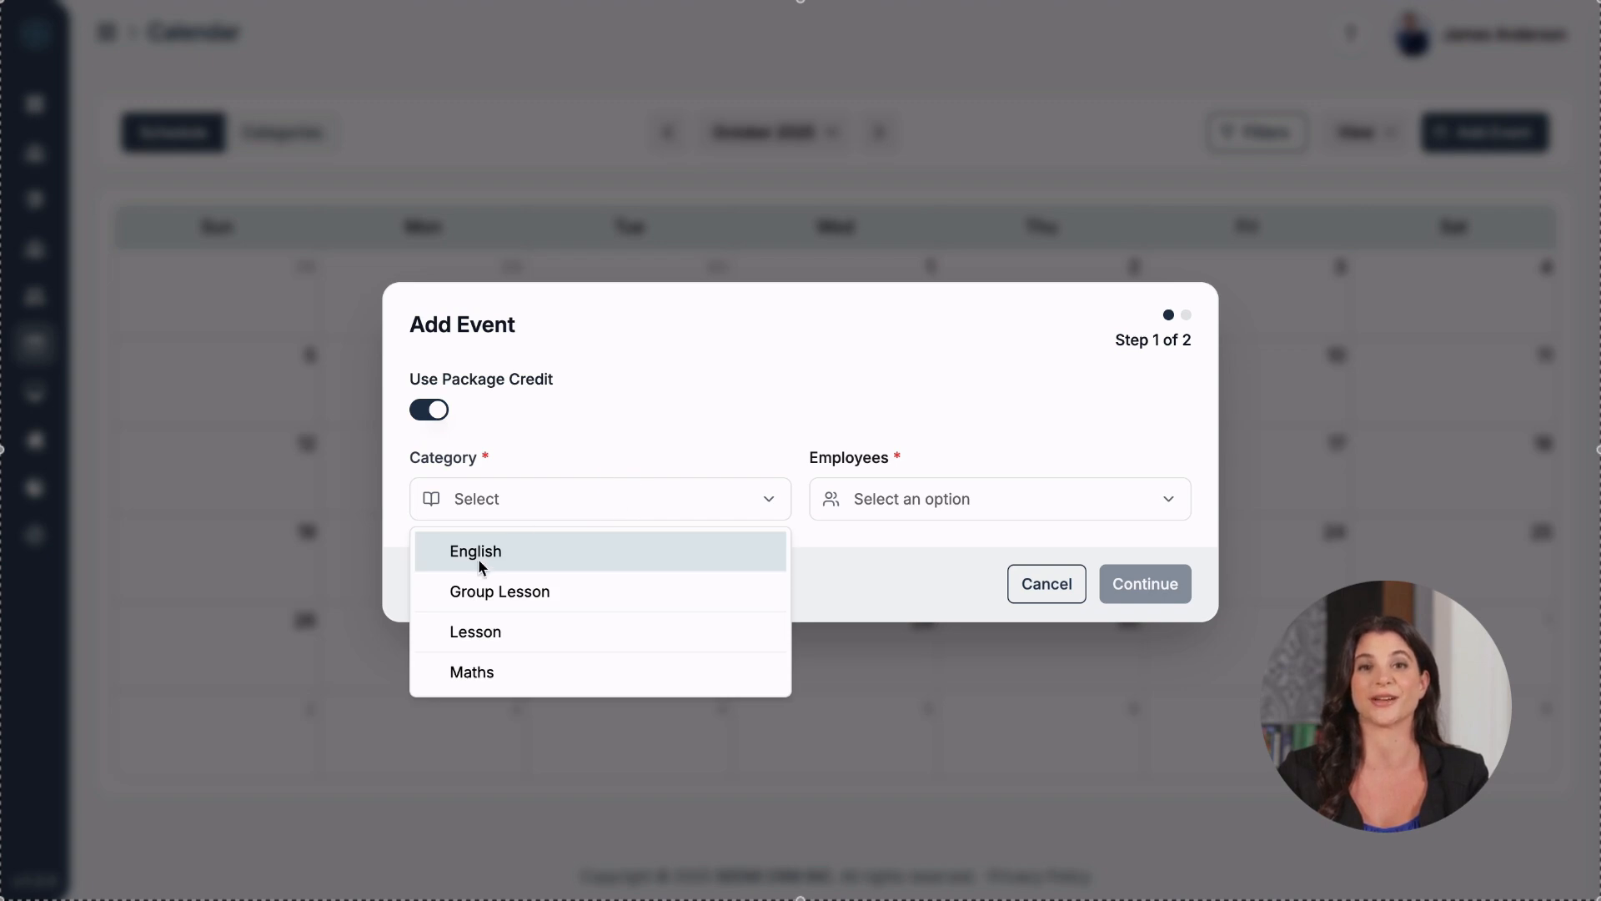
click(478, 567)
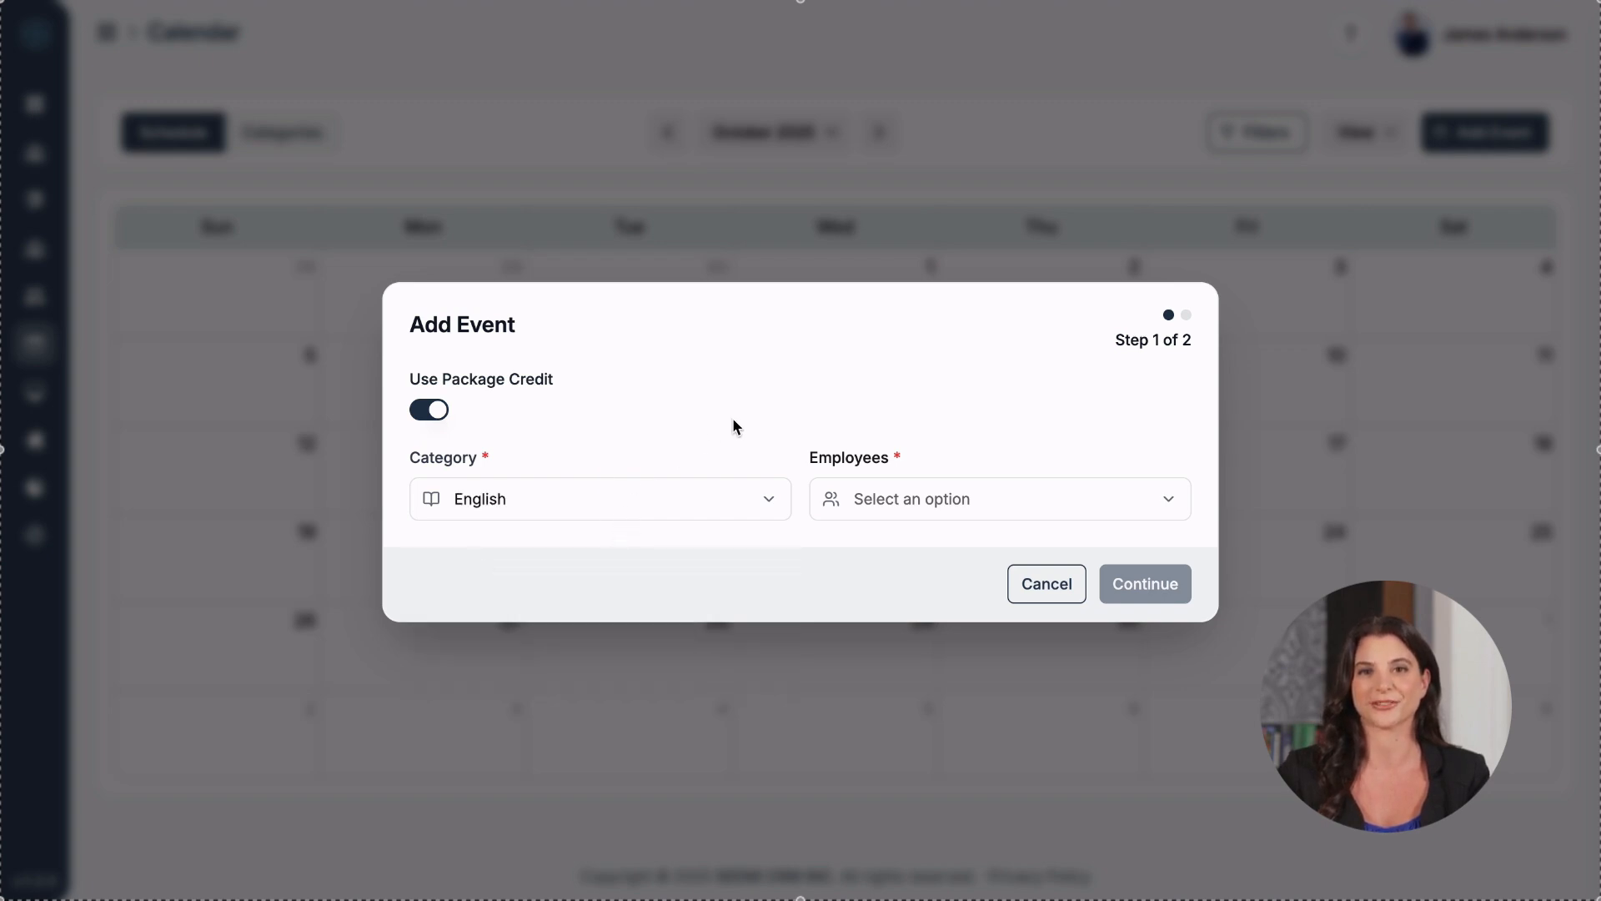
click(973, 502)
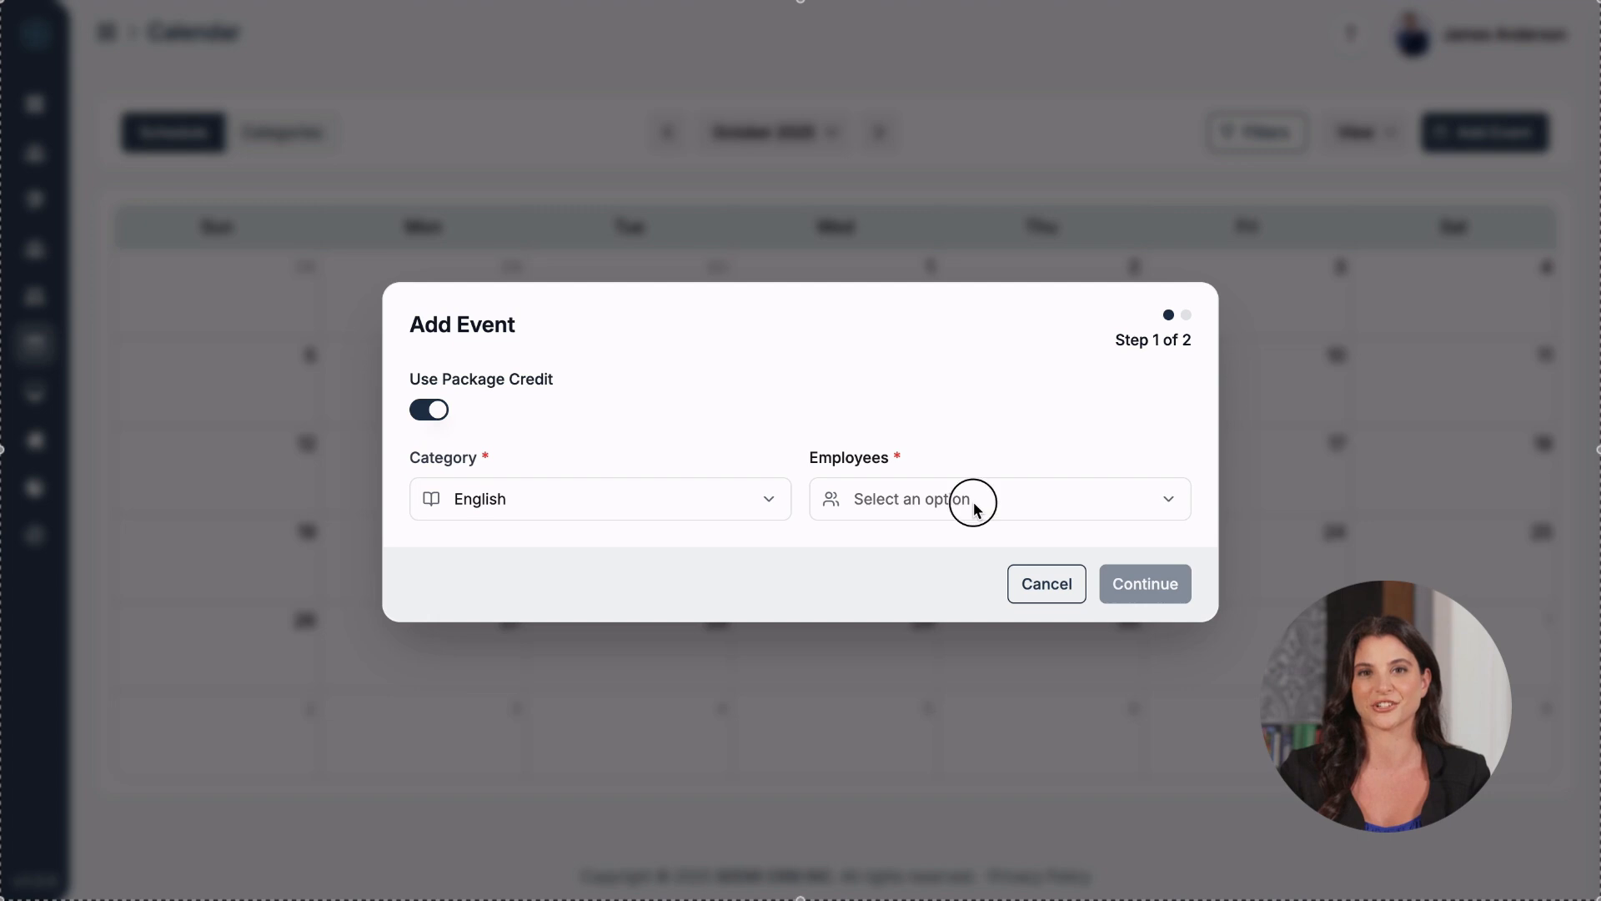
click(889, 549)
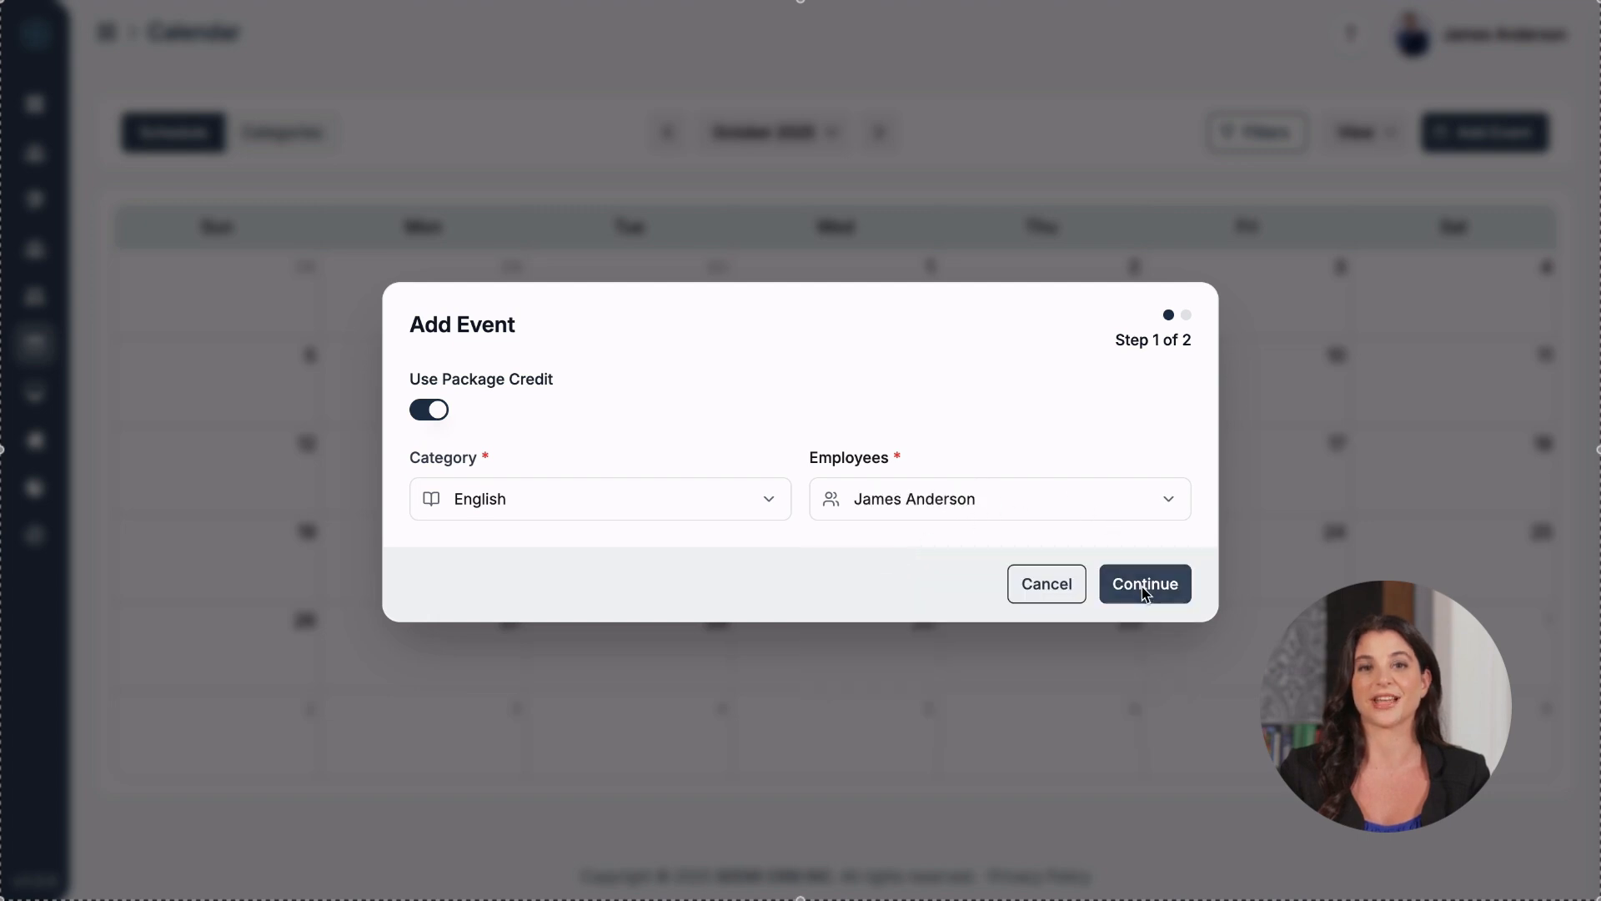
click(1145, 584)
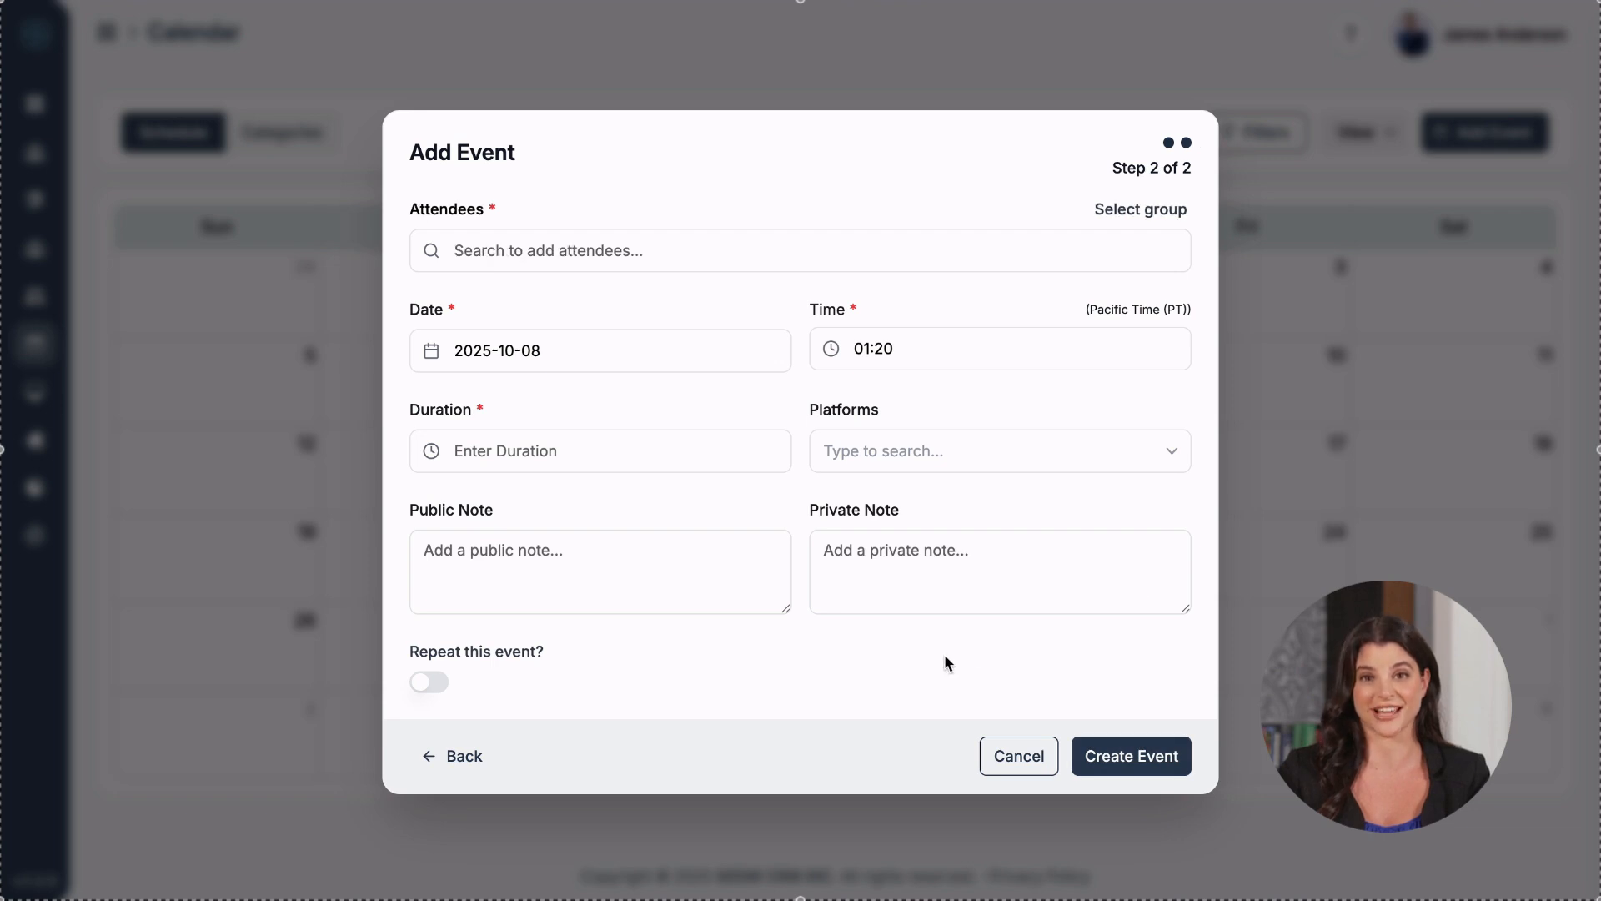
- Add the student as attendee, dated 2025-10-08, with a 30-minute duration on Zoom
click(701, 255)
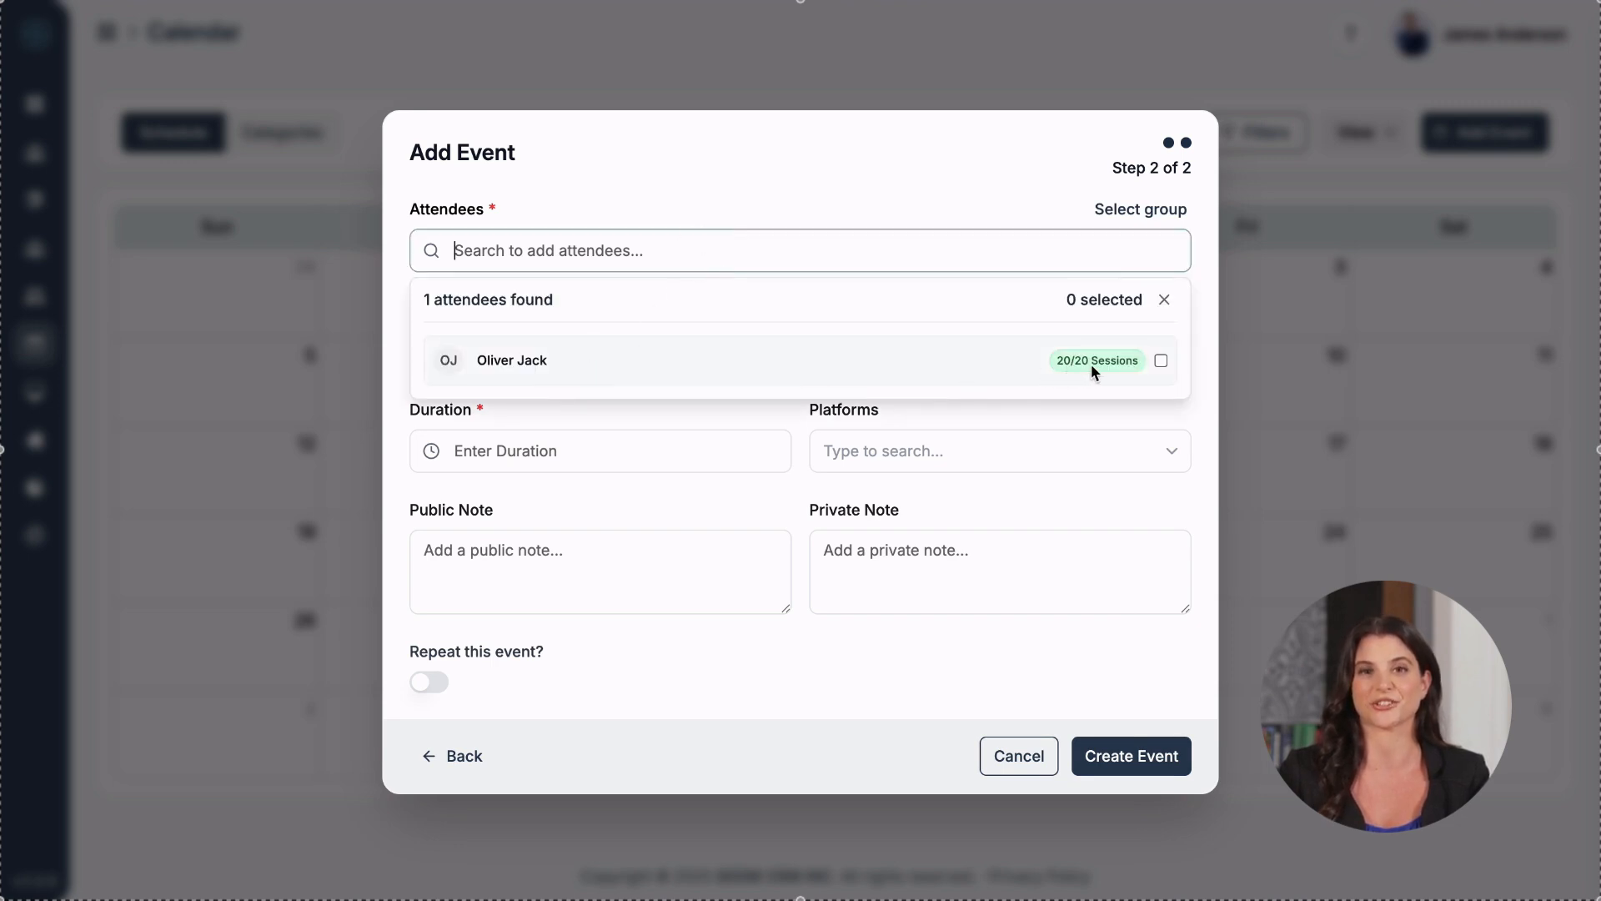
click(998, 361)
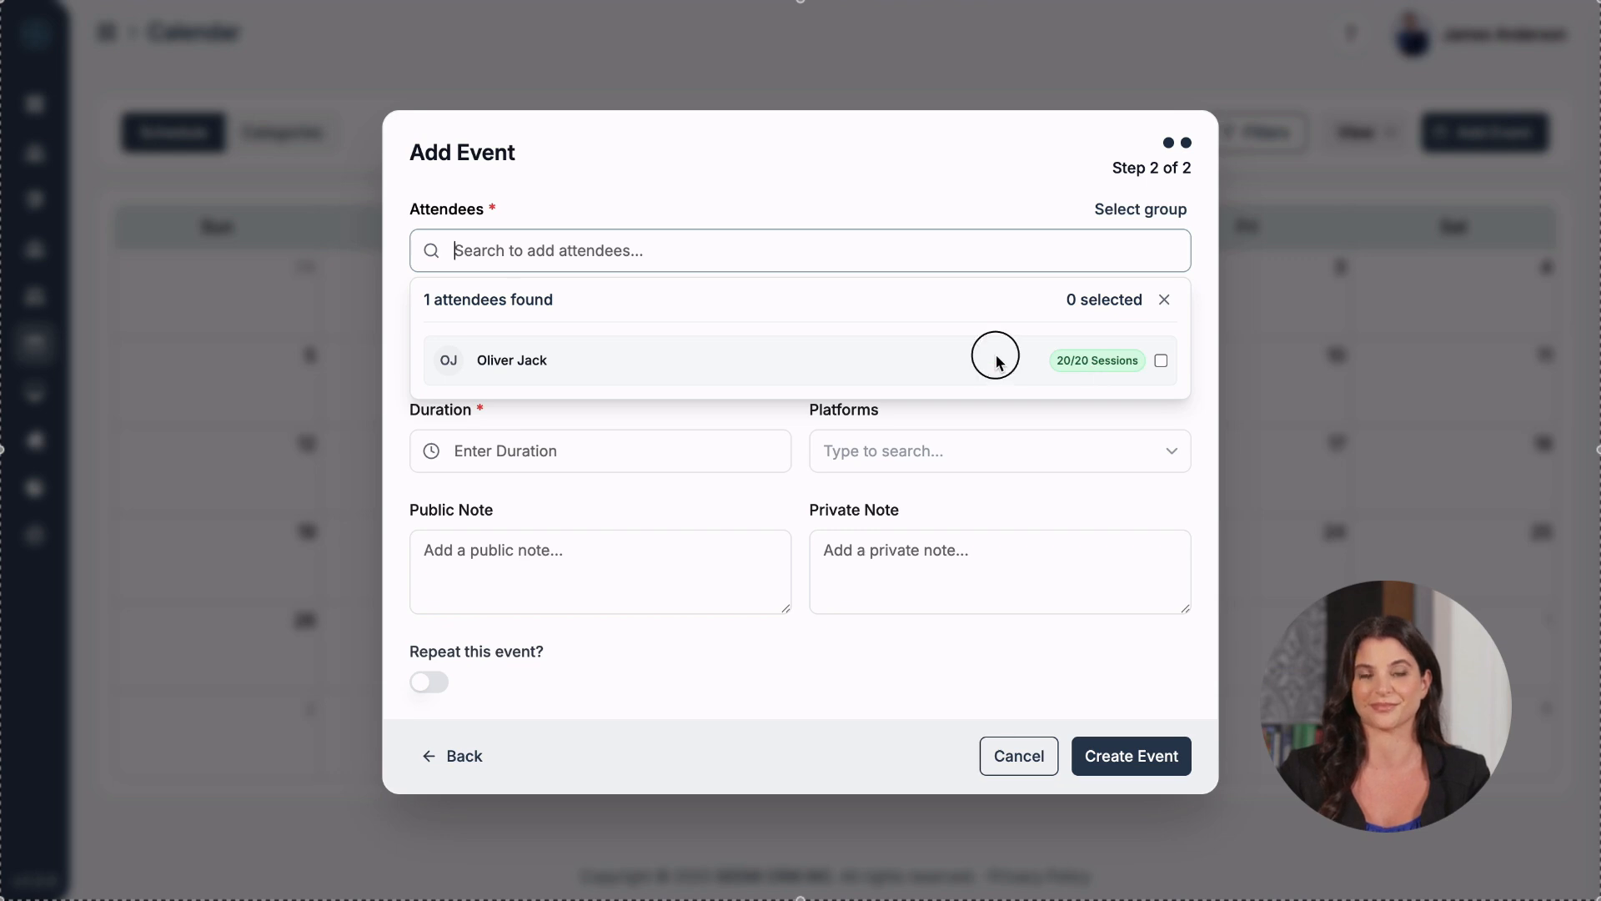
click(740, 222)
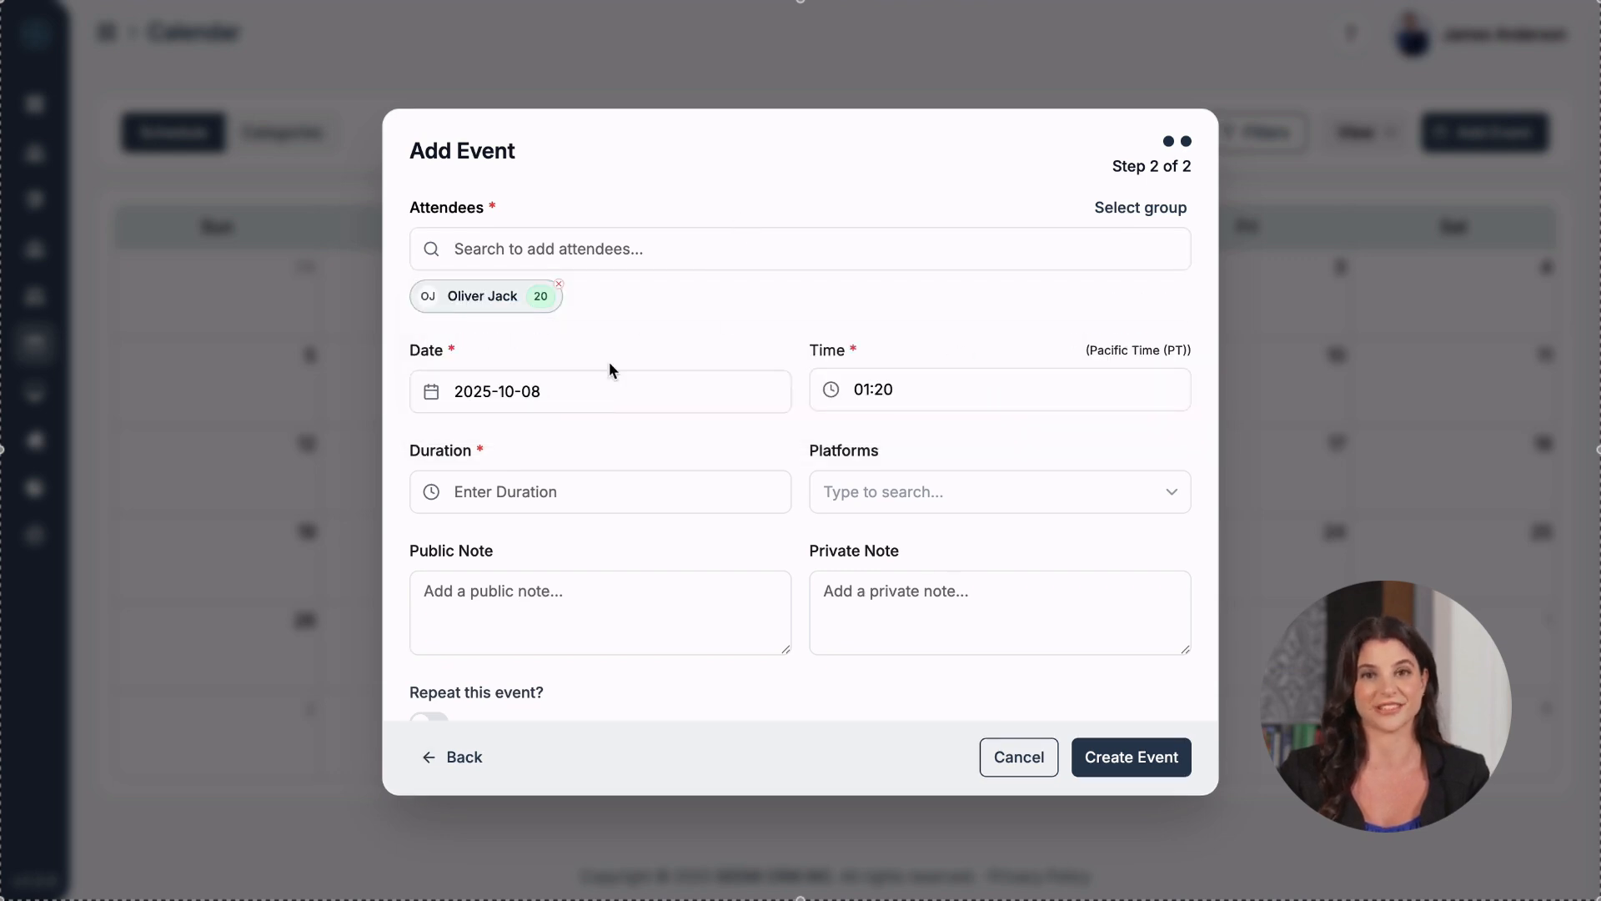
click(608, 391)
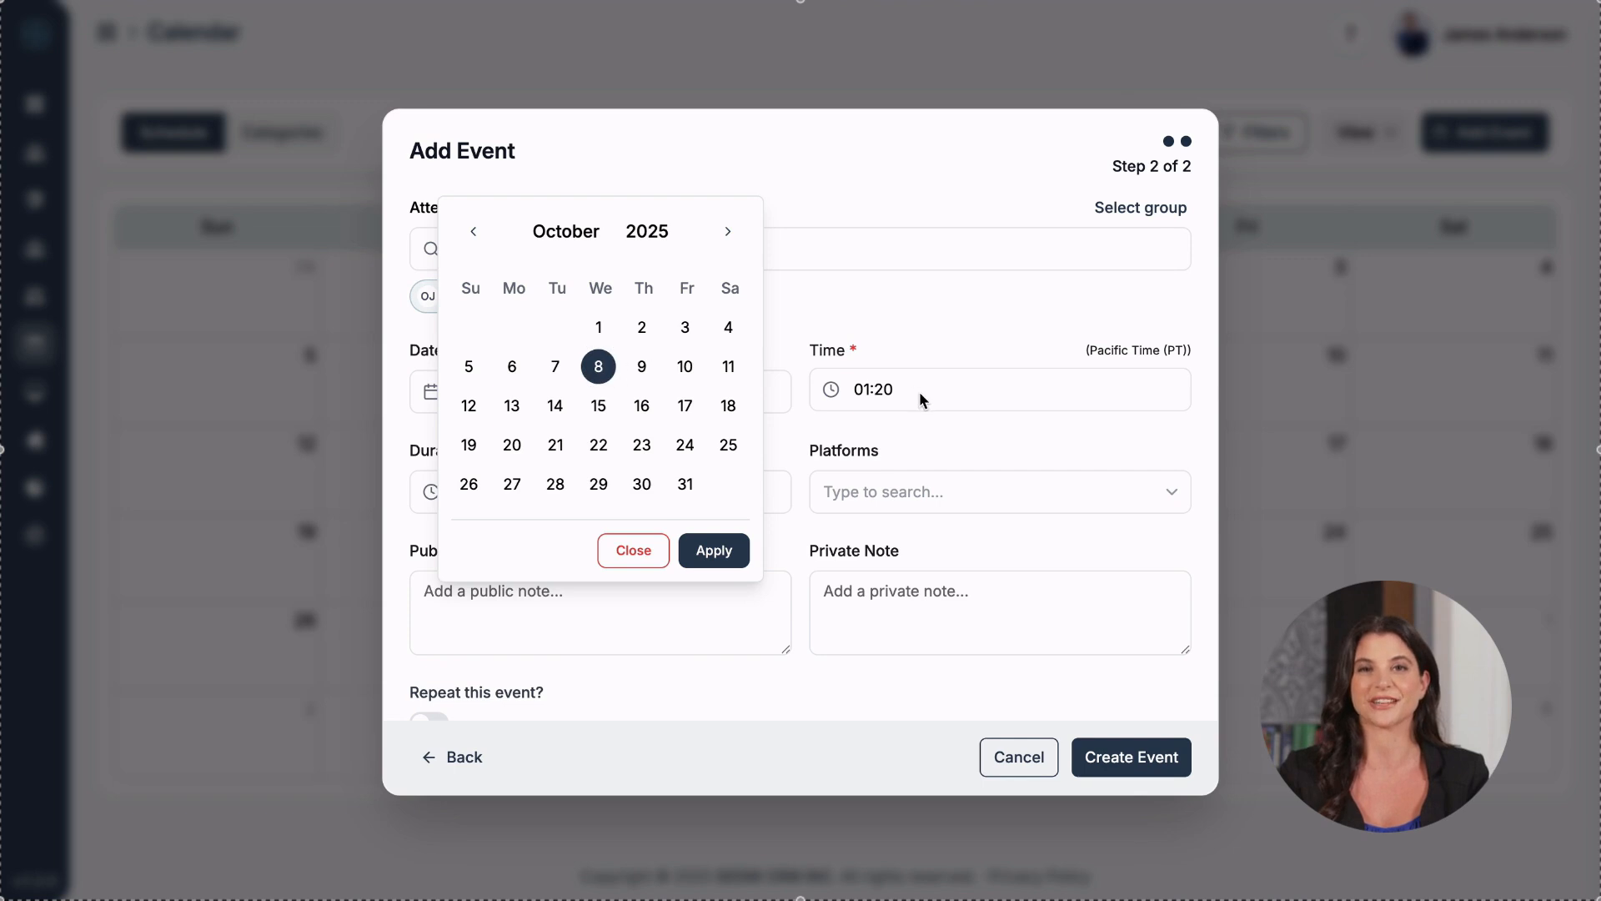
click(910, 337)
click(657, 492)
text(30)
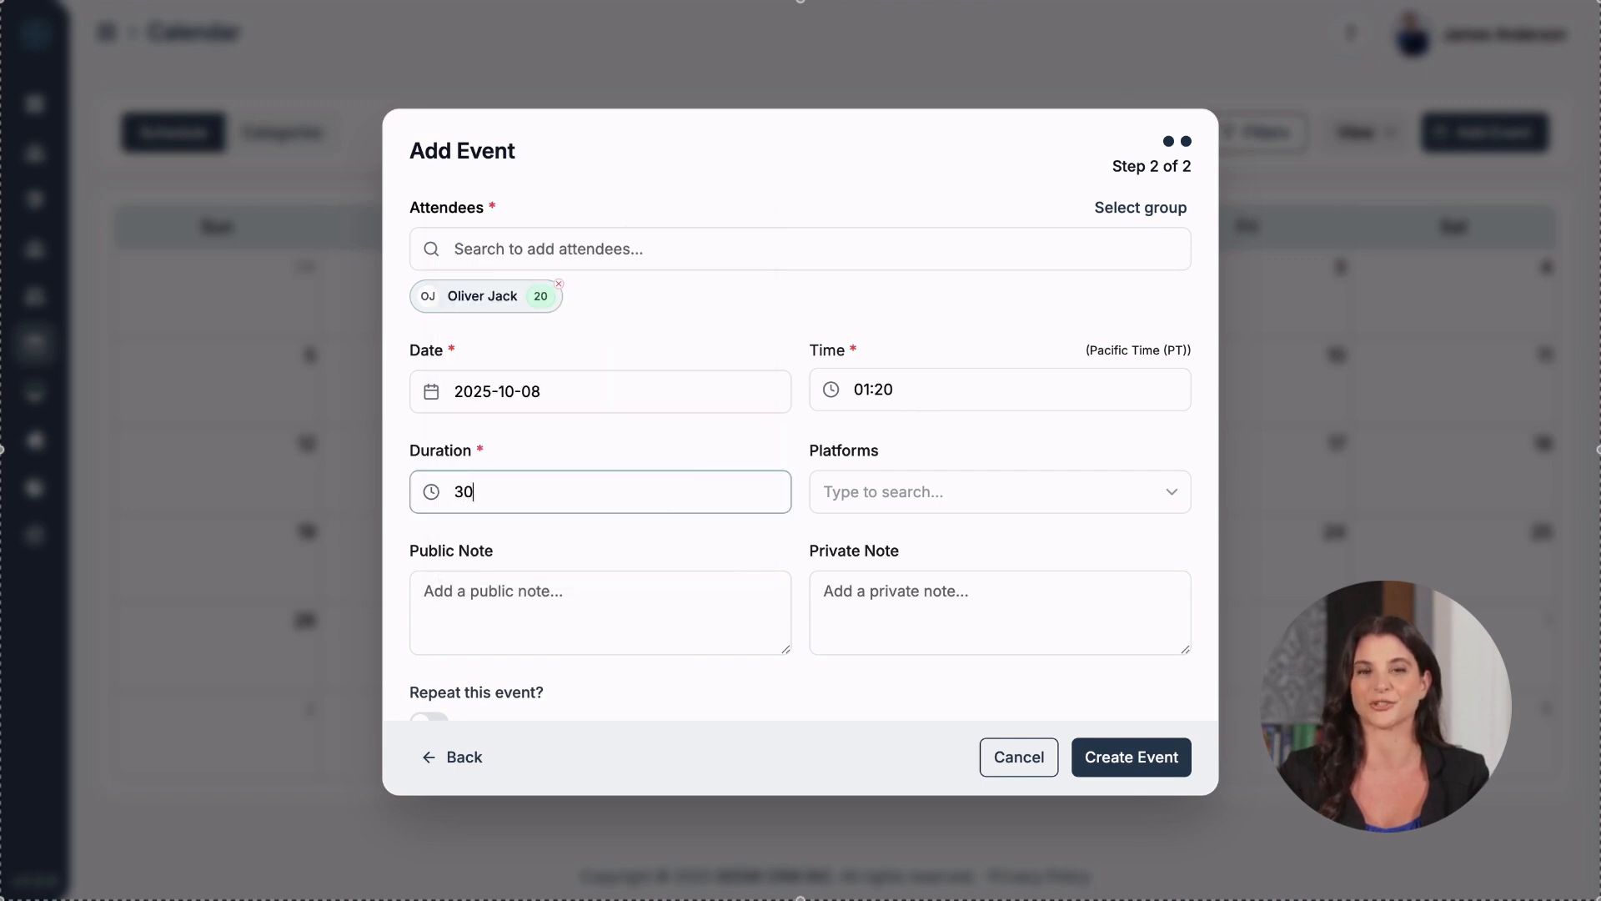
click(903, 502)
click(871, 546)
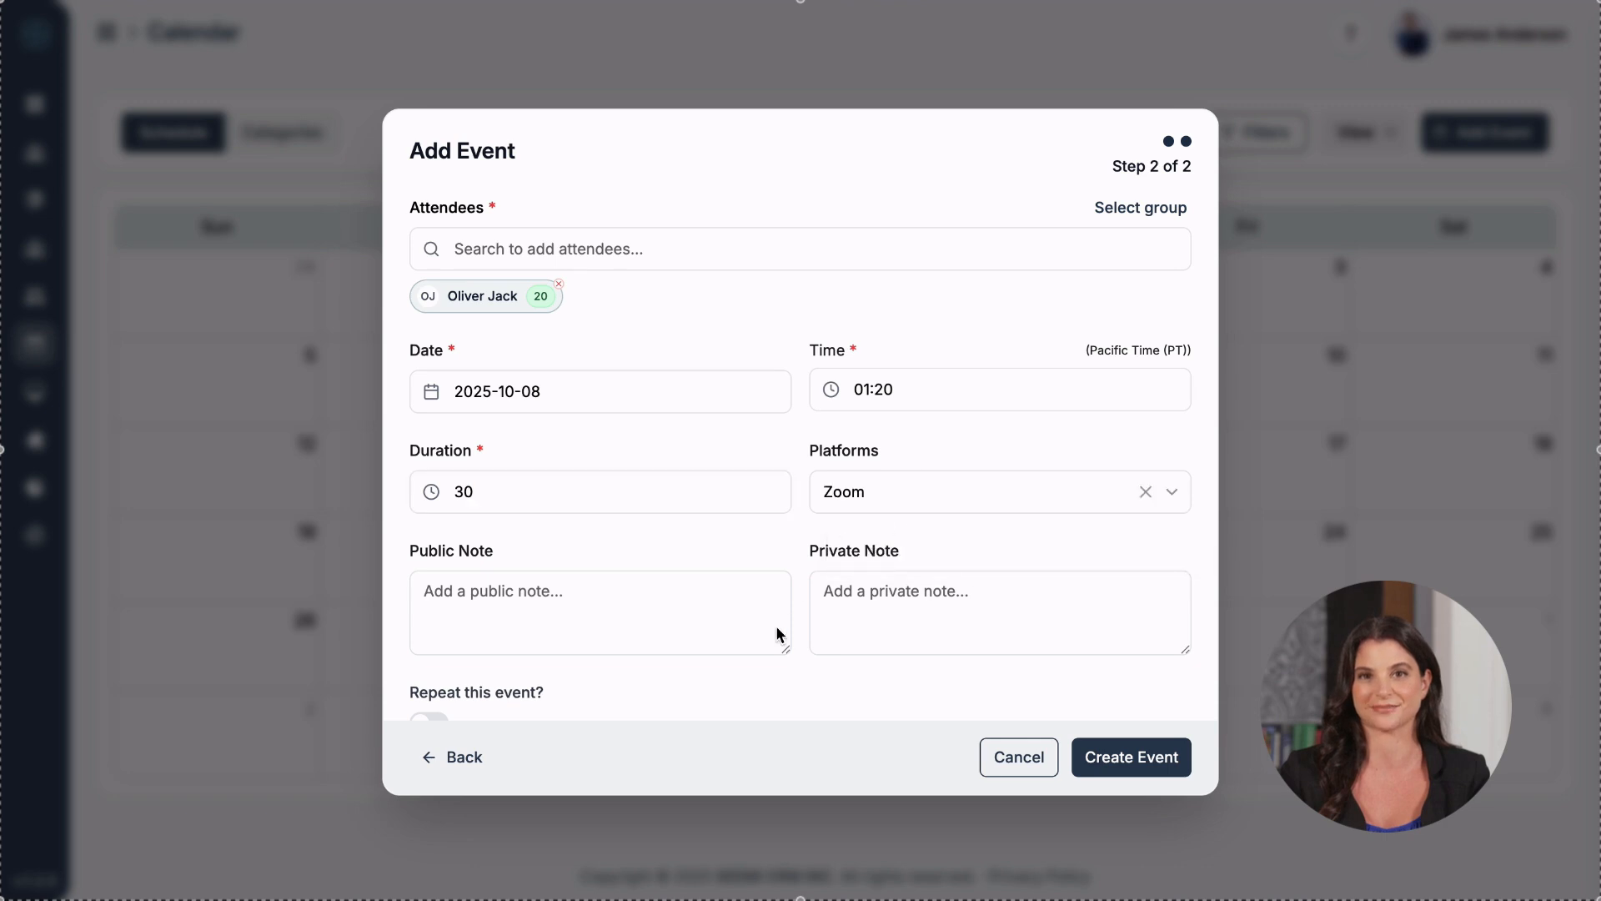
scroll(770, 665, down, 1)
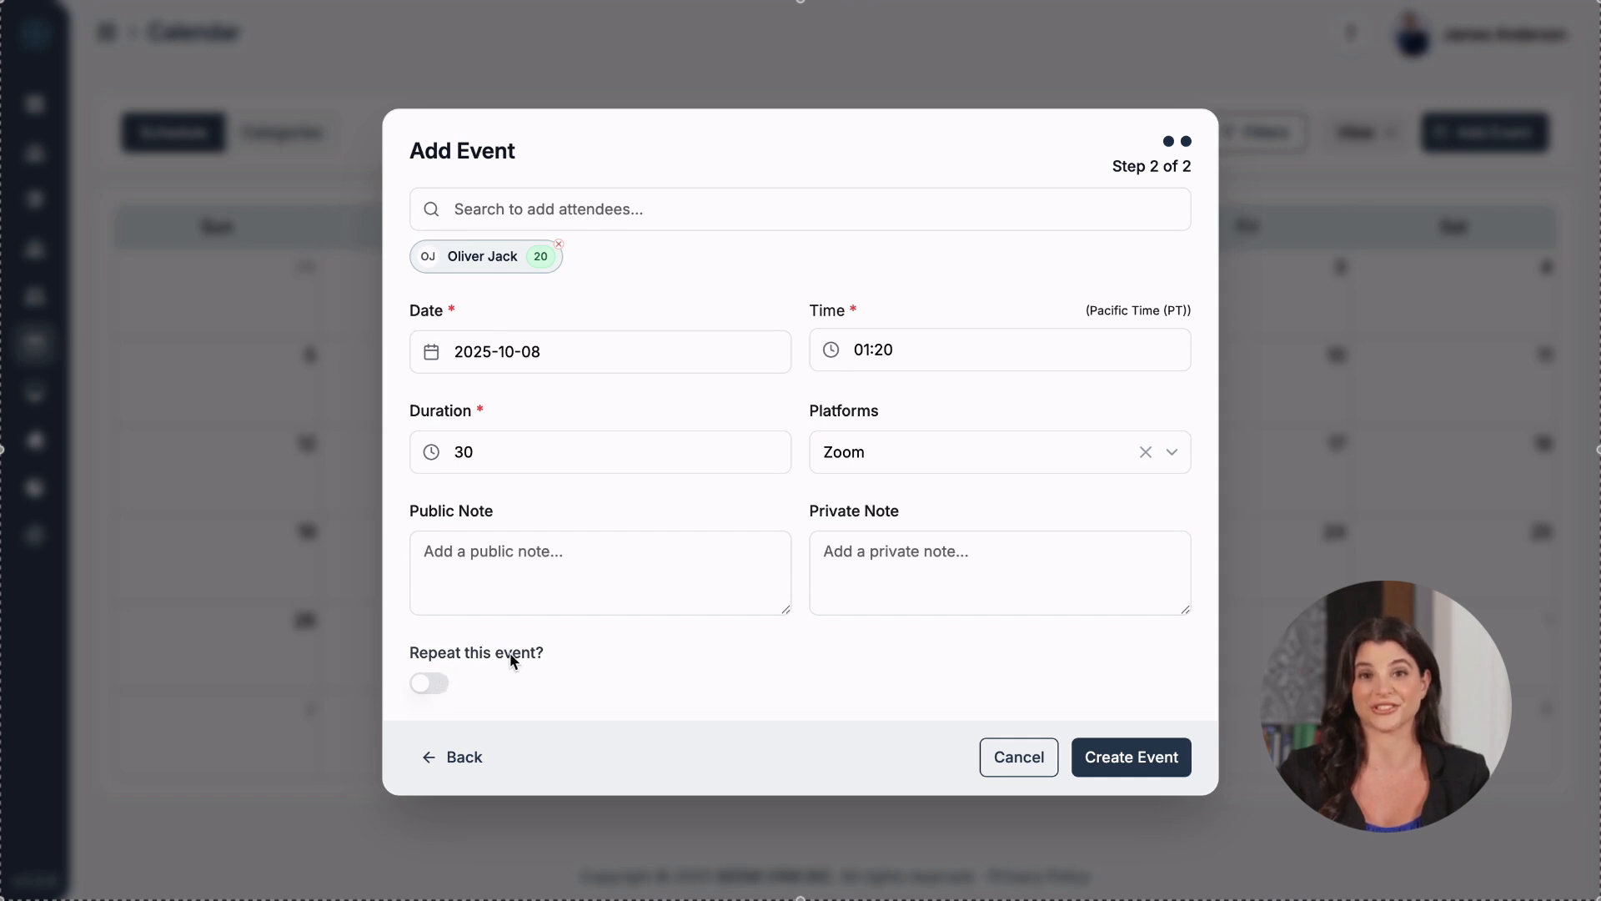
- Turn on daily repetition limited to Sundays and Saturdays
click(436, 683)
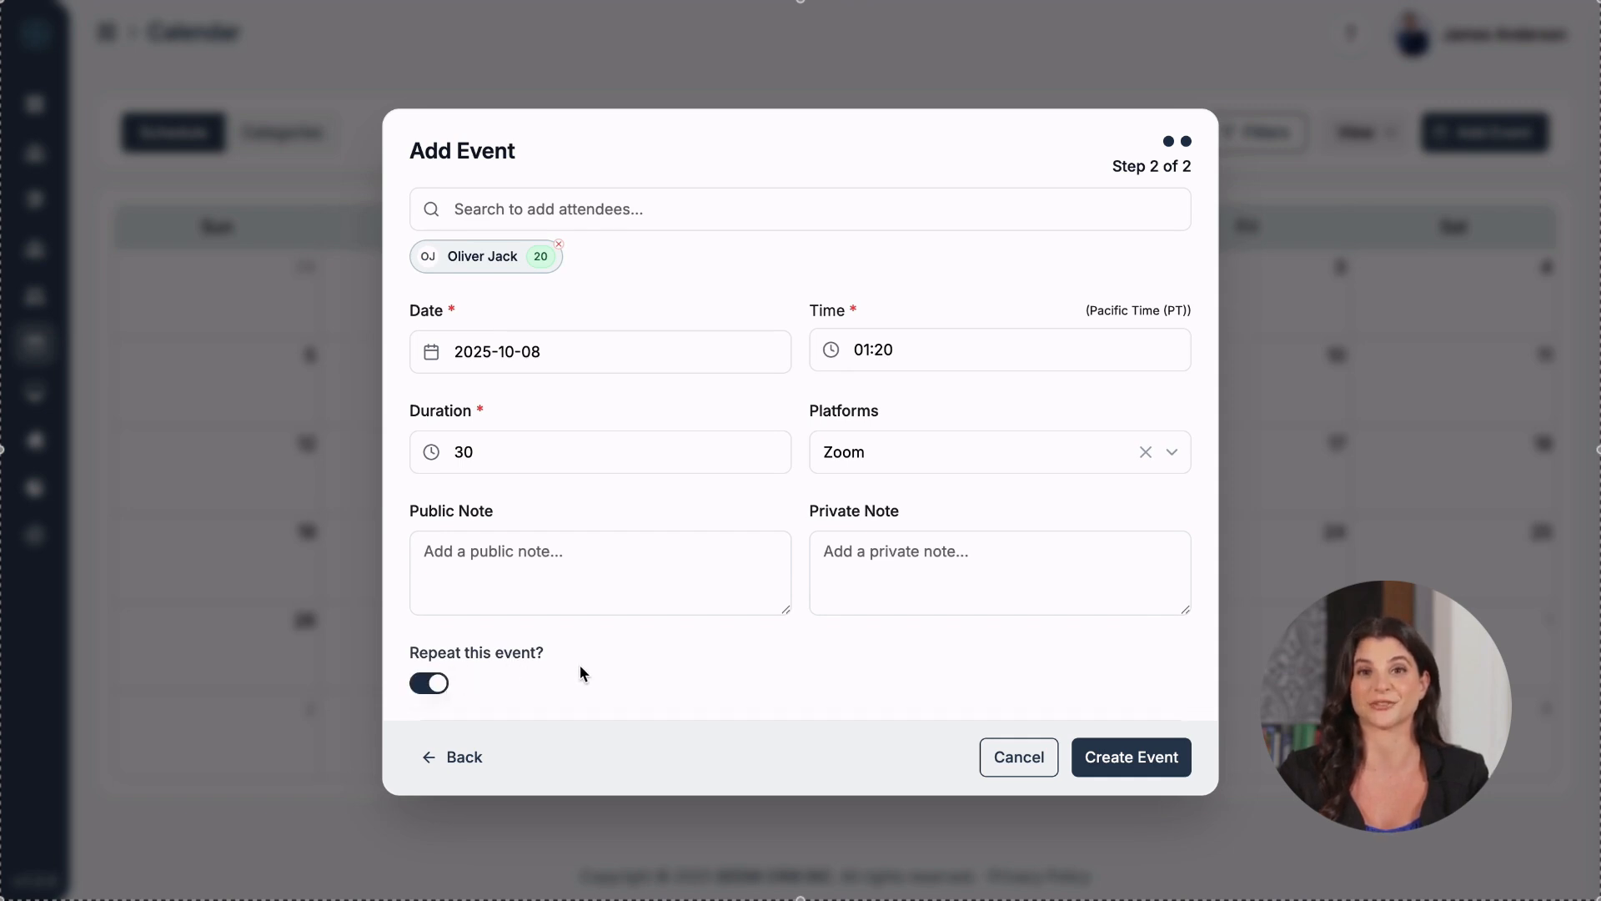
scroll(578, 664, down, 4)
scroll(579, 663, down, 1)
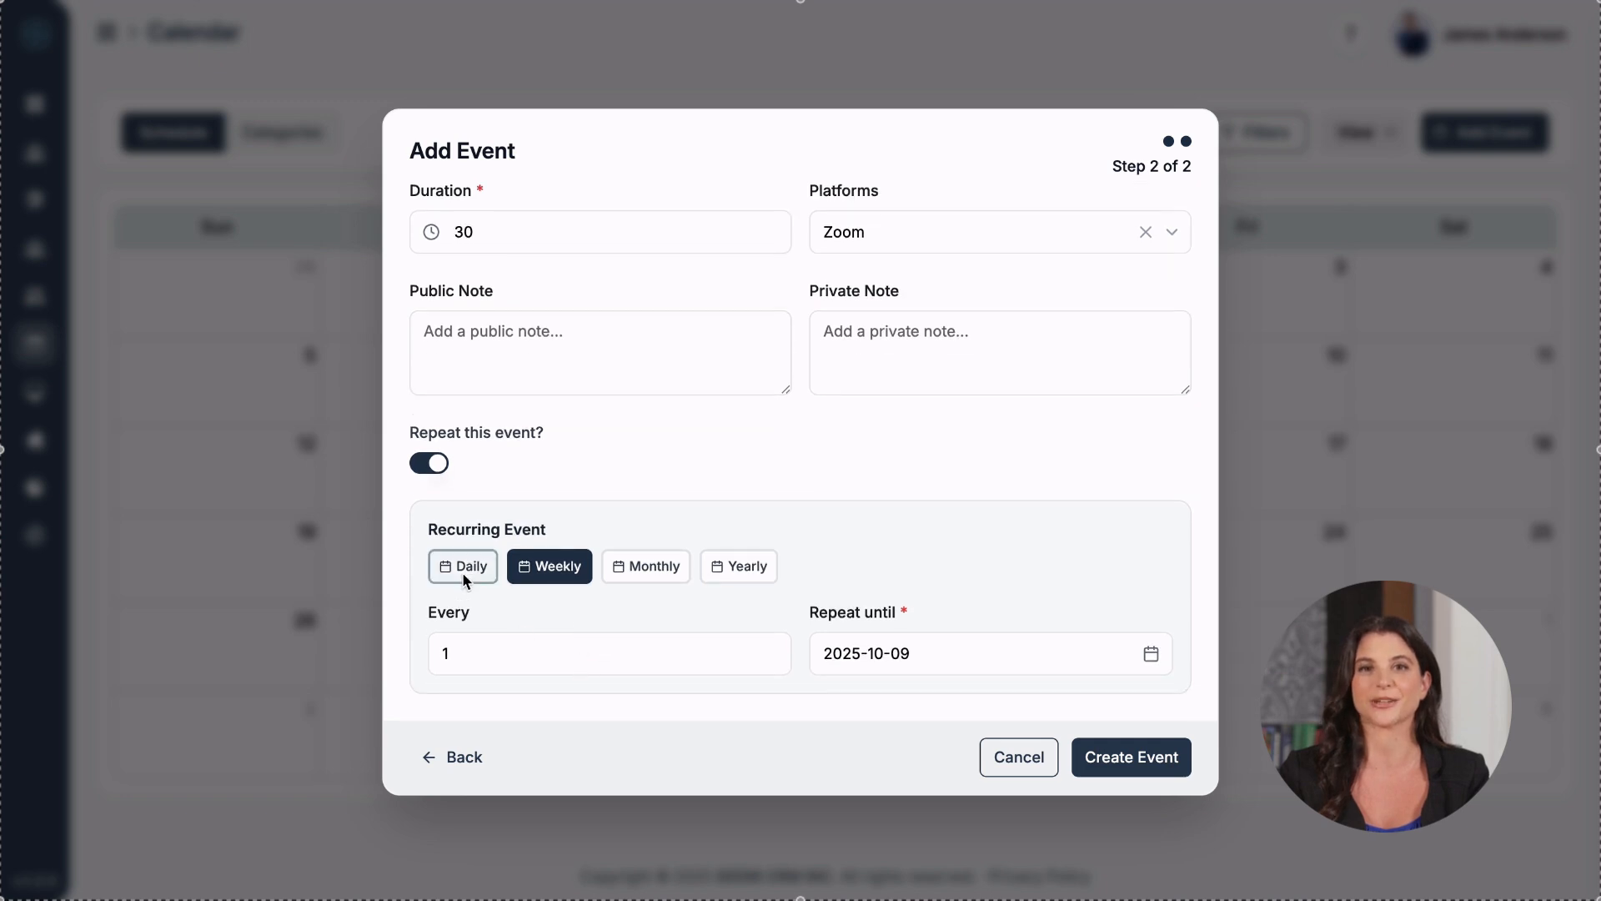
click(462, 564)
click(446, 650)
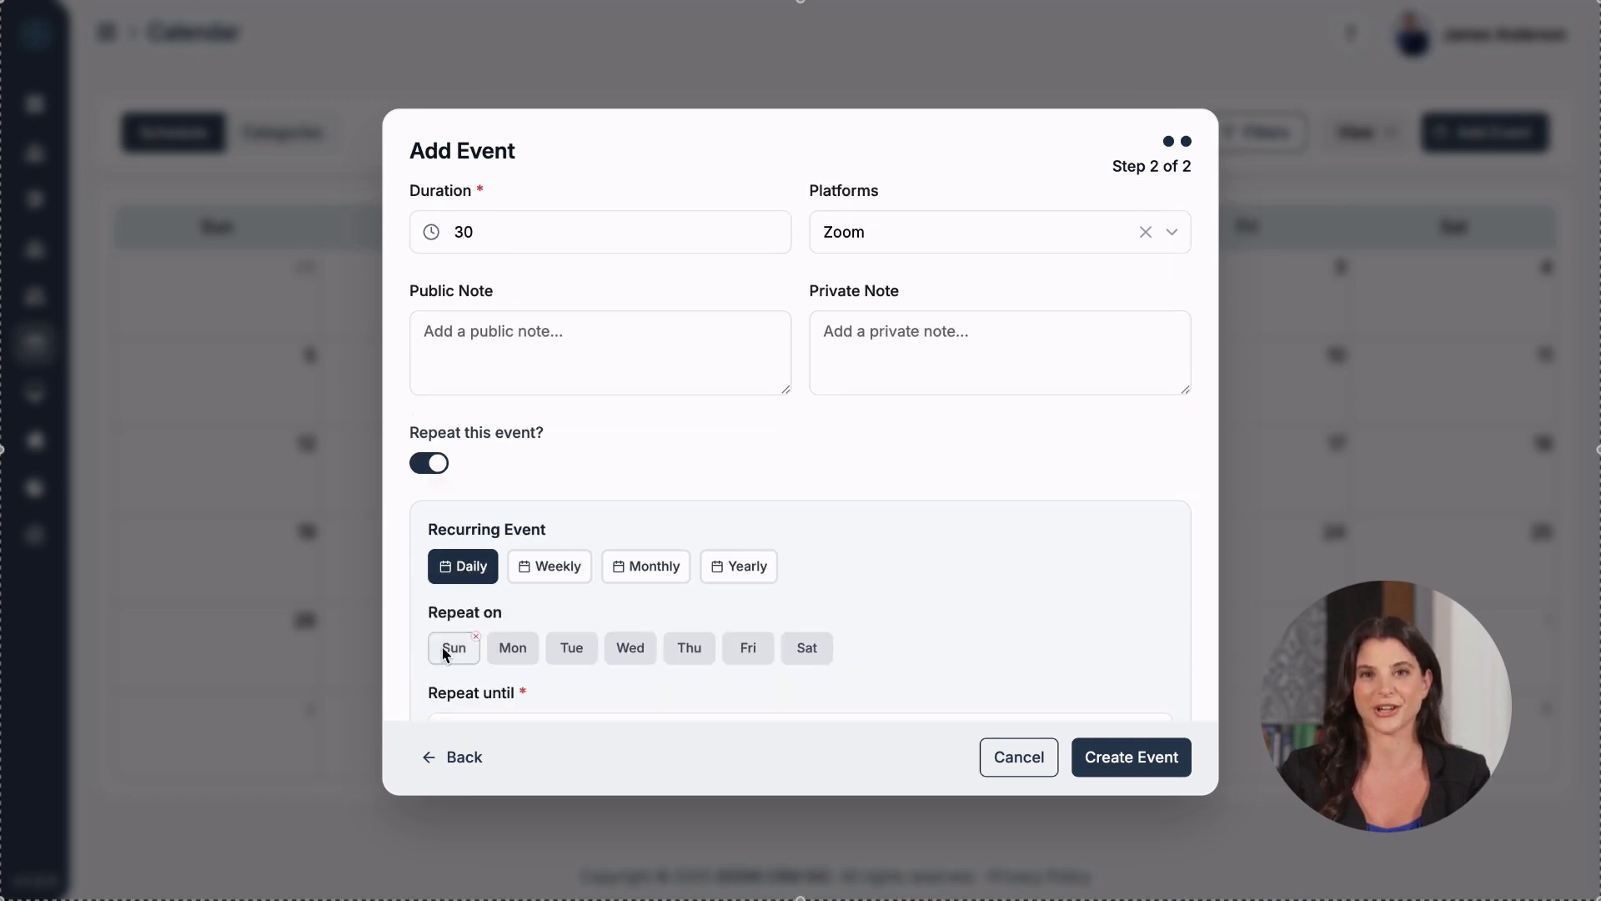
click(801, 648)
- Set the repetition to end on 2025-10-31 and create the event
scroll(1055, 629, down, 2)
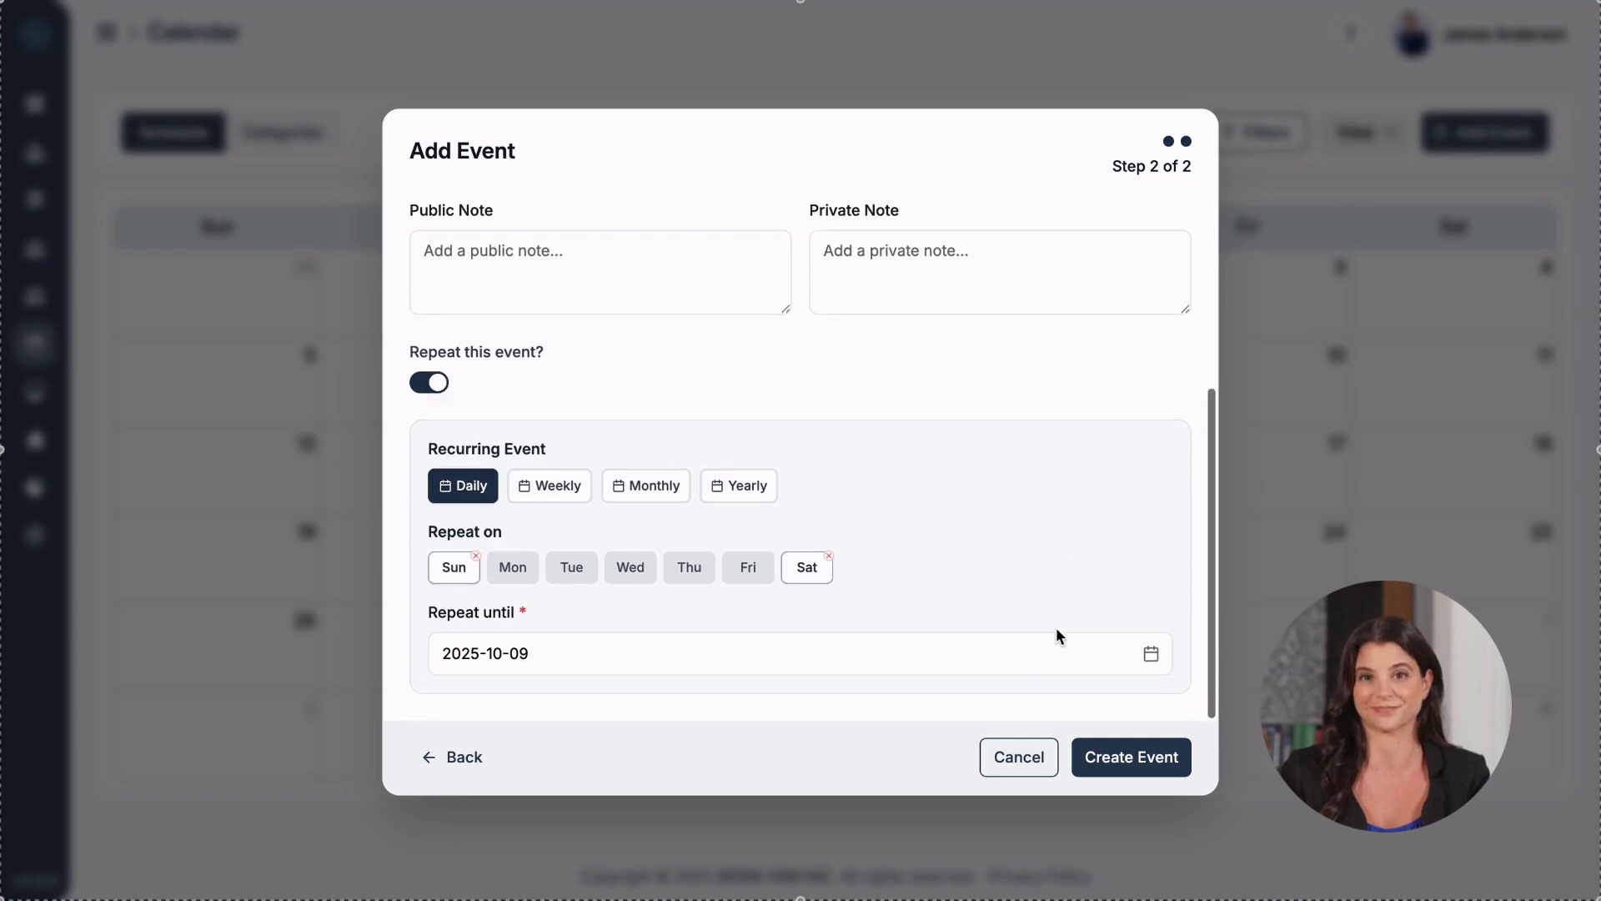
click(1030, 656)
click(885, 745)
click(924, 813)
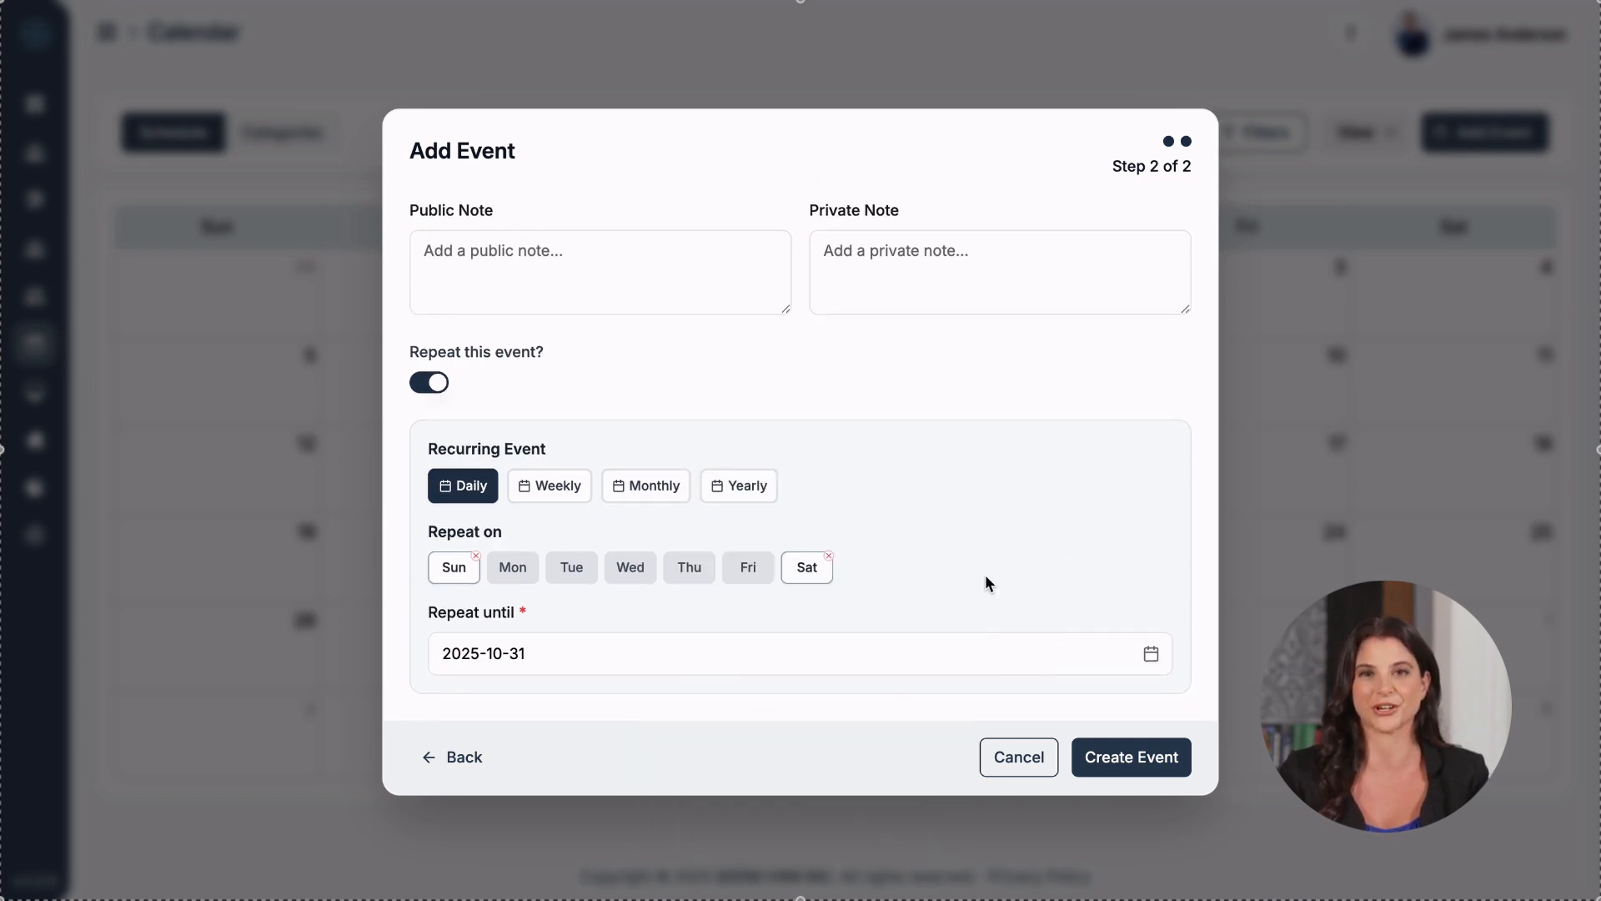
scroll(984, 573, up, 3)
scroll(984, 573, down, 3)
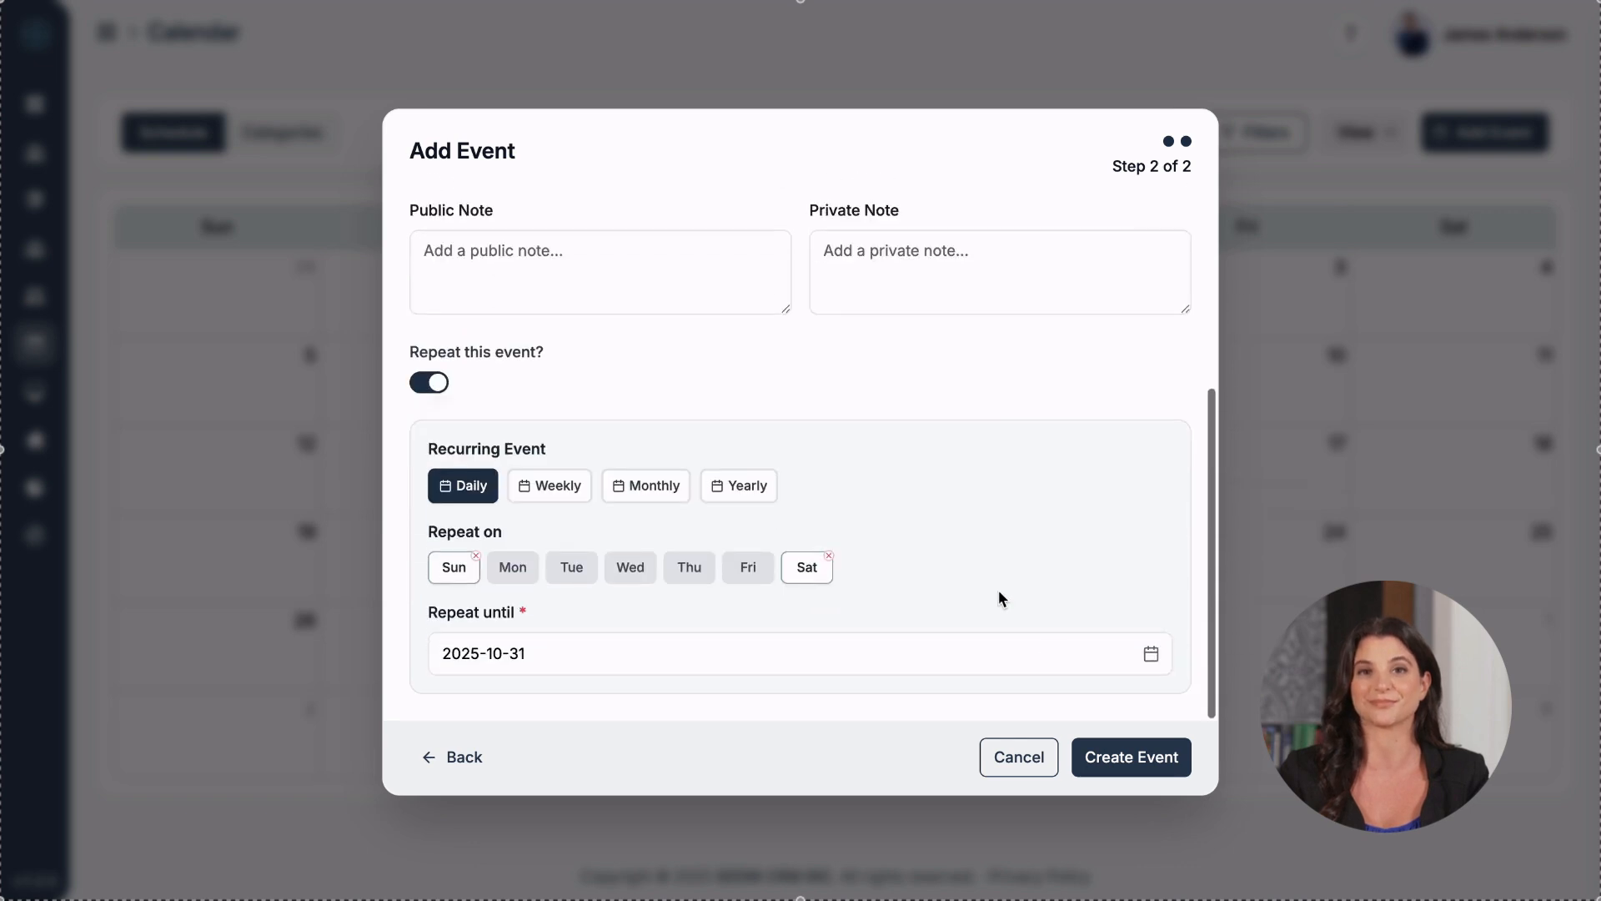
click(1120, 759)
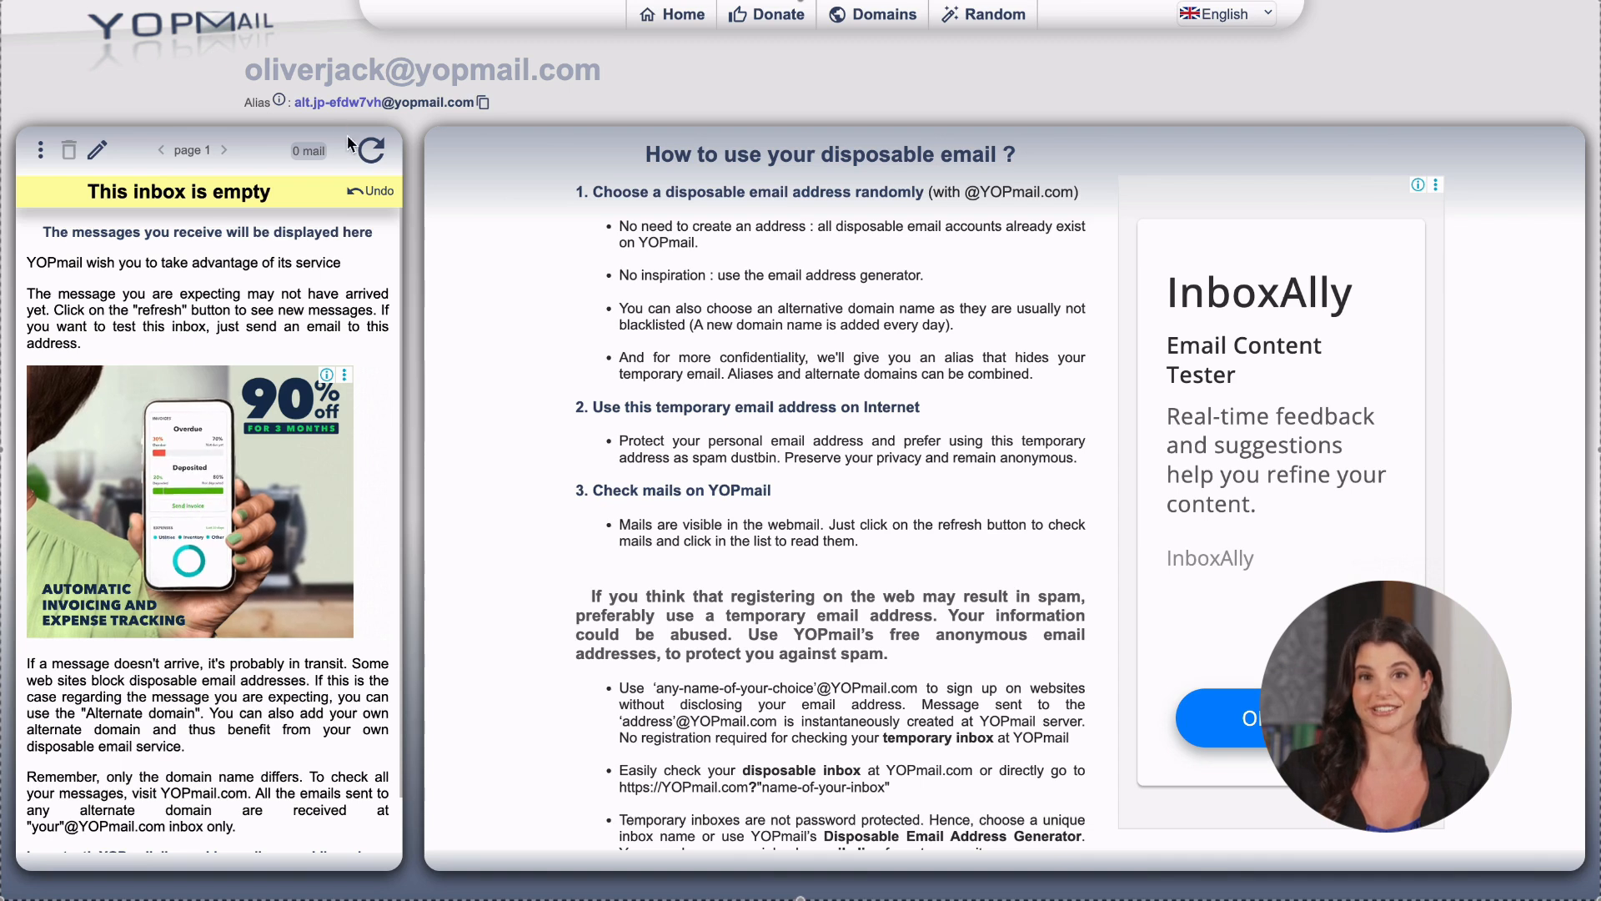
- Refresh the student's YOPmail inbox to check for new mail
click(382, 145)
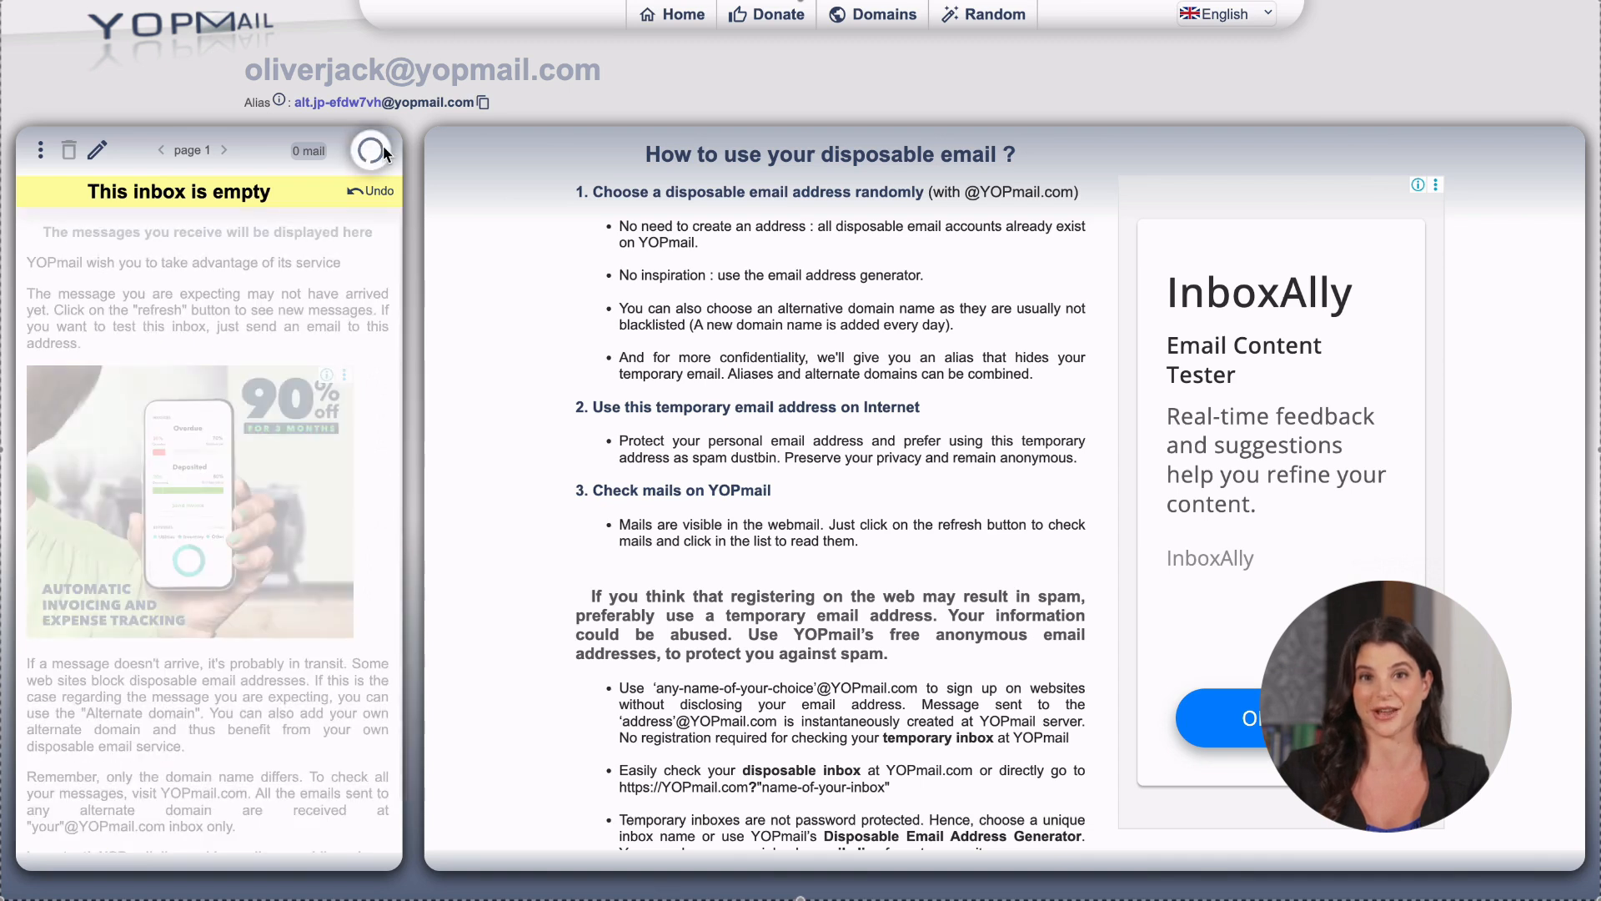
- Read Bright School's Class Schedule Confirmation email, then go back to the Seemi calendar
click(233, 229)
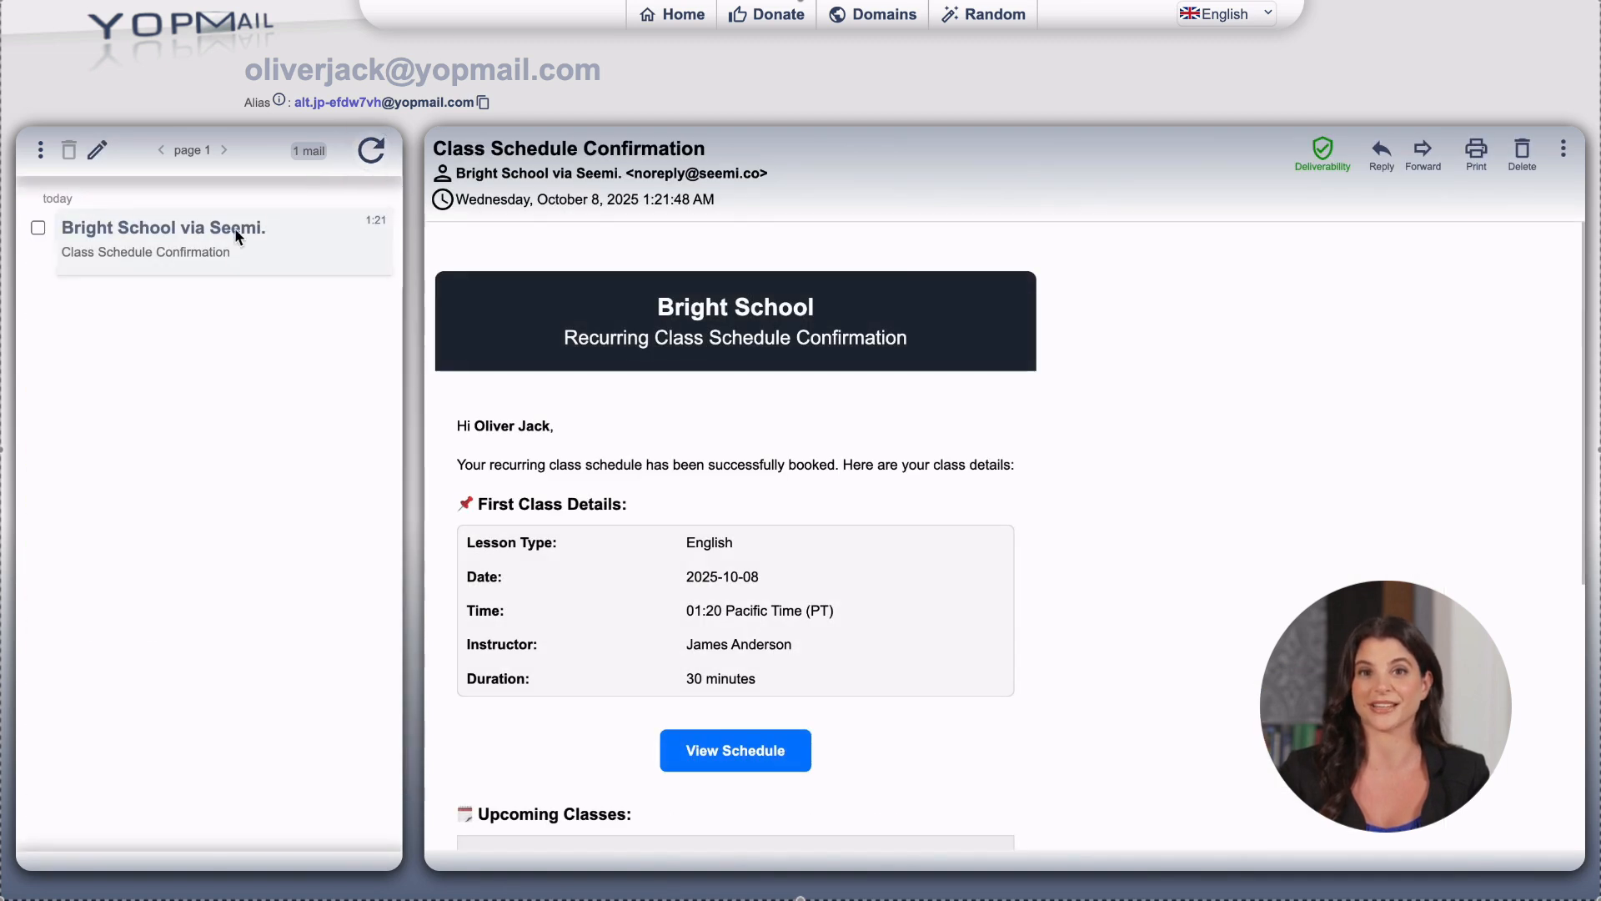
scroll(777, 569, down, 10)
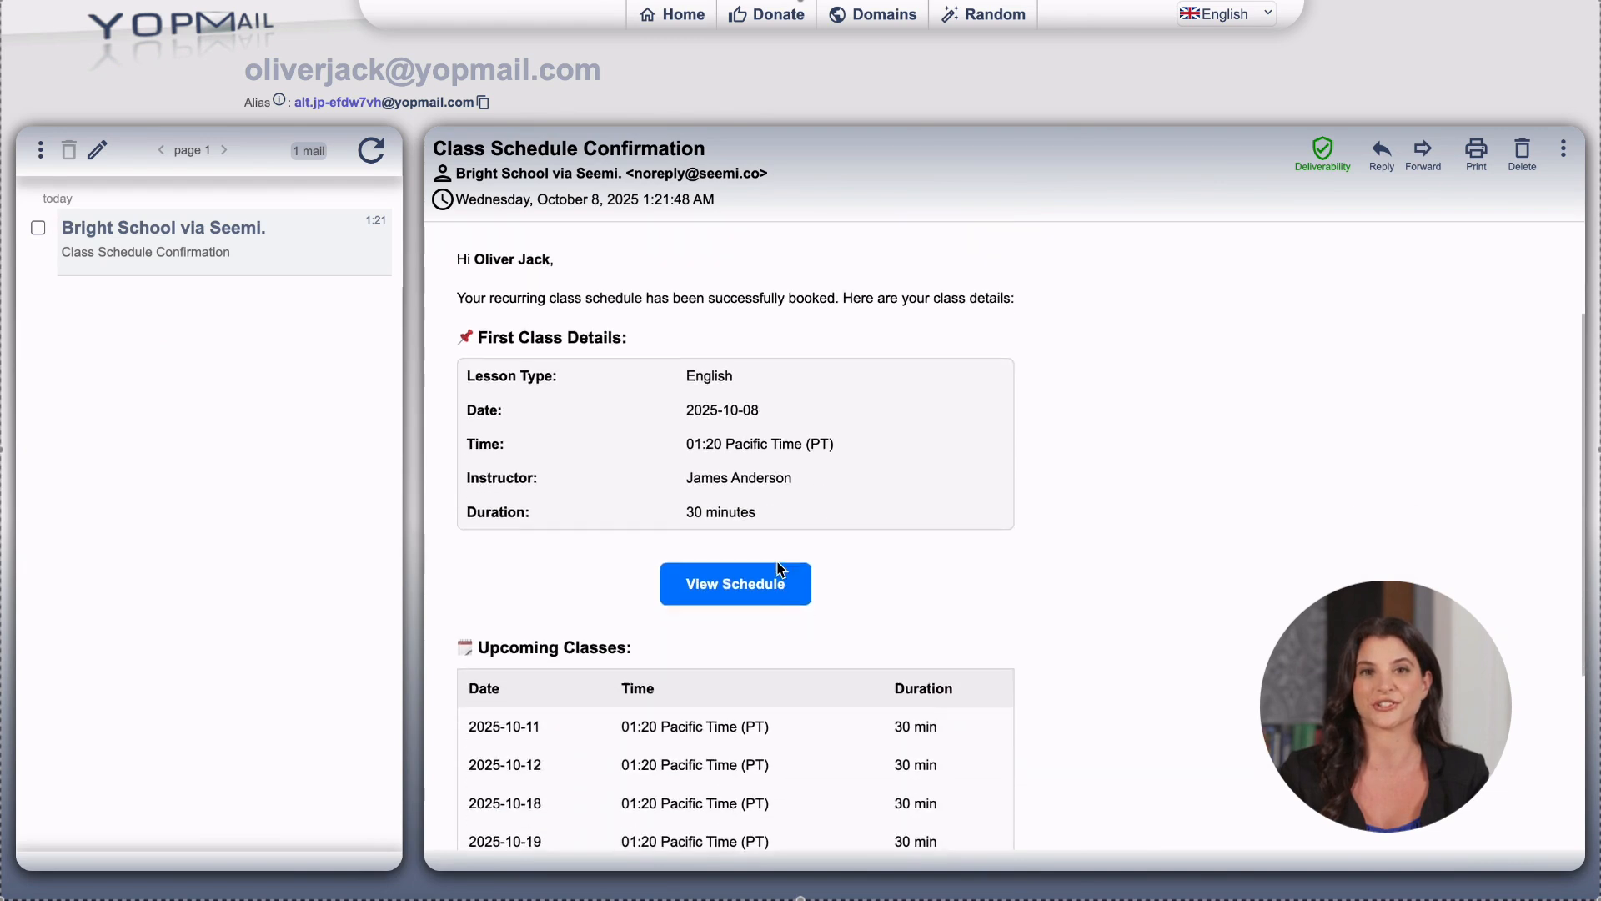
scroll(777, 562, up, 10)
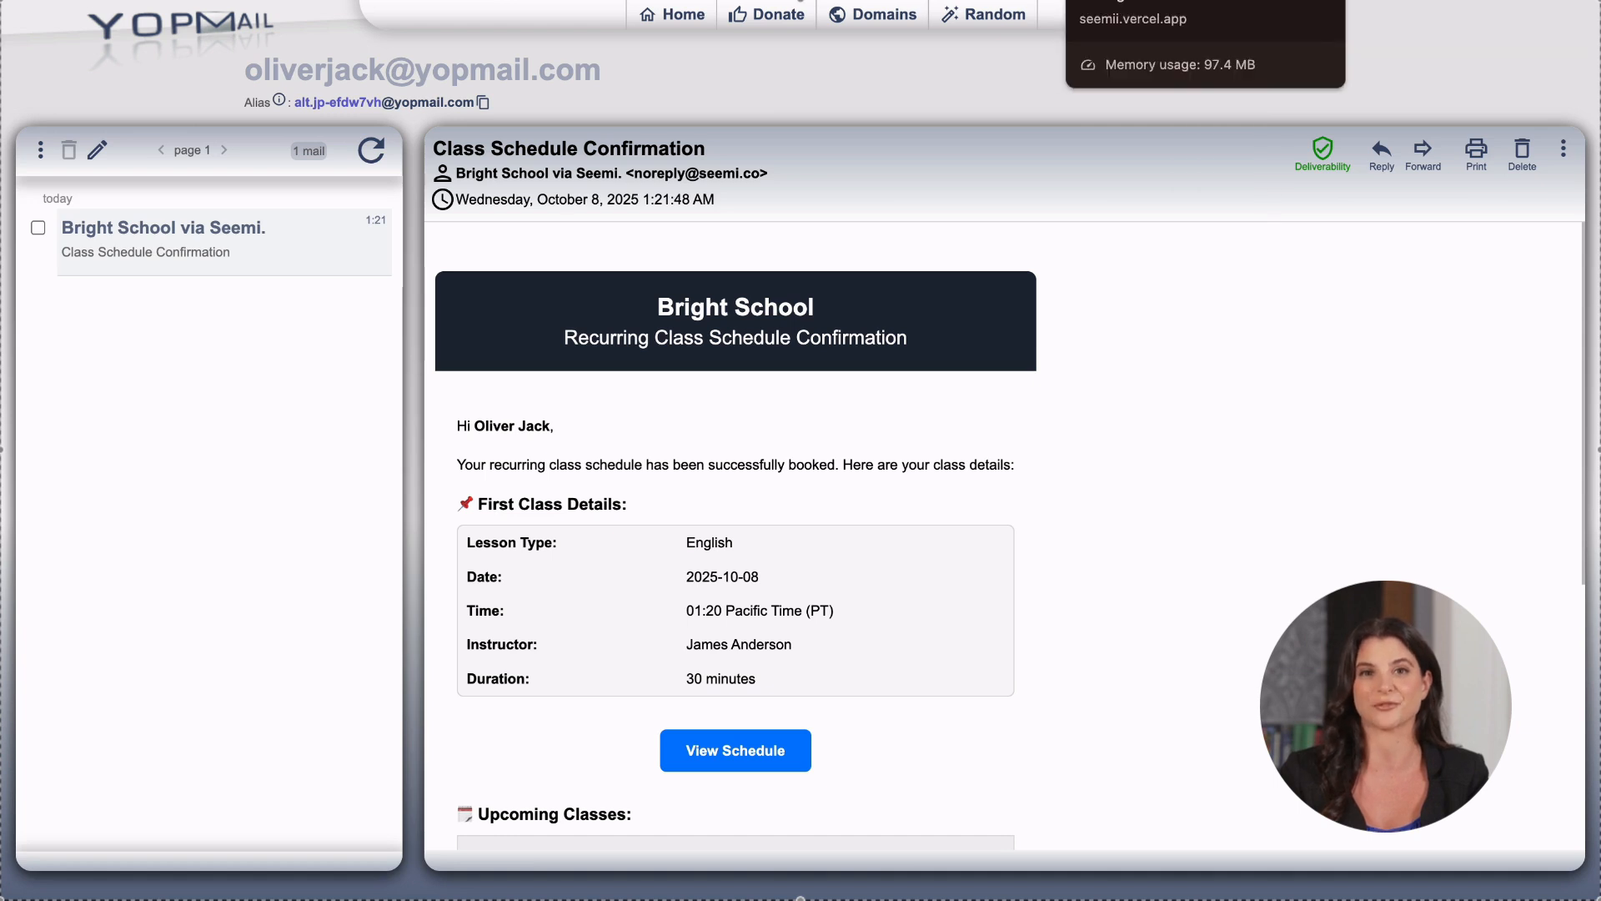
click(1155, 1)
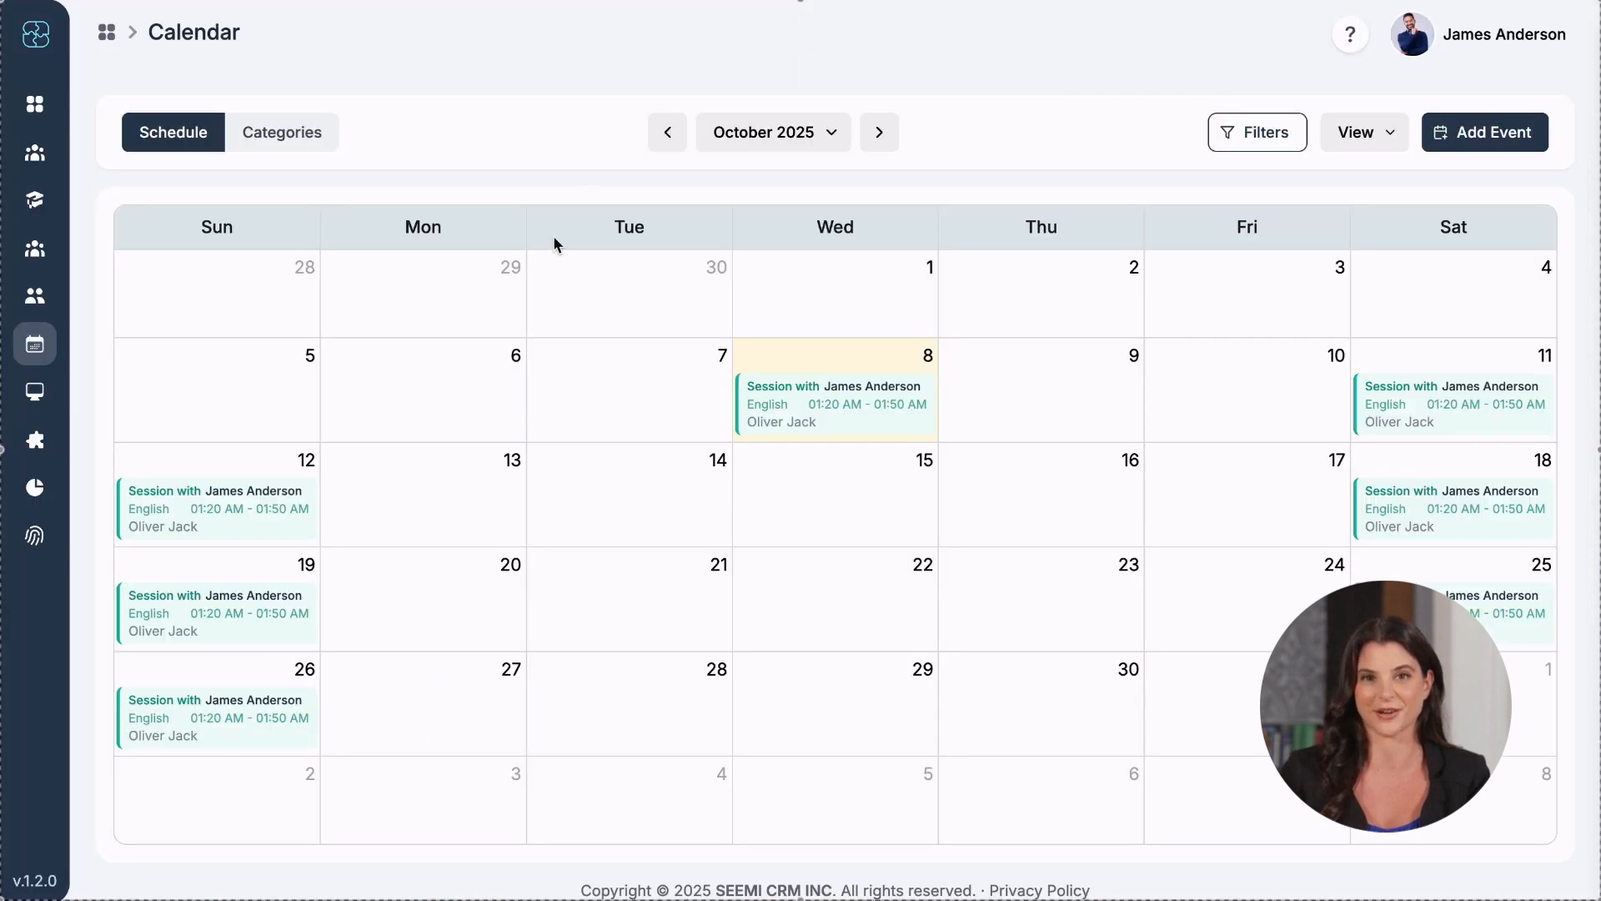
- Open the first family from Families and expand the student's row under Packages
click(67, 246)
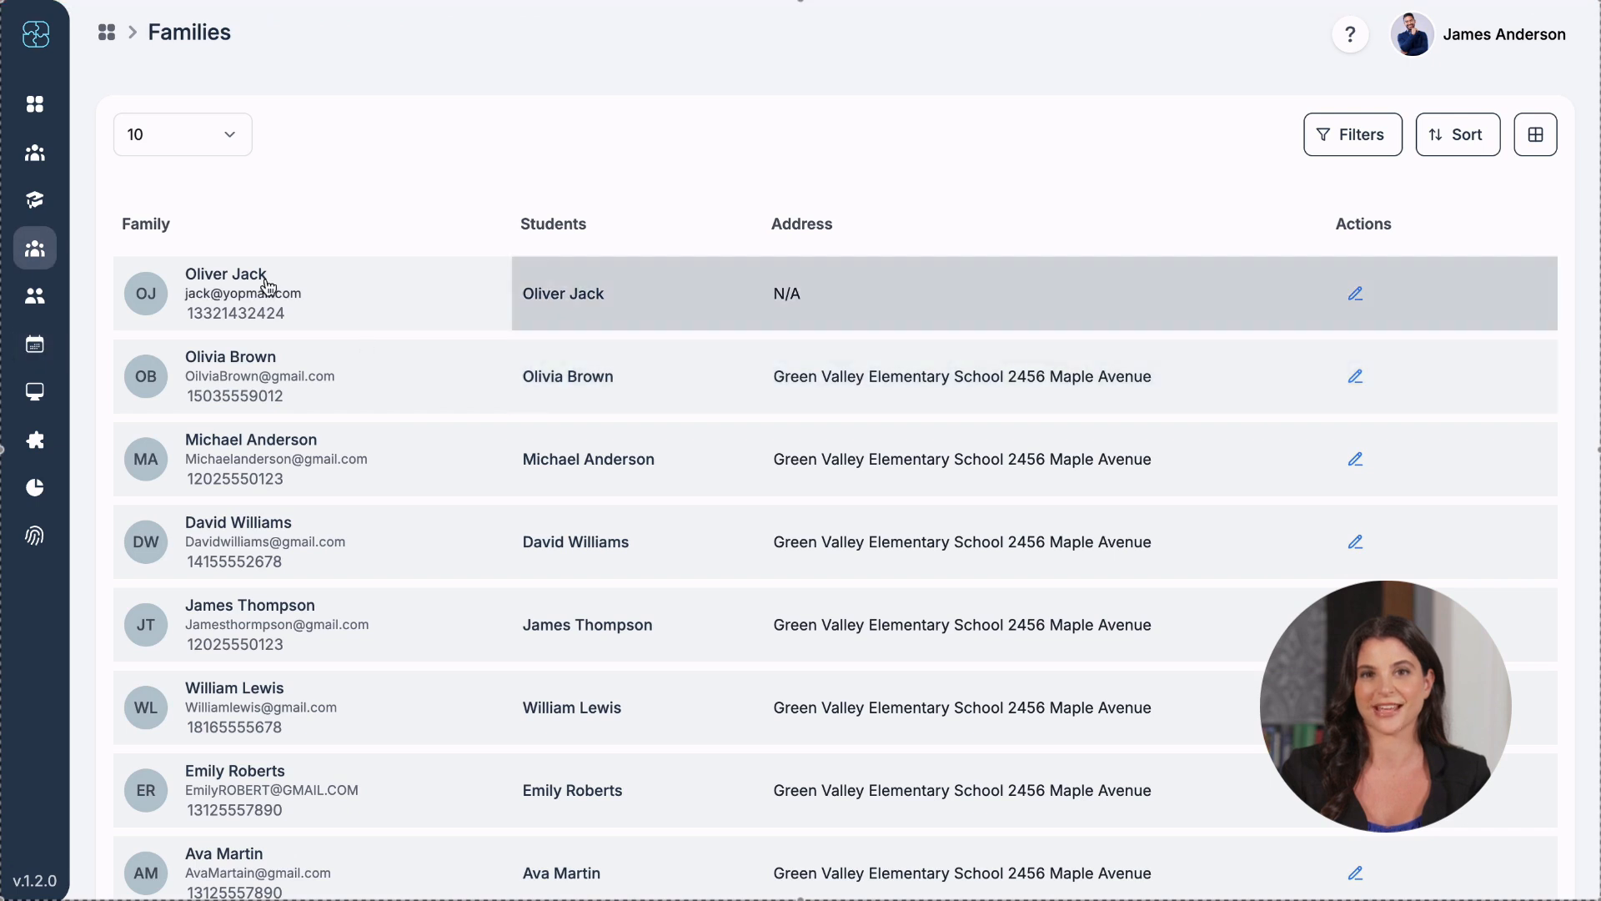
click(259, 274)
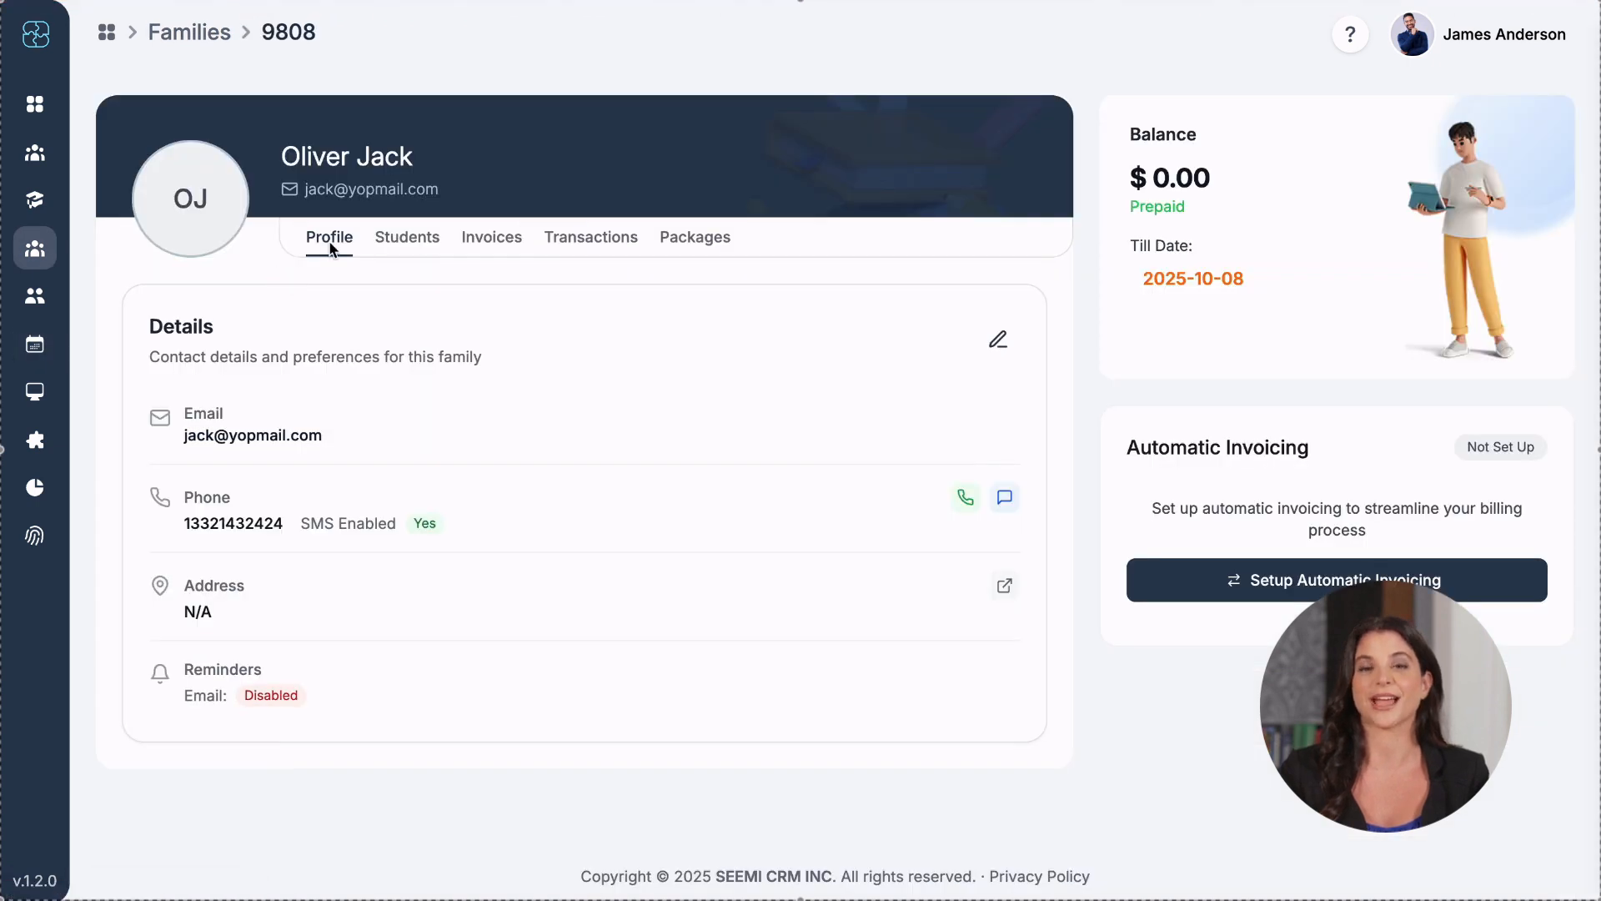
click(730, 237)
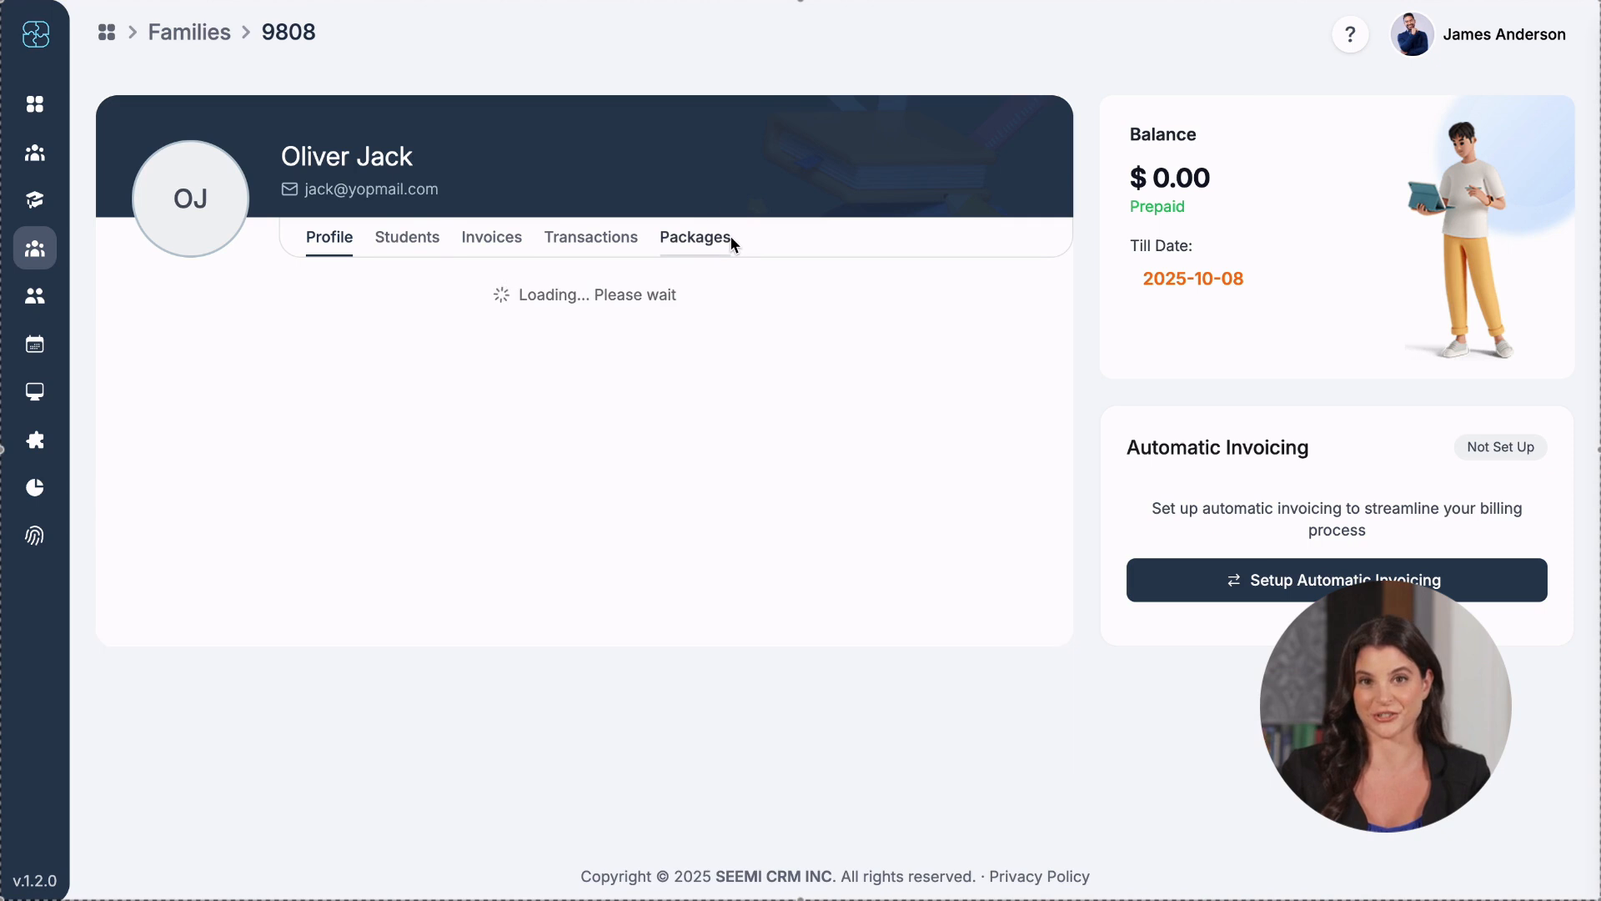
click(1019, 367)
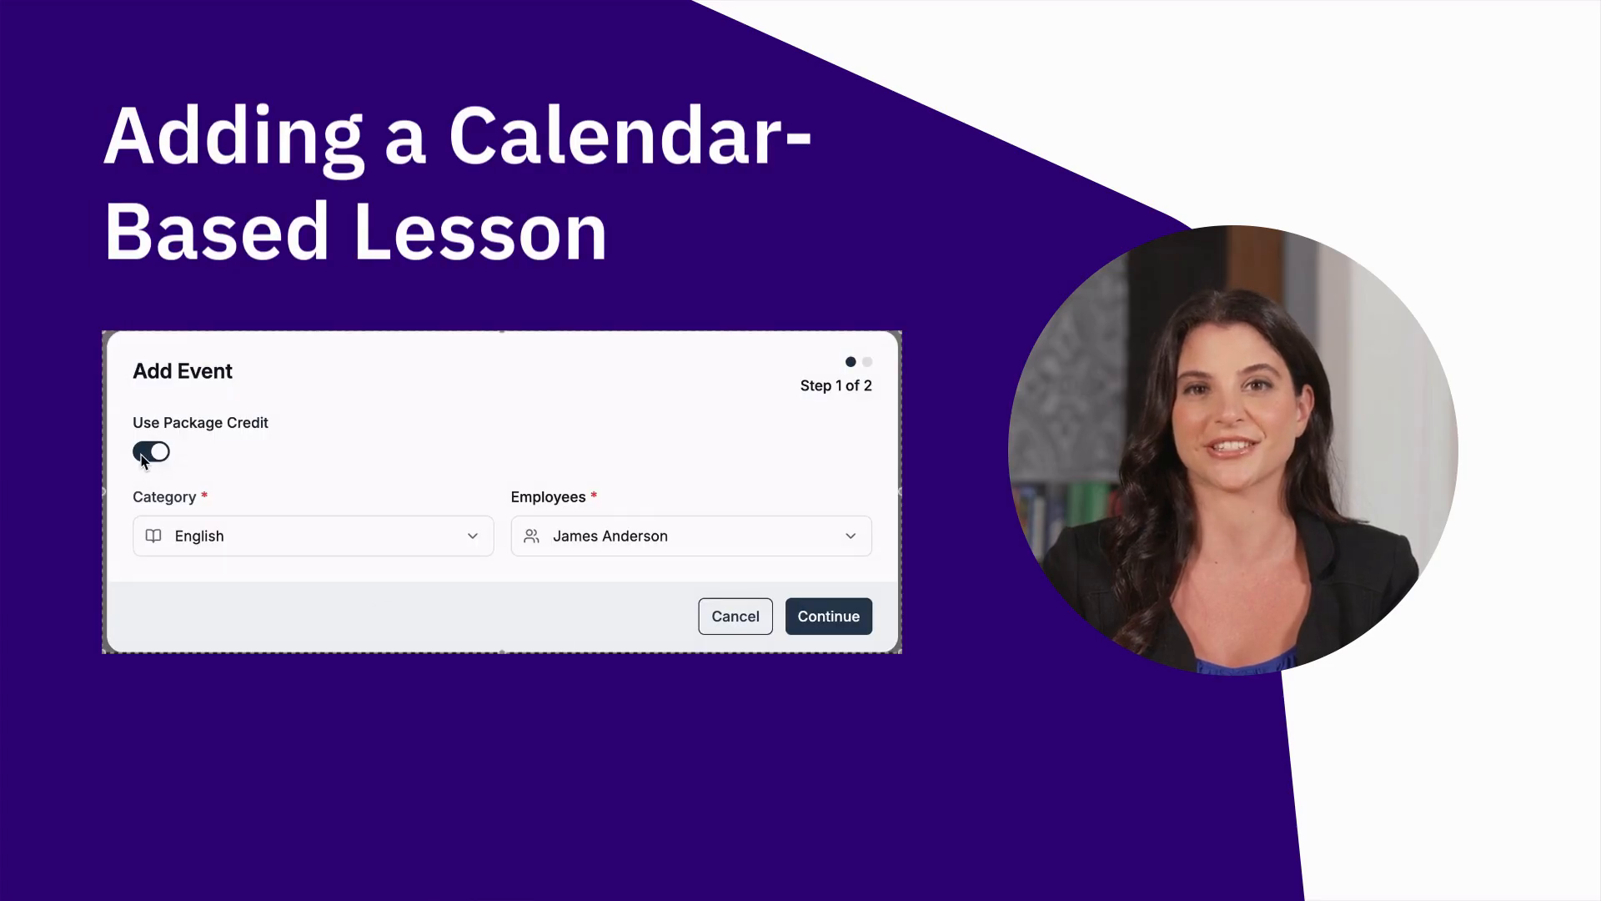
- Return to the Families list
click(143, 454)
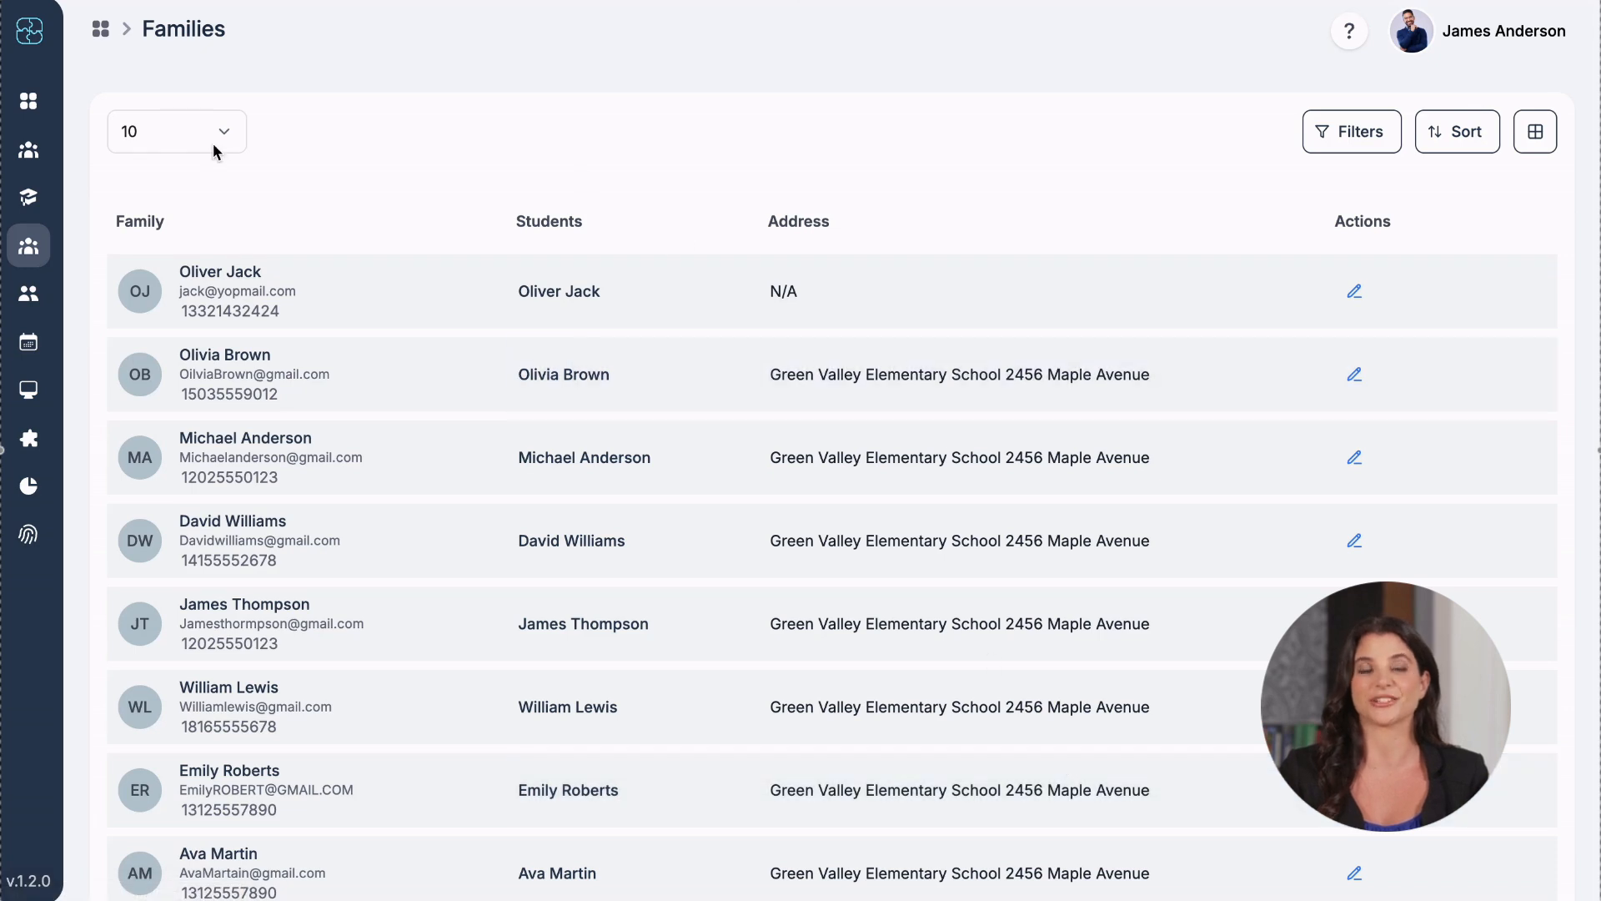
- Open the Calendar, try Day, Week Grid and Week List views, then settle on Month
mouse_move(30, 250)
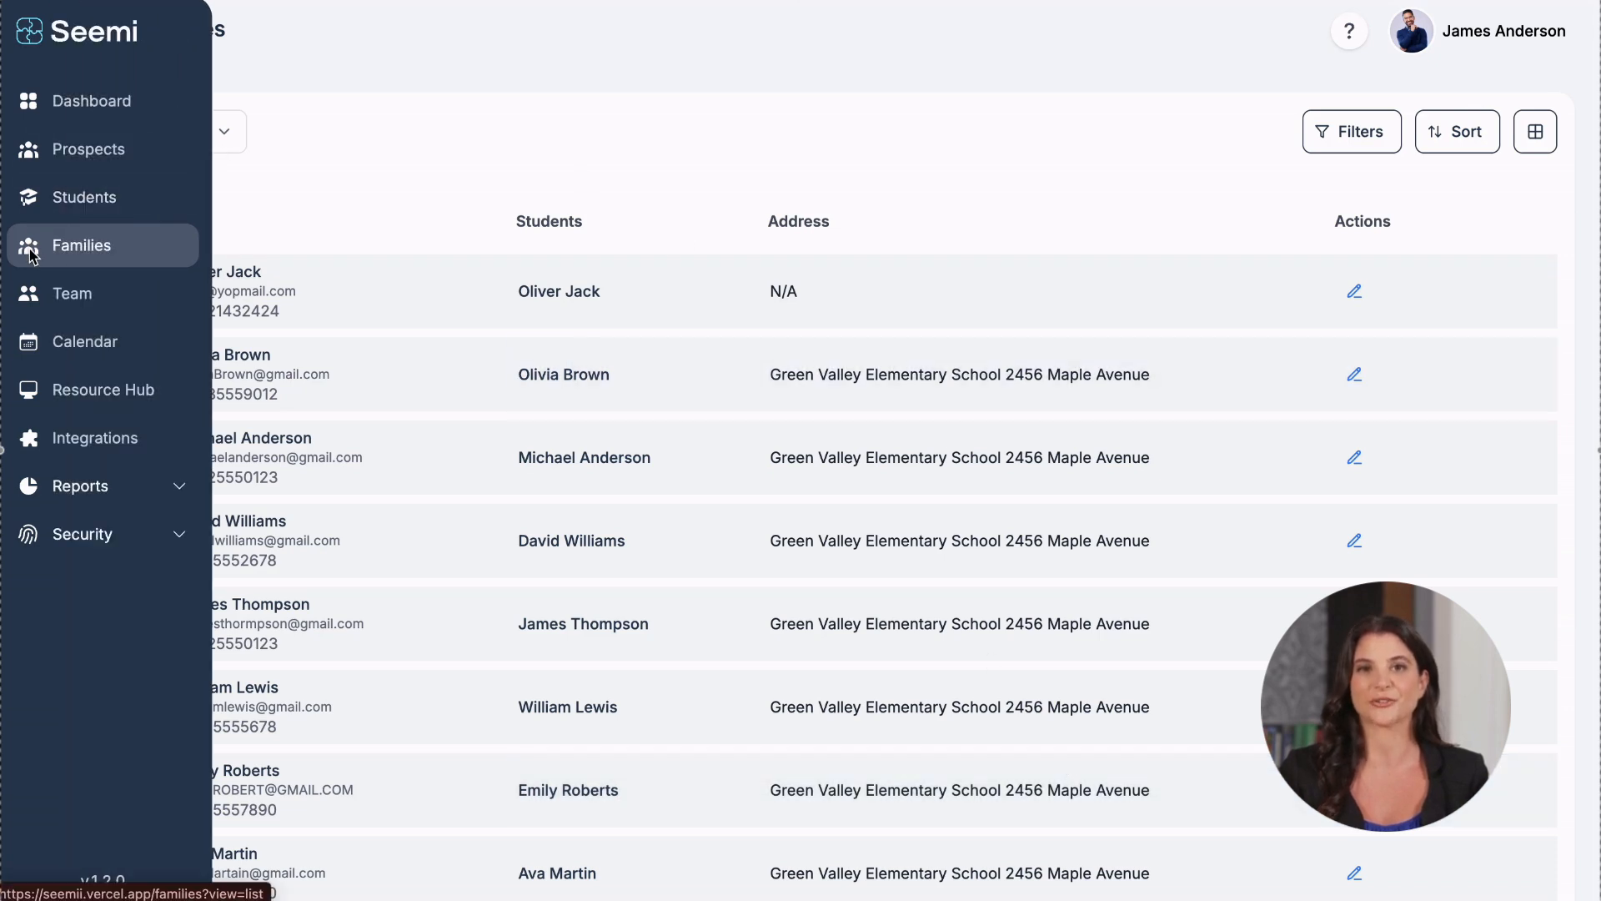
click(59, 350)
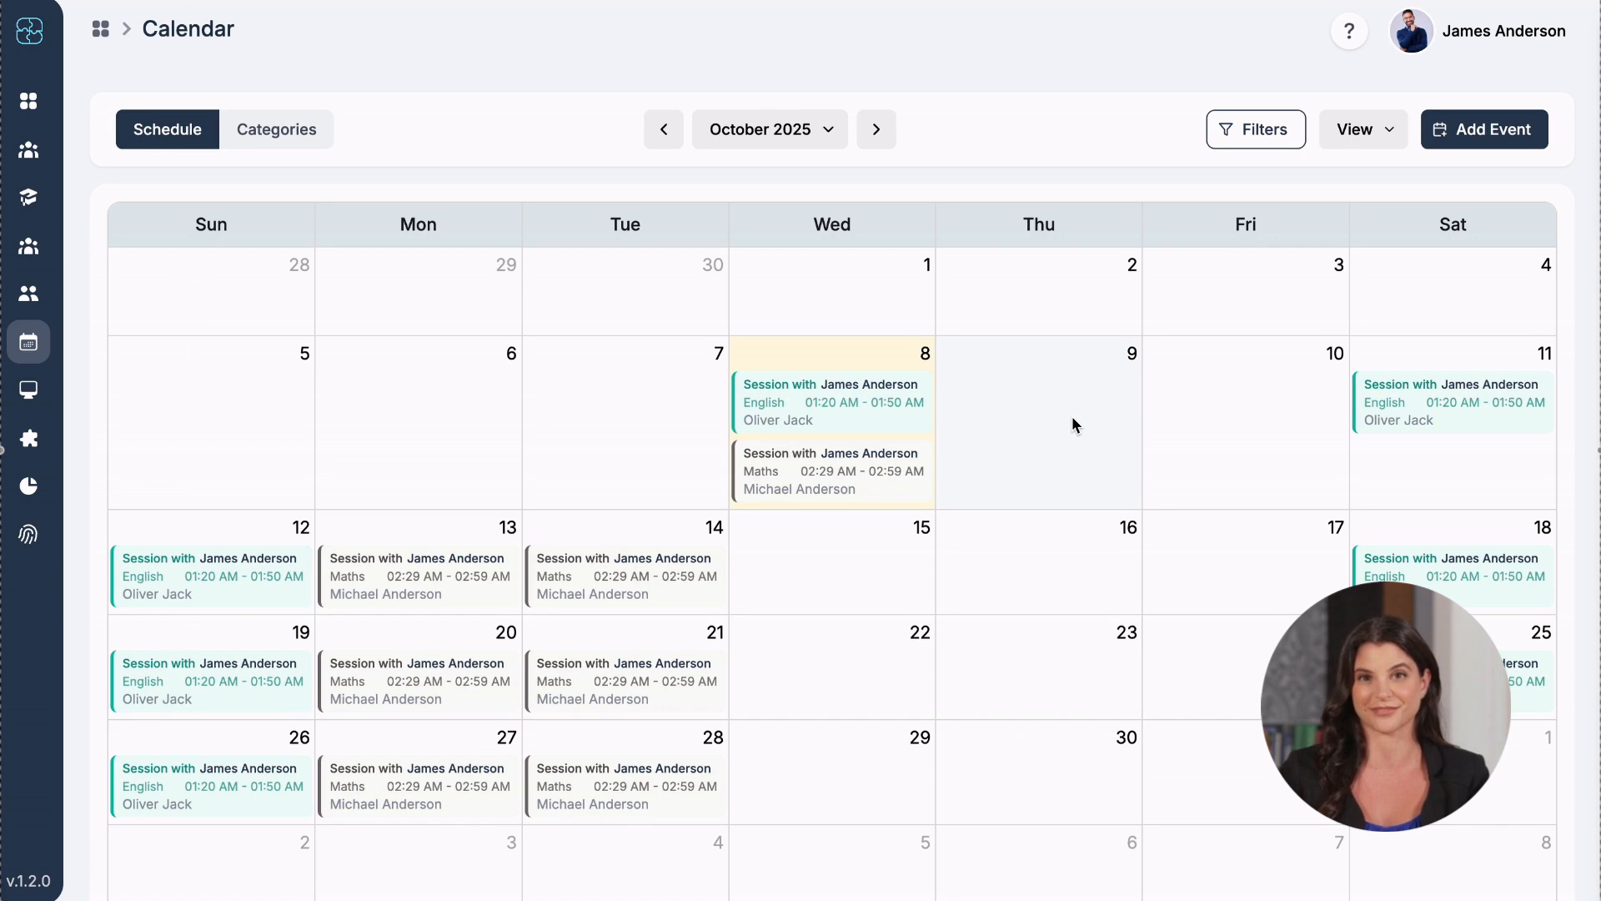
click(1388, 133)
click(1302, 187)
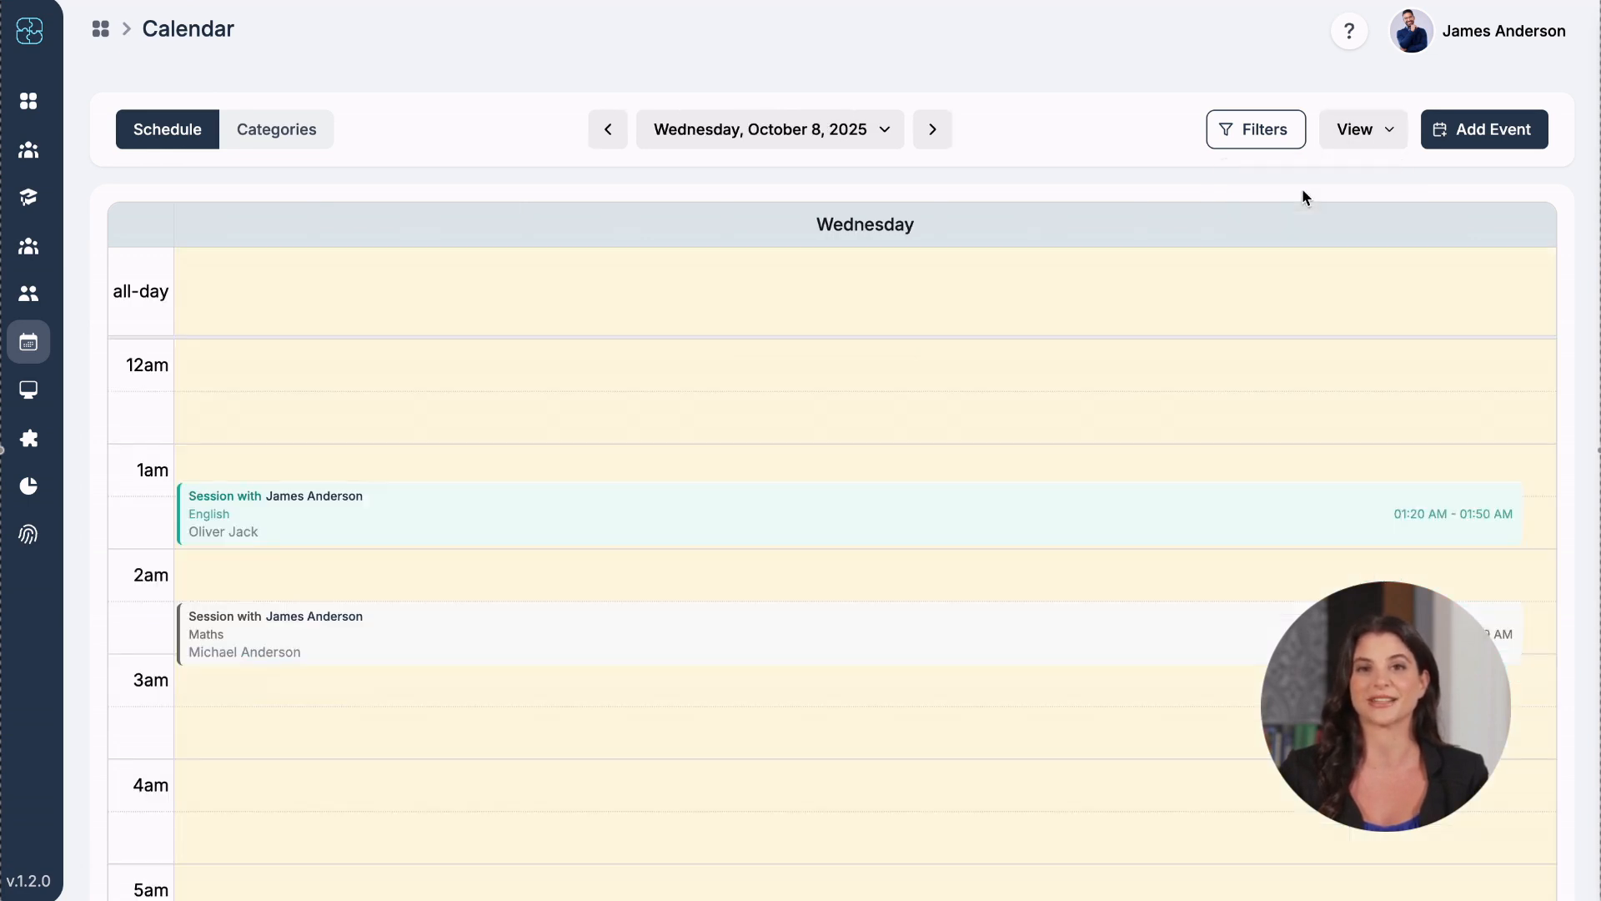
click(1356, 114)
click(1311, 232)
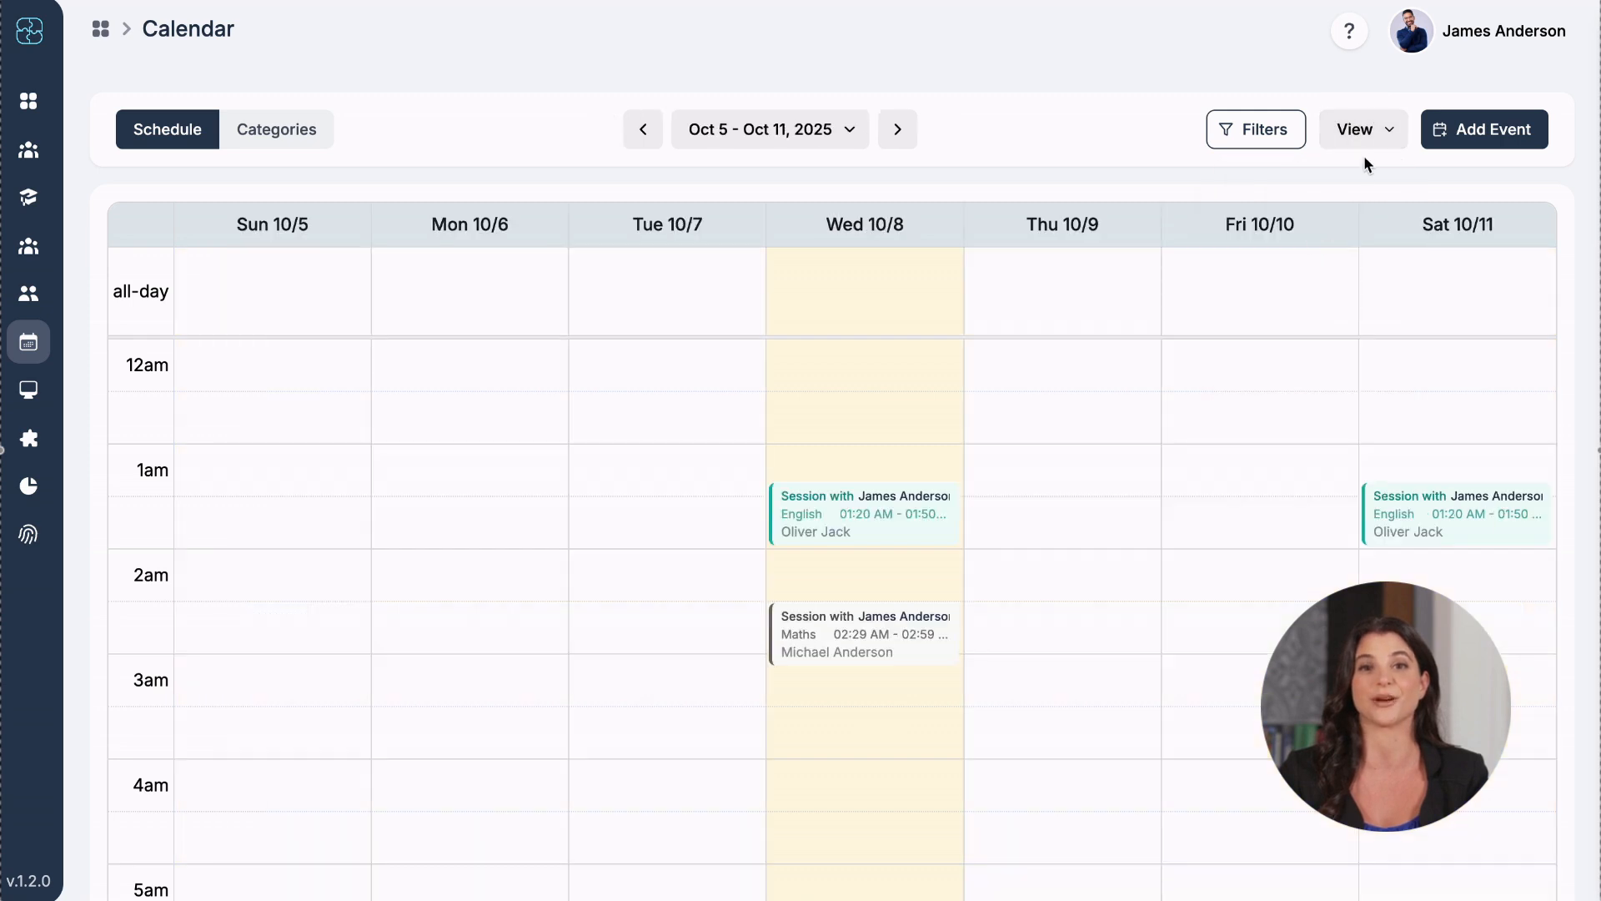
click(1363, 133)
click(1318, 275)
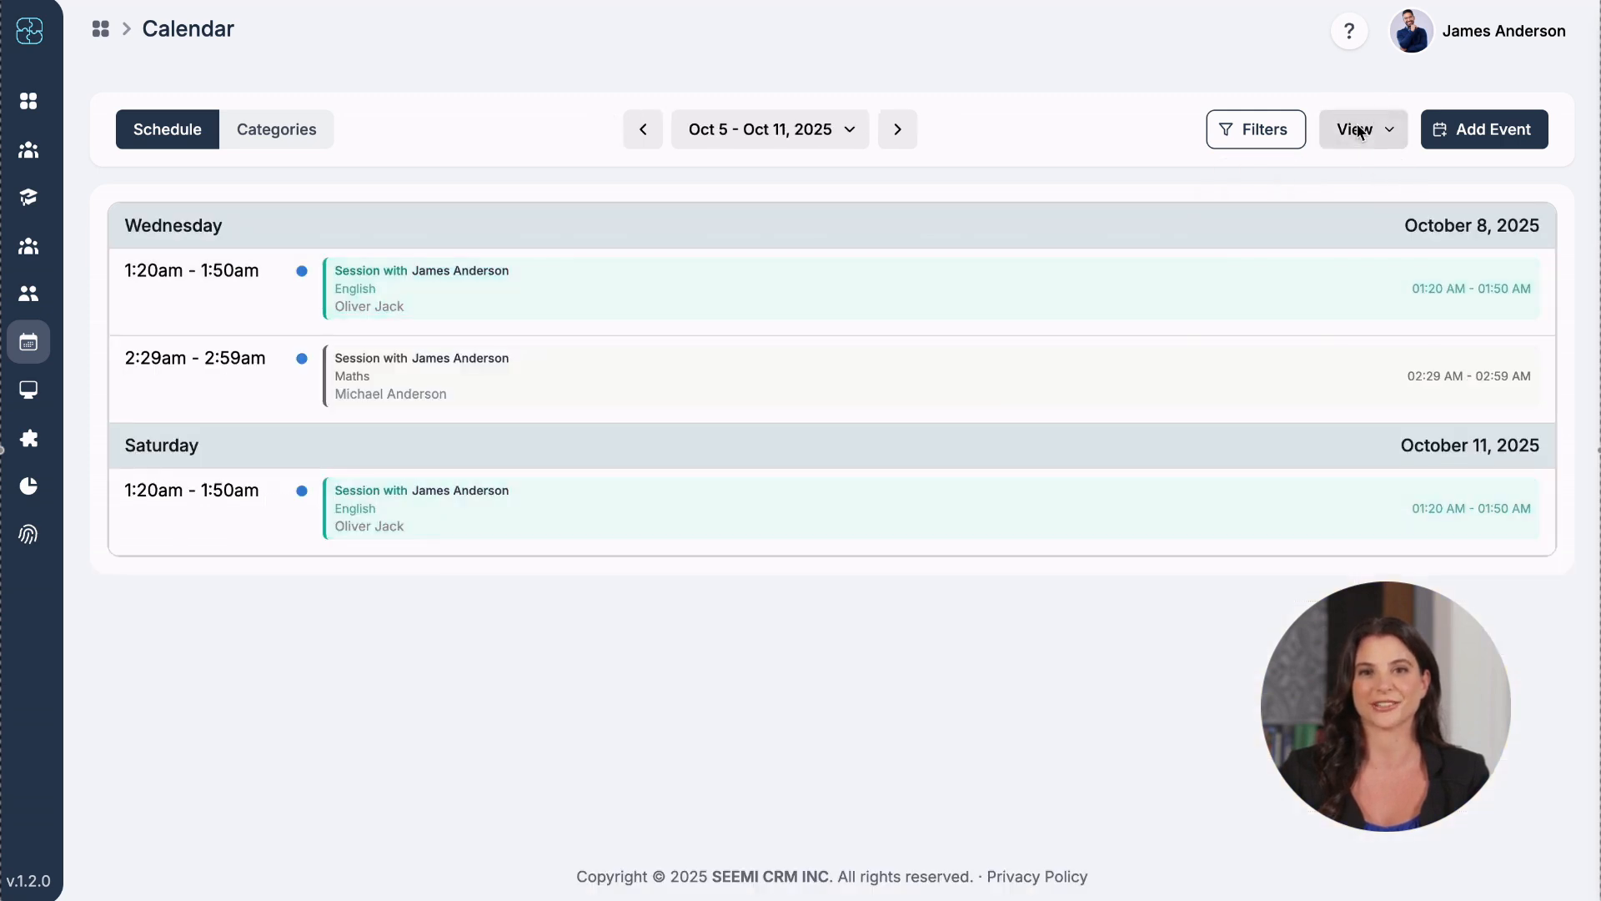
click(1357, 132)
click(1294, 323)
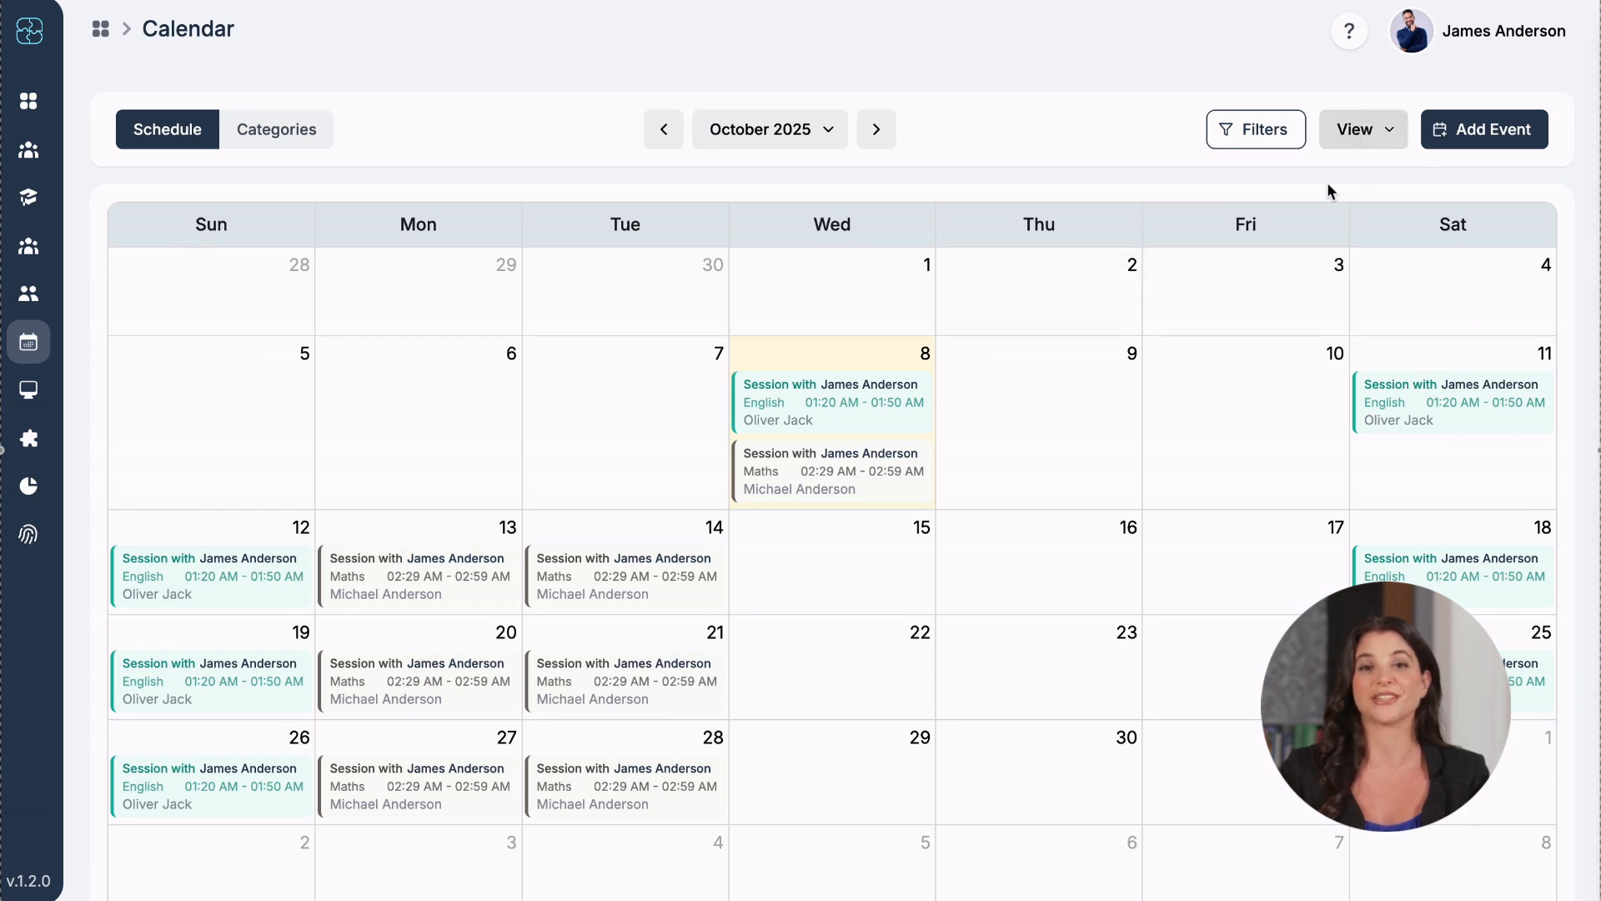
- Open the October 8 English session and begin Take Attendance
click(831, 129)
click(875, 87)
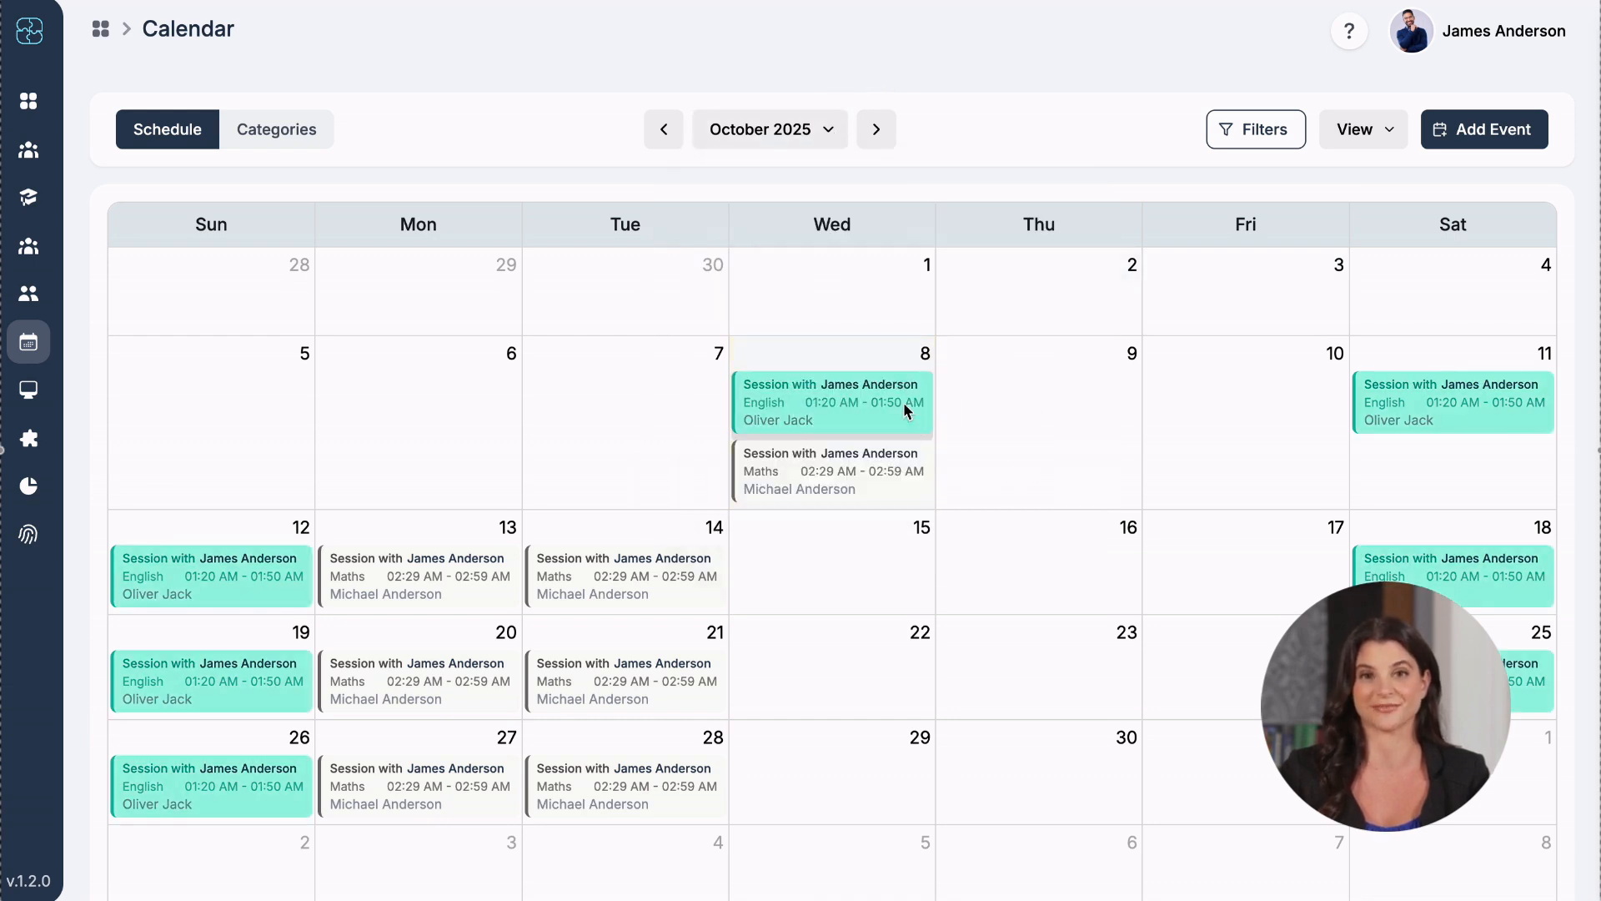
click(855, 402)
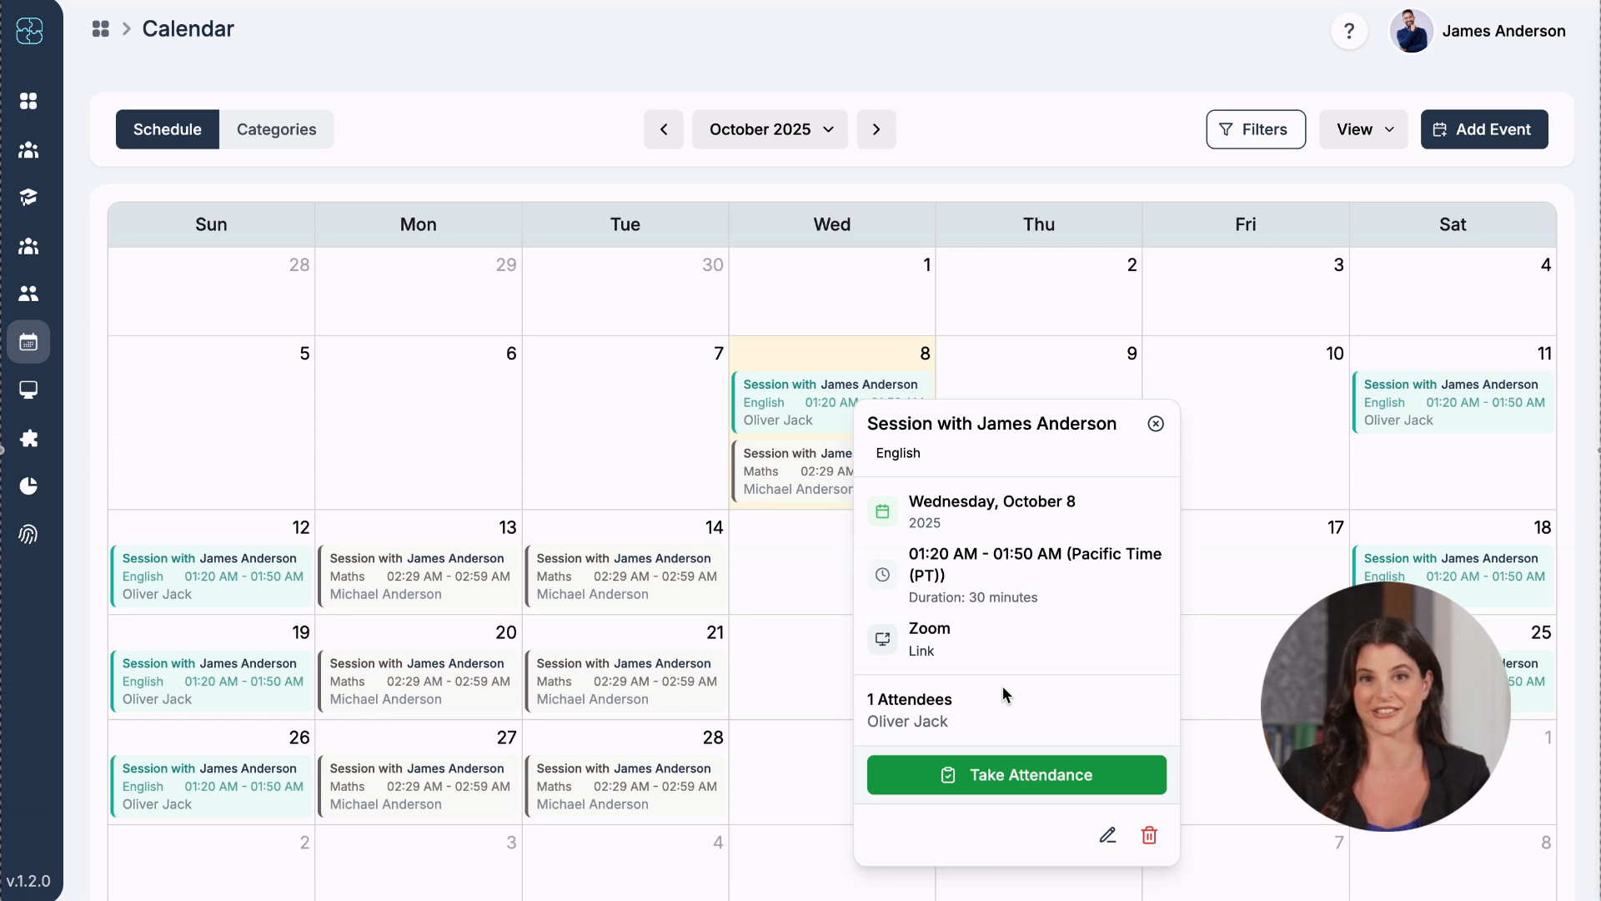
click(989, 788)
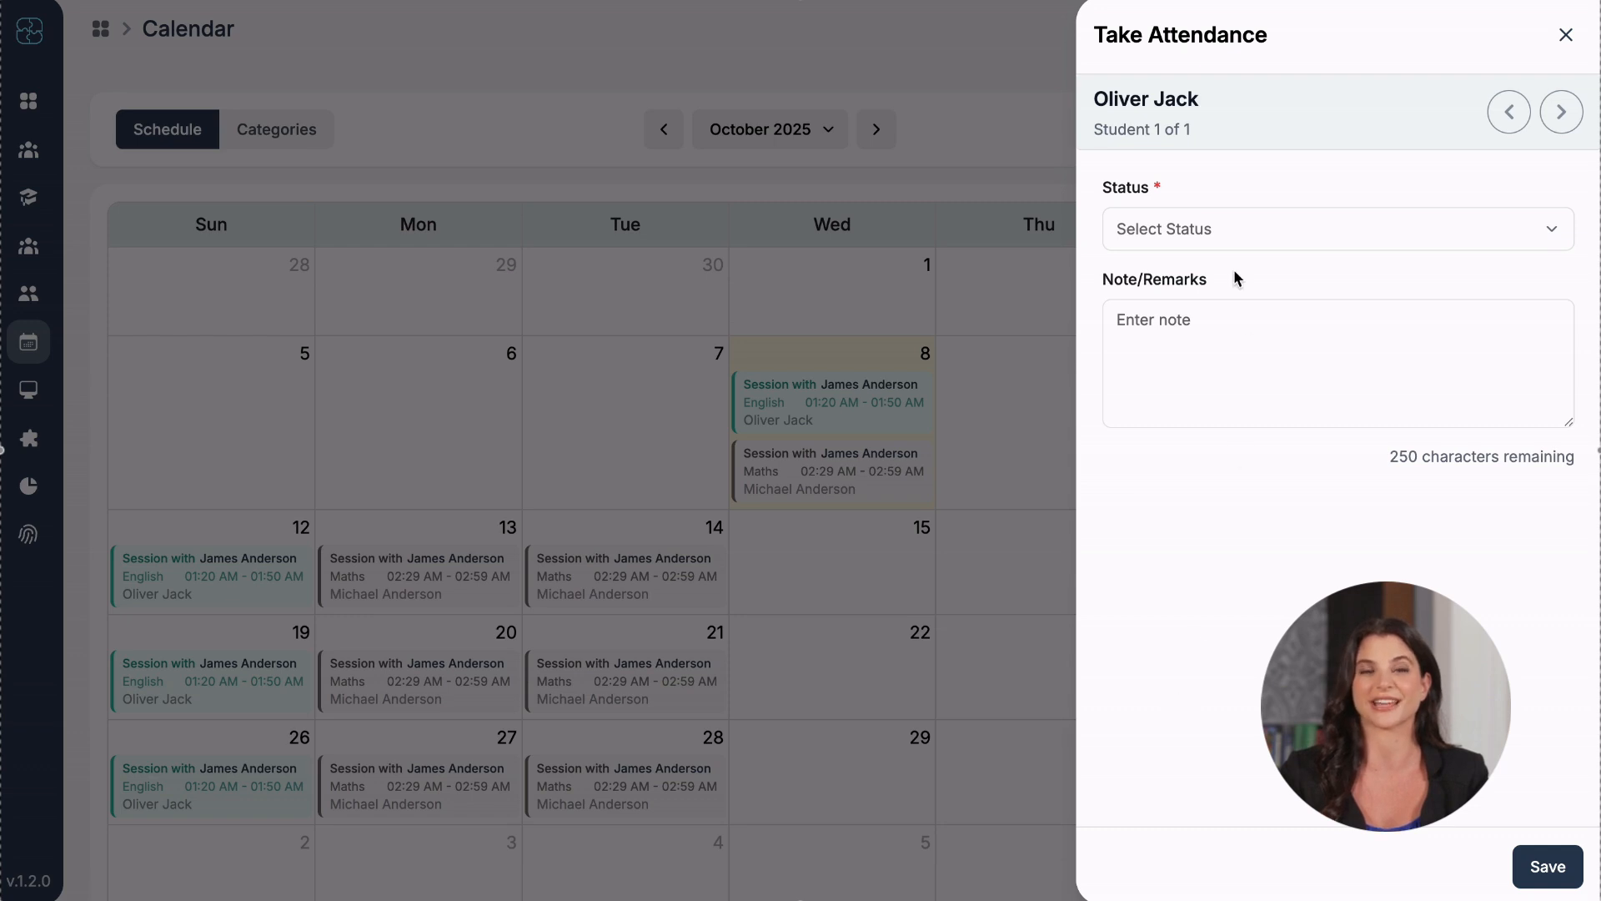
- Record the student as Student Present (Billable) with note 'Good' and save
click(1227, 233)
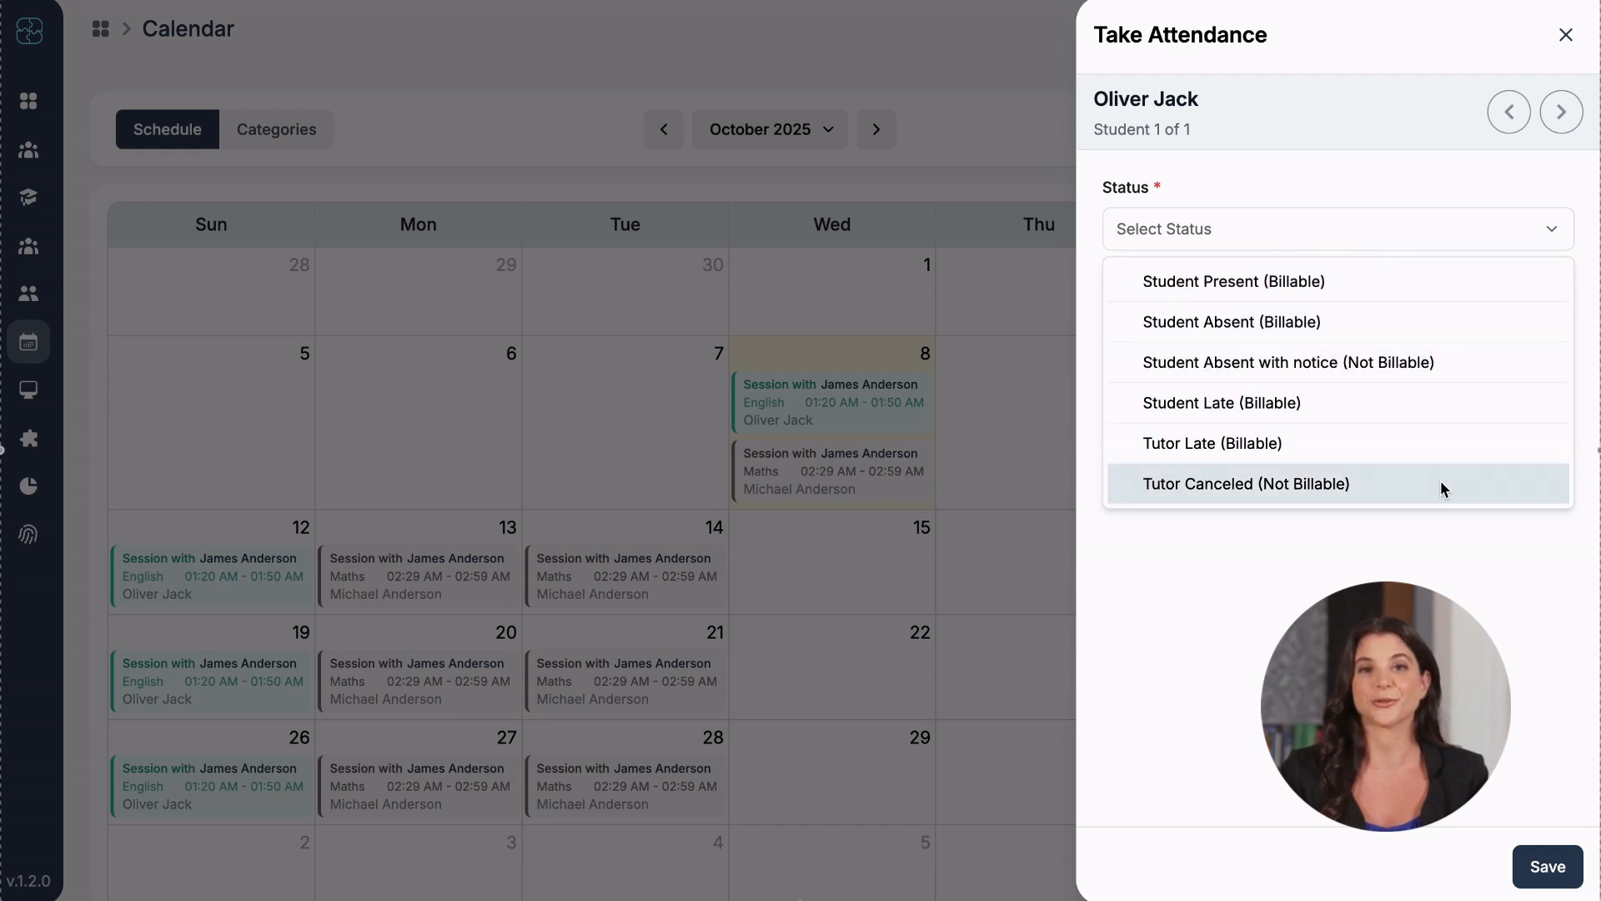
click(1318, 282)
click(1178, 369)
text(Good)
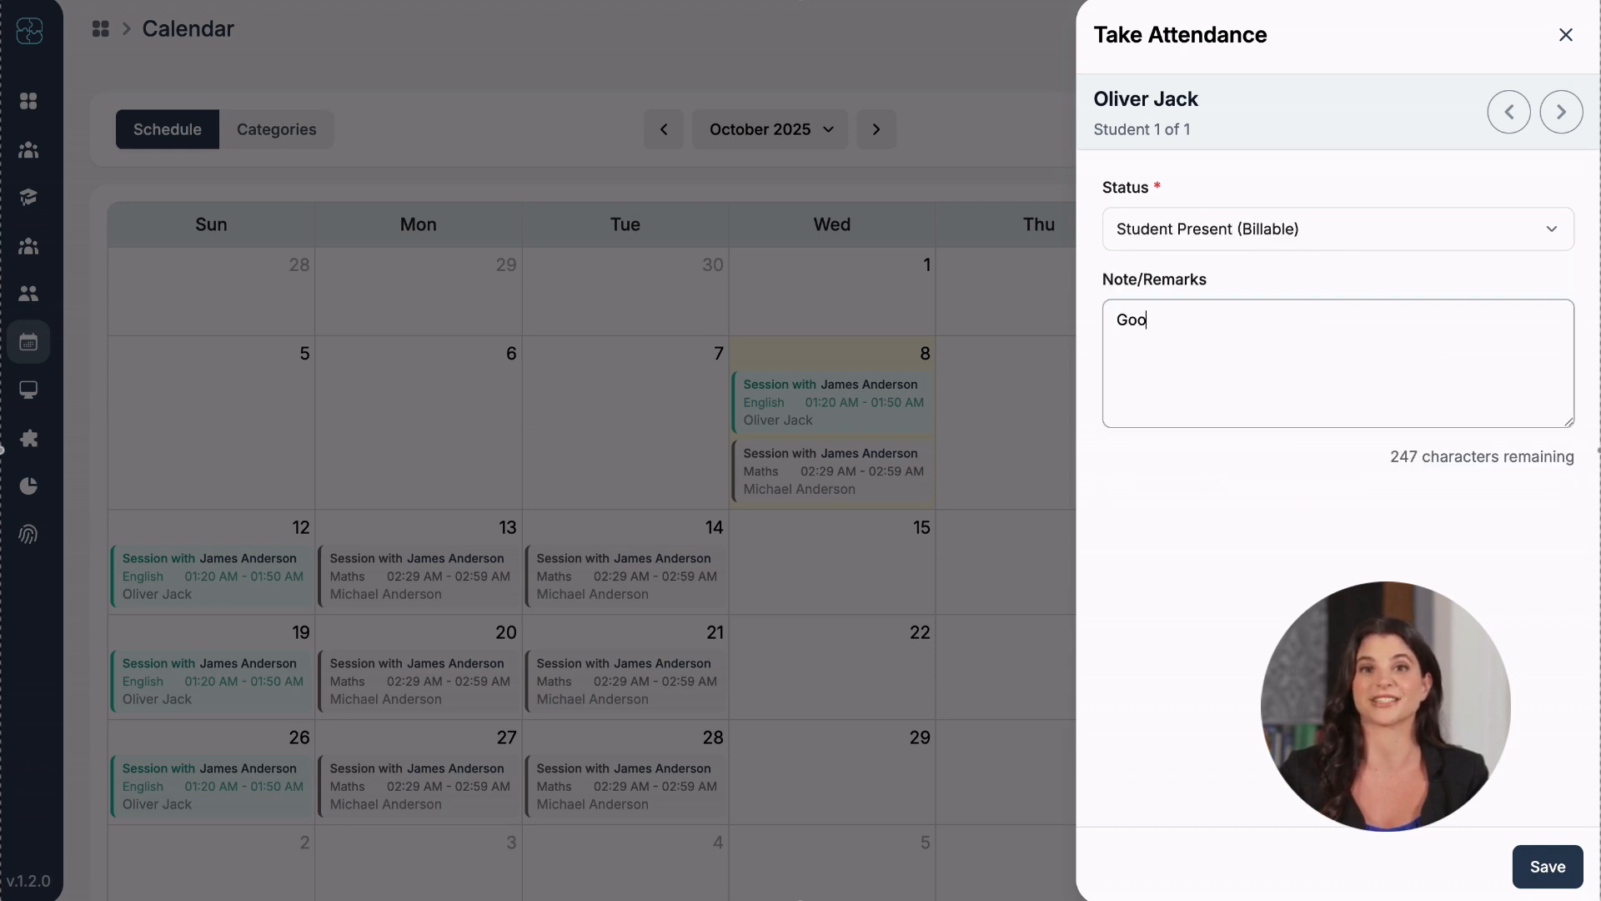
click(1556, 873)
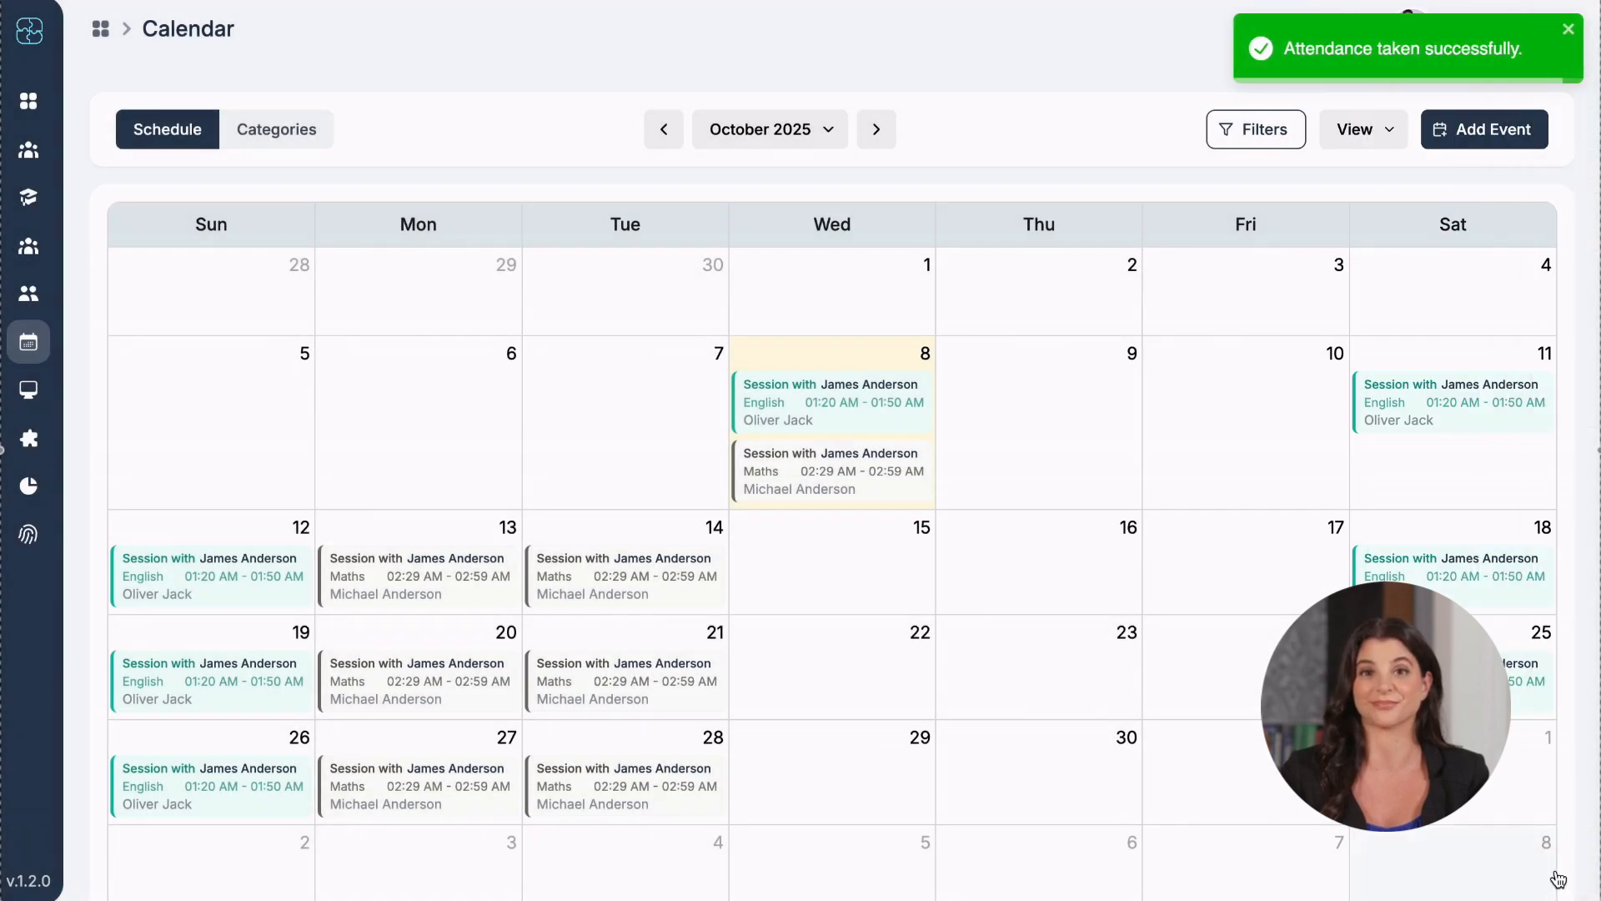
- Reopen the October 8 English session details, then go to the Students list
click(847, 417)
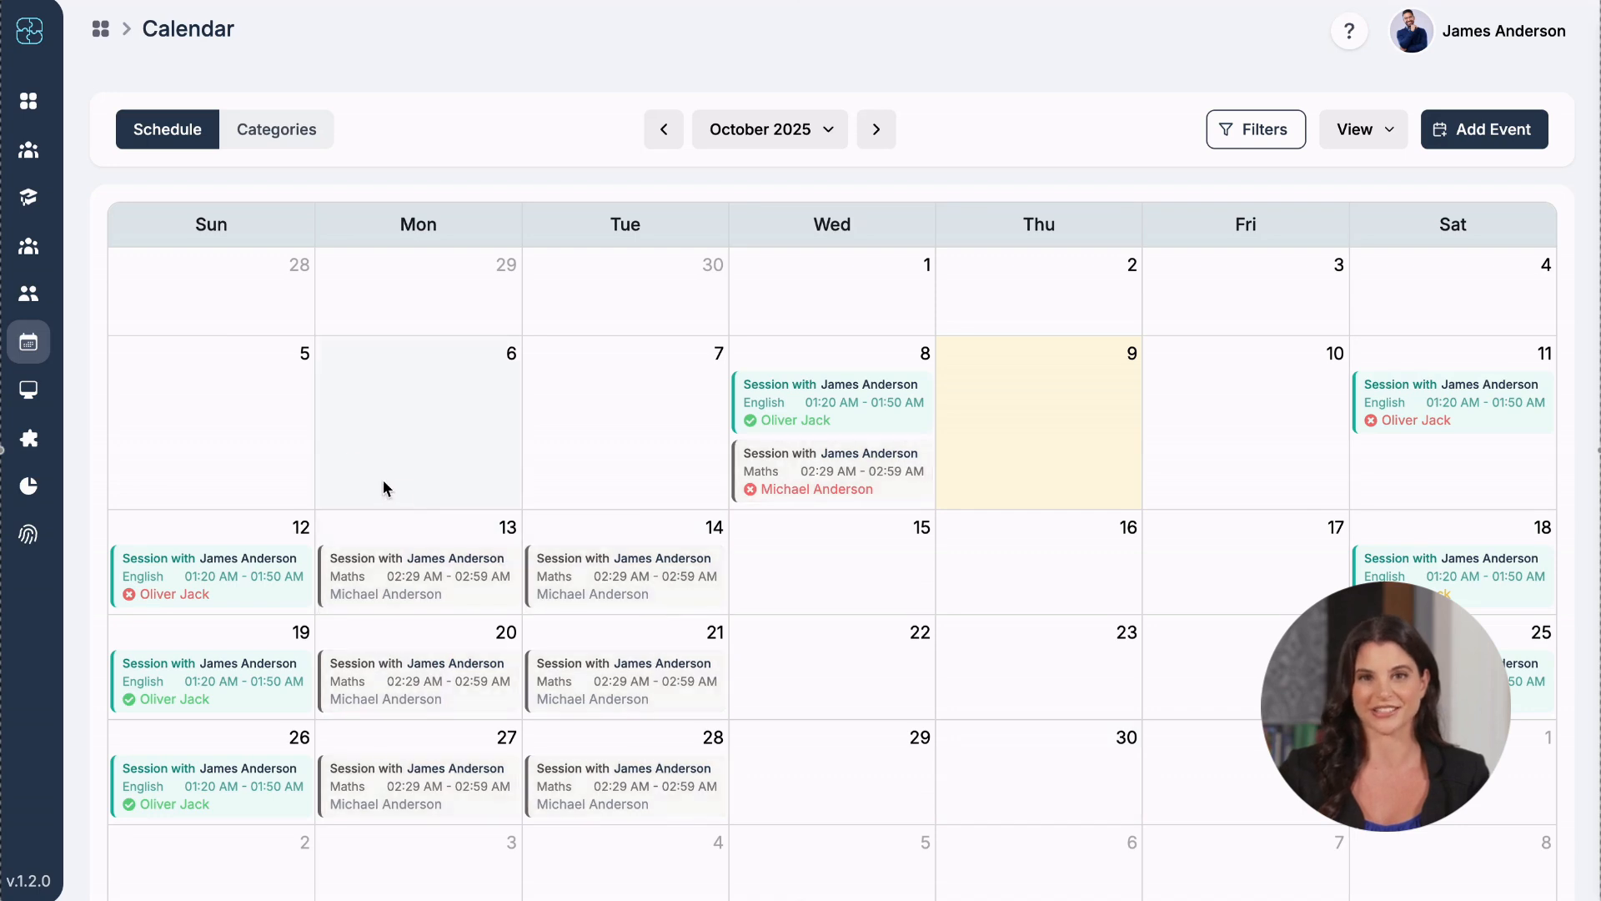
mouse_move(142, 385)
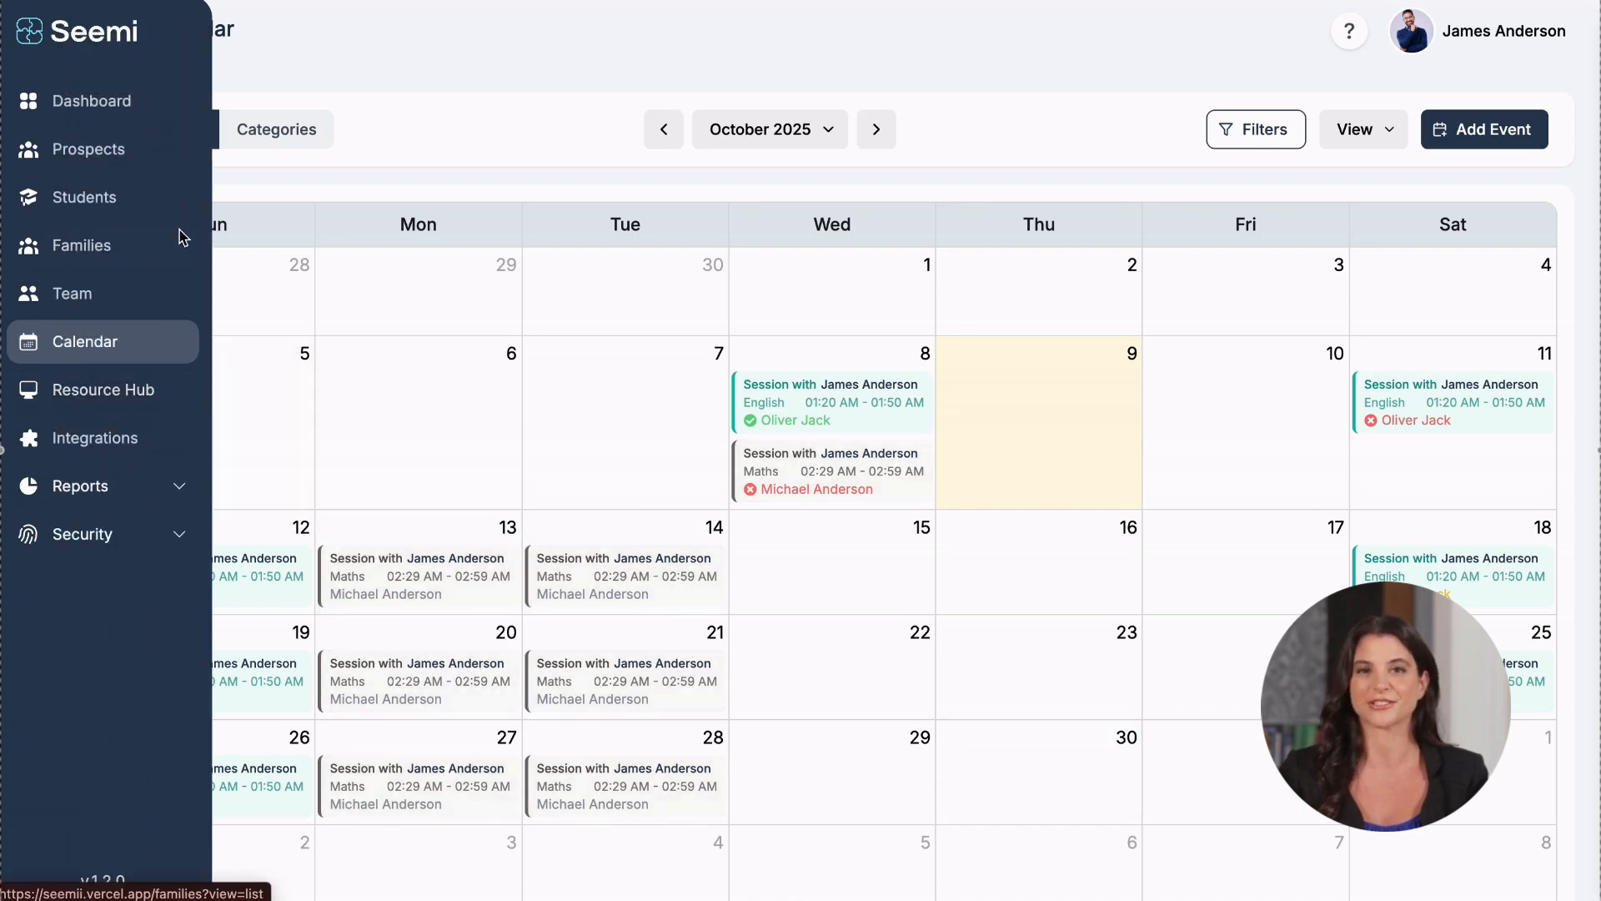
click(75, 207)
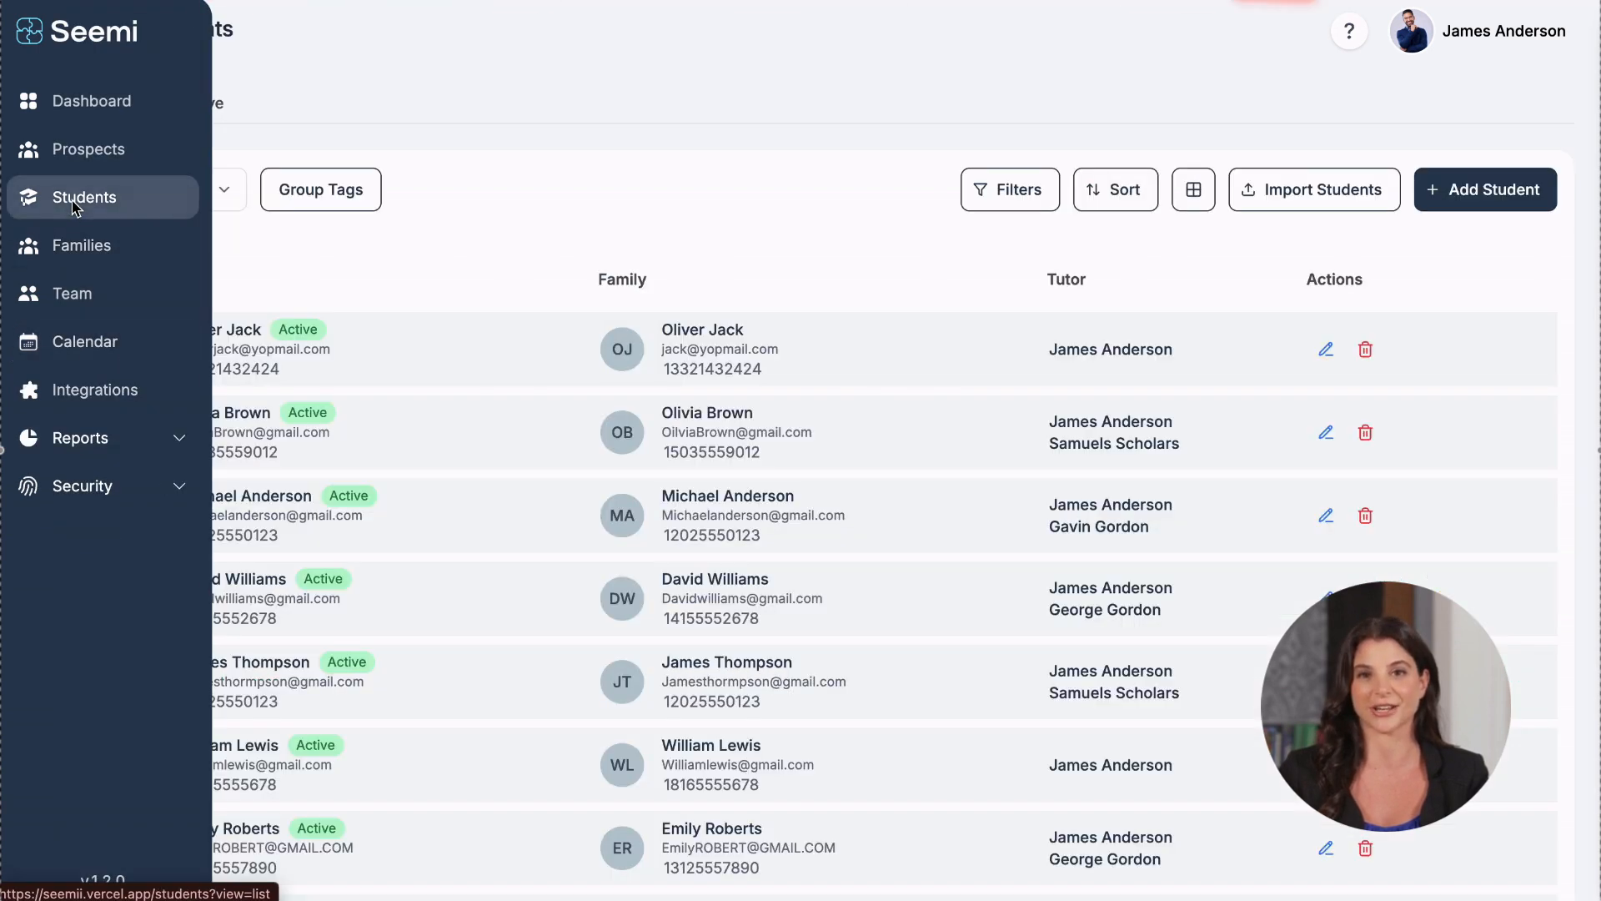
- Open the first student's profile and check the average attendance: 42.86% Student Present over 7 classes
click(229, 330)
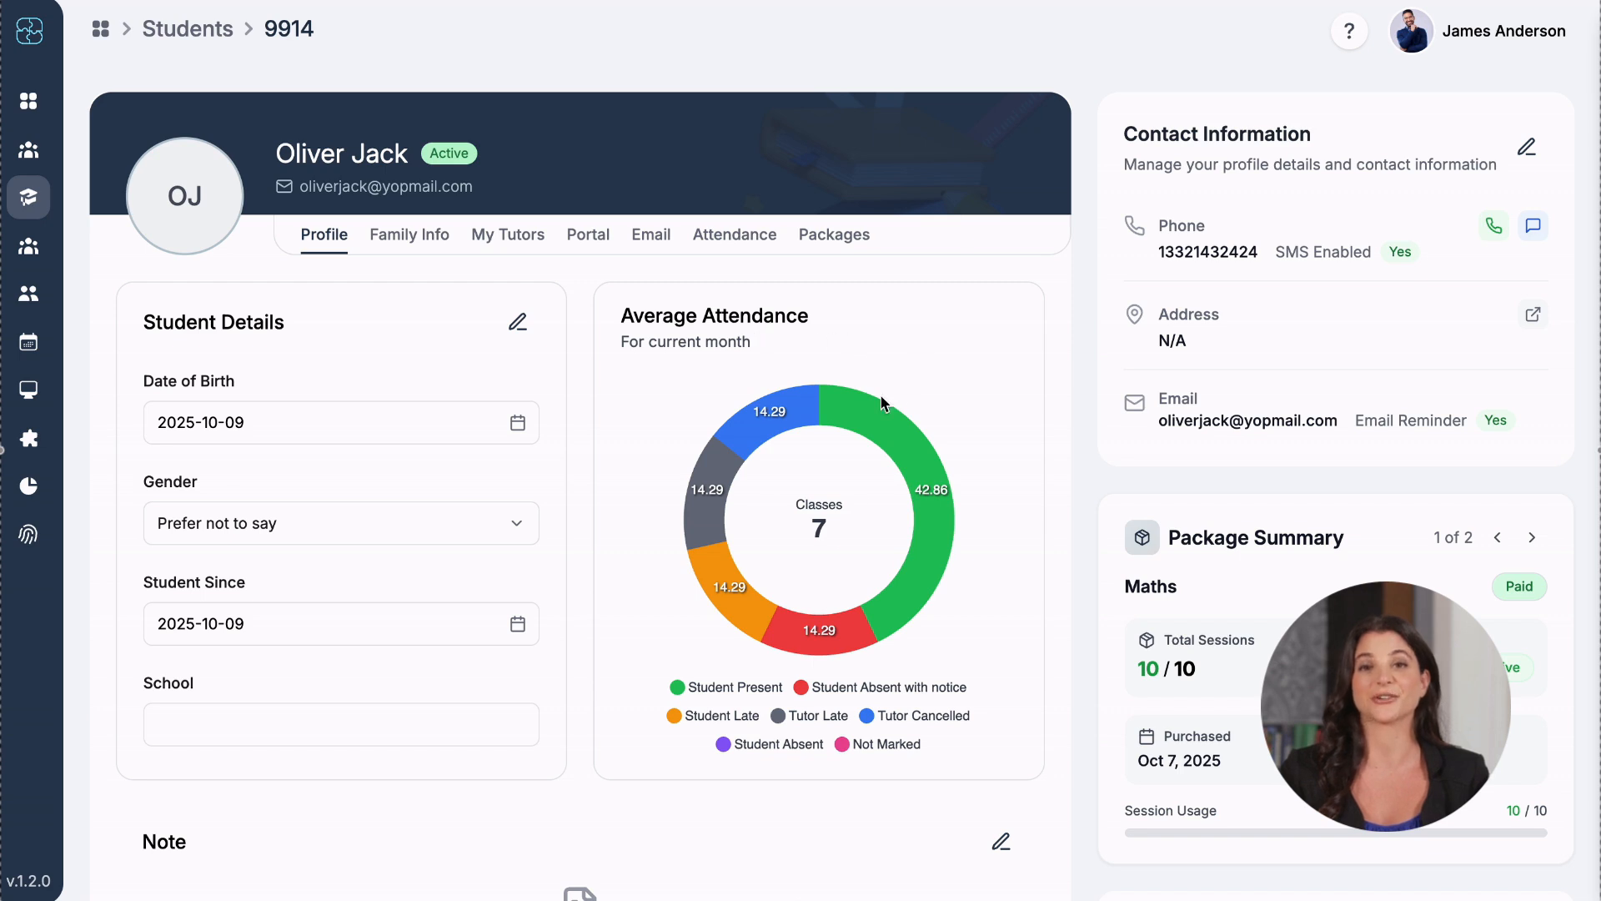
mouse_move(867, 420)
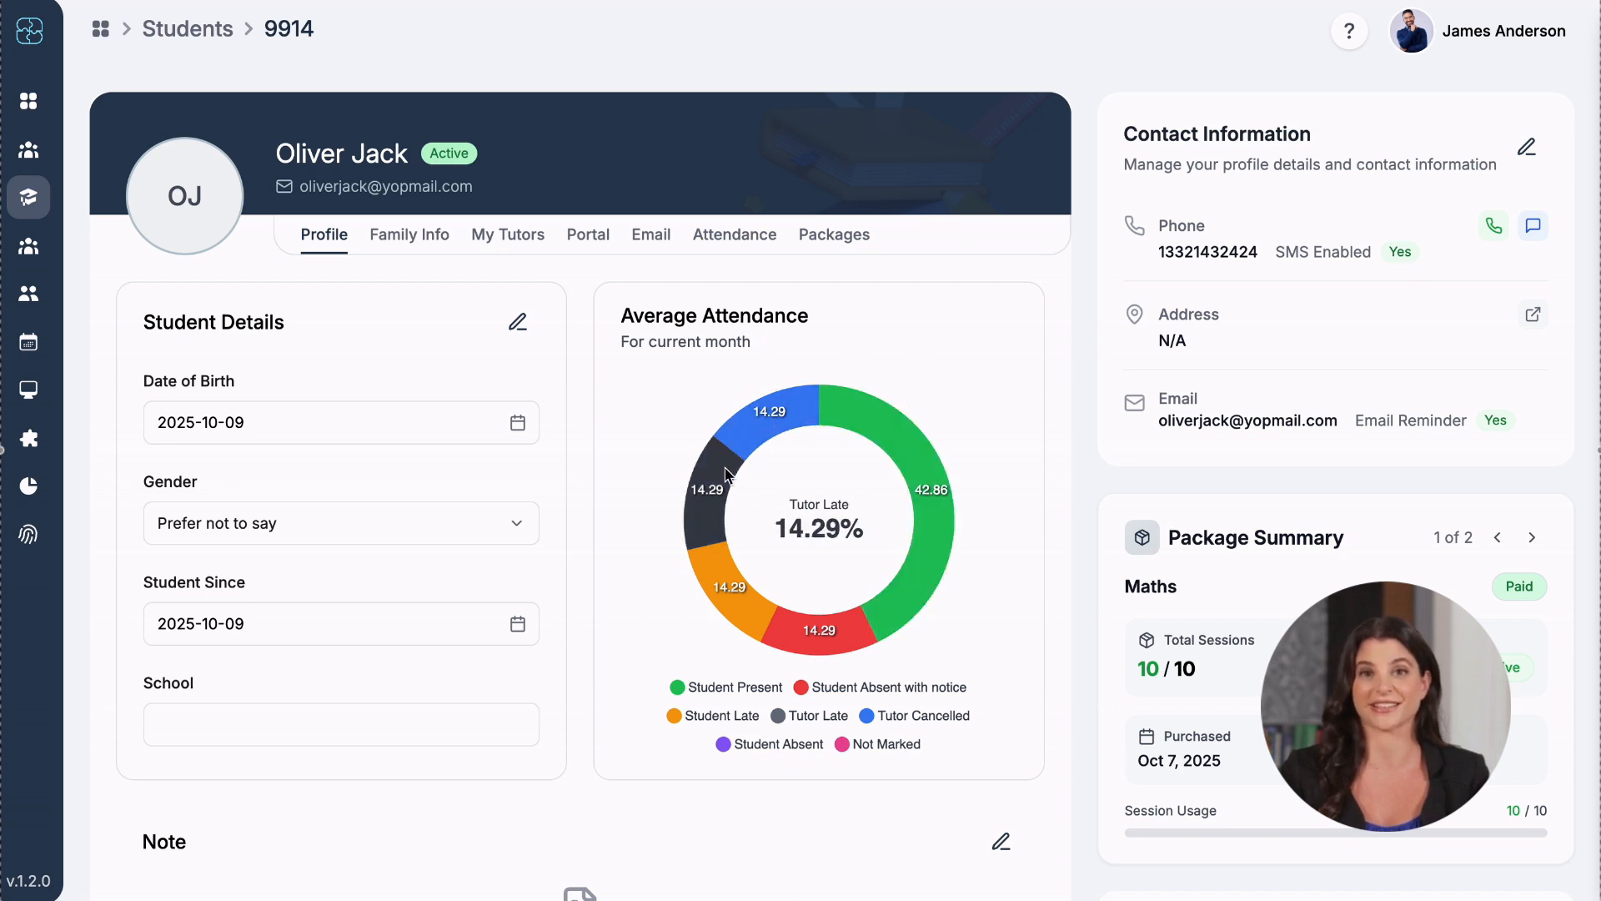
mouse_move(791, 639)
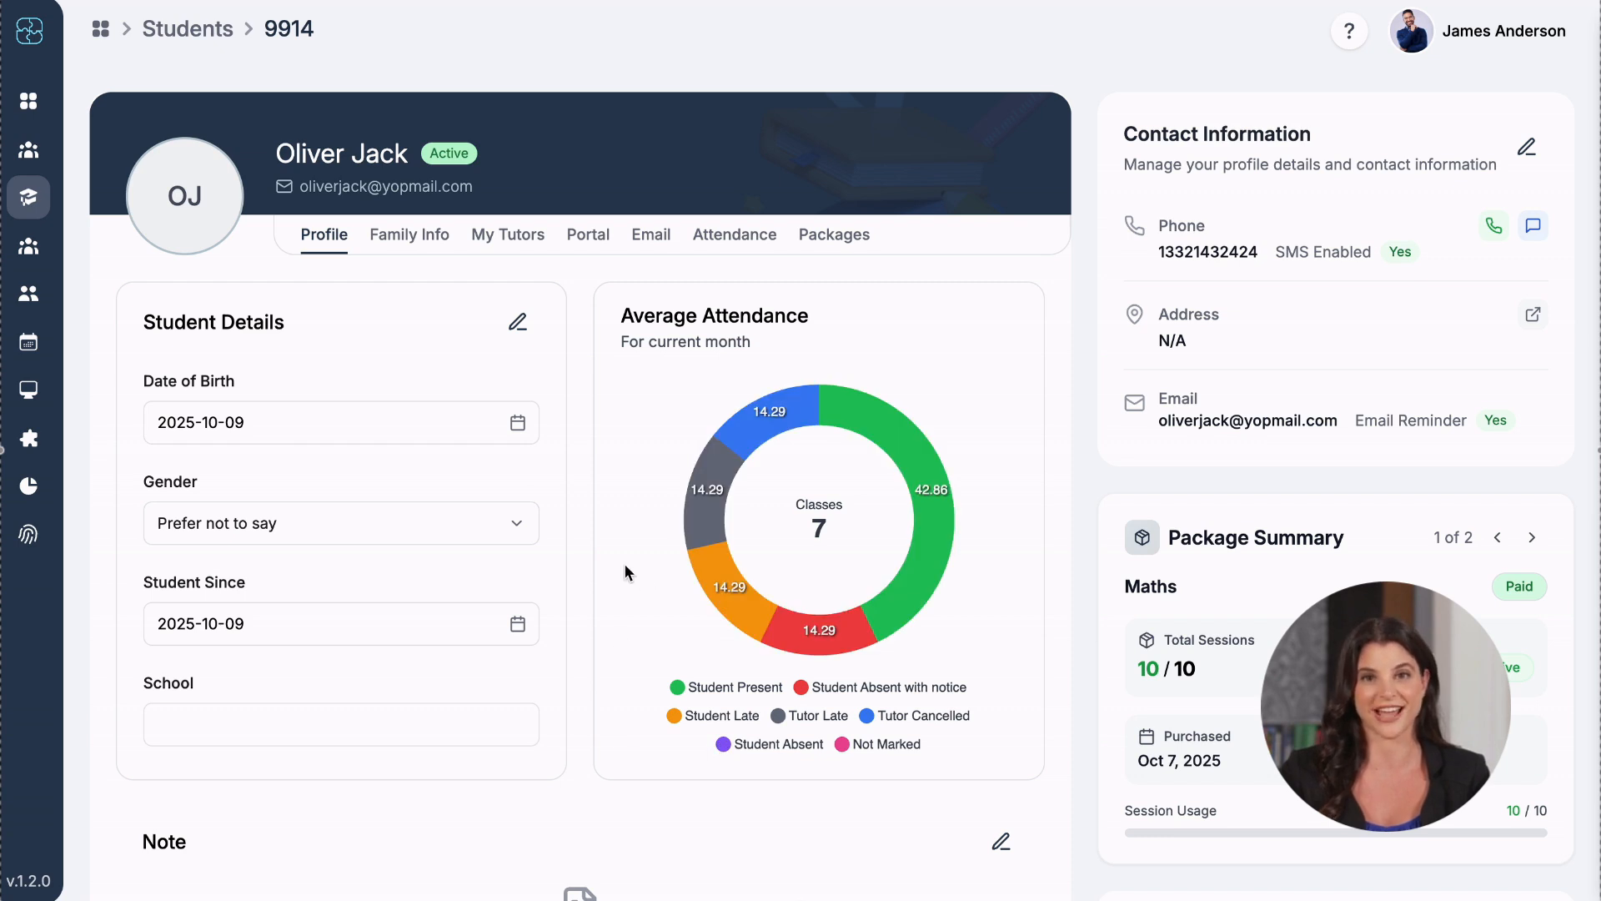
- Review the student's 7 October attendance sessions and read the Good remark on the Oct 8 lesson
click(739, 237)
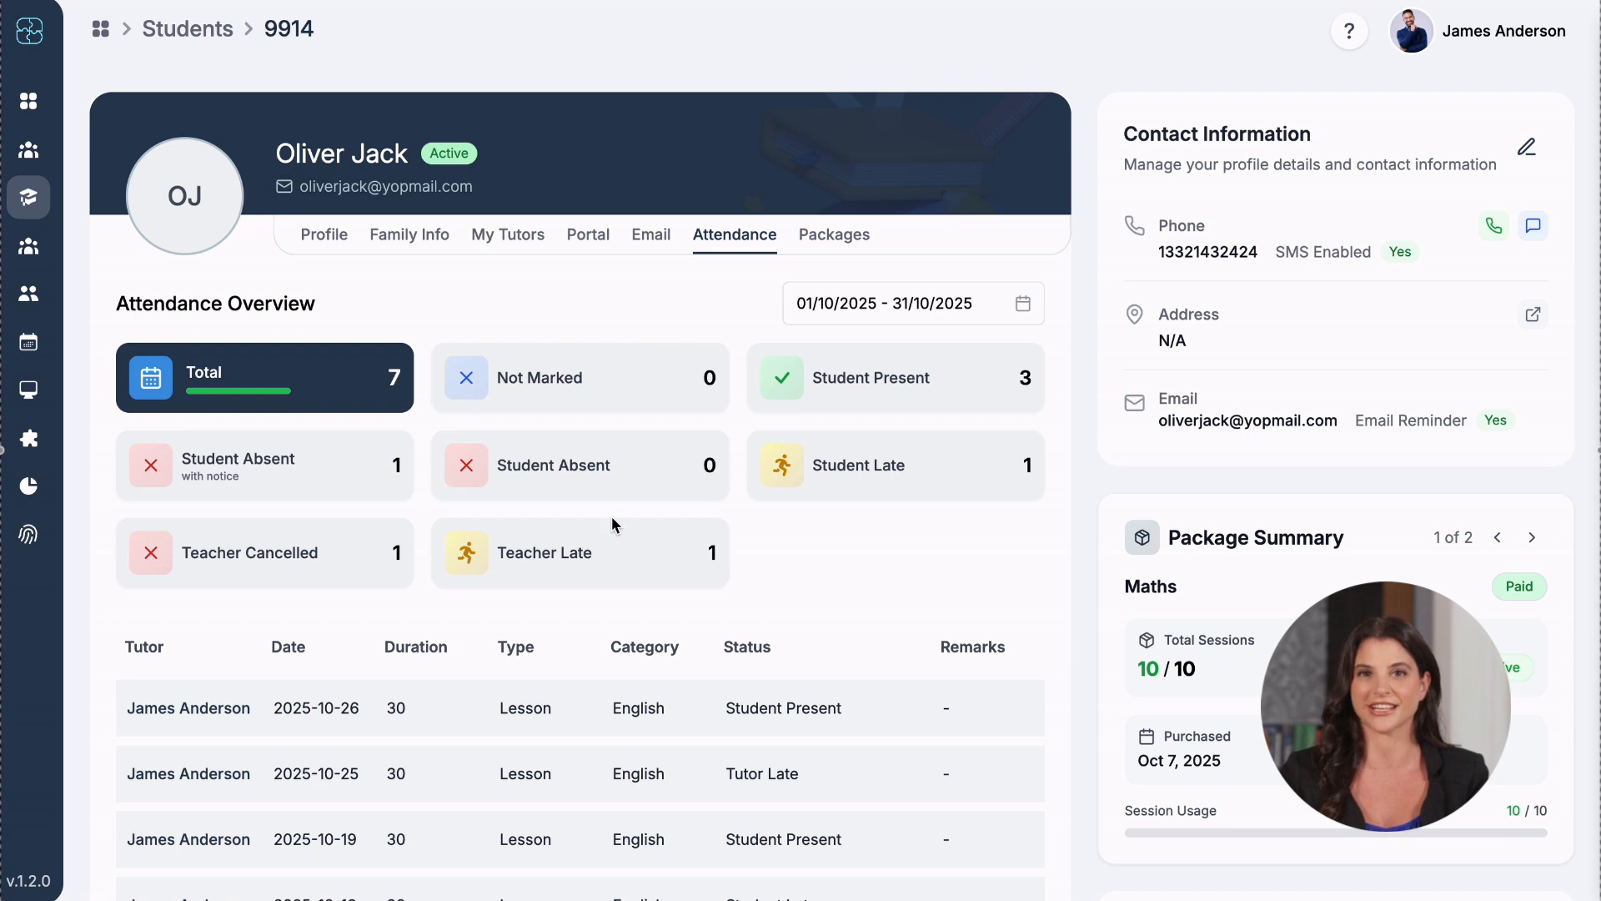
scroll(612, 517, down, 2)
scroll(613, 521, down, 4)
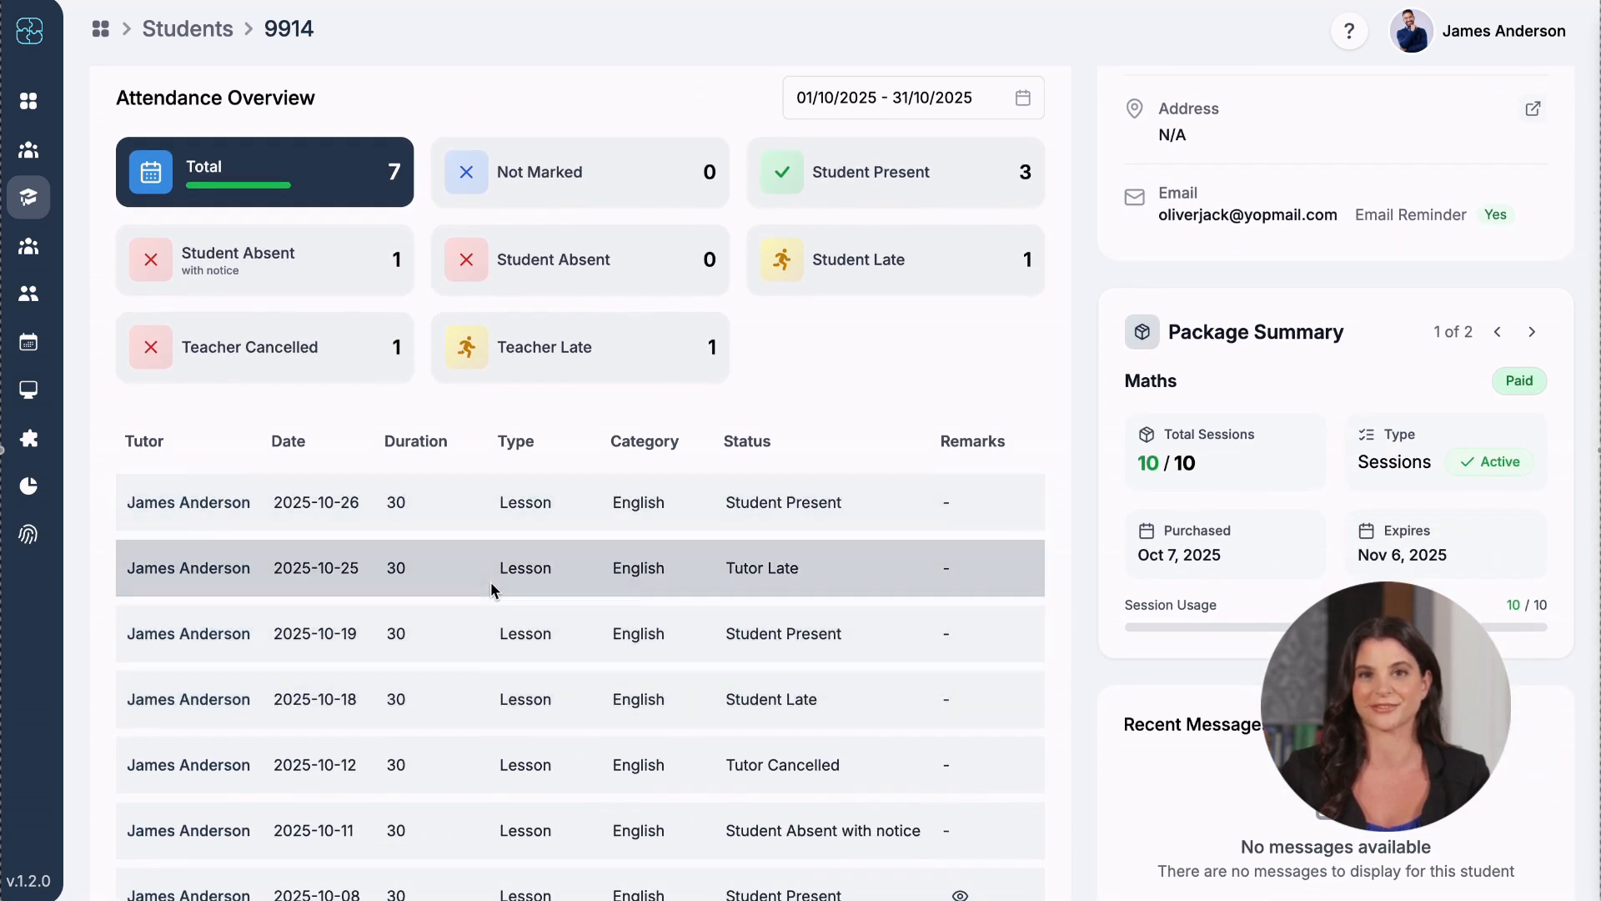
scroll(492, 588, down, 3)
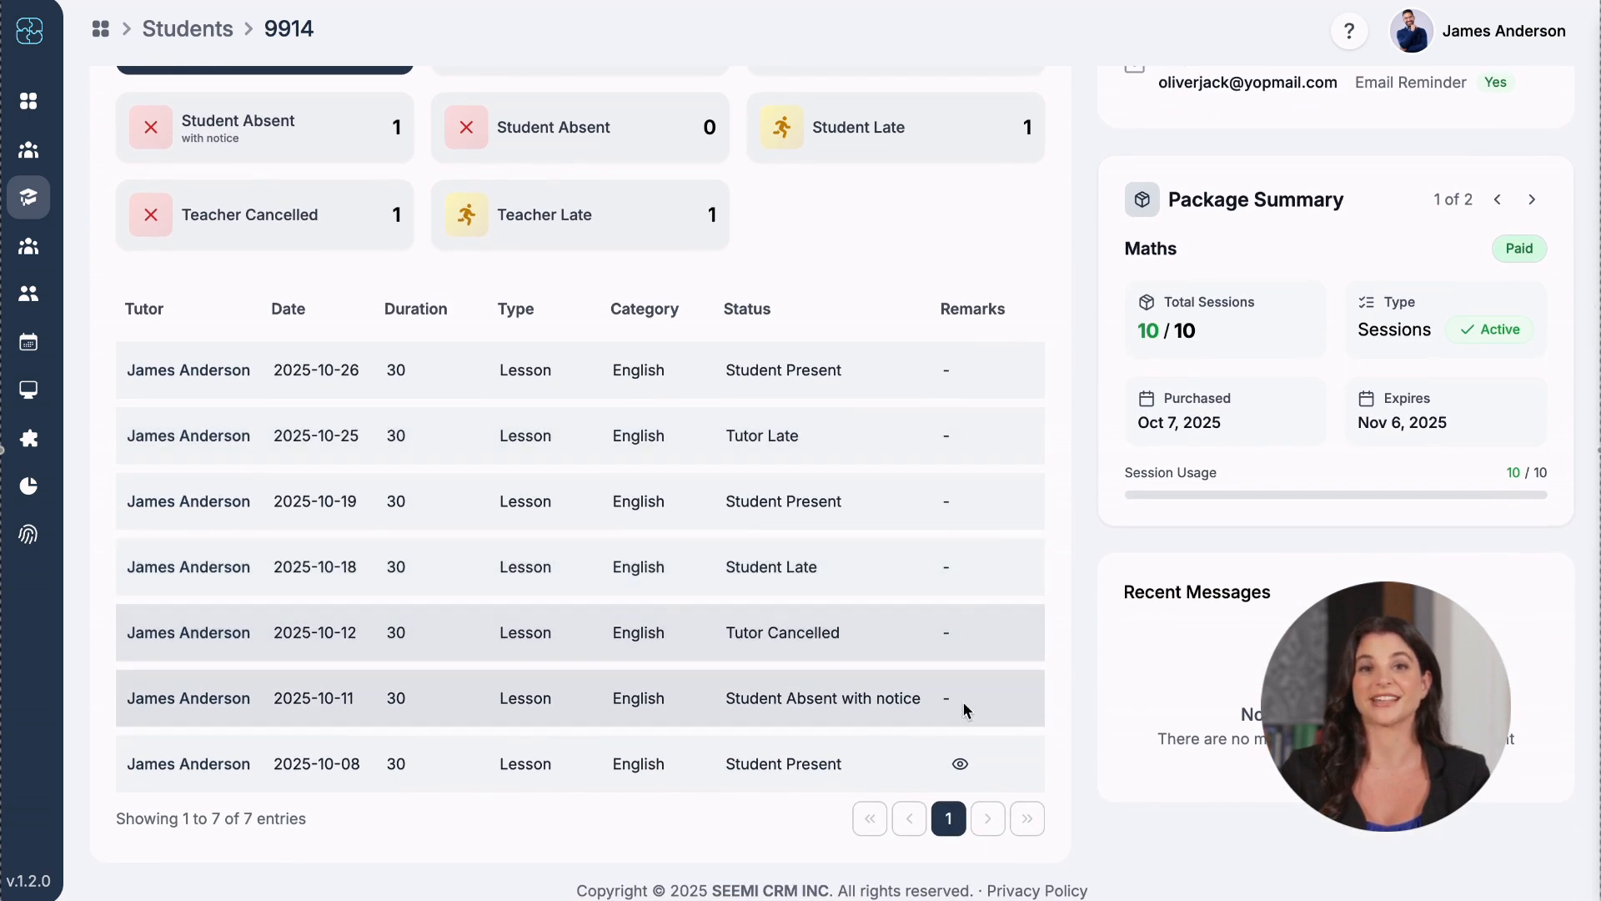
click(961, 765)
click(1002, 510)
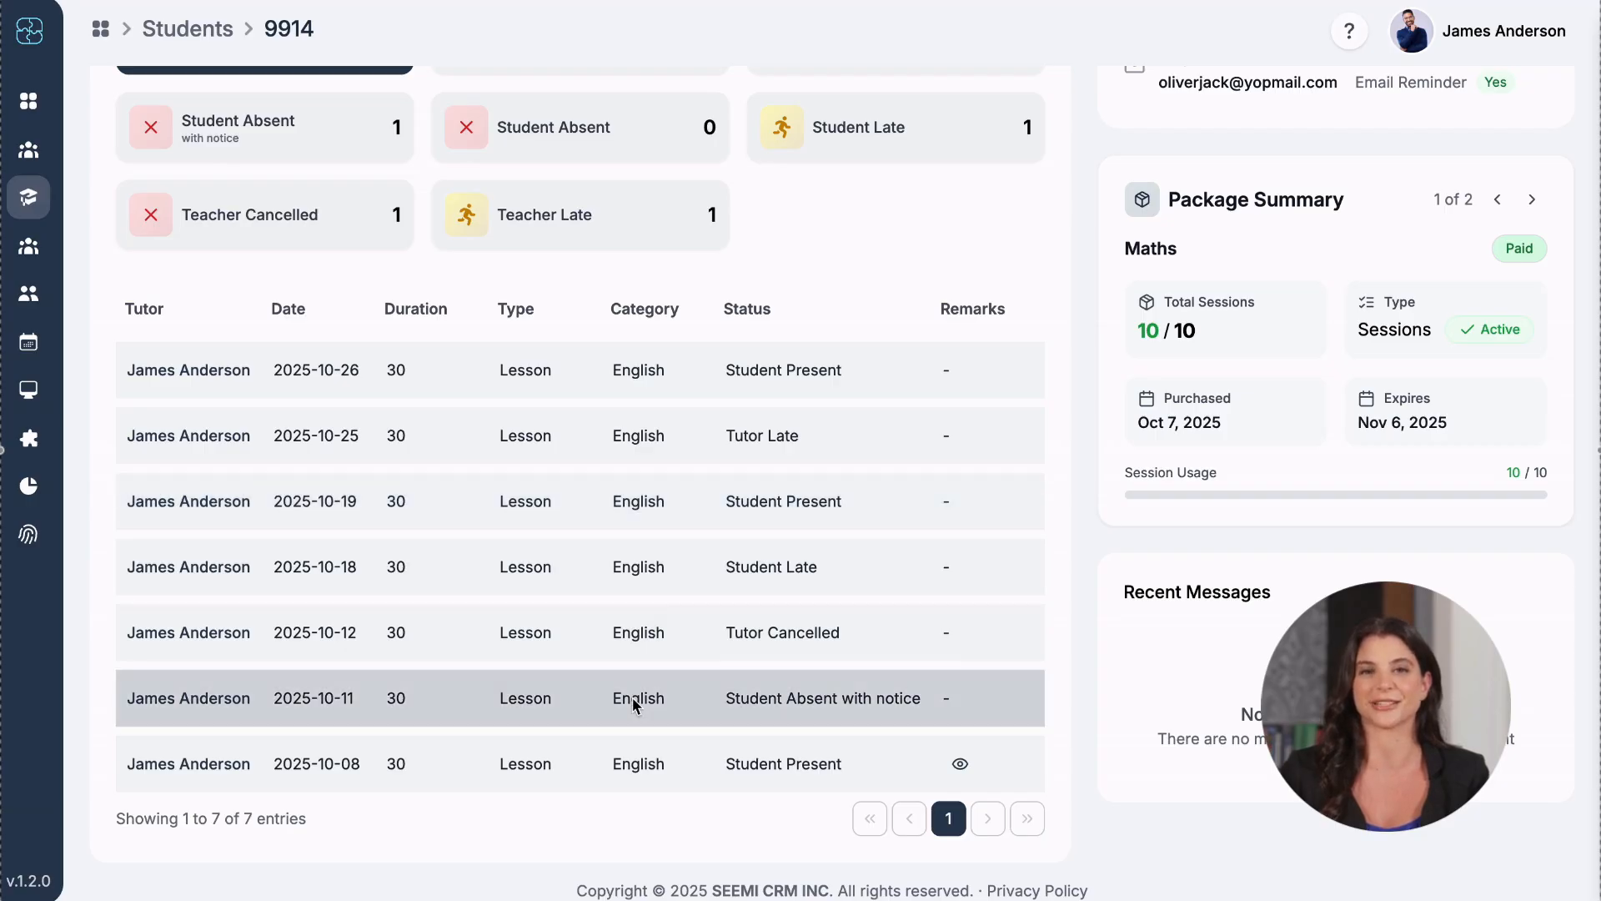
scroll(713, 663, up, 2)
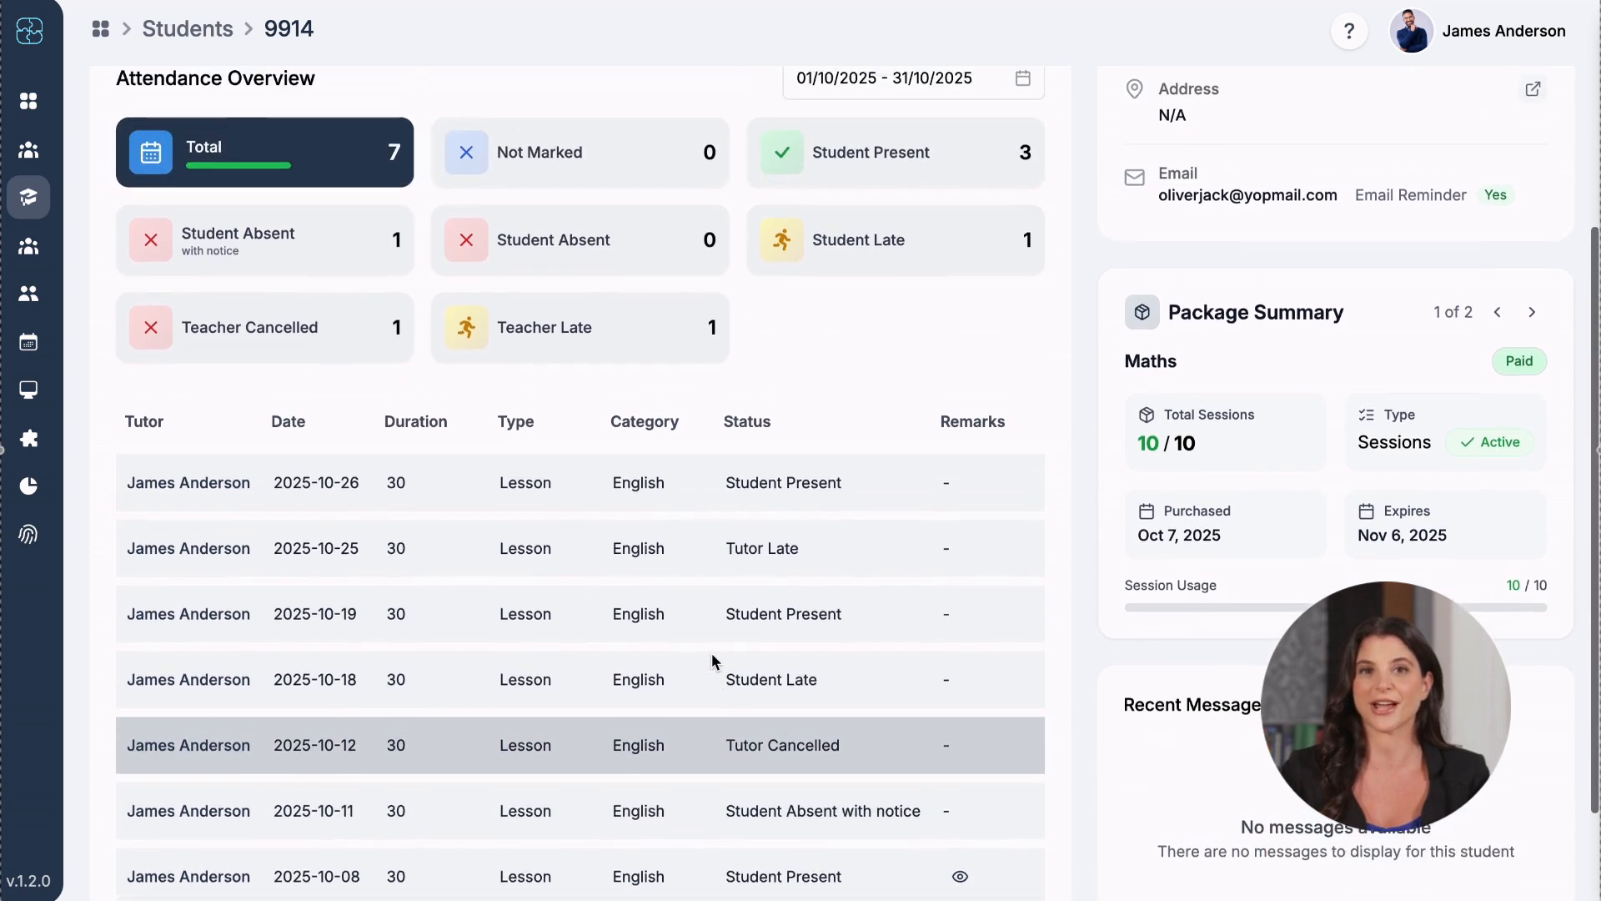
scroll(713, 661, up, 2)
scroll(399, 477, up, 1)
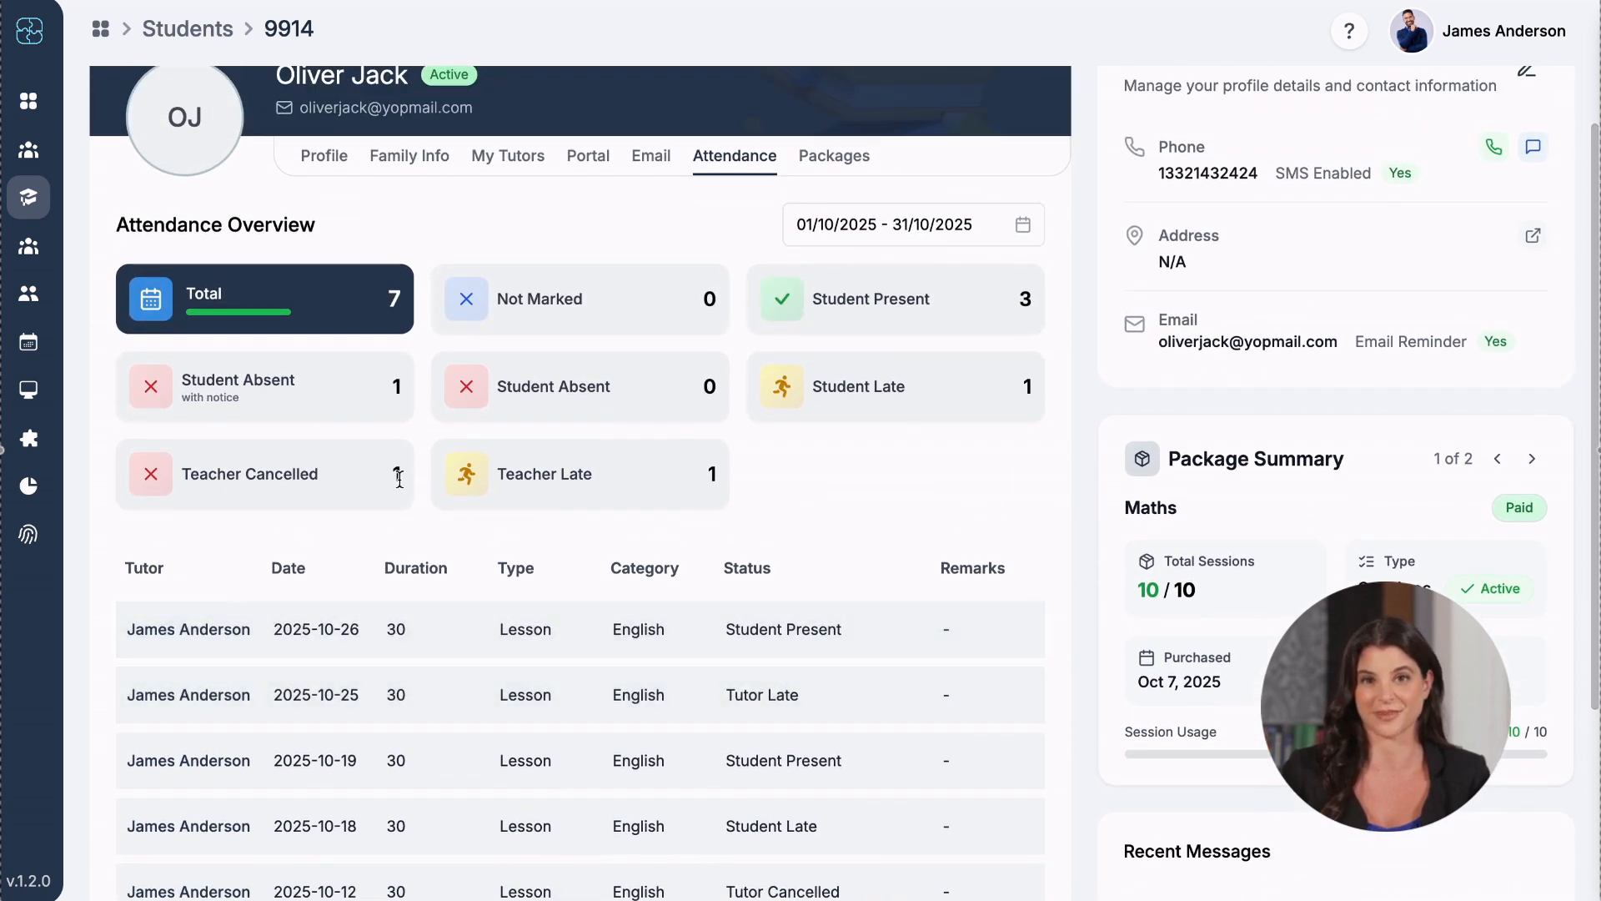
- Open the Attendance records report and browse the Tutor Name filter list without applying any filter
mouse_move(42, 359)
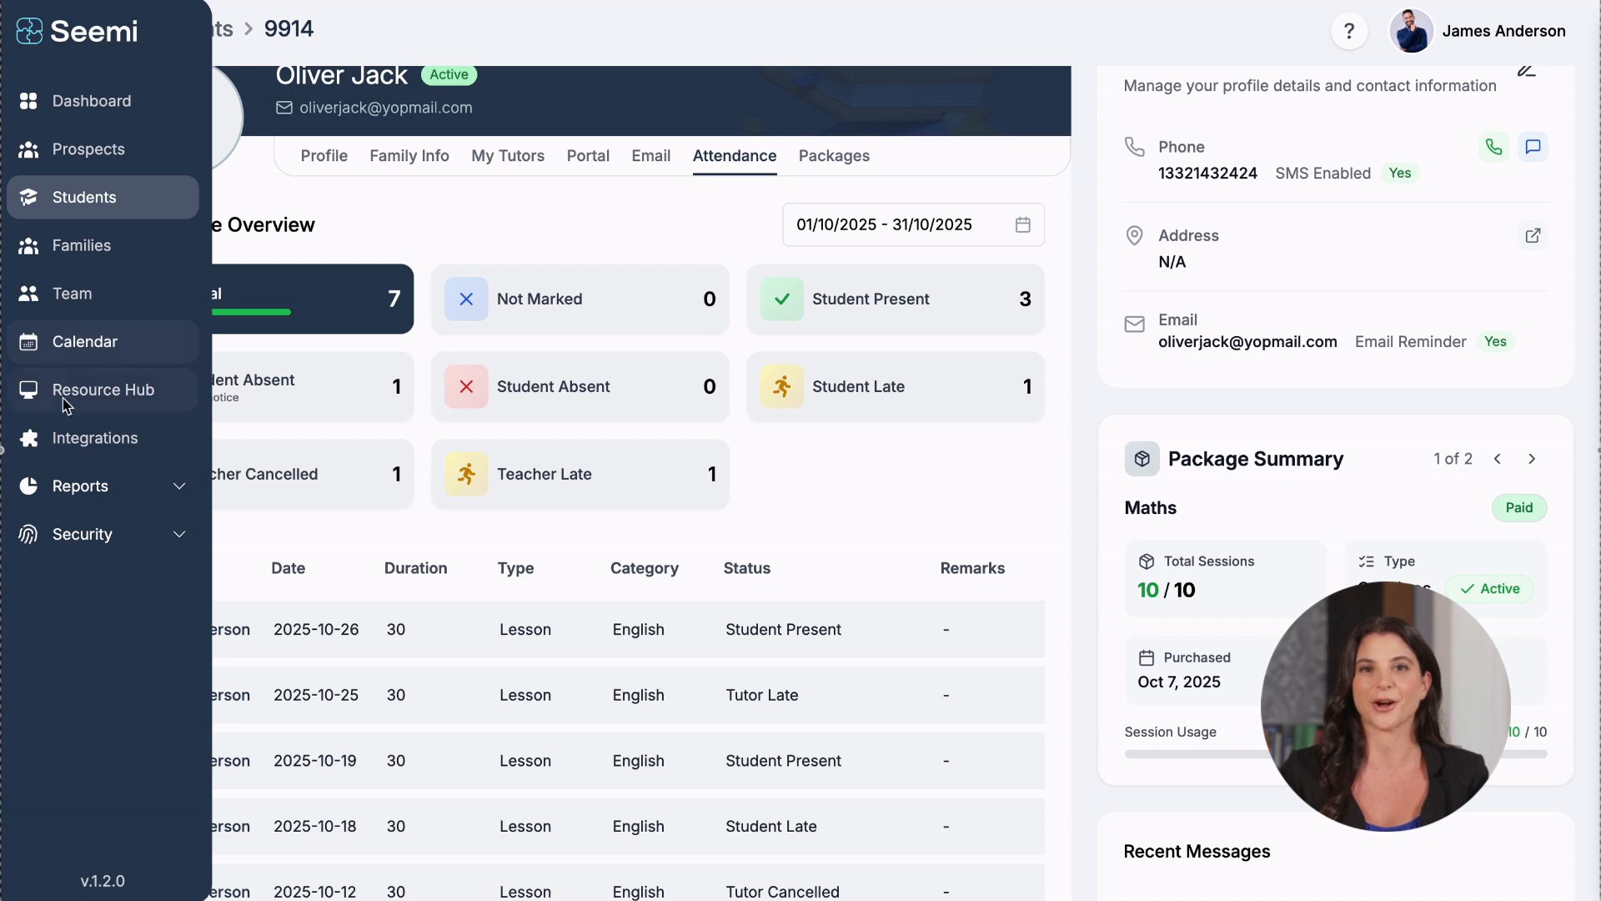
click(99, 495)
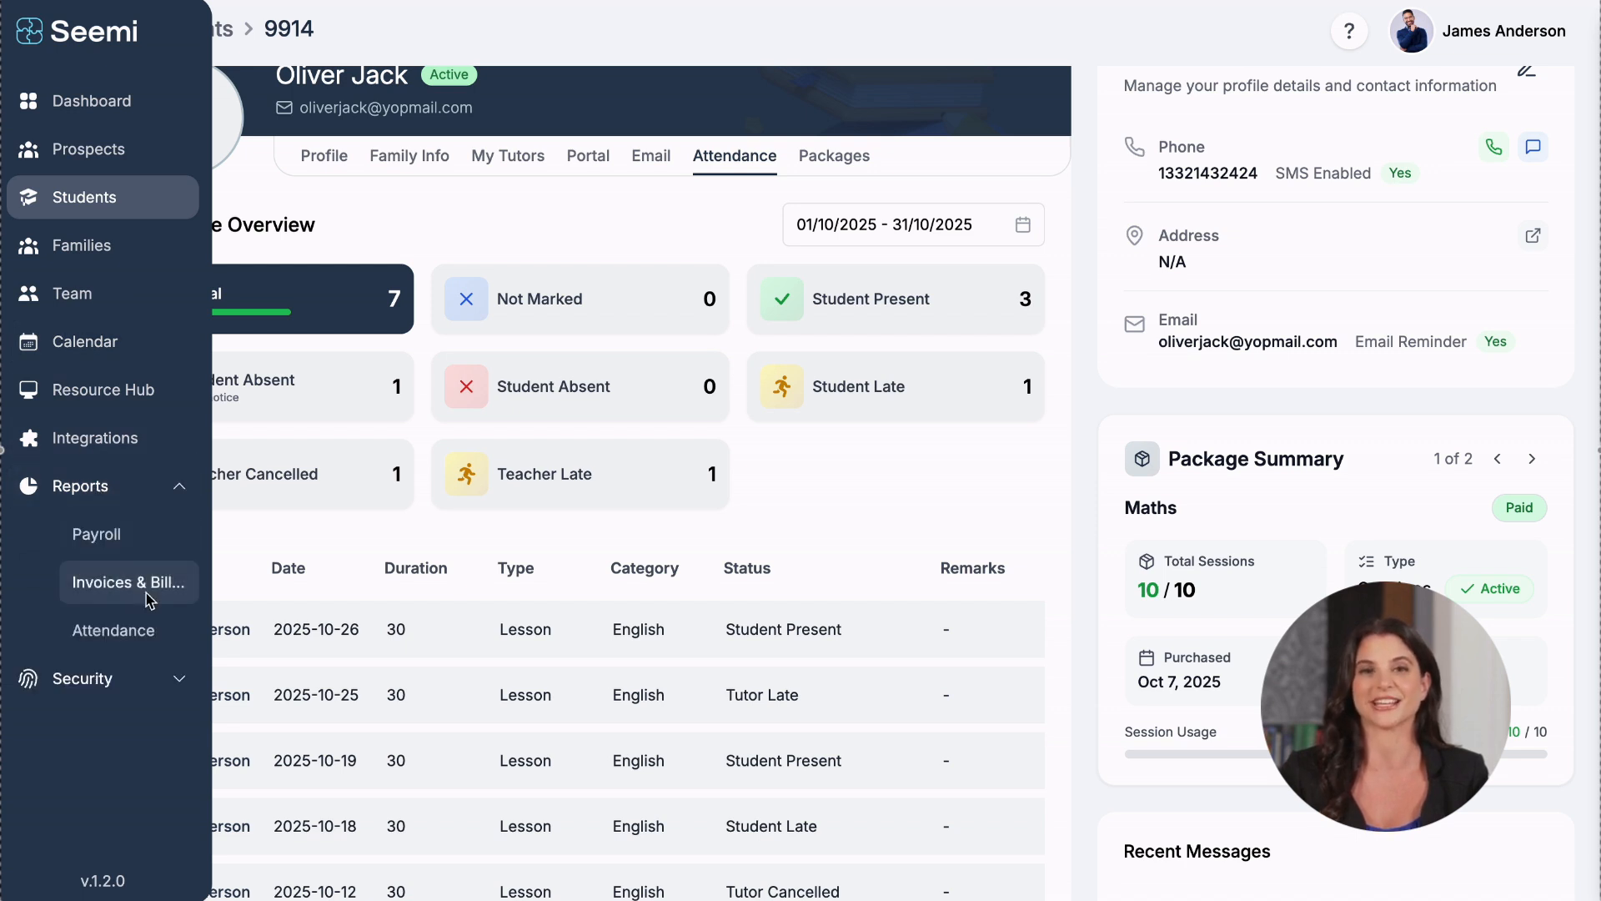
click(134, 629)
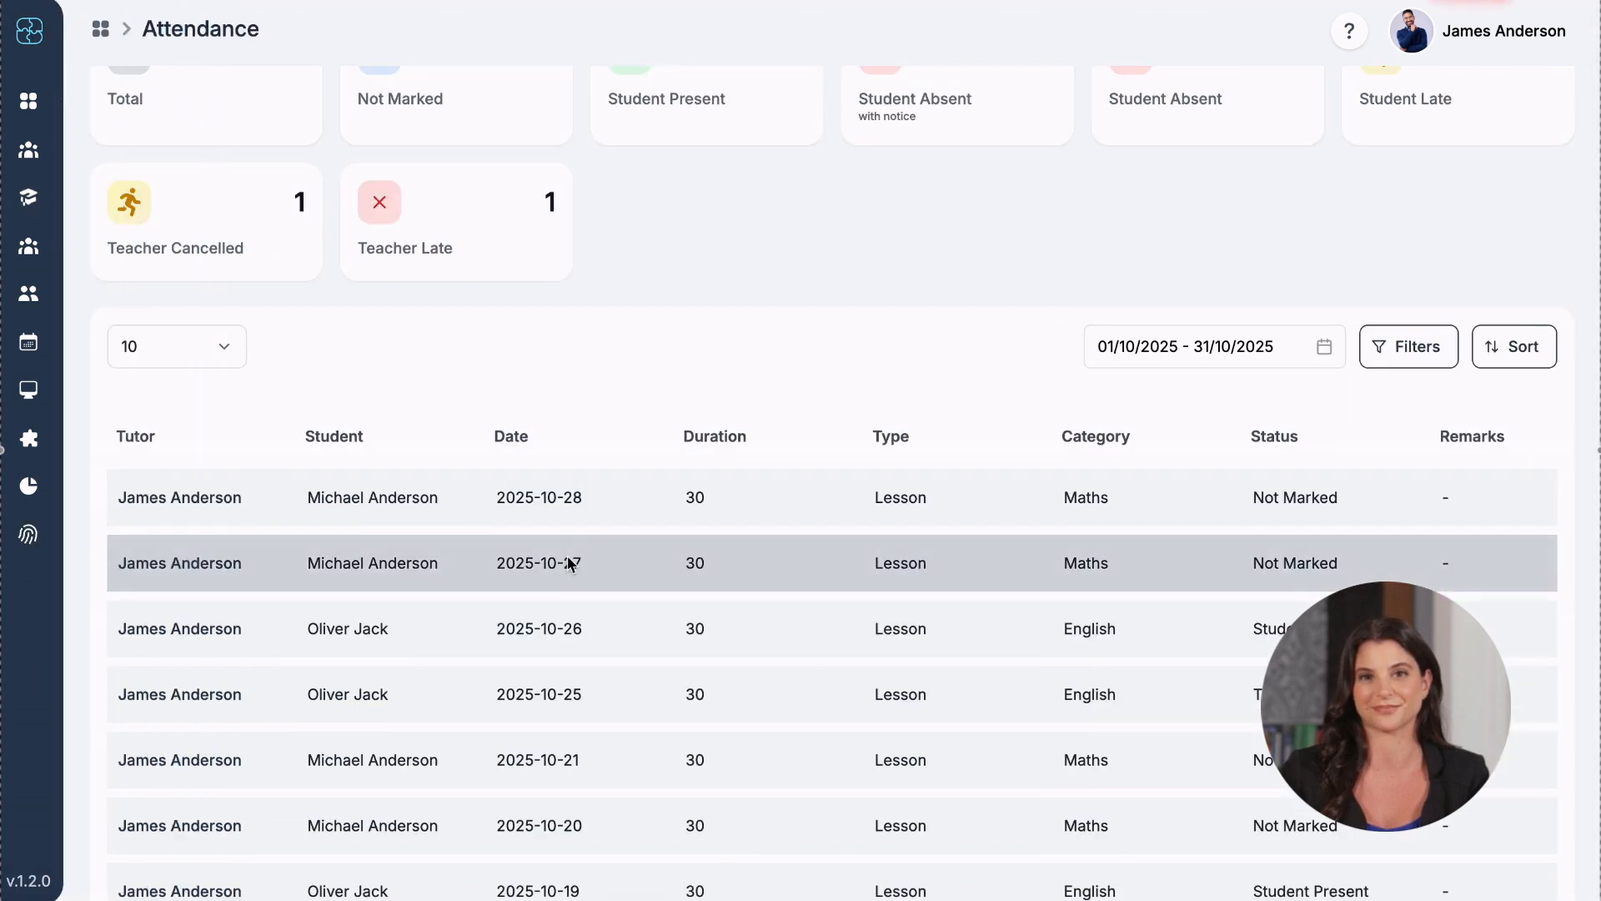
scroll(692, 274, up, 1)
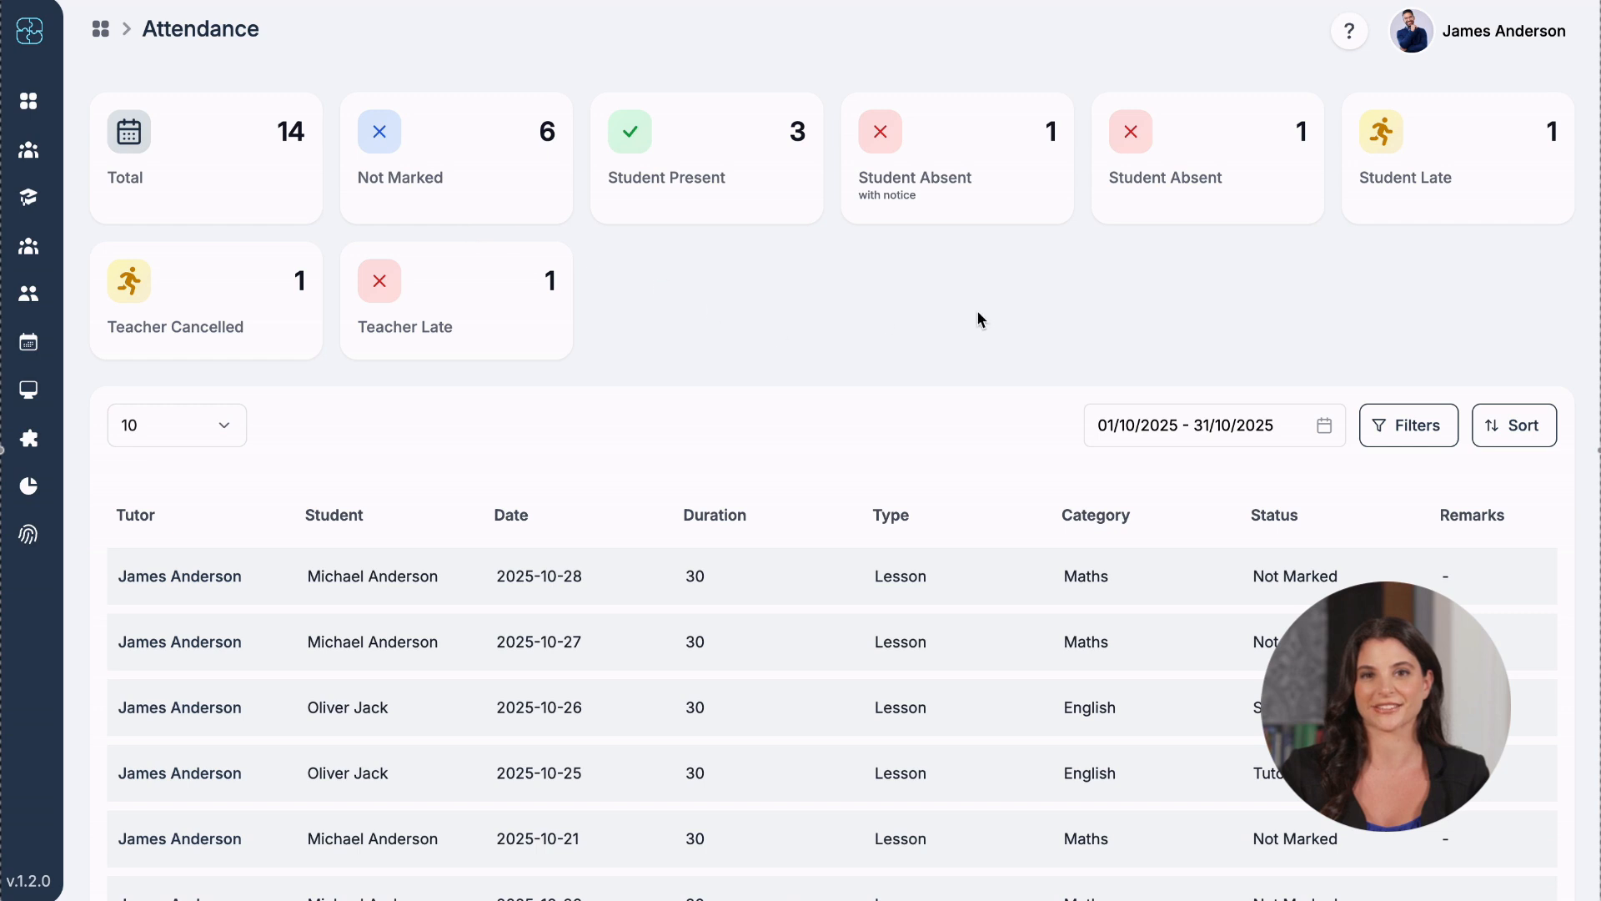
click(1397, 430)
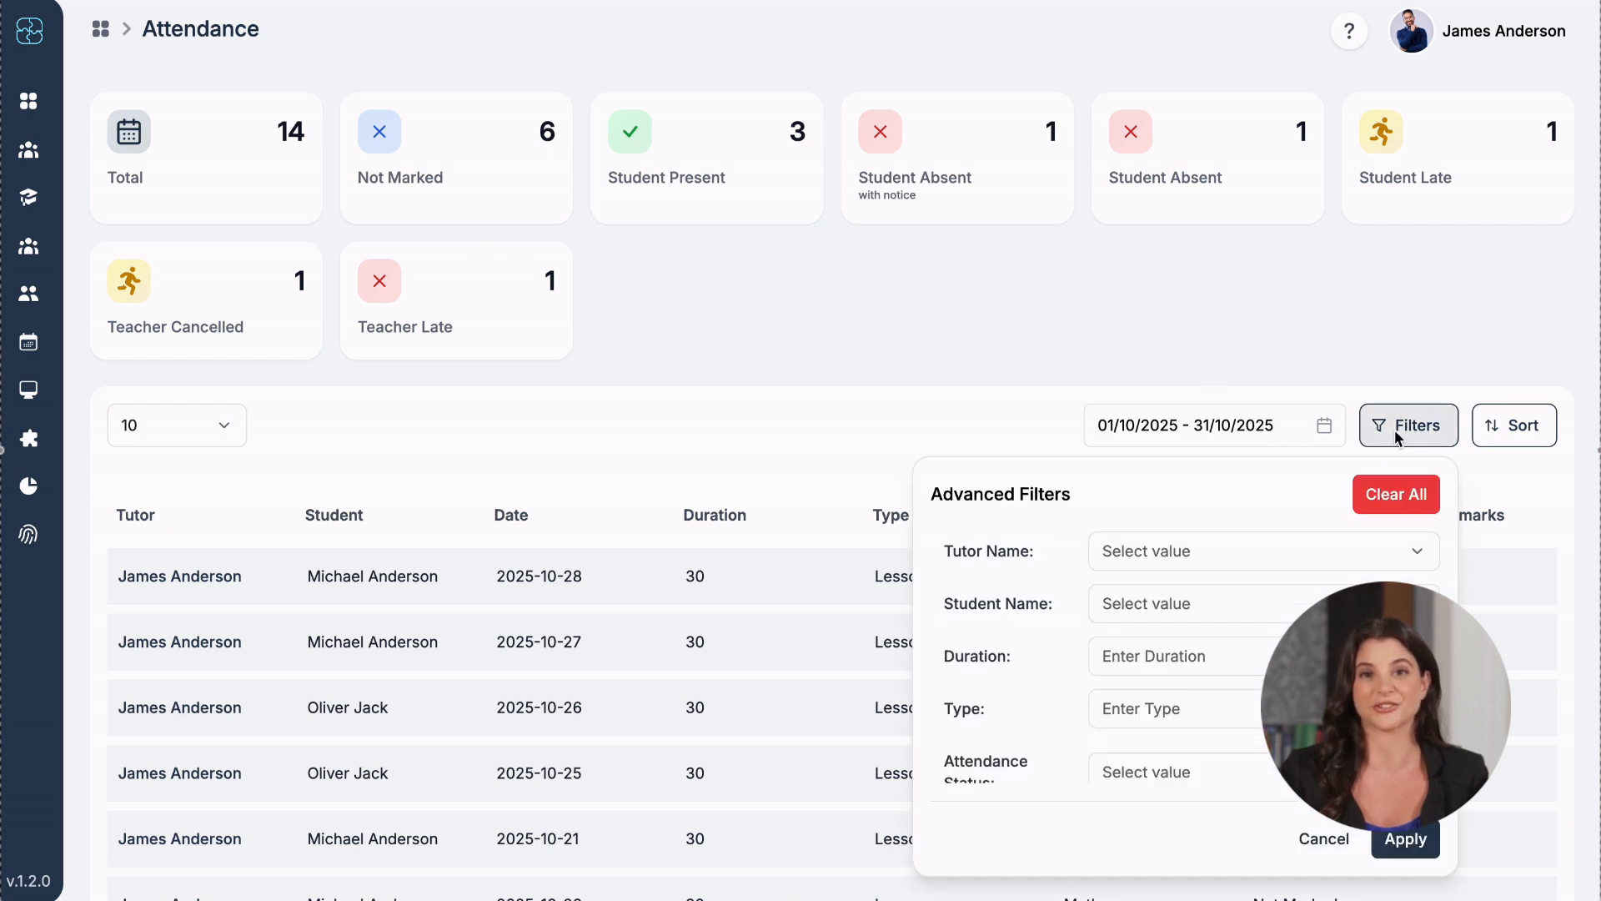
click(1180, 550)
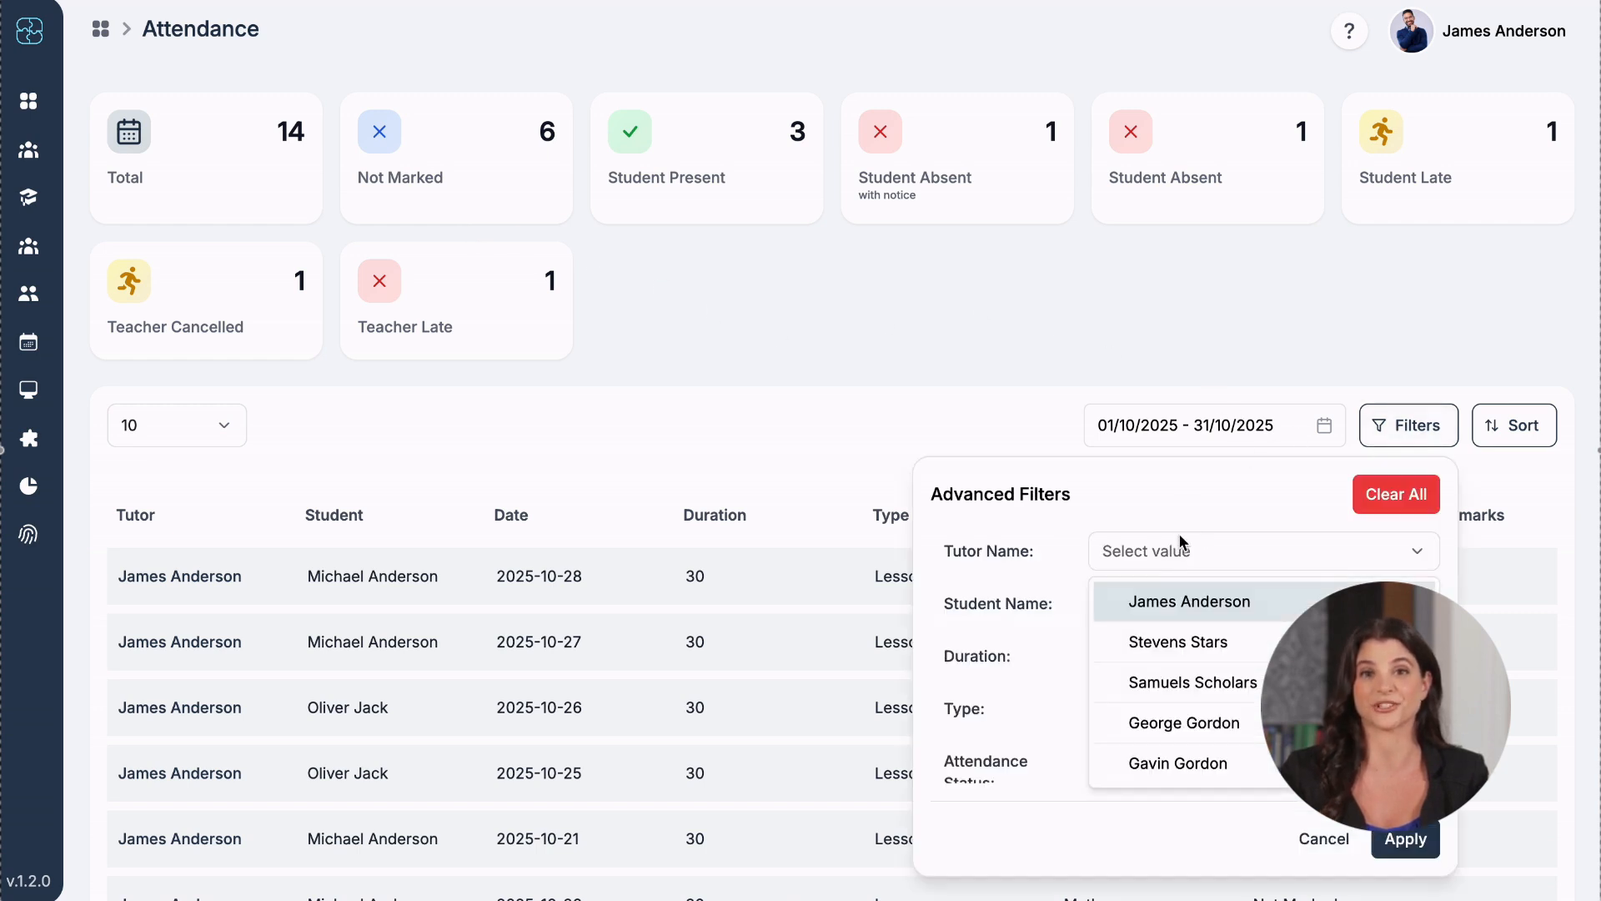
click(1184, 500)
click(993, 389)
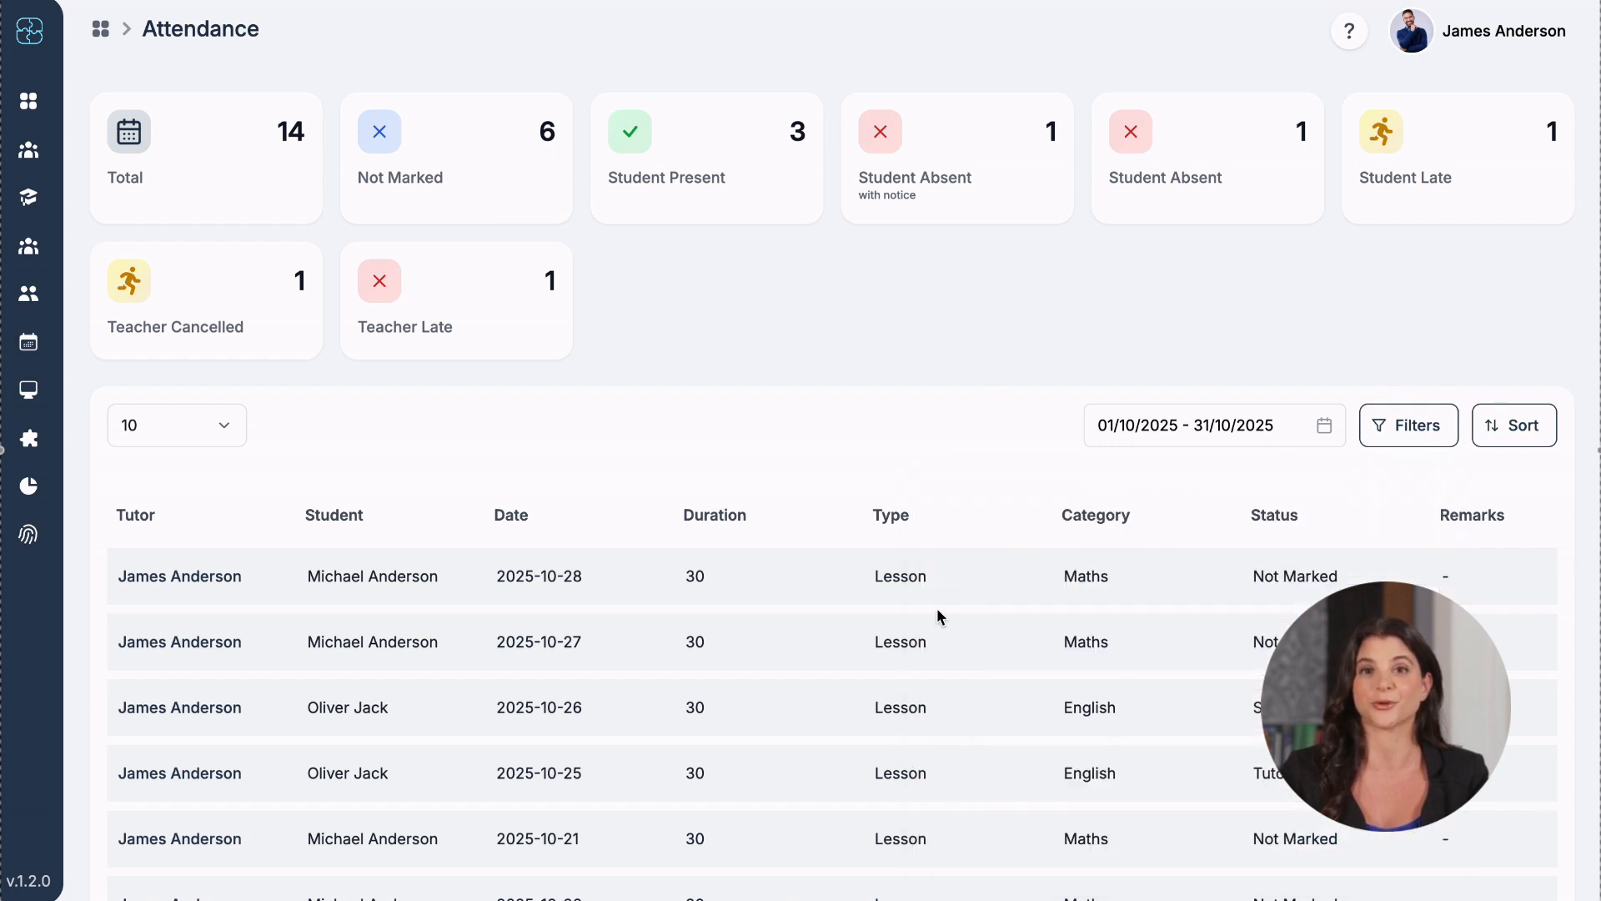
scroll(937, 614, down, 5)
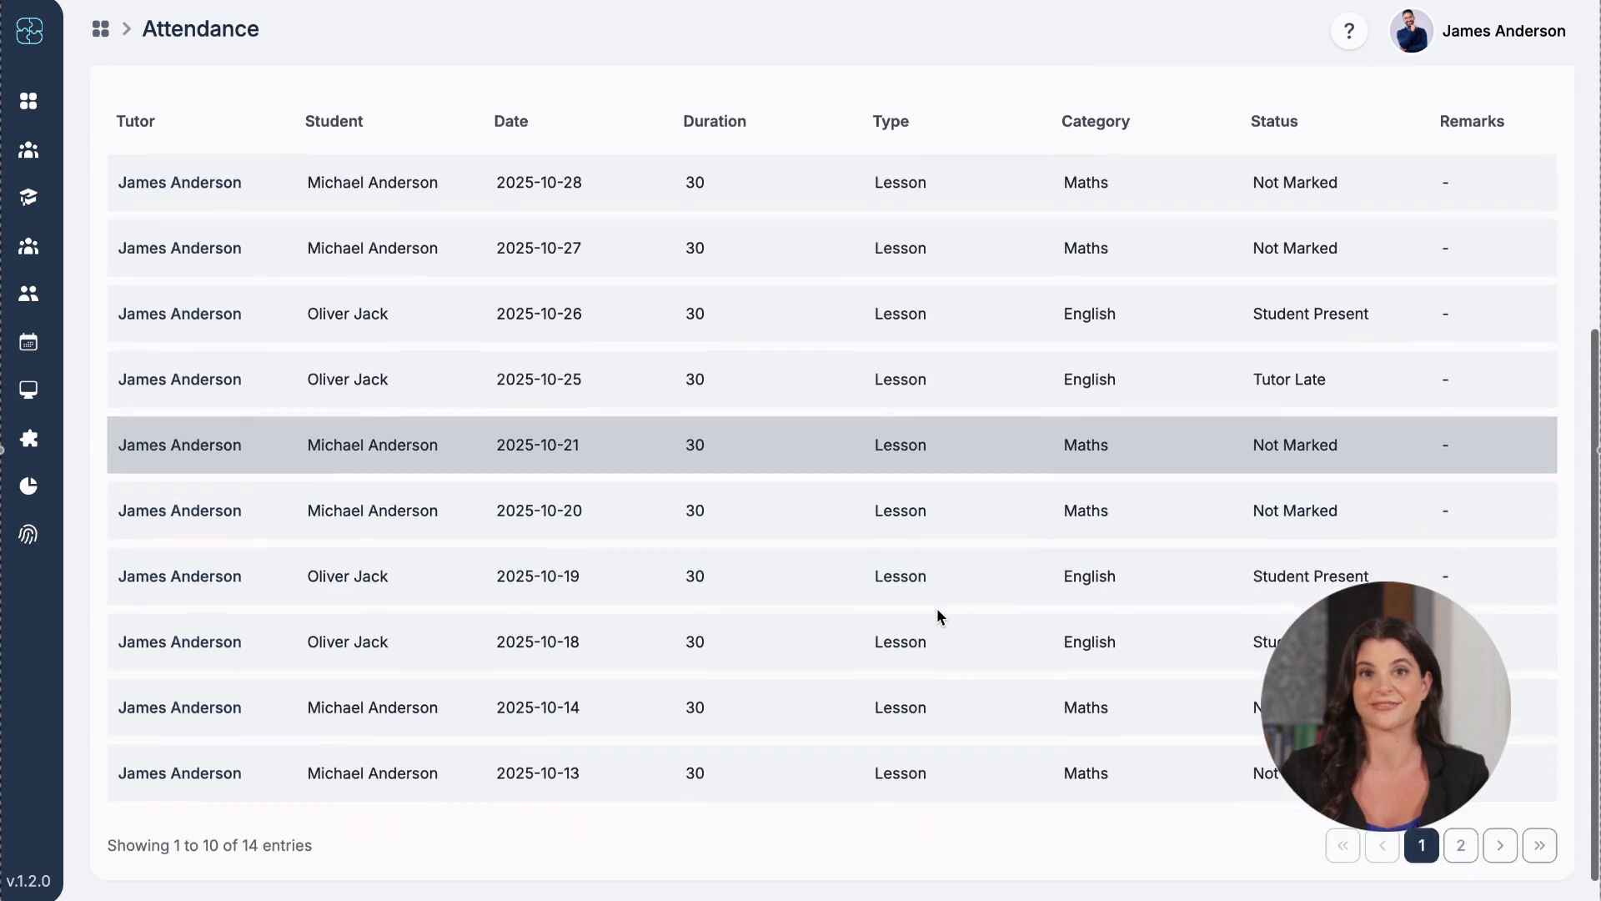
scroll(937, 609, up, 5)
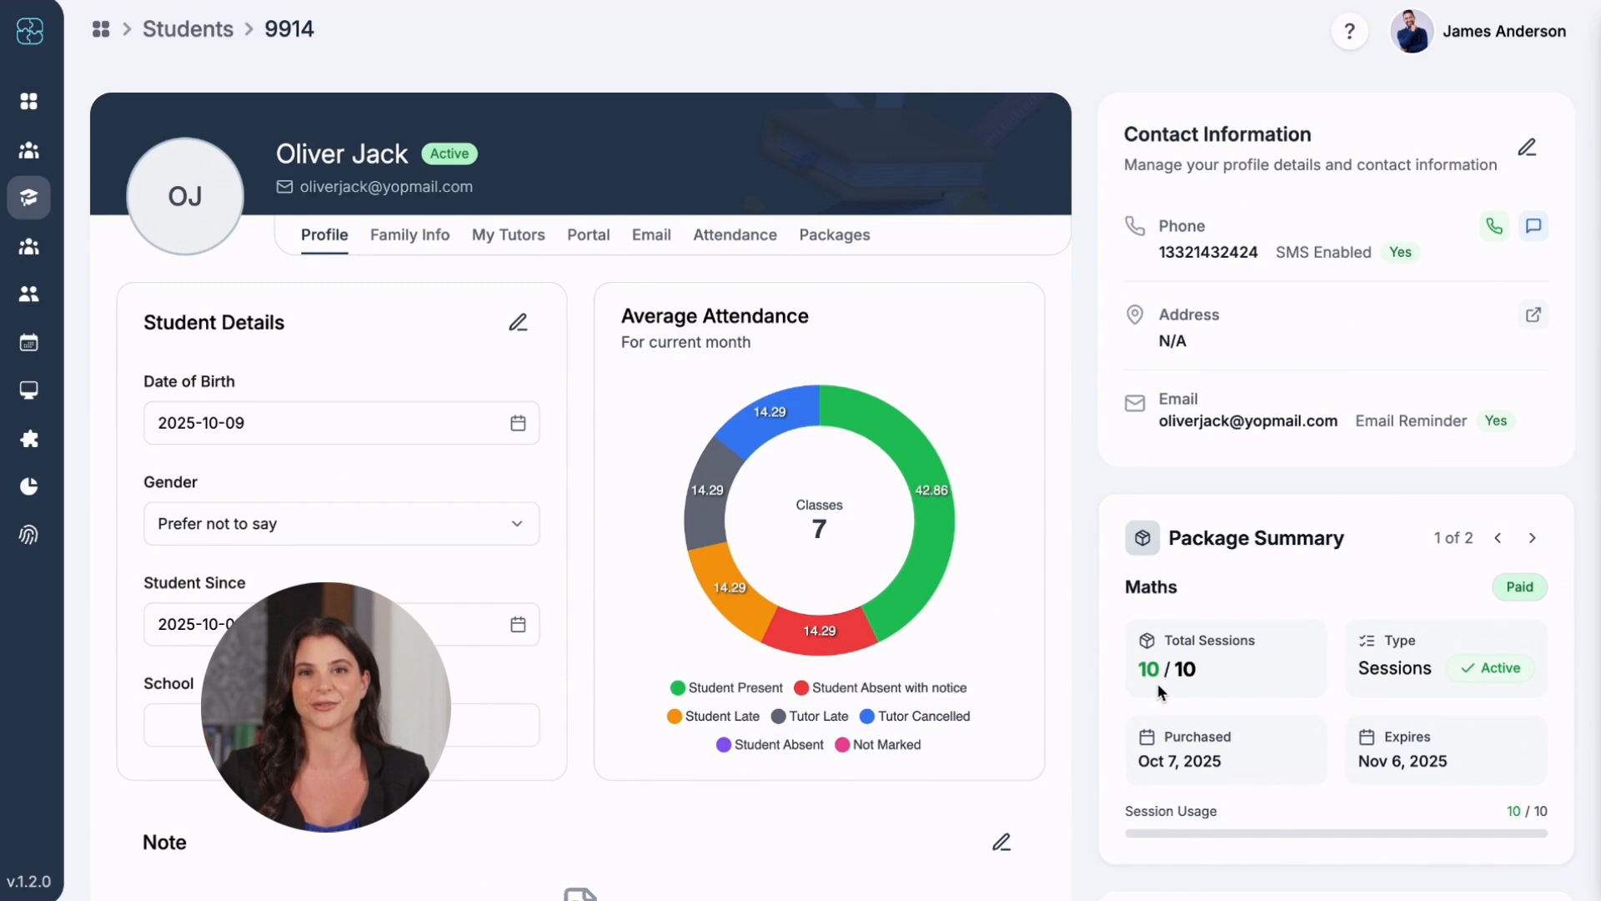
- Show the student's Packages tab: English at 13/20 (35.0%) and Maths at 10/10 (0.0%), both Active
scroll(1158, 684, down, 1)
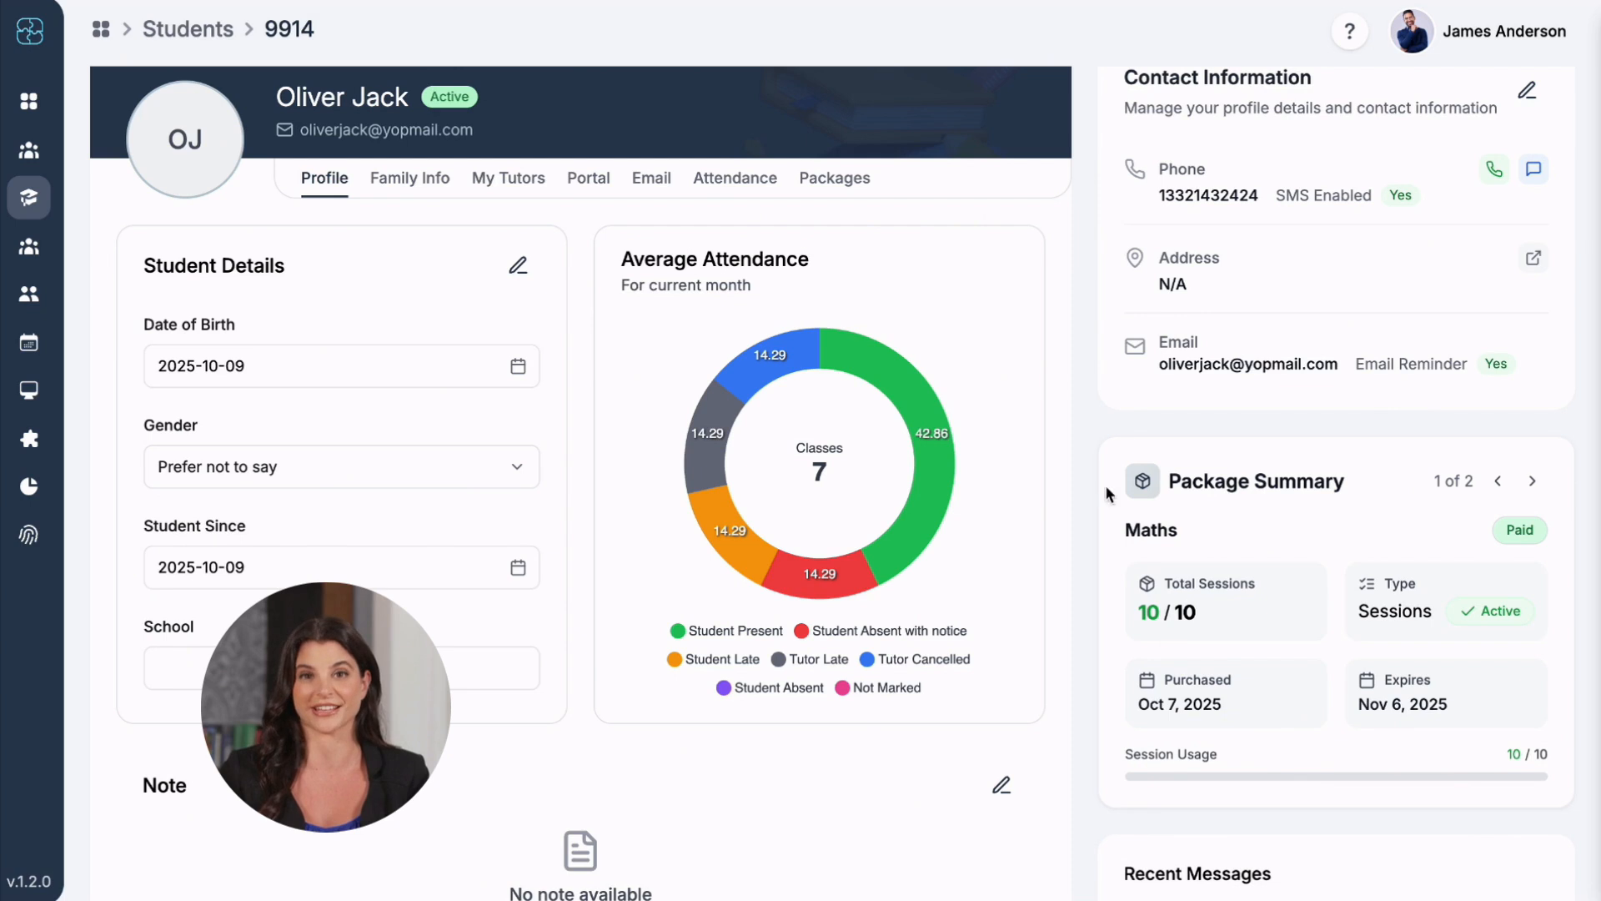
click(835, 181)
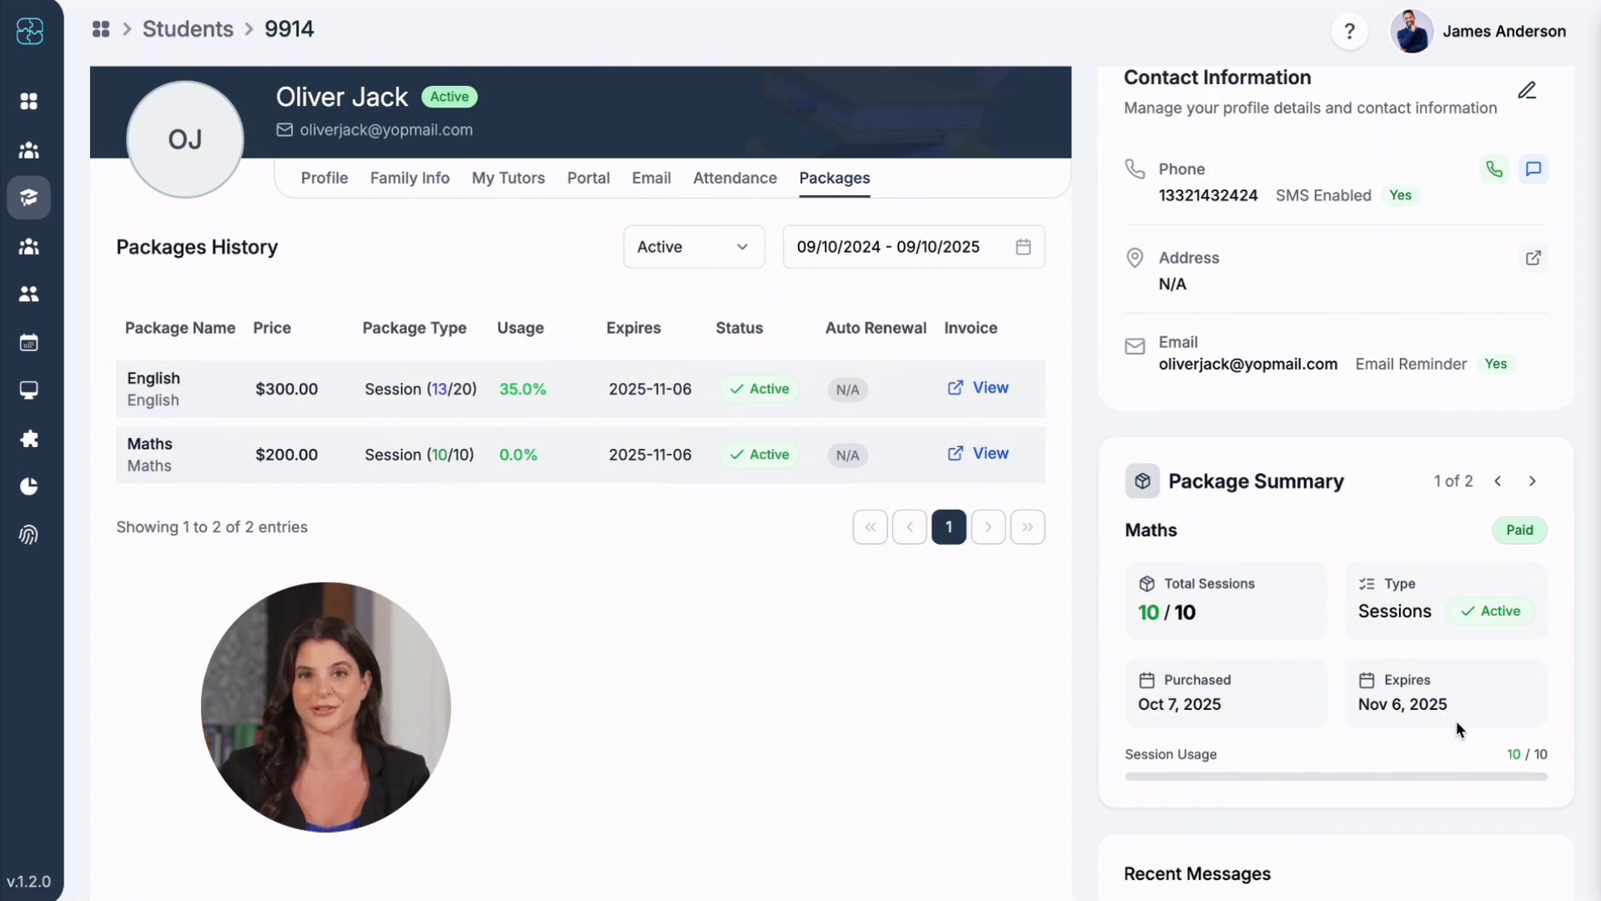
scroll(1456, 720, down, 1)
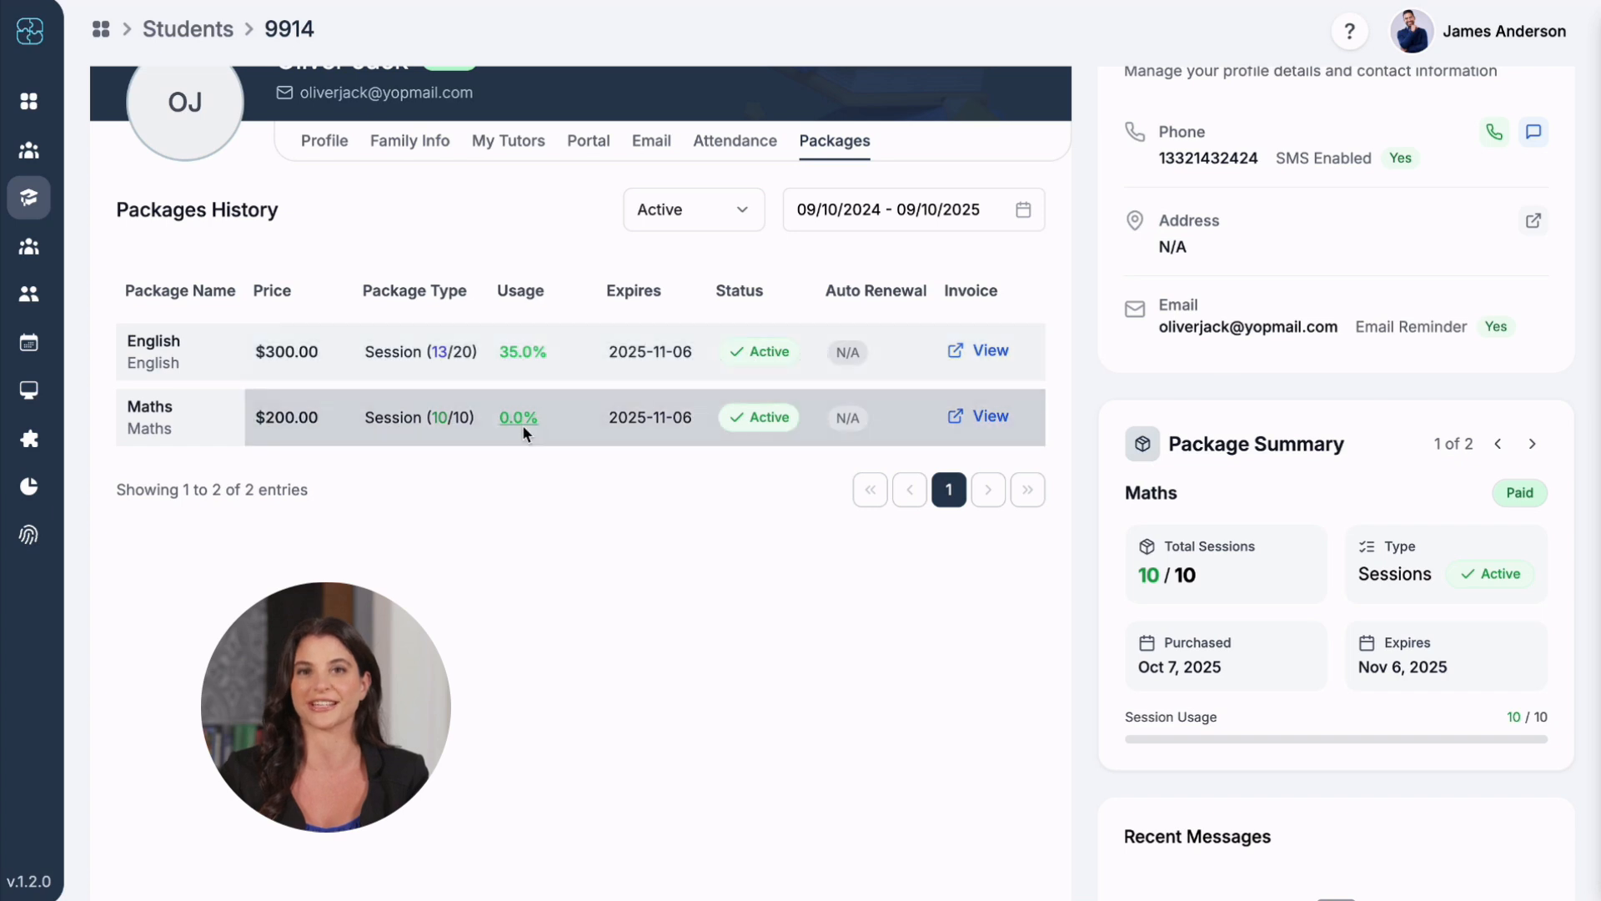
scroll(500, 297, up, 1)
scroll(500, 292, up, 2)
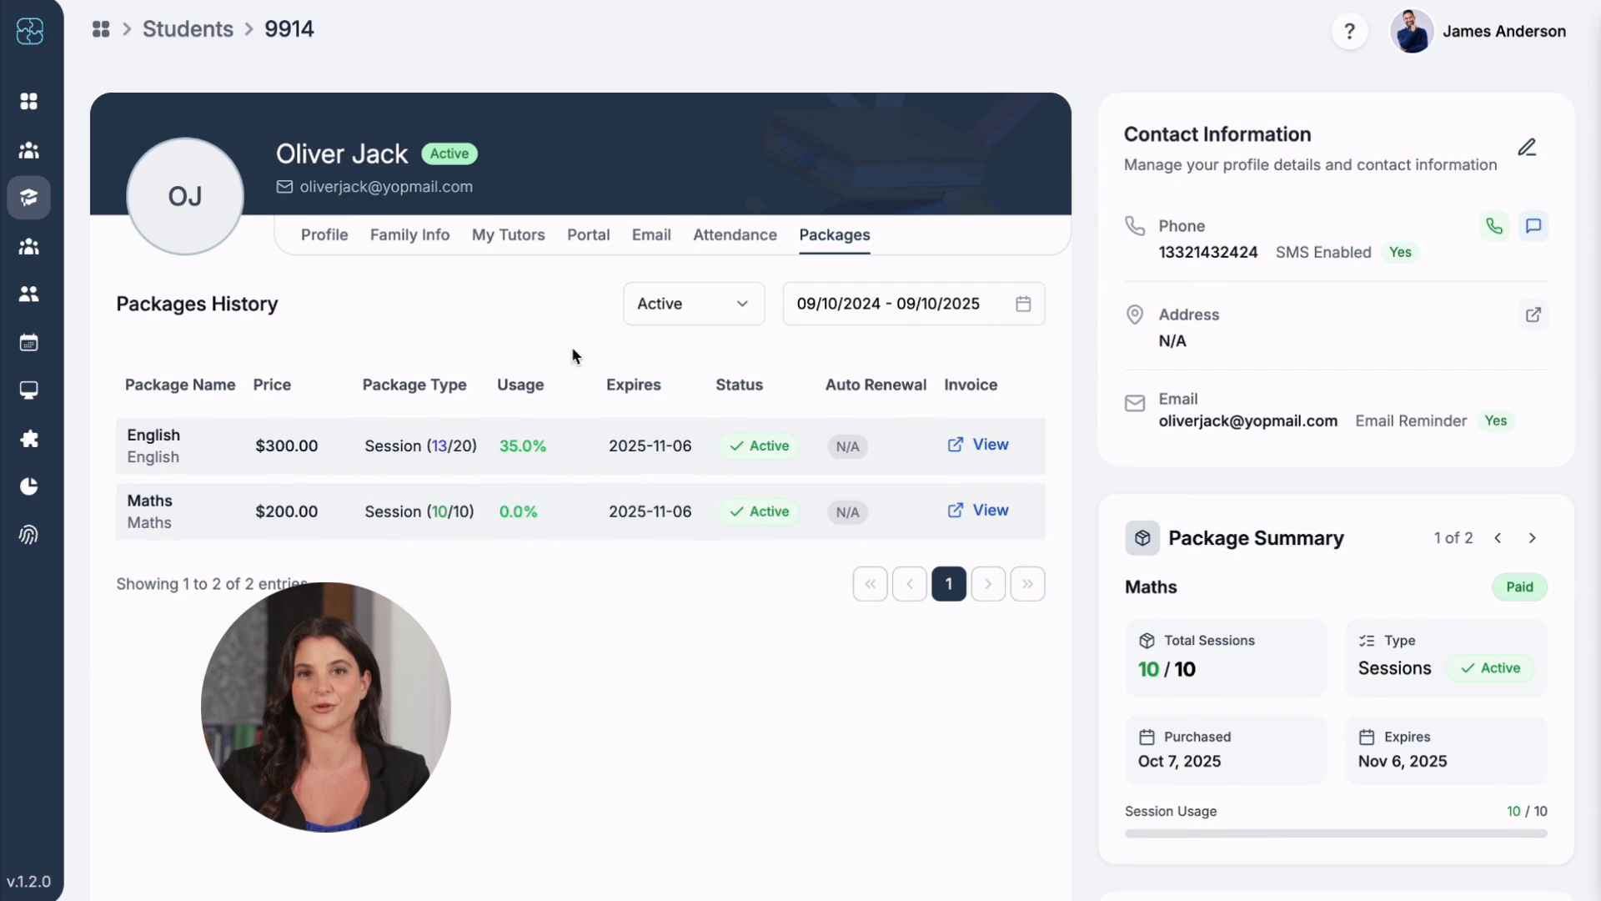
- Go from the student's Family Info to the family account's Packages tab
click(426, 238)
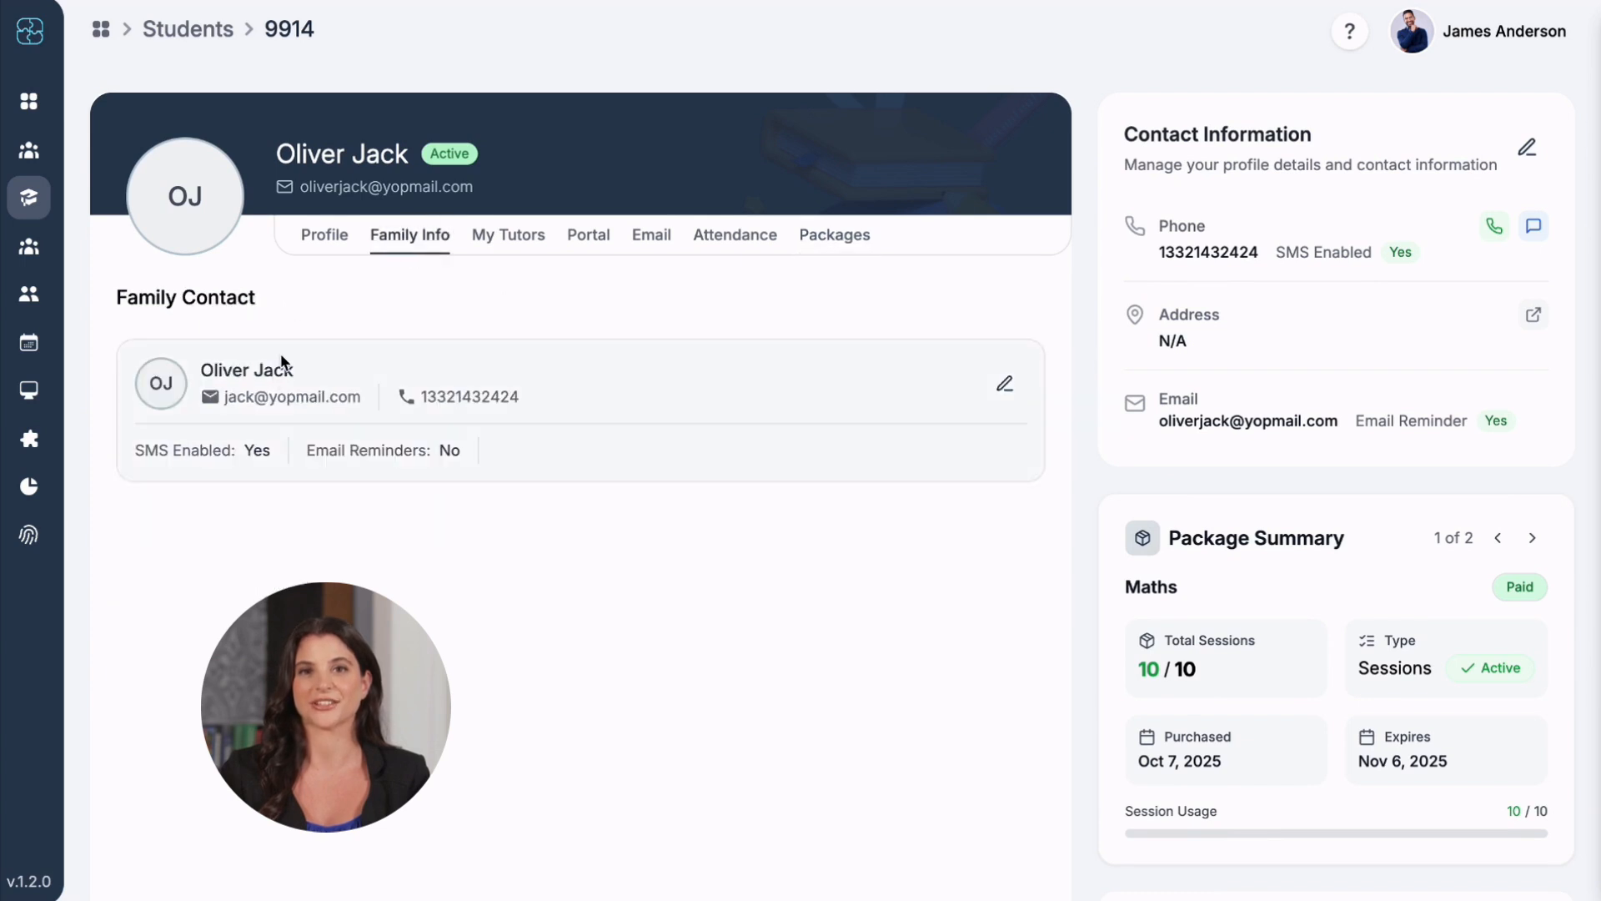
click(273, 377)
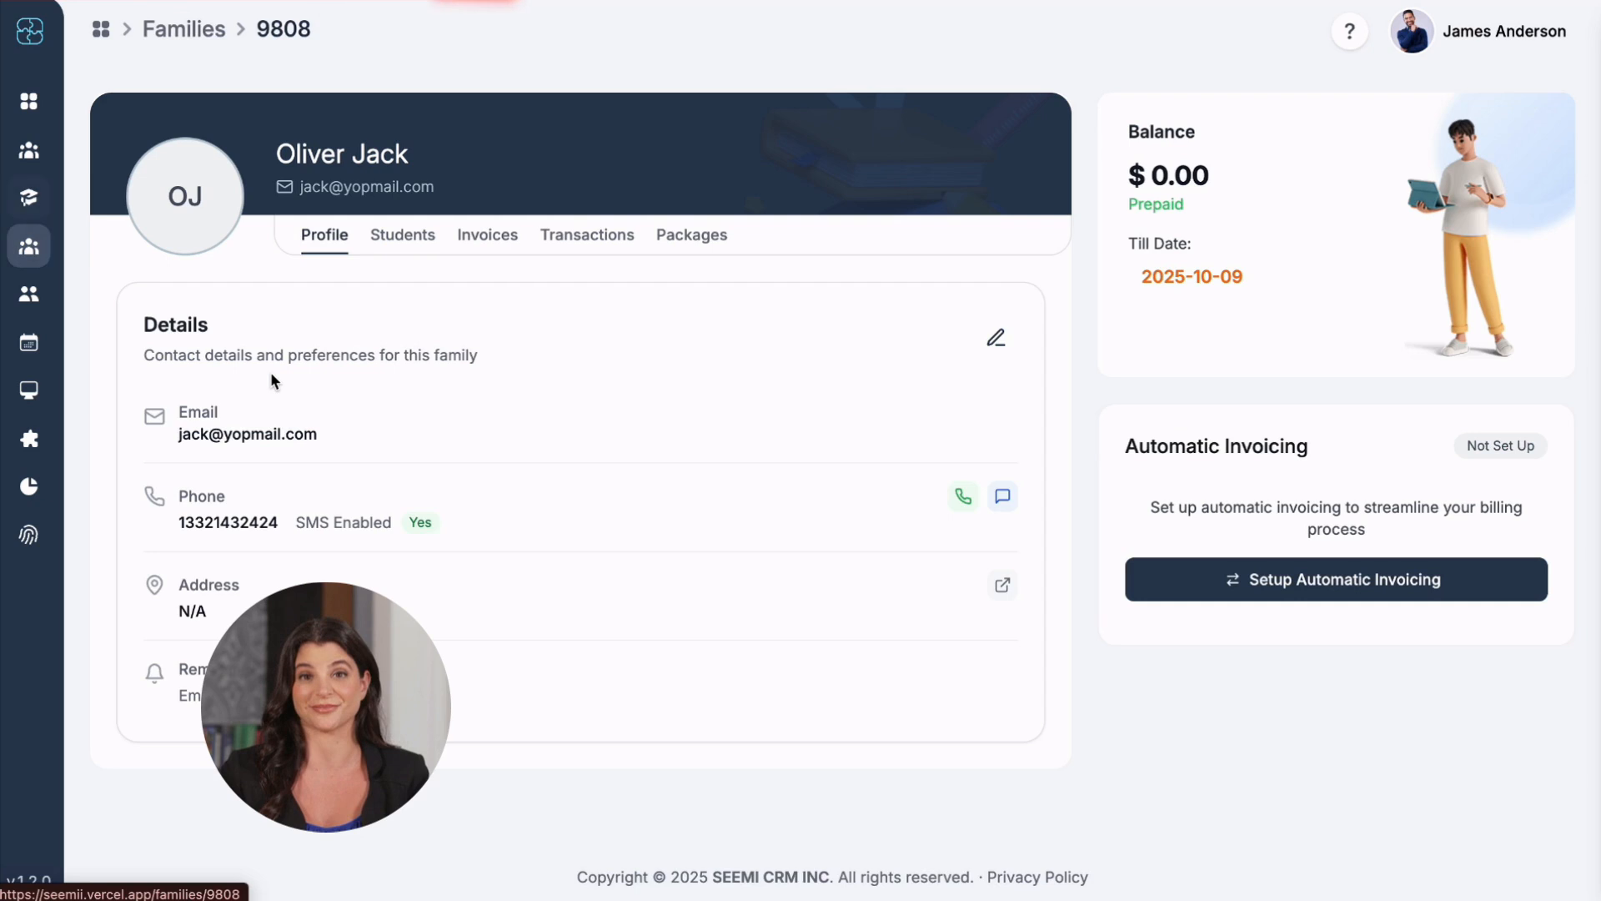
click(691, 235)
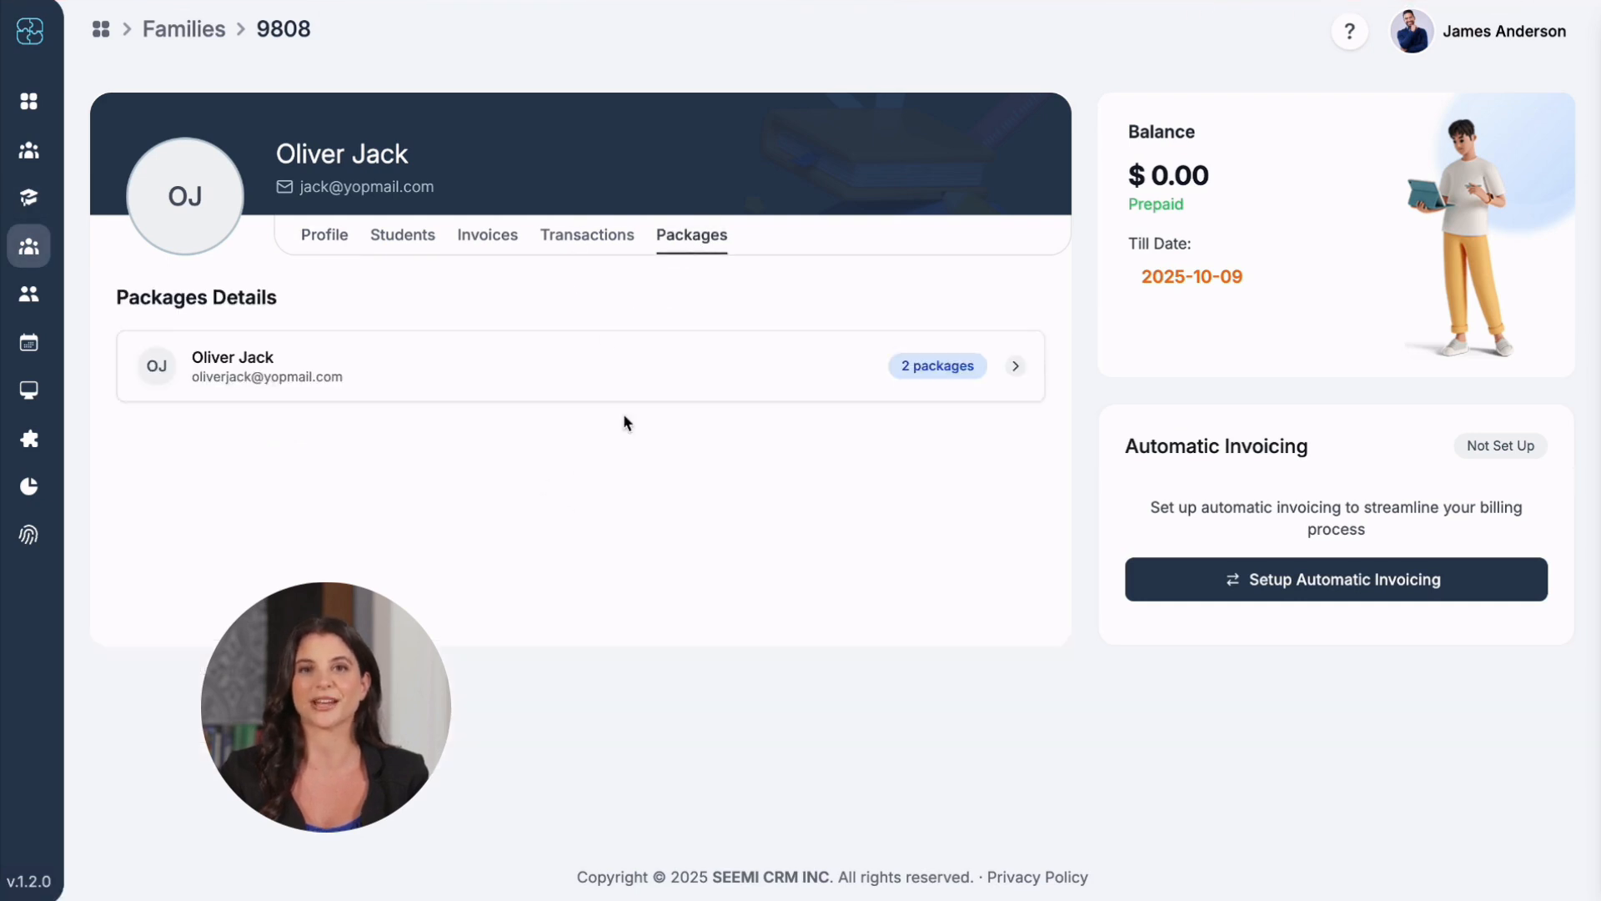
- Check the English package's session usage, then bring up the Maths package's options menu
click(1002, 369)
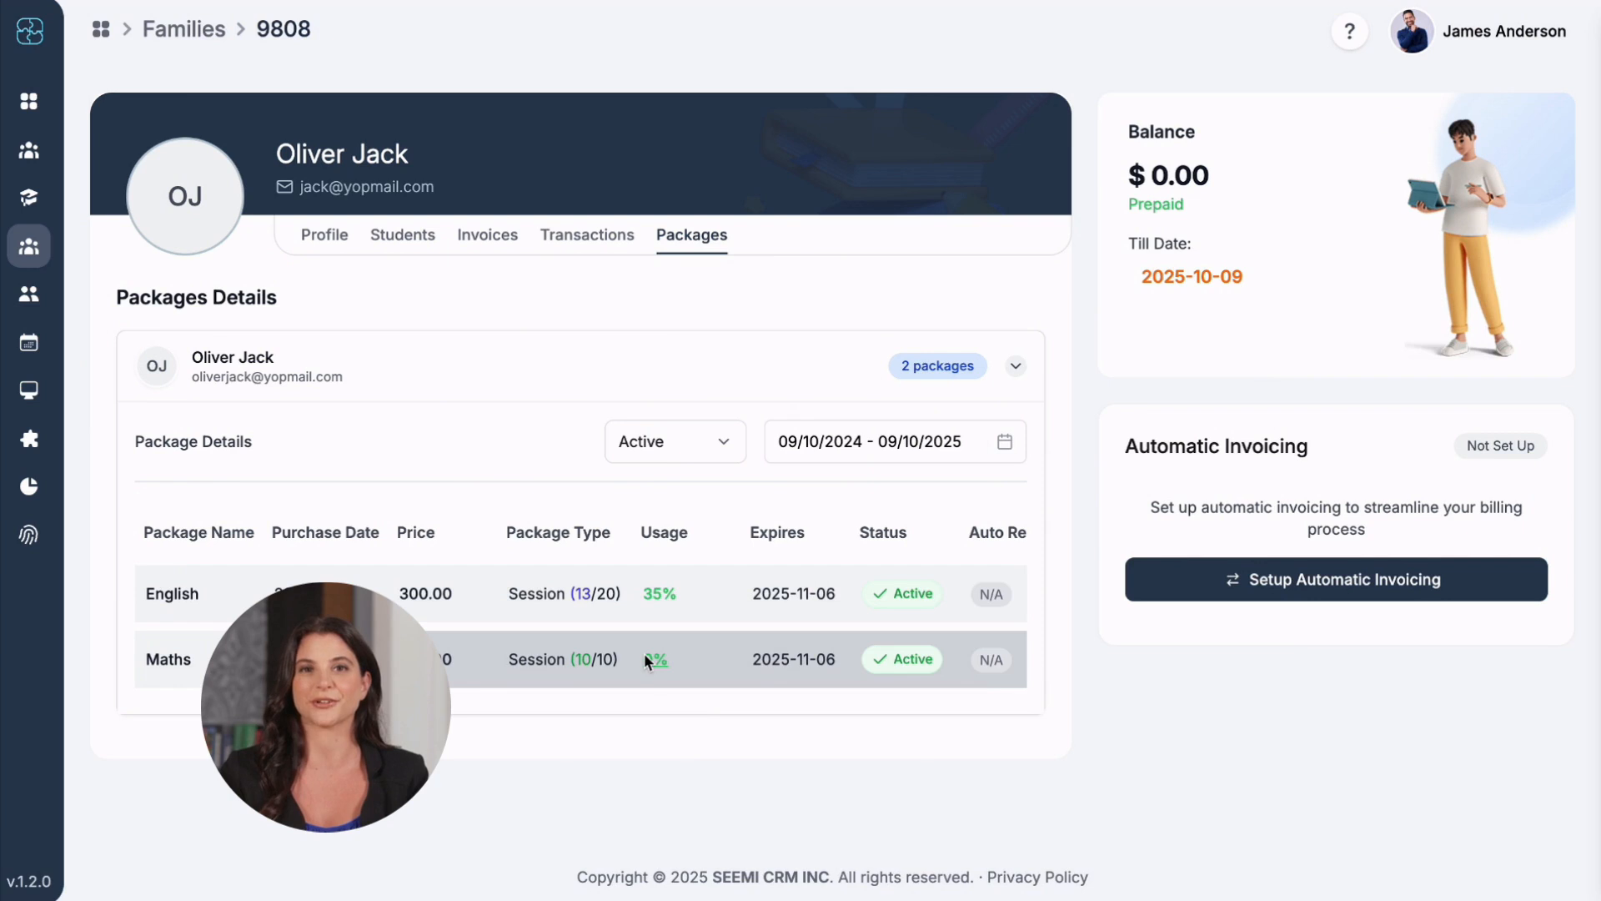
click(655, 595)
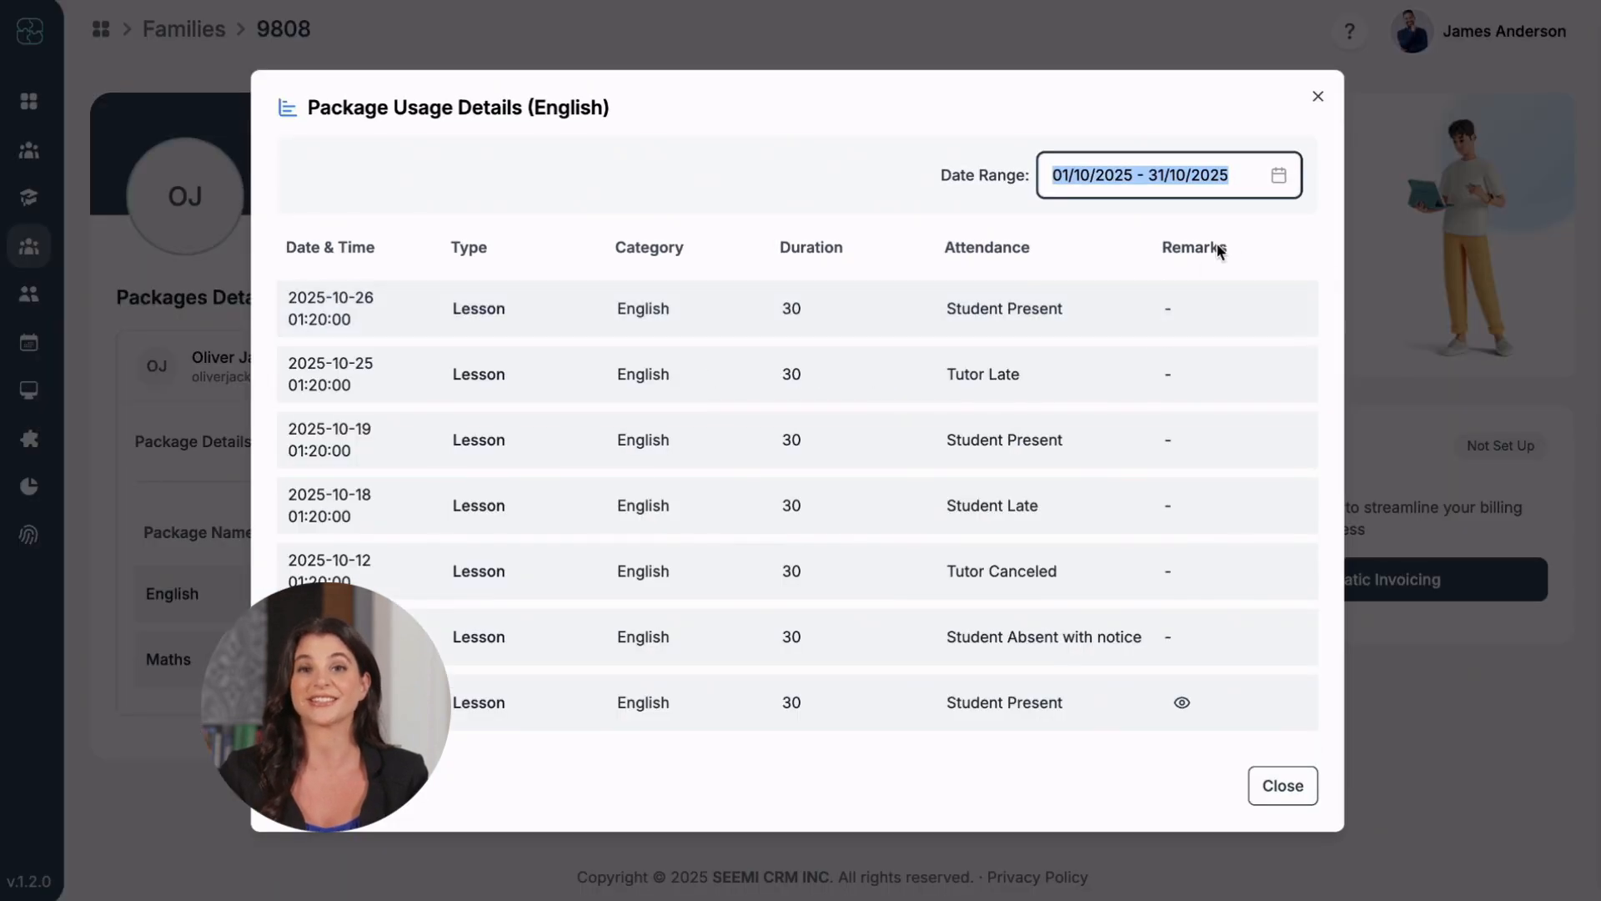
click(1316, 98)
scroll(777, 663, right, 5)
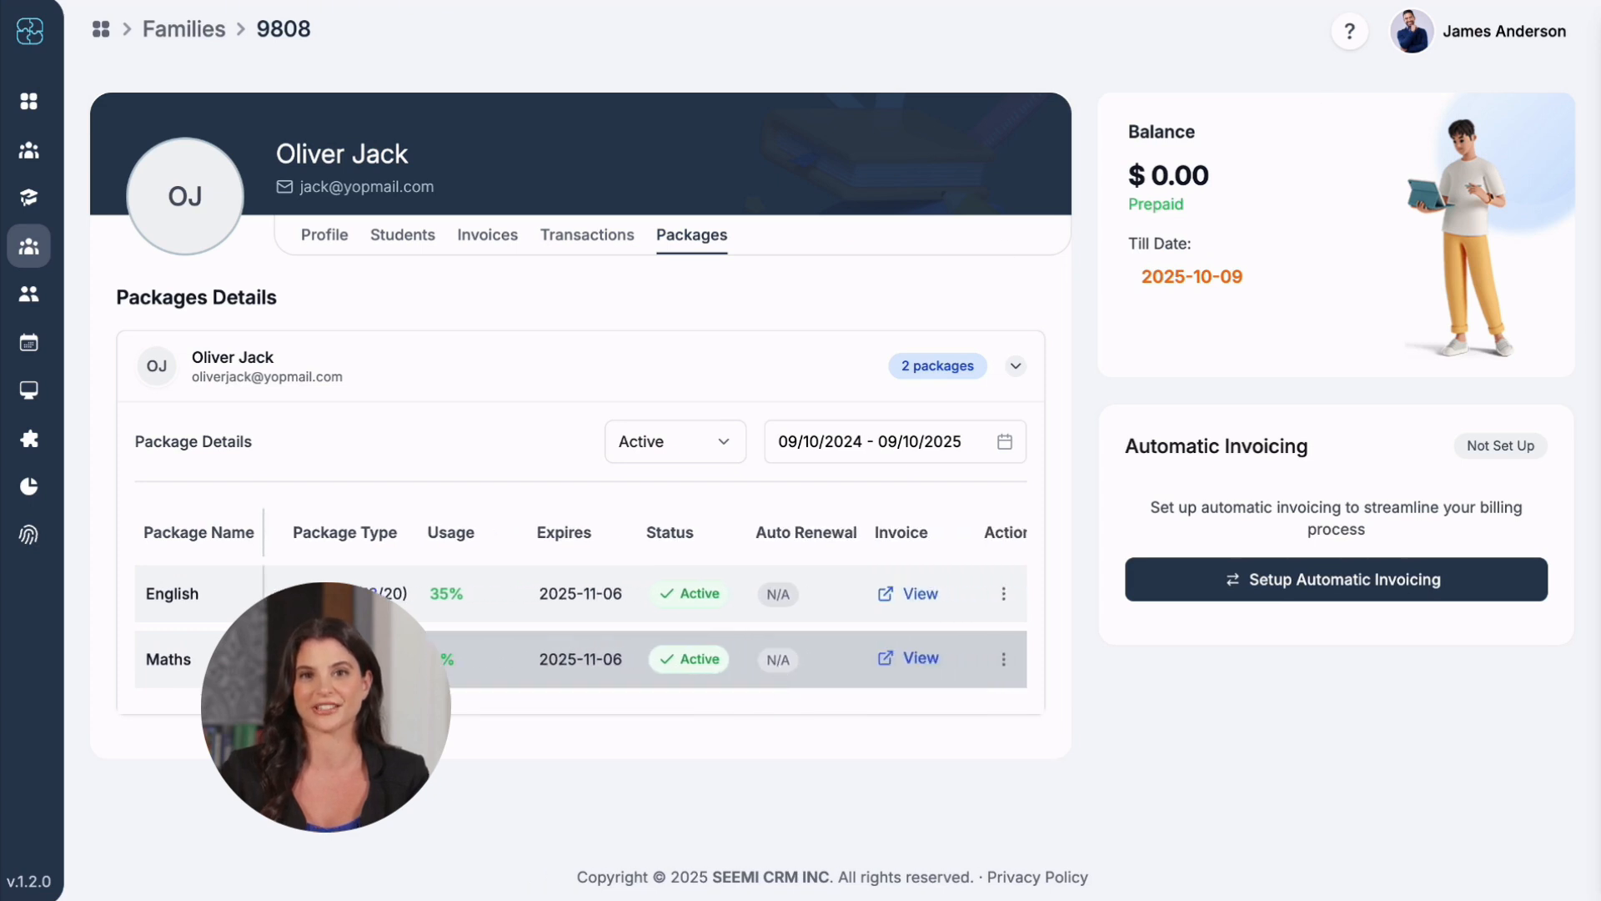
click(1003, 659)
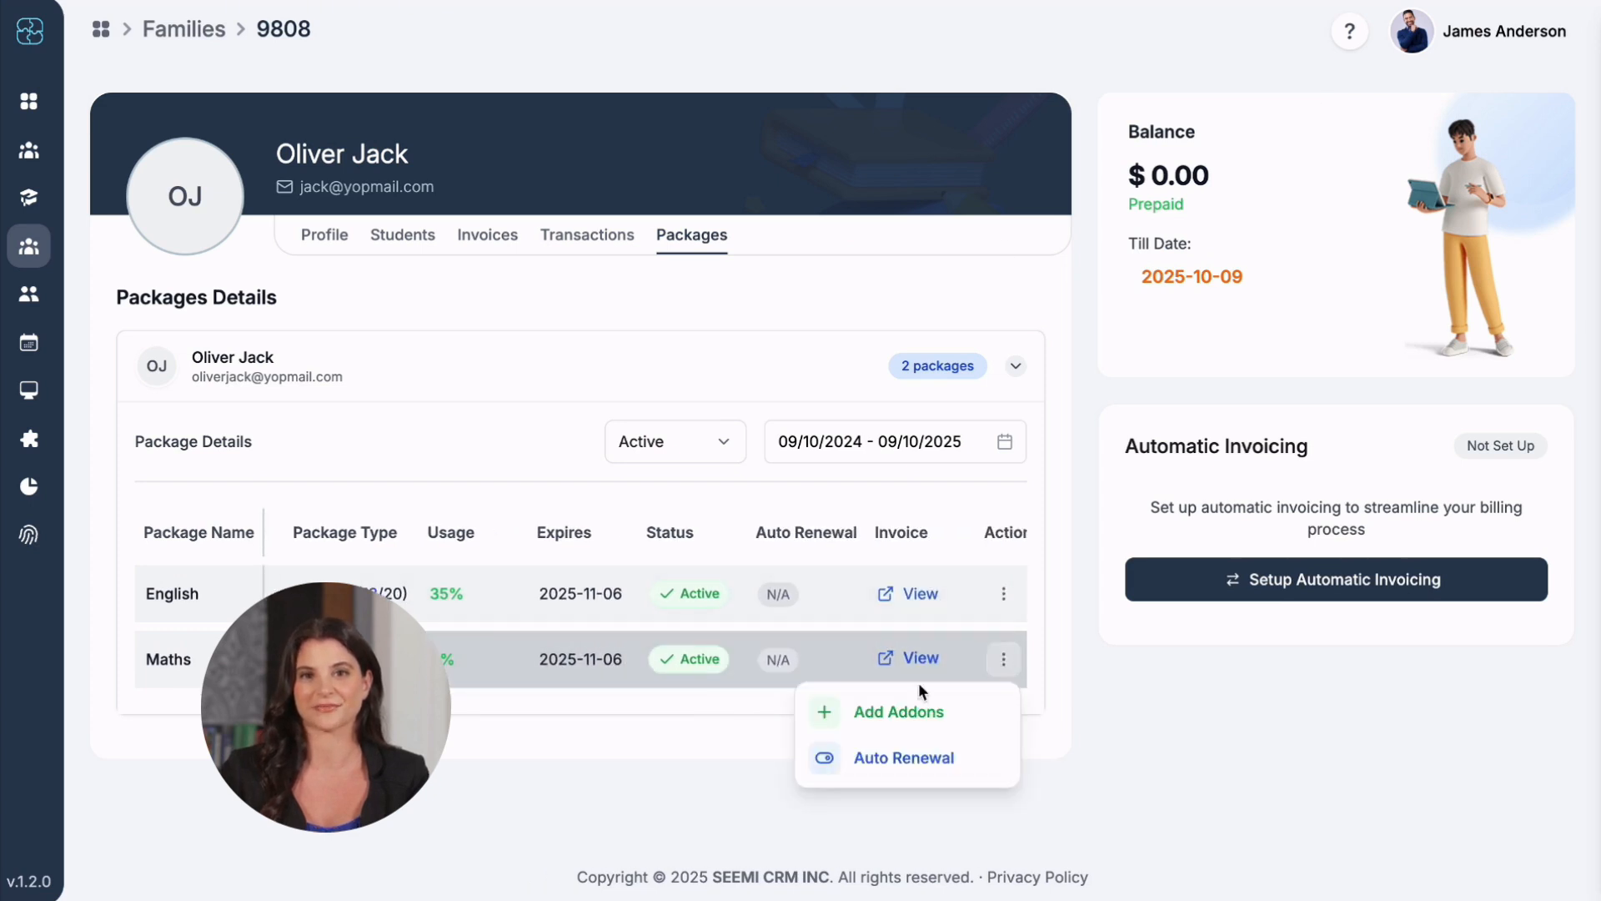
- Add 3 extra sessions to the Maths package with VAT (10%) tax included
click(906, 708)
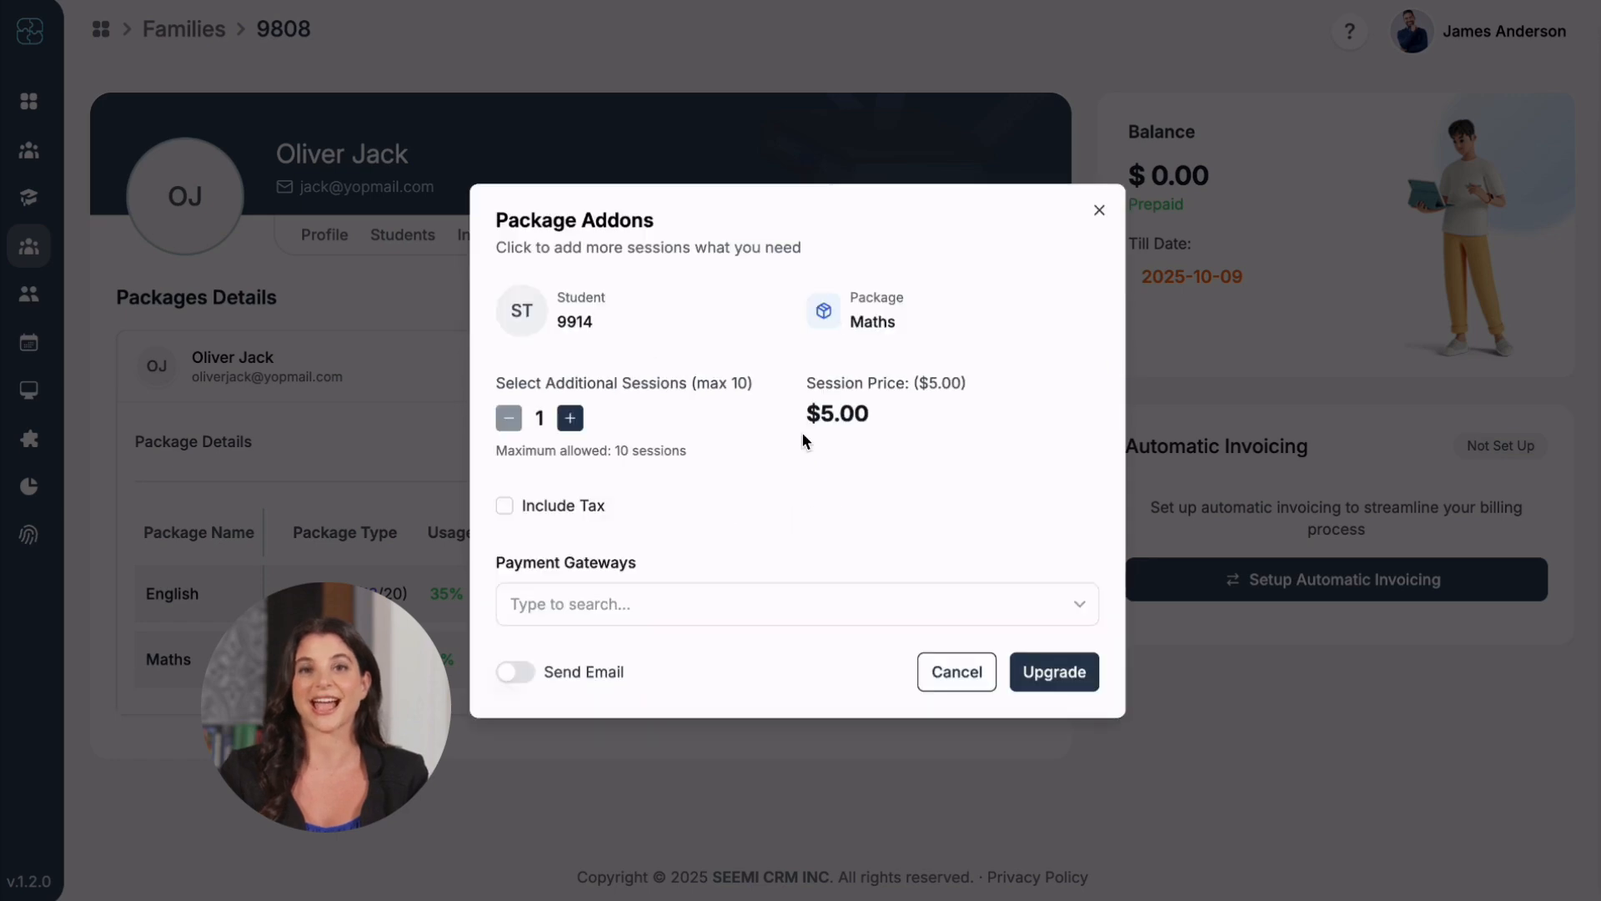
click(574, 421)
click(571, 418)
click(504, 504)
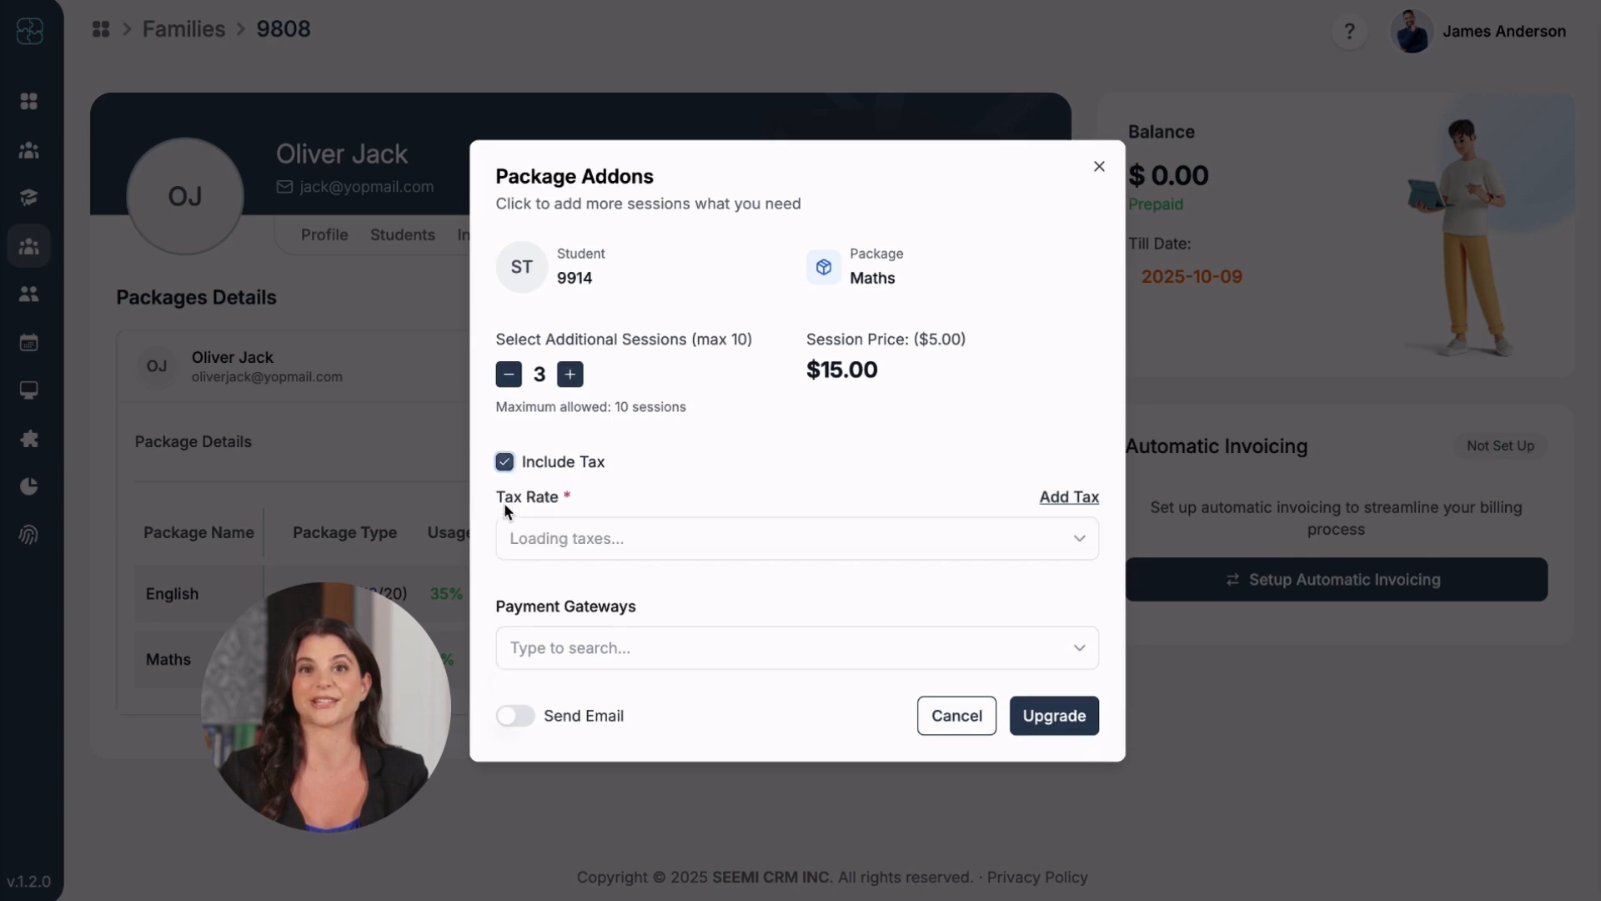
click(667, 536)
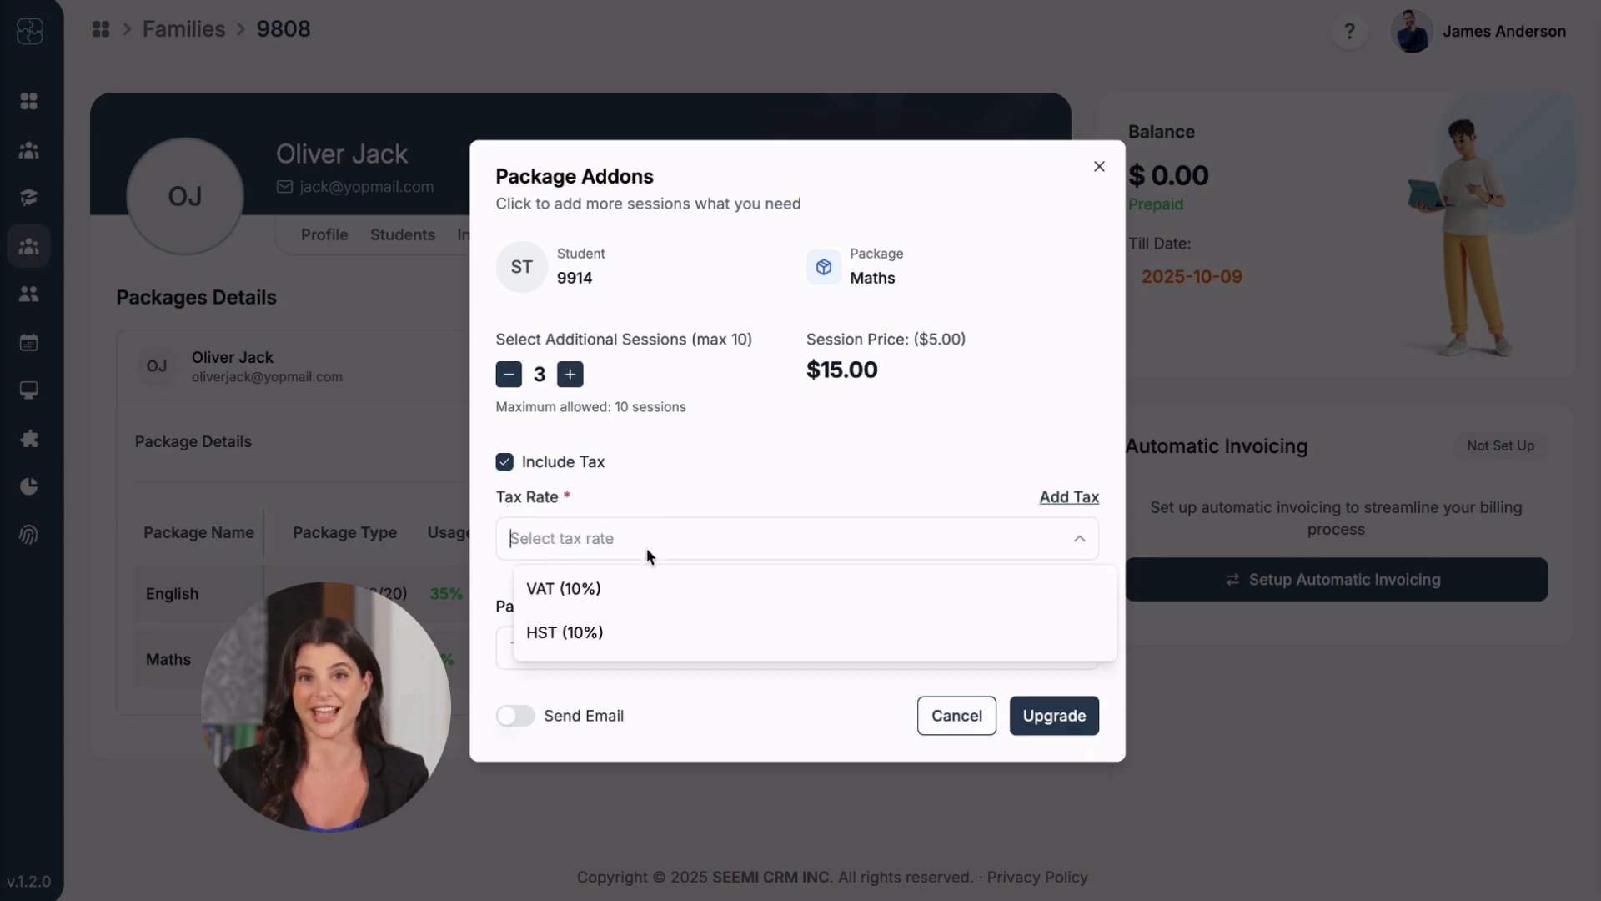
click(574, 590)
- Set Stripe as the payment gateway, email the invoice, and confirm the Maths upgrade
click(692, 469)
click(592, 655)
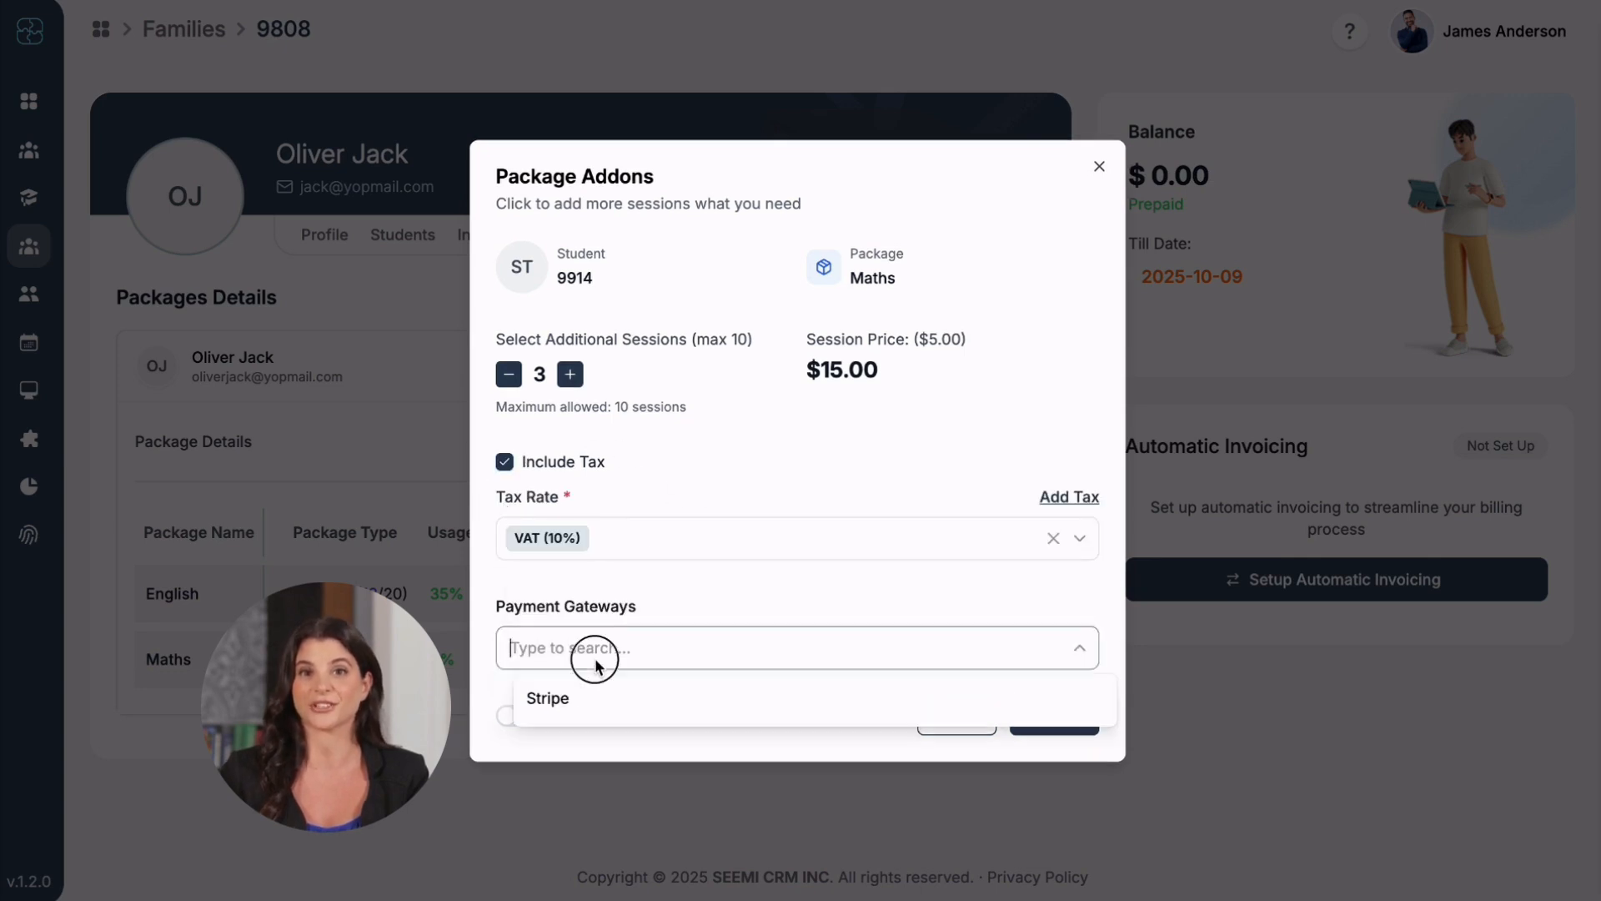
click(572, 698)
click(536, 739)
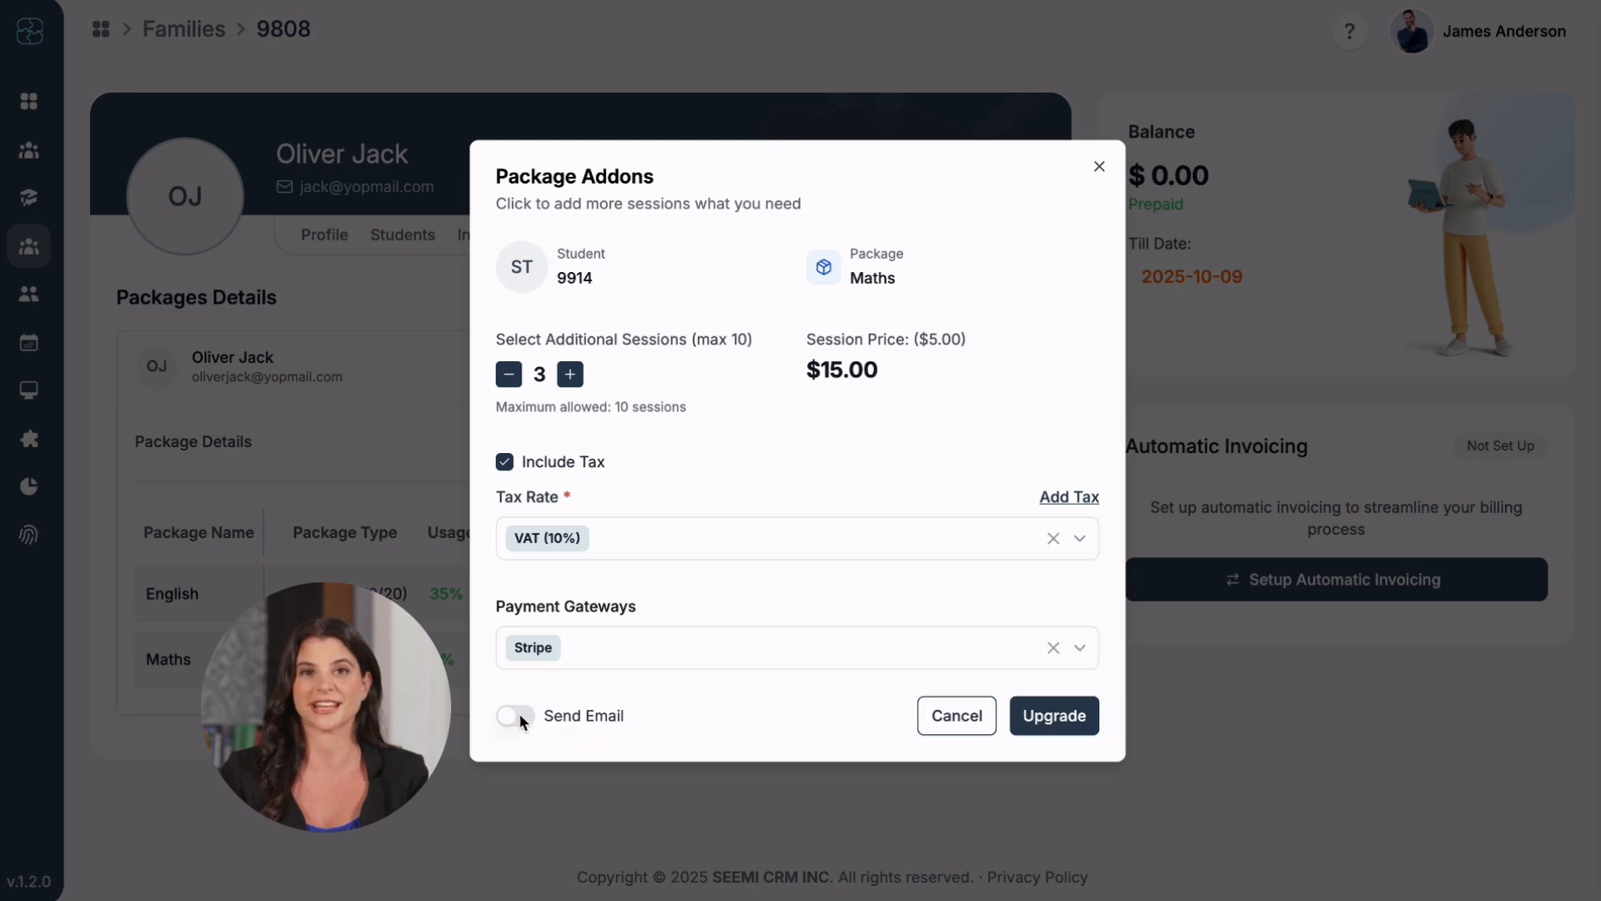
click(518, 714)
click(1033, 715)
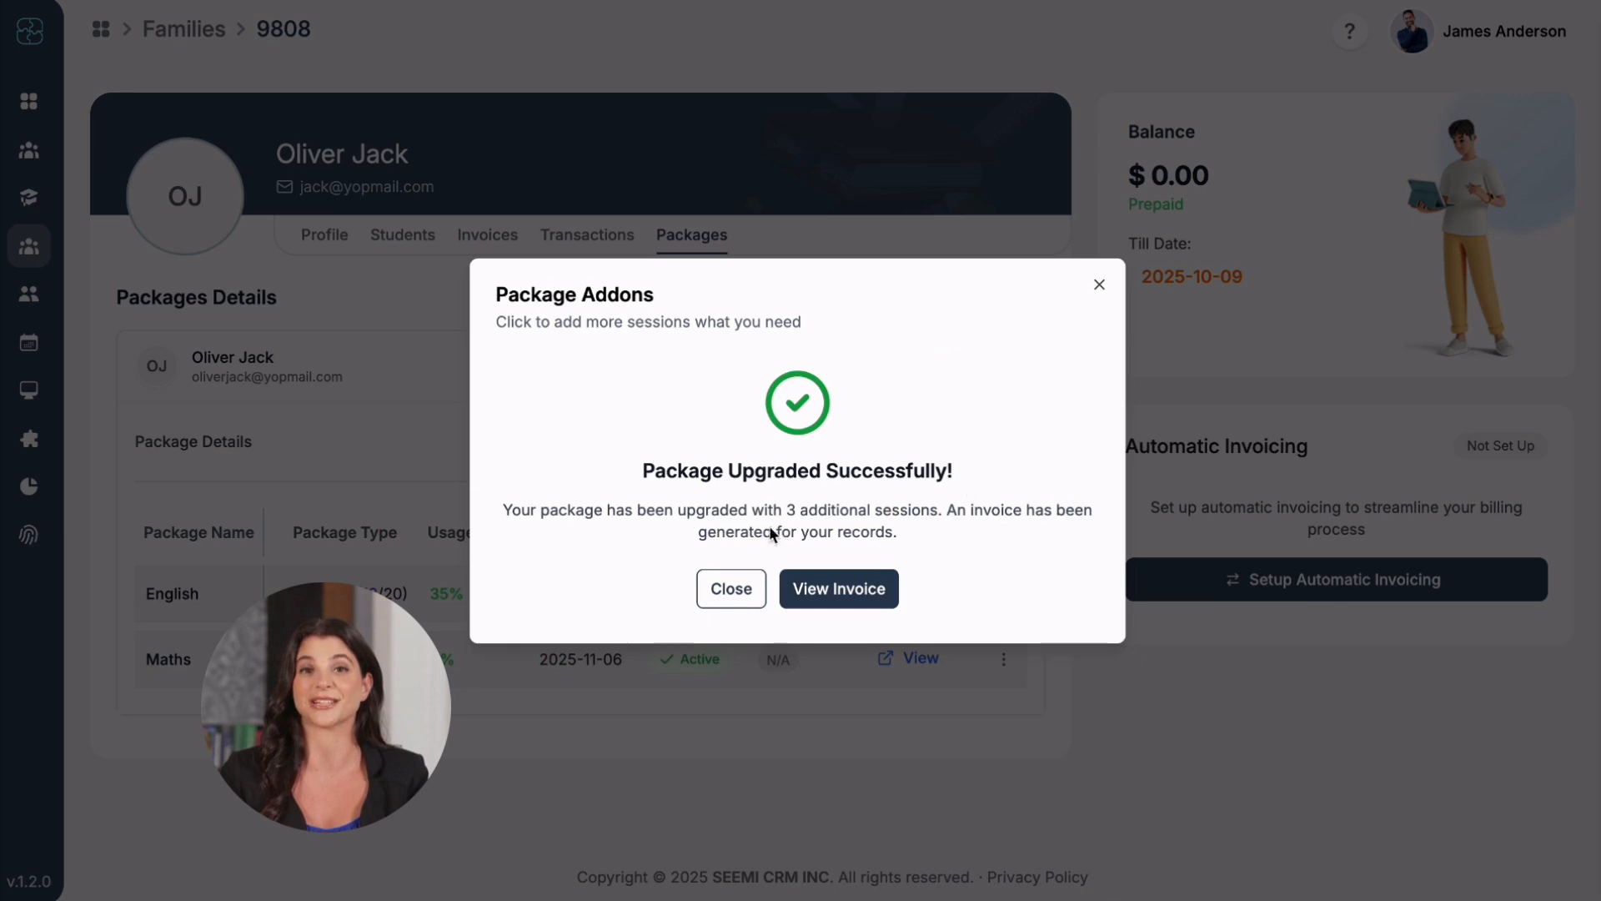
click(745, 596)
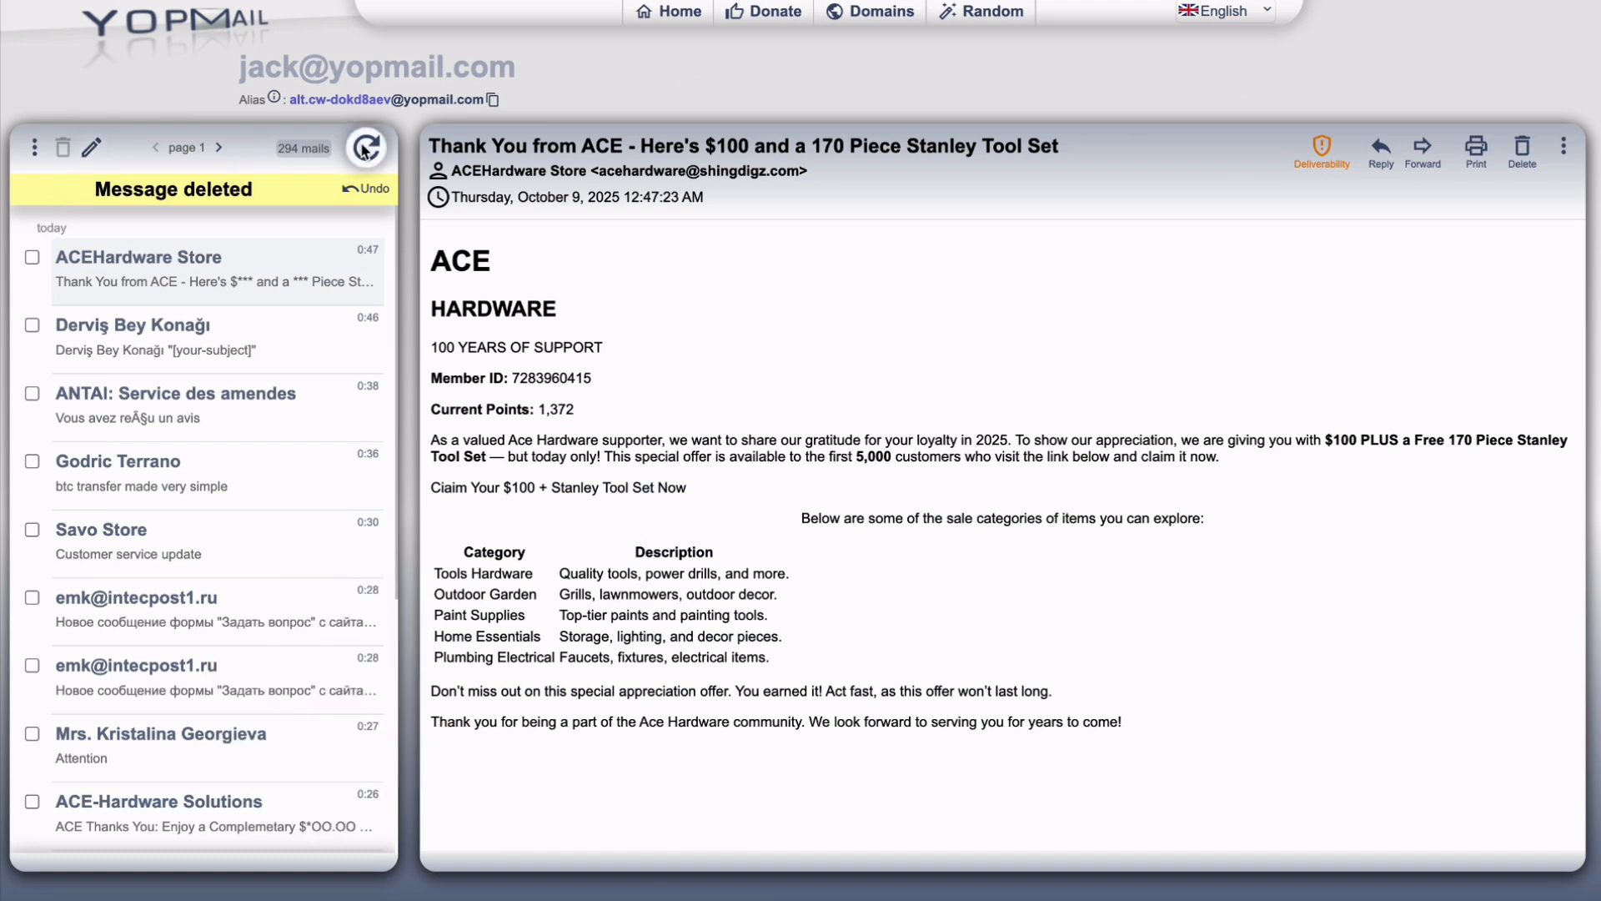
- Refresh the Yopmail inbox and follow the Bright School invoice email's Pay Now link
click(364, 150)
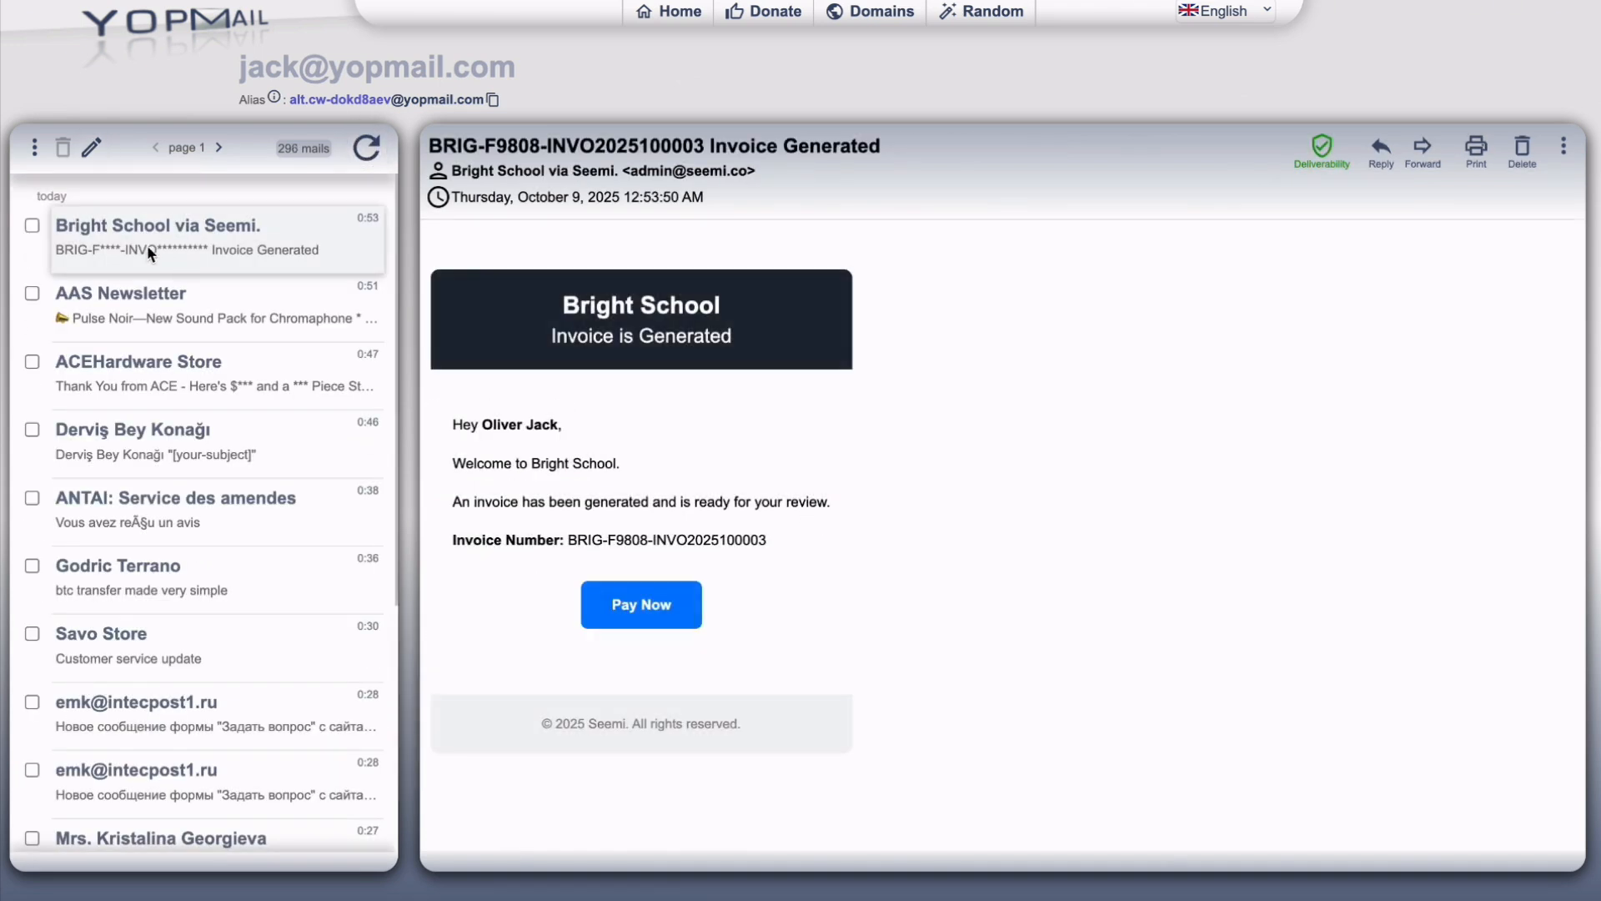
click(624, 624)
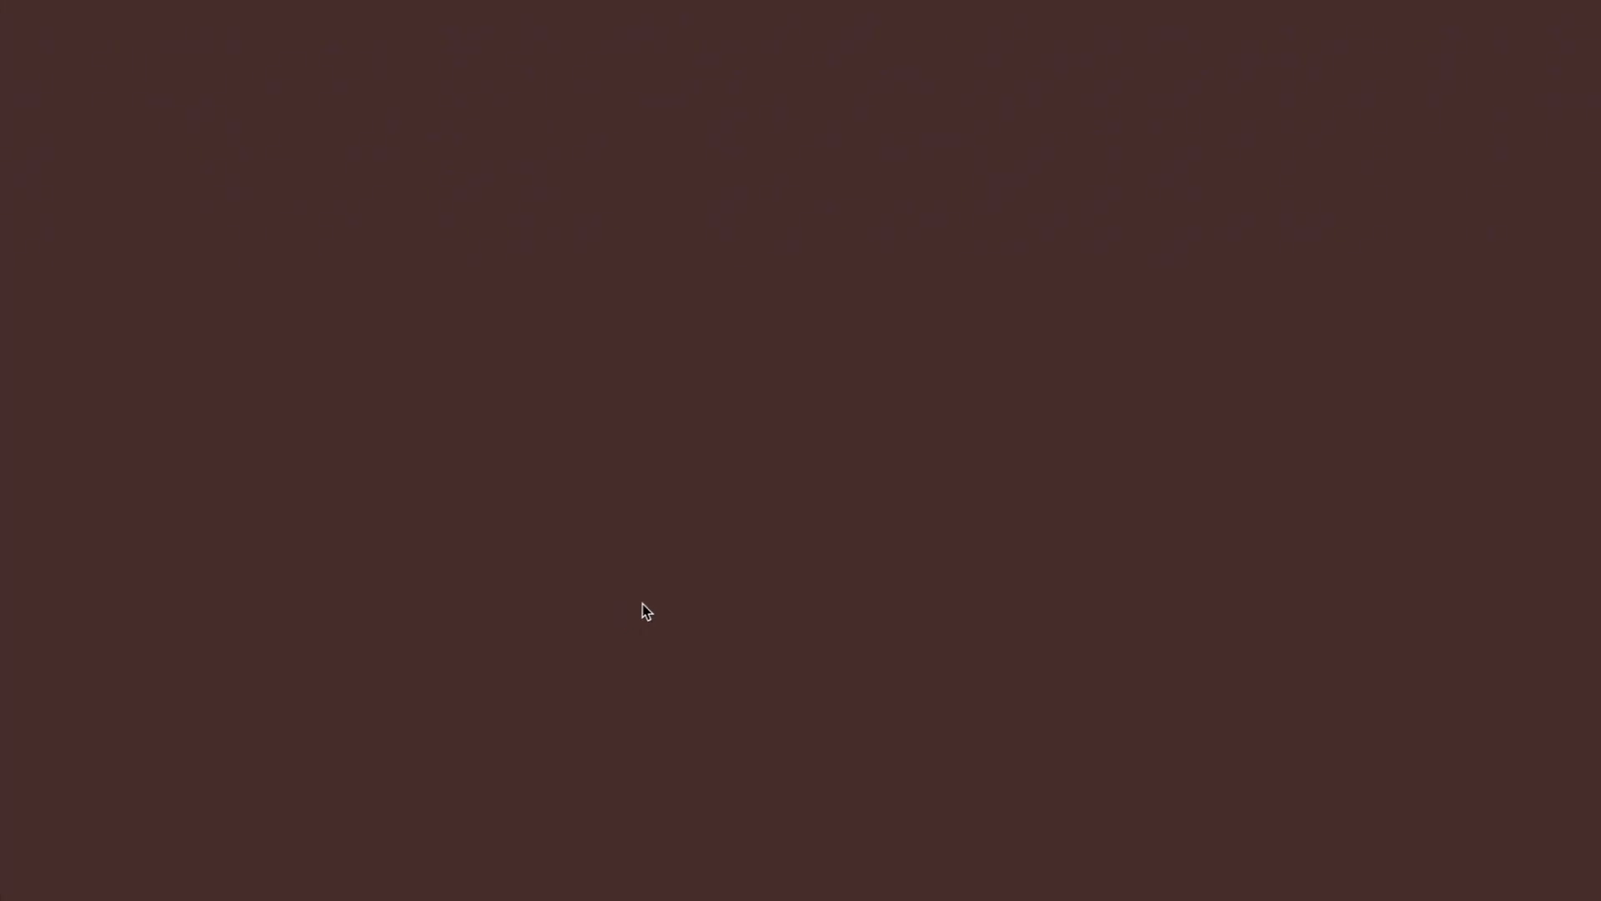
- Enter the test card number, expiry and cardholder details in Stripe Checkout
scroll(732, 578, down, 2)
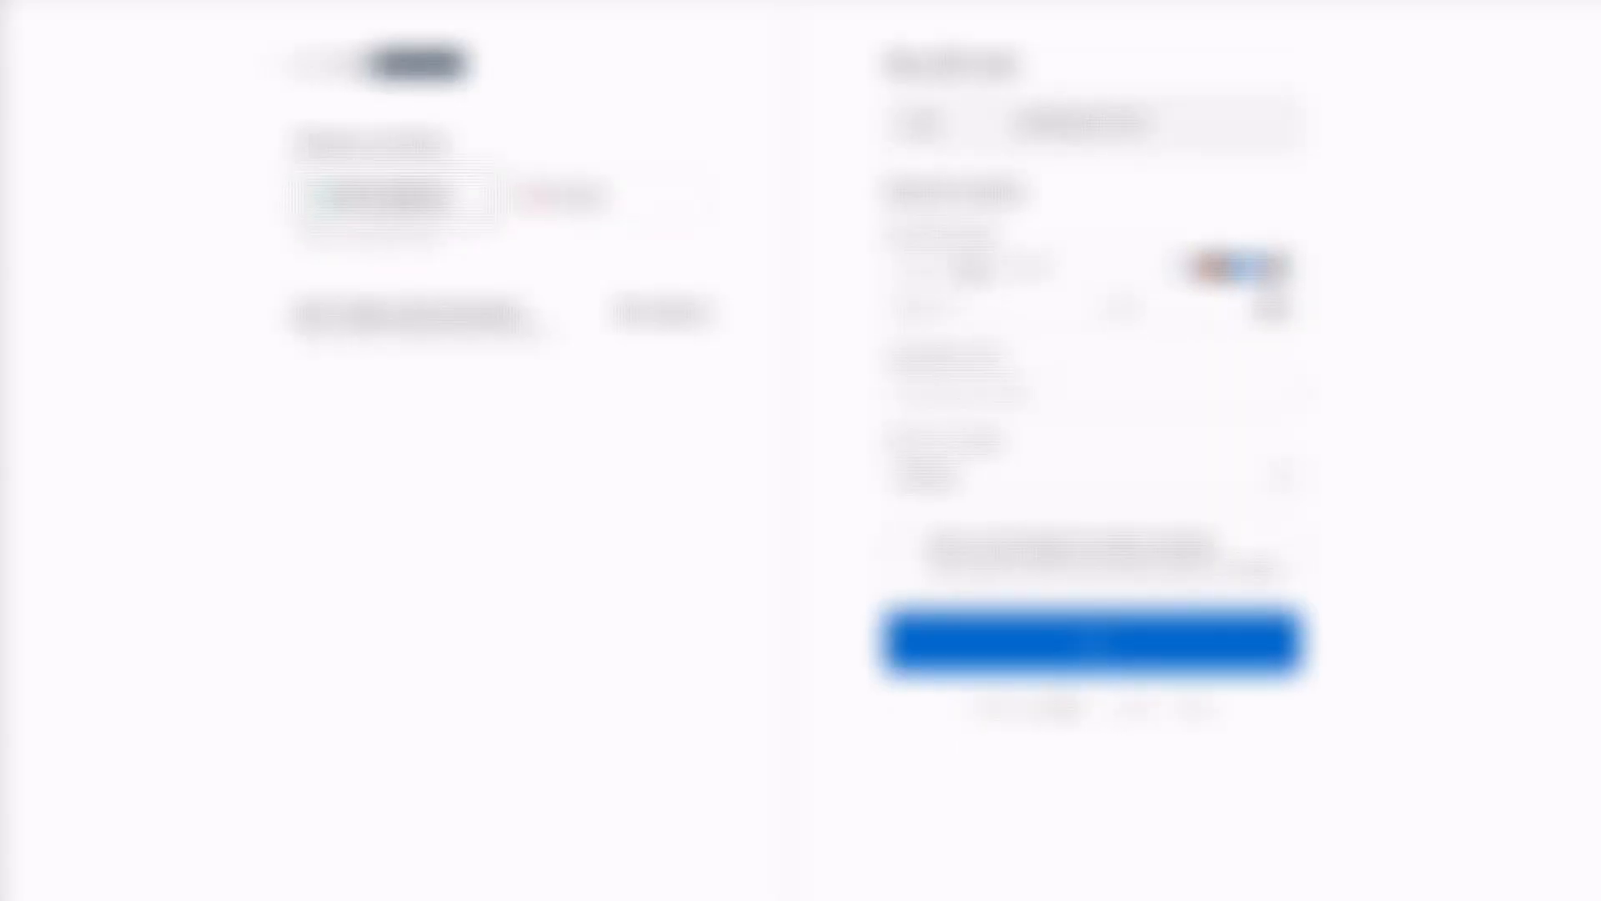
click(974, 271)
text(424242424242)
click(909, 398)
text(42)
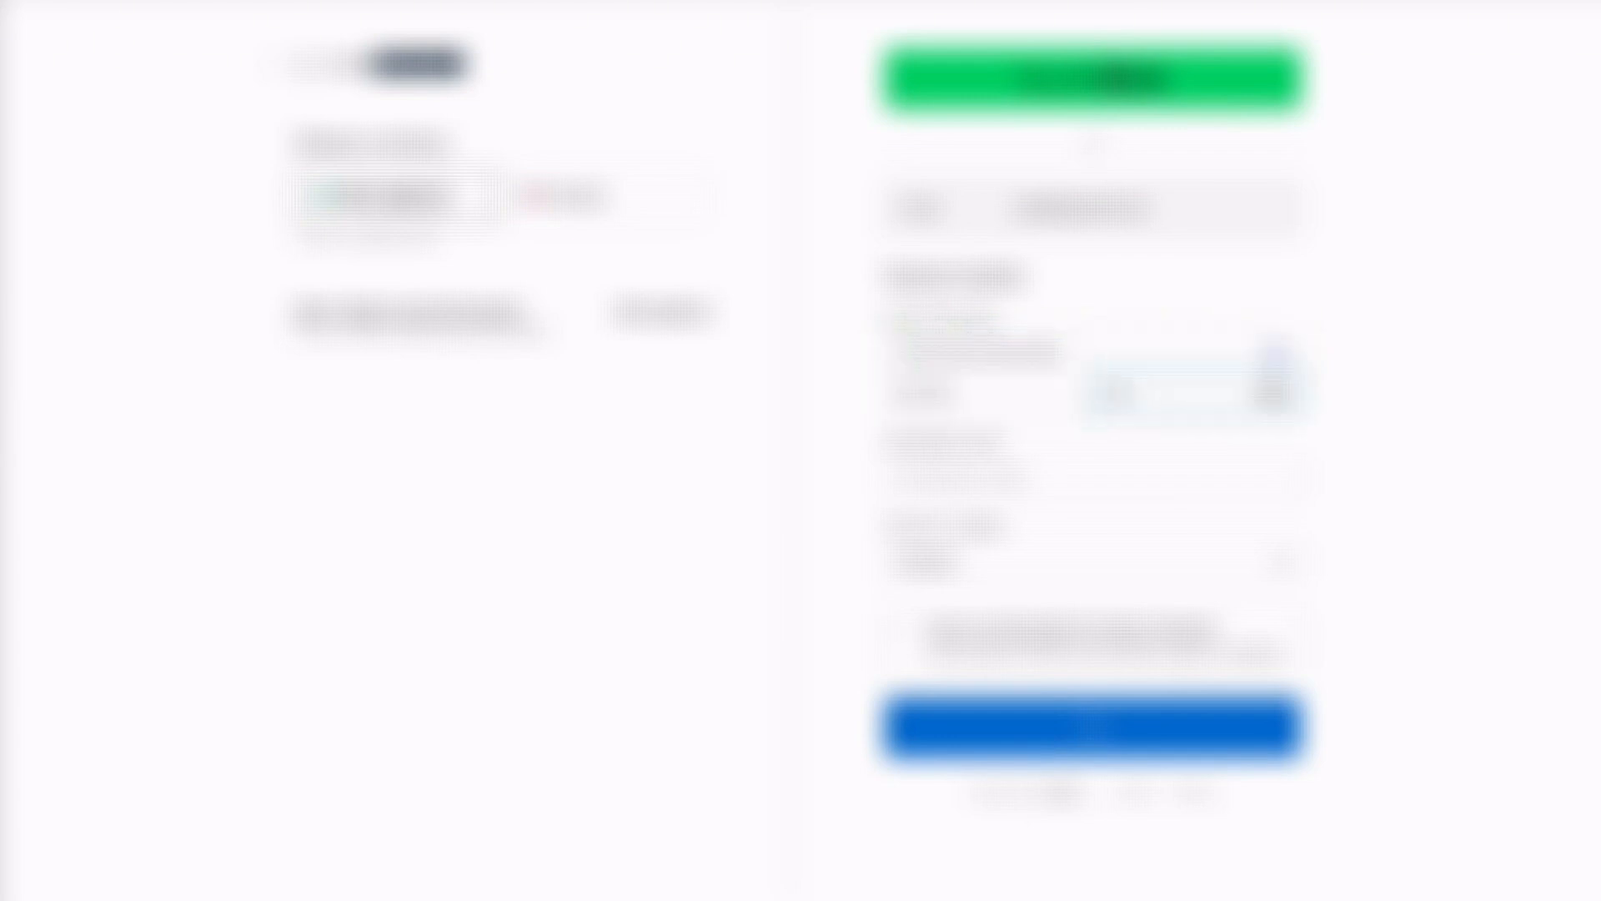
click(1024, 482)
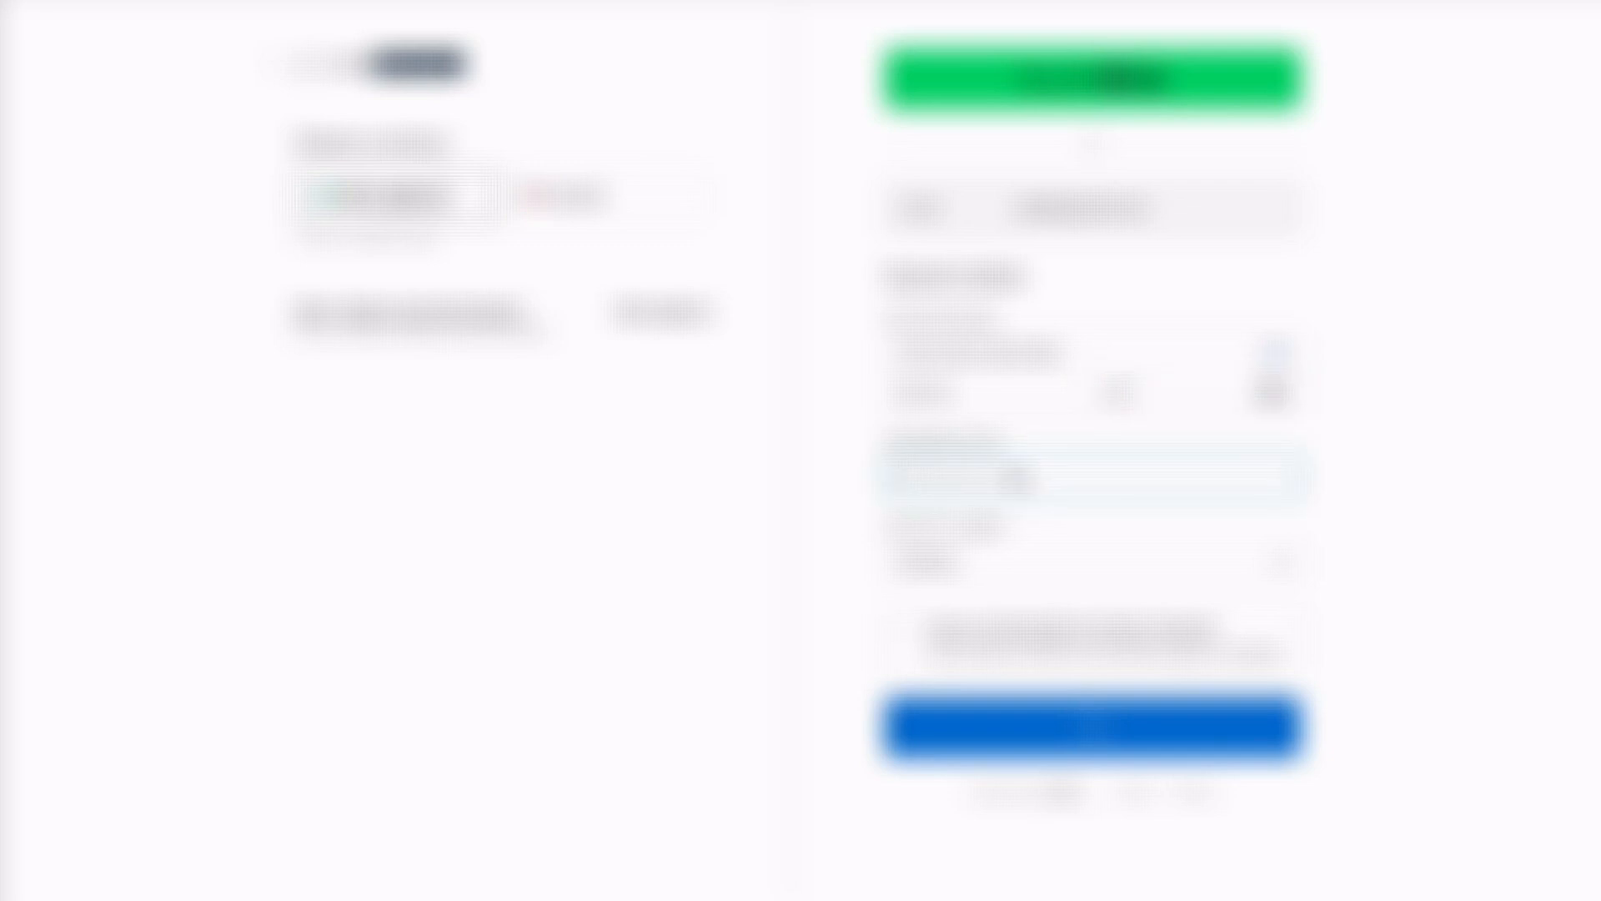
text(test)
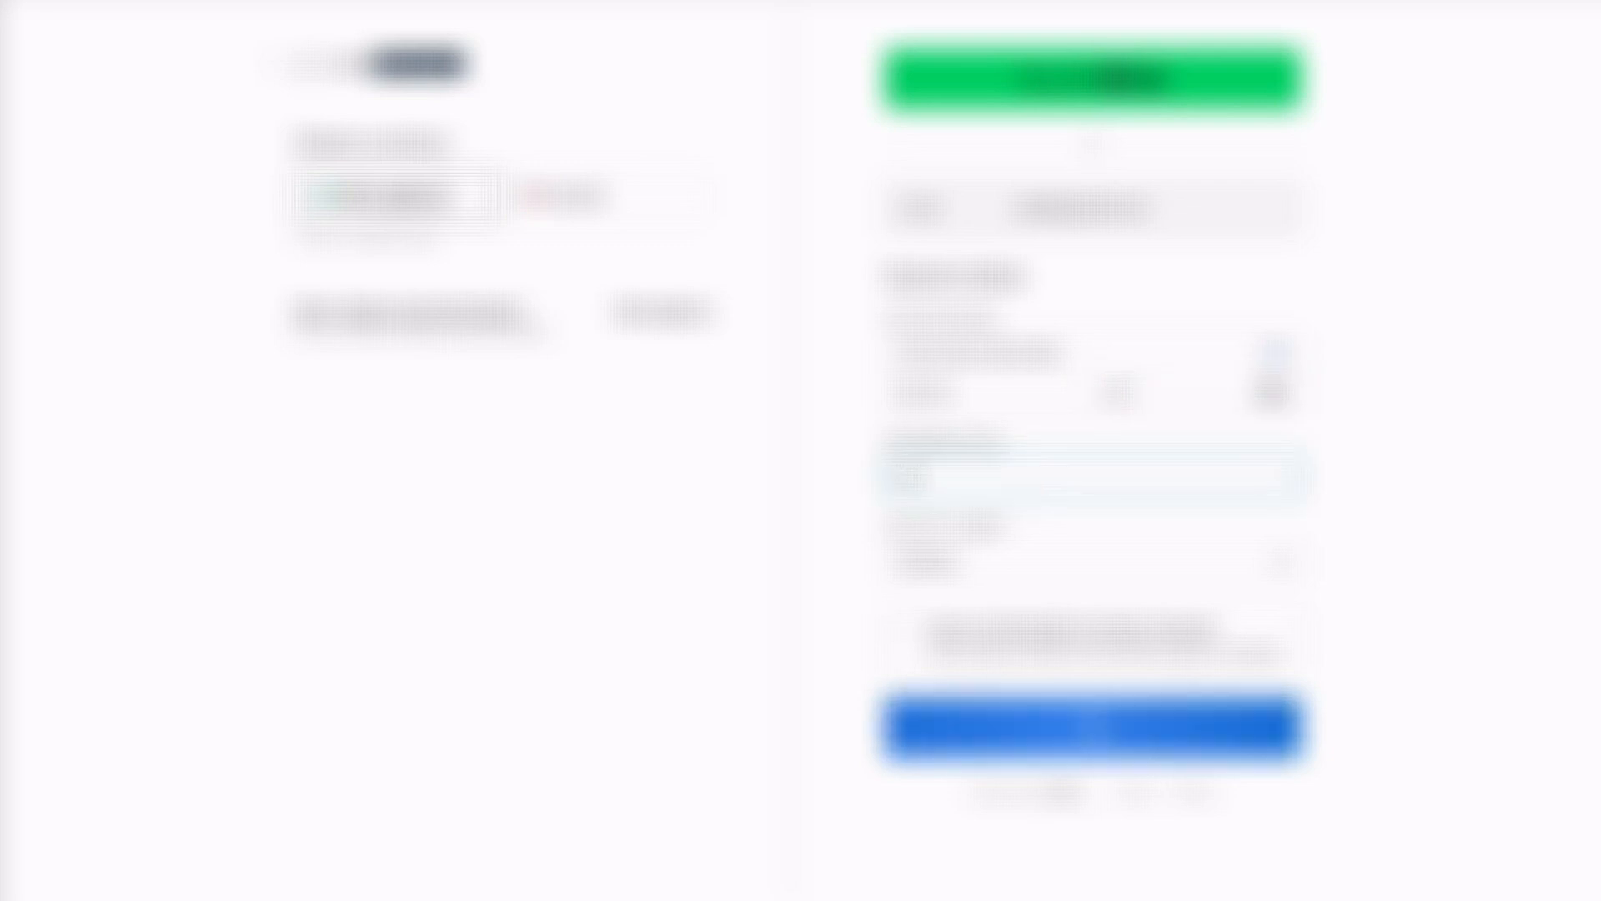
- Pay, then return to the CRM's family packages, now showing Maths at 13/13 sessions
click(1079, 733)
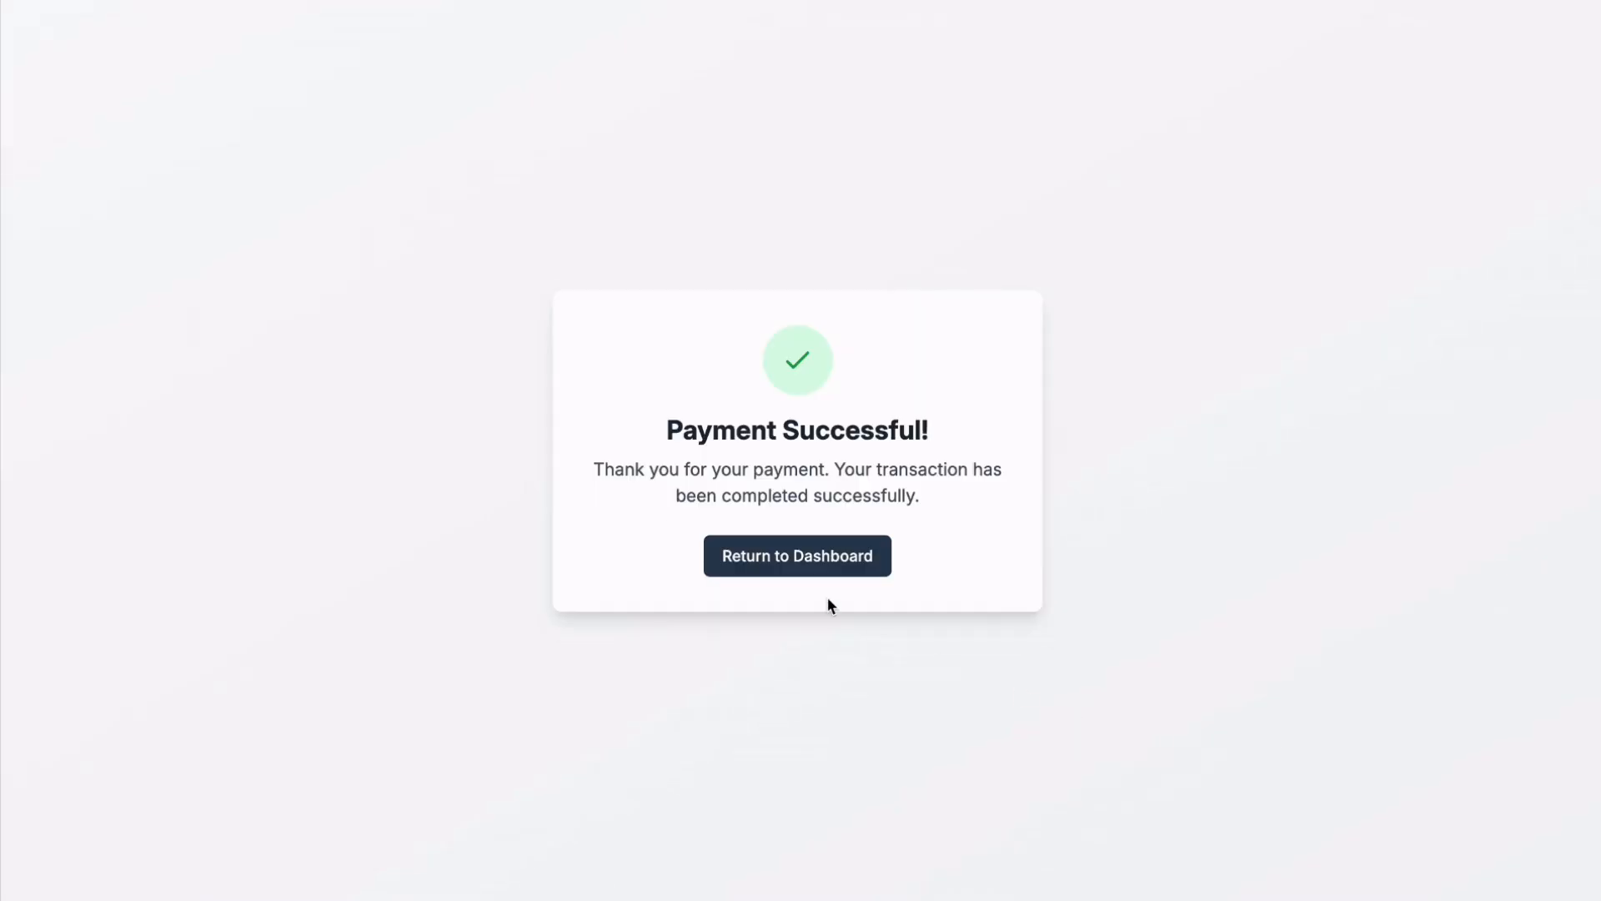
click(798, 571)
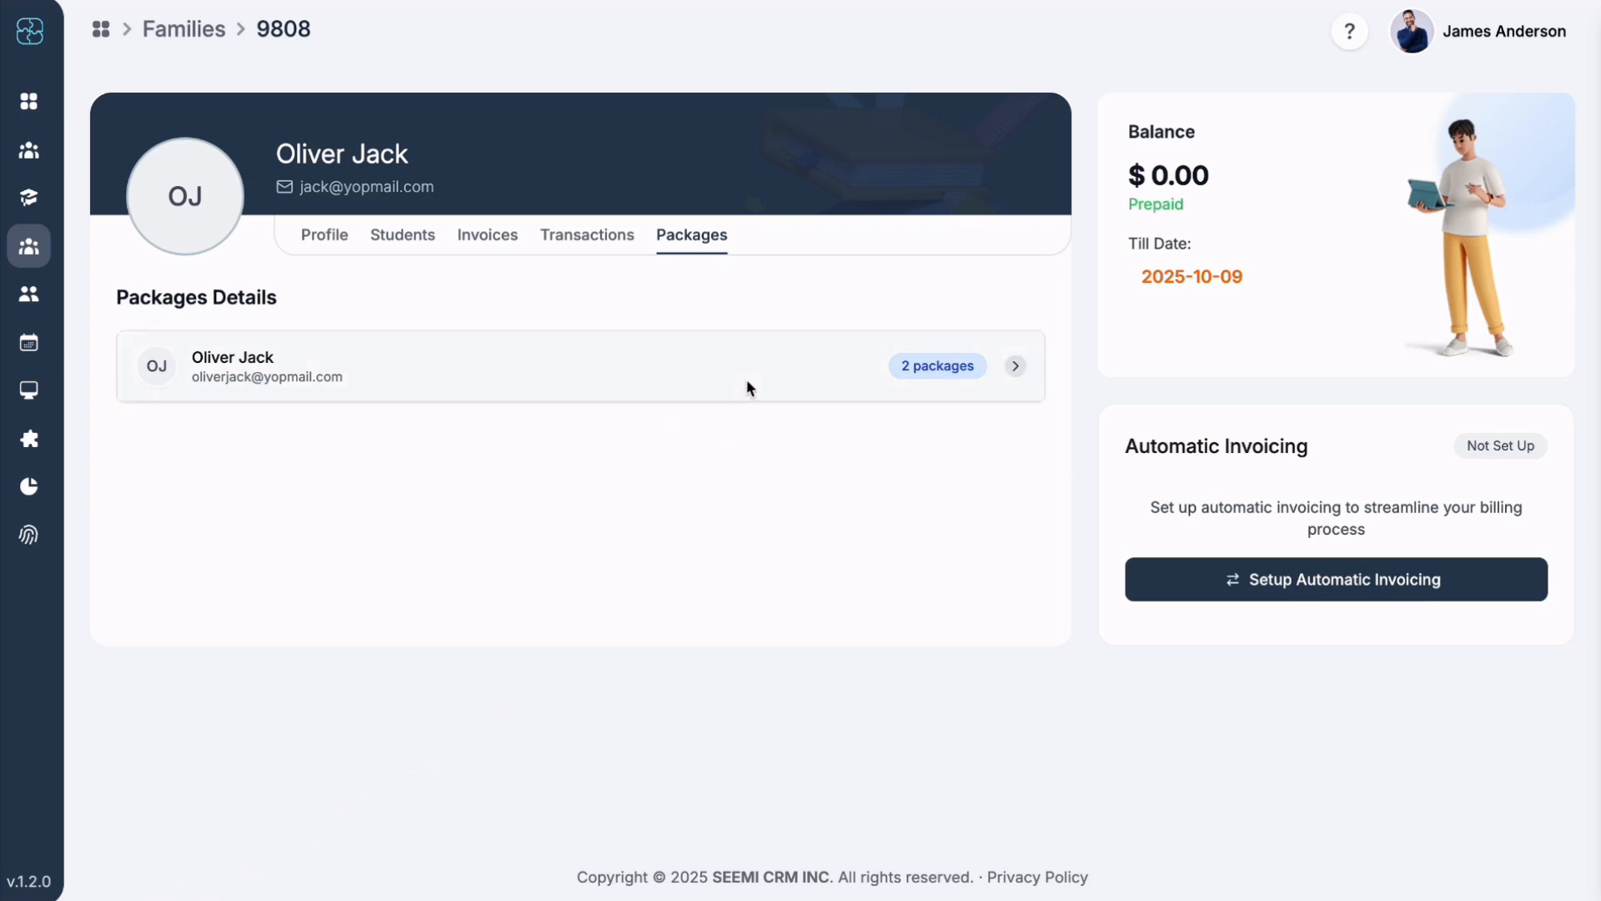
click(749, 387)
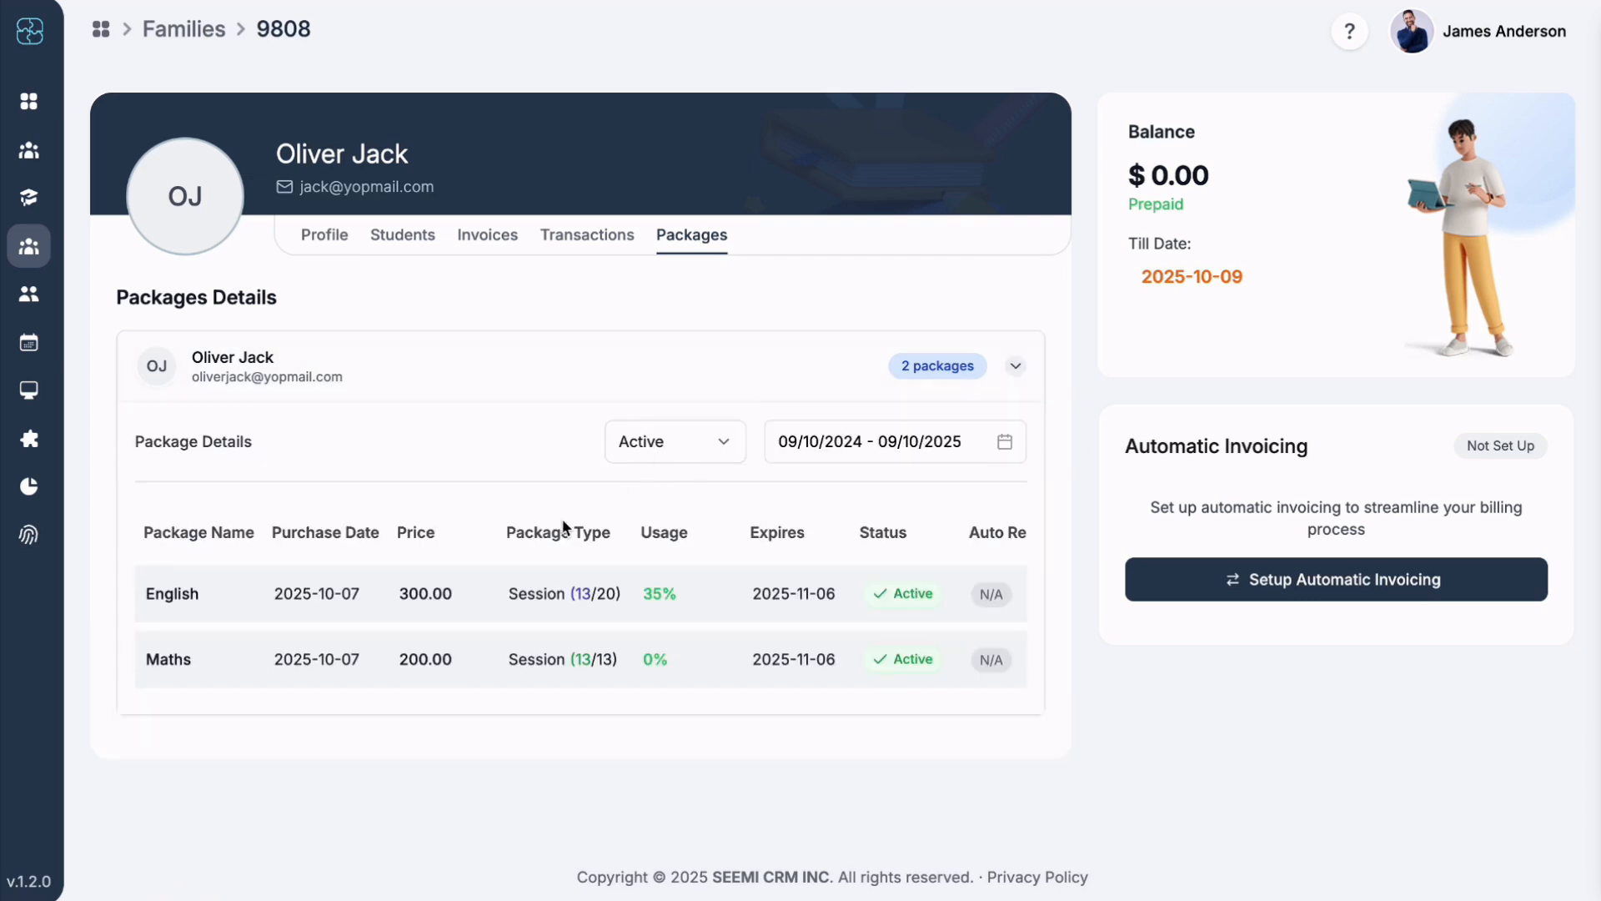
- Refund the $16.50 invoice via Stripe from the family's Invoices tab
scroll(842, 569, right, 3)
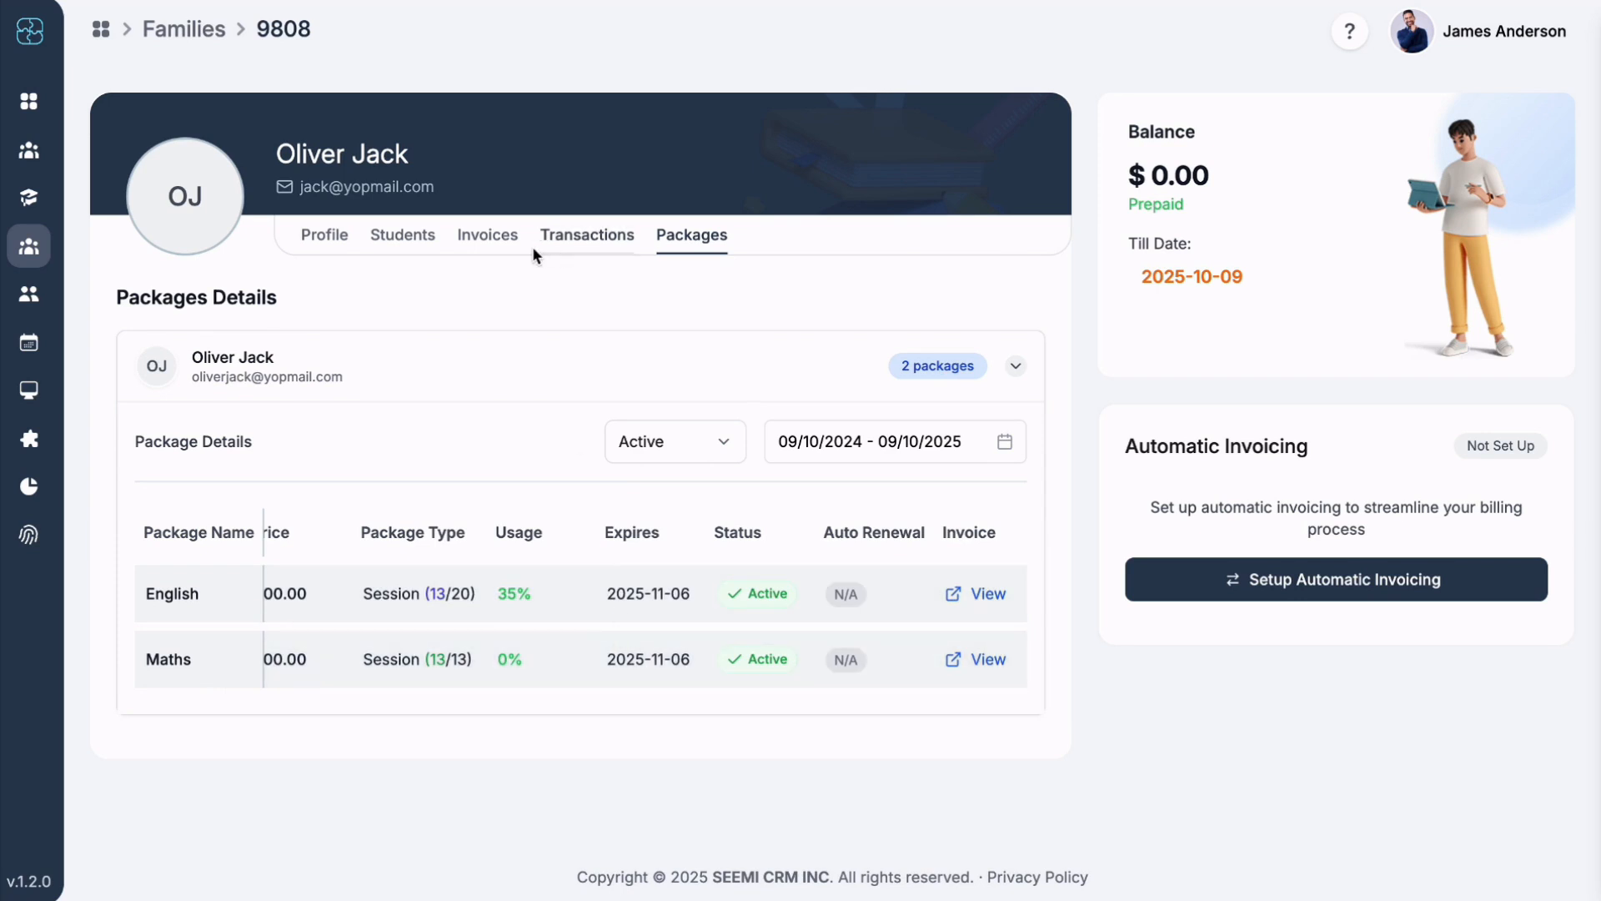
click(493, 239)
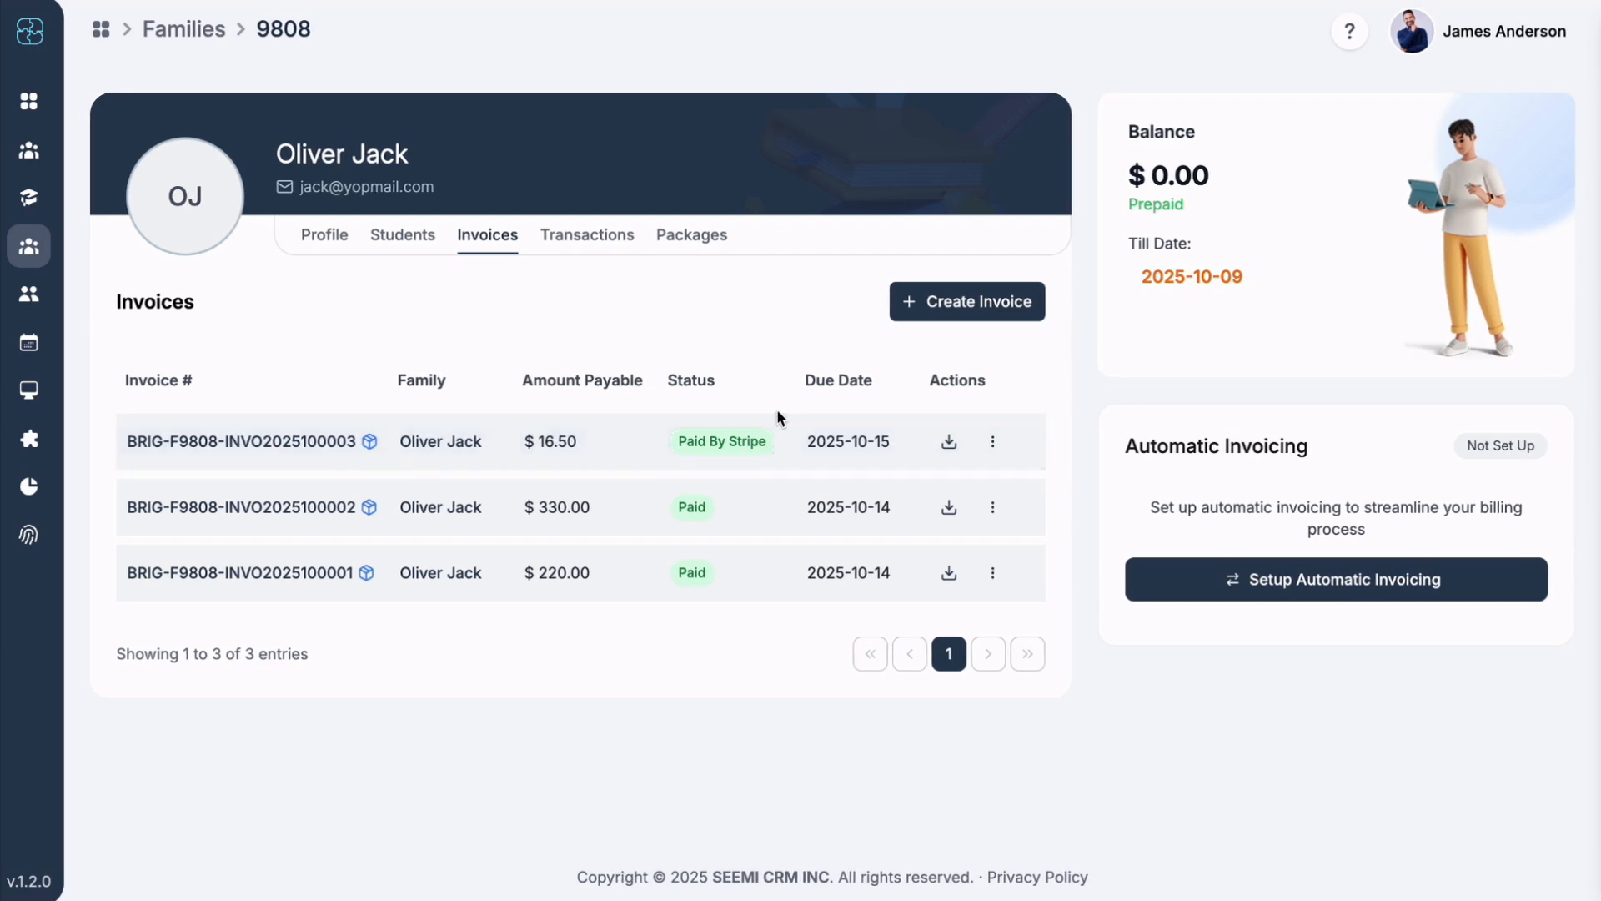
click(995, 445)
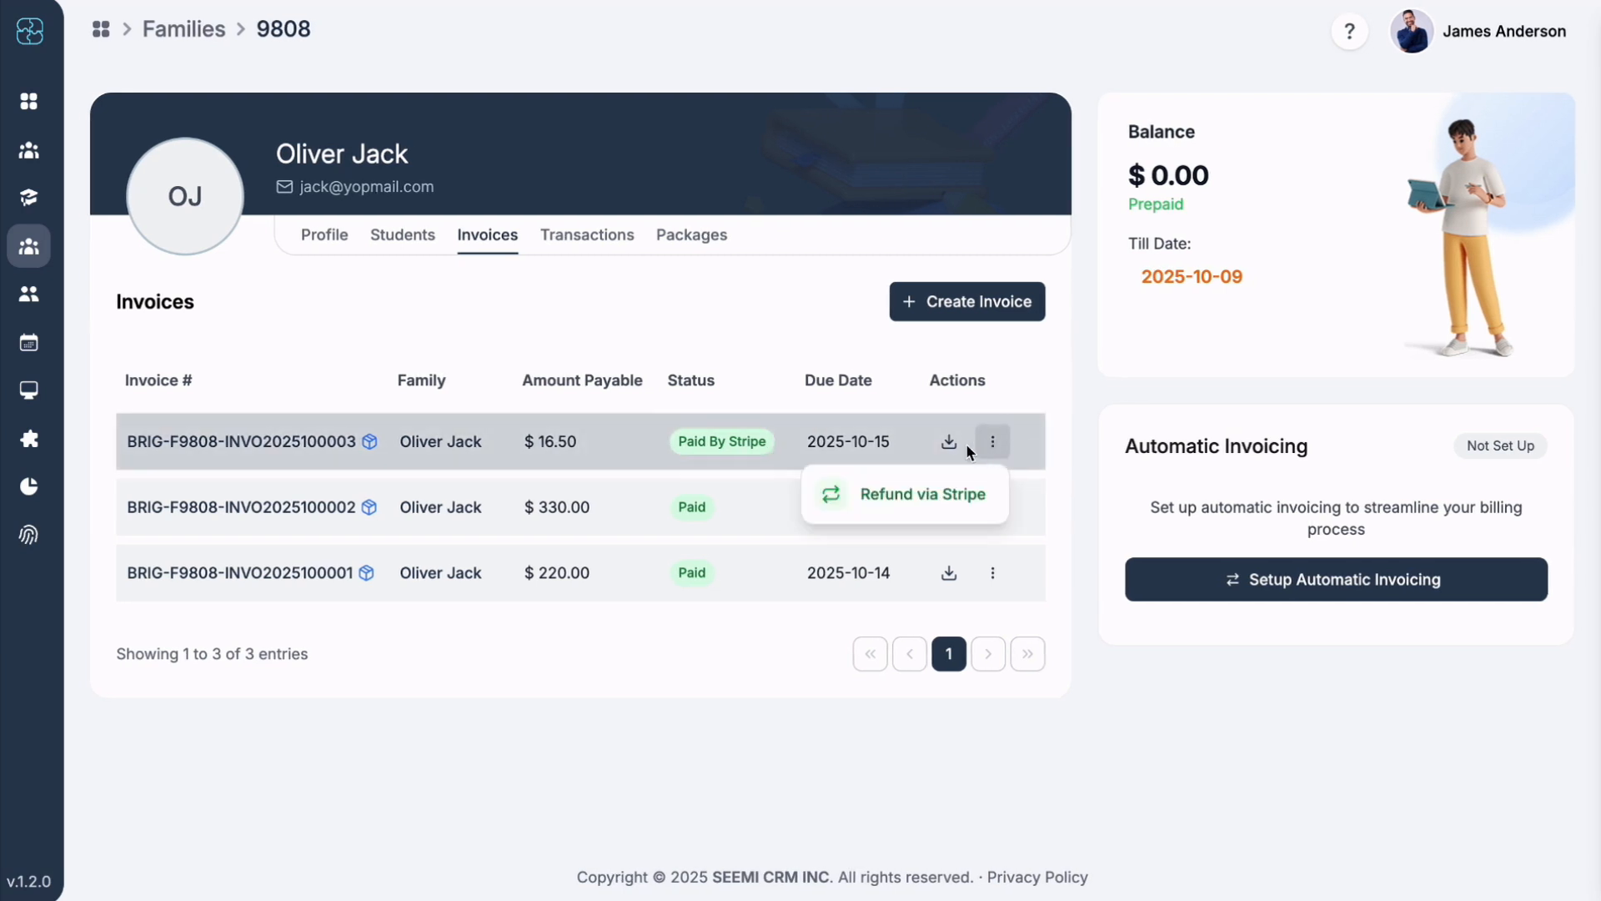
click(912, 497)
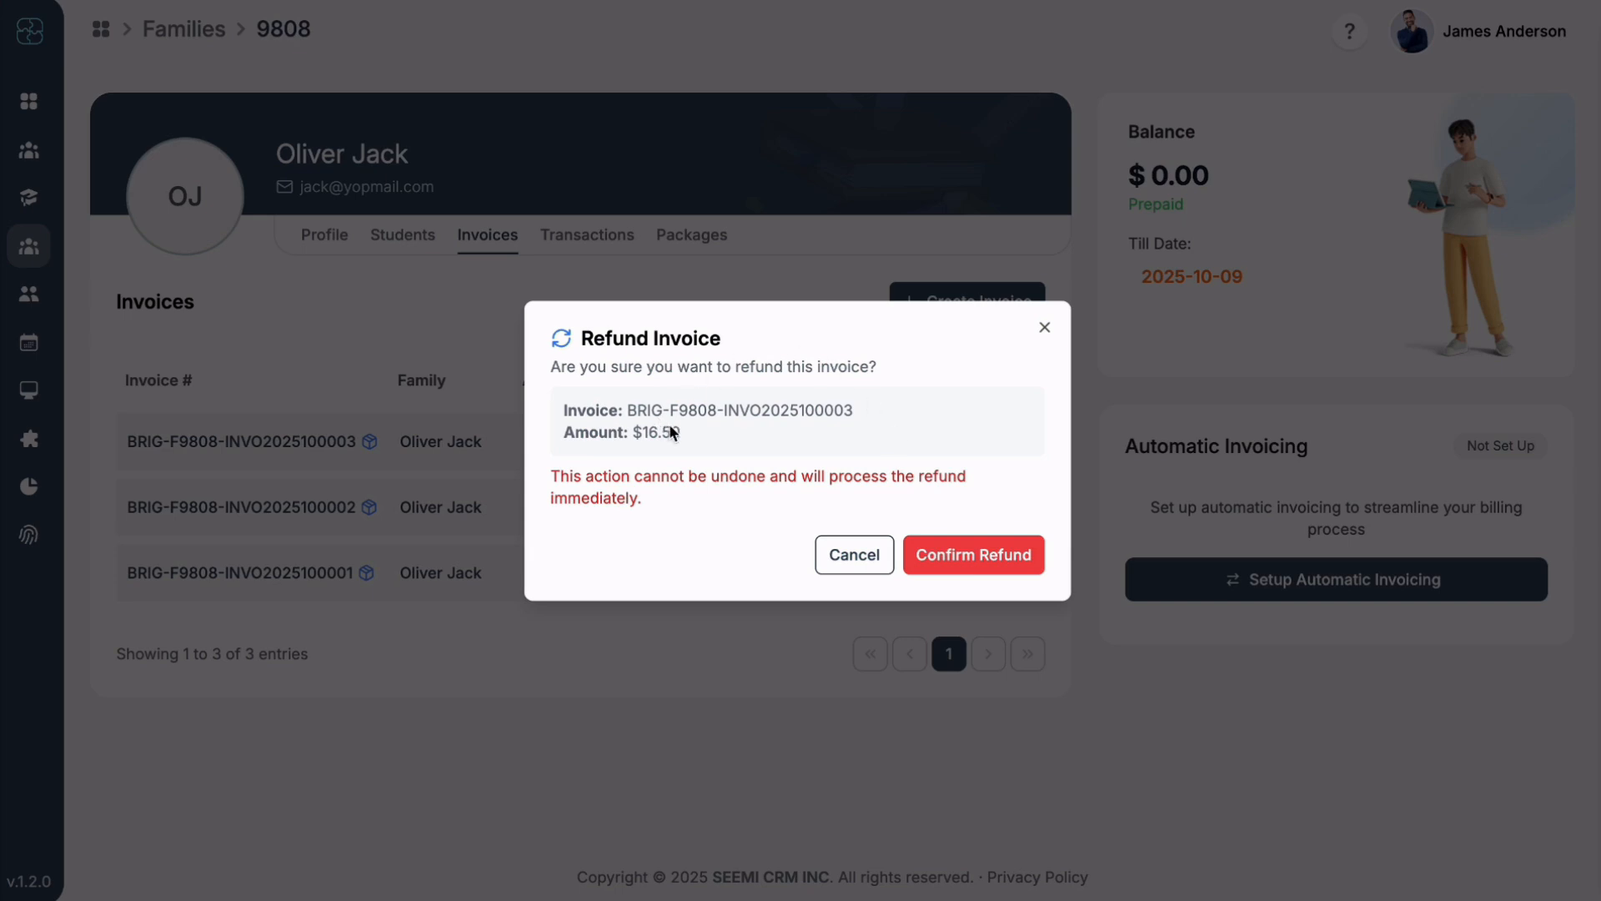
click(991, 569)
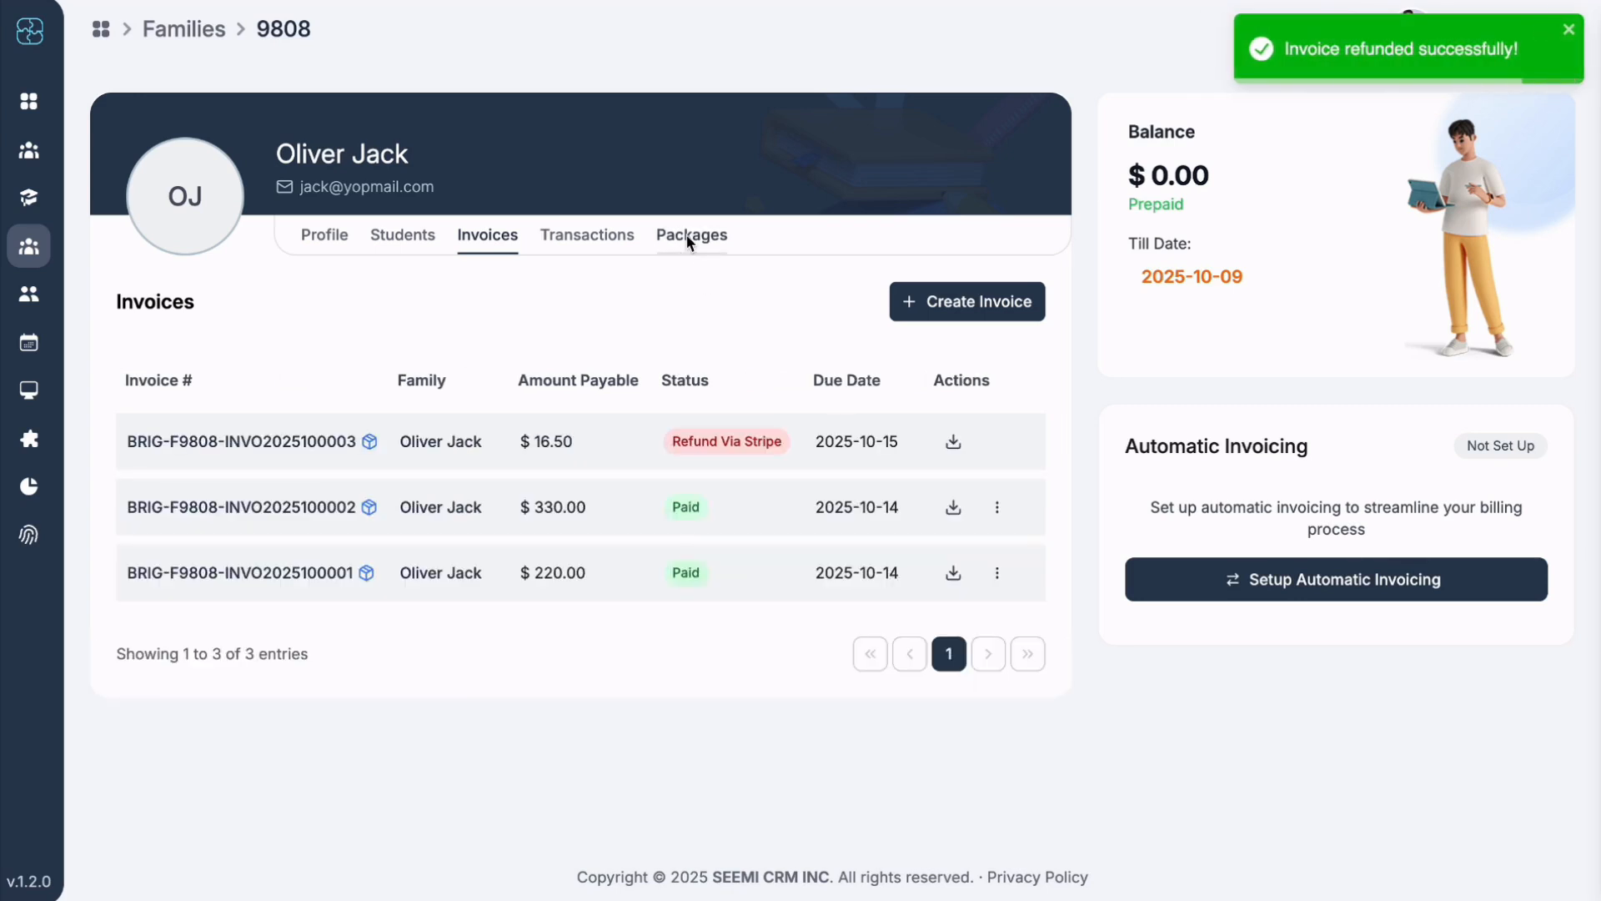
click(689, 237)
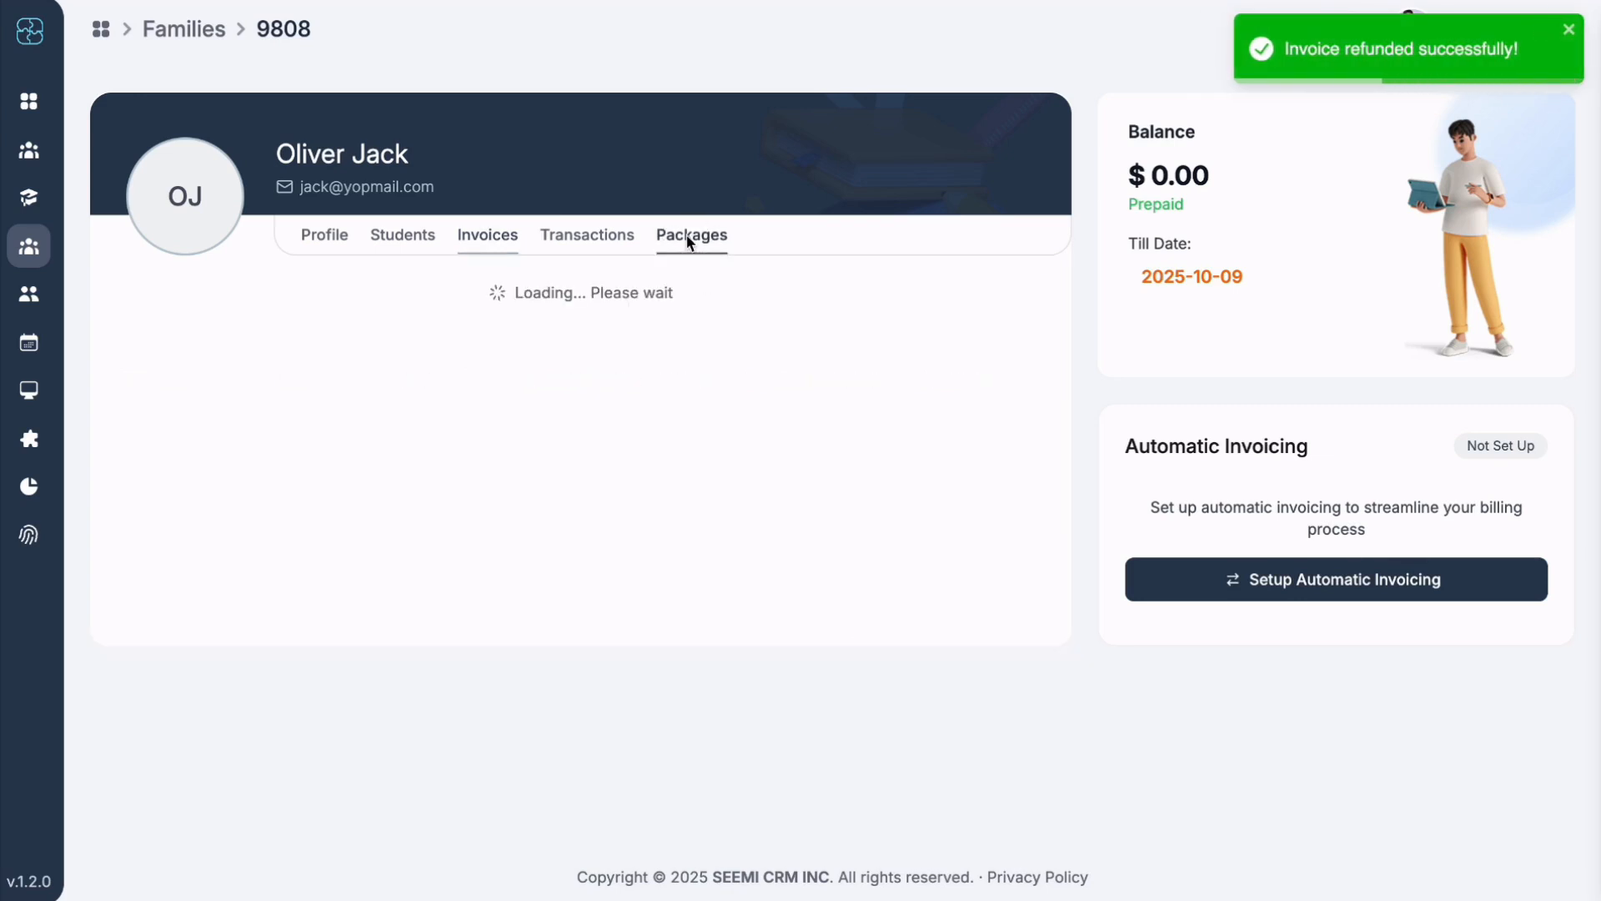
- View the Maths package's invoice links, confirming the 3-session addon is canceled, then return to Invoices
click(843, 382)
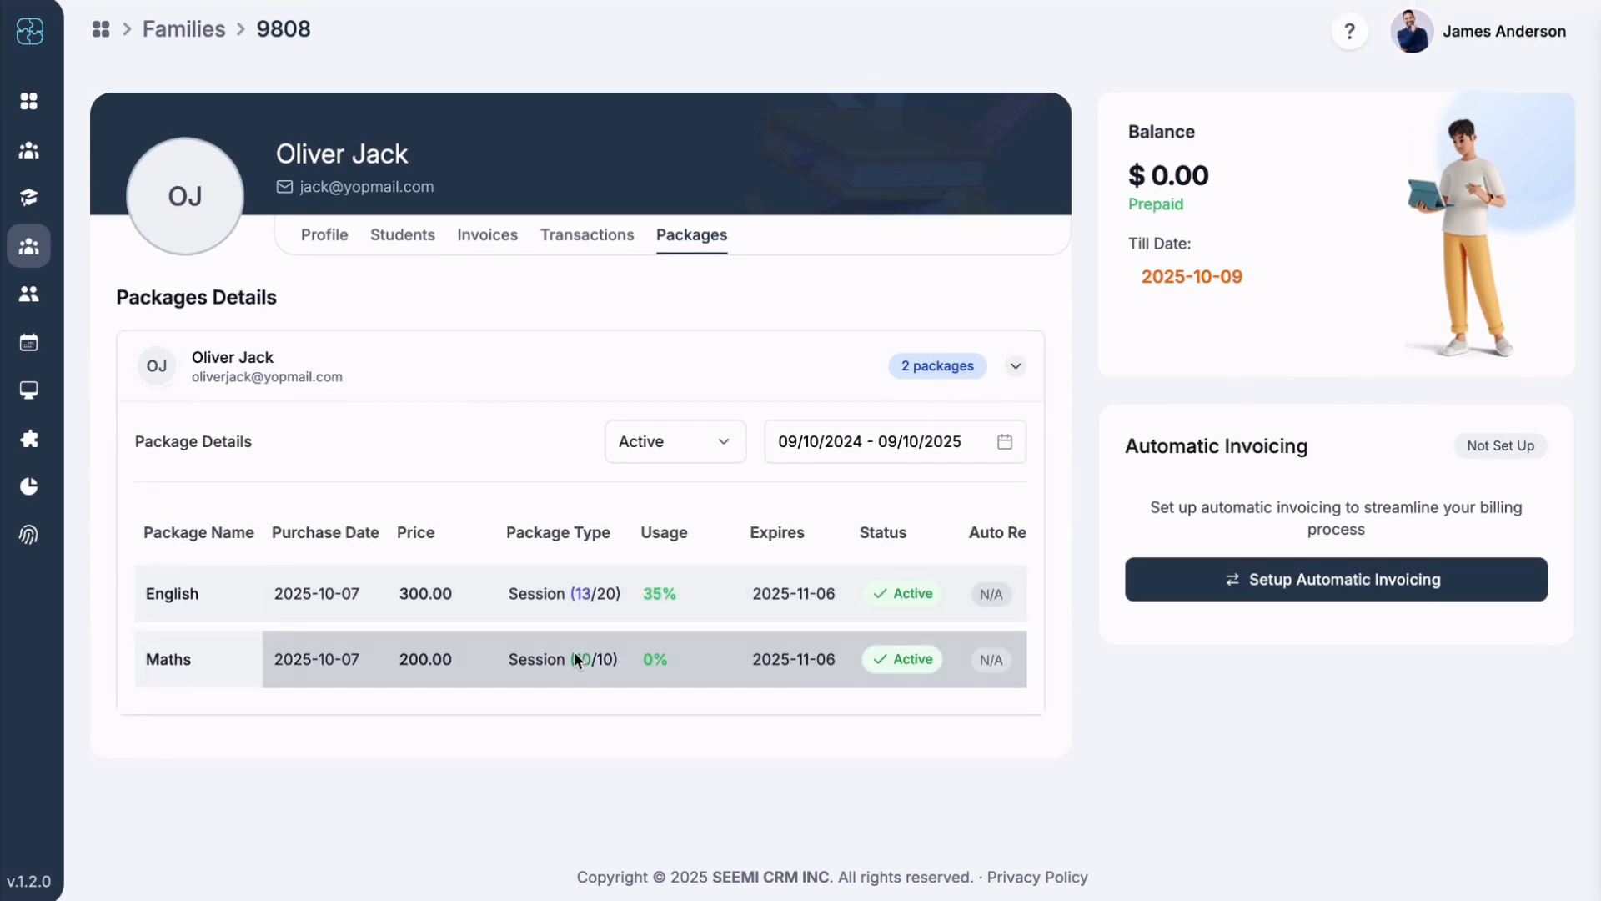
scroll(618, 658, right, 3)
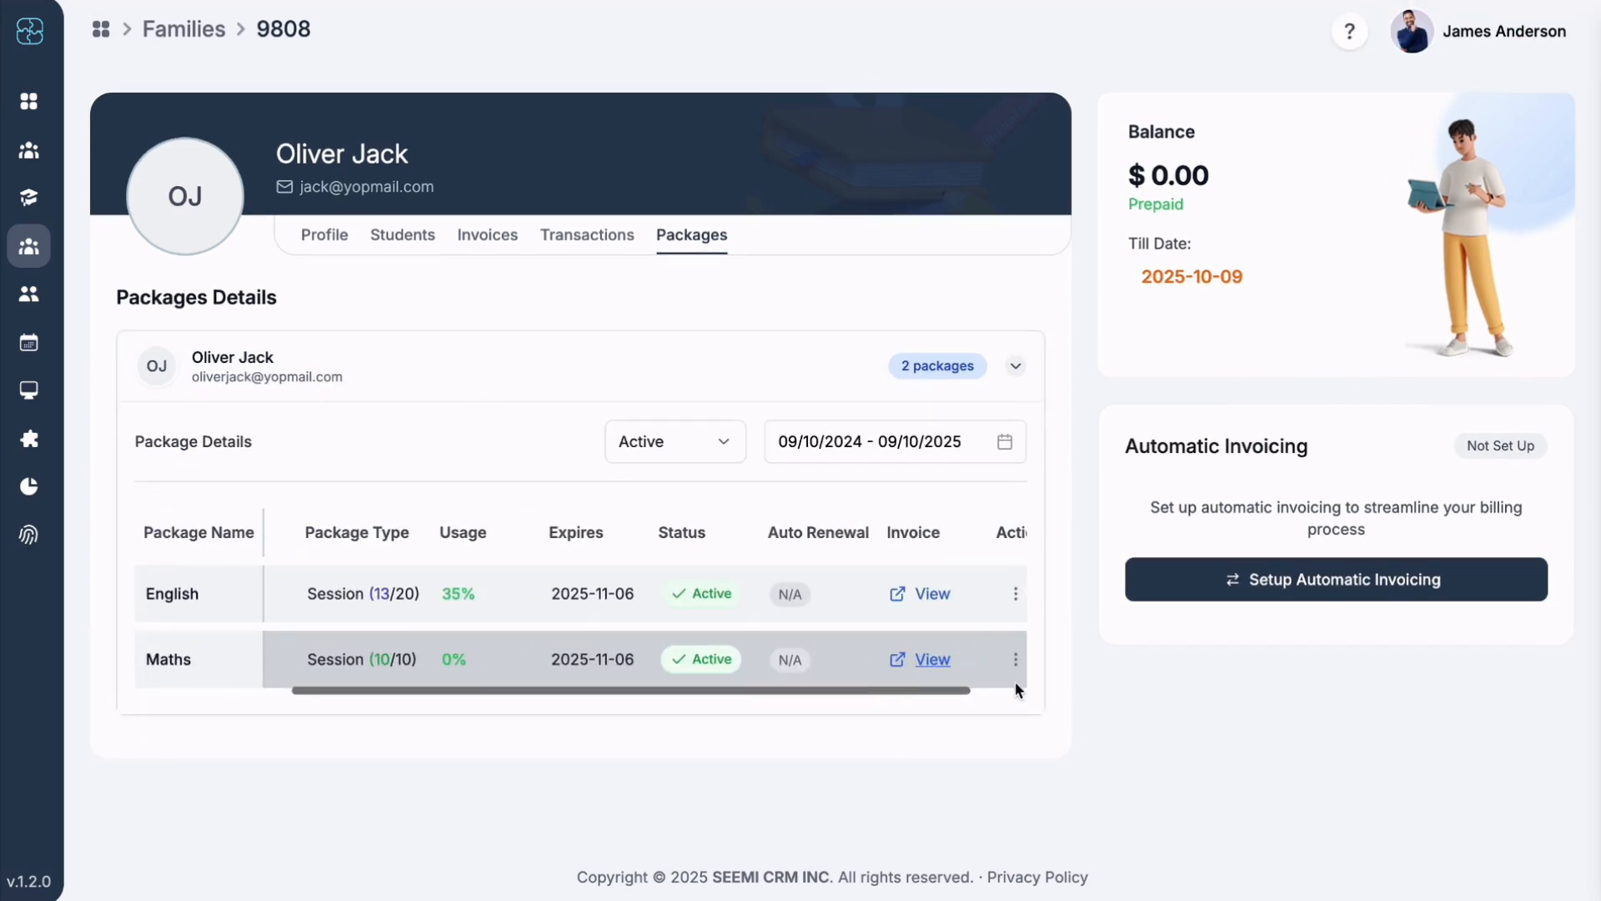
click(930, 659)
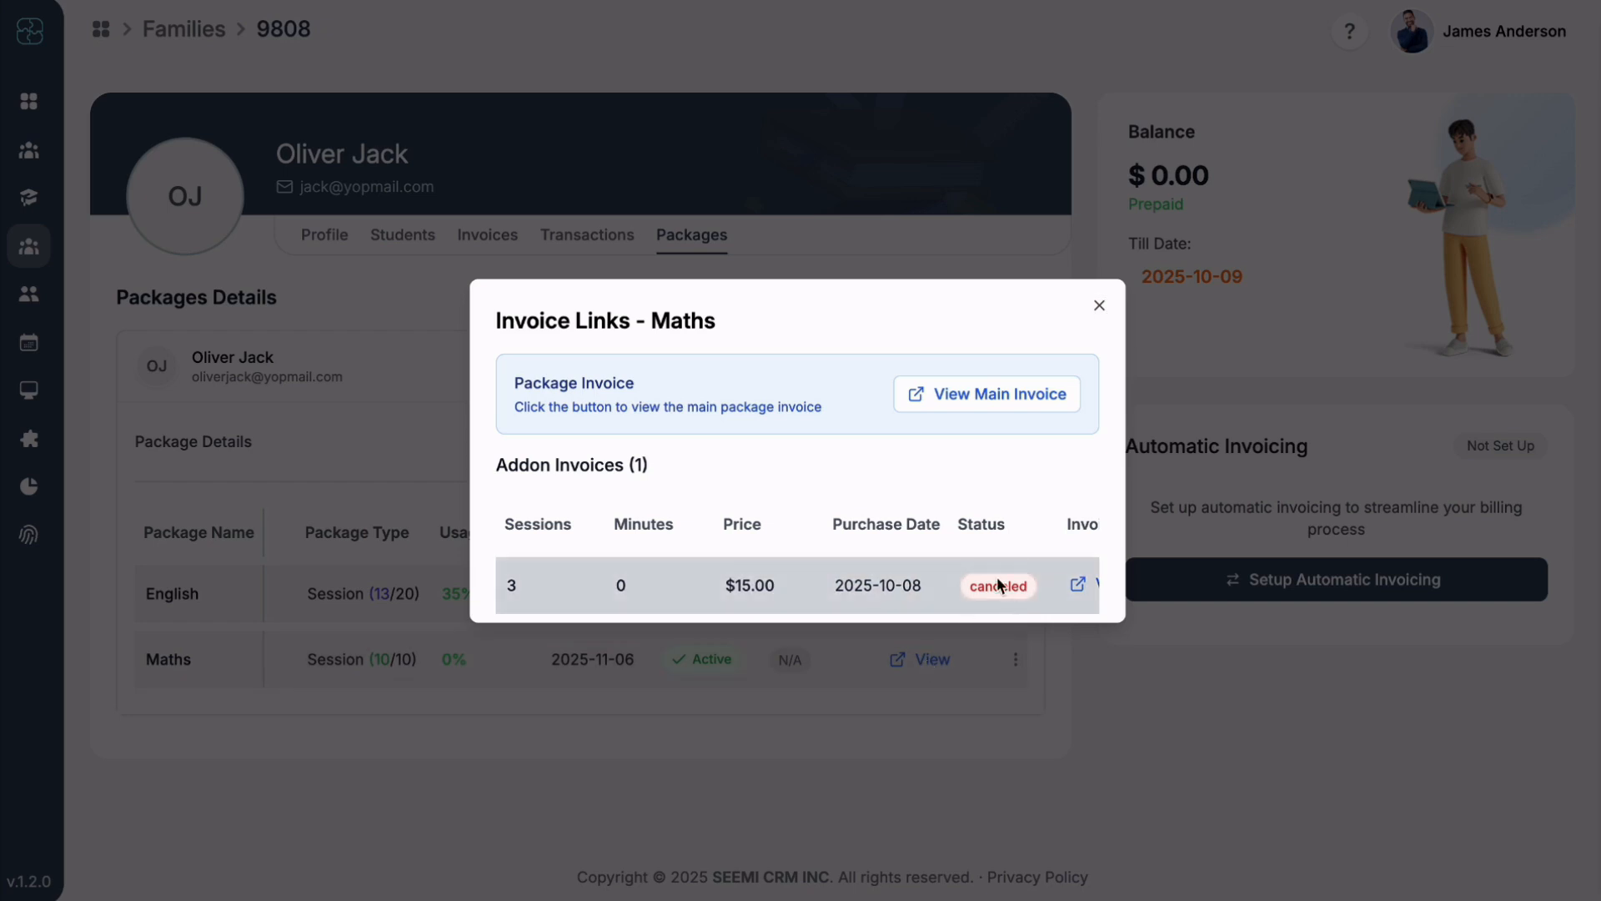
click(1099, 306)
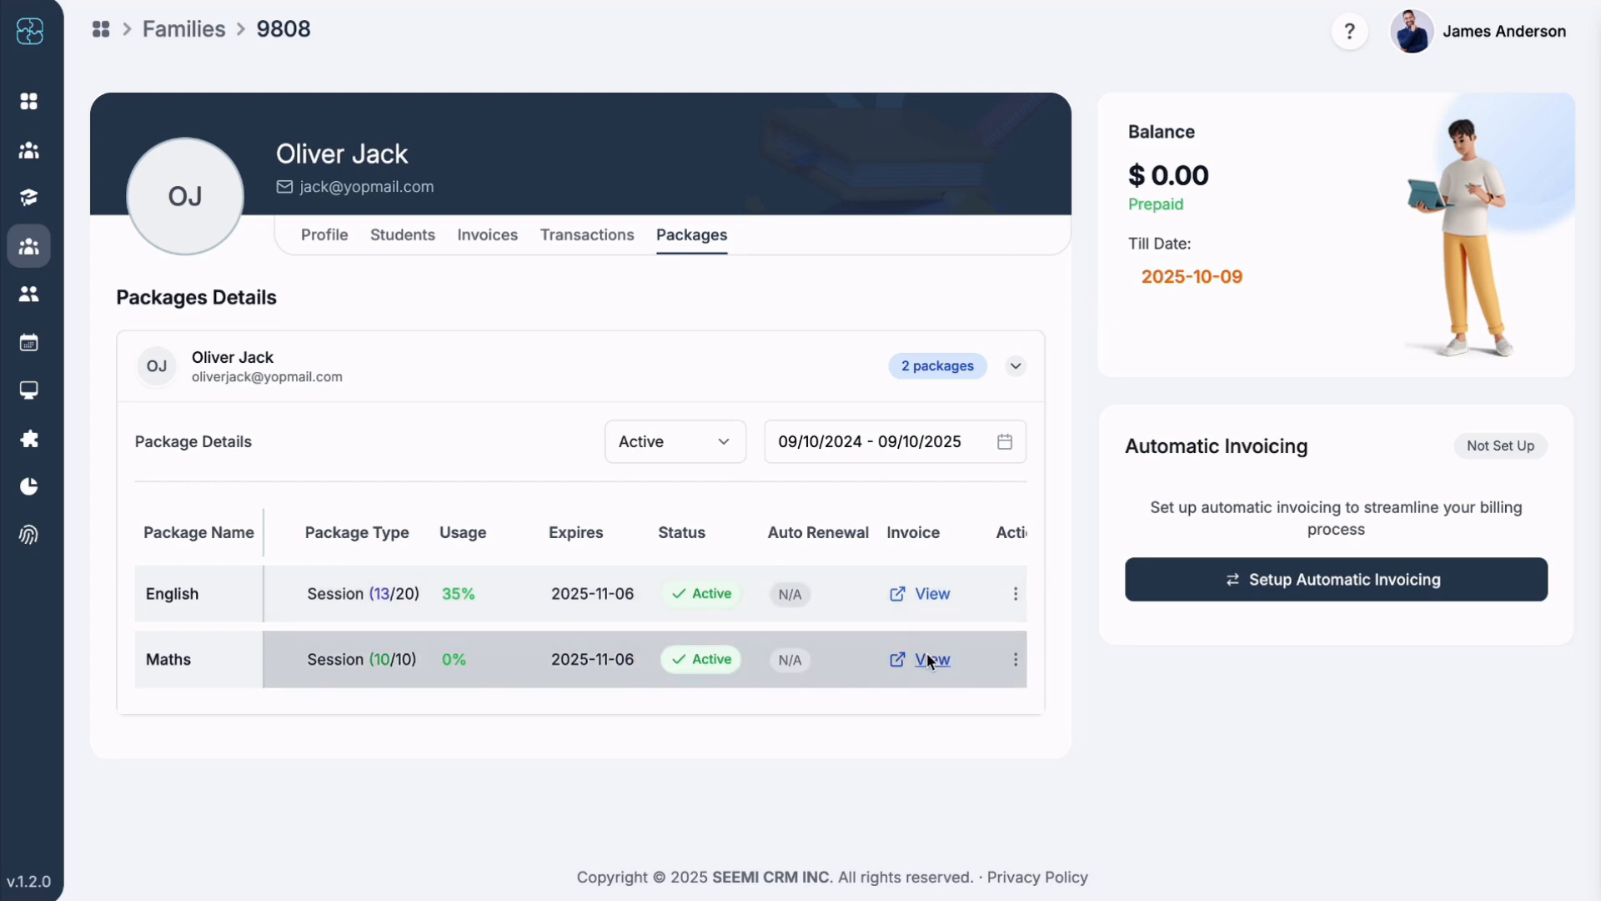
click(472, 237)
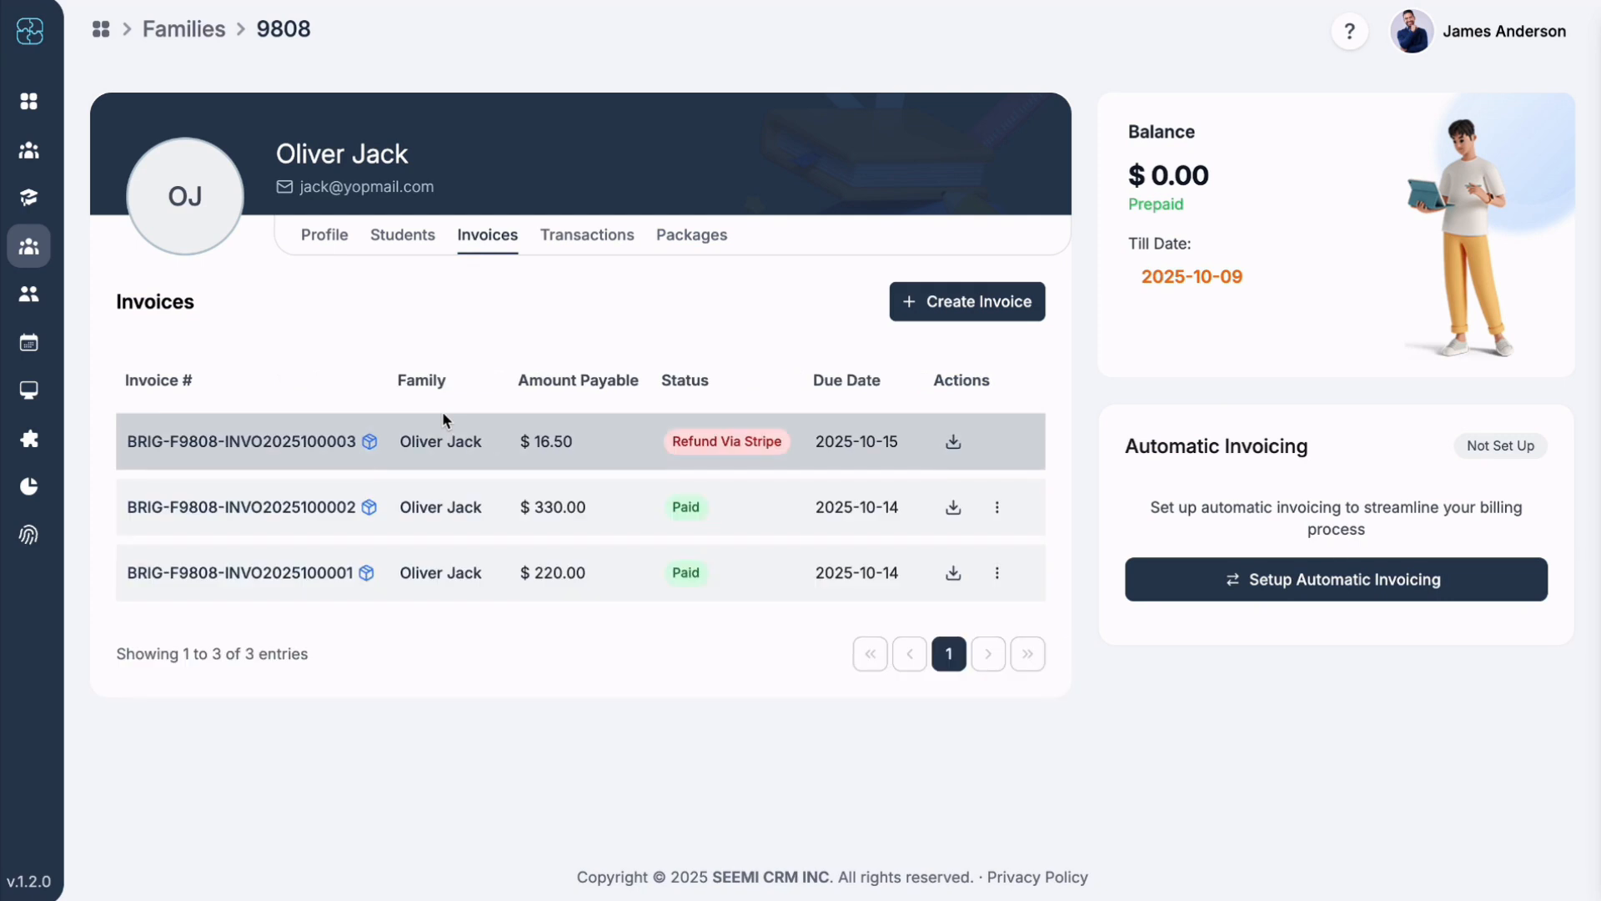
- Refund the $220.00 invoice
click(1006, 574)
click(887, 622)
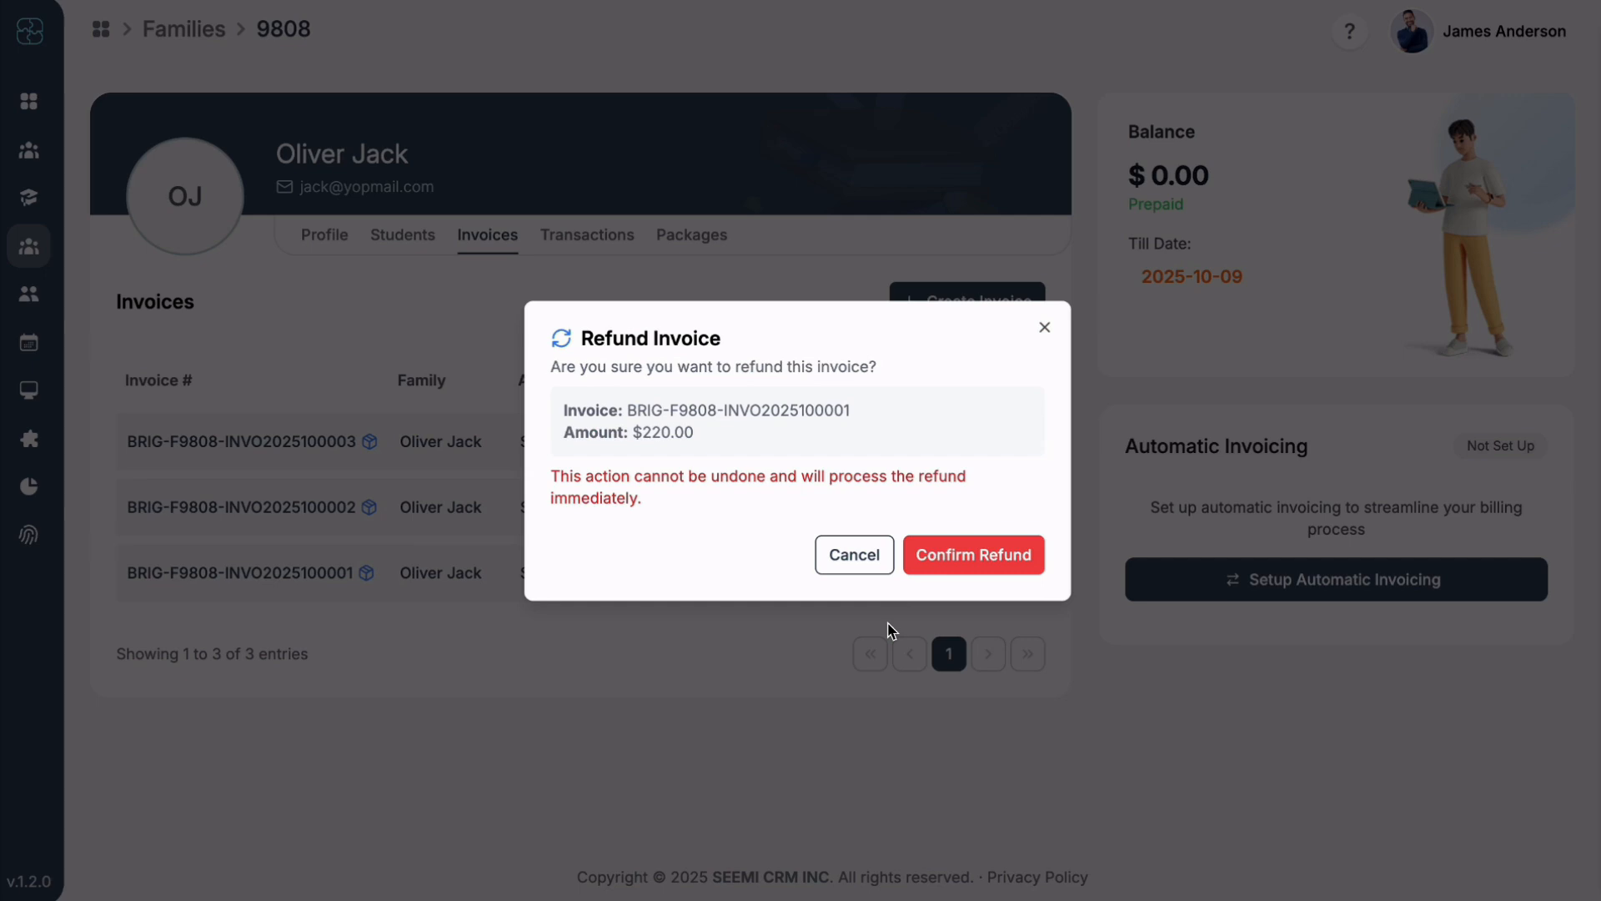
click(997, 557)
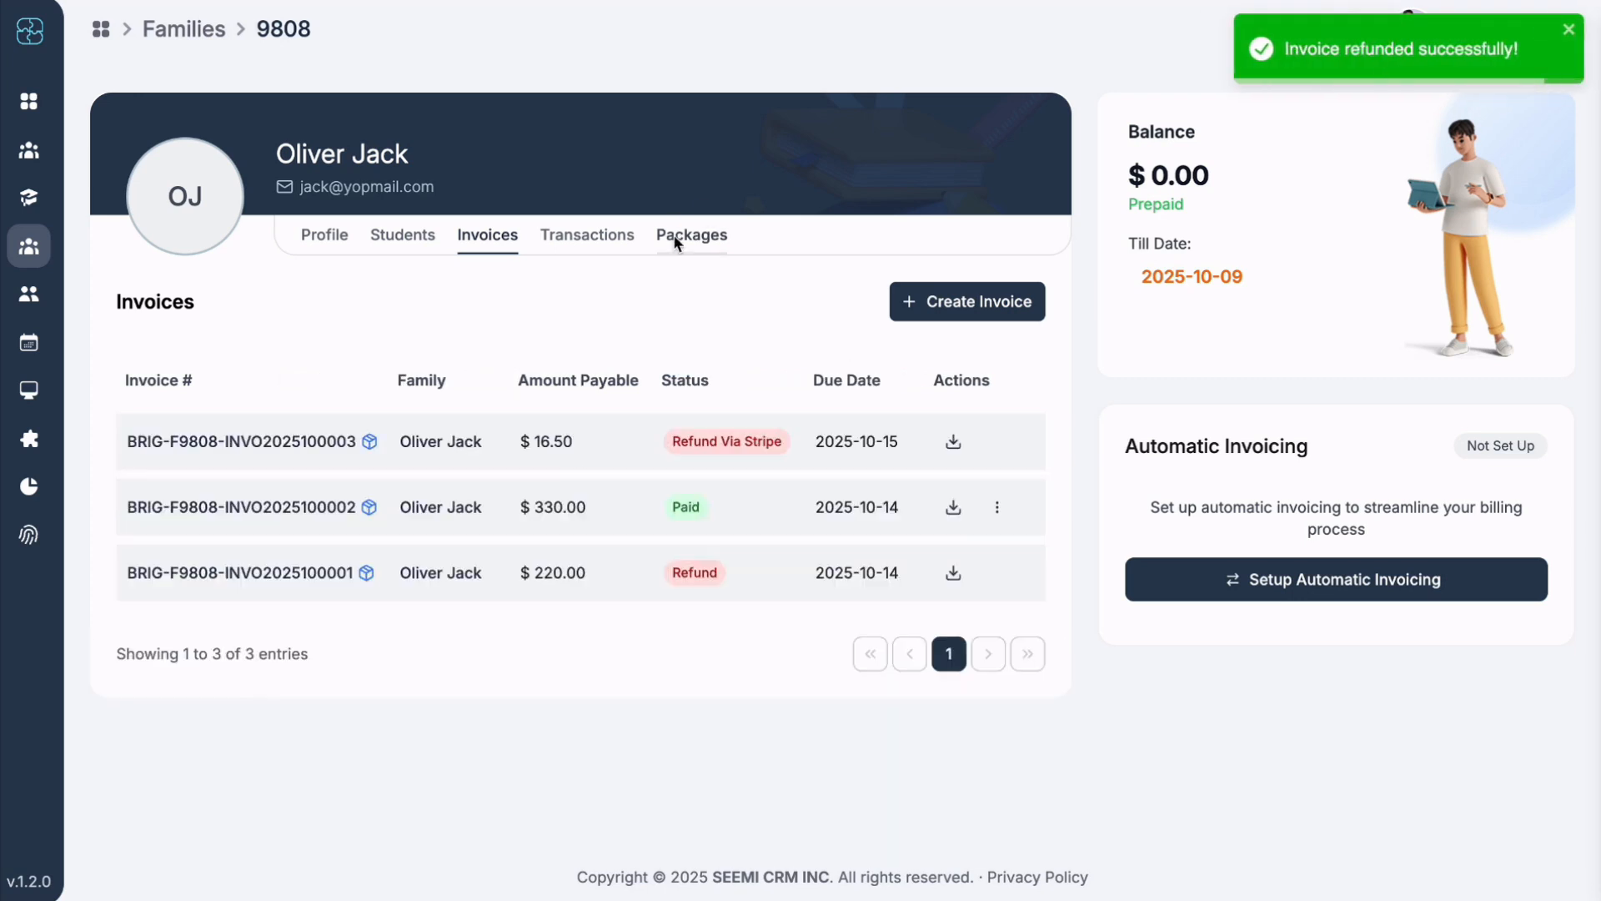
- Show the family's packages with the status filter set to All
click(675, 240)
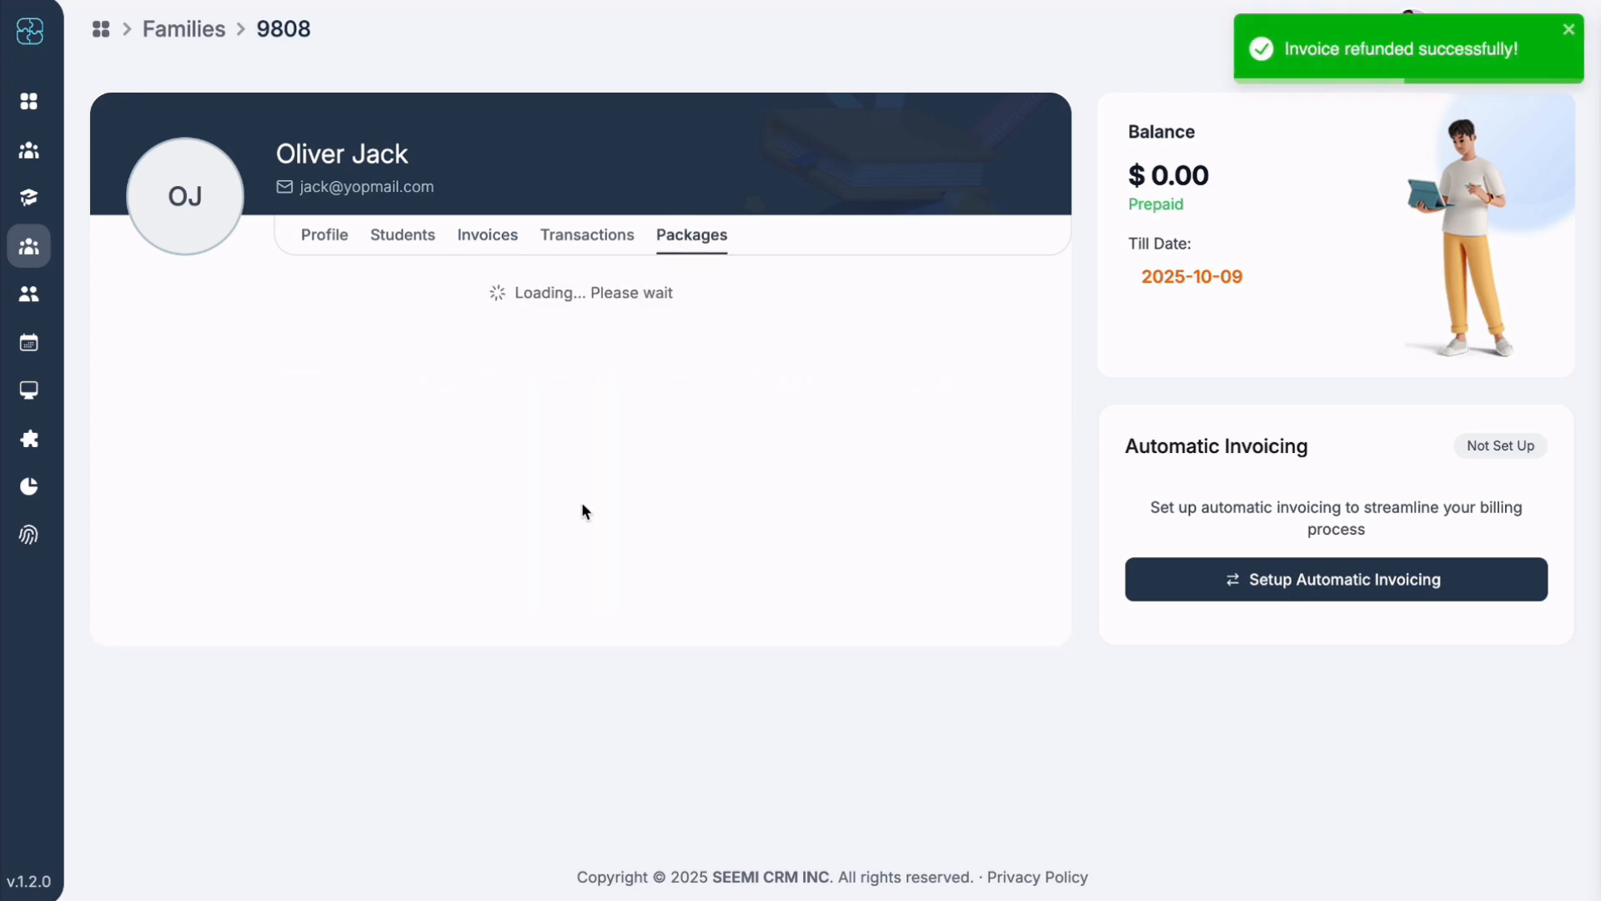
click(662, 367)
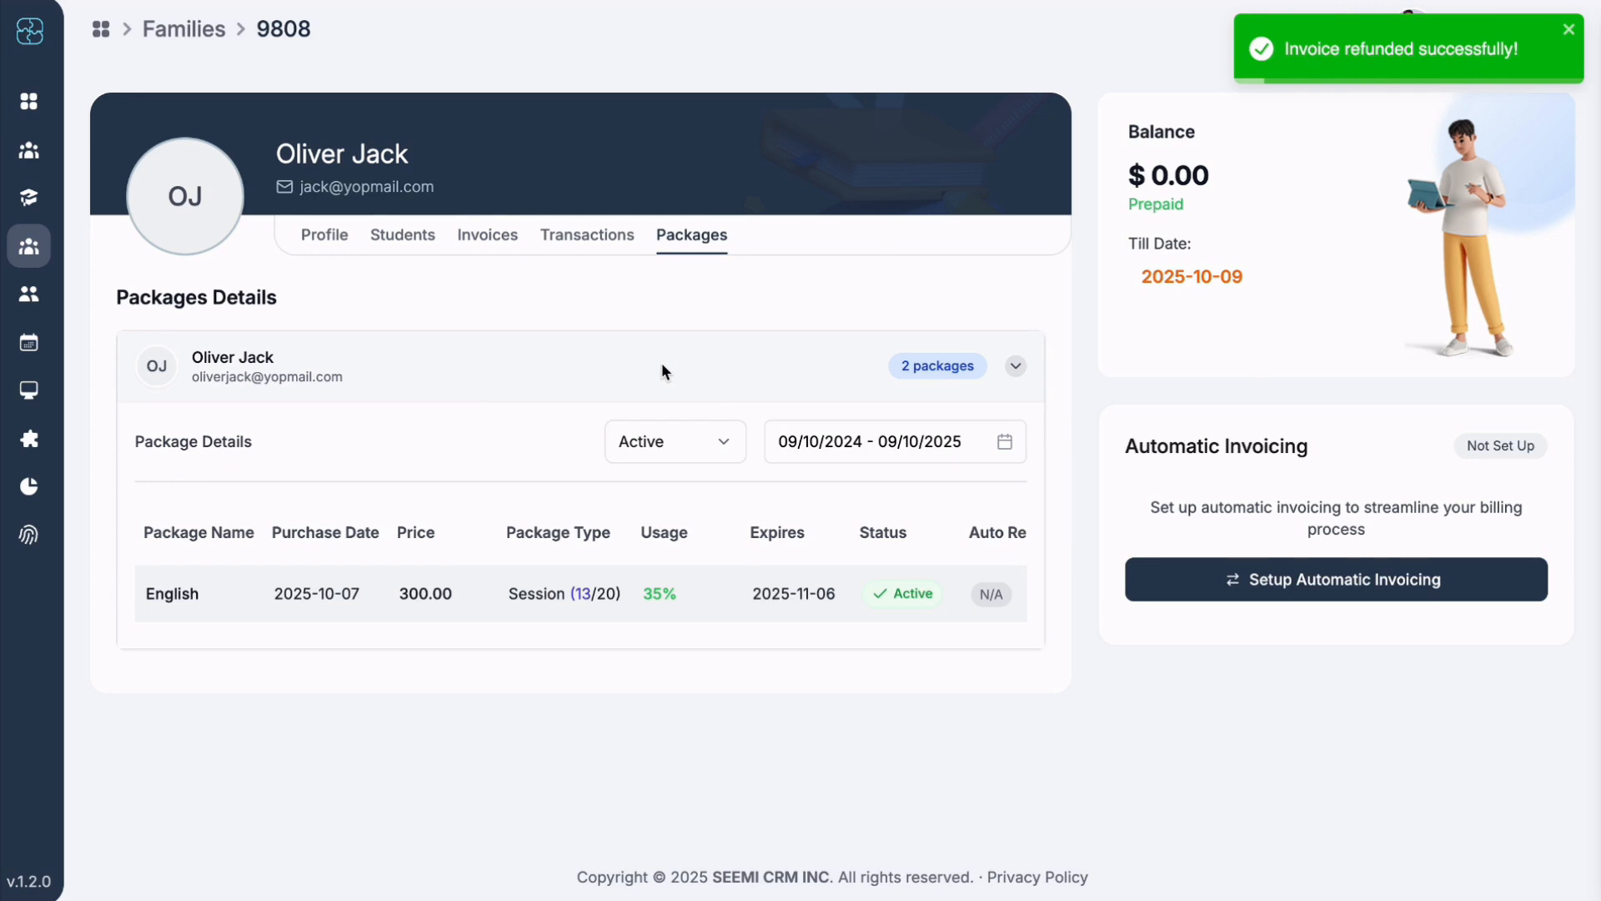
click(664, 447)
click(650, 486)
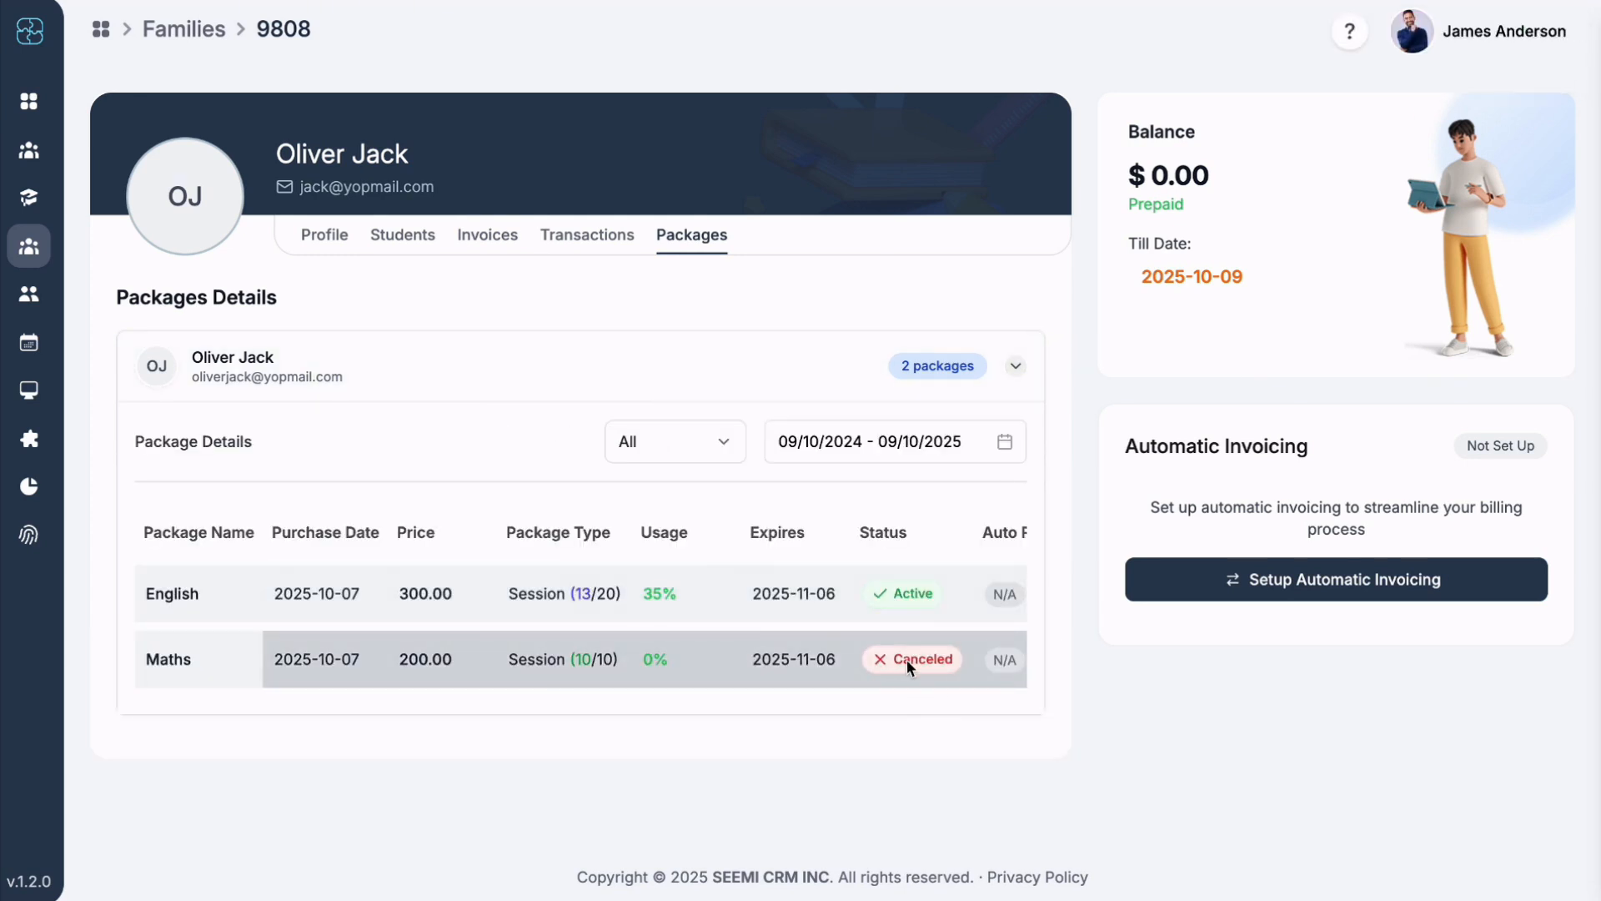
scroll(901, 659, right, 3)
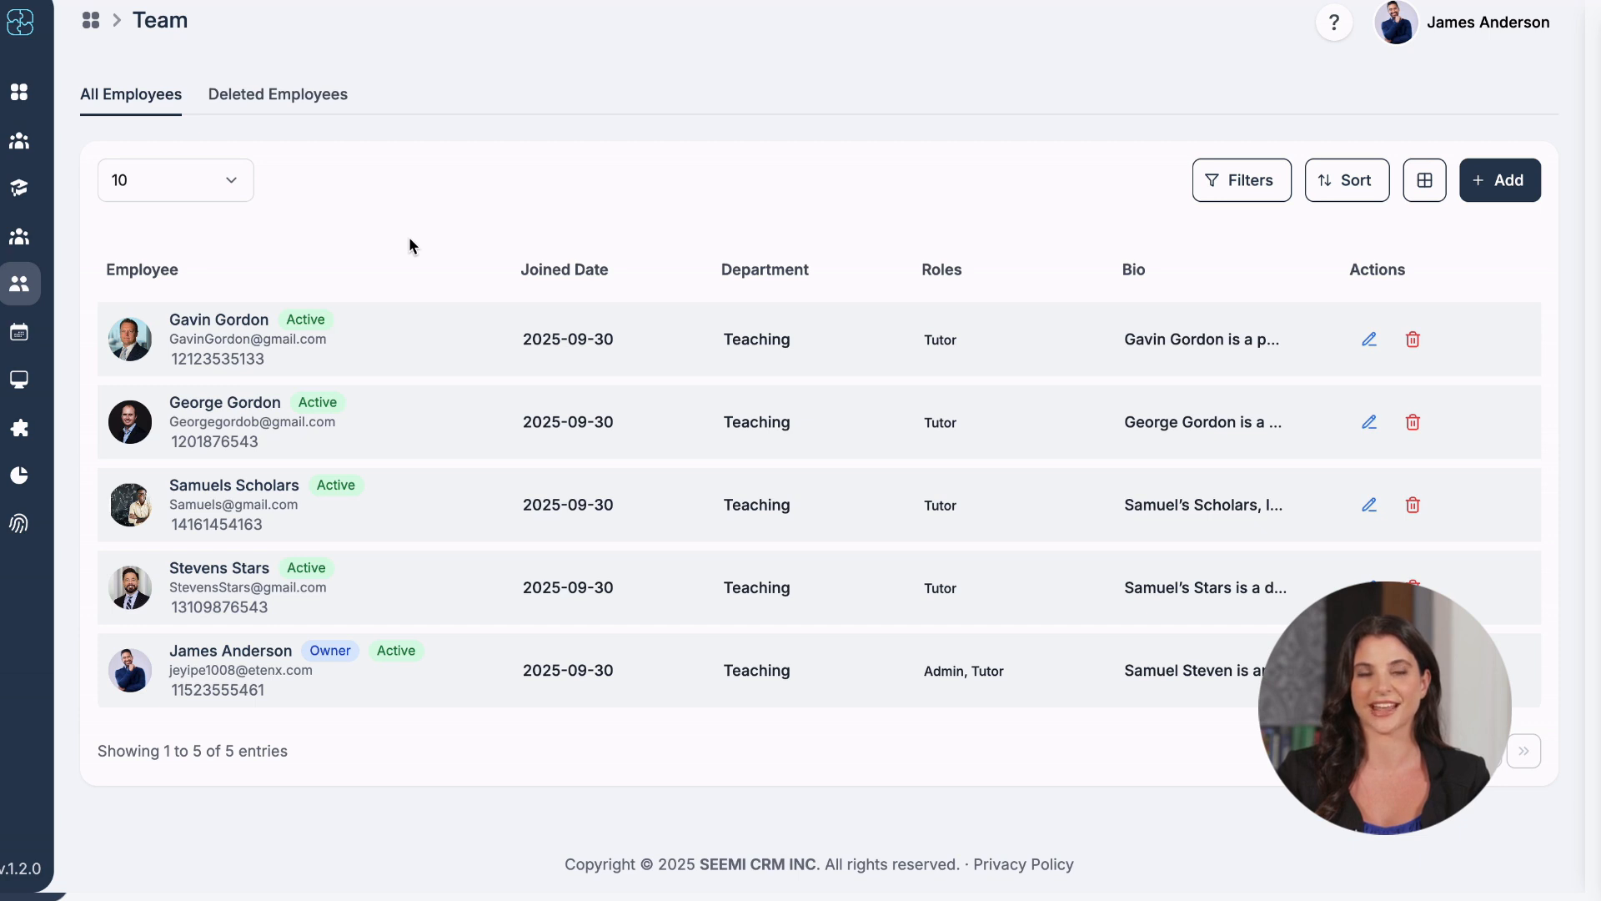
click(1215, 183)
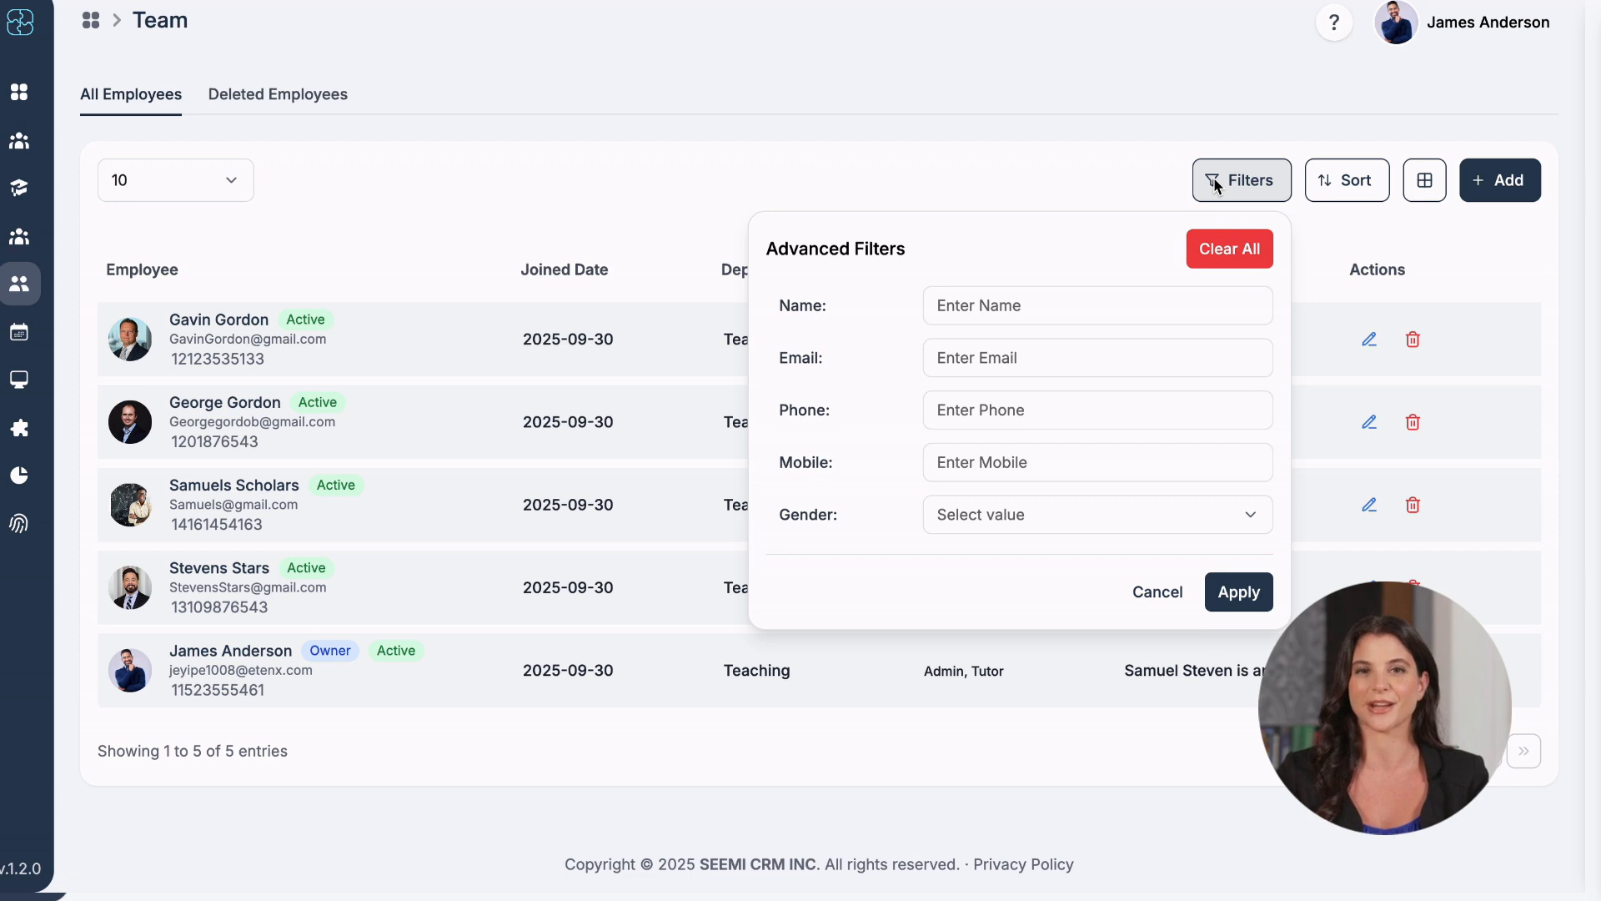
click(1216, 185)
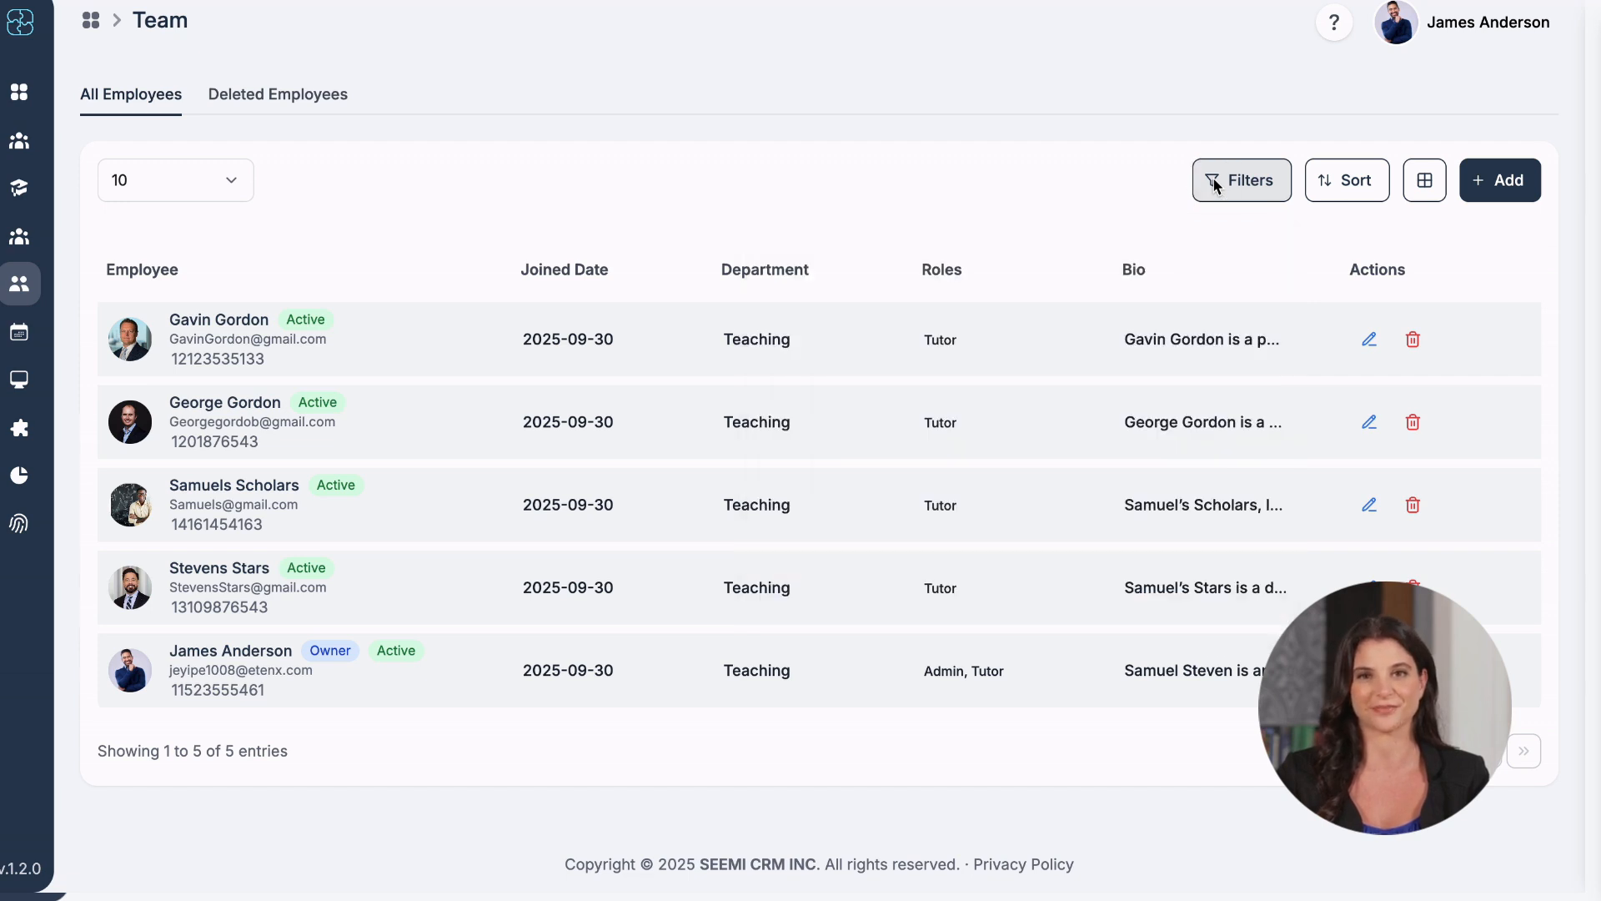
click(1329, 190)
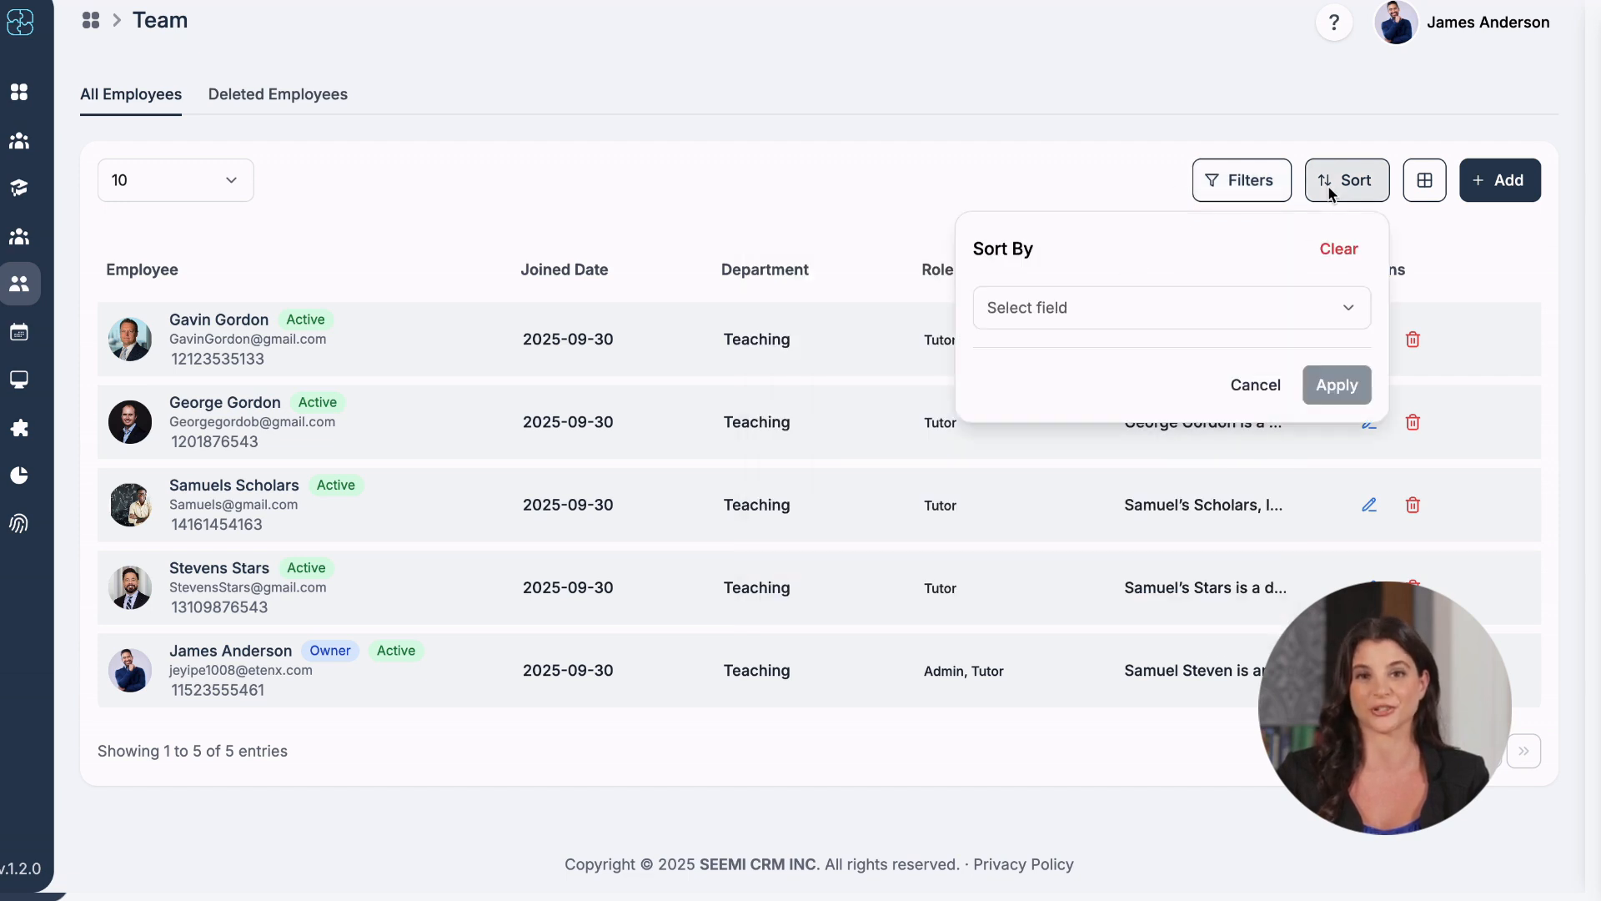
click(1329, 190)
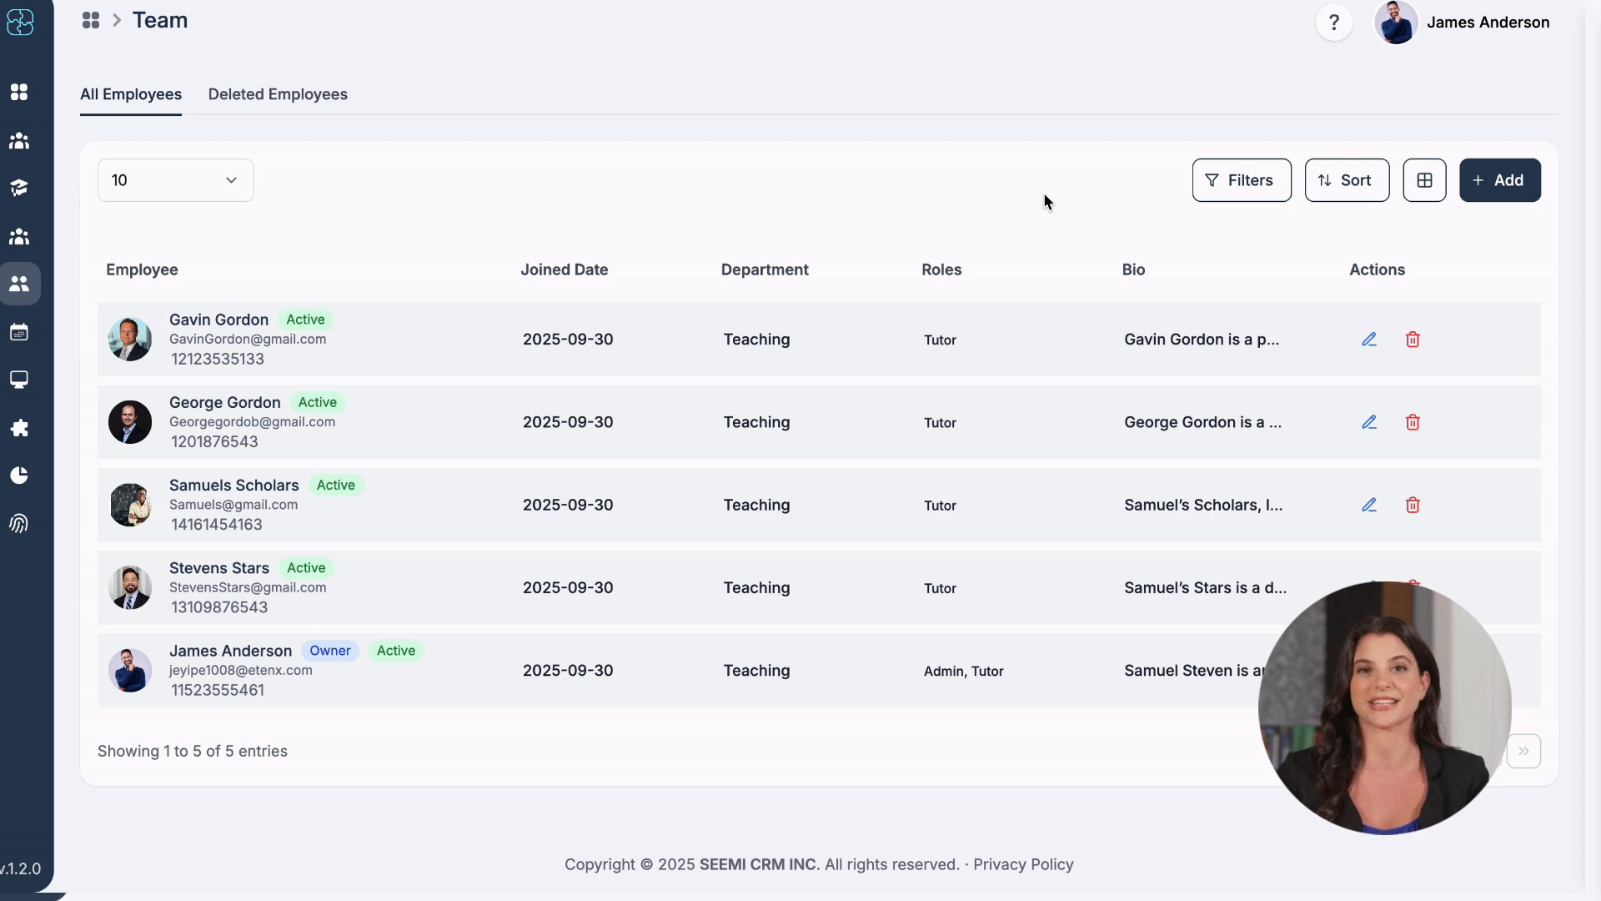
click(1501, 181)
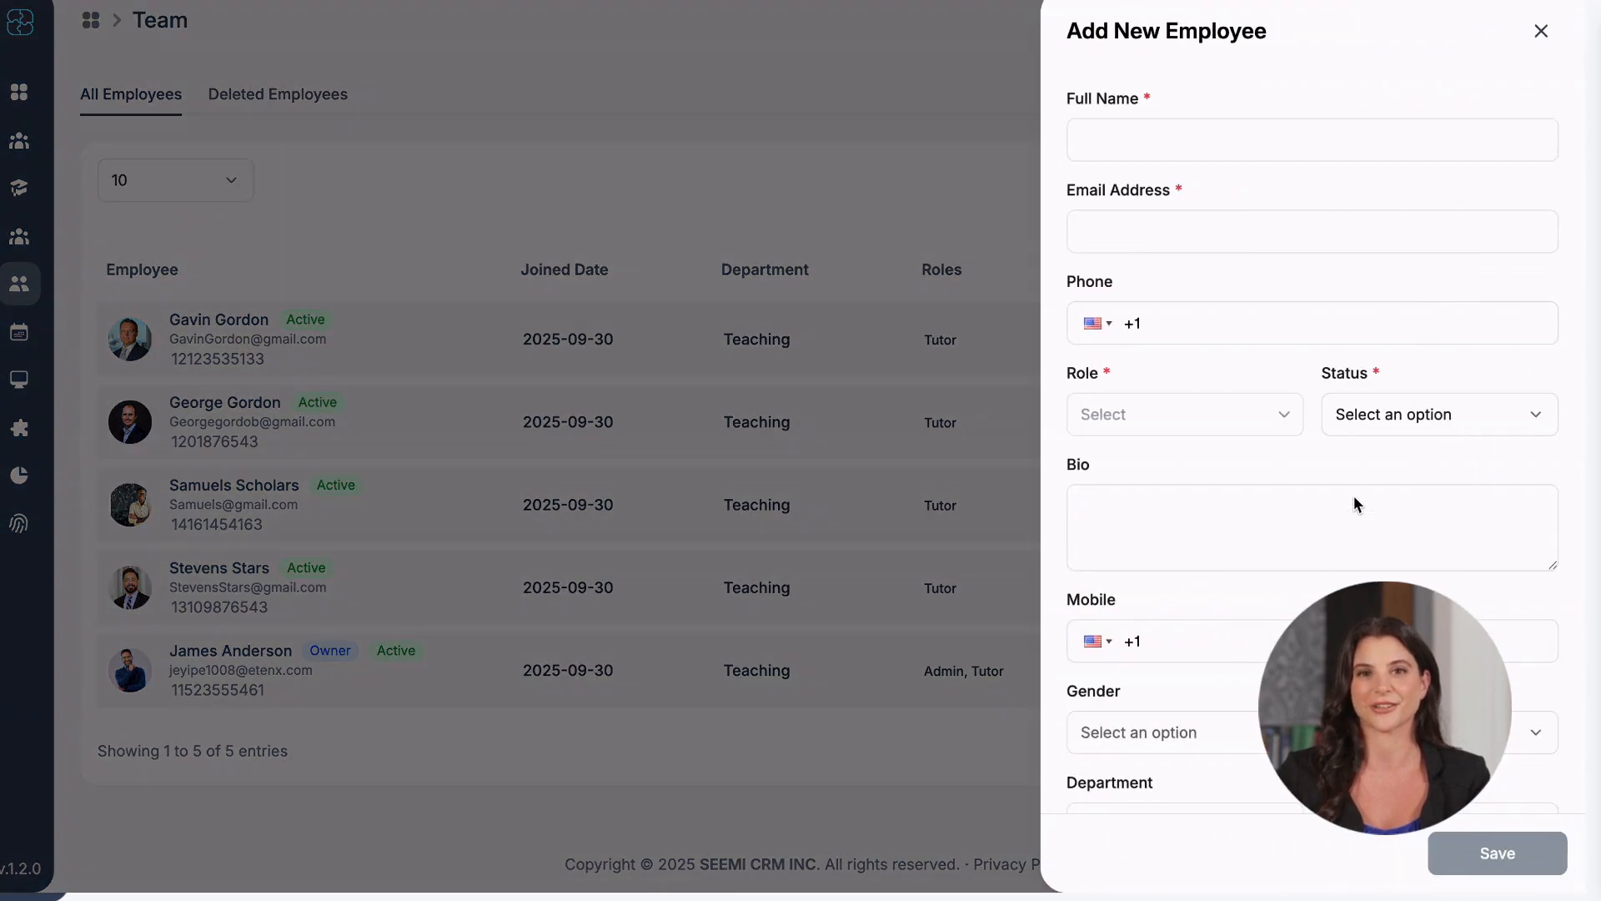
scroll(1353, 501, down, 1)
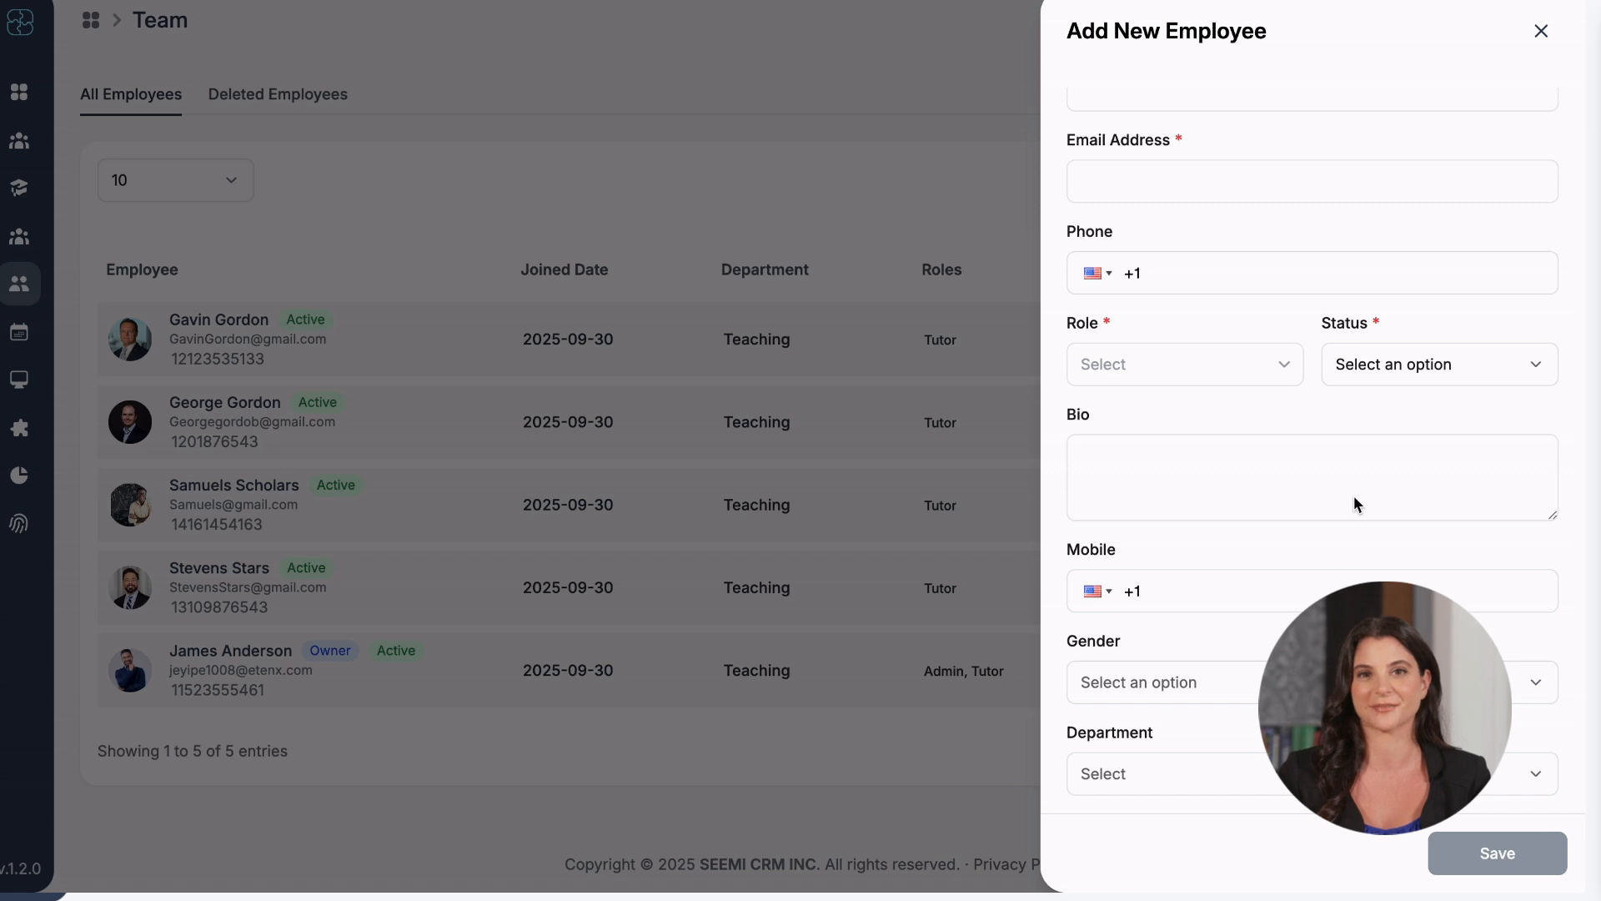
scroll(1353, 498, up, 1)
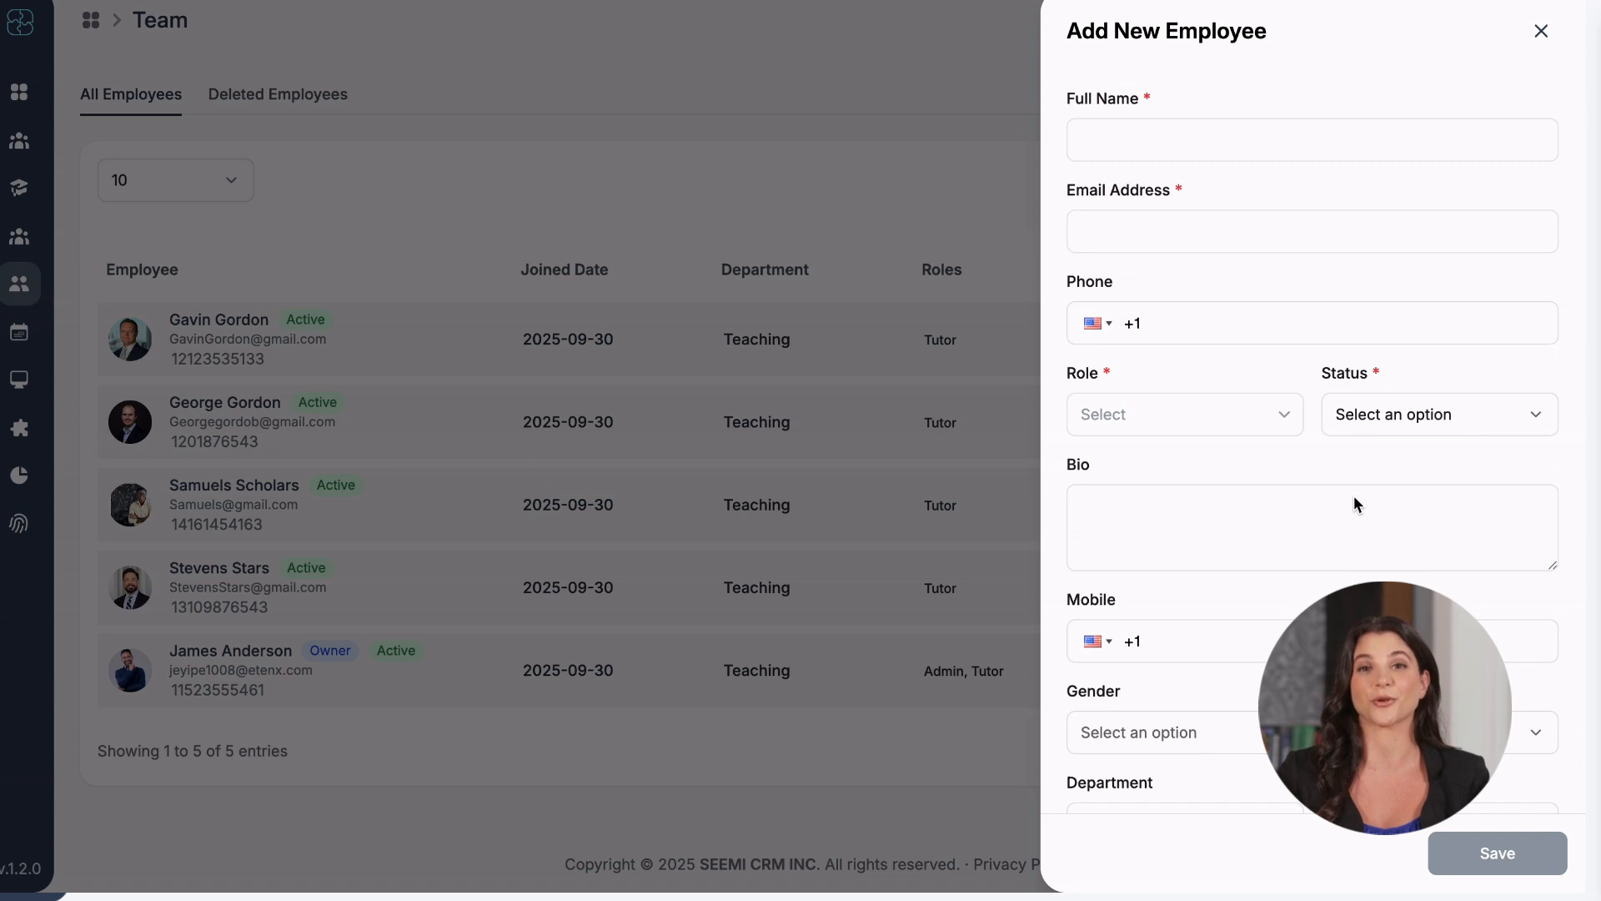
click(1540, 32)
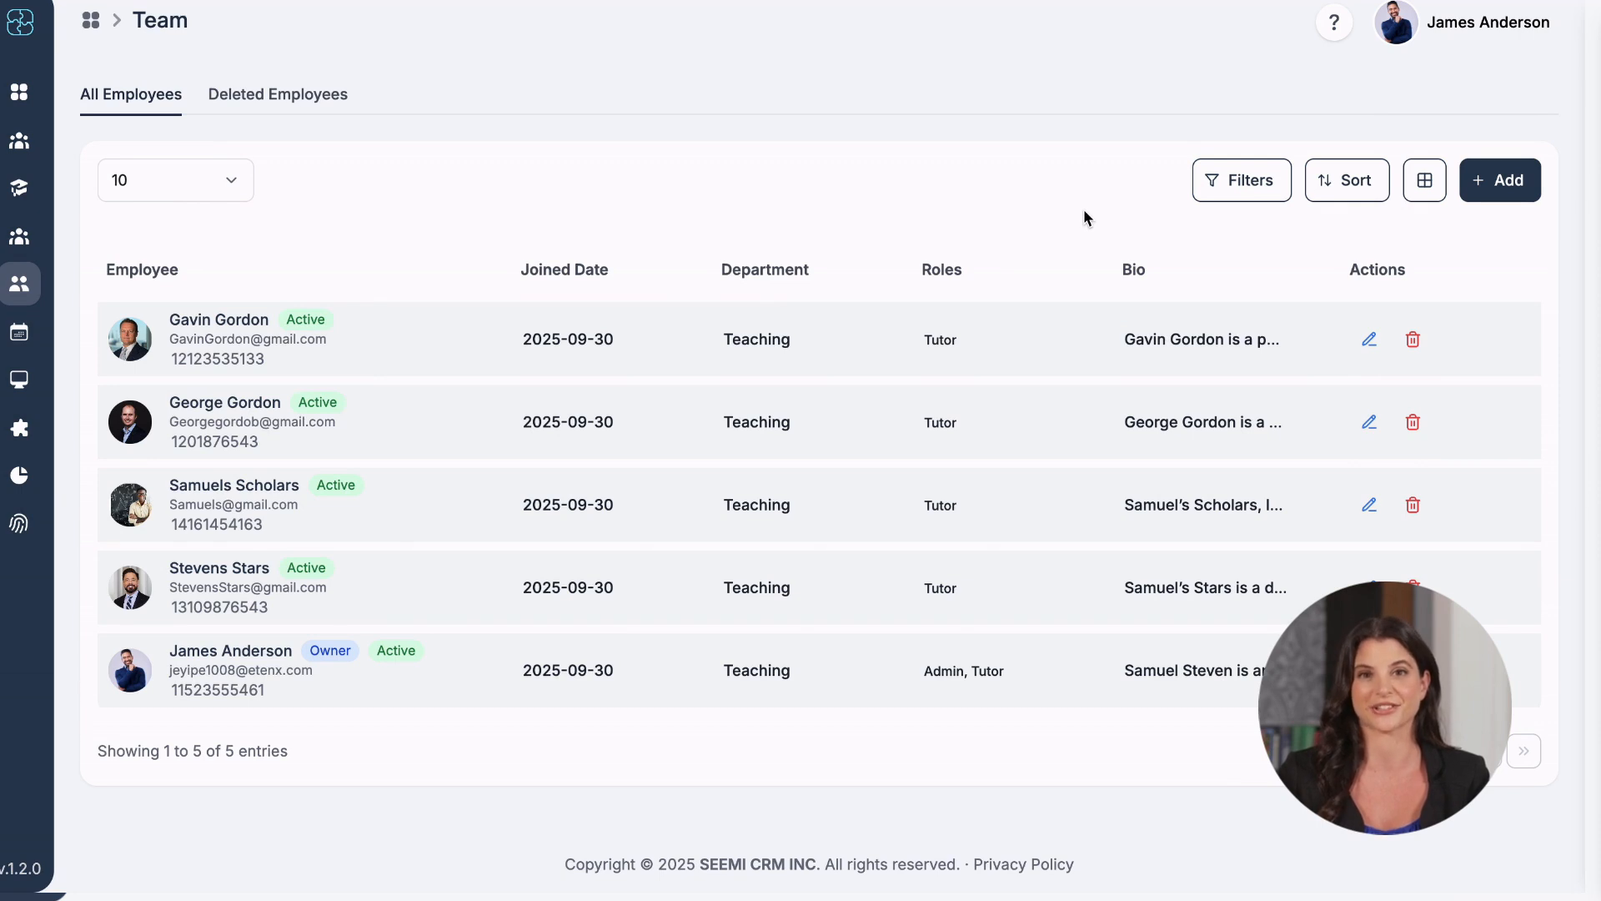
- Delete the first employee, restore them from Deleted Employees, and return to All Employees
click(1417, 344)
click(999, 534)
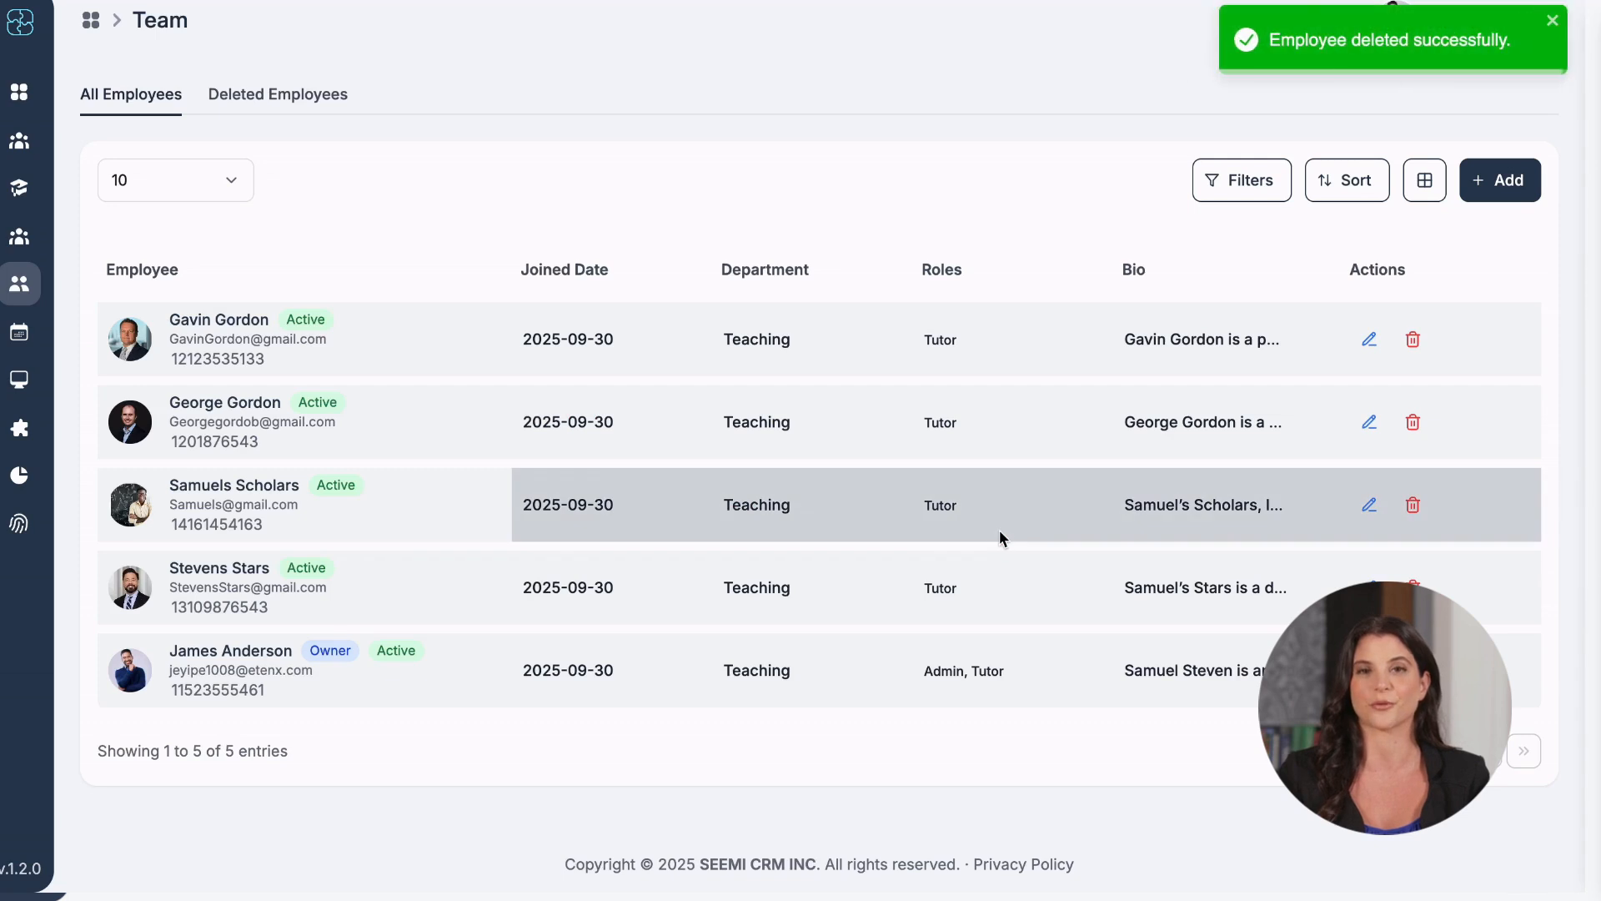
click(298, 100)
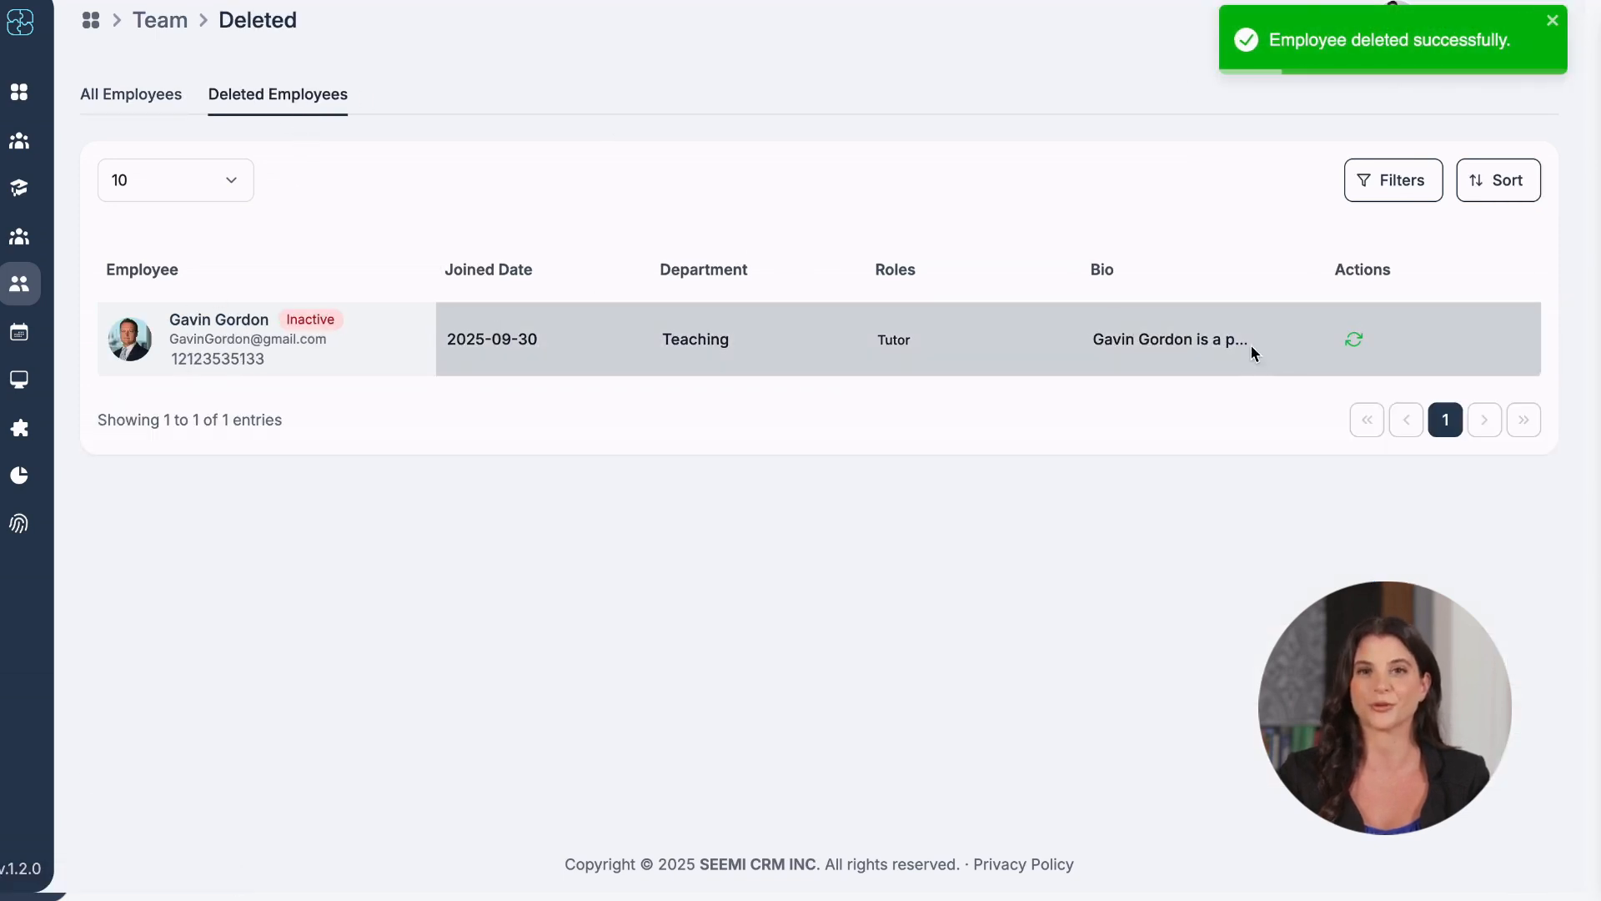
click(1353, 340)
click(991, 484)
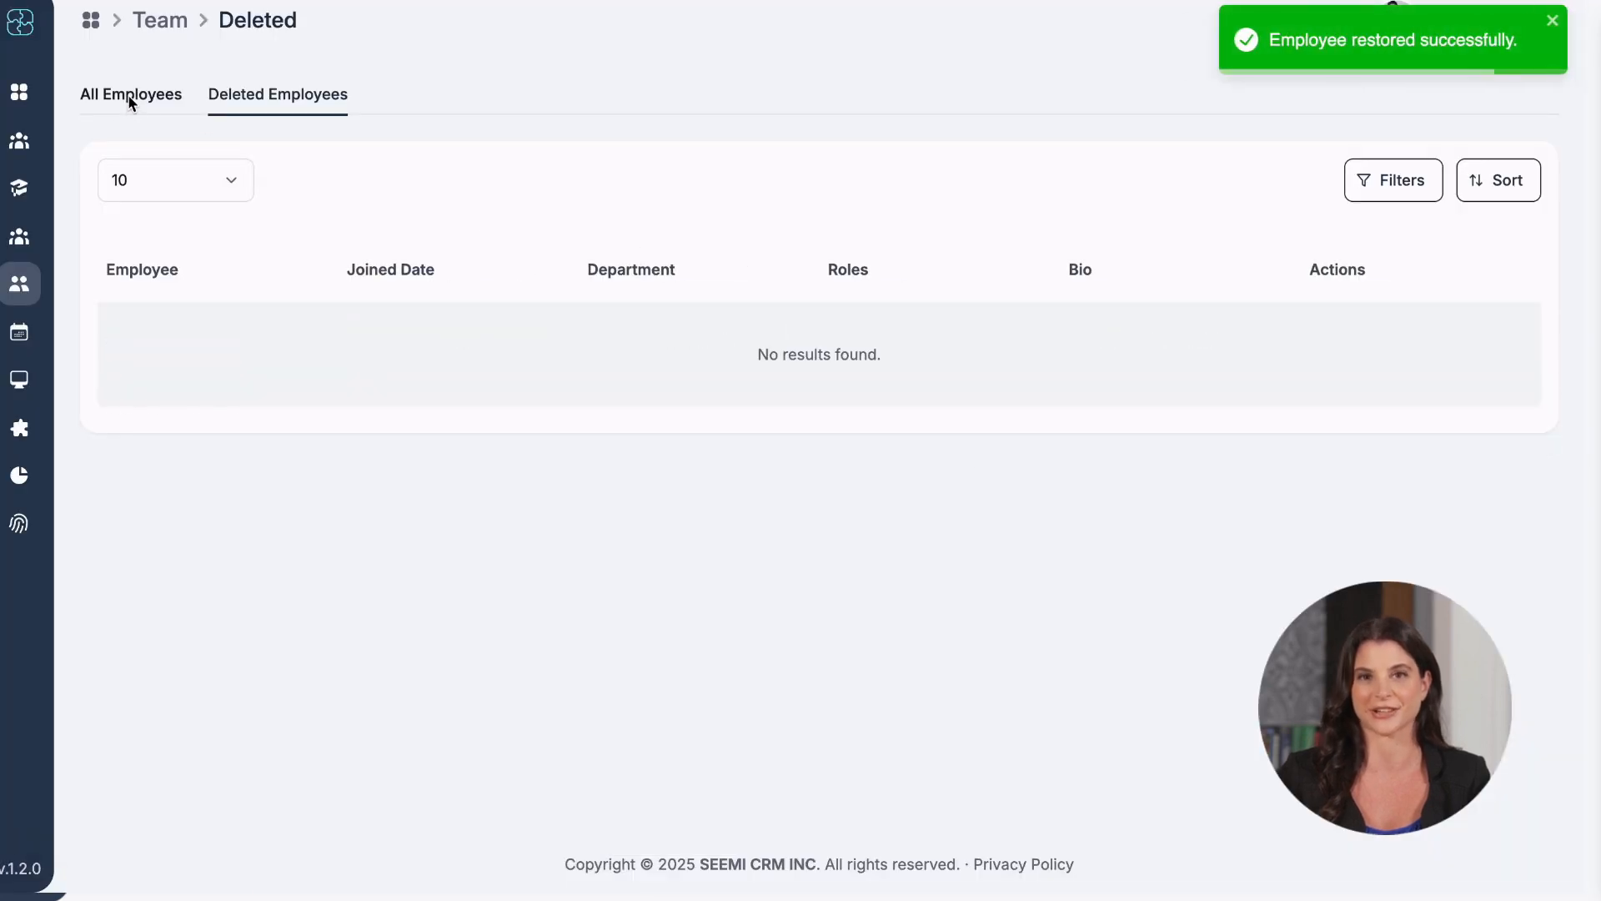
click(129, 98)
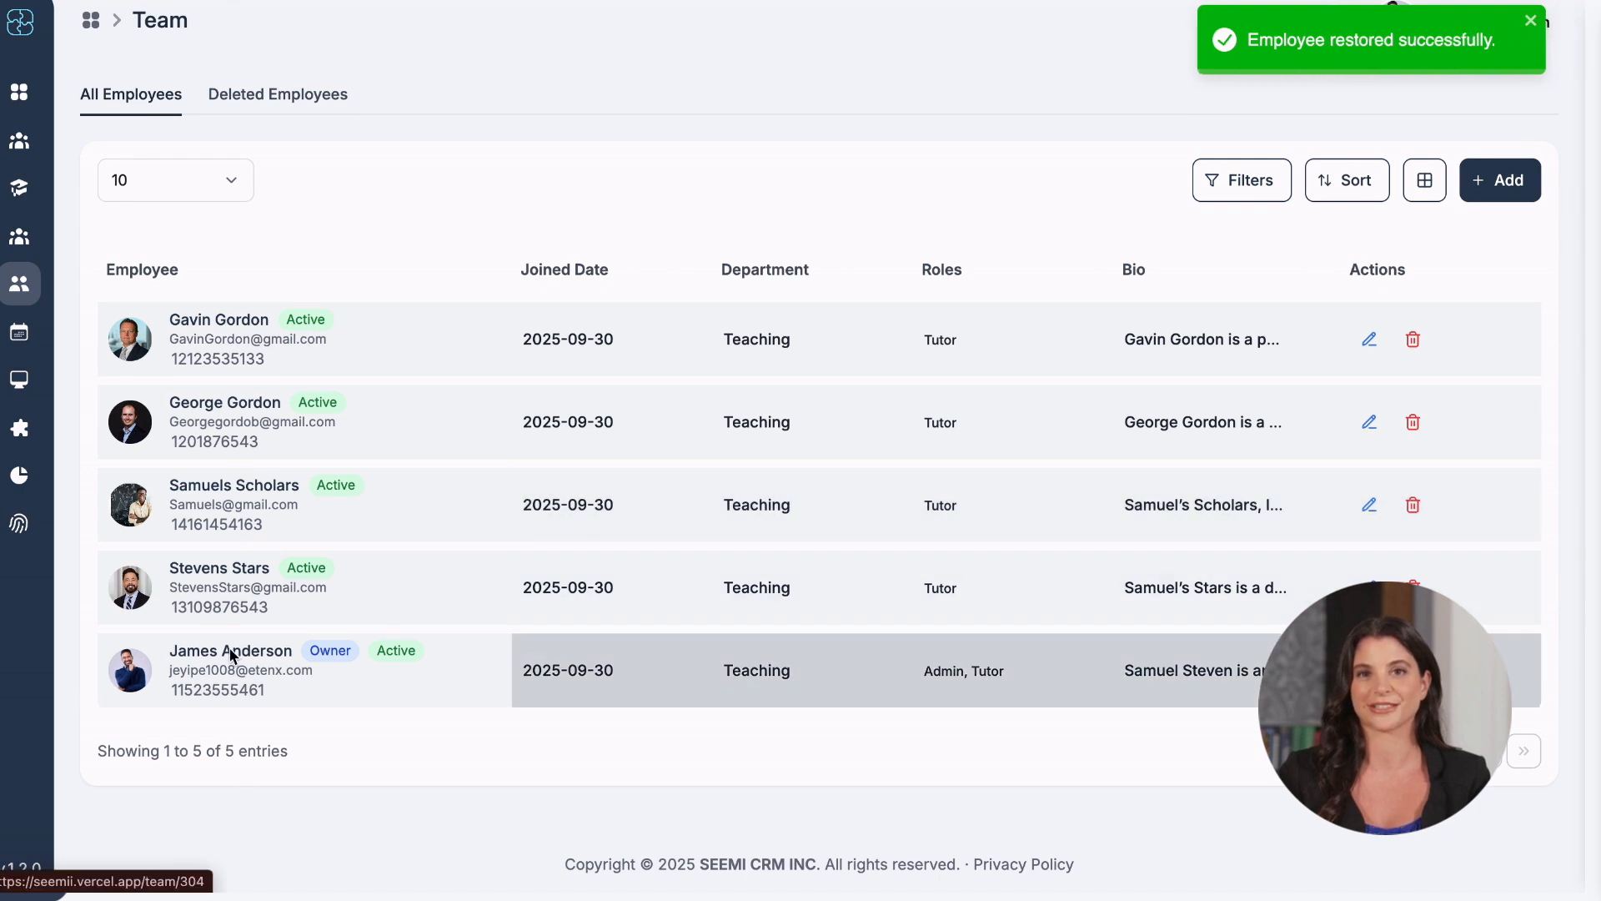
- Open the owner tutor's profile and browse its Students, Attendance, Portal, Payroll and Availability tabs
click(233, 656)
click(380, 225)
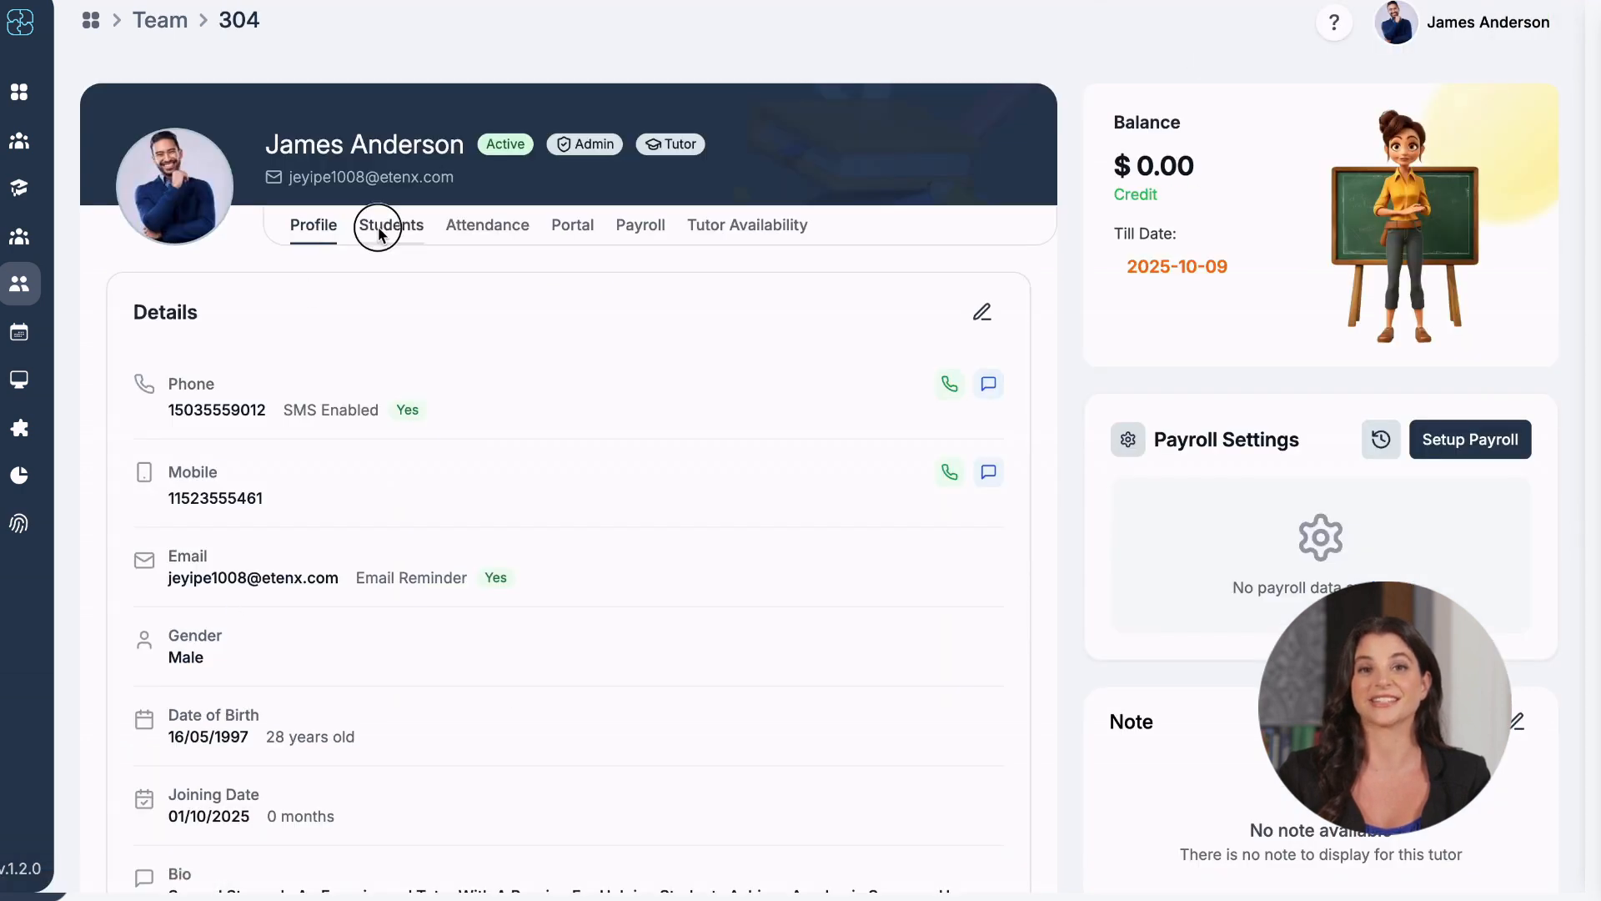
click(489, 223)
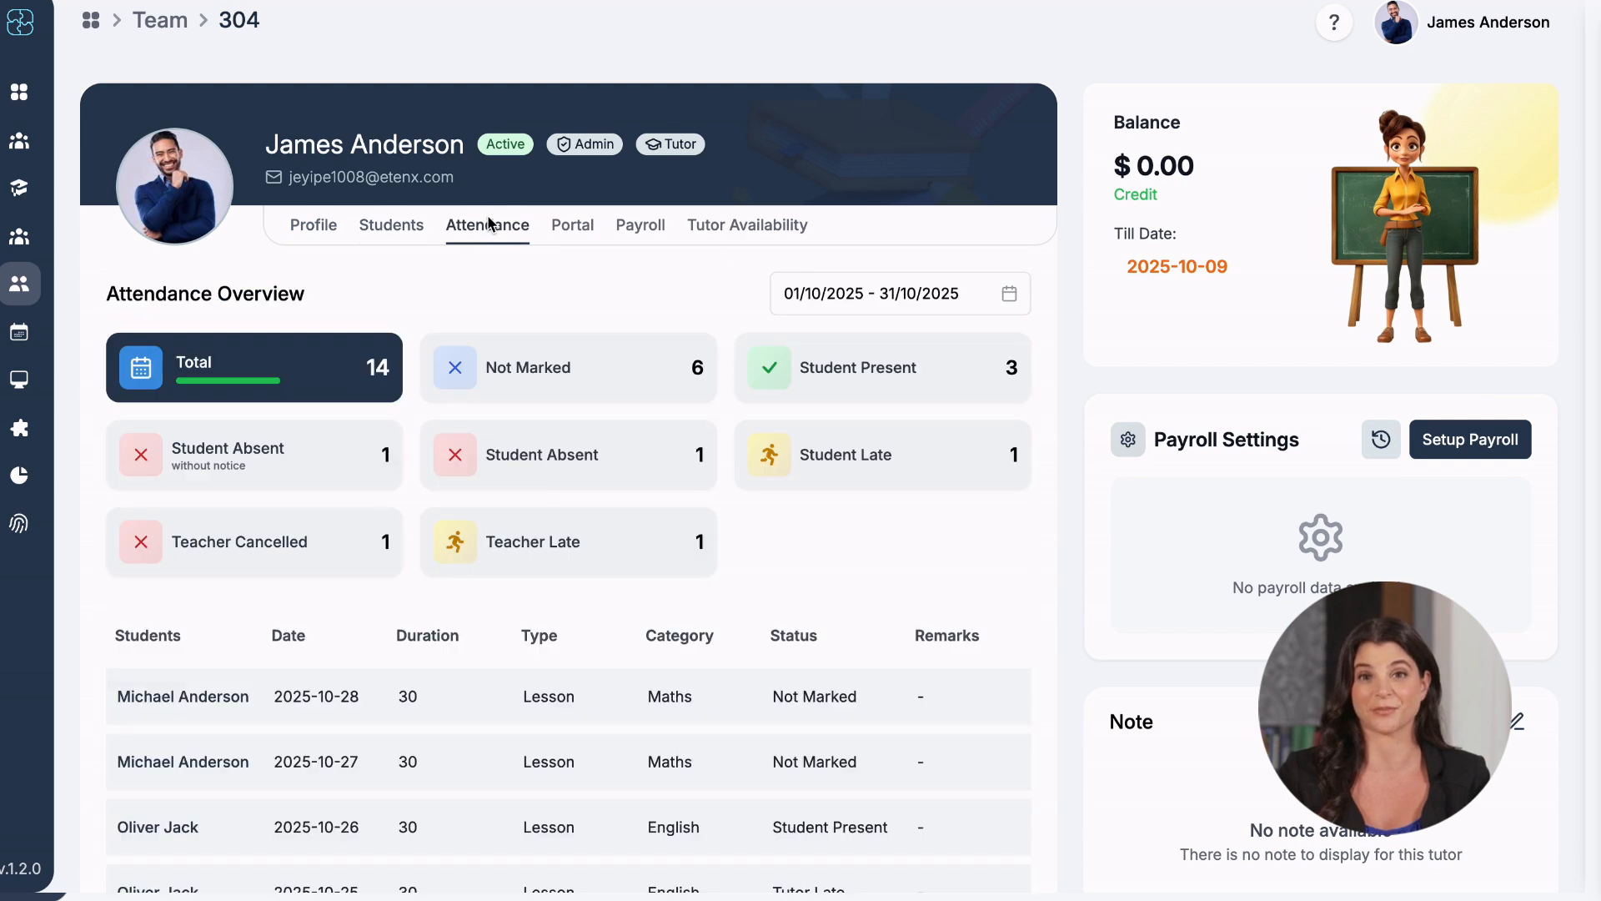
click(583, 228)
click(642, 227)
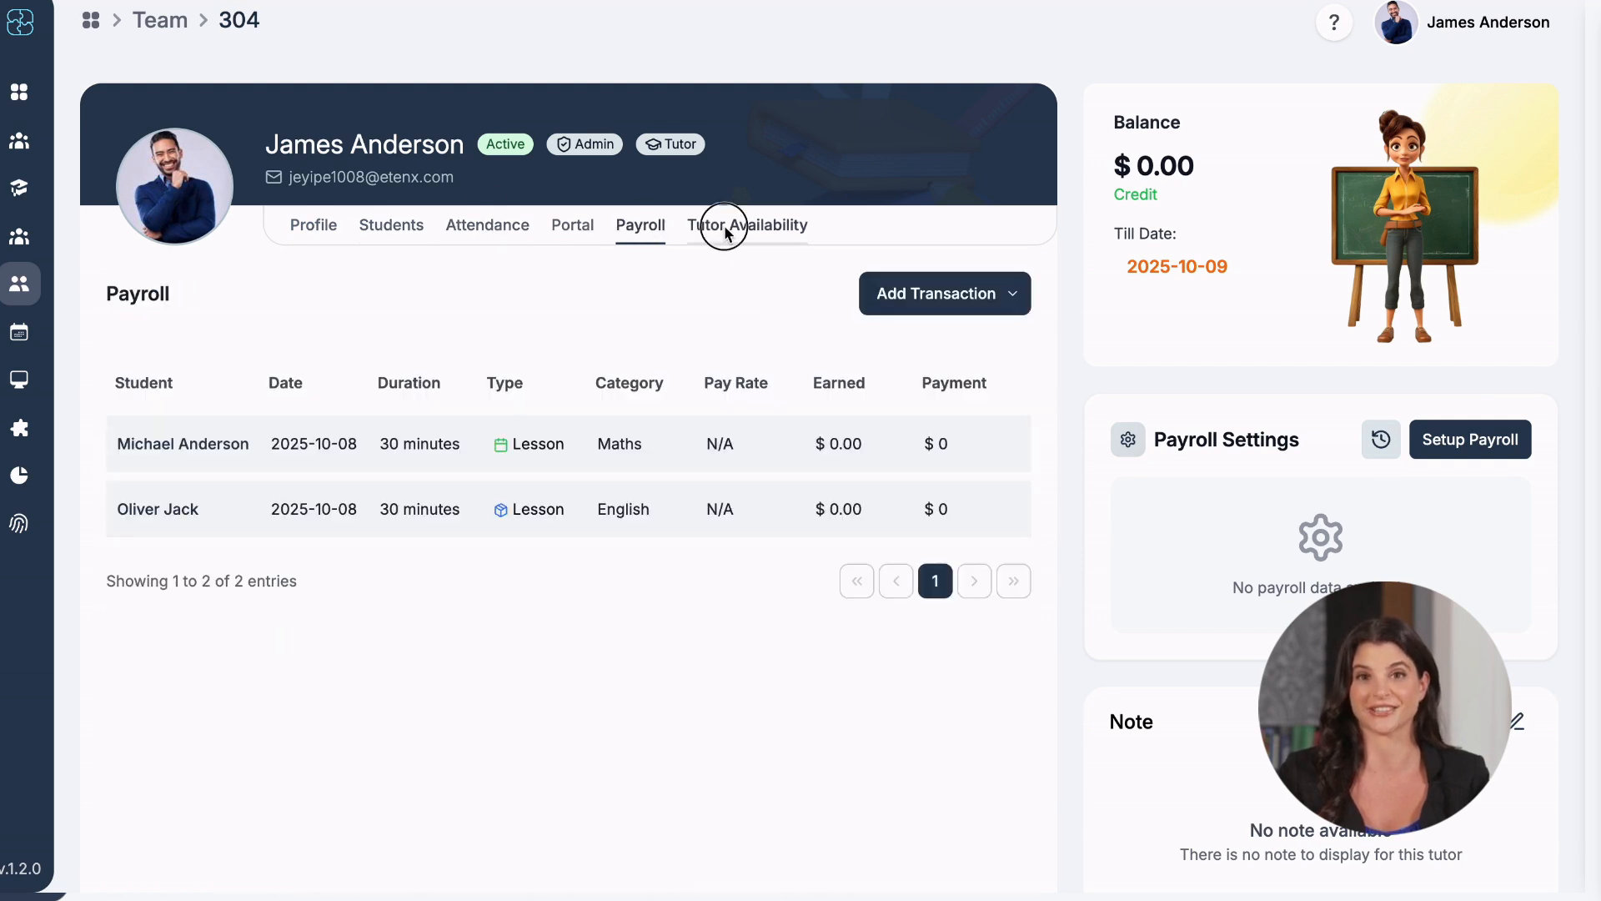
click(726, 232)
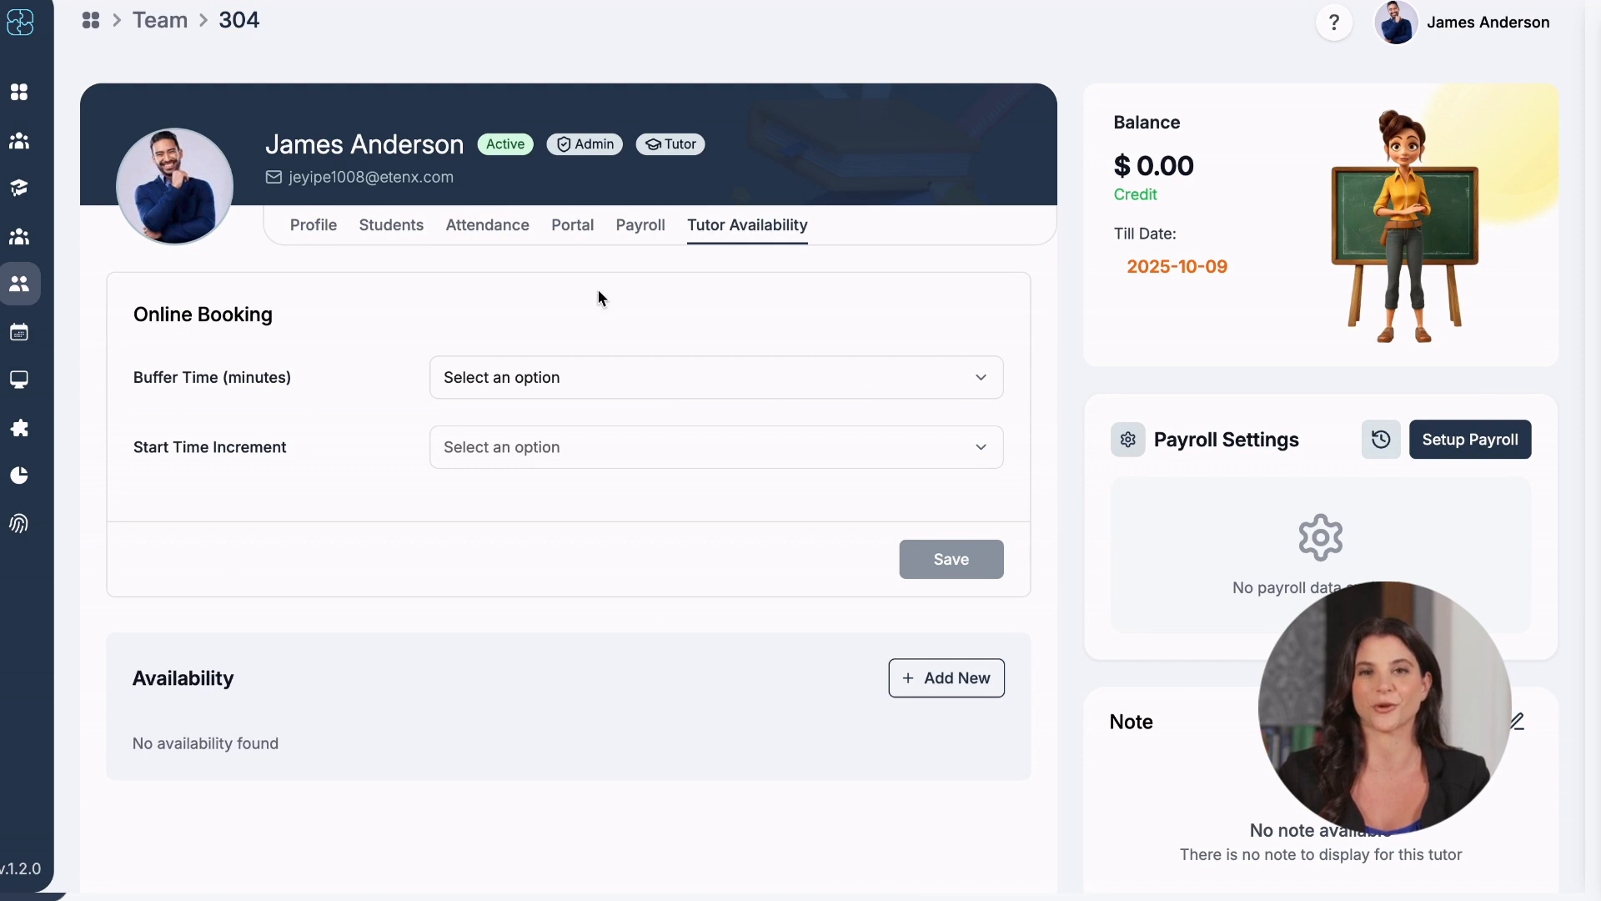
click(306, 233)
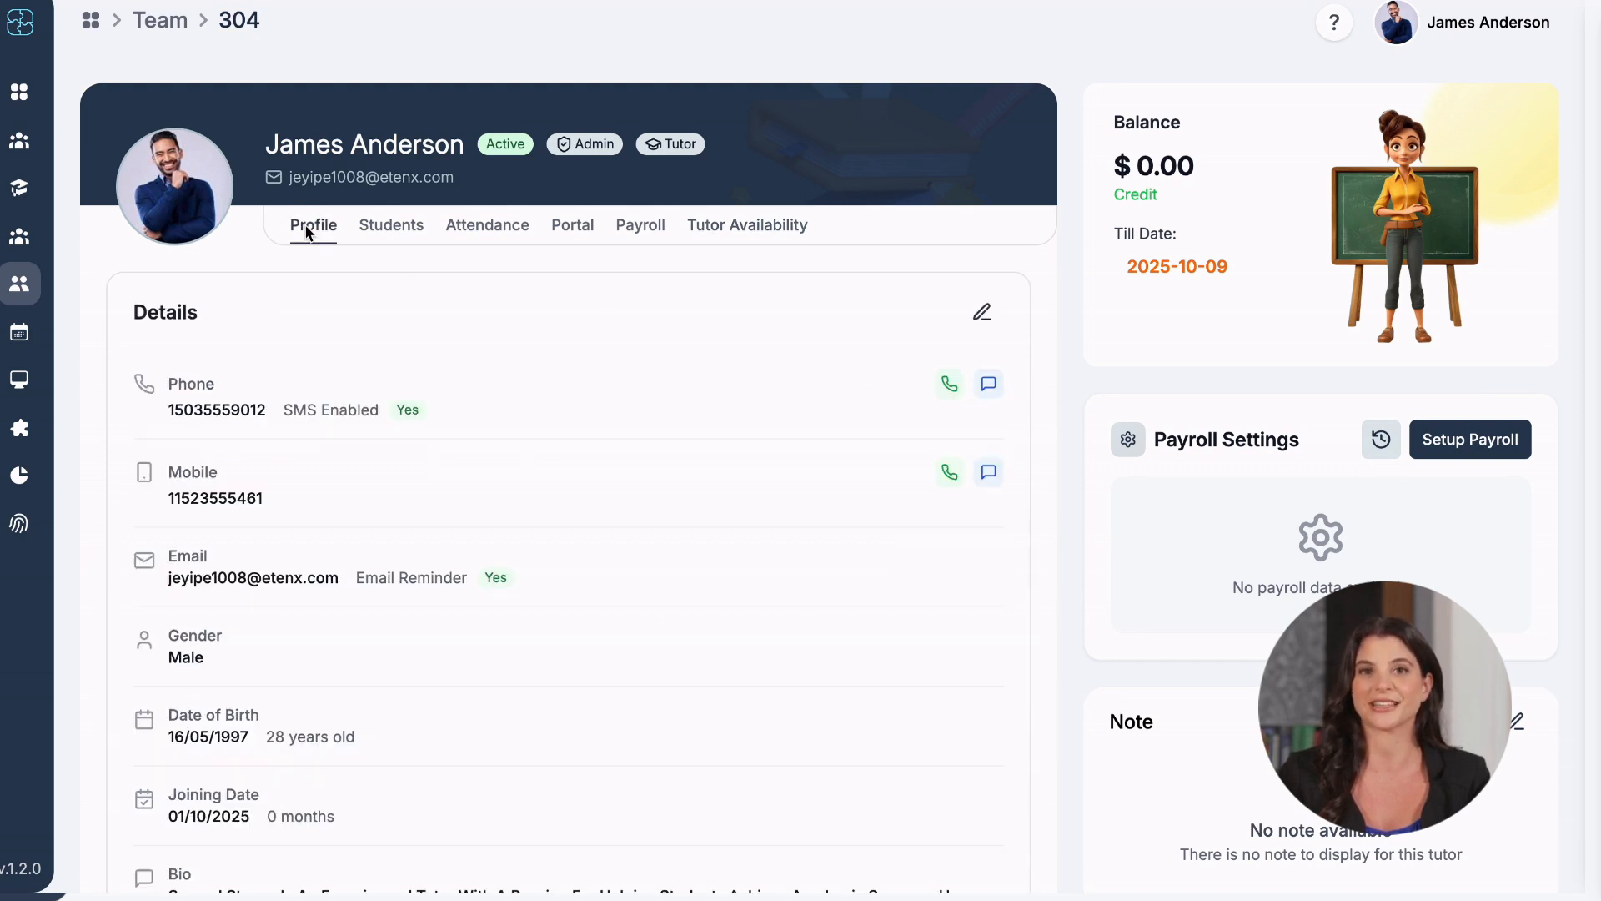
scroll(376, 442, down, 2)
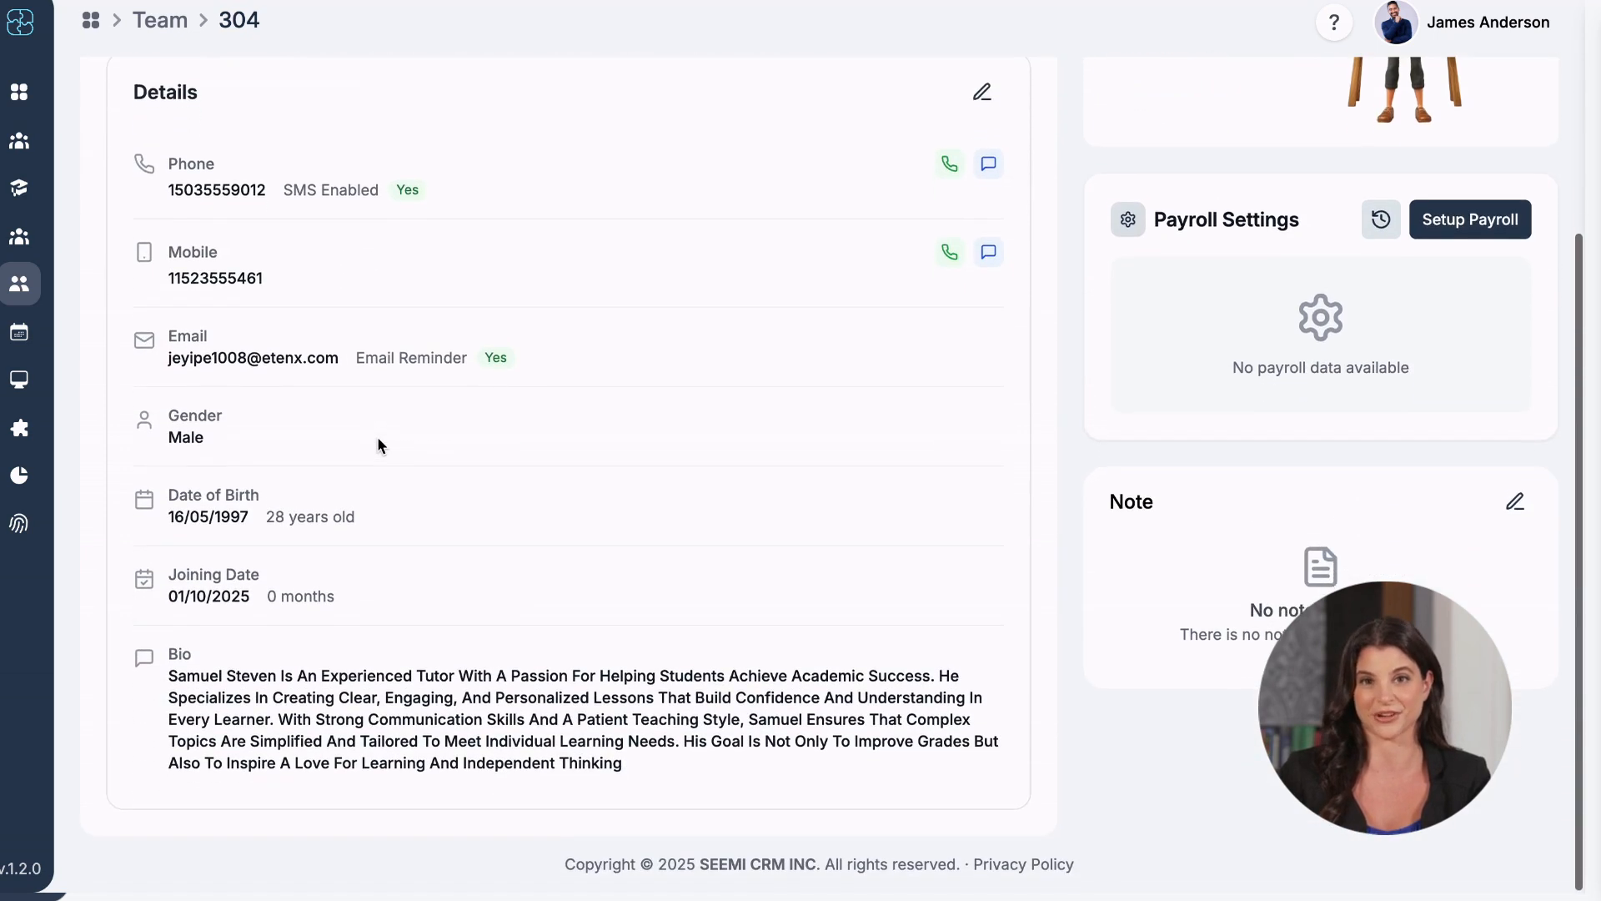
scroll(378, 443, up, 2)
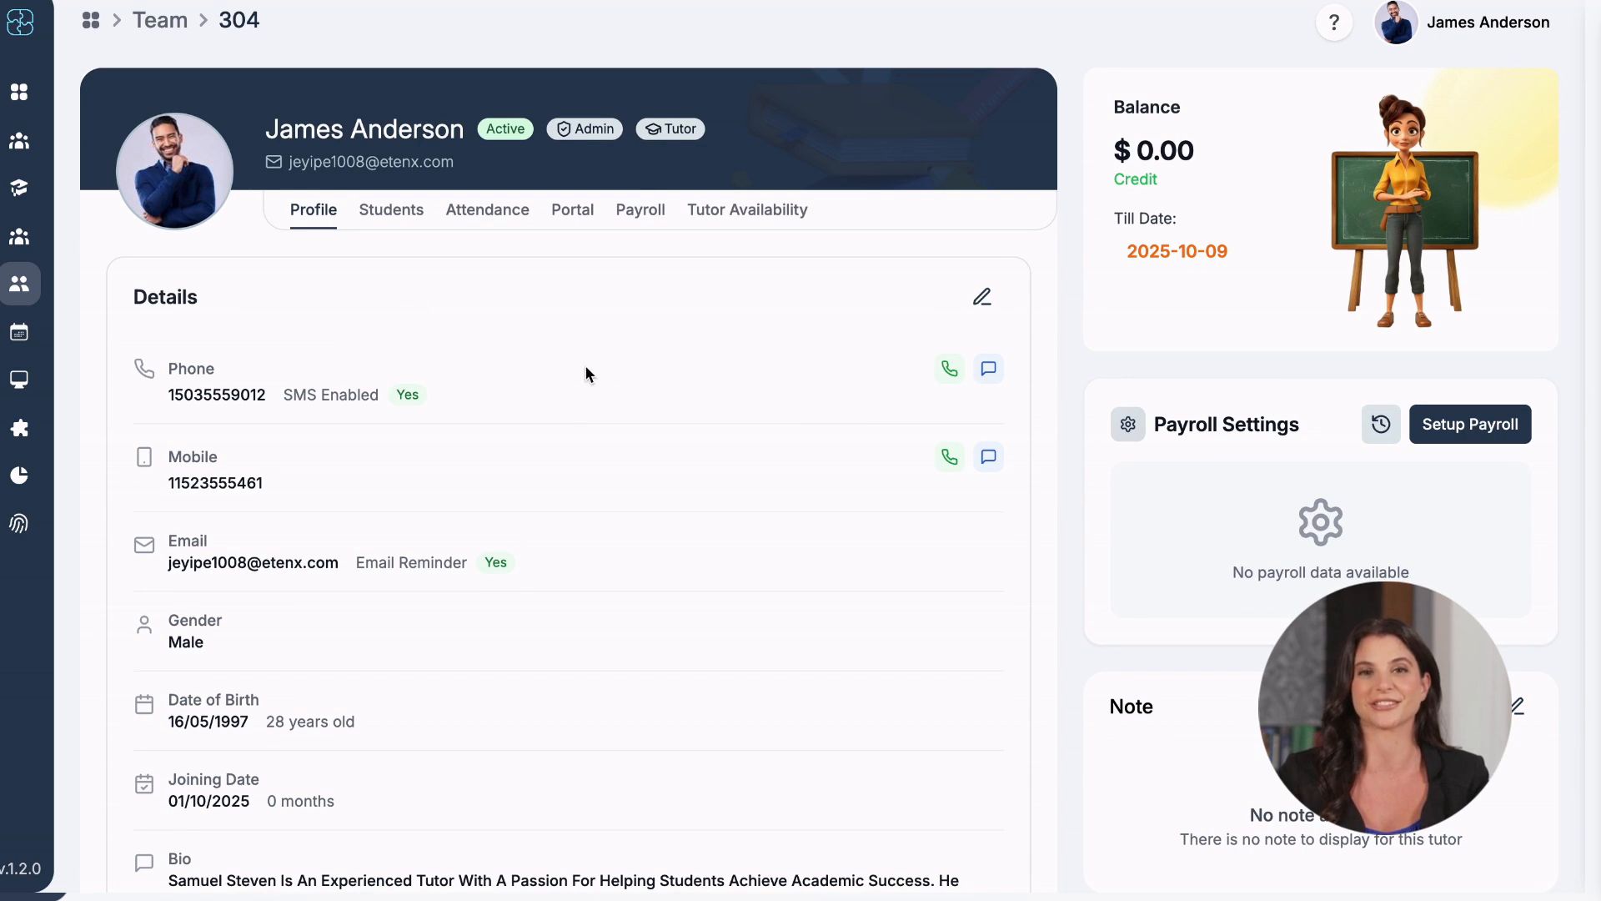
- Review the list of students assigned to the tutor
click(412, 213)
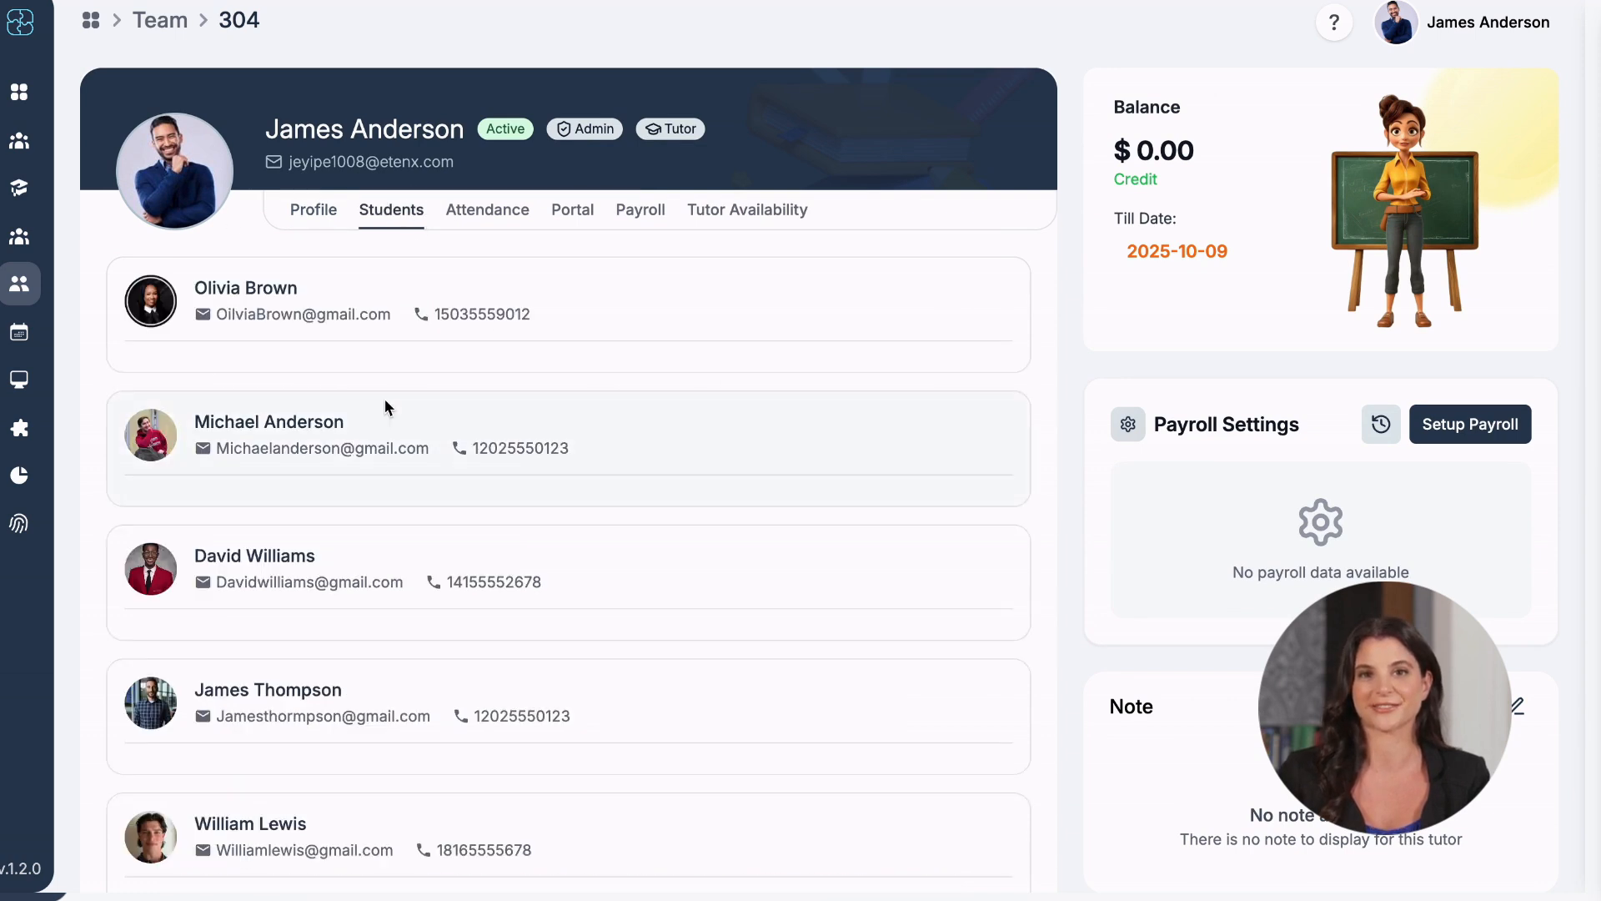
scroll(386, 407, down, 2)
scroll(384, 399, up, 2)
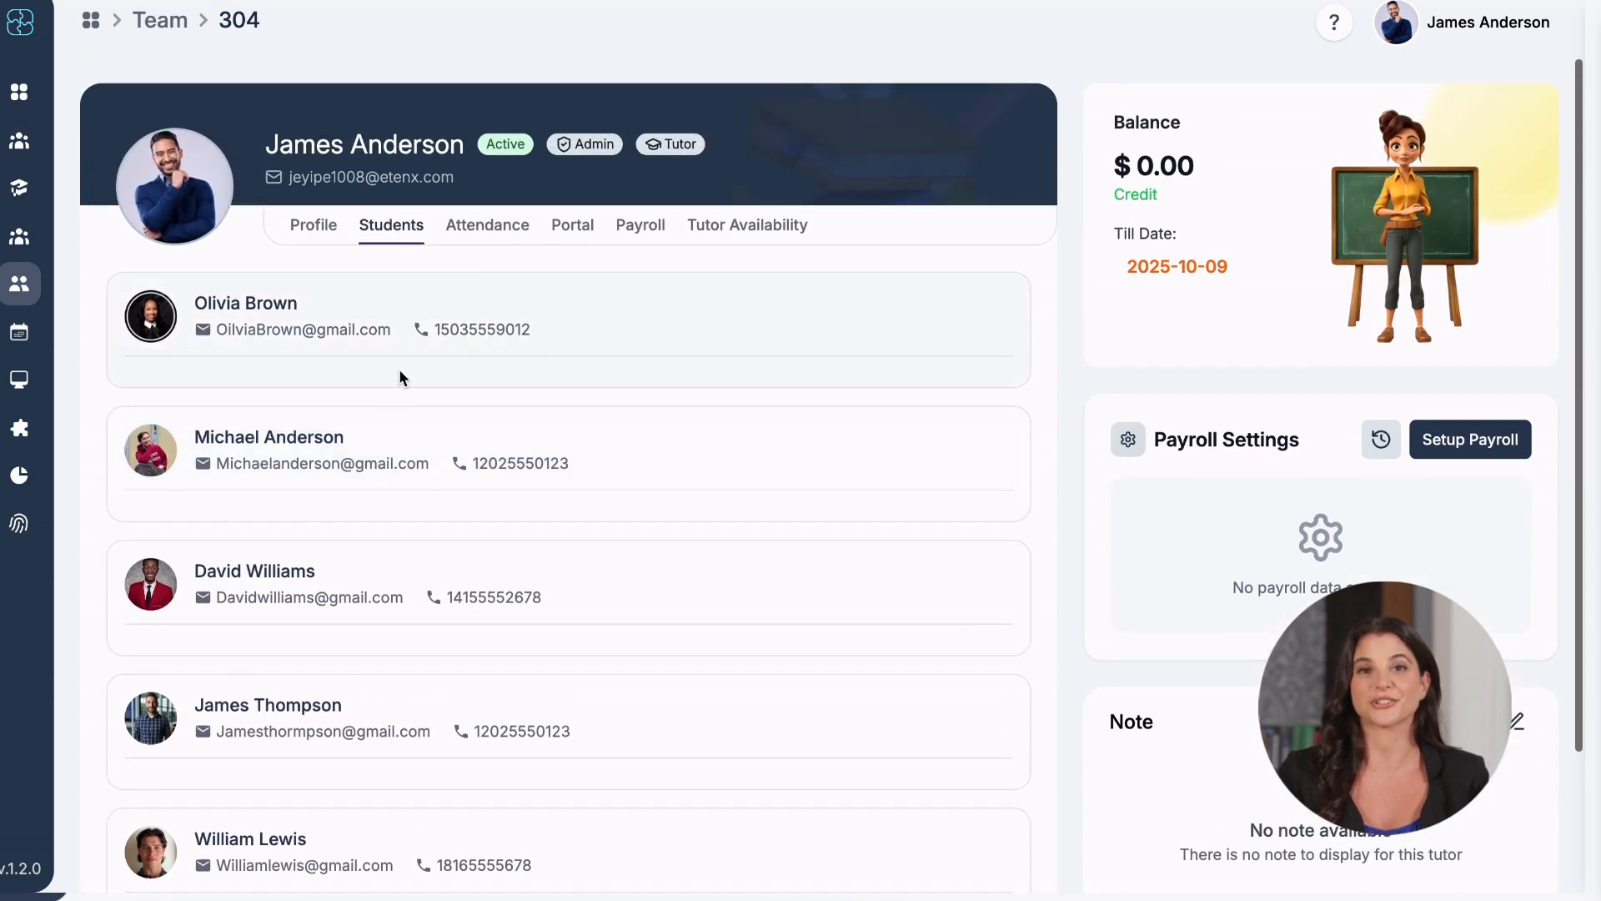
- Review the tutor's October 2025 attendance of 14 lessons
click(484, 224)
scroll(458, 546, down, 3)
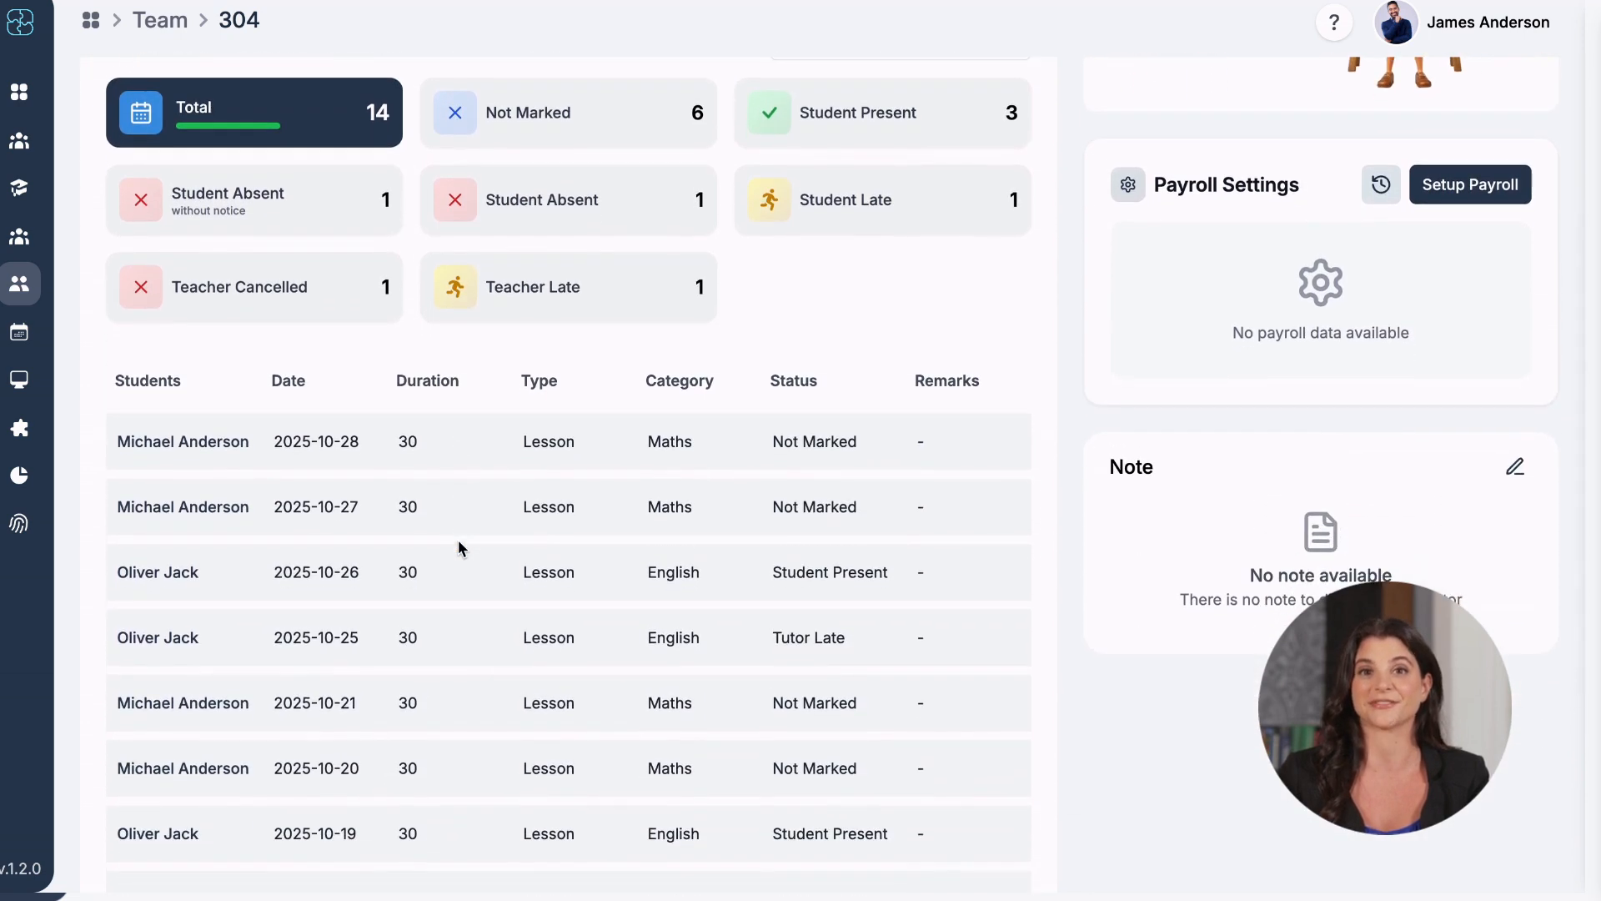
scroll(458, 547, down, 1)
scroll(458, 546, down, 3)
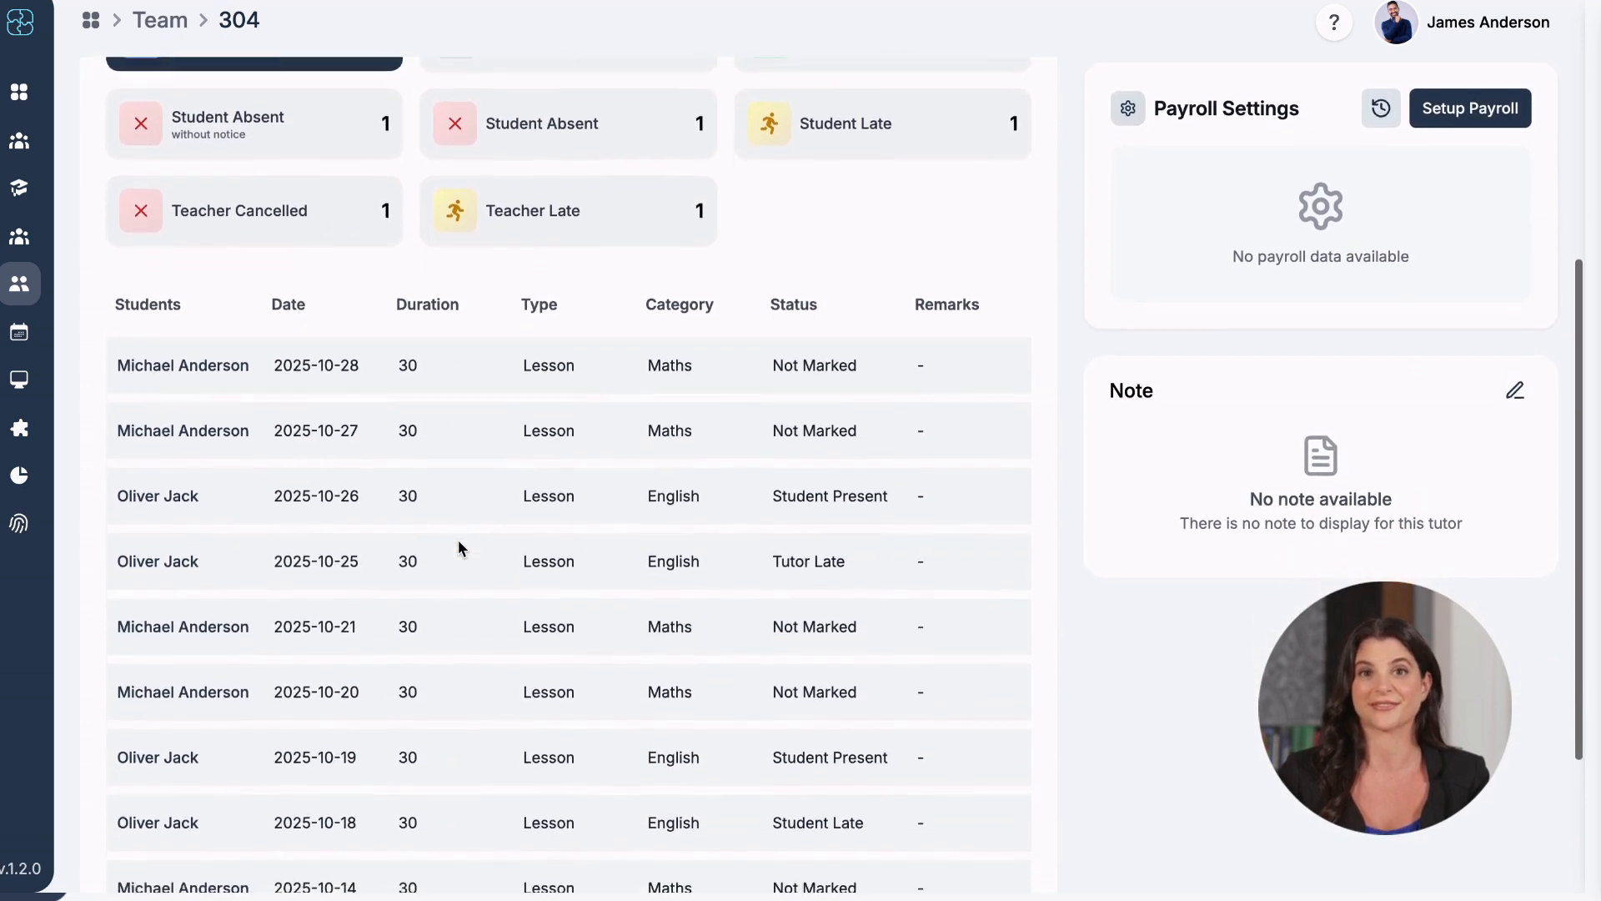
scroll(457, 548, up, 5)
scroll(458, 548, up, 2)
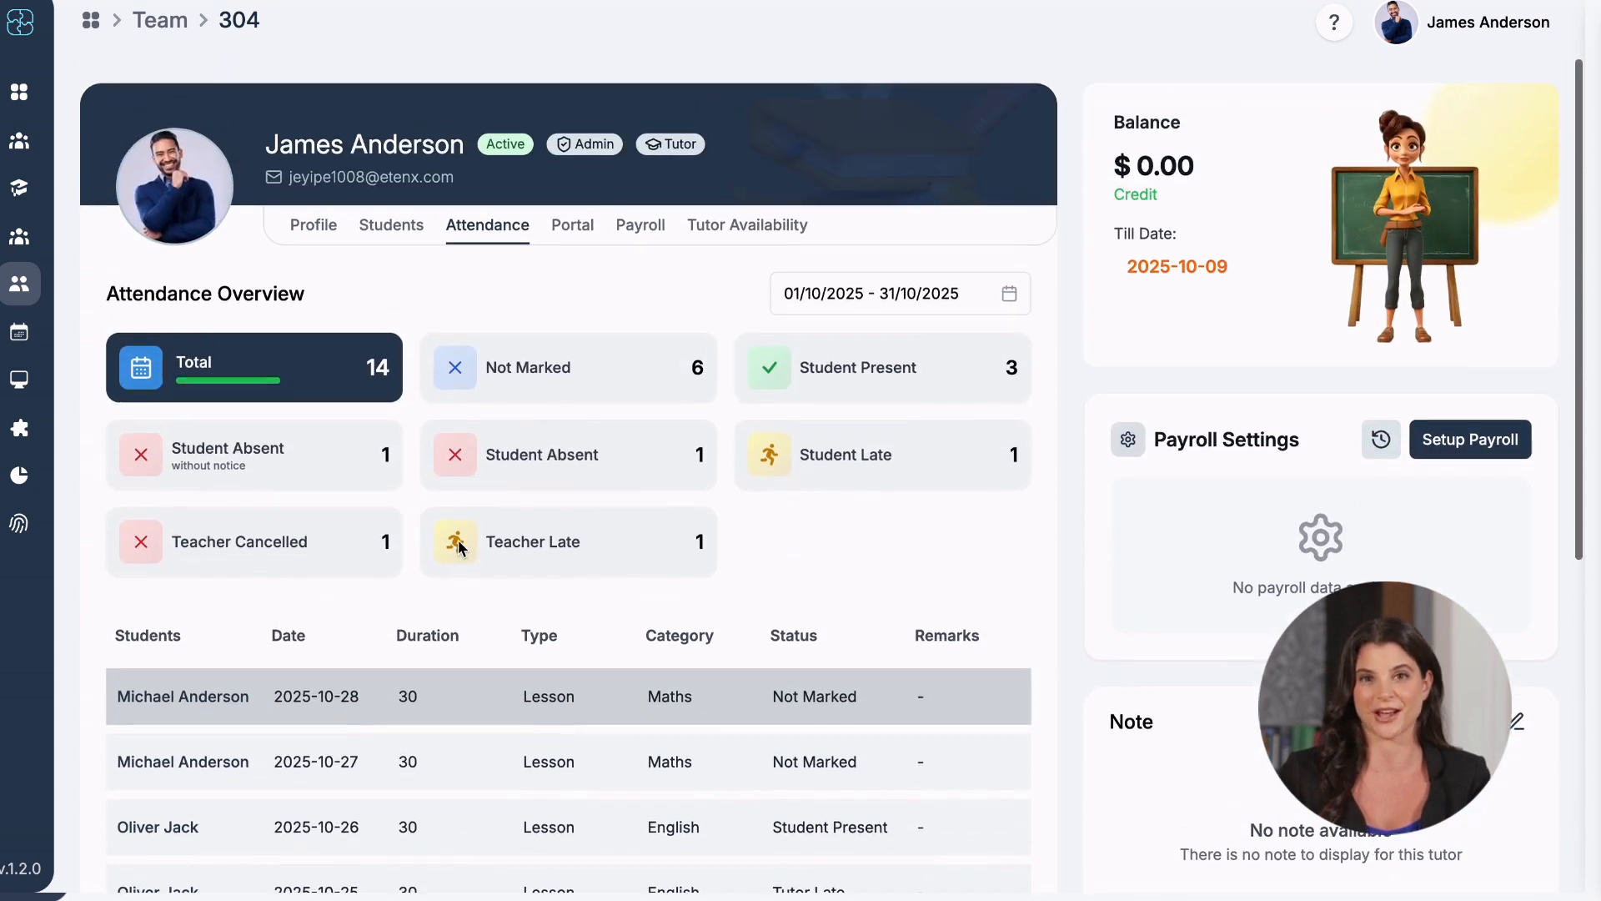
- Check the tutor's portal access options without changing anything
click(581, 231)
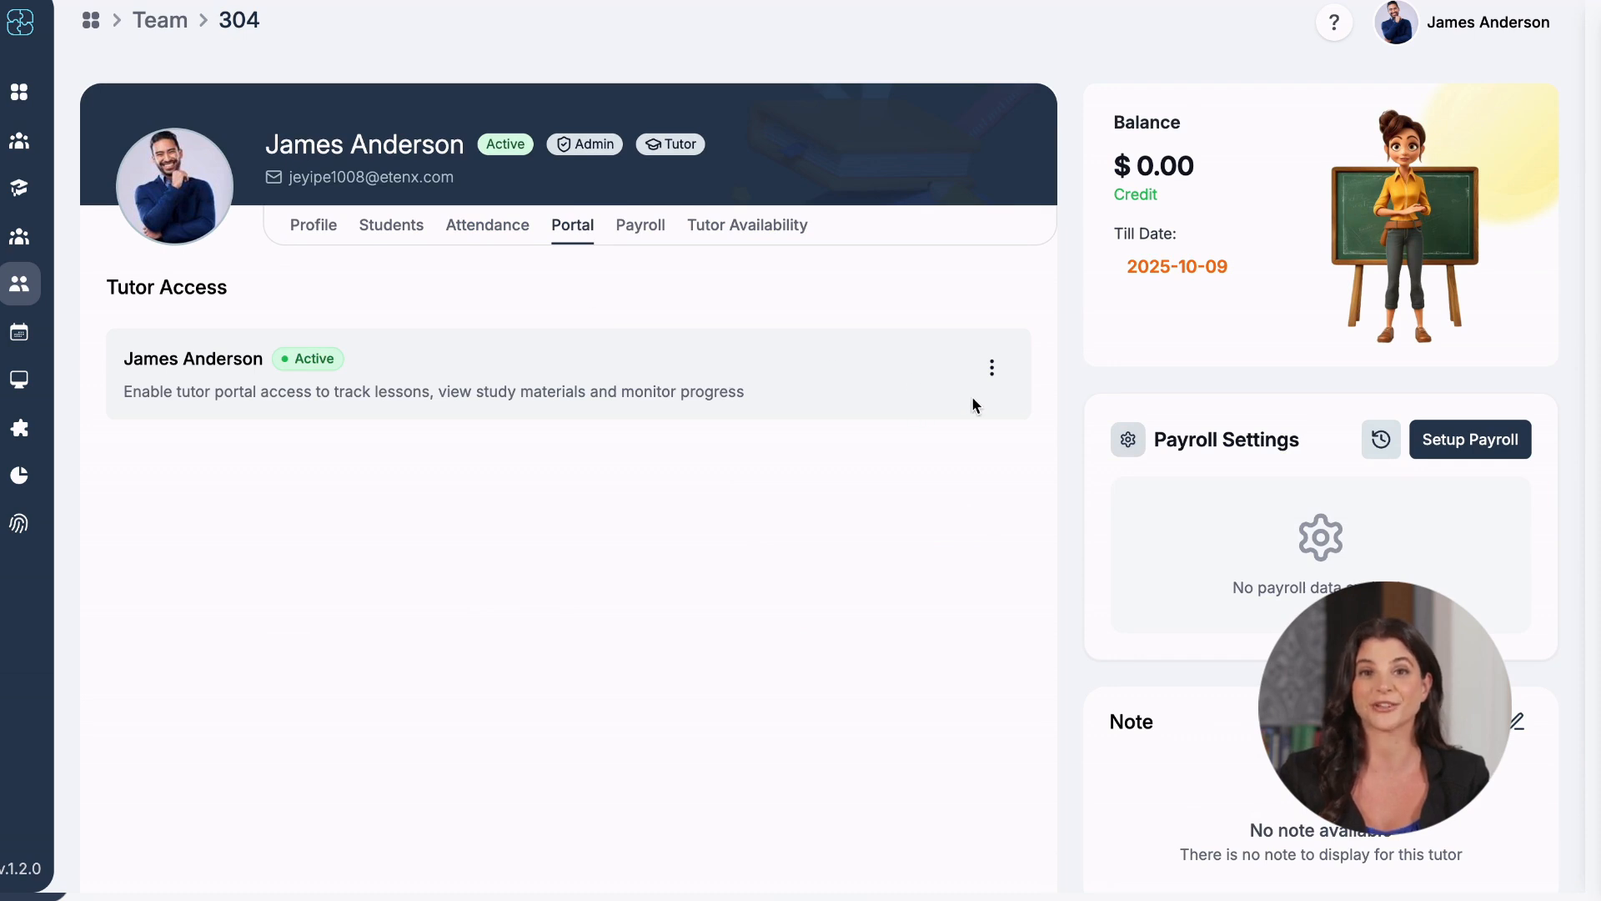
click(991, 367)
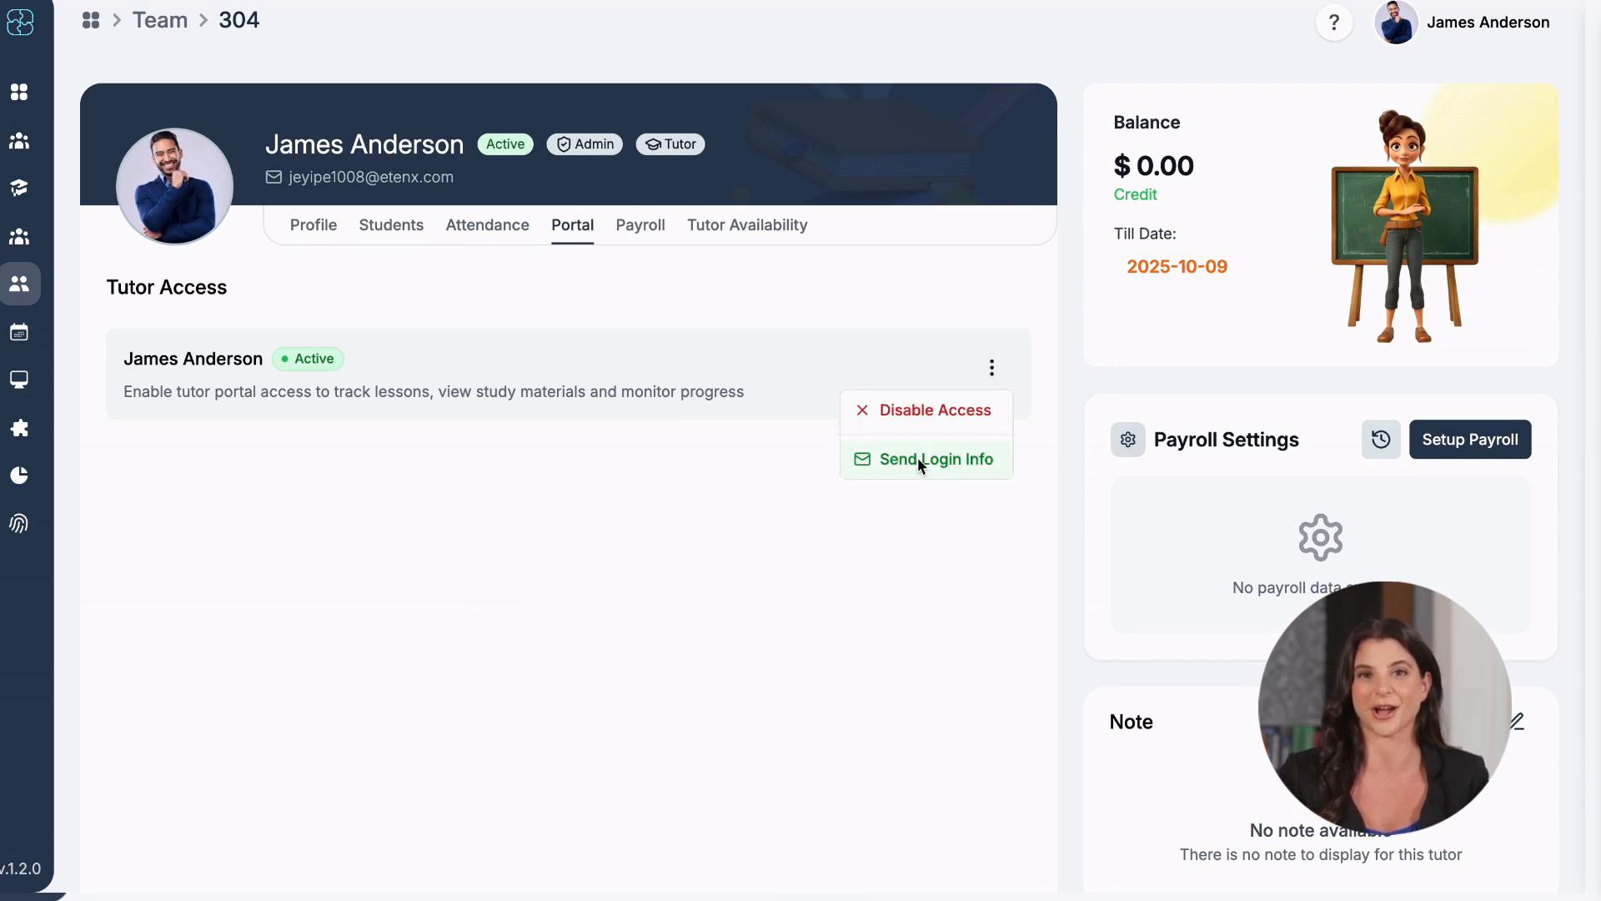
click(952, 303)
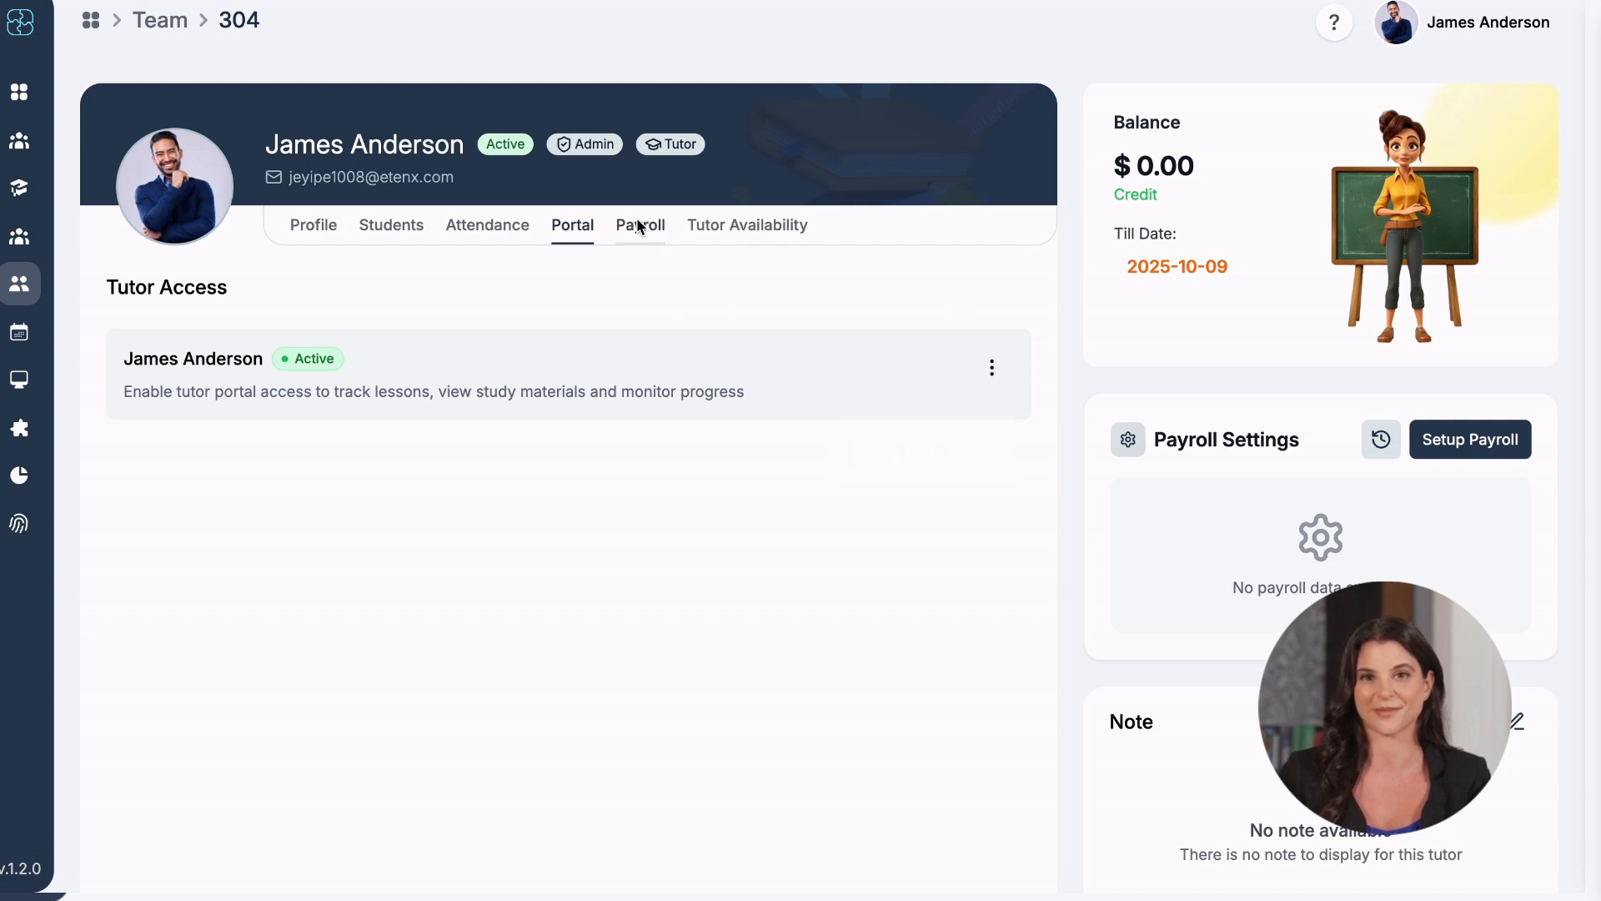
- Review the tutor's availability settings, leaving Buffer Time and new availability slots unchanged
click(748, 227)
click(642, 371)
click(643, 337)
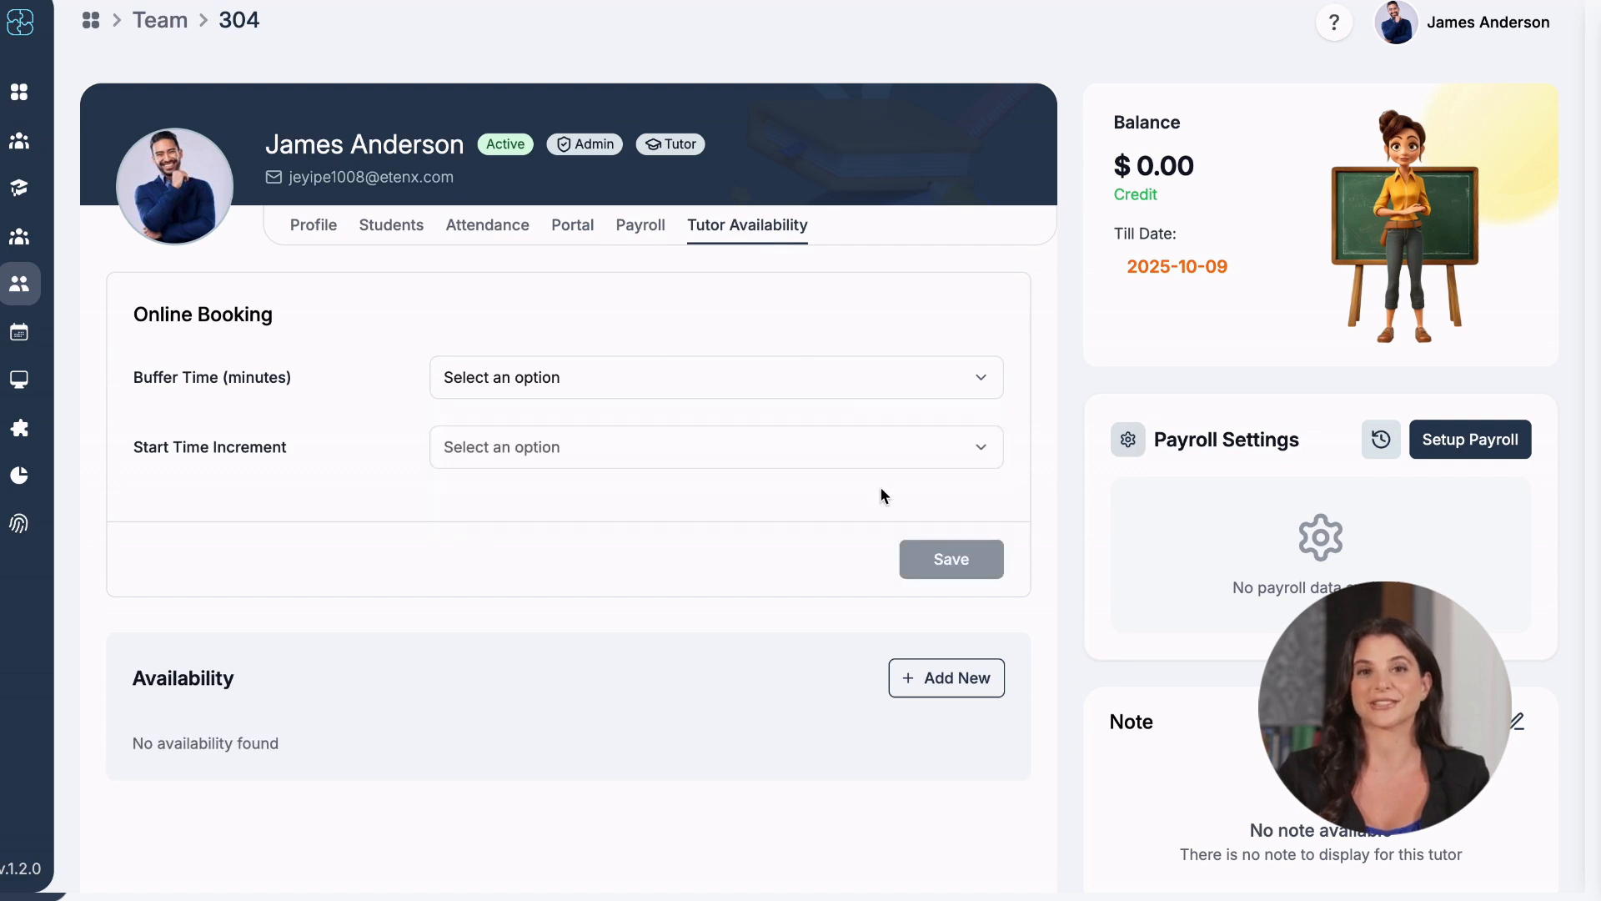
click(936, 676)
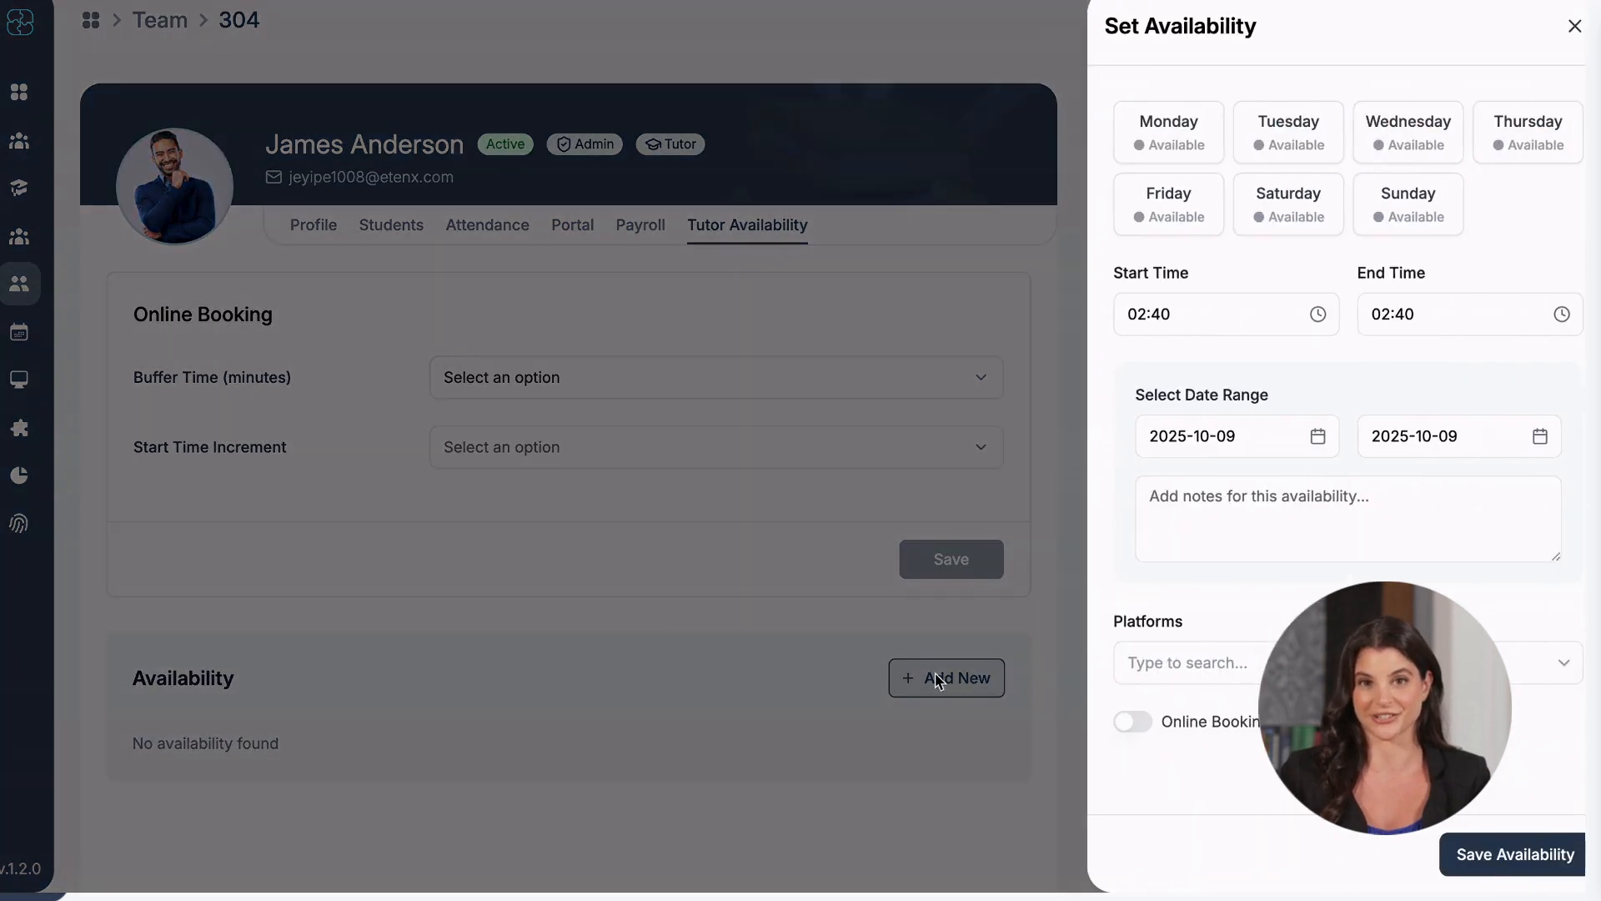
click(725, 570)
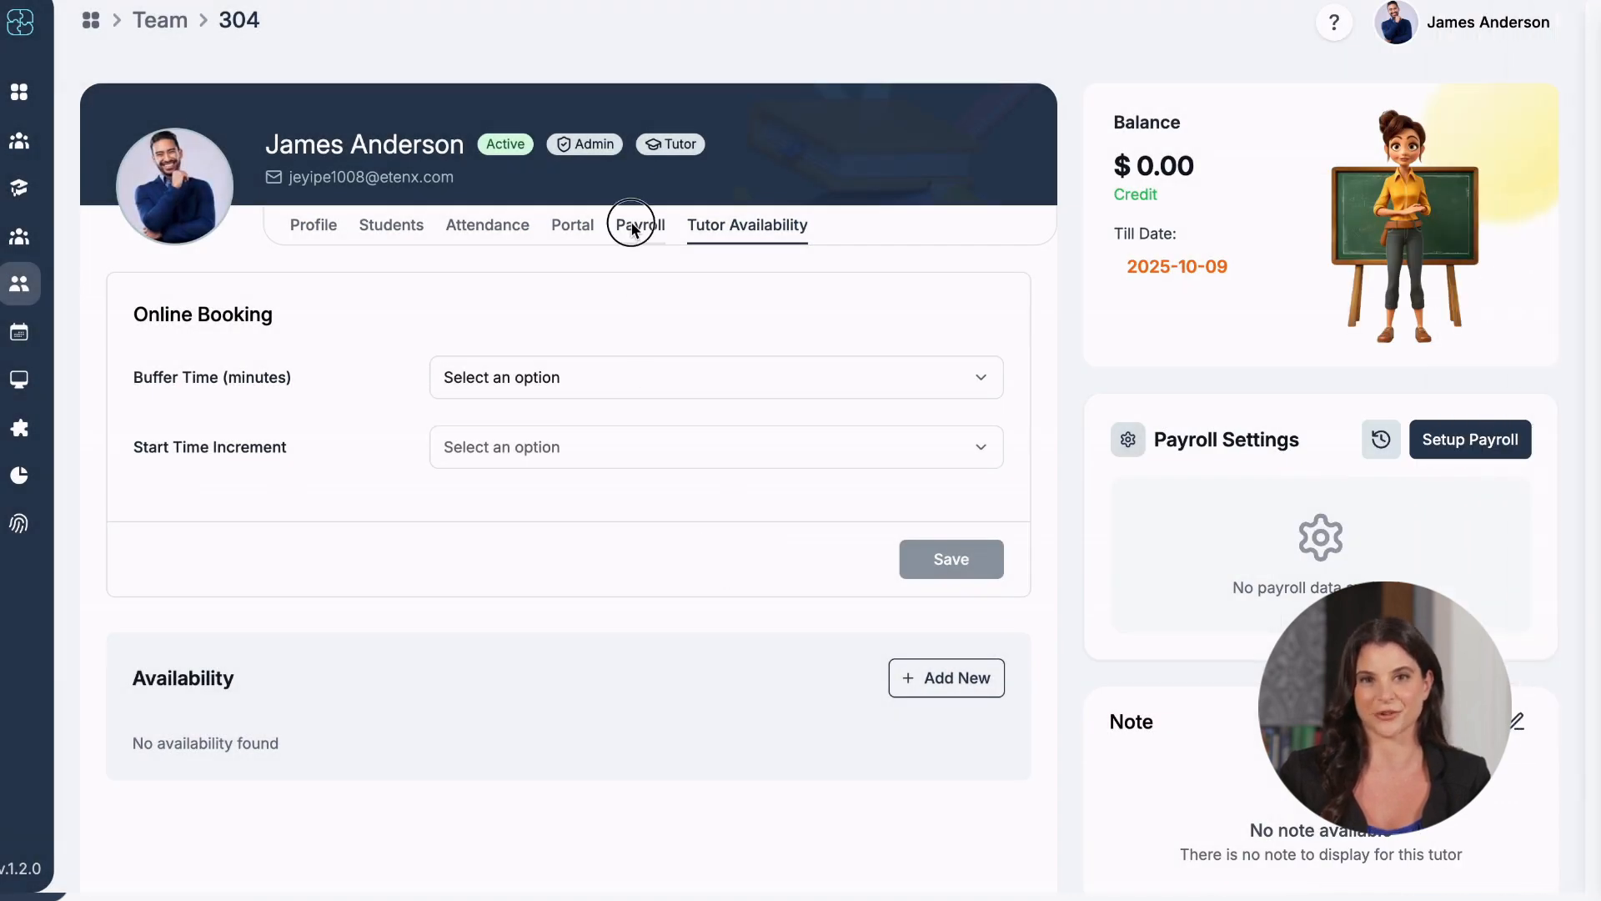
- Review the tutor's payroll transactions
click(634, 230)
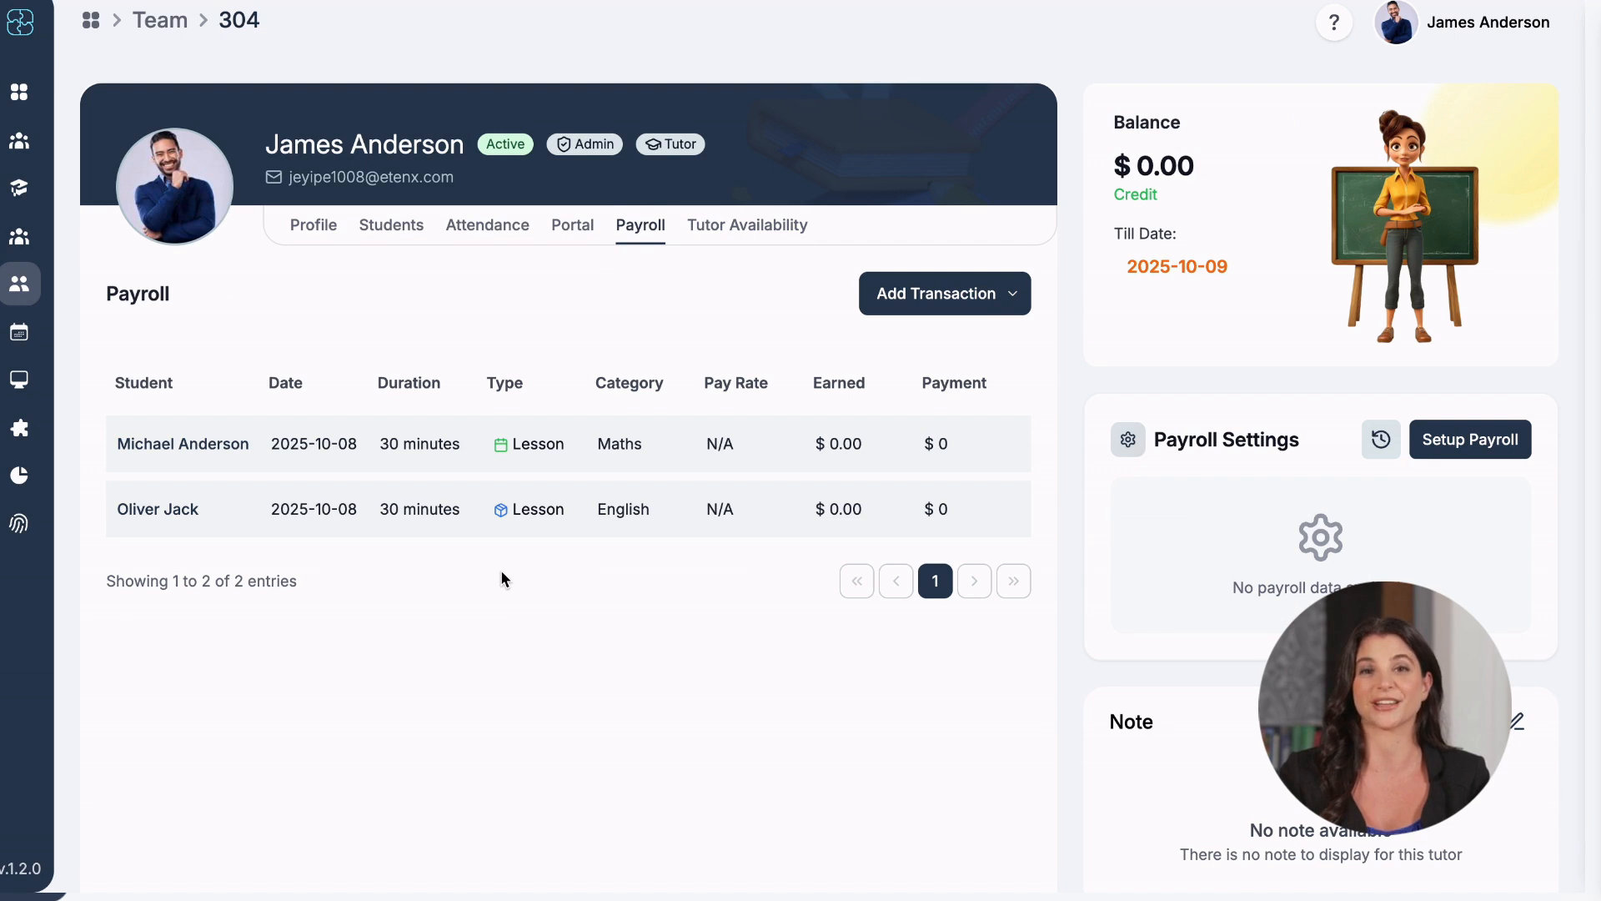
scroll(501, 574, down, 1)
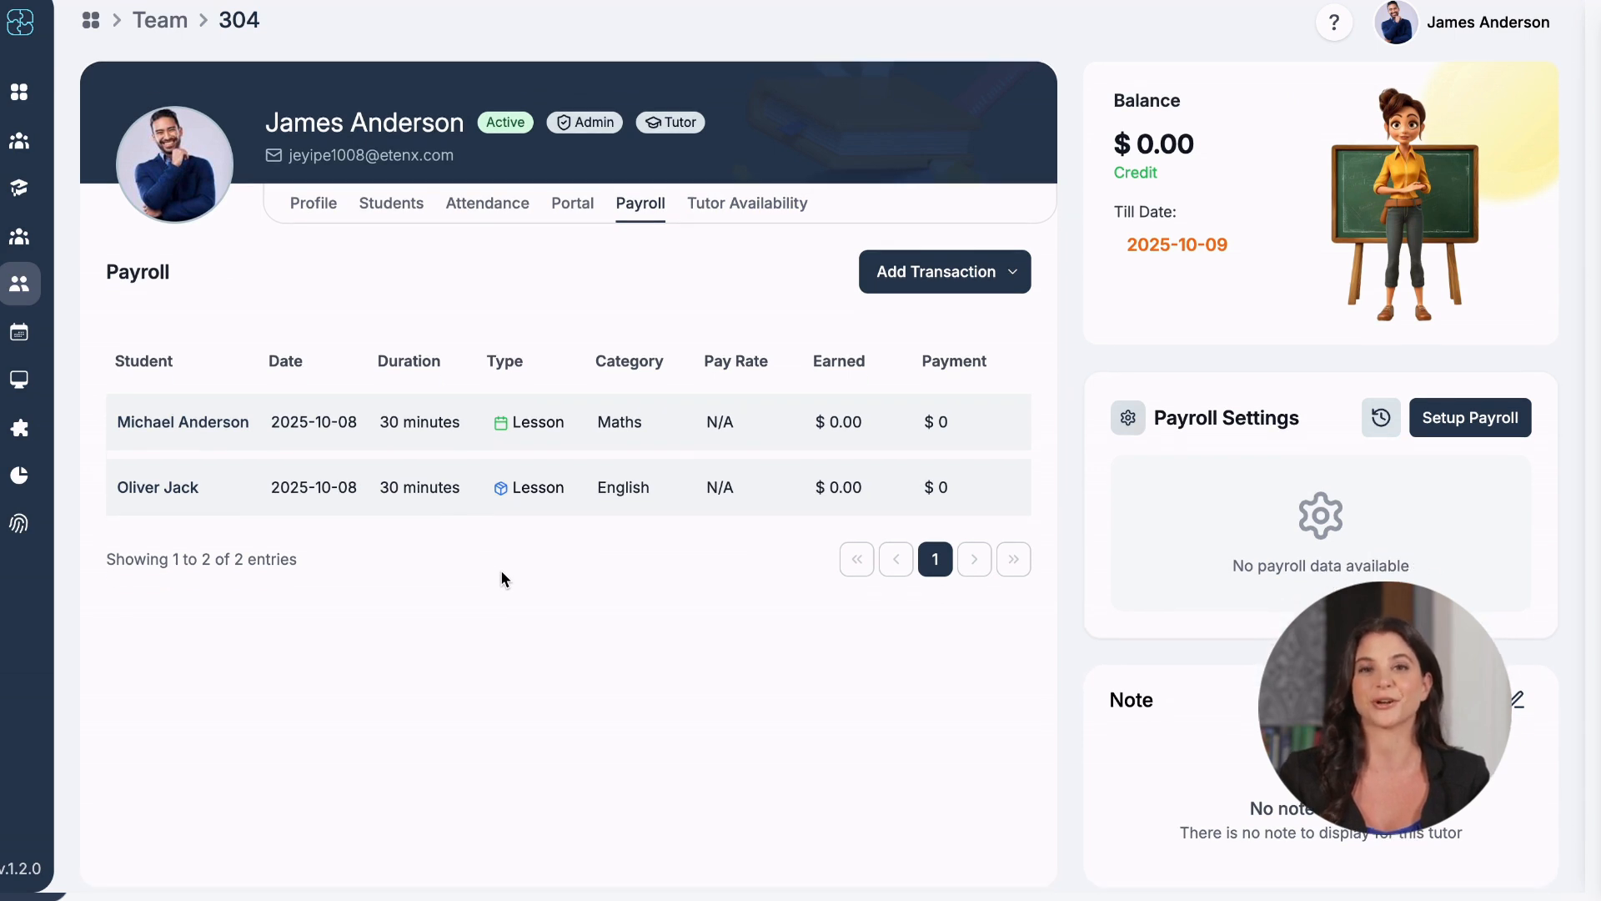
scroll(657, 452, right, 4)
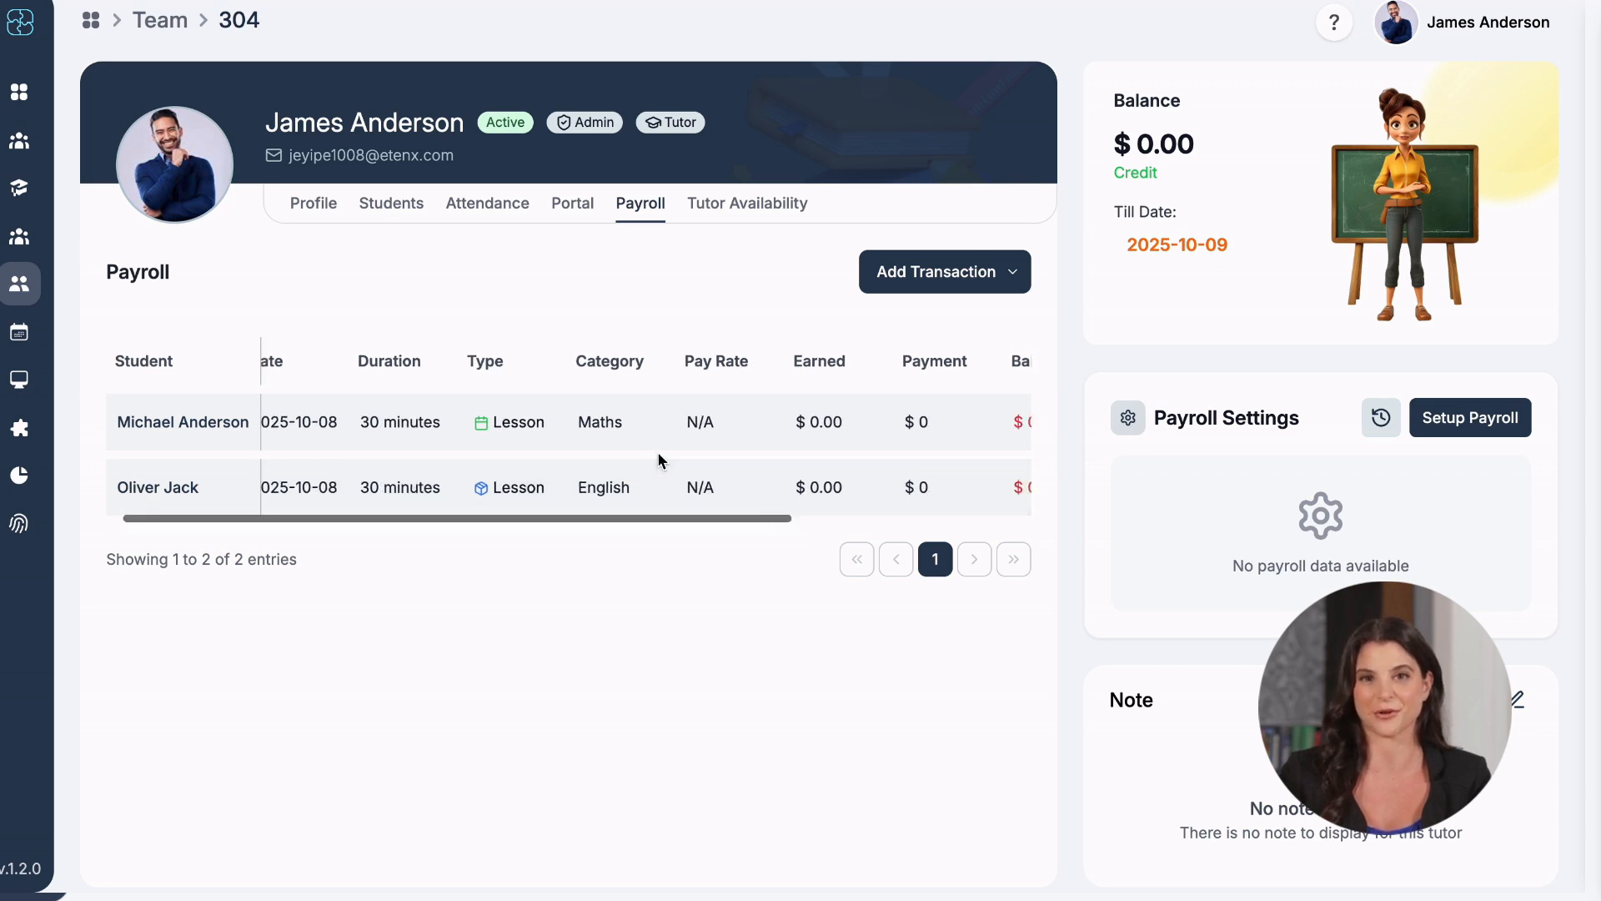
scroll(657, 451, right, 3)
scroll(657, 452, left, 4)
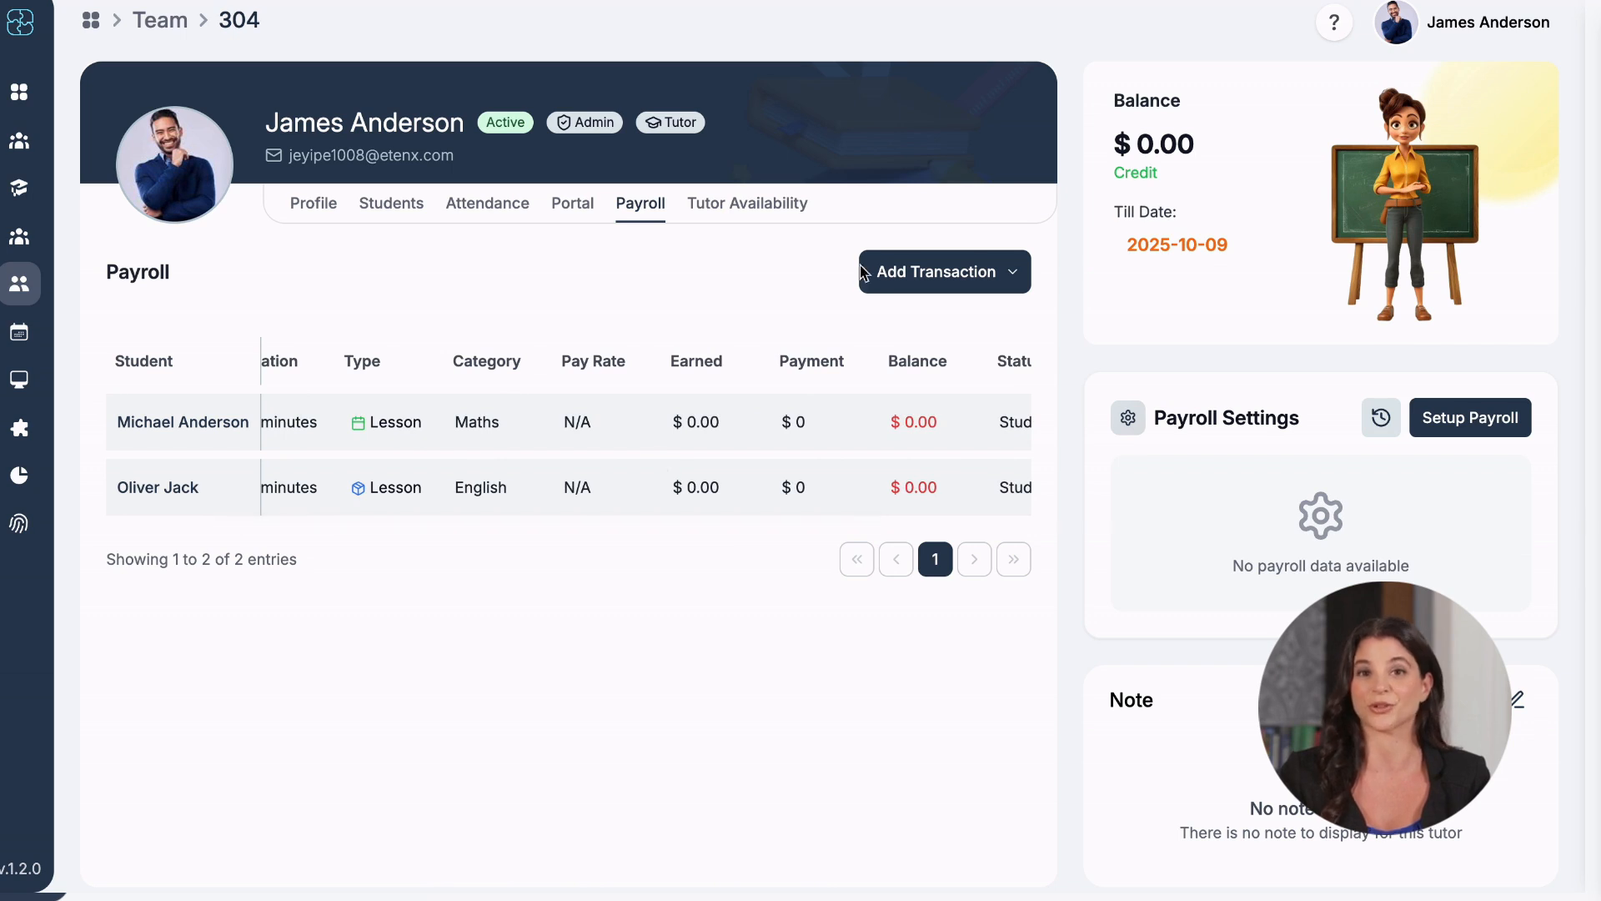
- Start adding a payroll payment, cancel it, and return to the tutor's profile
click(936, 271)
click(914, 332)
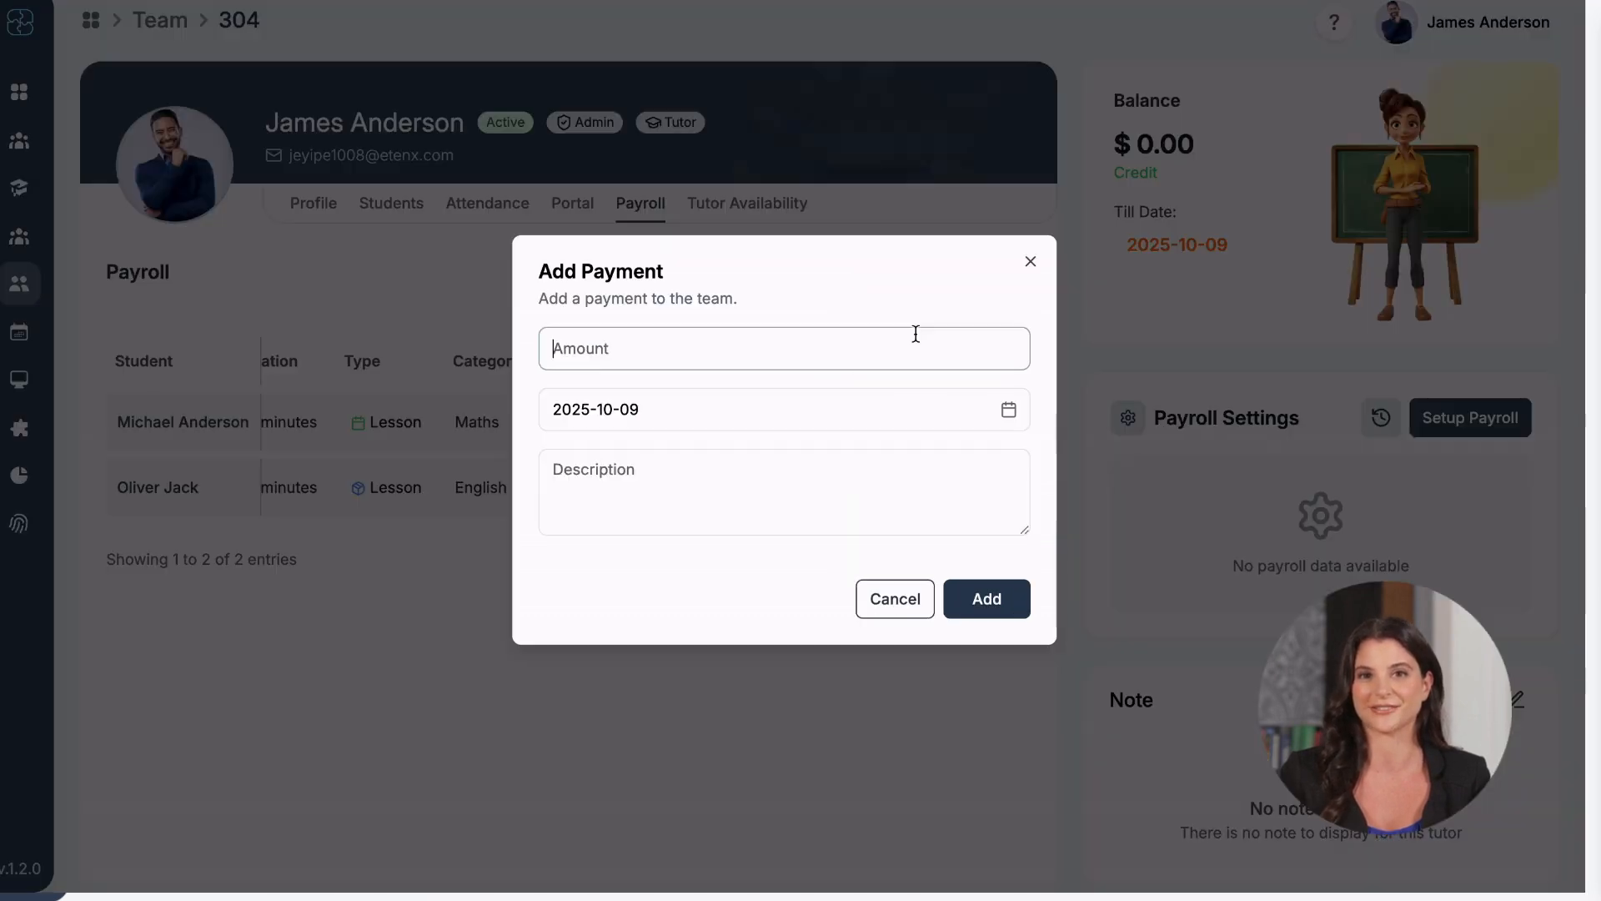
click(878, 599)
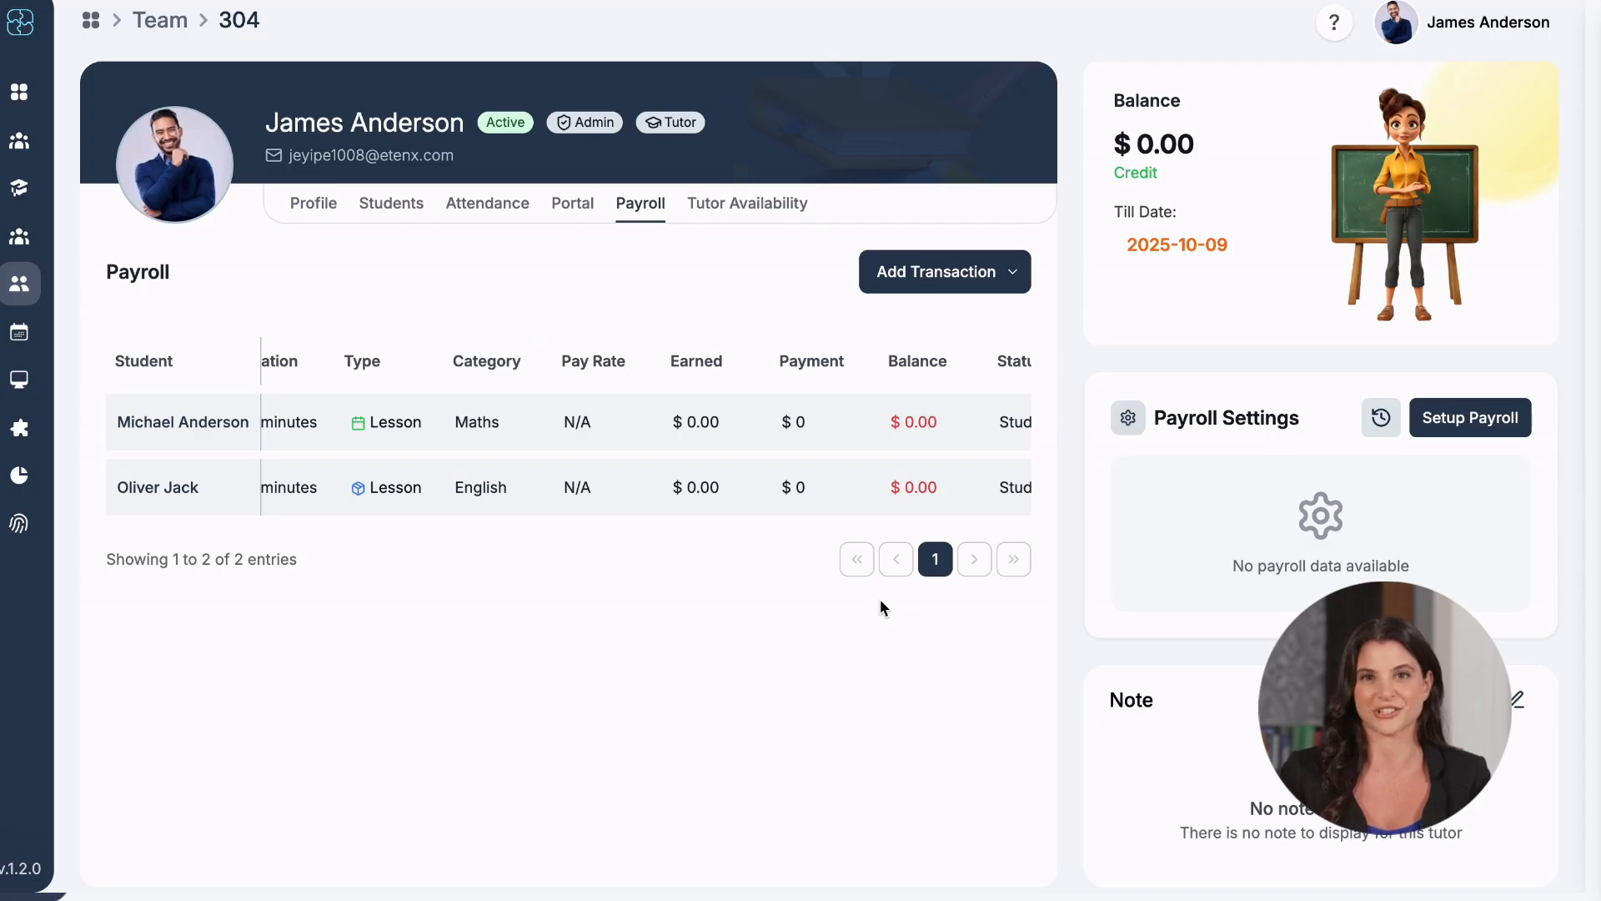
scroll(687, 636, up, 1)
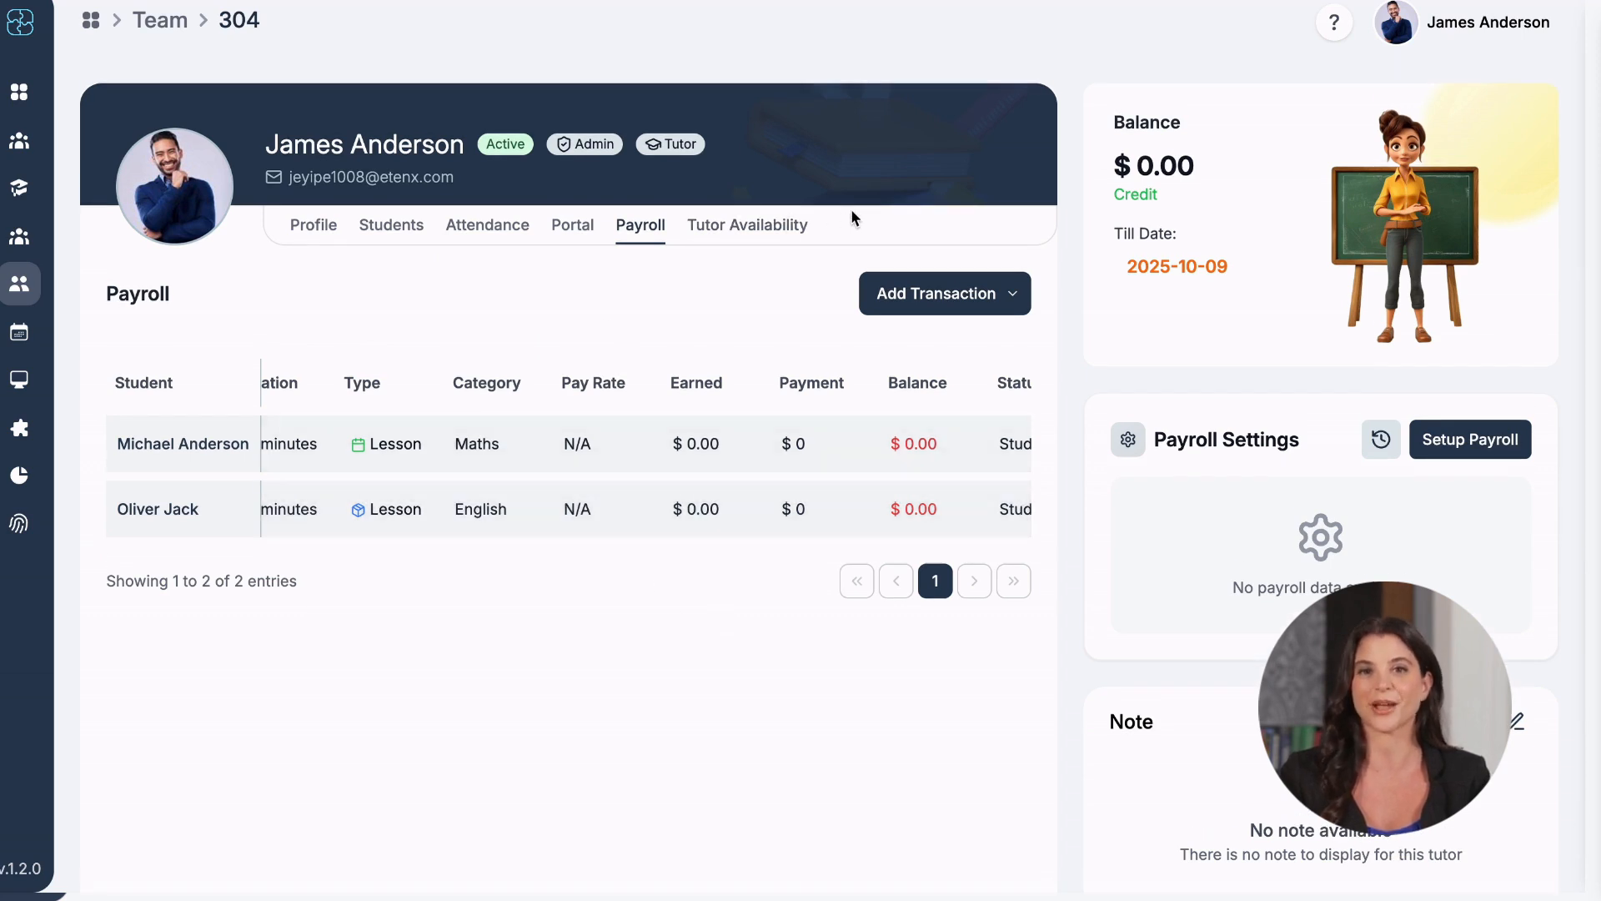
click(298, 226)
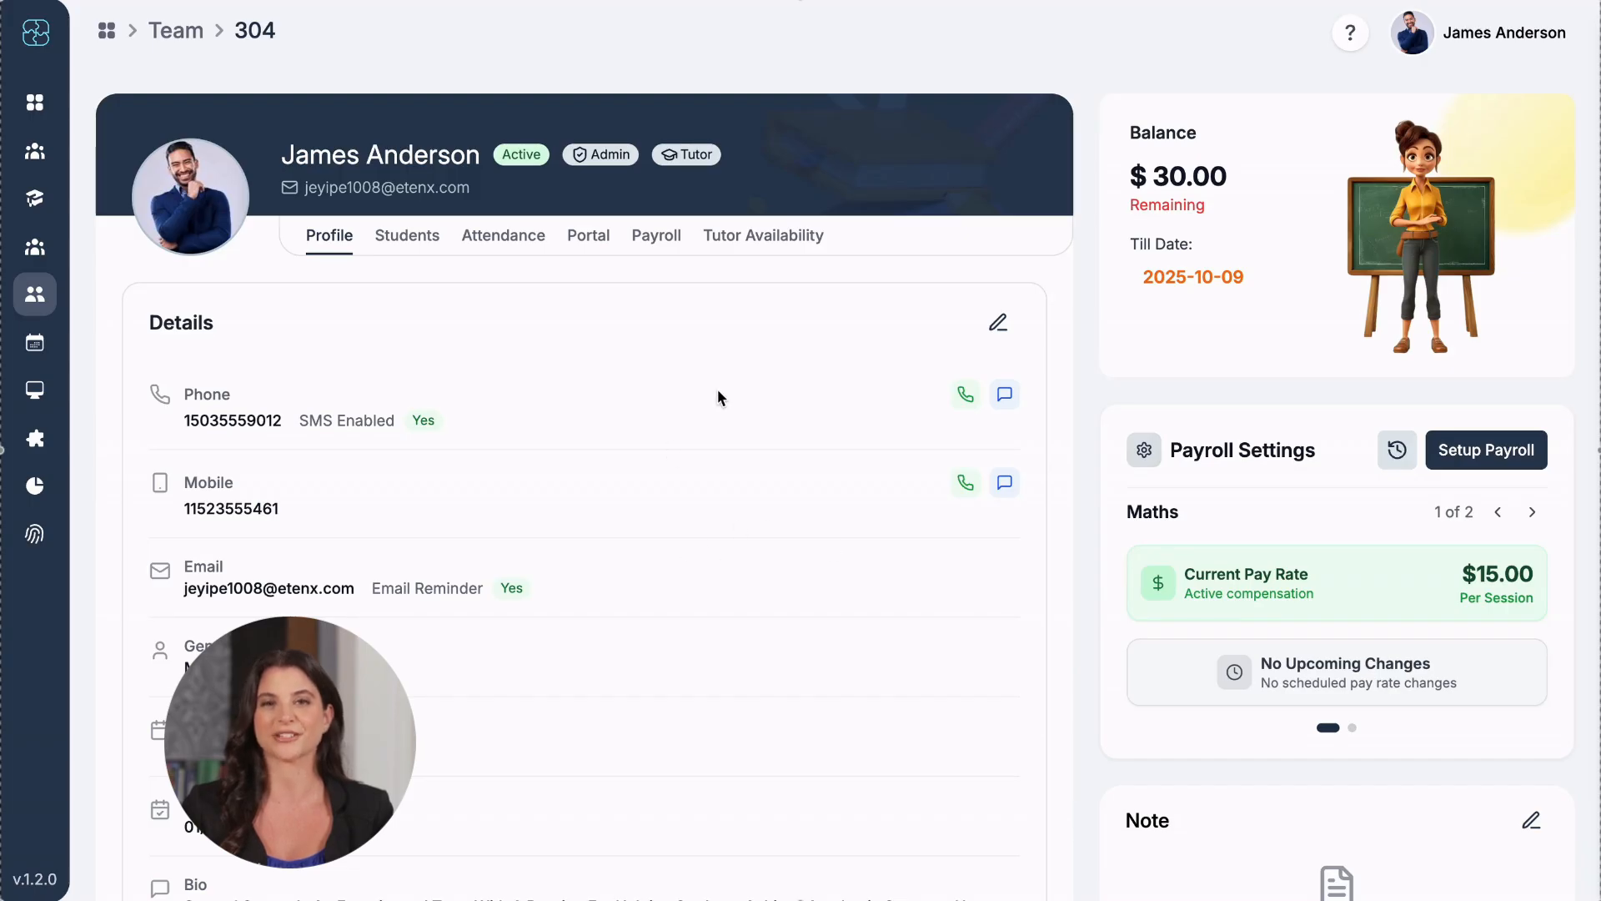
- Check the tutor's Maths pay-rate billing history on the Payroll tab
click(658, 236)
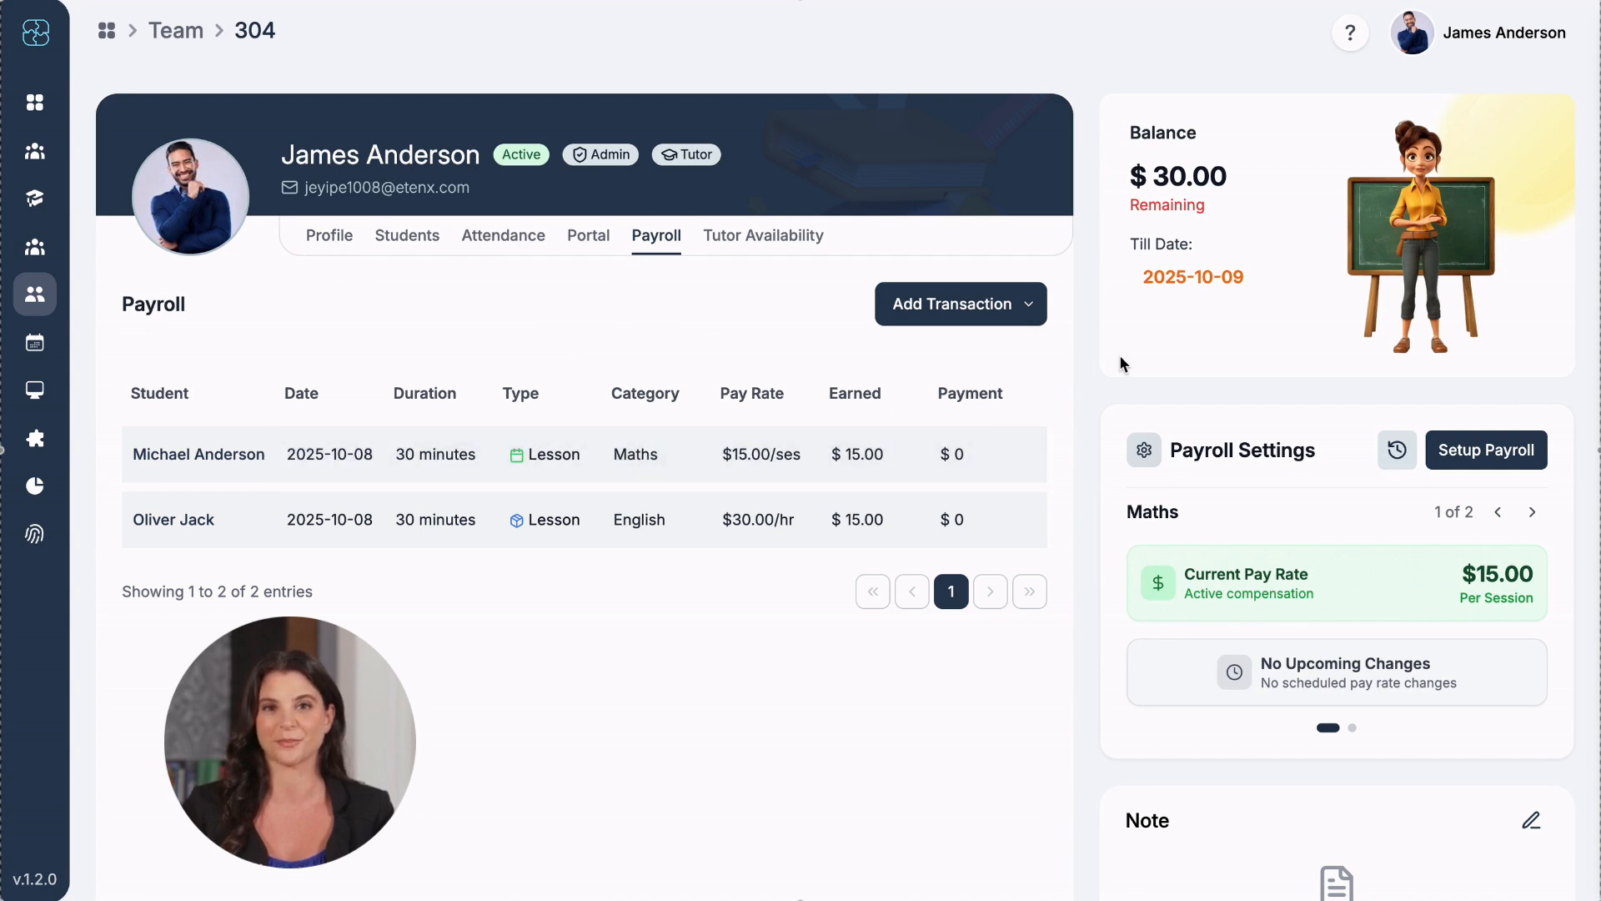
click(1396, 448)
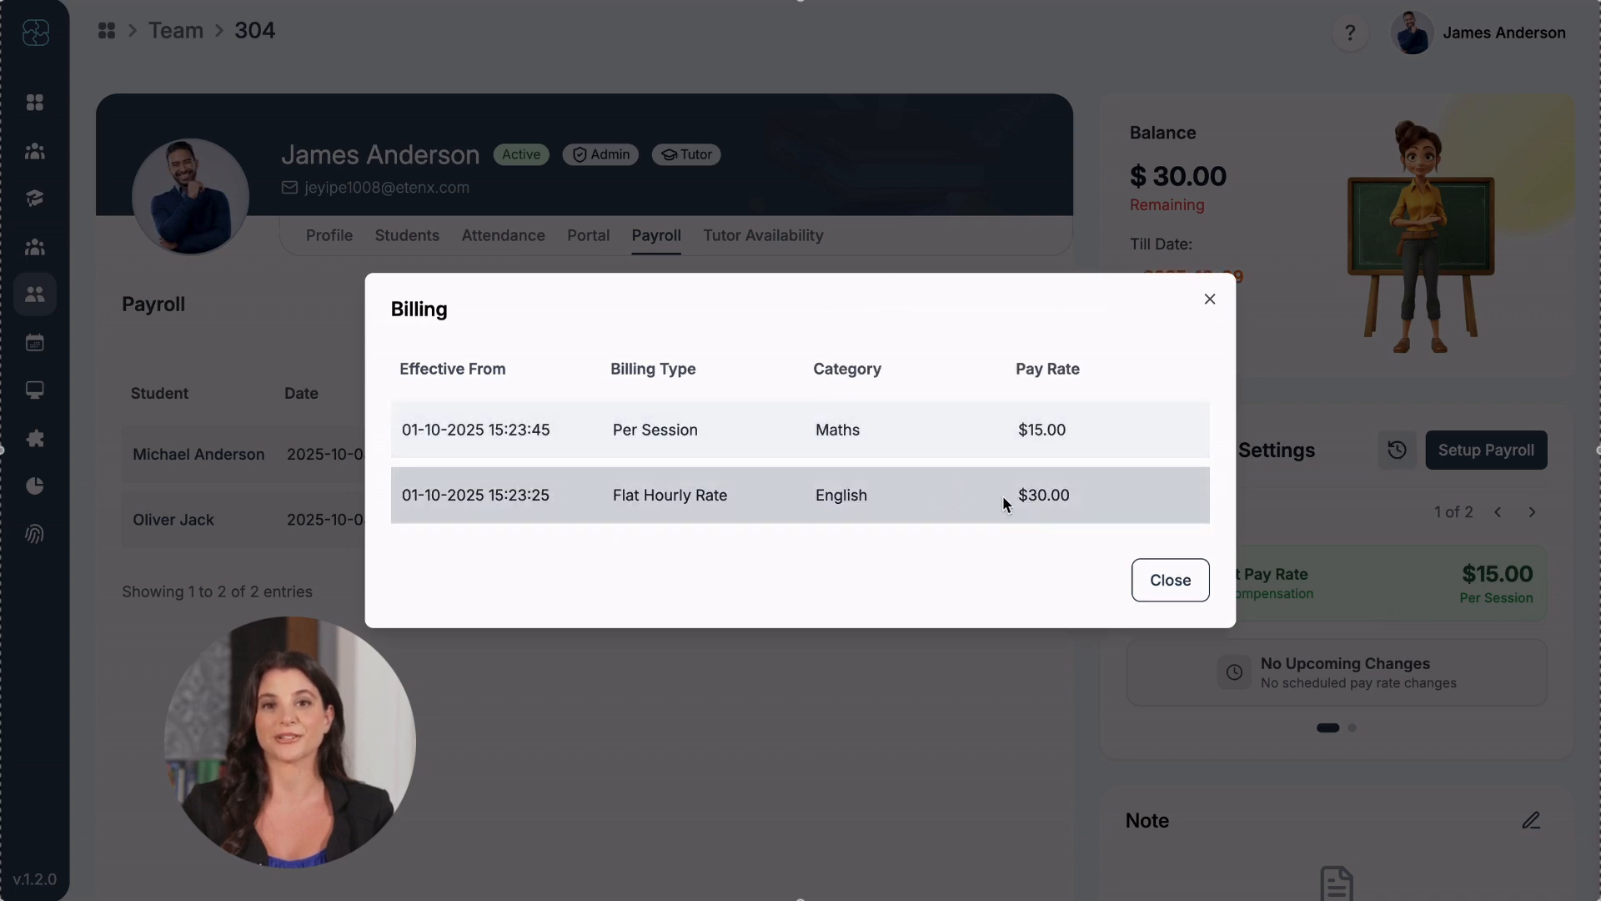
click(1165, 582)
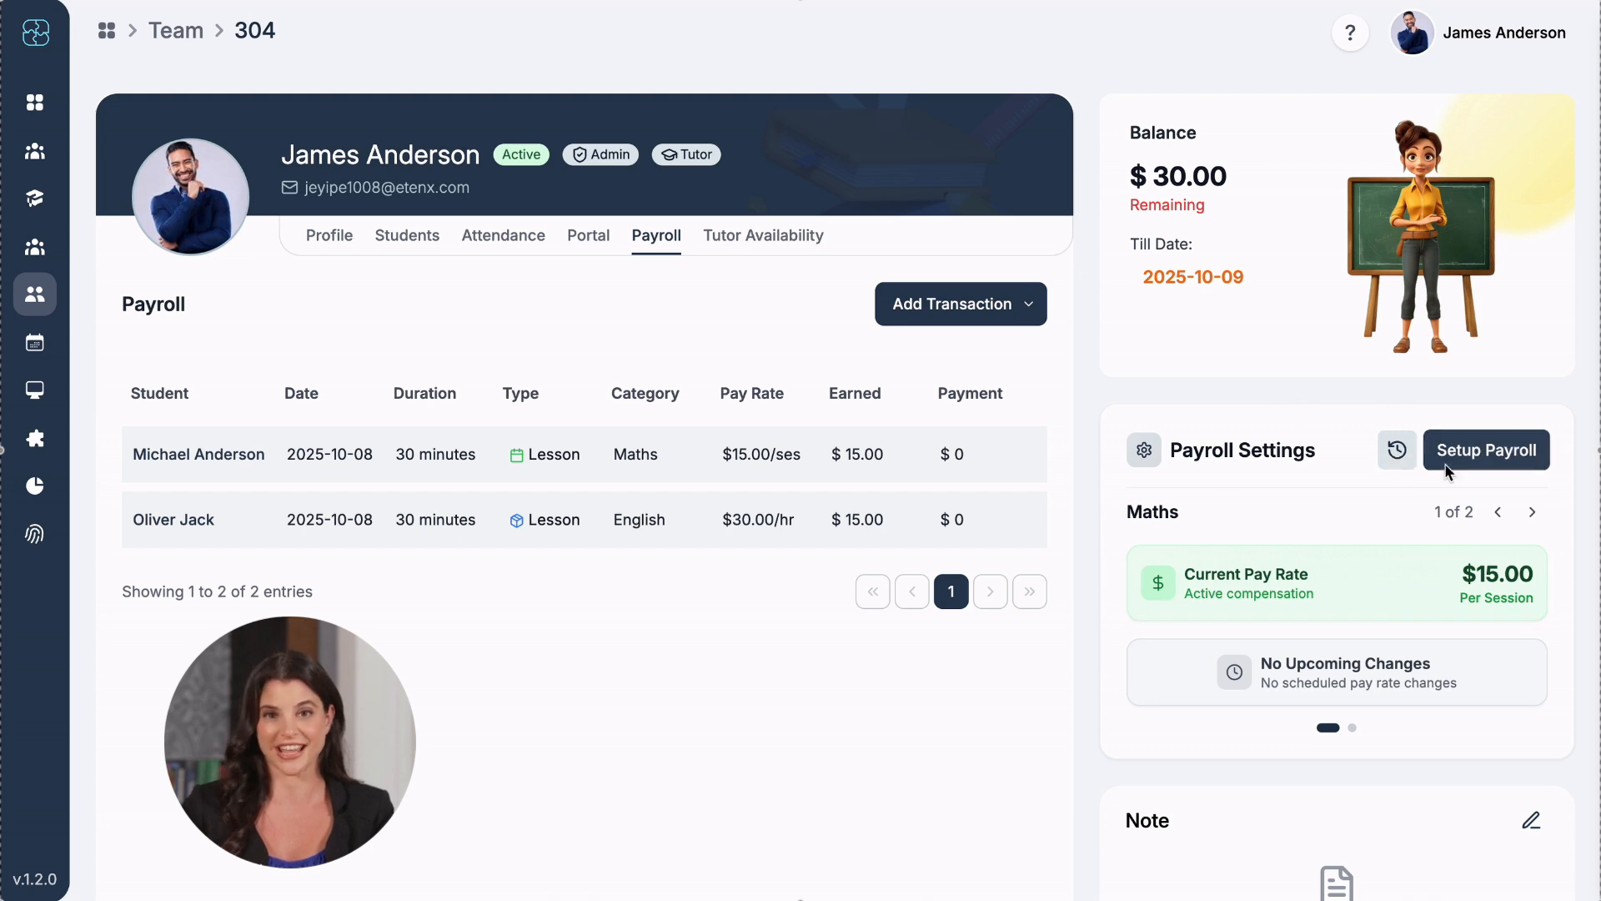
- Try a Flat Hourly Rate pay type in Setup Payroll, then discard it
click(1485, 457)
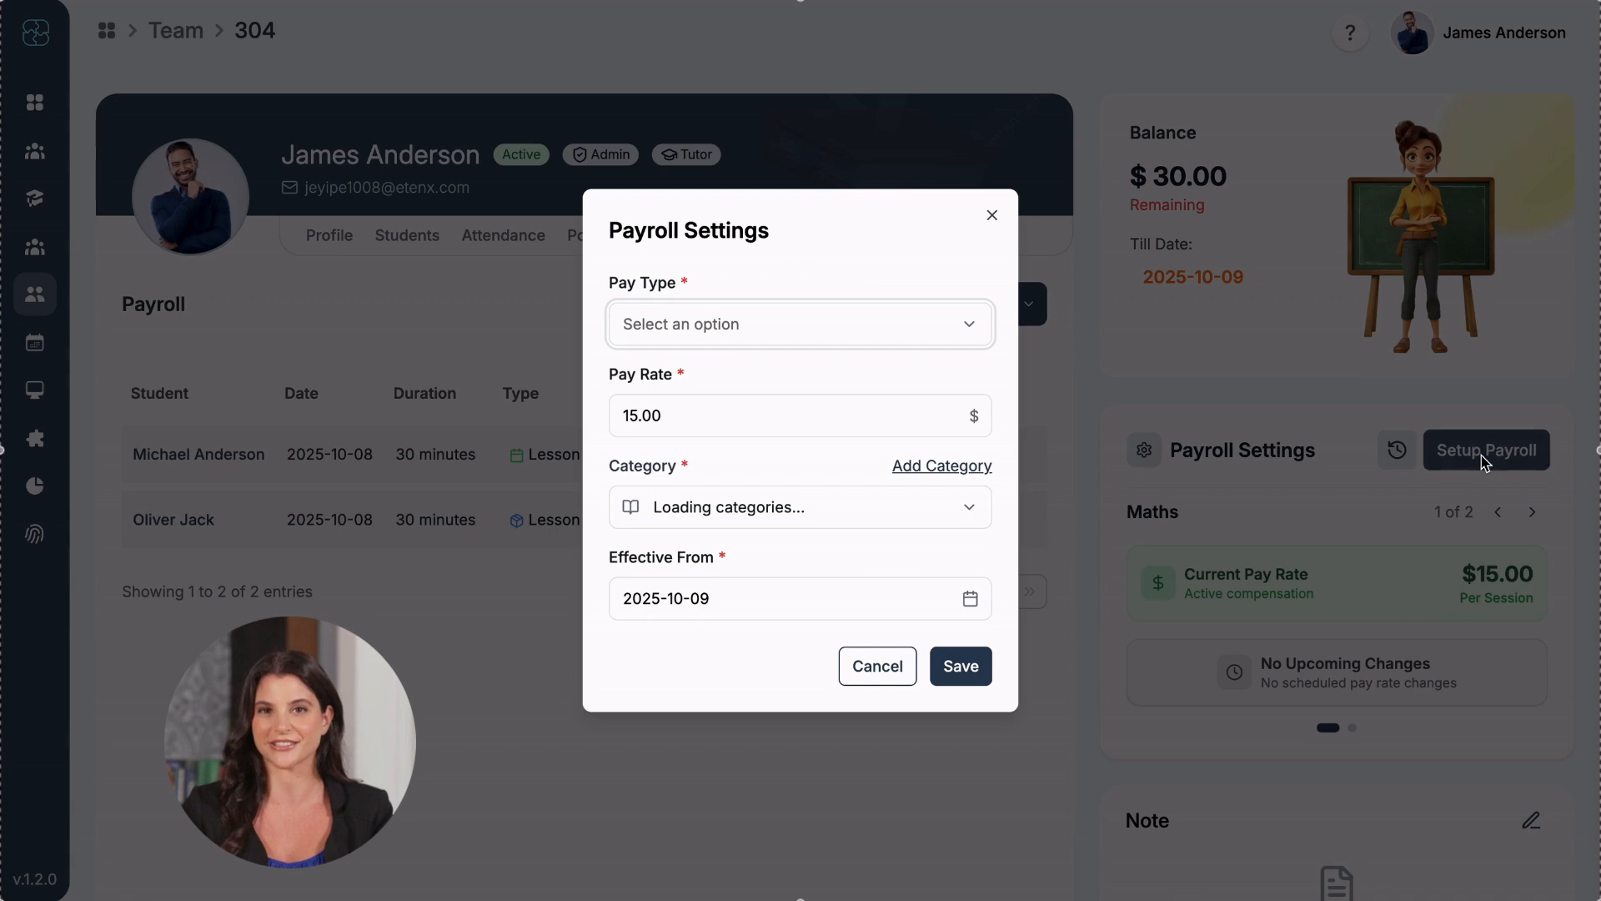
click(968, 322)
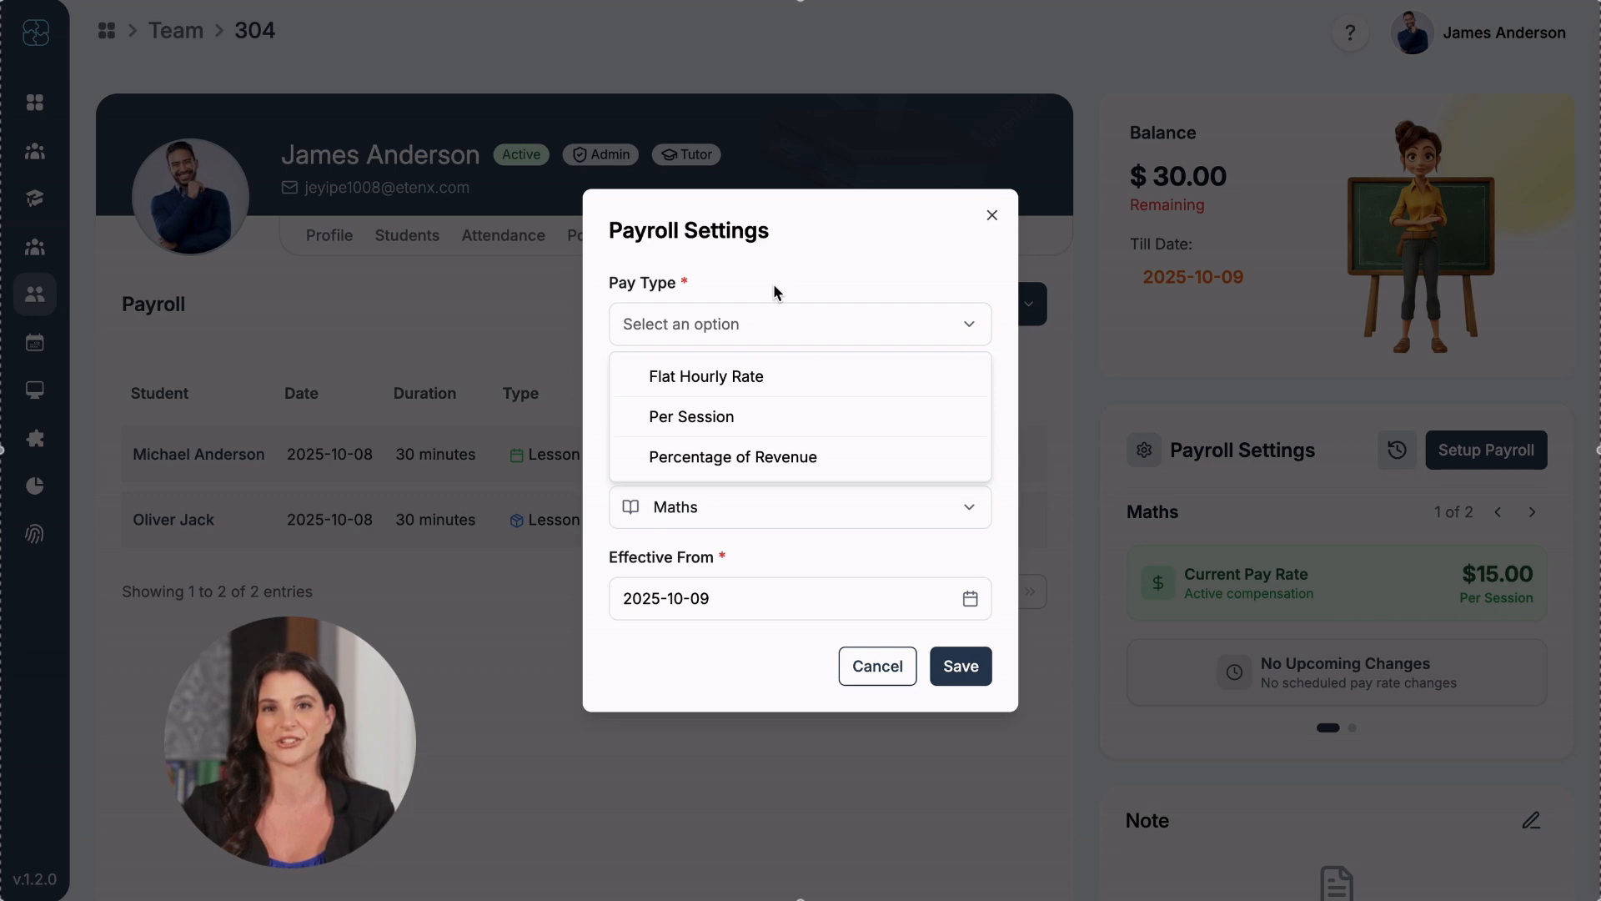
click(753, 380)
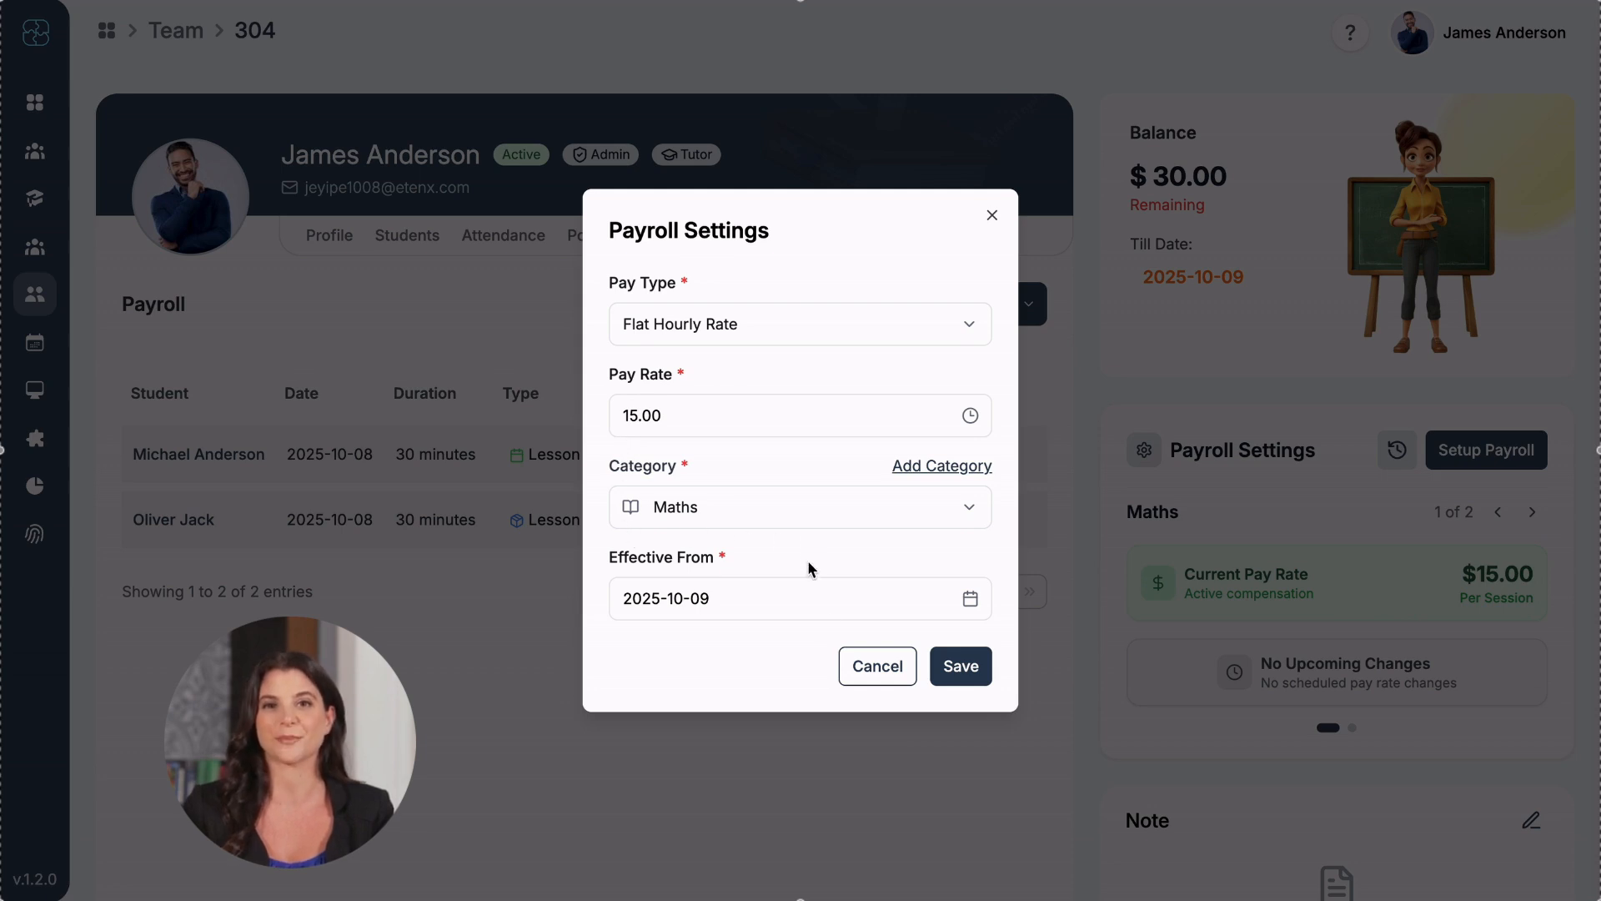
click(877, 666)
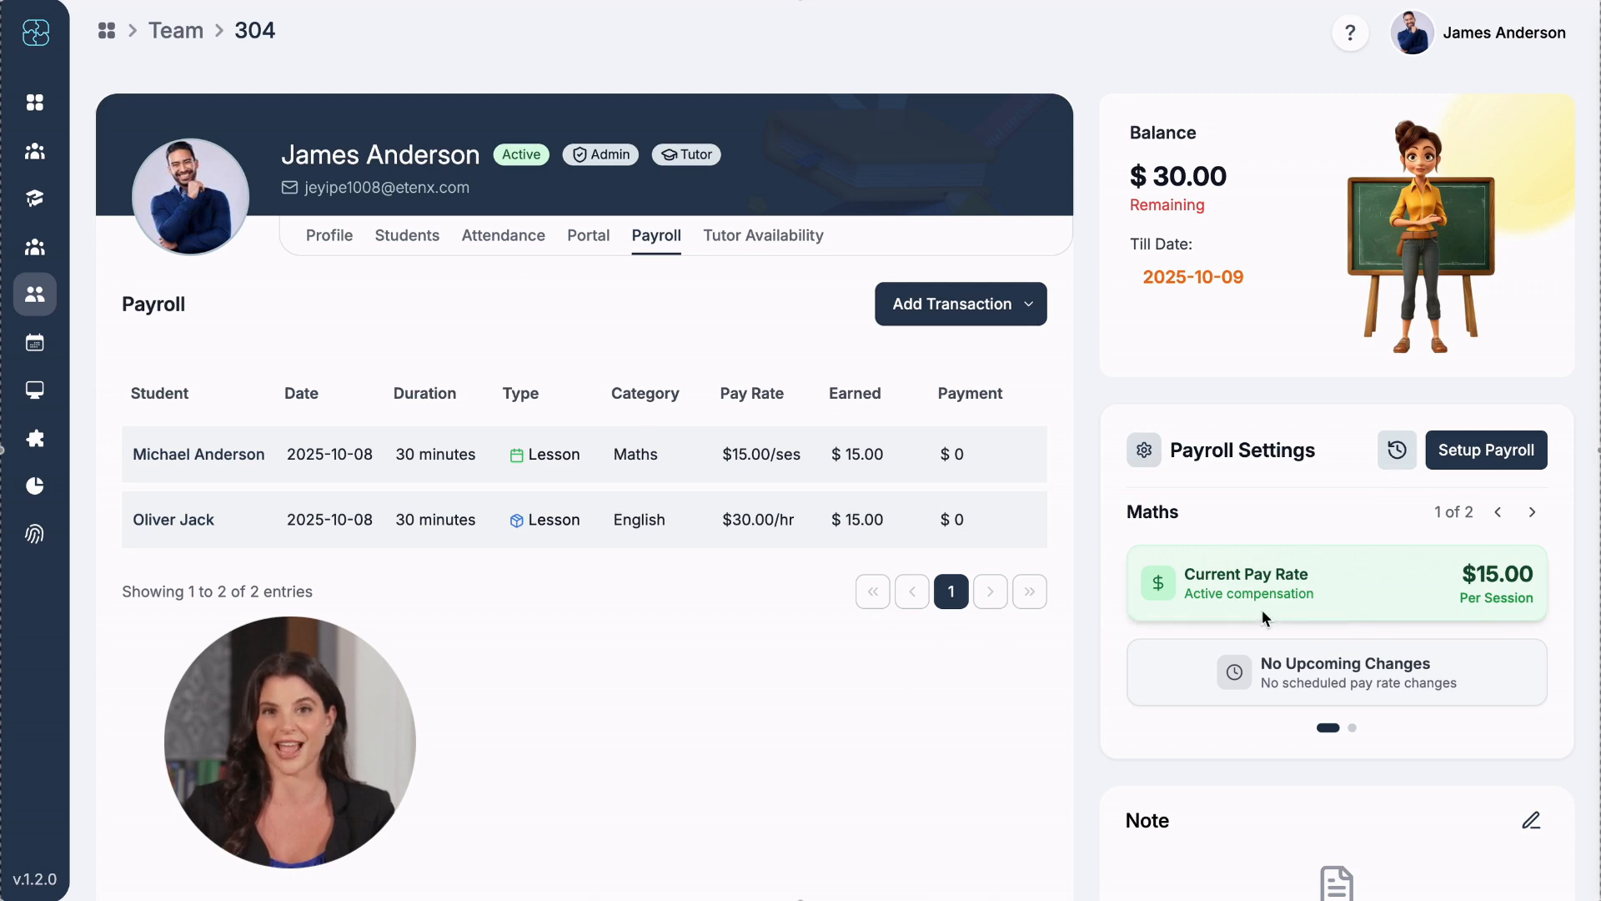
- Show the tutor's English pay rate and check its history
double_click(1157, 512)
click(1216, 517)
click(1532, 511)
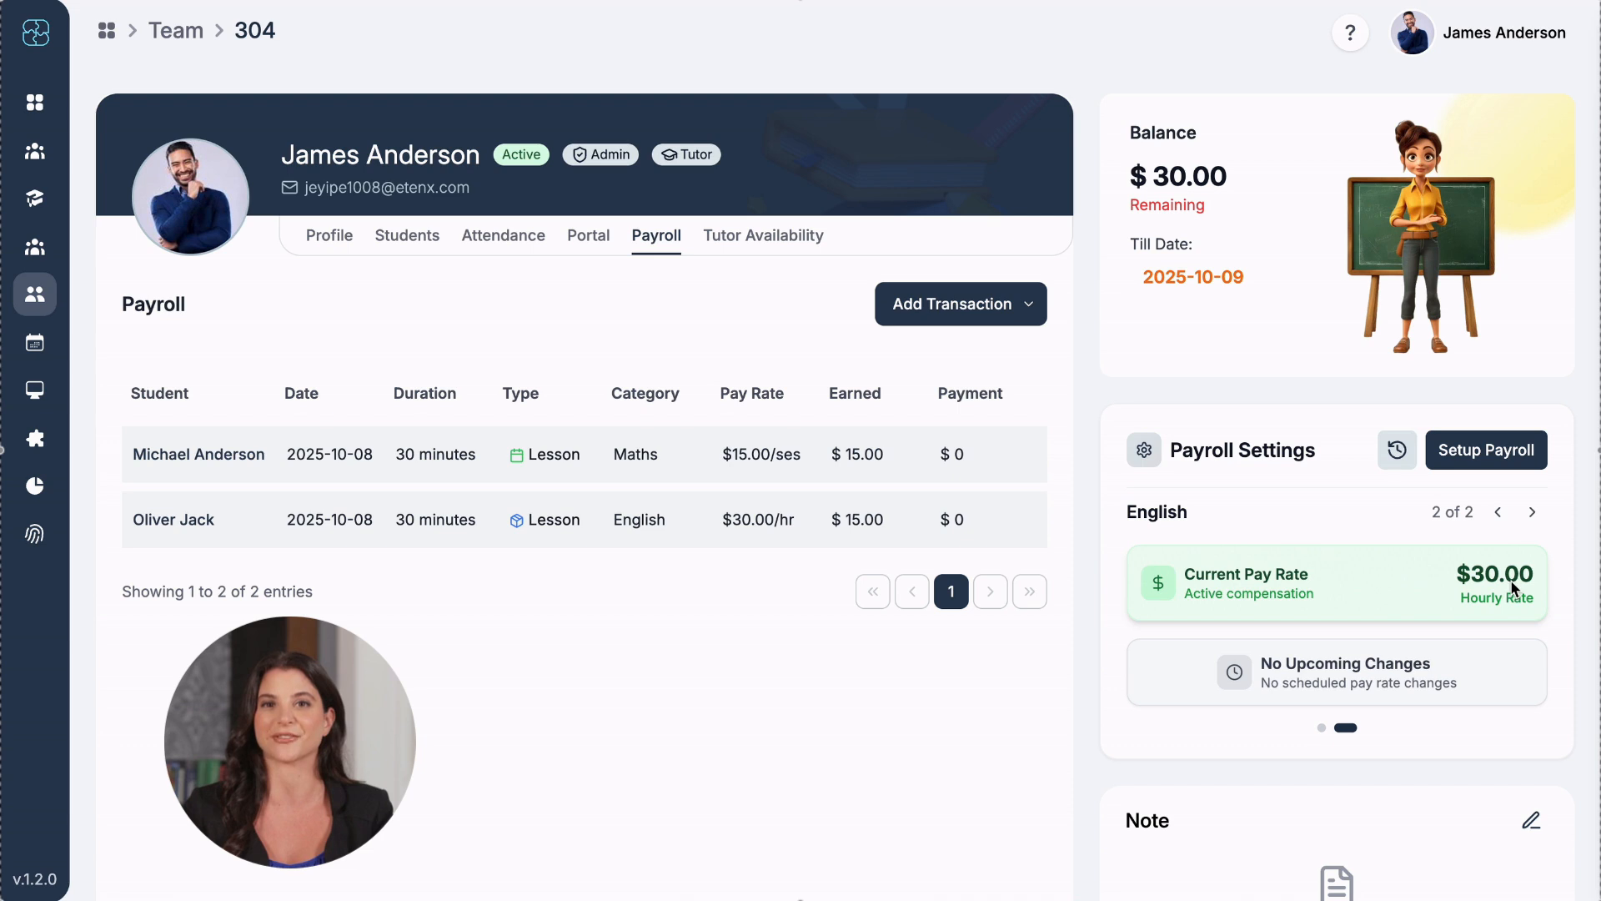
click(1398, 455)
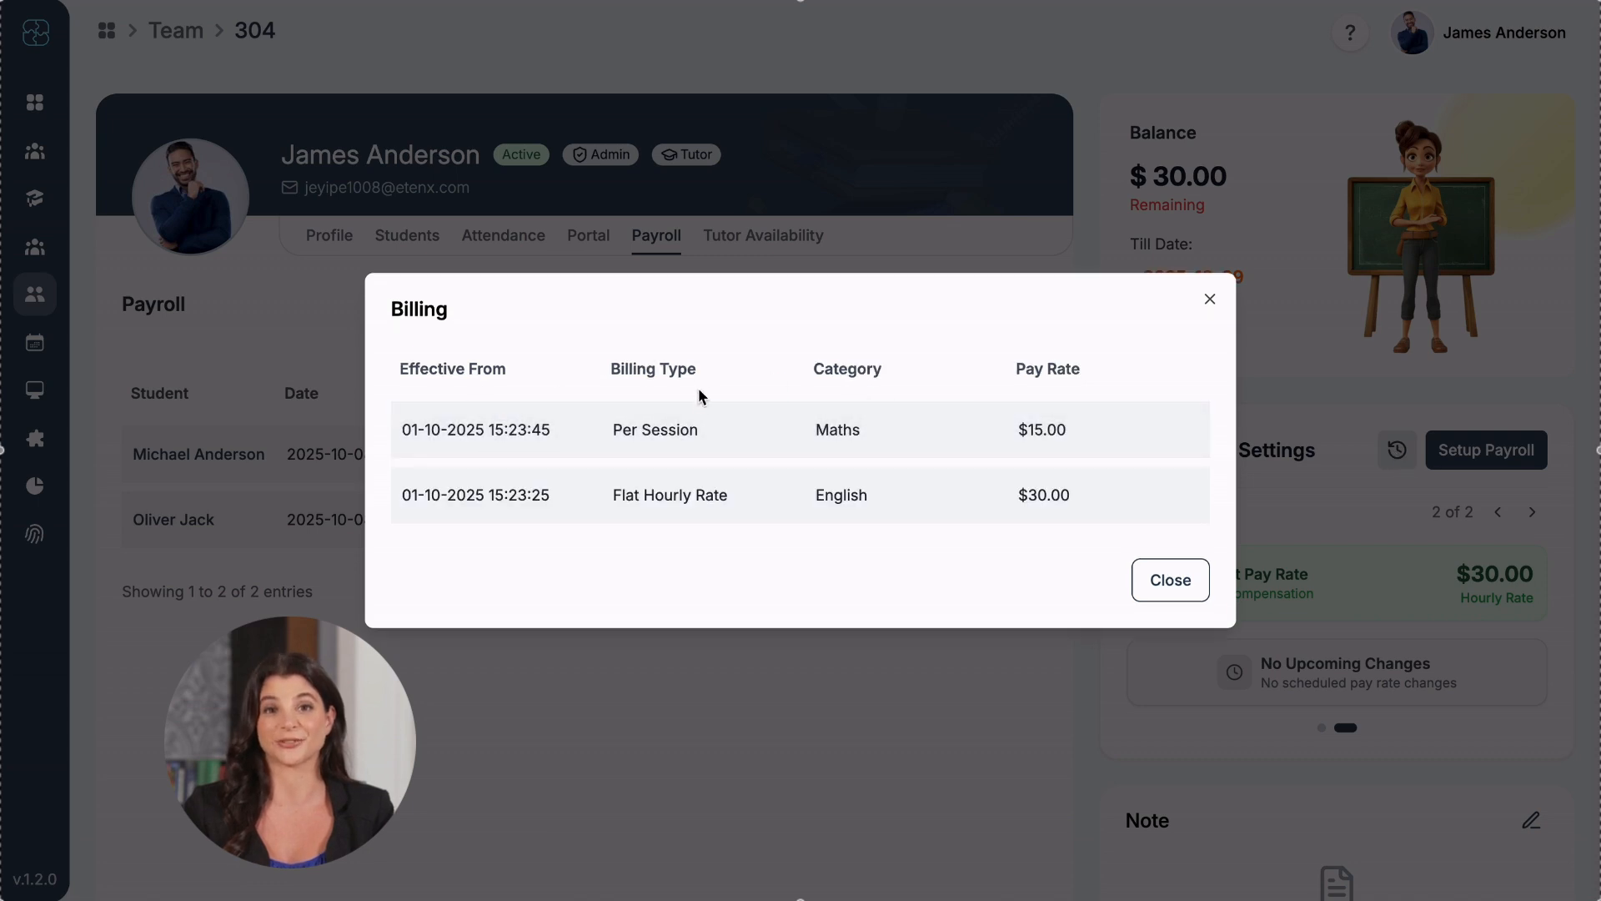
click(1175, 579)
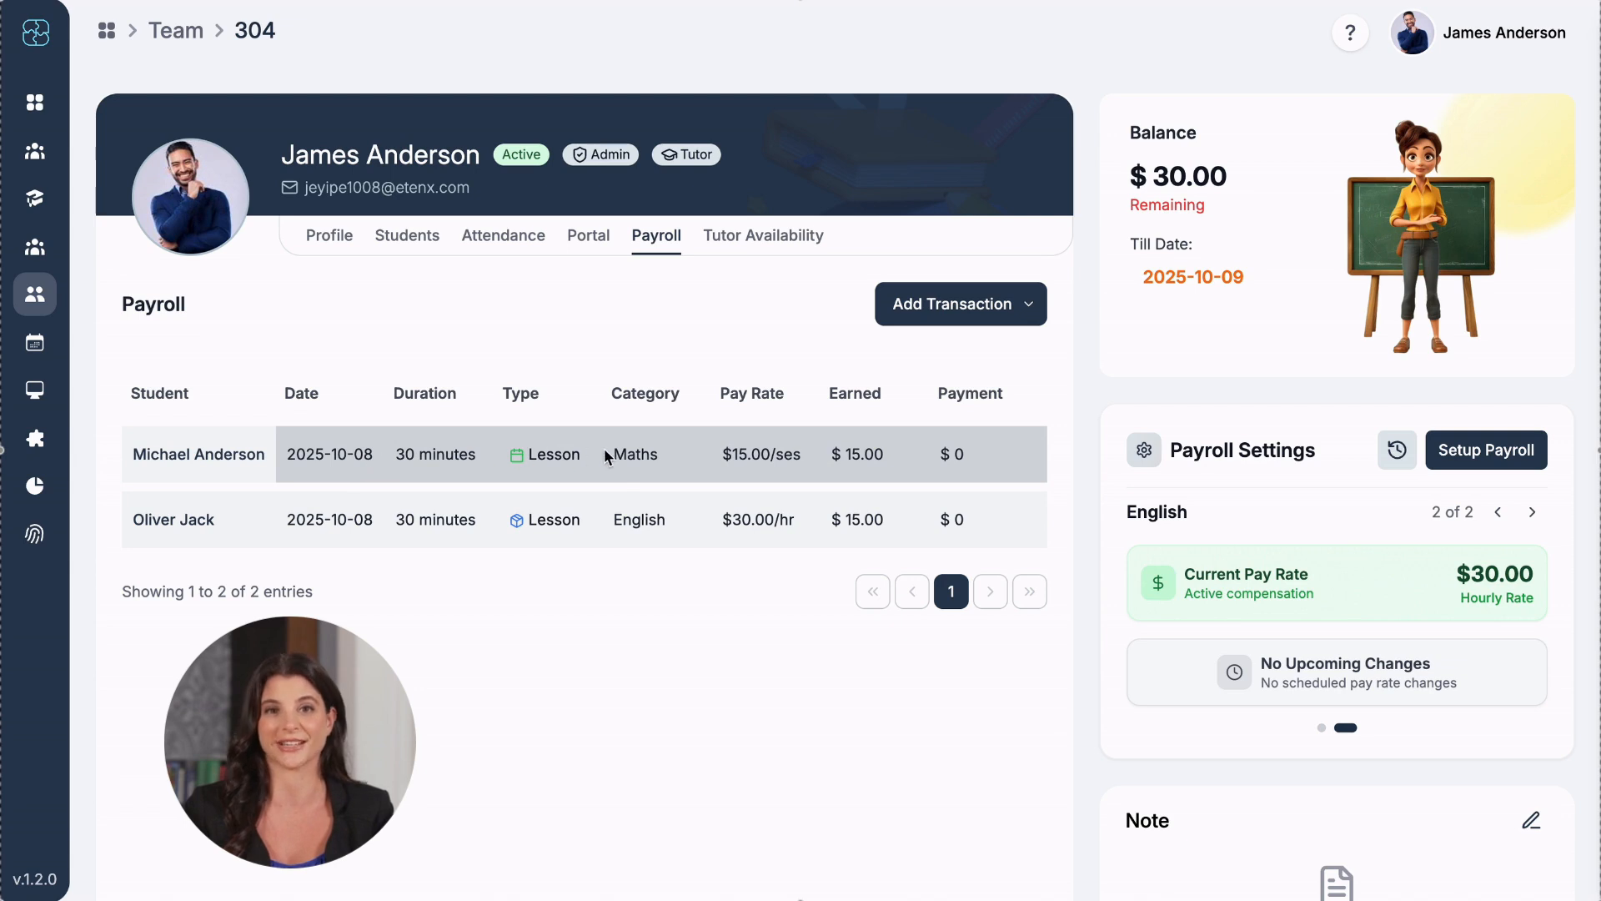
- Set the payroll till date to 2025-10-31, giving a $90.00 balance
click(1193, 282)
click(1306, 368)
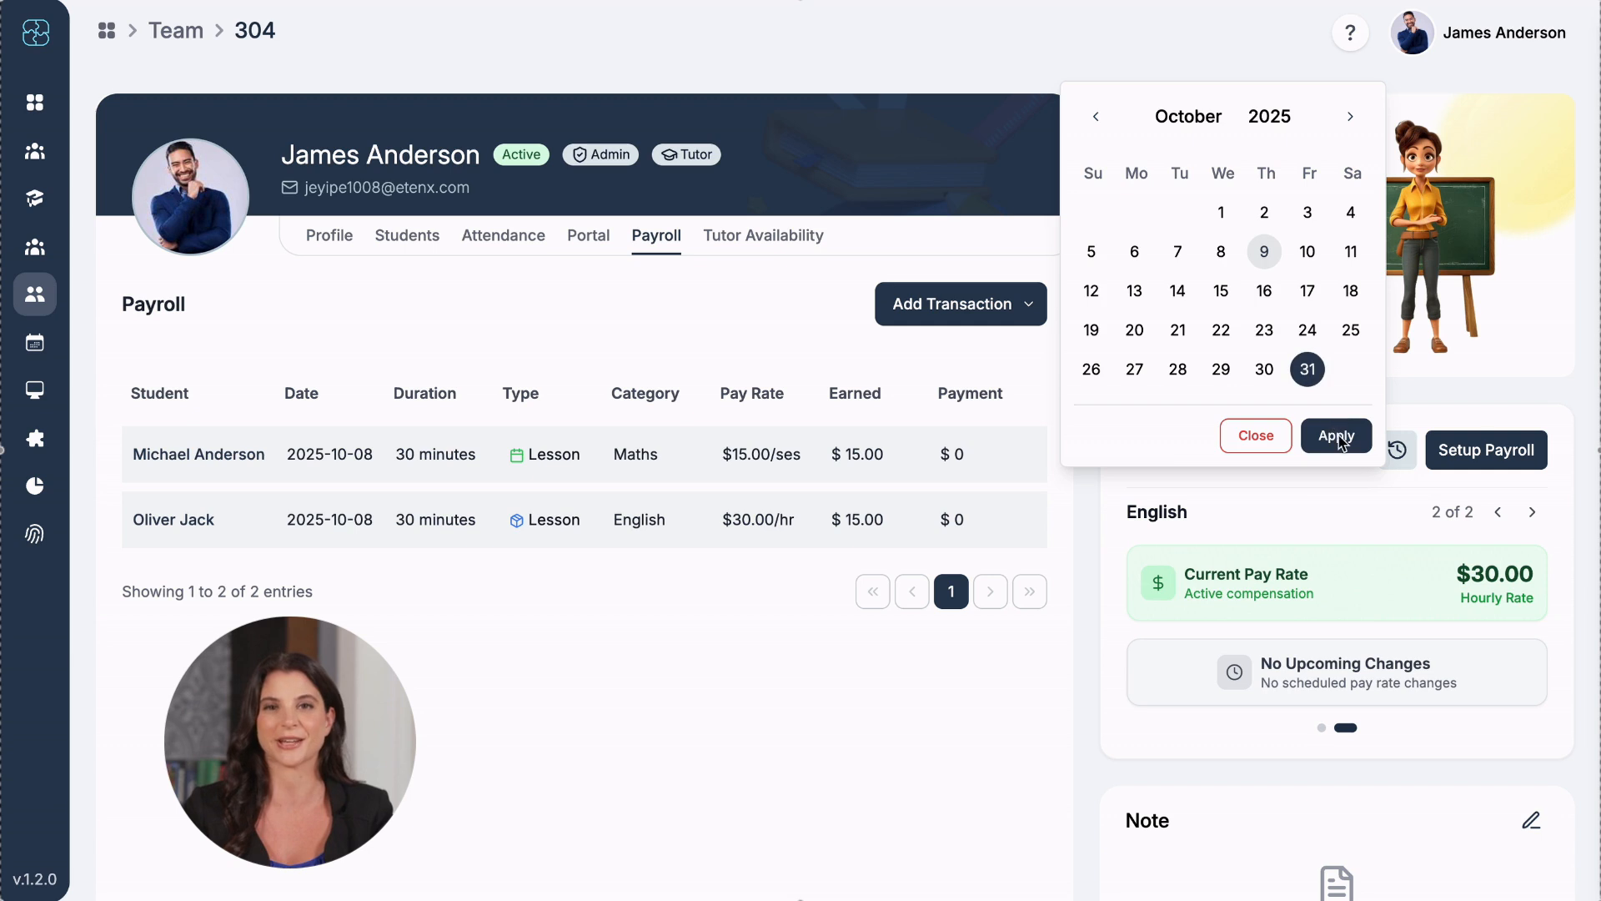
click(1336, 435)
scroll(701, 505, right, 2)
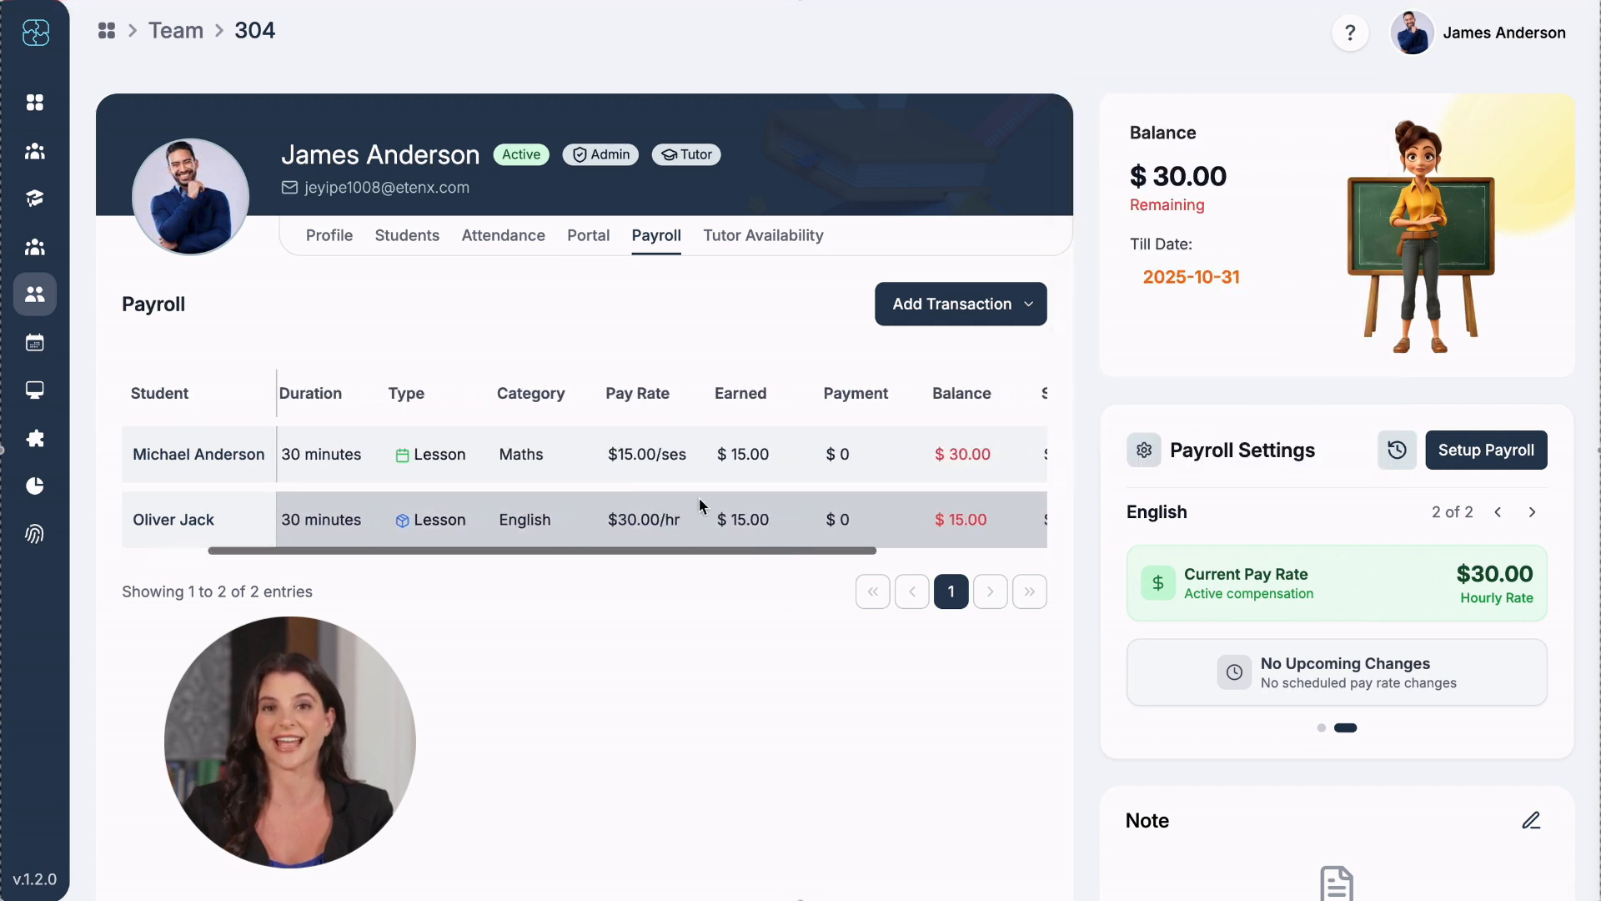
scroll(701, 505, right, 3)
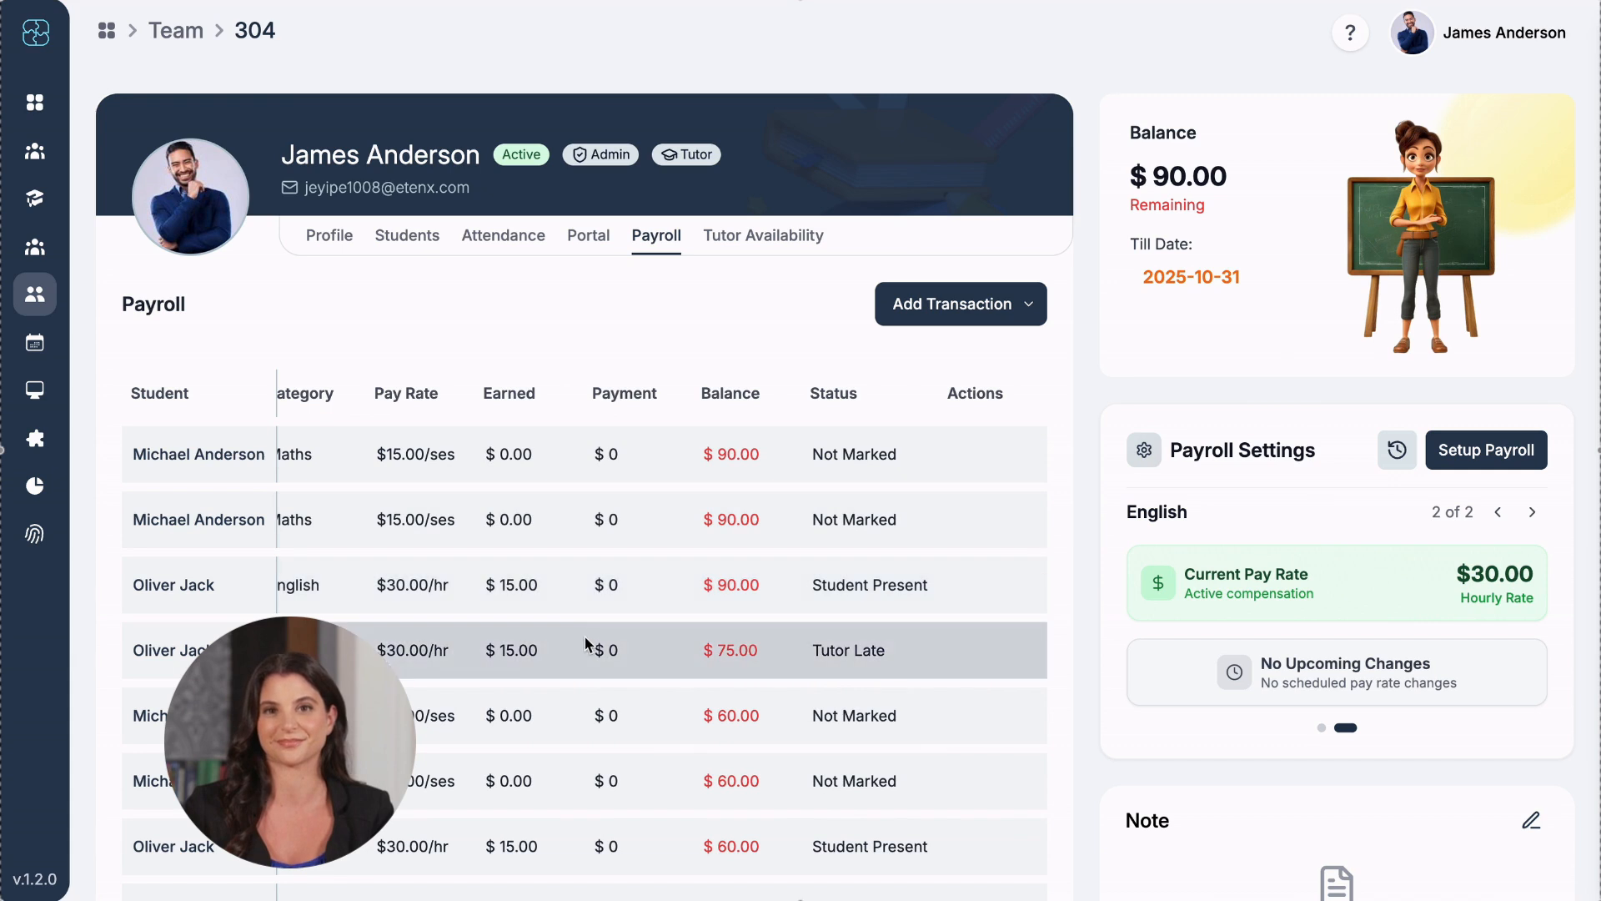
scroll(512, 658, down, 3)
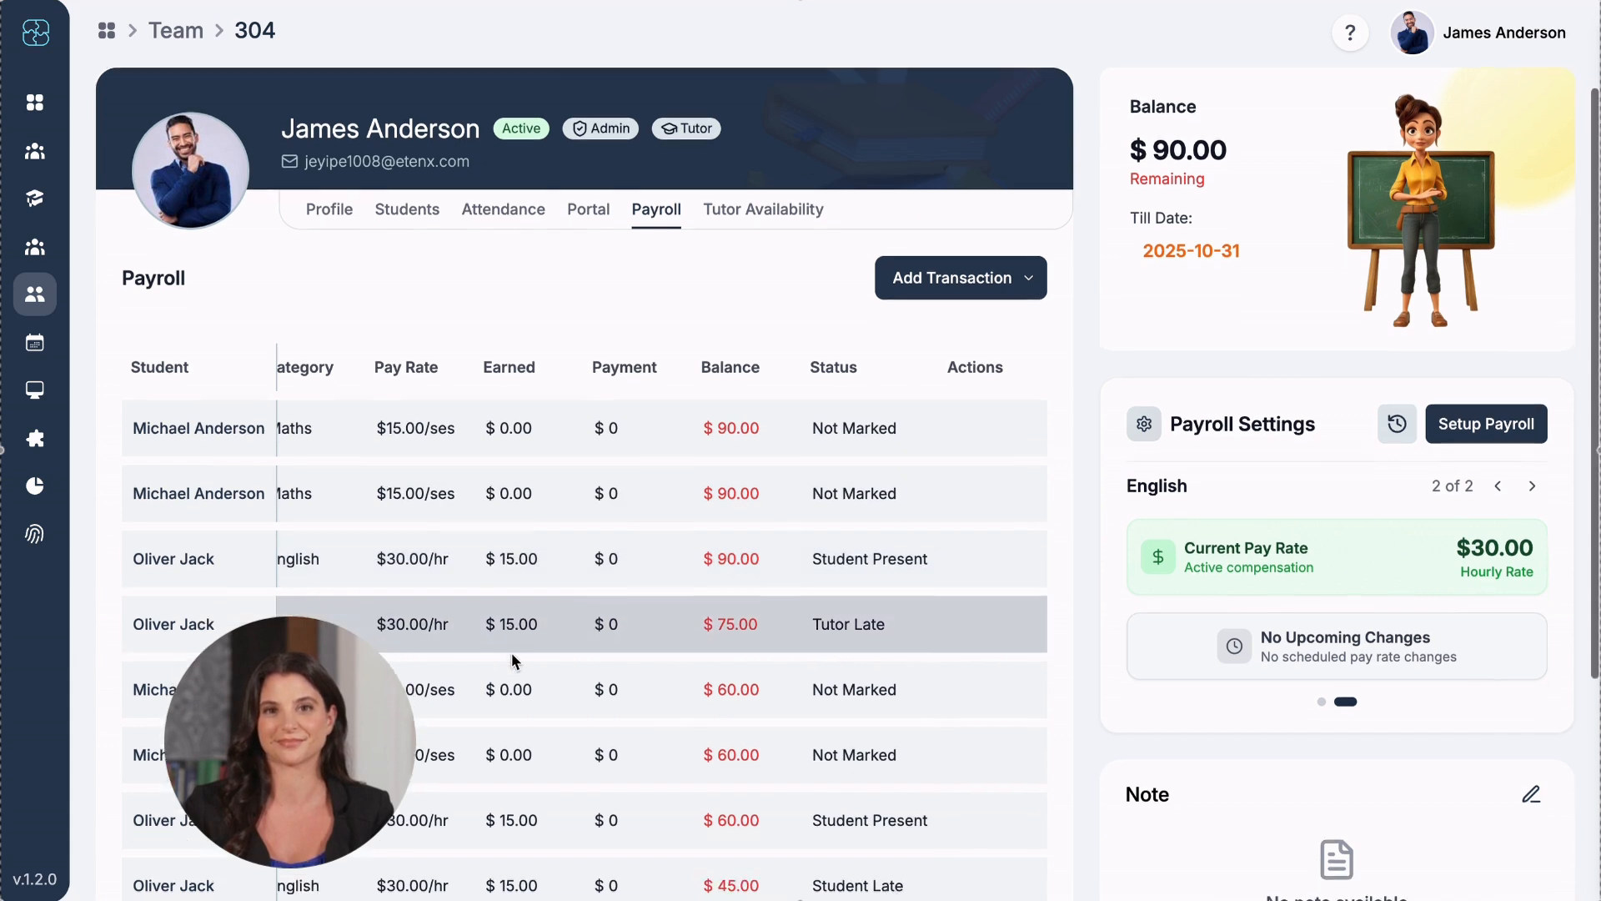
scroll(512, 661, down, 1)
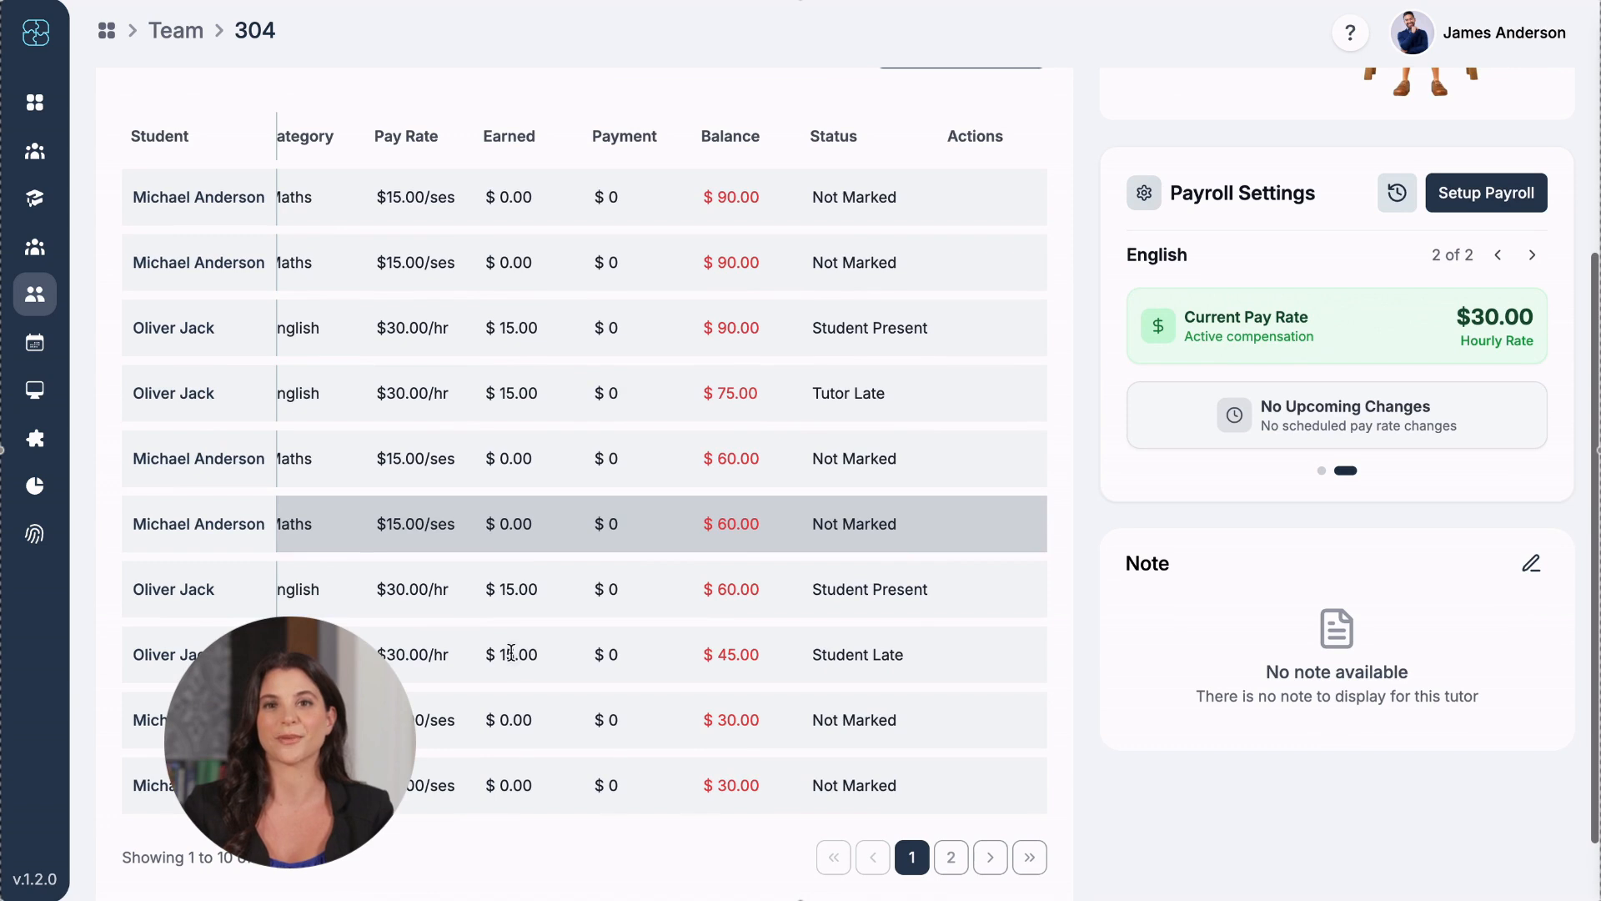
- Open Reports > Payroll and view October 2025 lessons totalling $90.00 earned
mouse_move(50, 250)
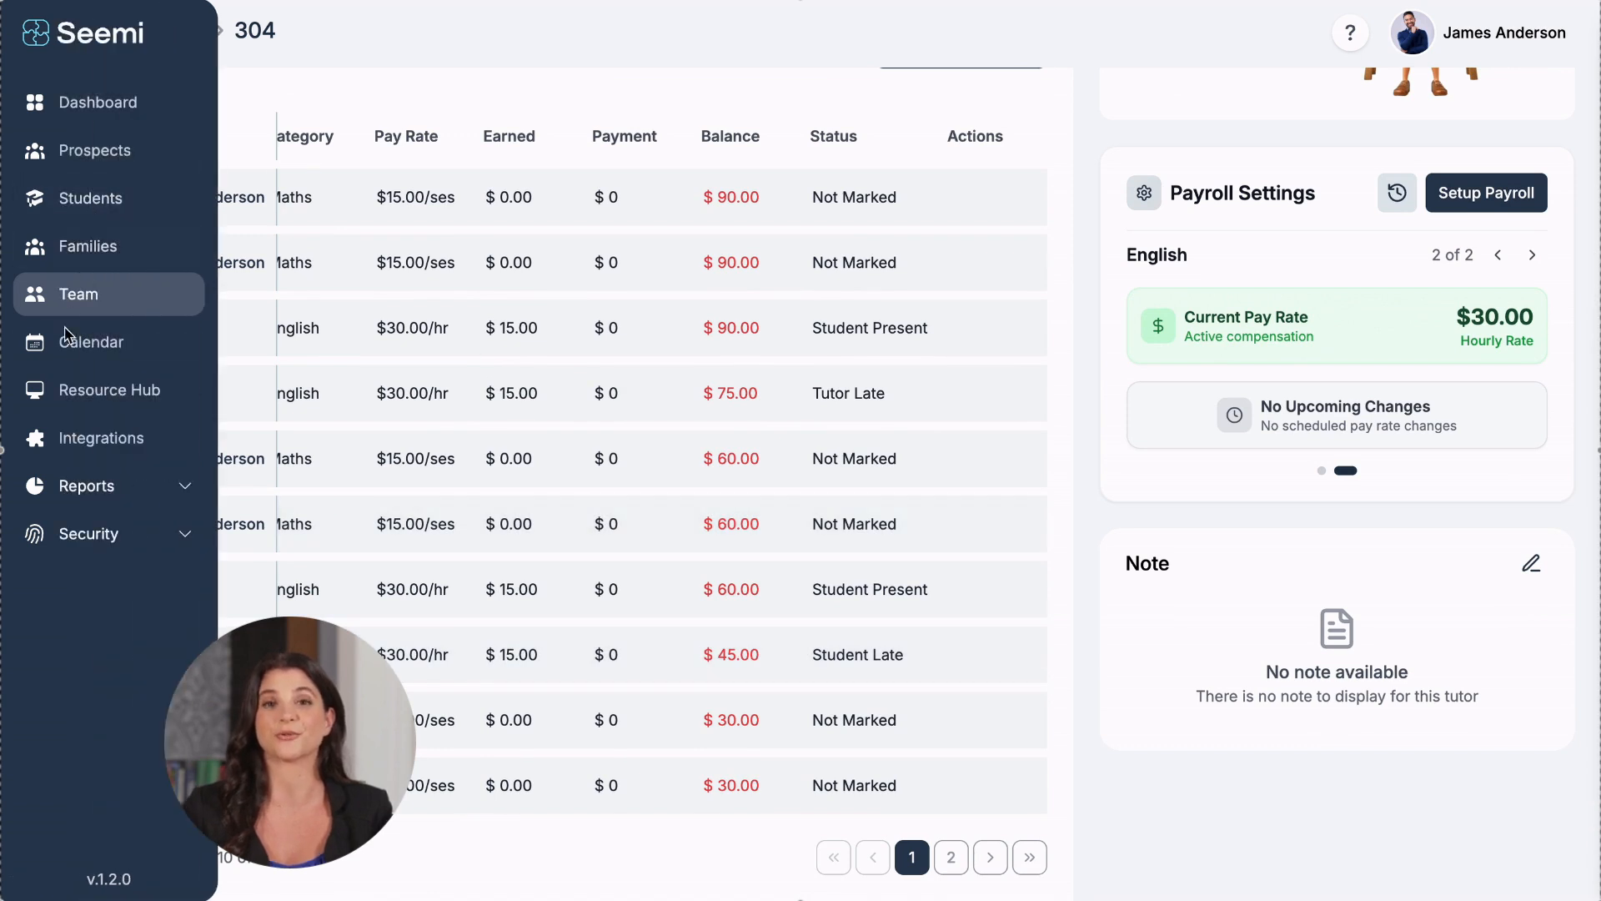
click(117, 487)
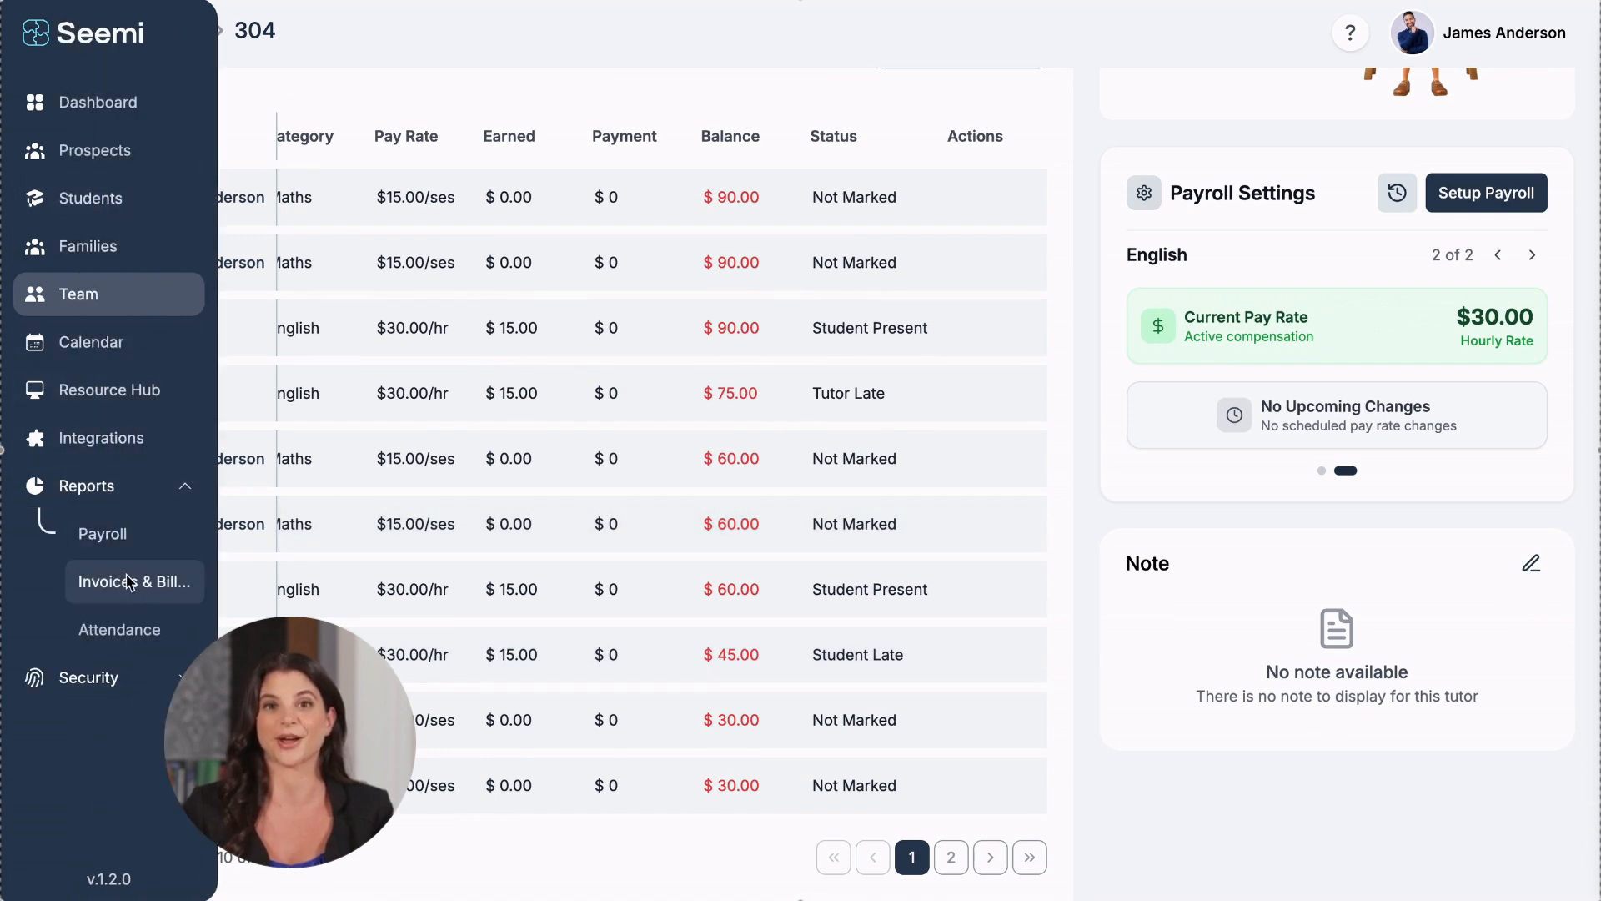
click(106, 542)
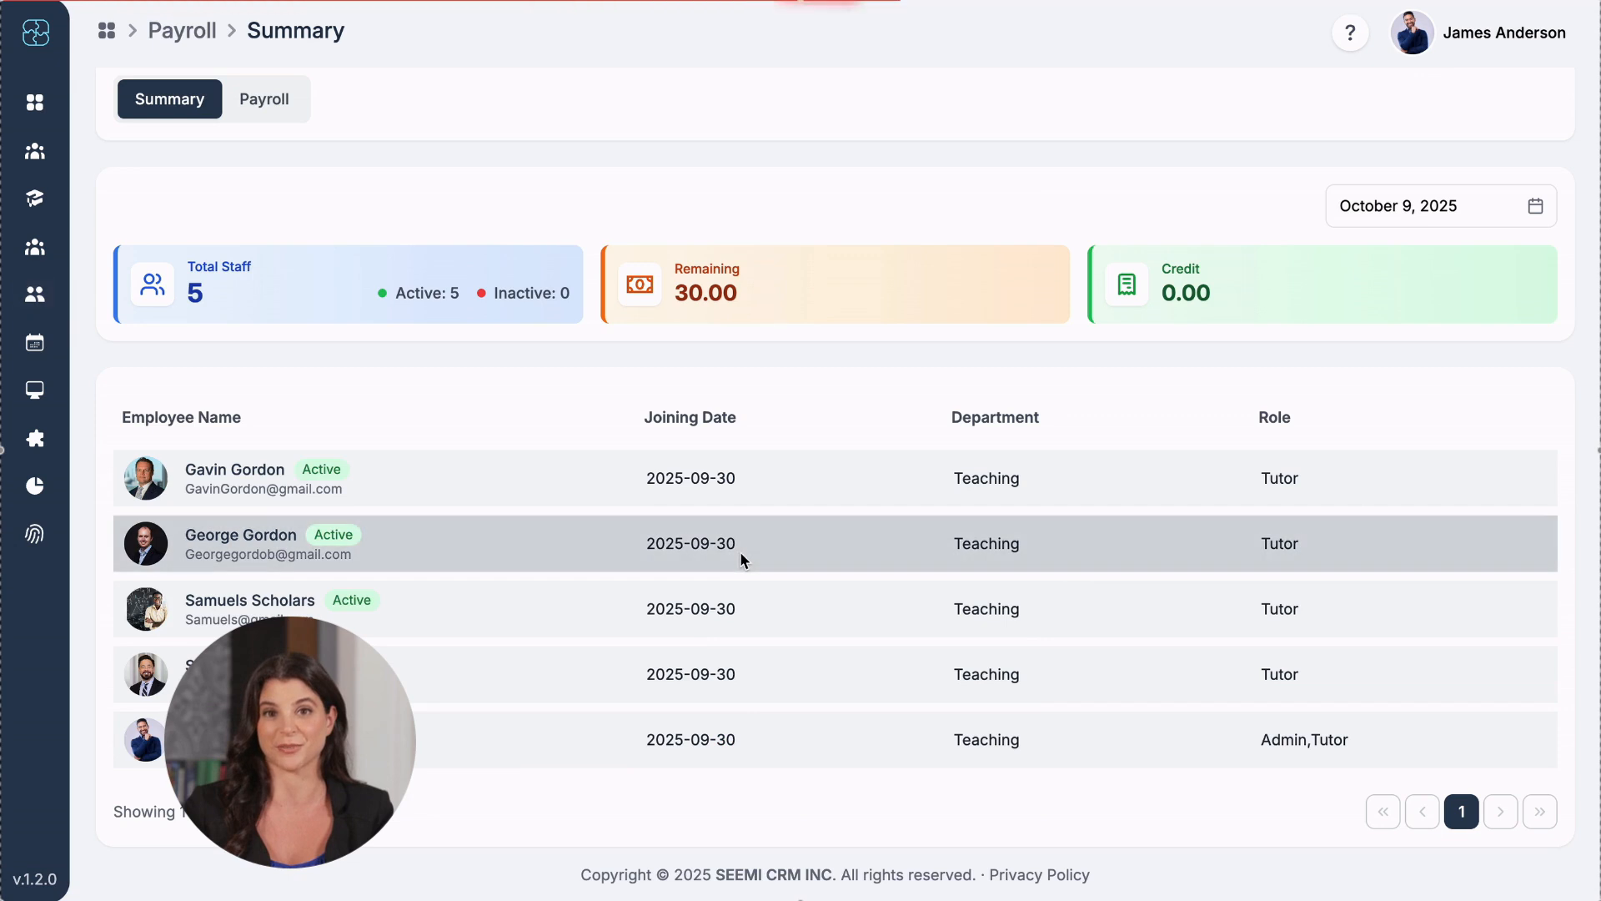
click(279, 100)
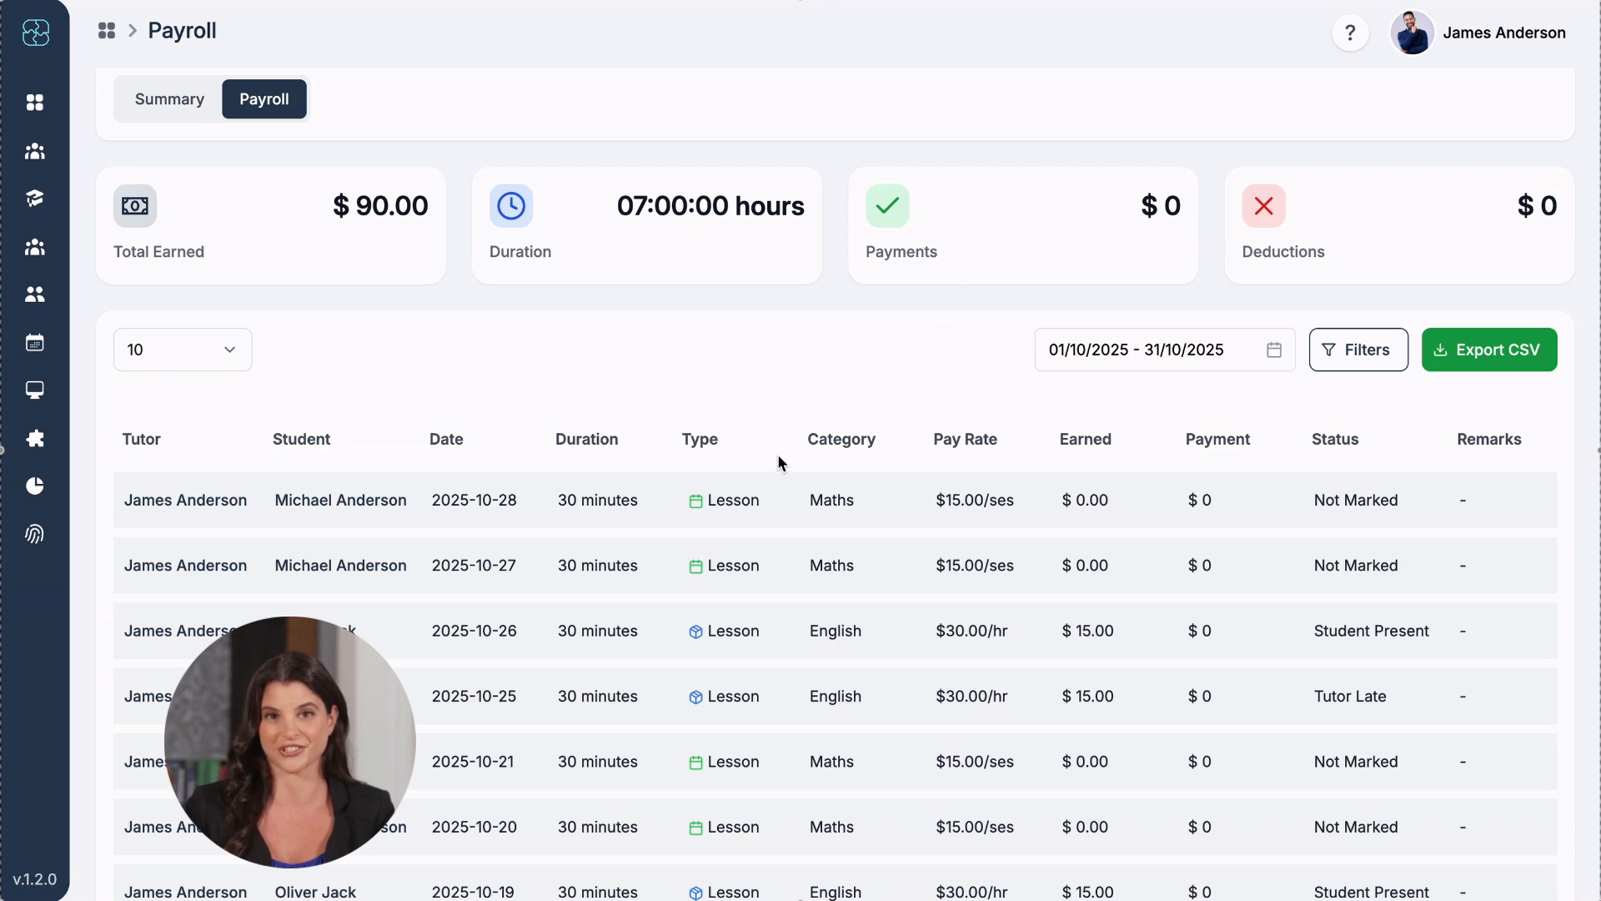
scroll(779, 461, down, 2)
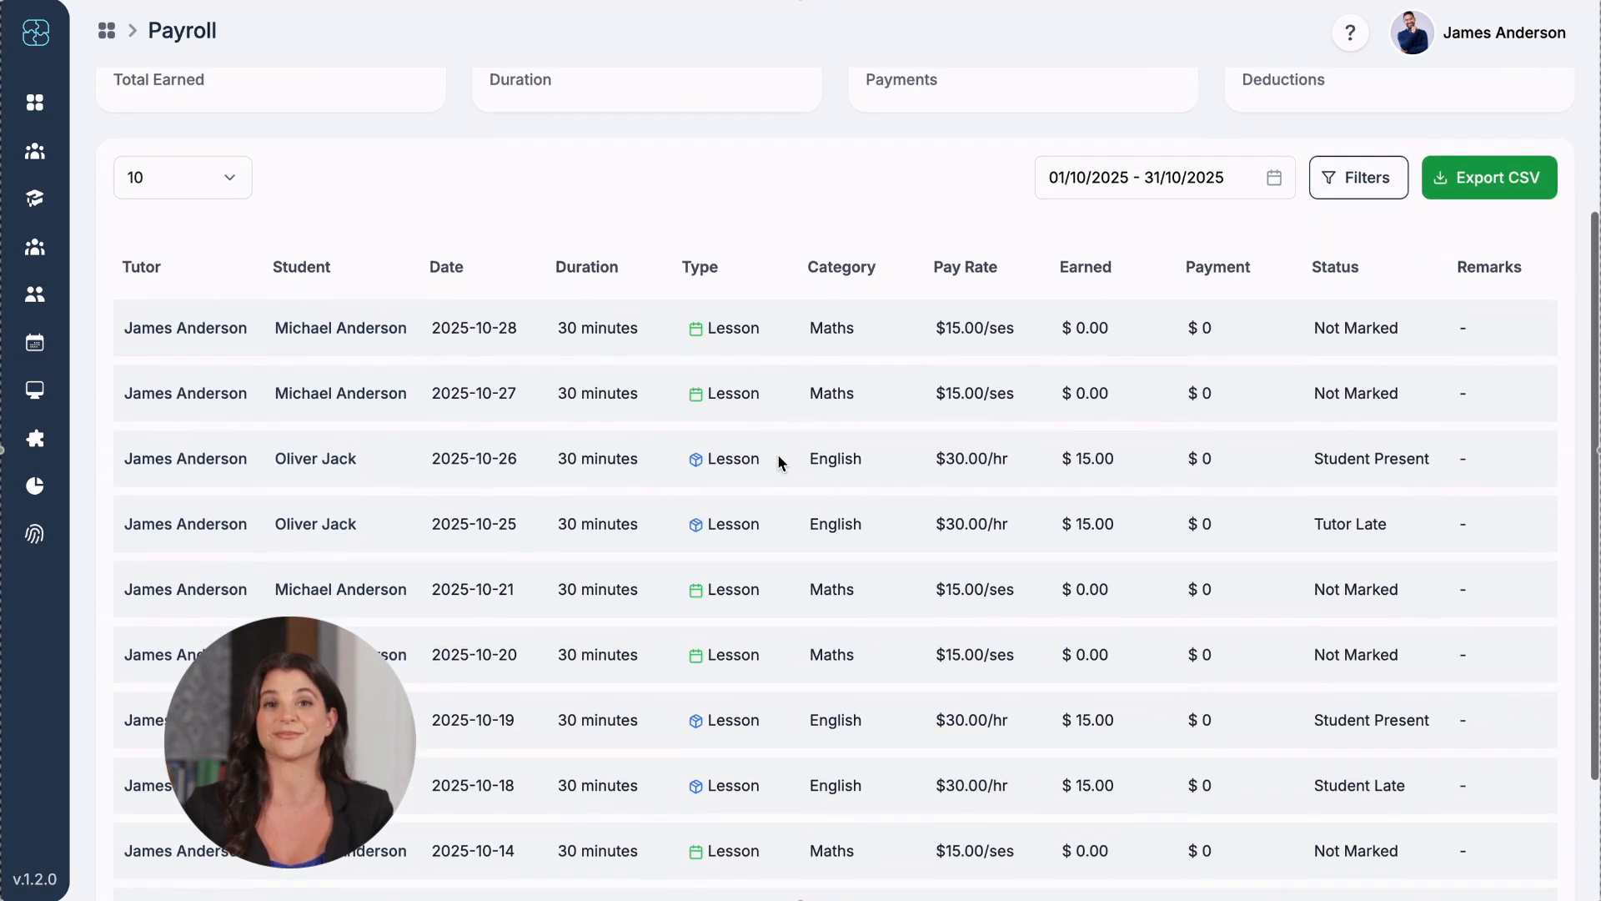
scroll(779, 461, up, 2)
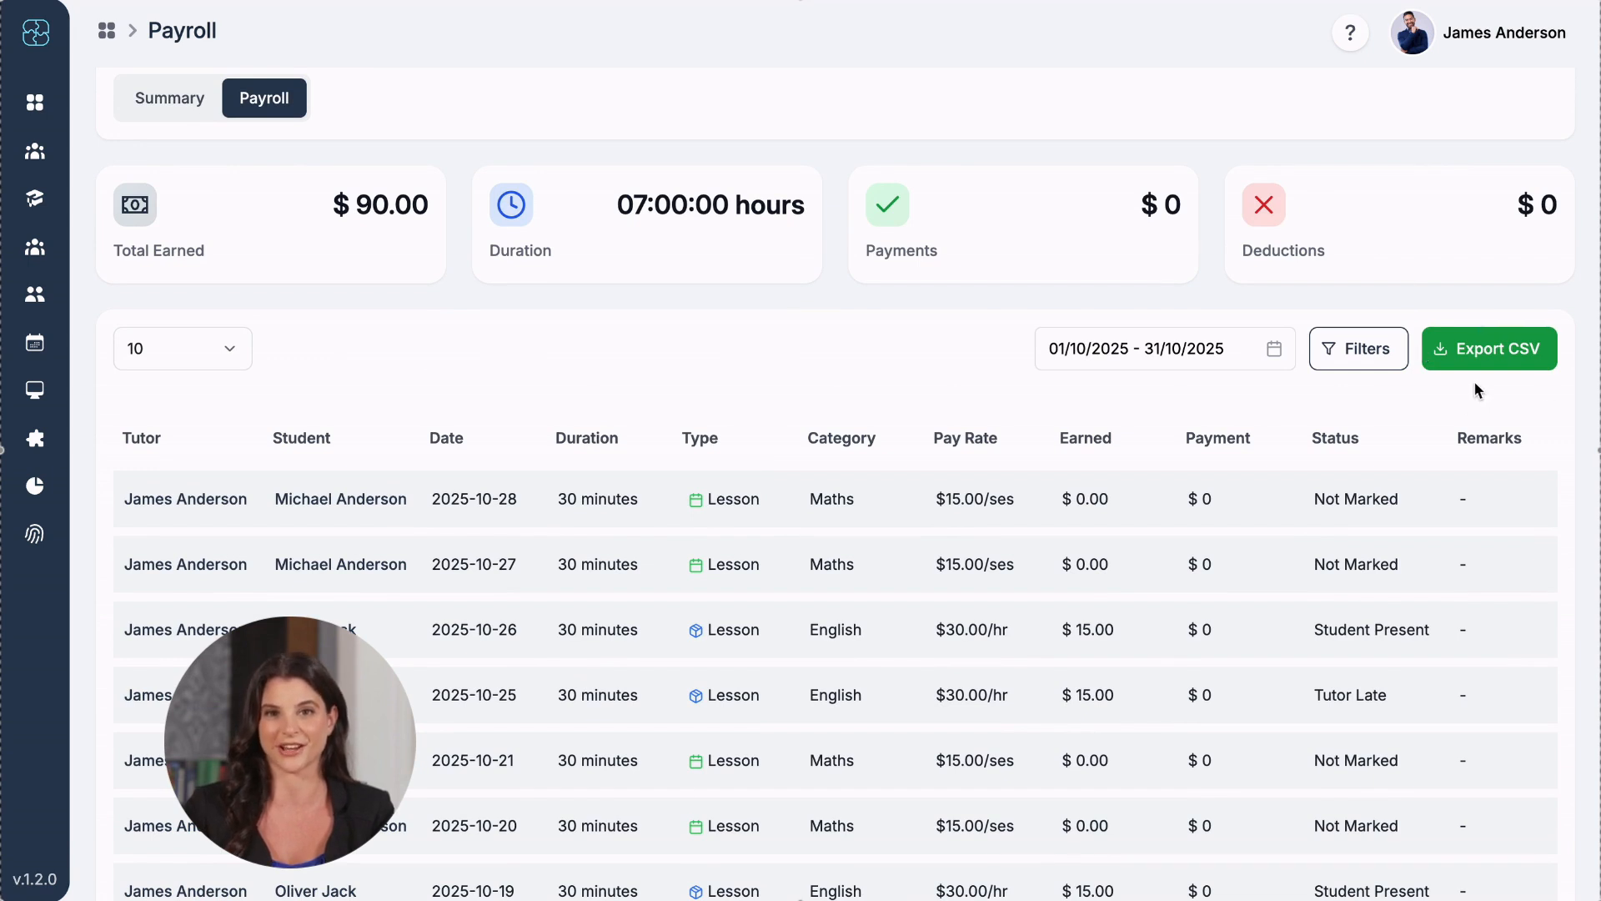
scroll(1213, 469, down, 1)
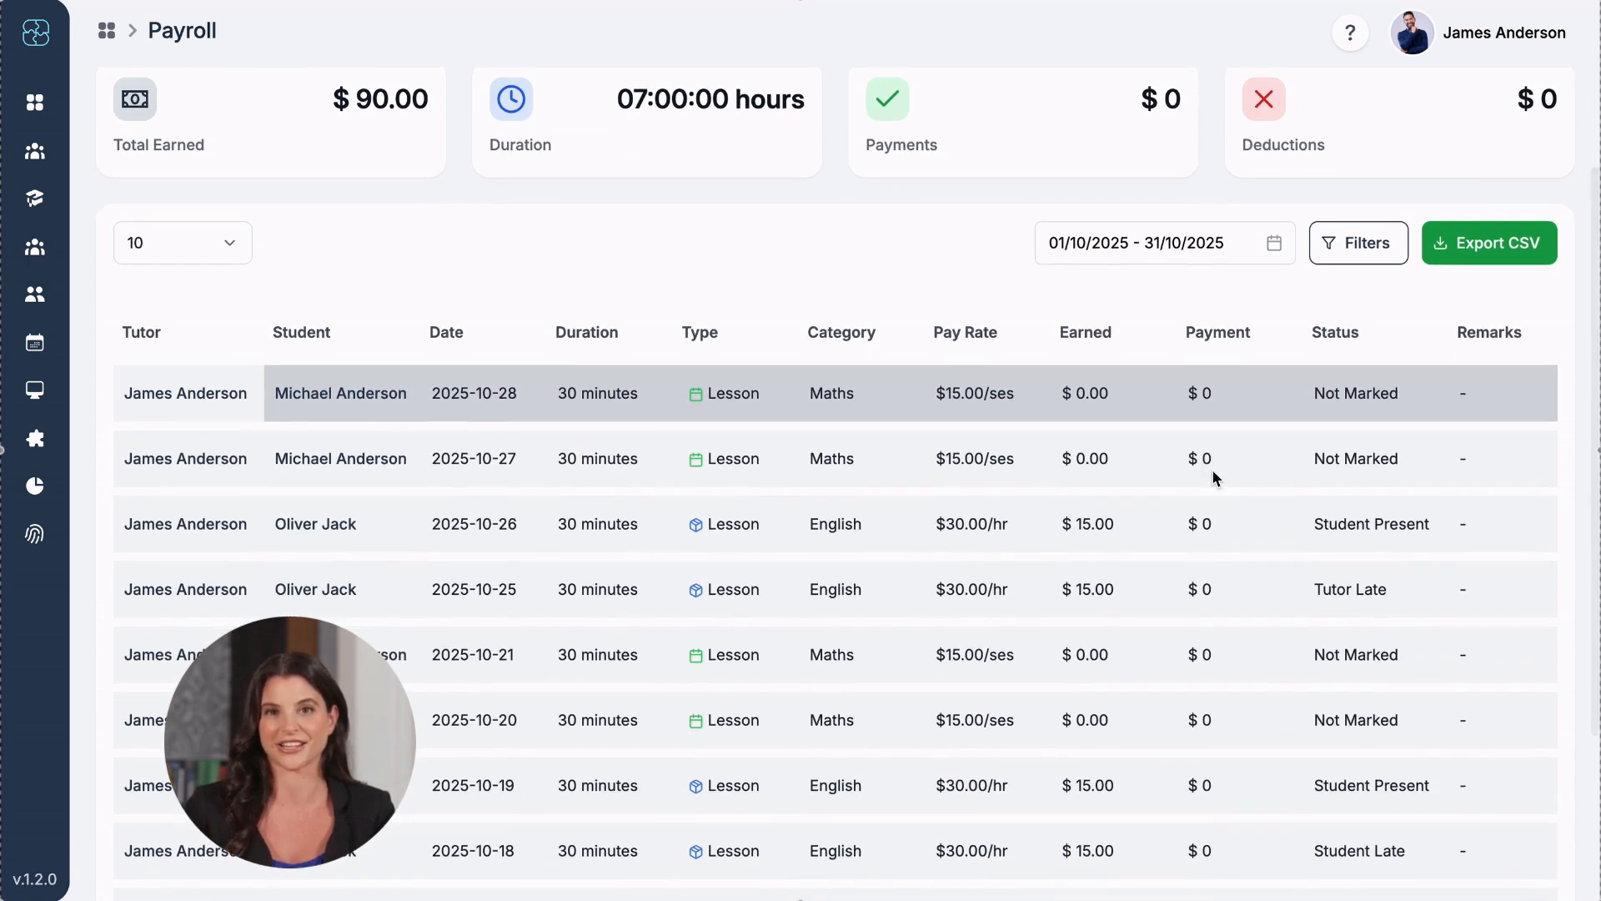